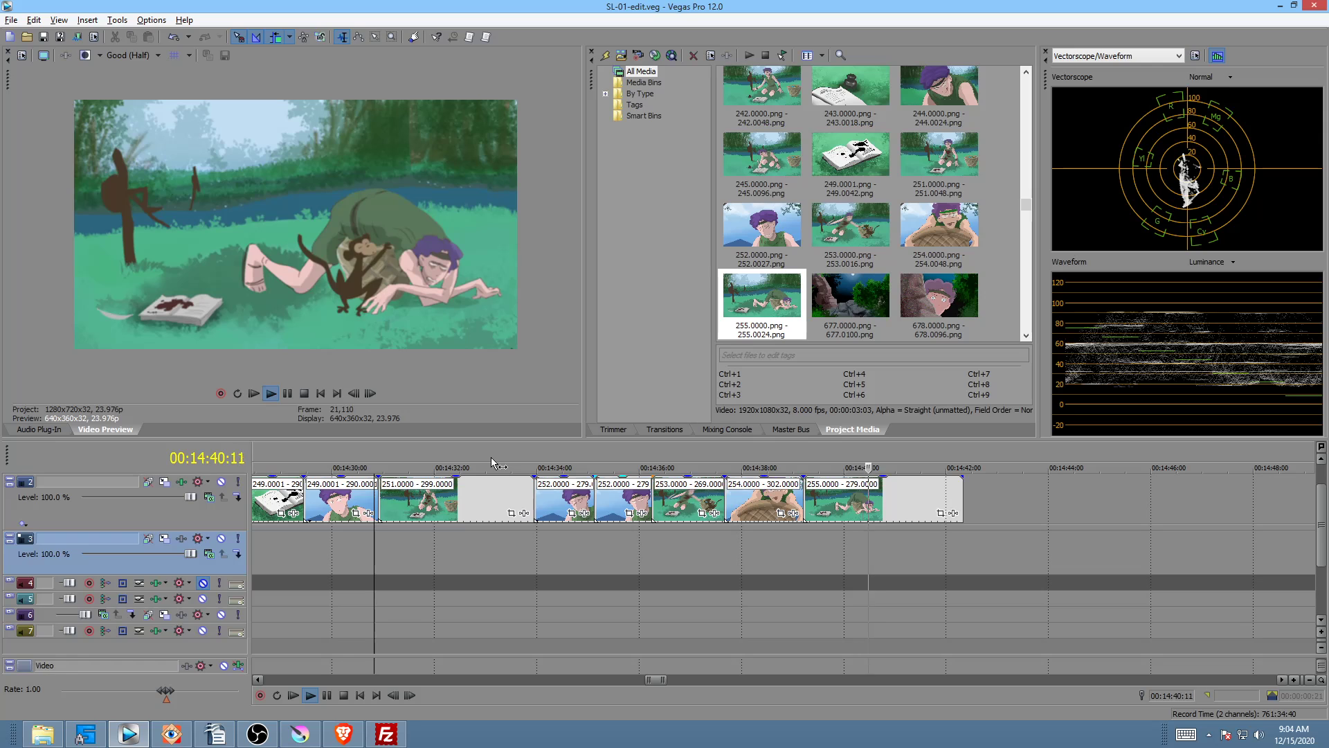
Step: Replay the sequence around the basket close-up and select the final 255 clip
key("space")
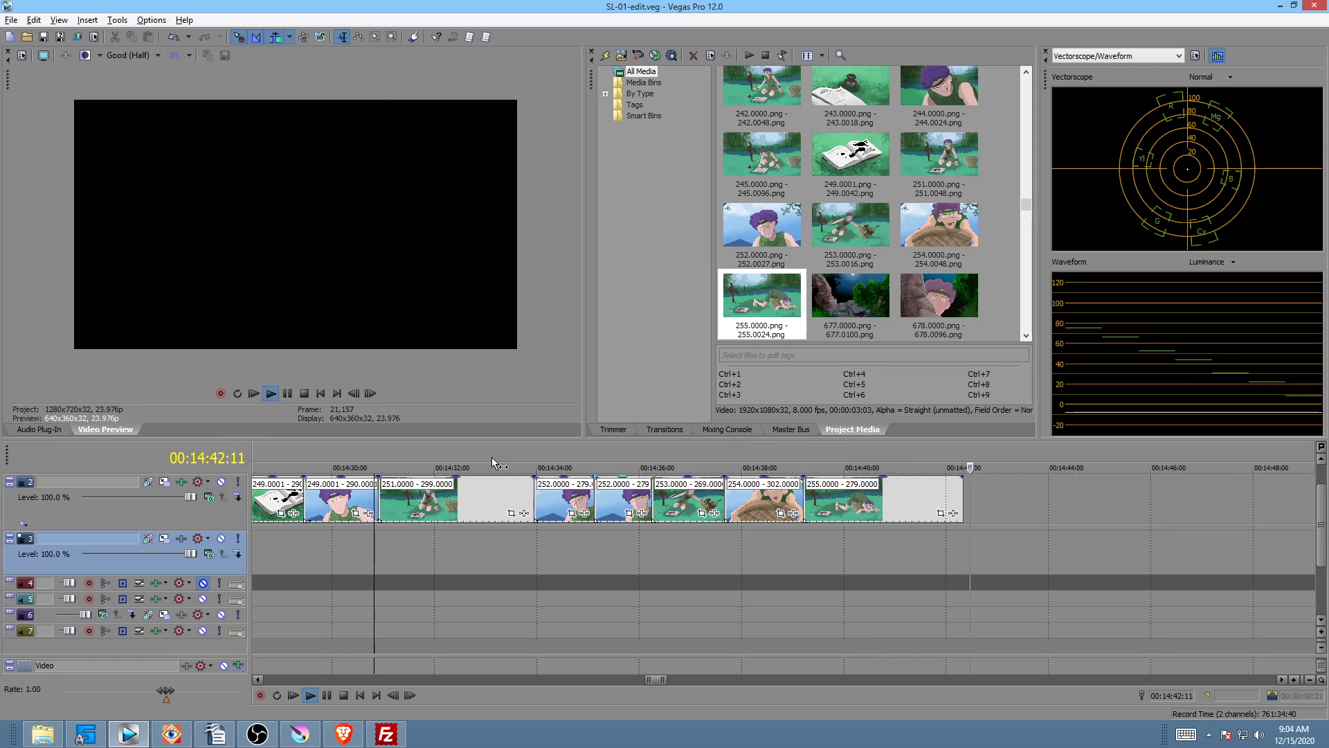
left_click(733, 451)
key("space")
key("space")
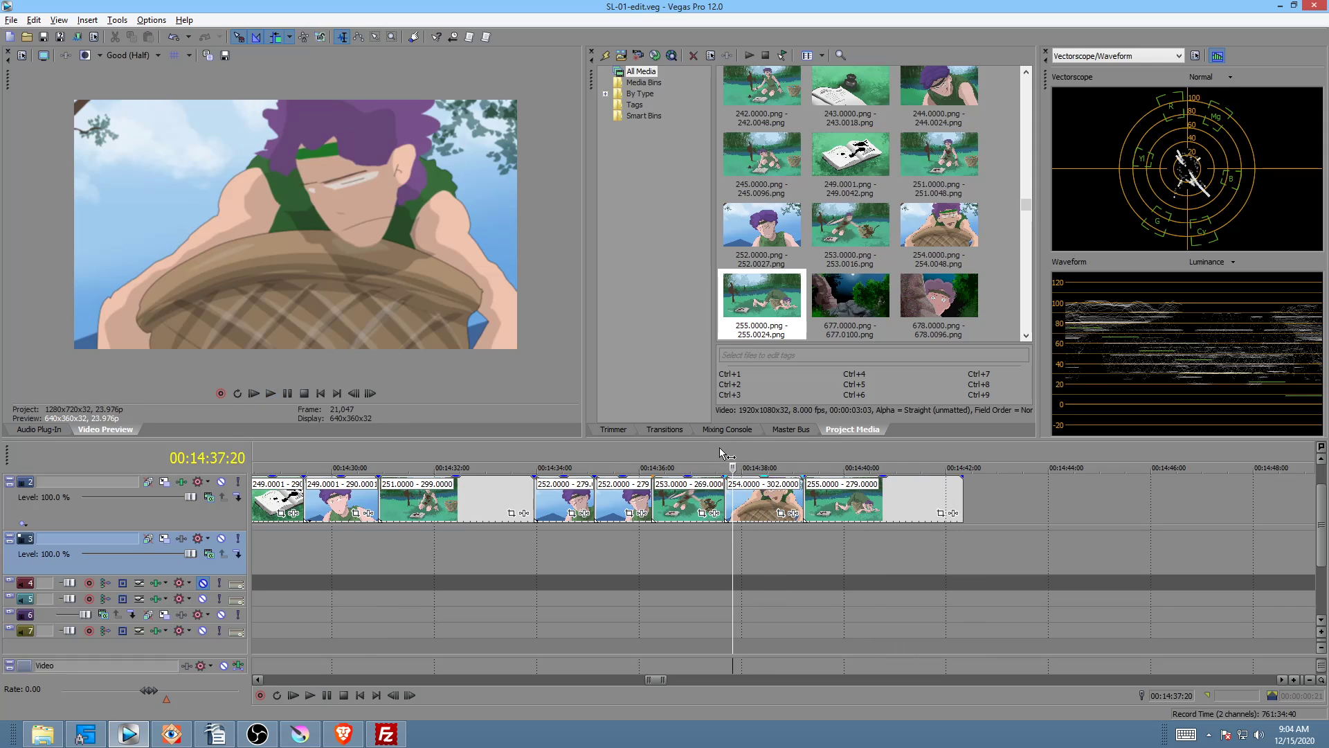
left_click(720, 447)
key("space")
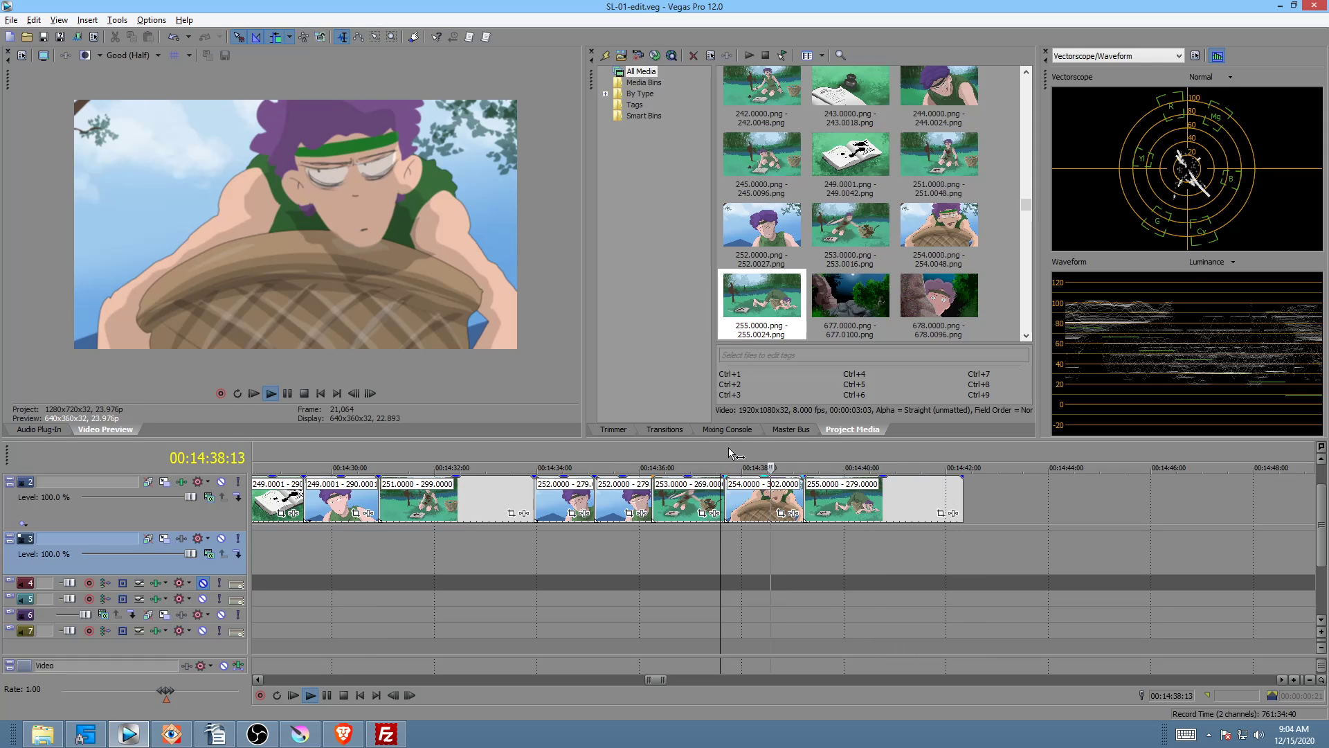
key("space")
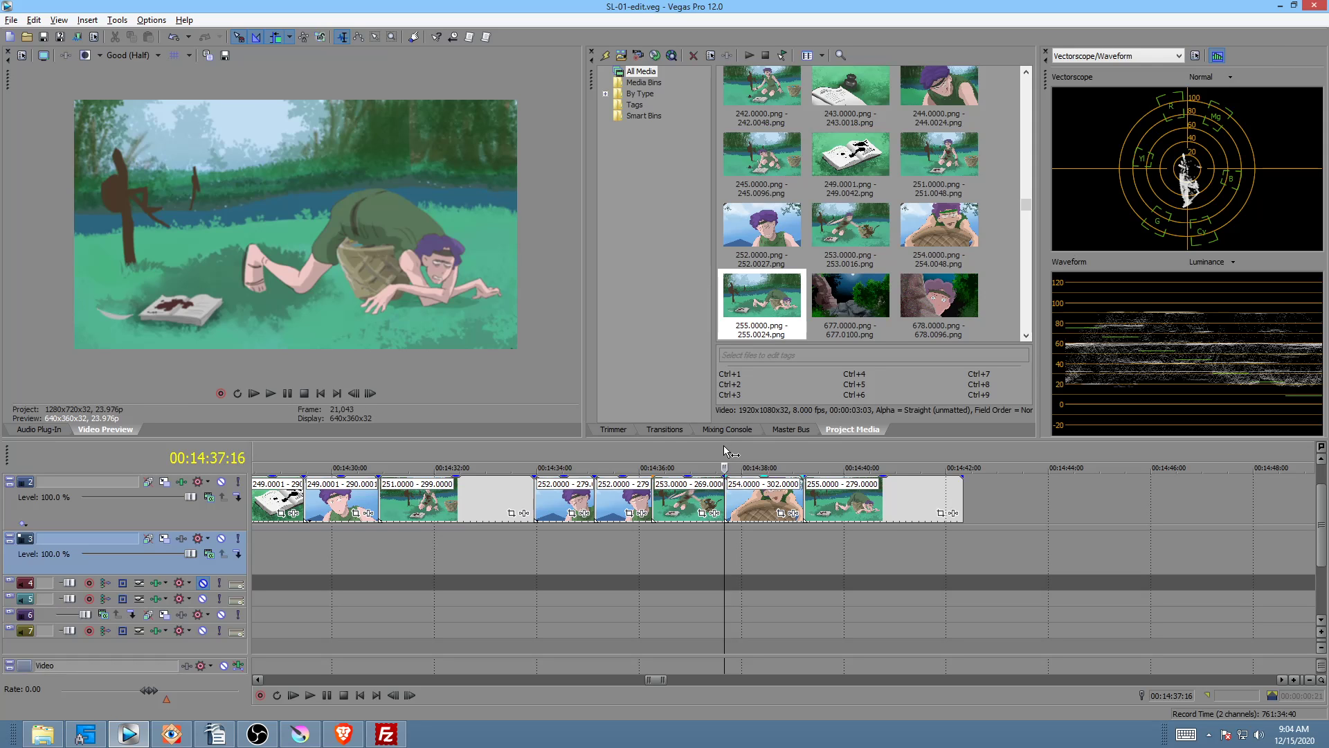
key("space")
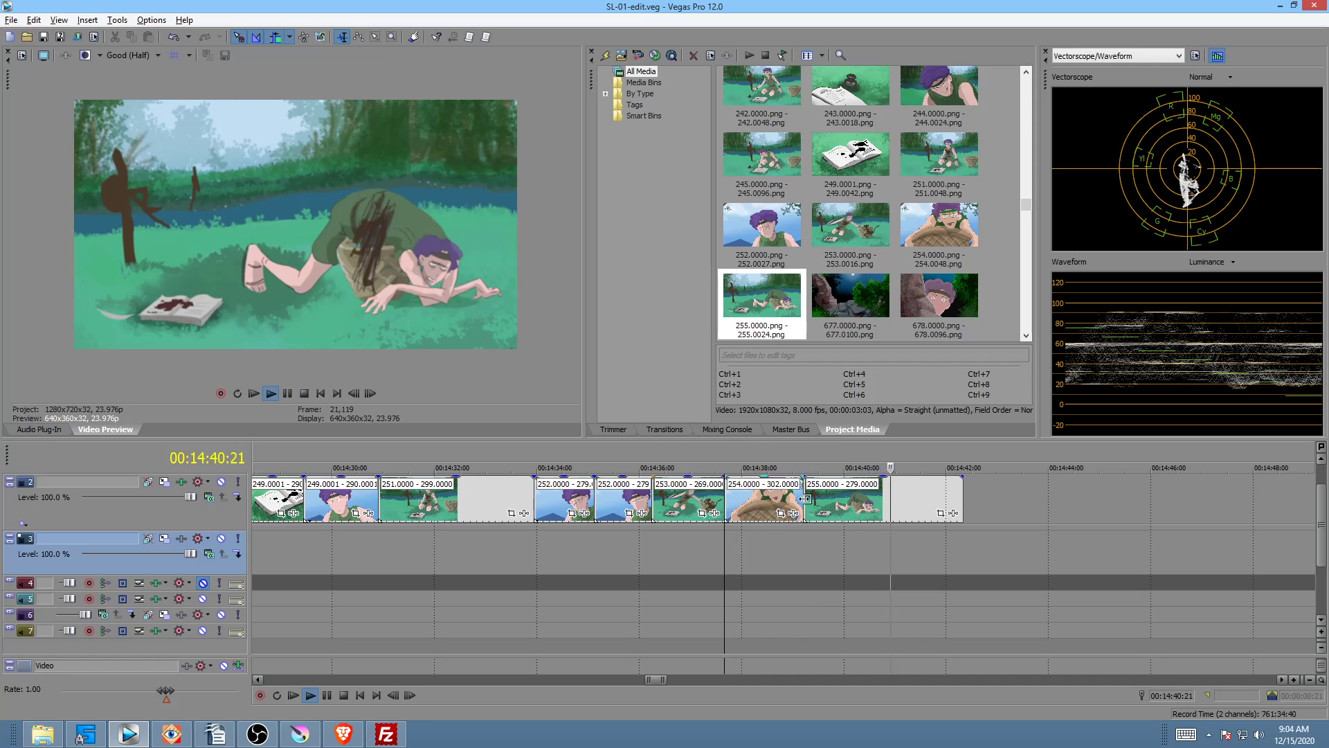
key("space")
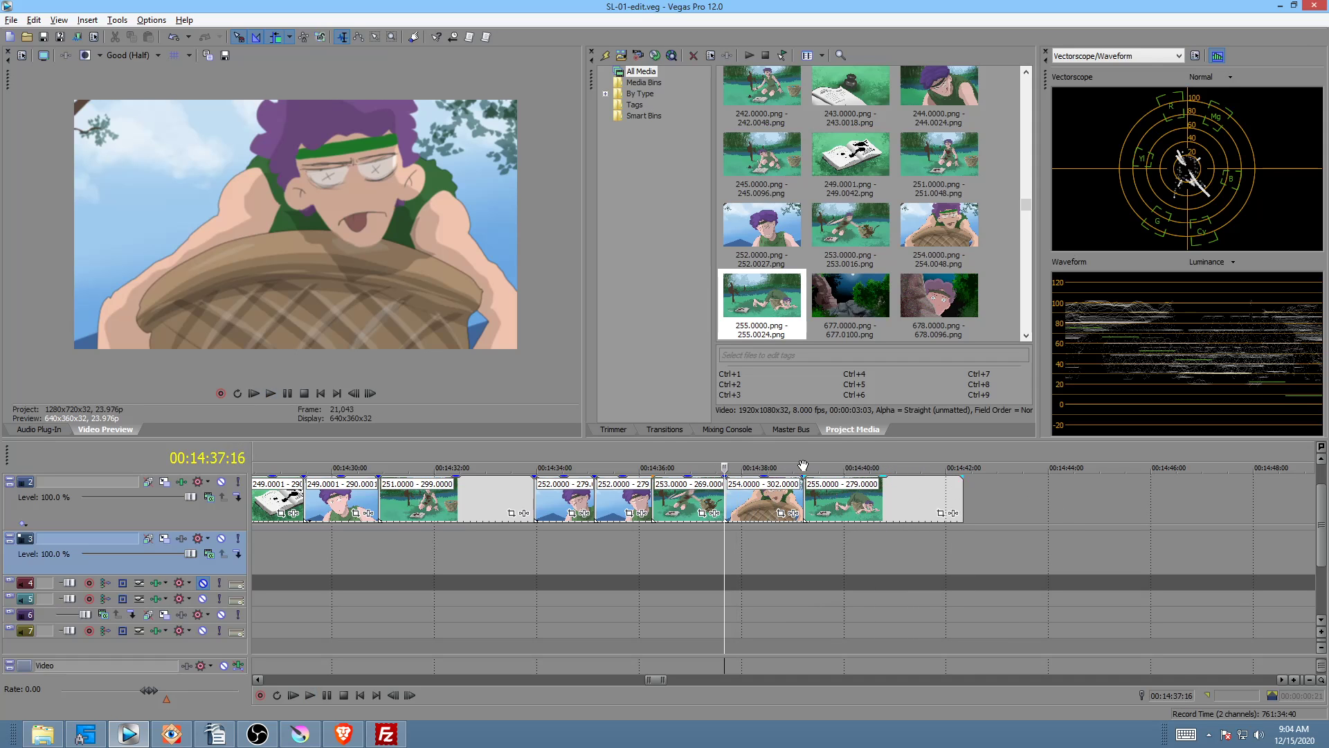
left_click(687, 448)
key("space")
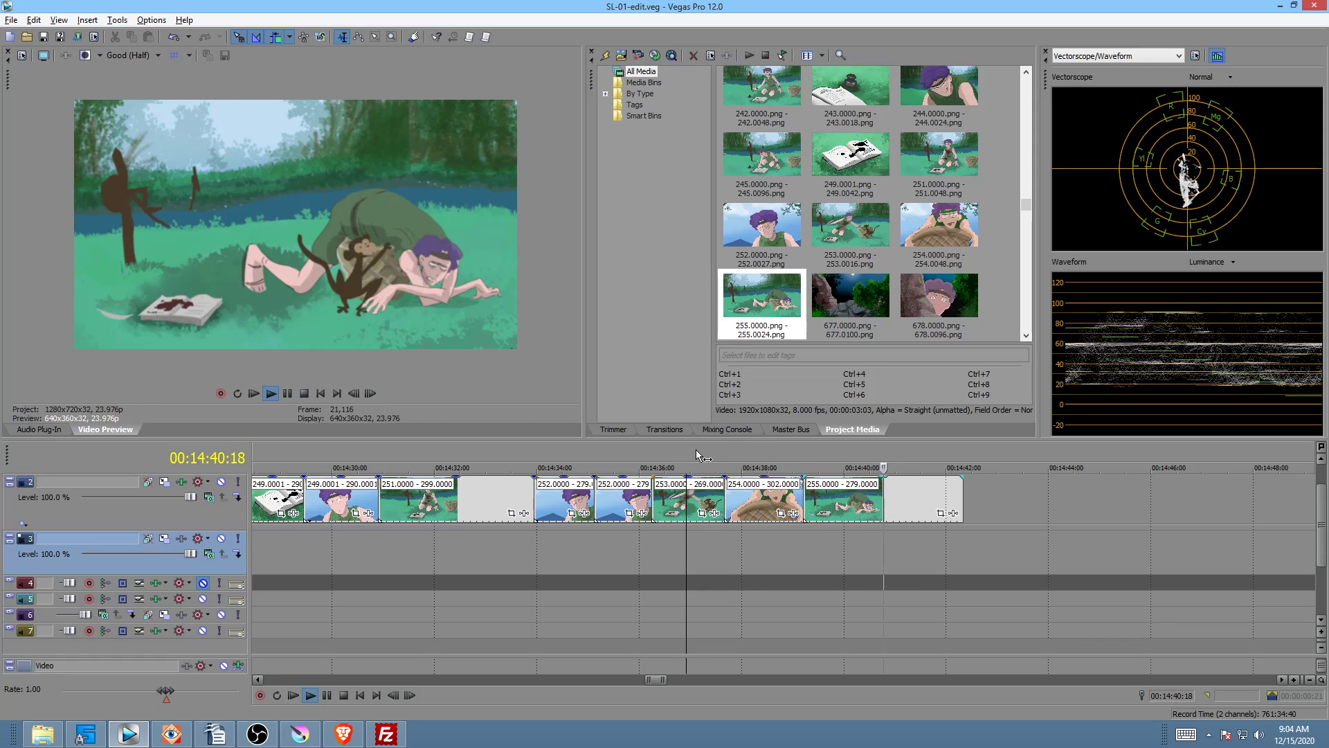
key("space")
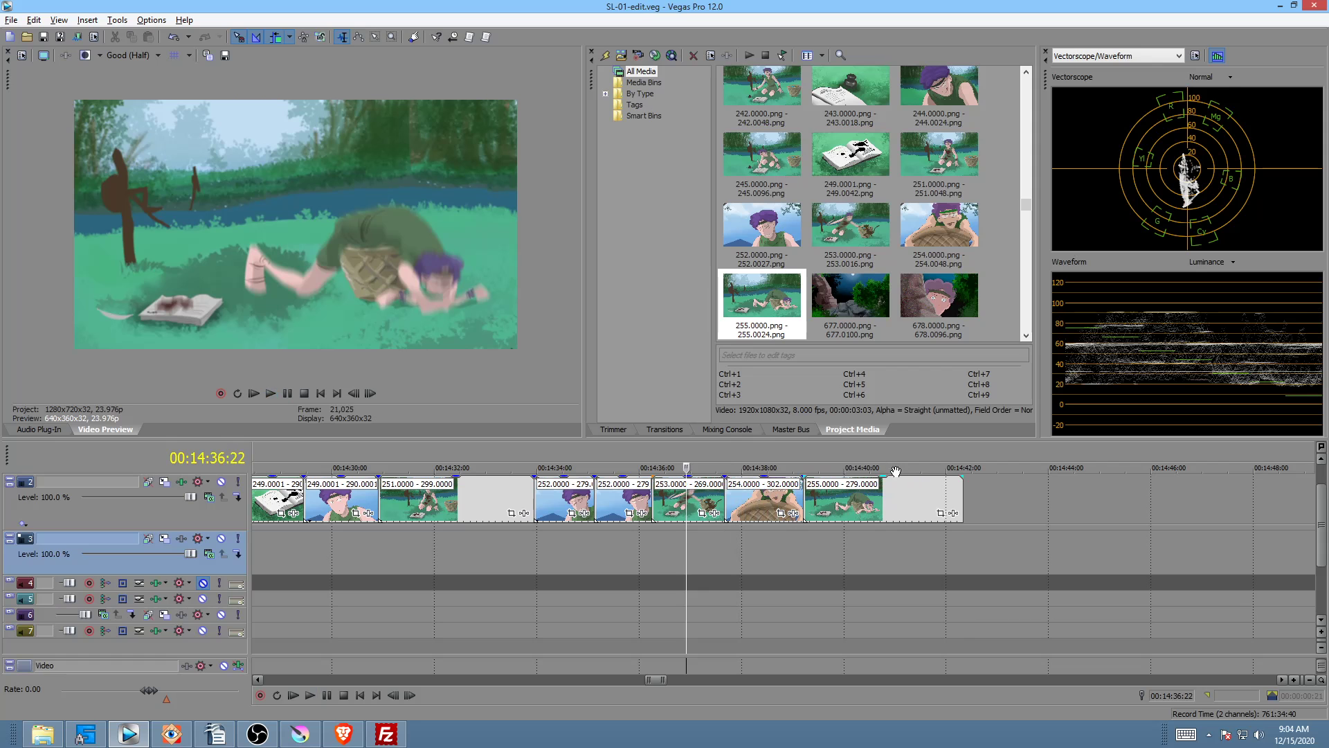
left_click(904, 487)
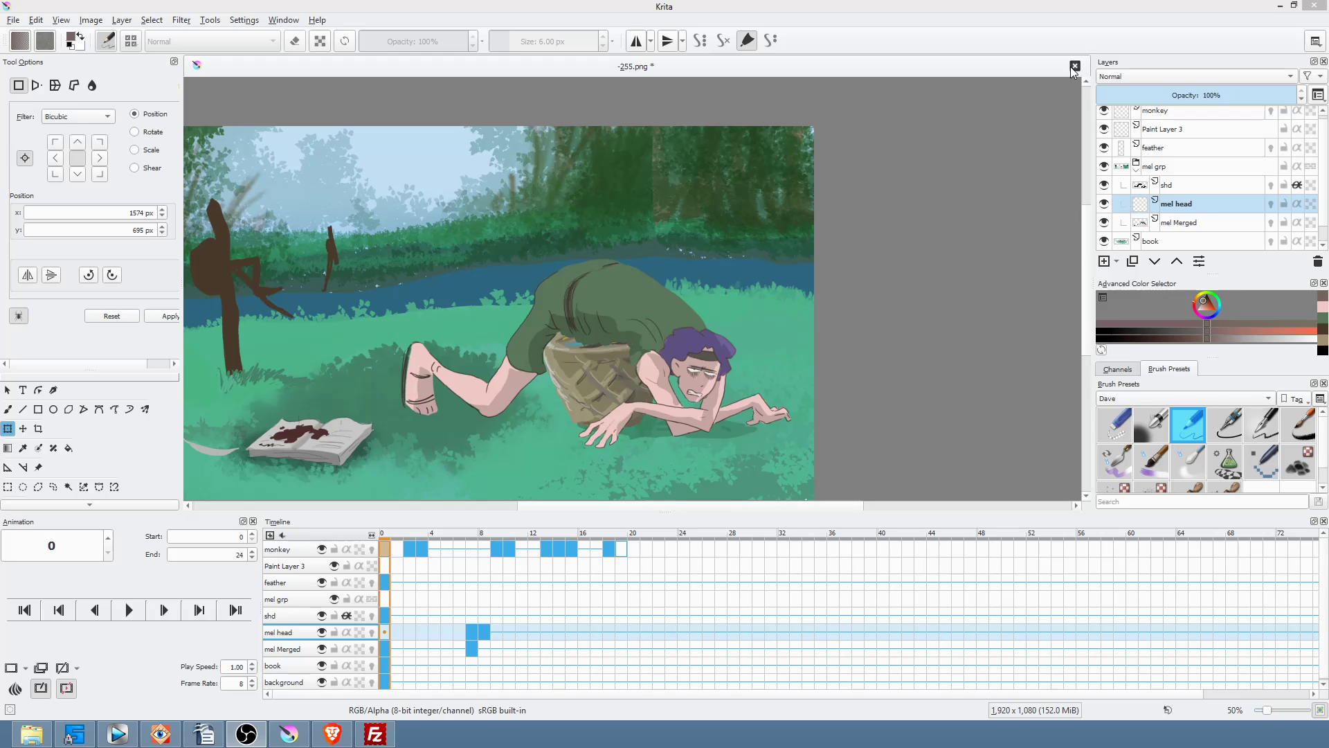
Step: Close -255.png, saving it under its existing name with the default PNG options
left_click(1074, 66)
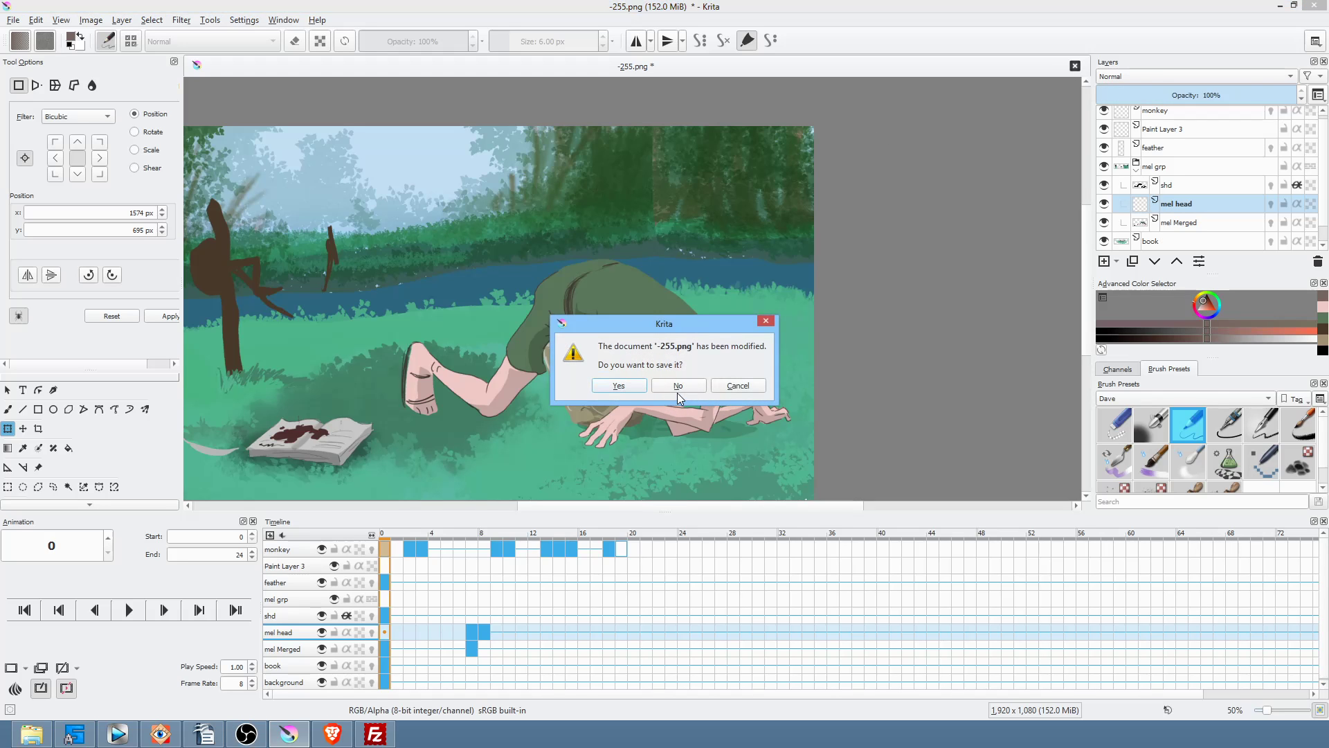
left_click(623, 388)
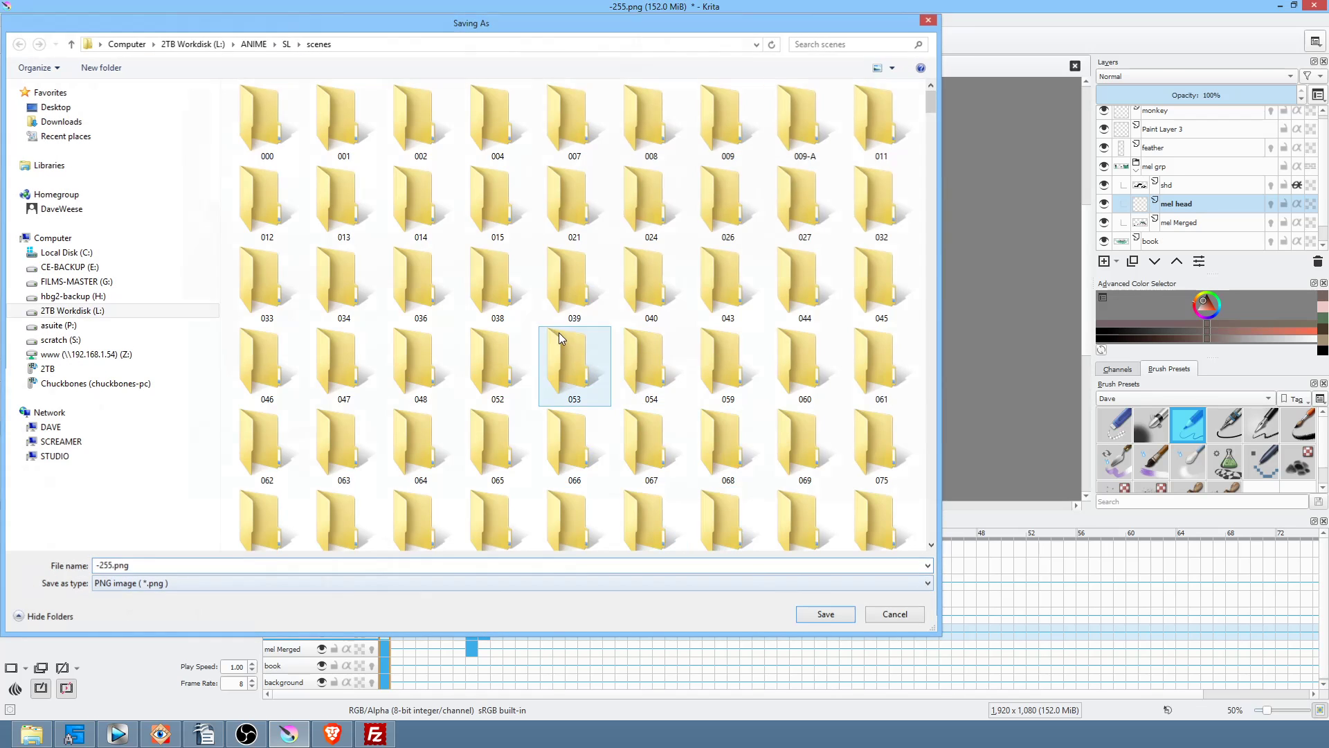
key("Escape")
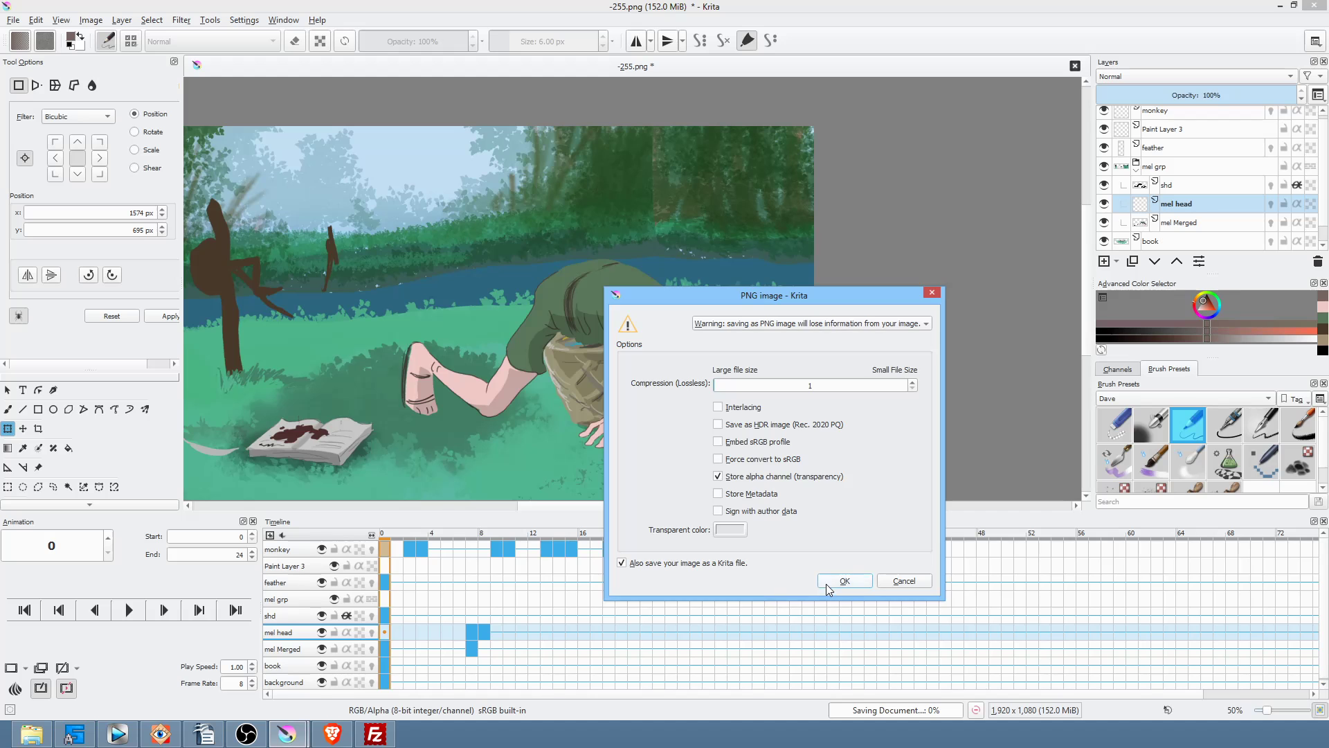
left_click(827, 588)
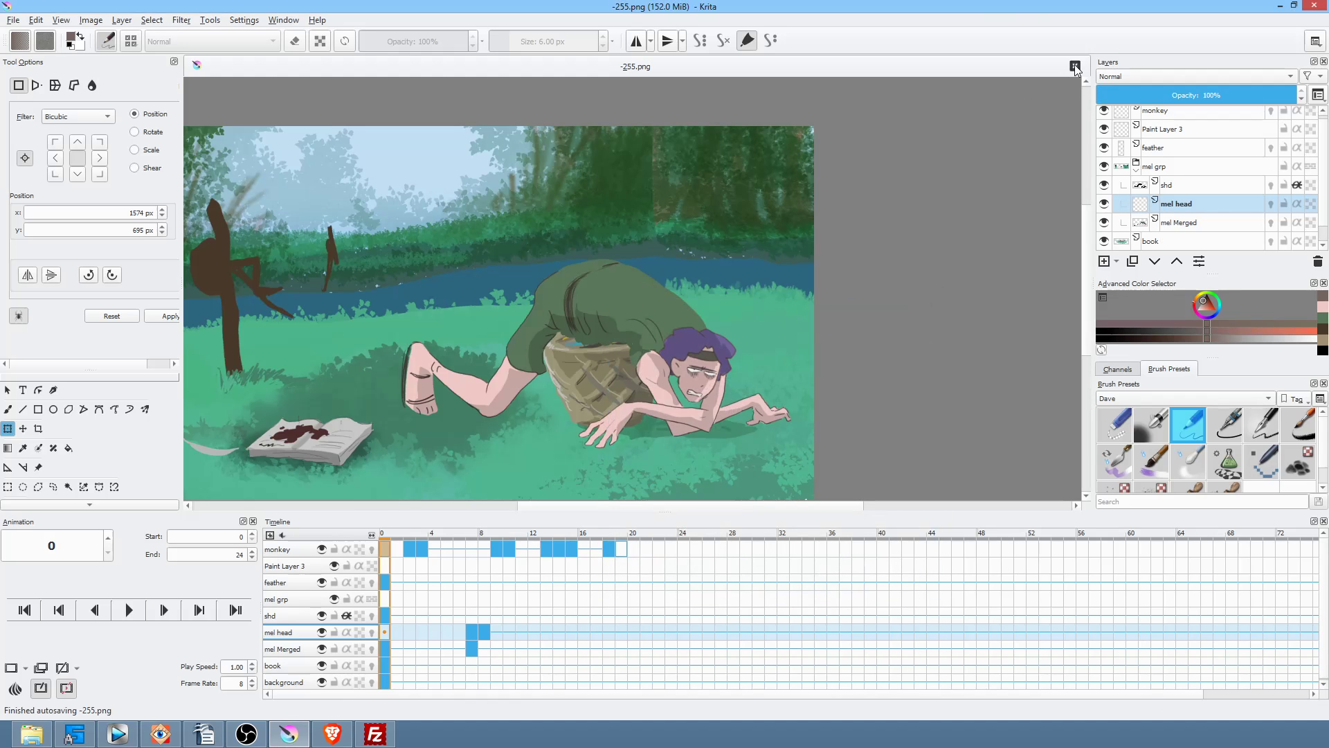
left_click(1075, 65)
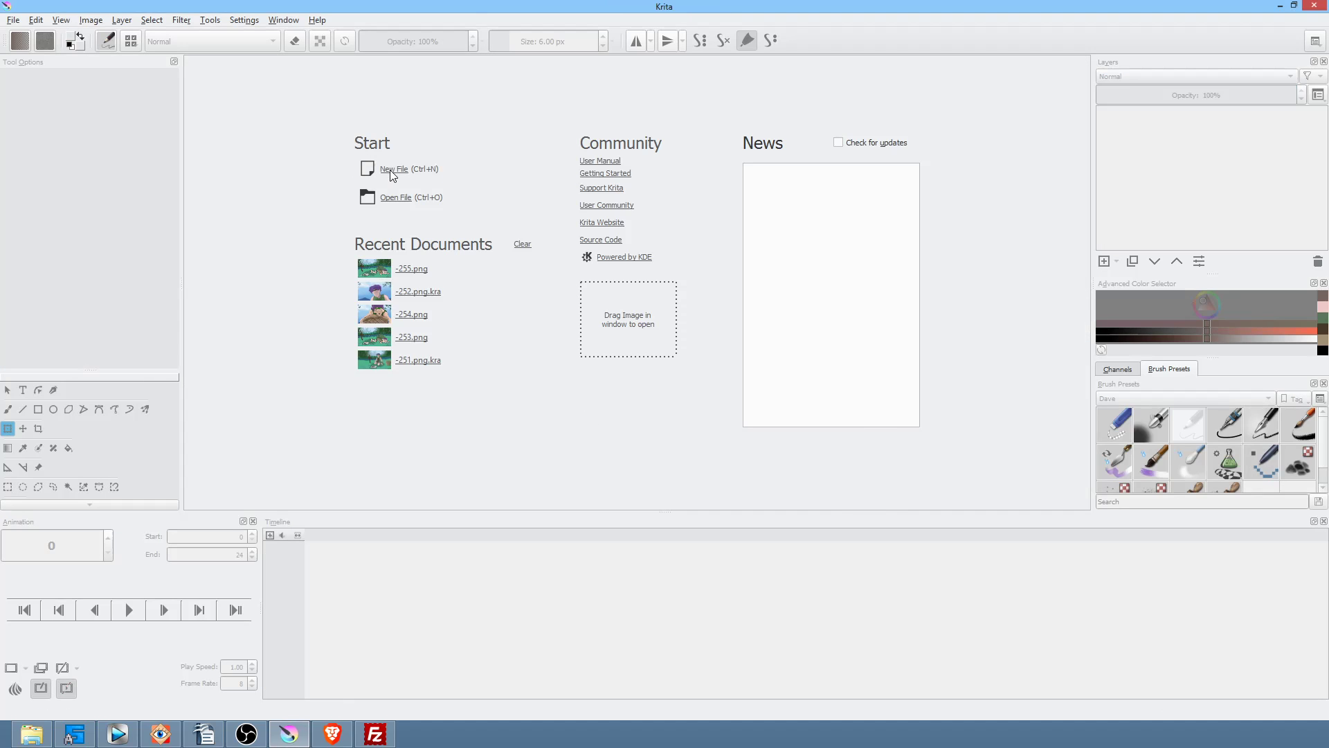
Step: Create a new 1920×1080 custom document from the daves hd preset and add Paint Layer 1
left_click(392, 169)
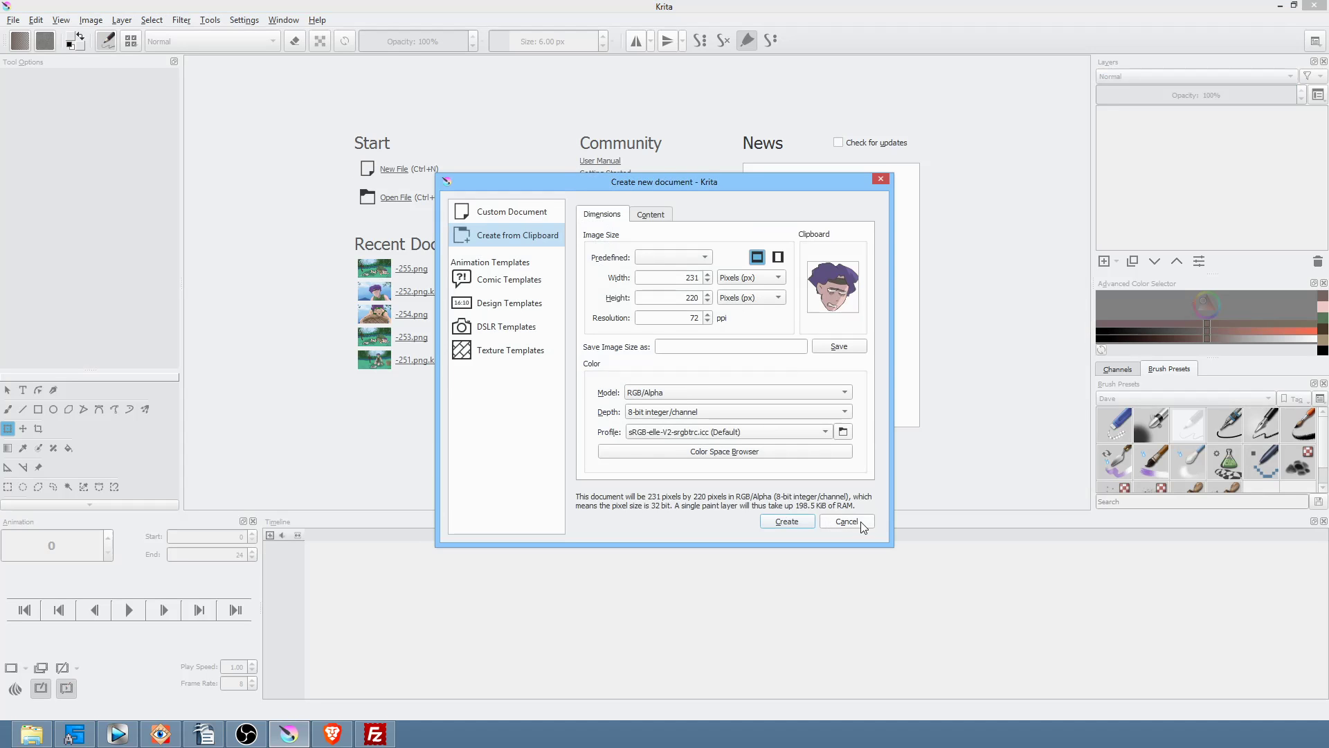
left_click(853, 522)
left_click(394, 170)
left_click(522, 213)
left_click(680, 258)
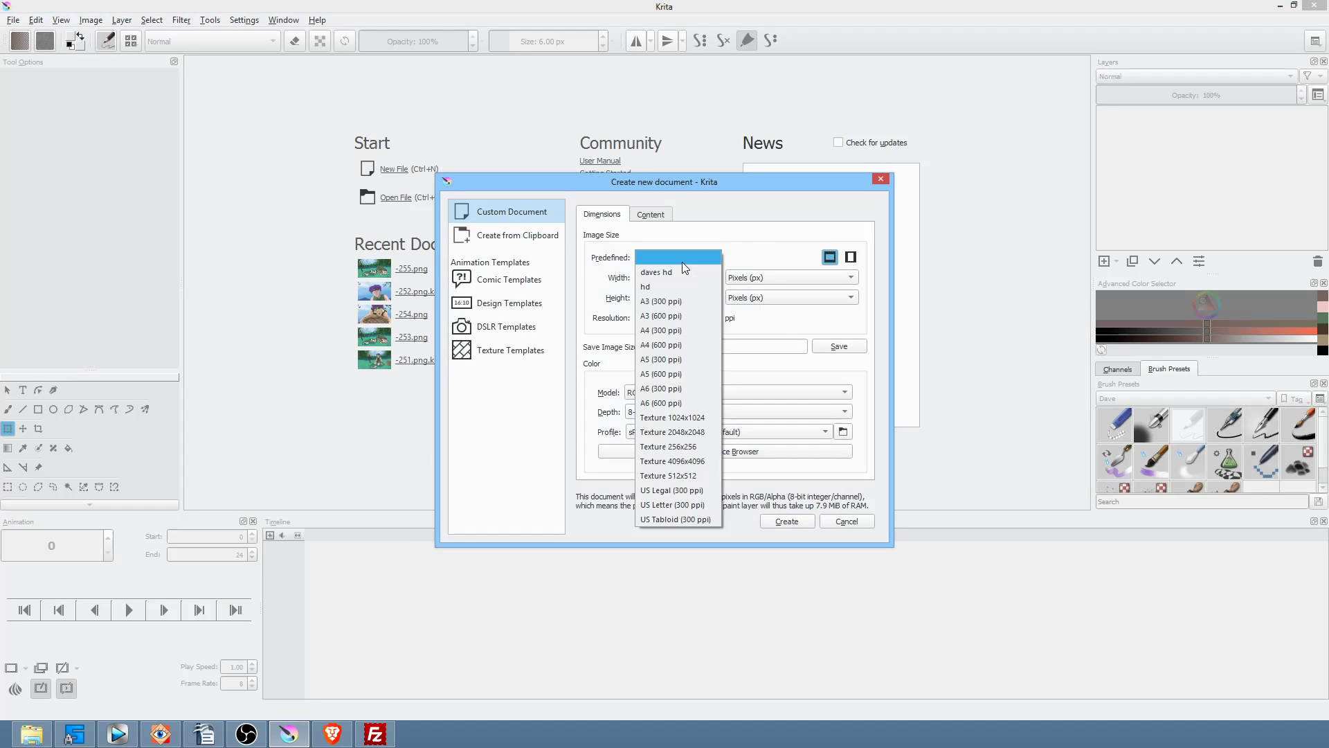
left_click(683, 274)
left_click(789, 521)
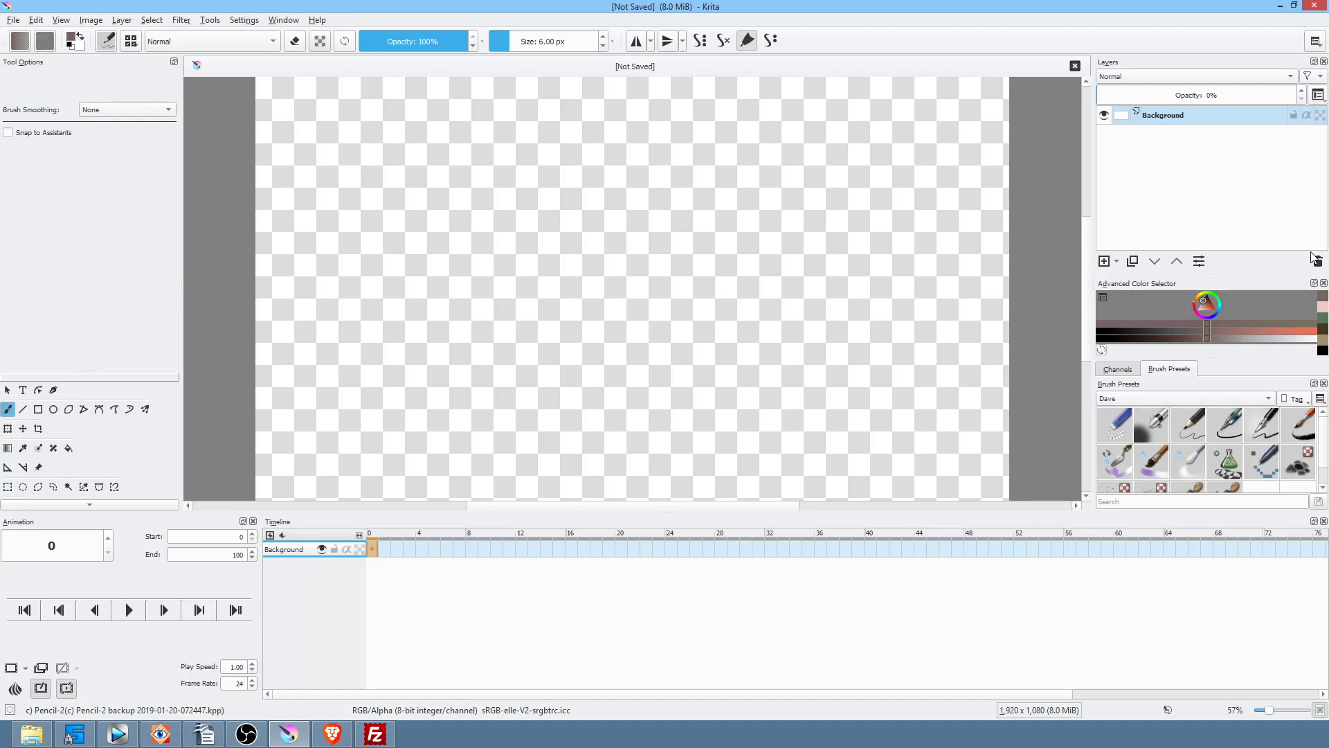
left_click(1105, 261)
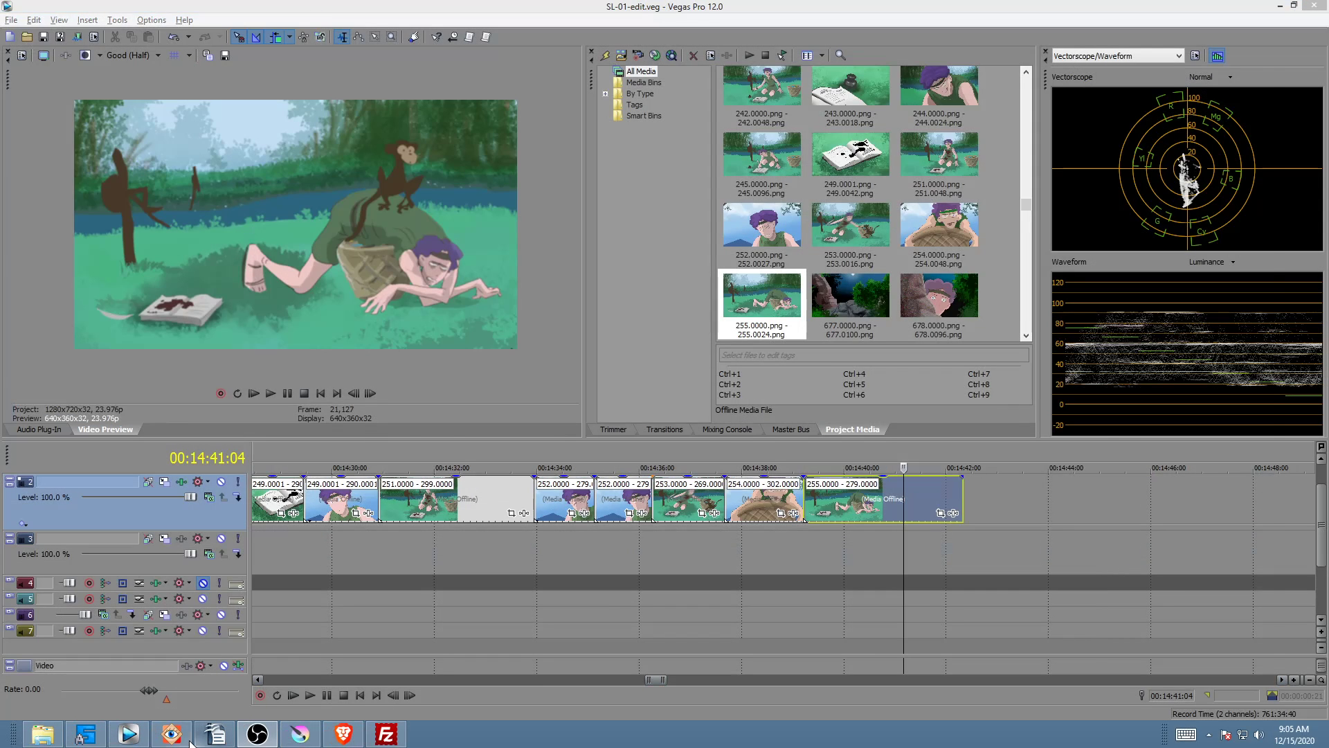
left_click(172, 733)
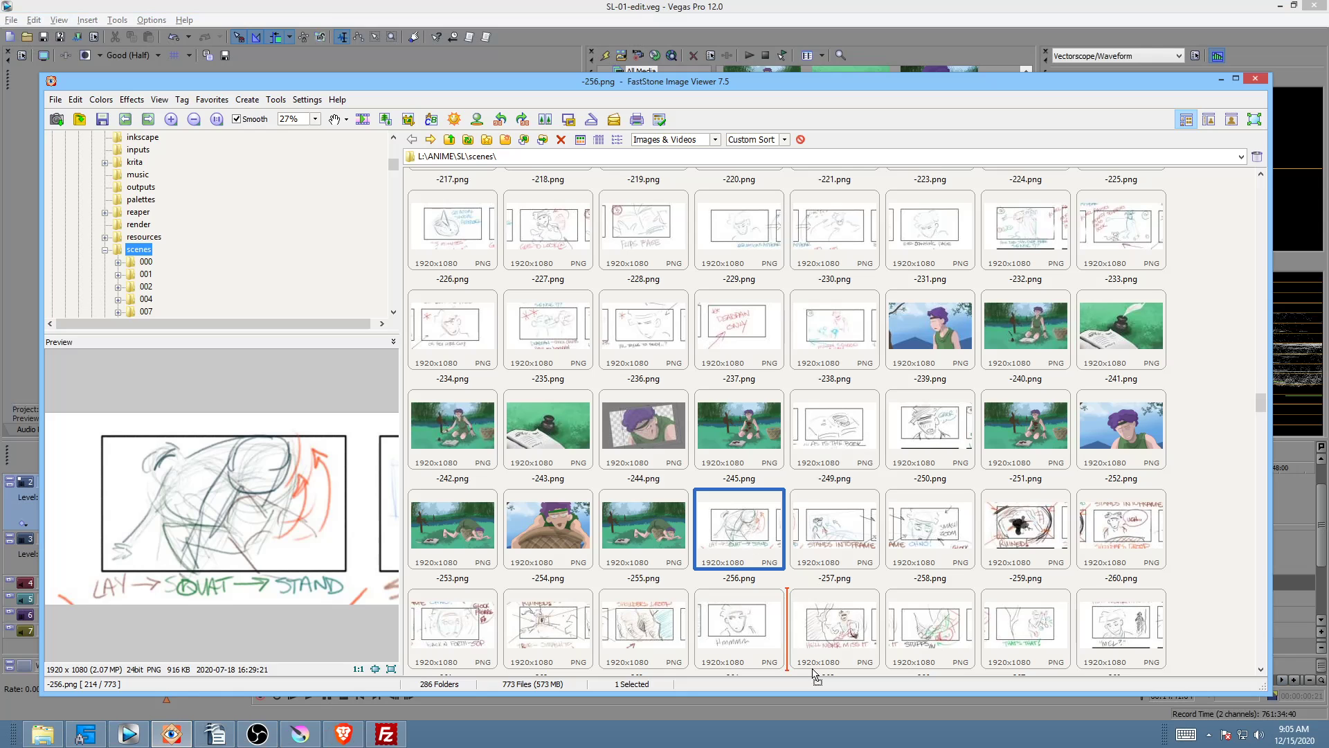
Step: Scroll the FastStone scenes folder to find the -256.png storyboard sketch
scroll(817, 671, "down", 1)
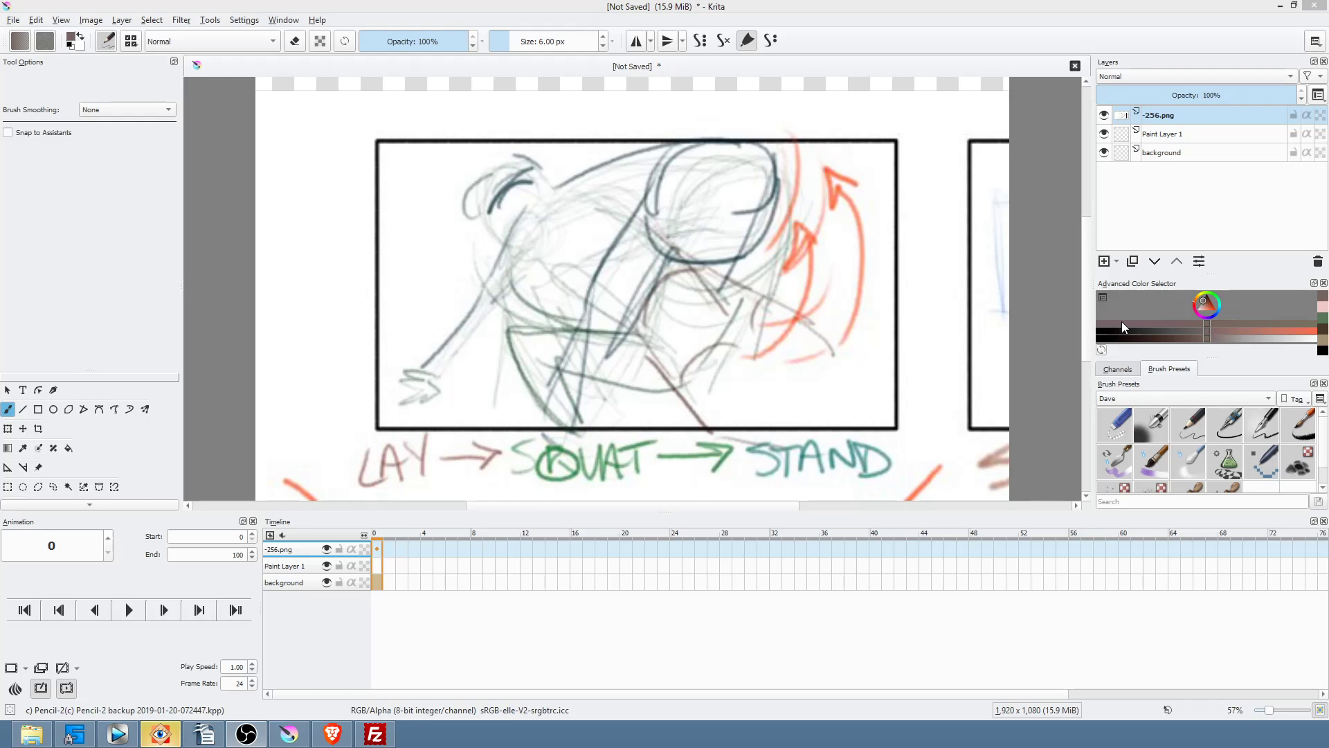
Step: Save the Krita document as -256.png, replacing the existing file, with default PNG options
left_click(748, 12)
key("ctrl")
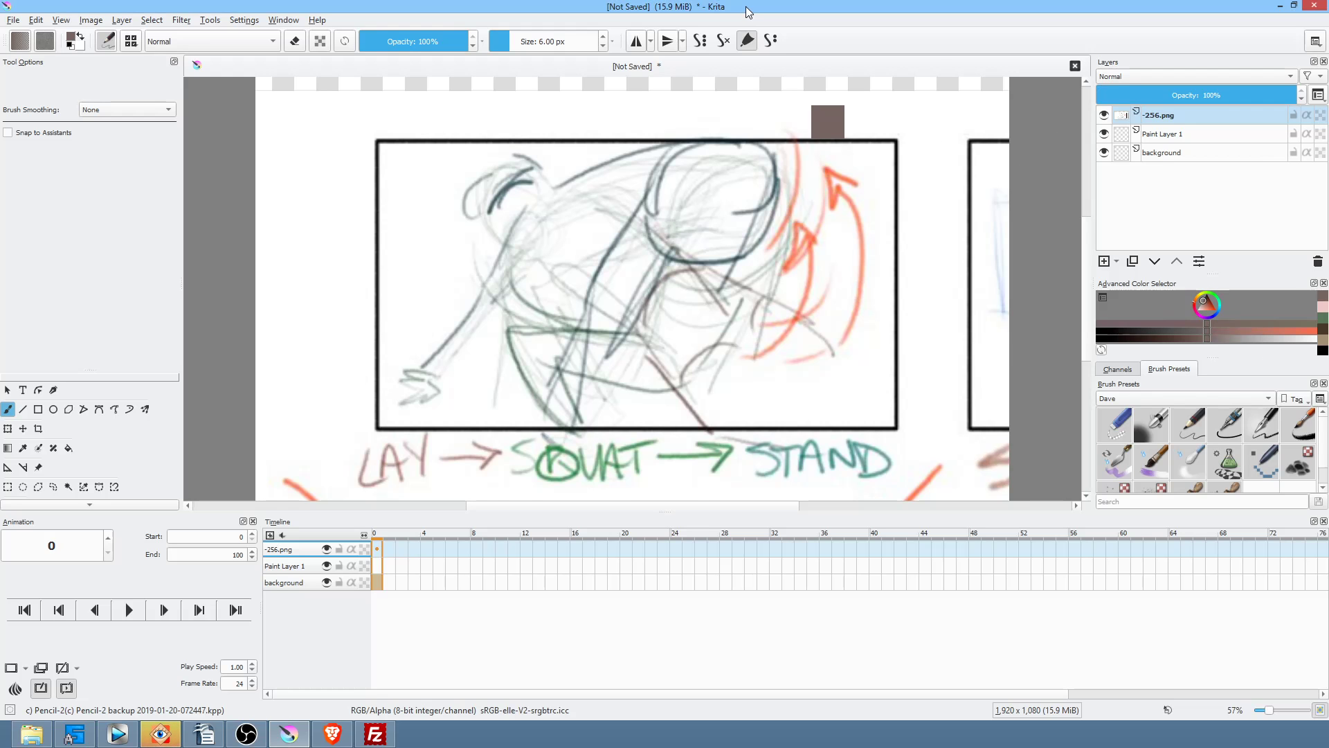
key("ctrl+s")
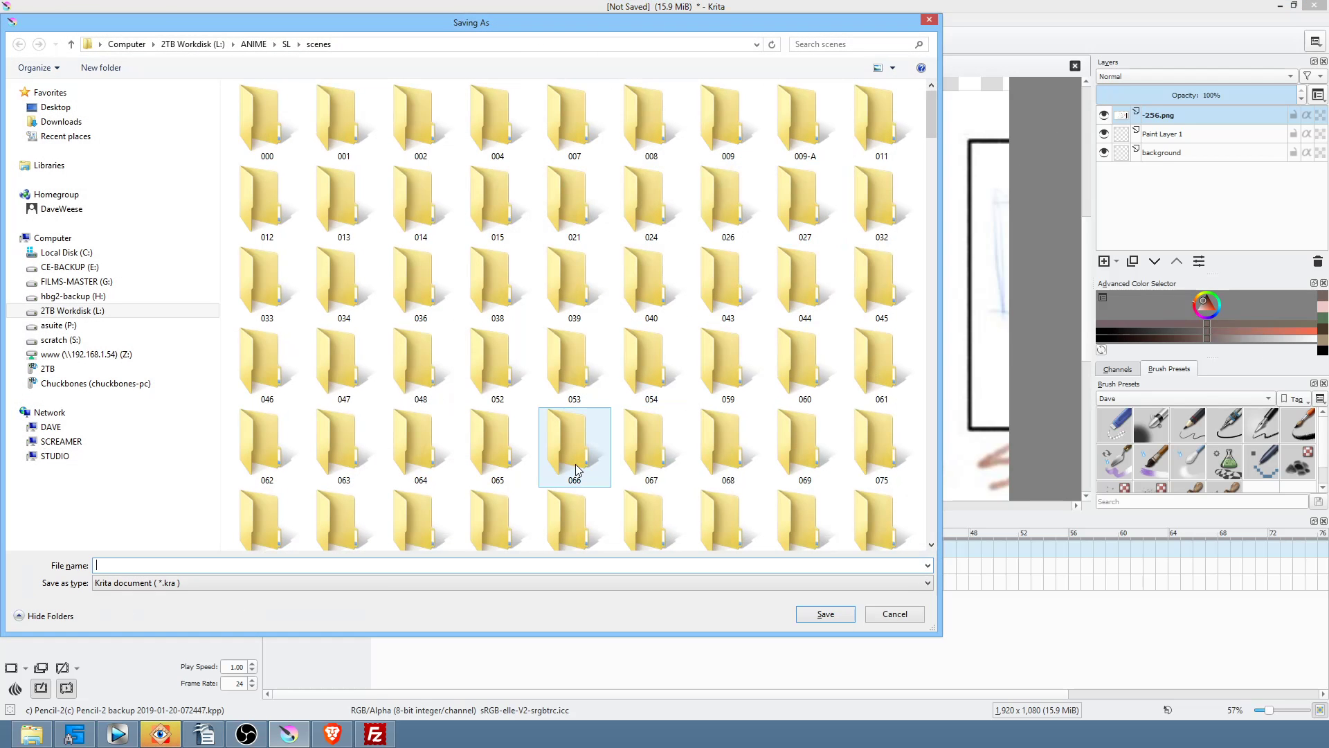
type("-")
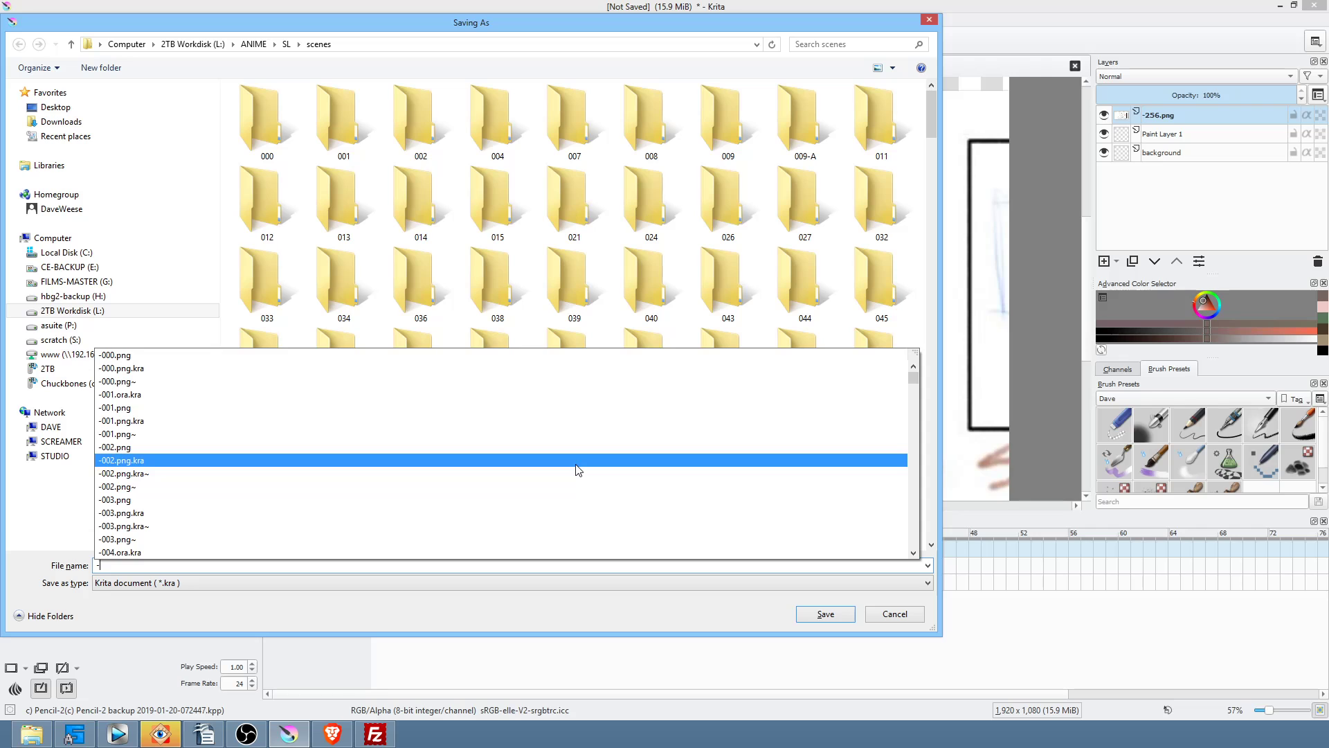
type("256")
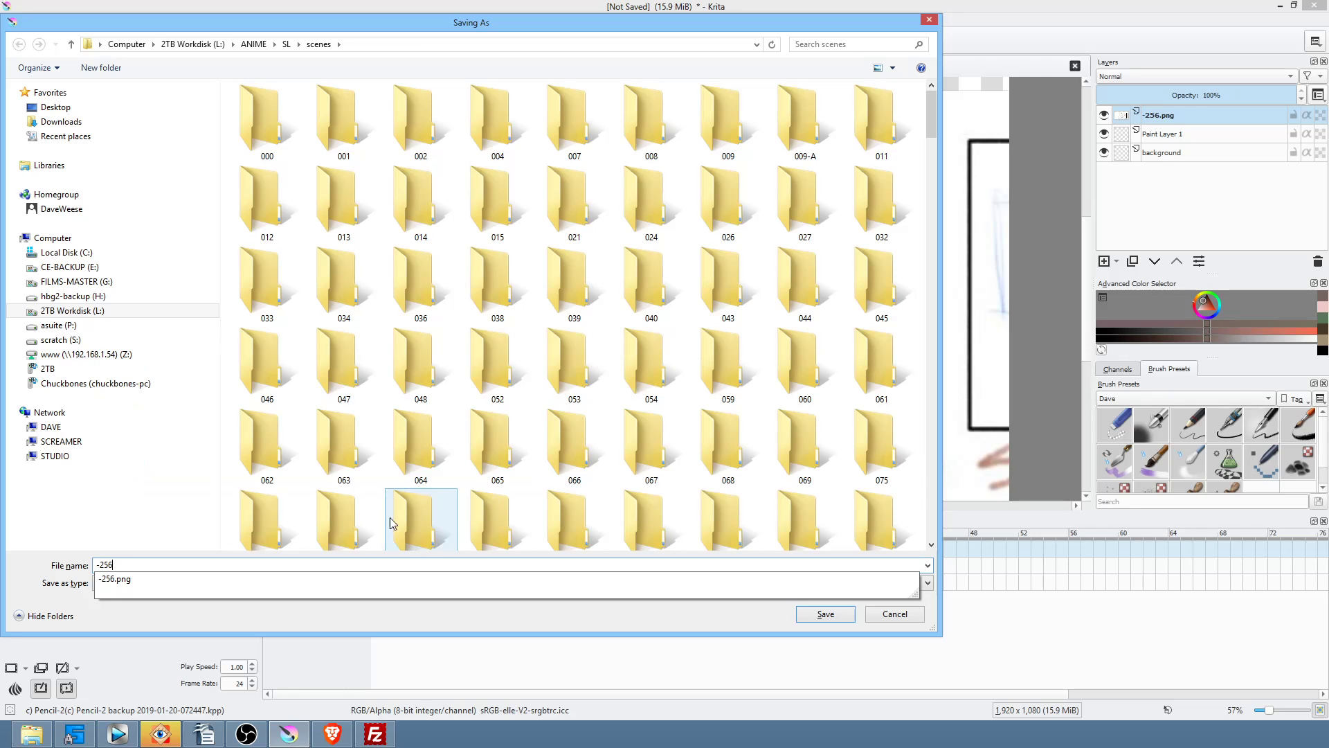
left_click(125, 585)
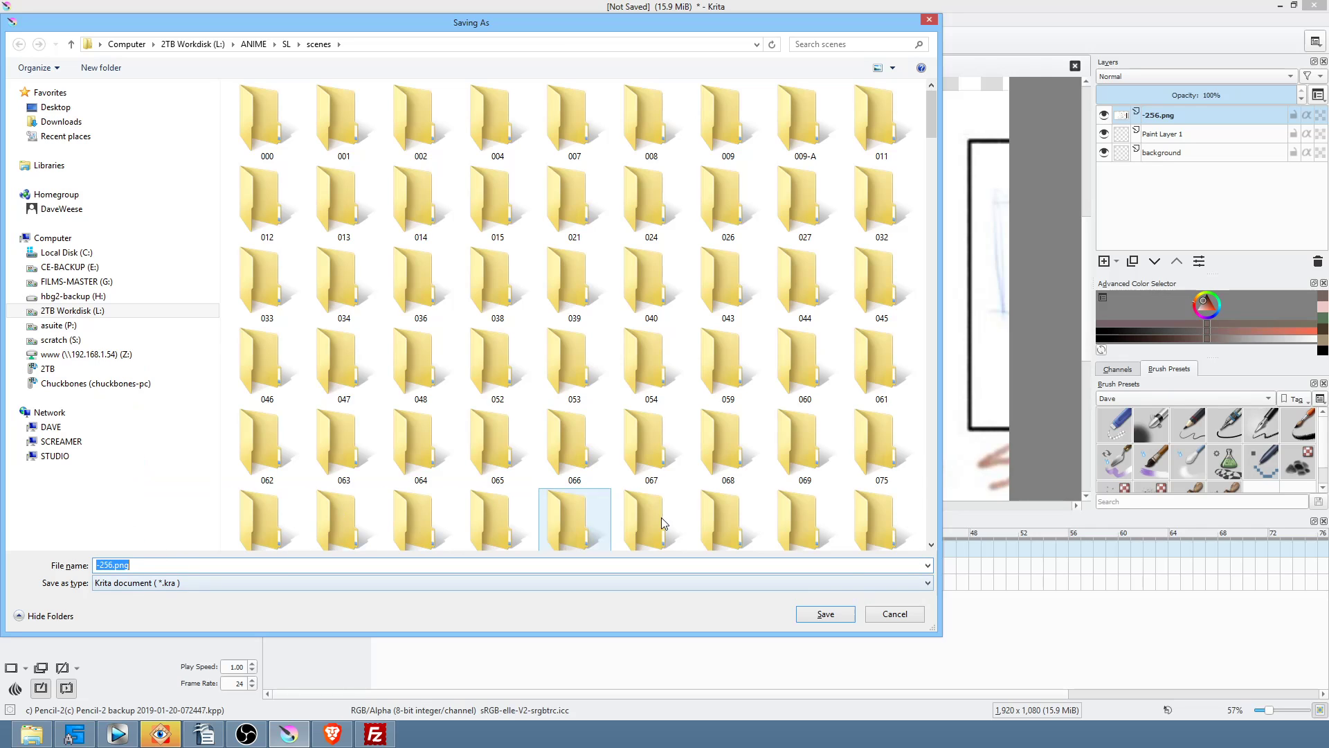
left_click(841, 616)
left_click(705, 372)
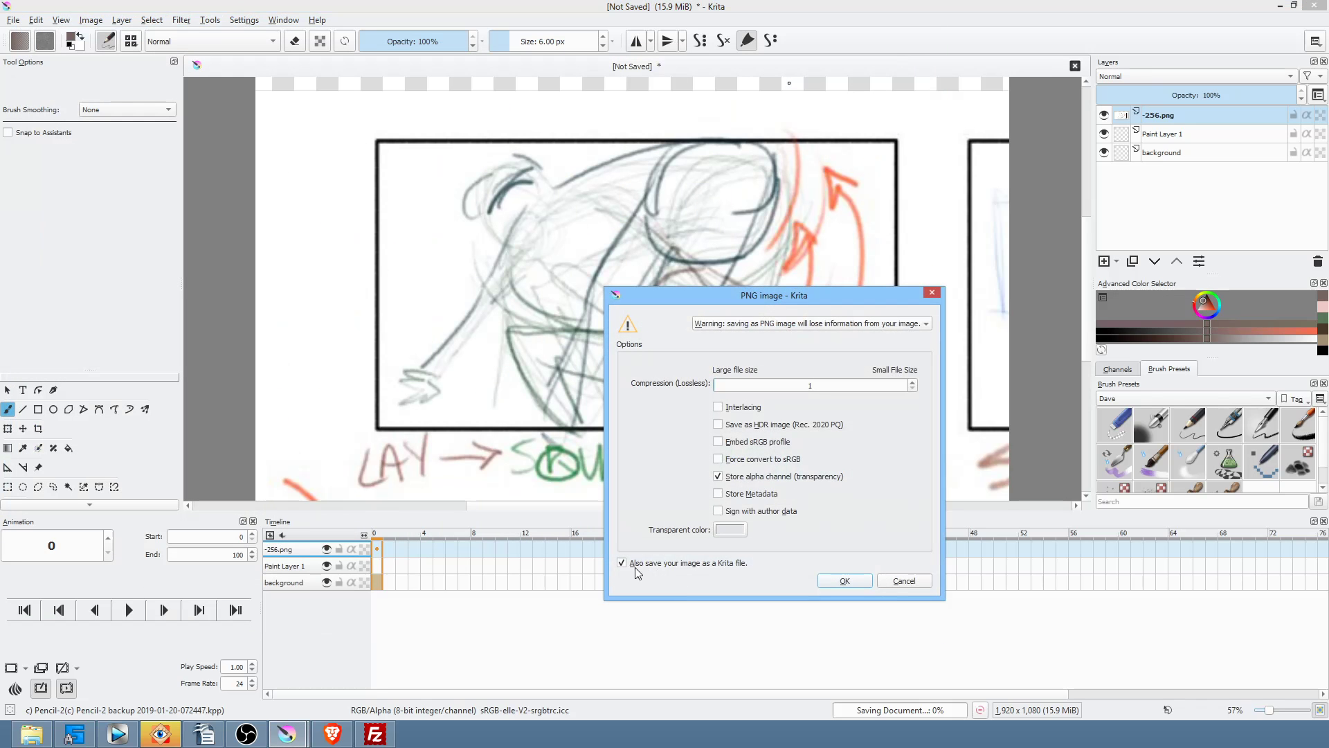
left_click(845, 583)
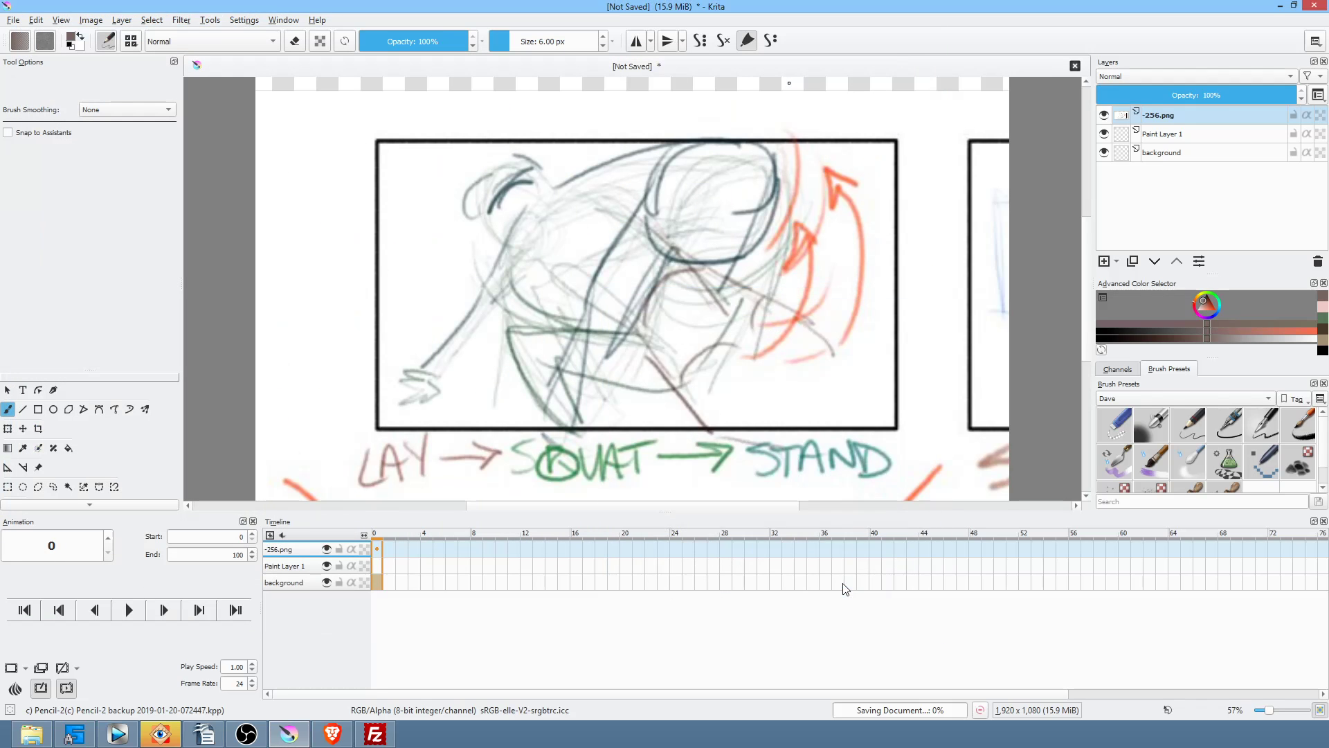
left_click(1214, 119)
Step: Fade the -256.png sketch to about a third and move it below Paint Layer 1 and background
mouse_move(1234, 95)
left_mouse_down()
mouse_move(1150, 100)
mouse_move(1165, 99)
left_mouse_up()
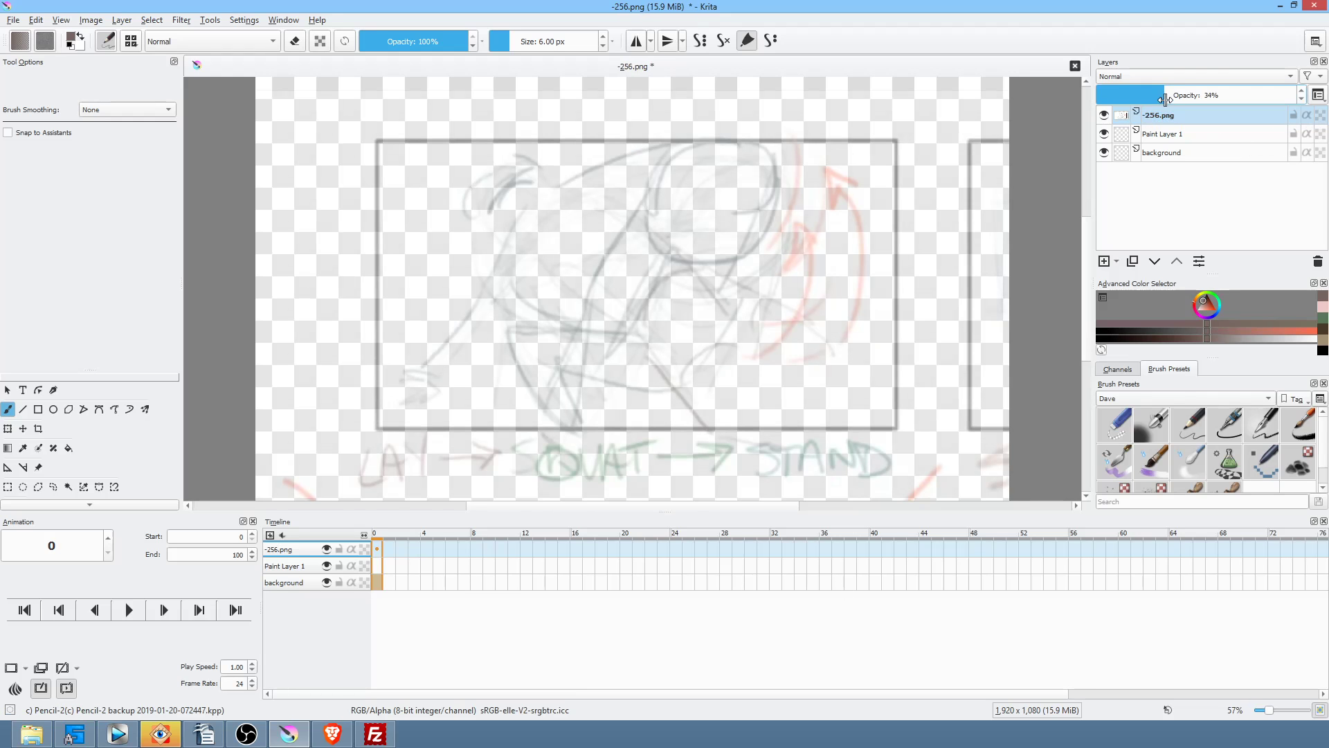
left_click(1176, 135)
left_click(1181, 114)
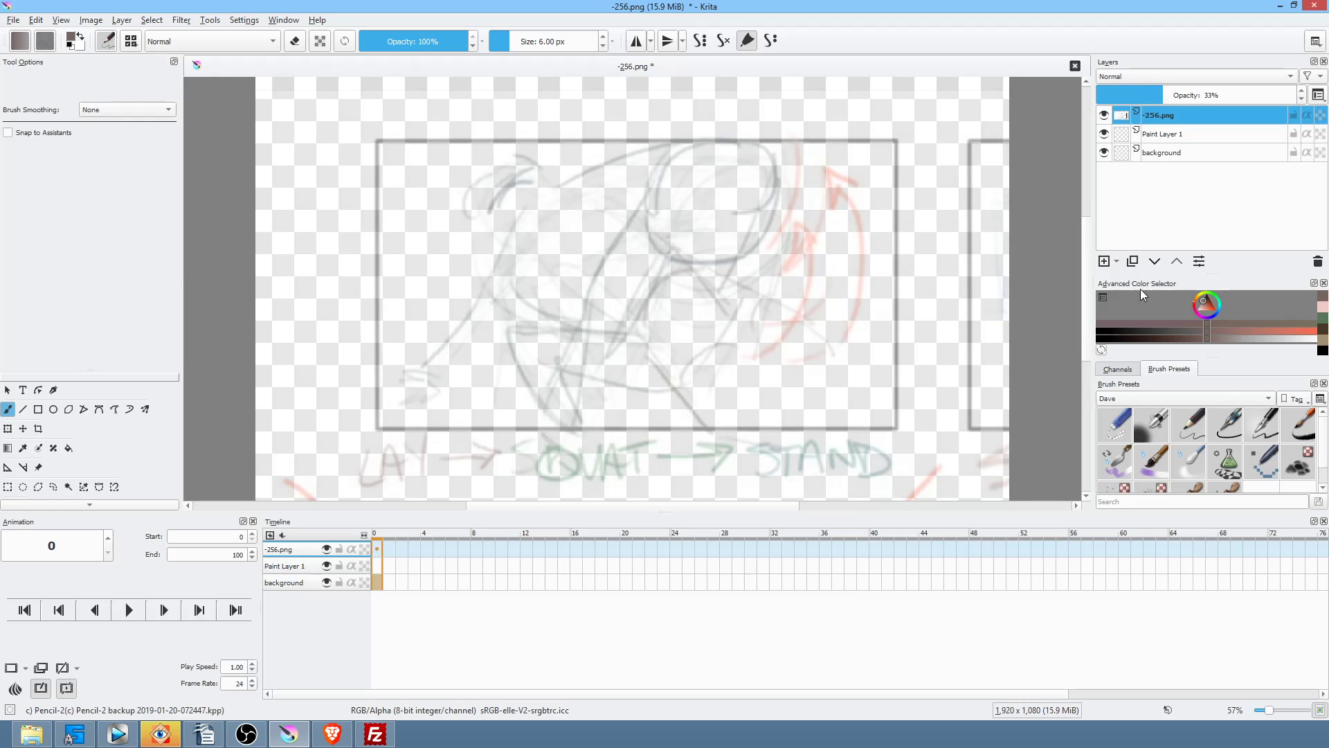
left_click(1155, 262)
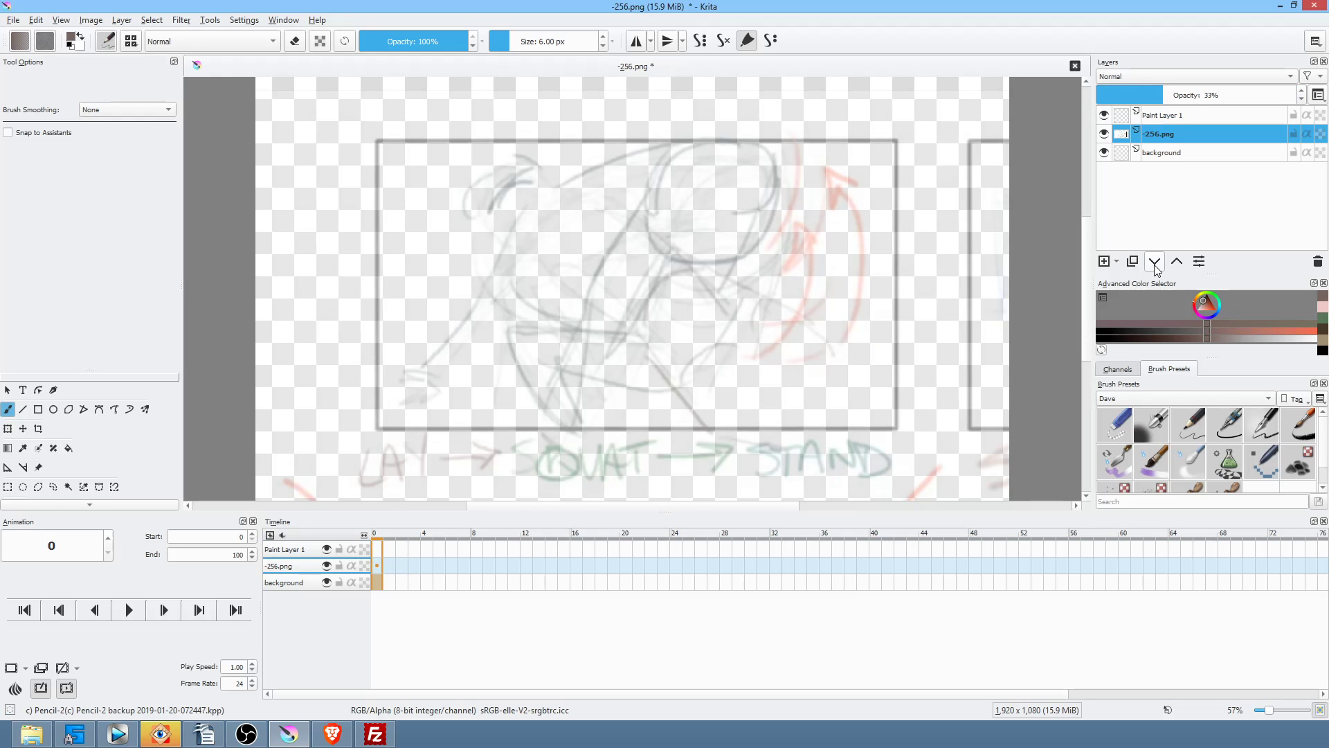
left_click(1155, 263)
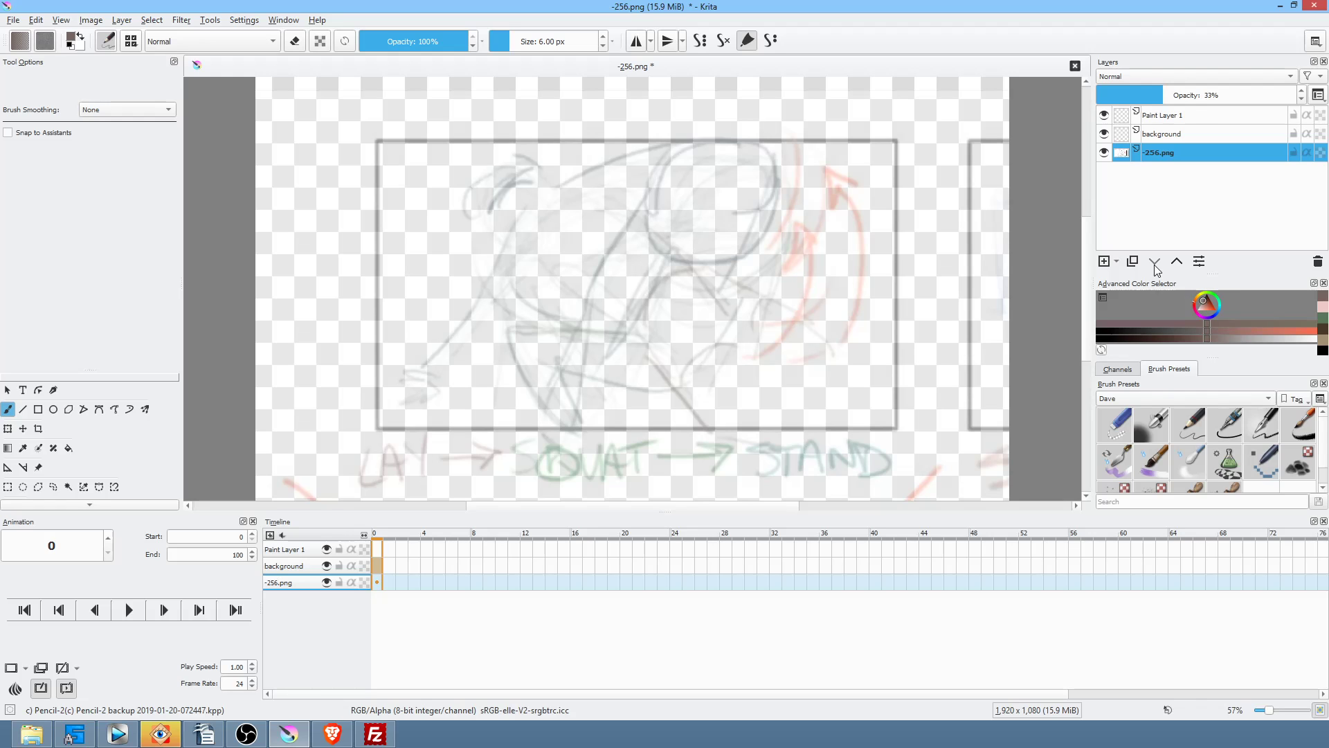
Step: Select frame 0 of Paint Layer 1, then restore the sketch layer to full opacity
left_click(1190, 116)
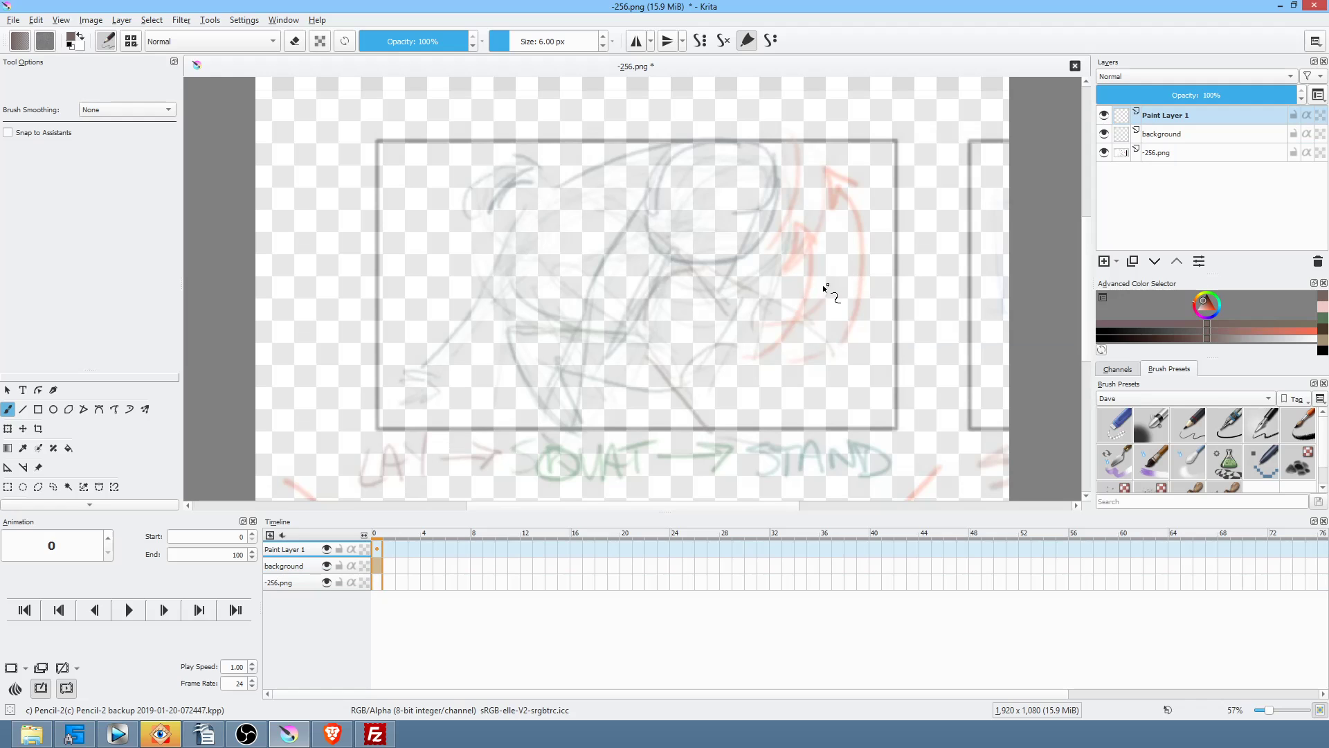
left_click(379, 549)
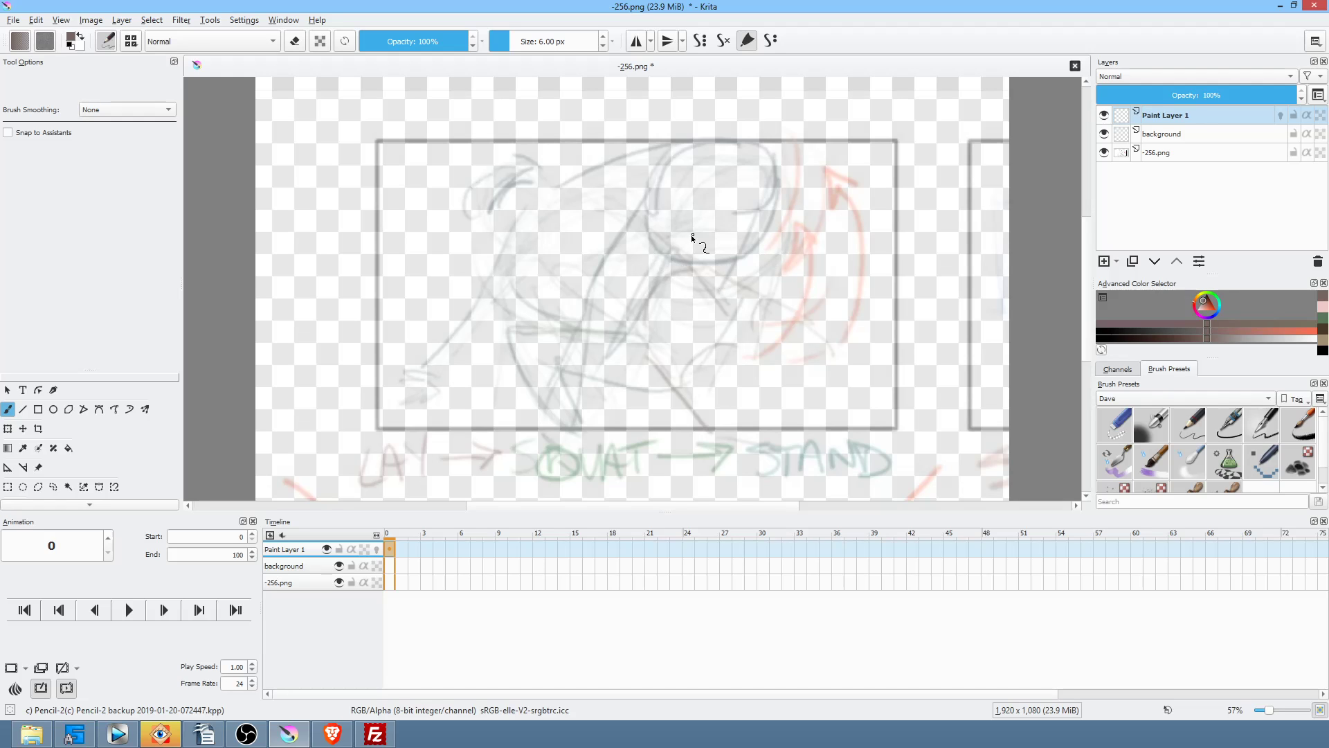
left_click(1189, 137)
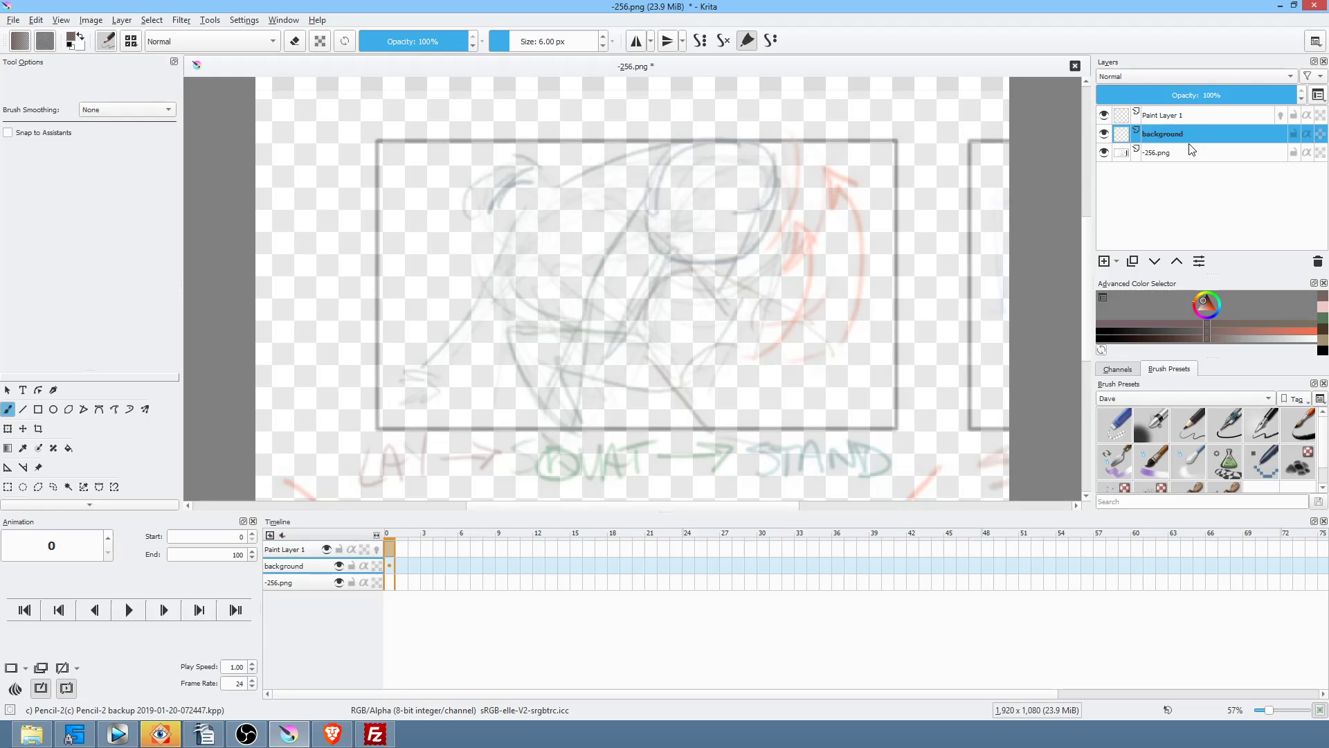
left_click(1187, 155)
mouse_move(1153, 95)
left_mouse_down()
mouse_move(1137, 97)
mouse_move(1285, 94)
left_mouse_up()
left_click(1183, 150)
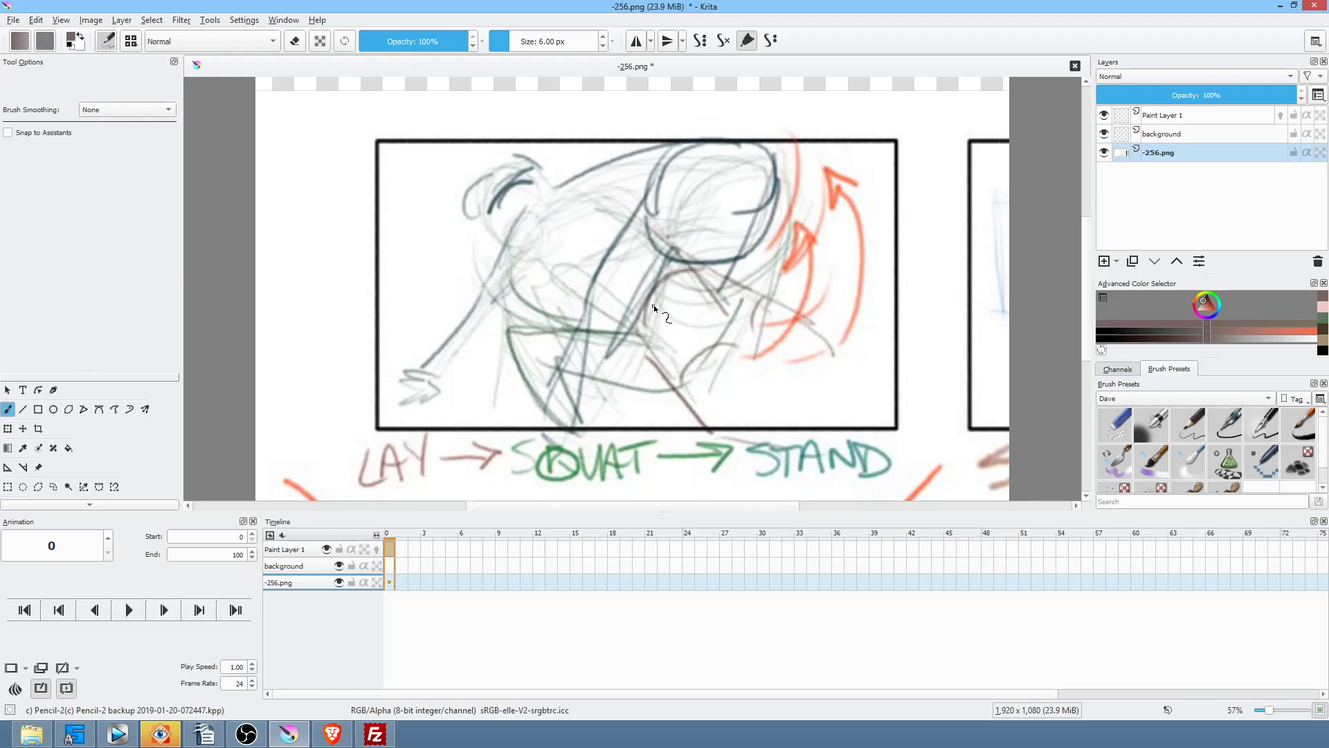
Step: Pick blue from the pop-up palette and choose a pencil brush preset
right_click(865, 244)
left_click_drag(881, 236, 828, 240)
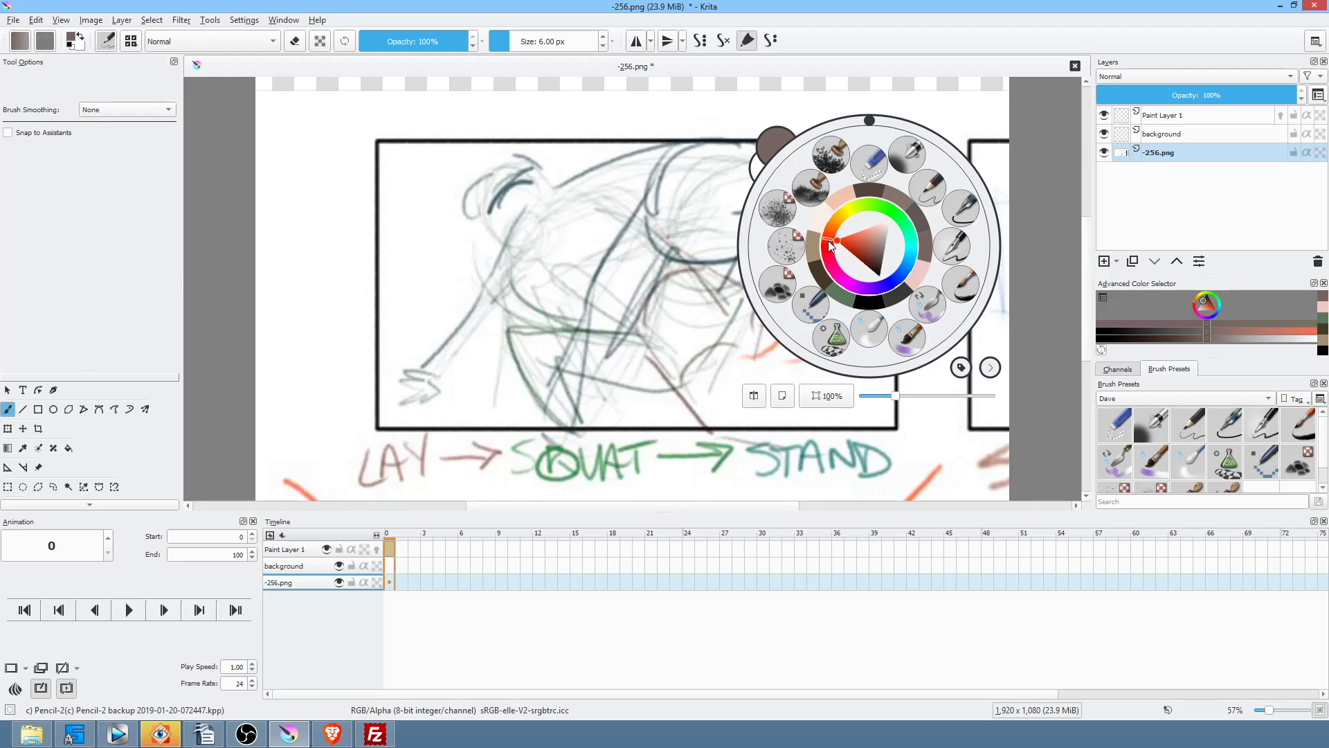
left_click_drag(911, 249, 898, 278)
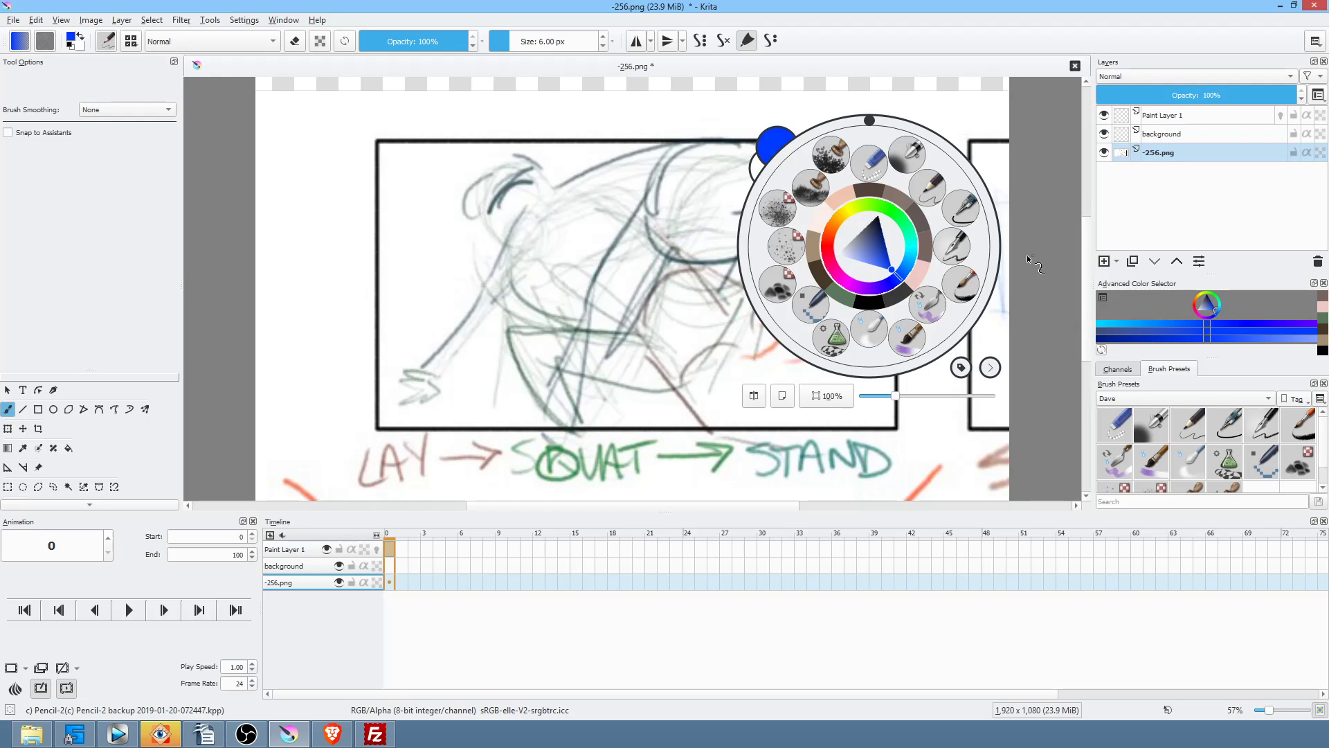
left_click(930, 188)
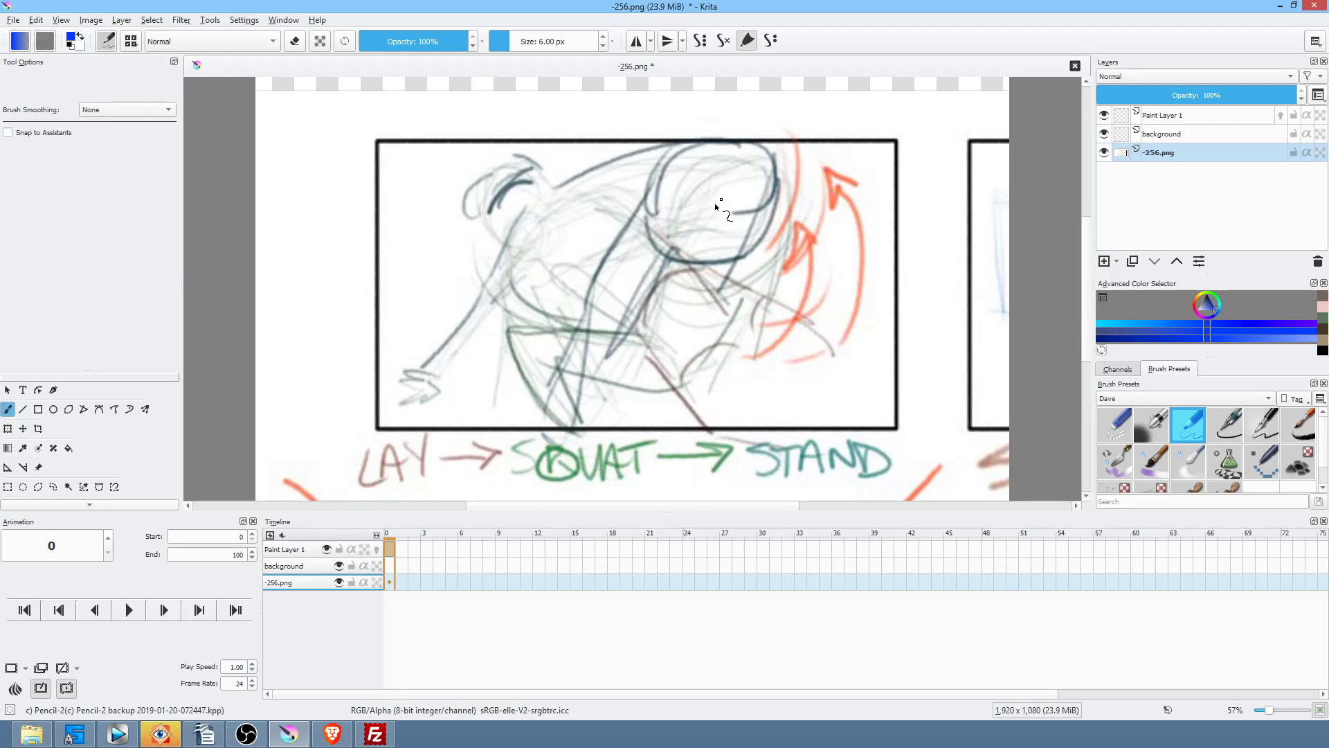
Step: Write circled numbers 3, 2 and 1 by the head, body and right of the panel
mouse_move(703, 179)
left_mouse_down()
mouse_move(720, 181)
mouse_move(709, 201)
left_mouse_up()
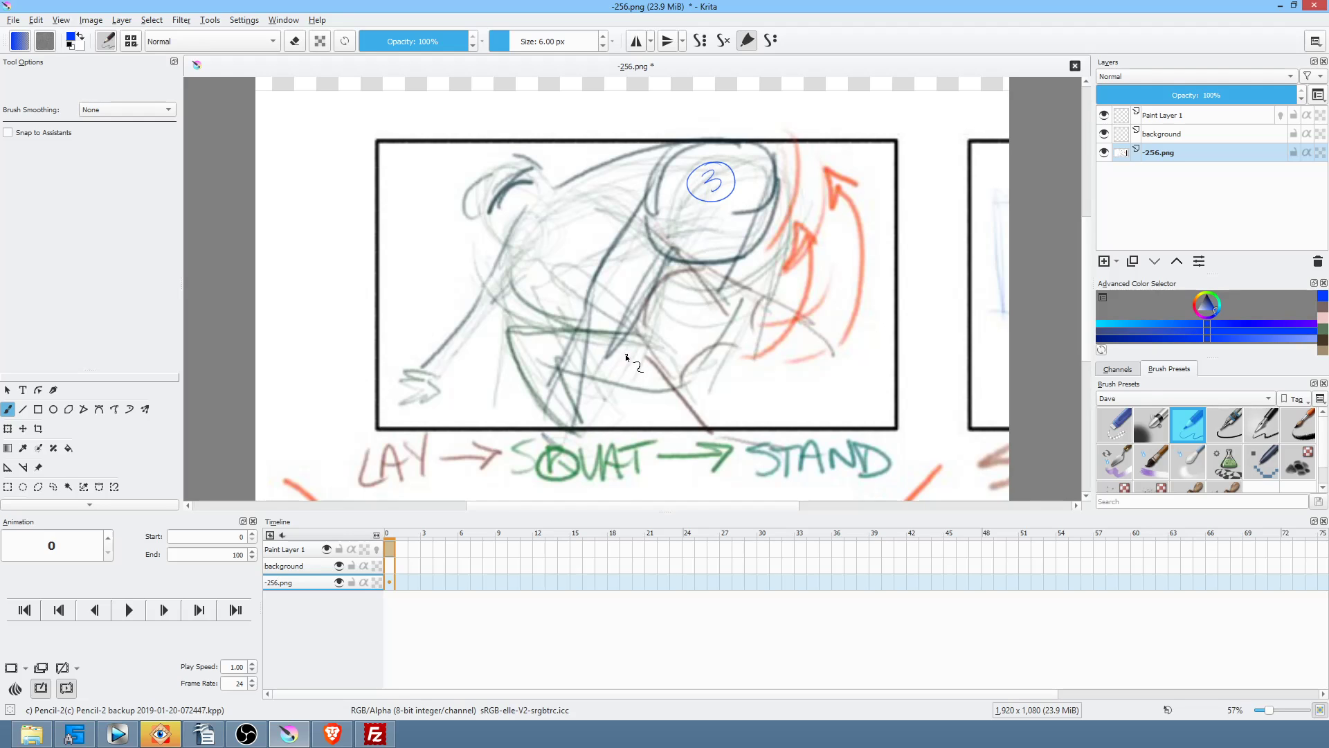
left_click_drag(678, 323, 681, 338)
mouse_move(919, 291)
left_mouse_down()
mouse_move(918, 316)
mouse_move(936, 280)
left_mouse_up()
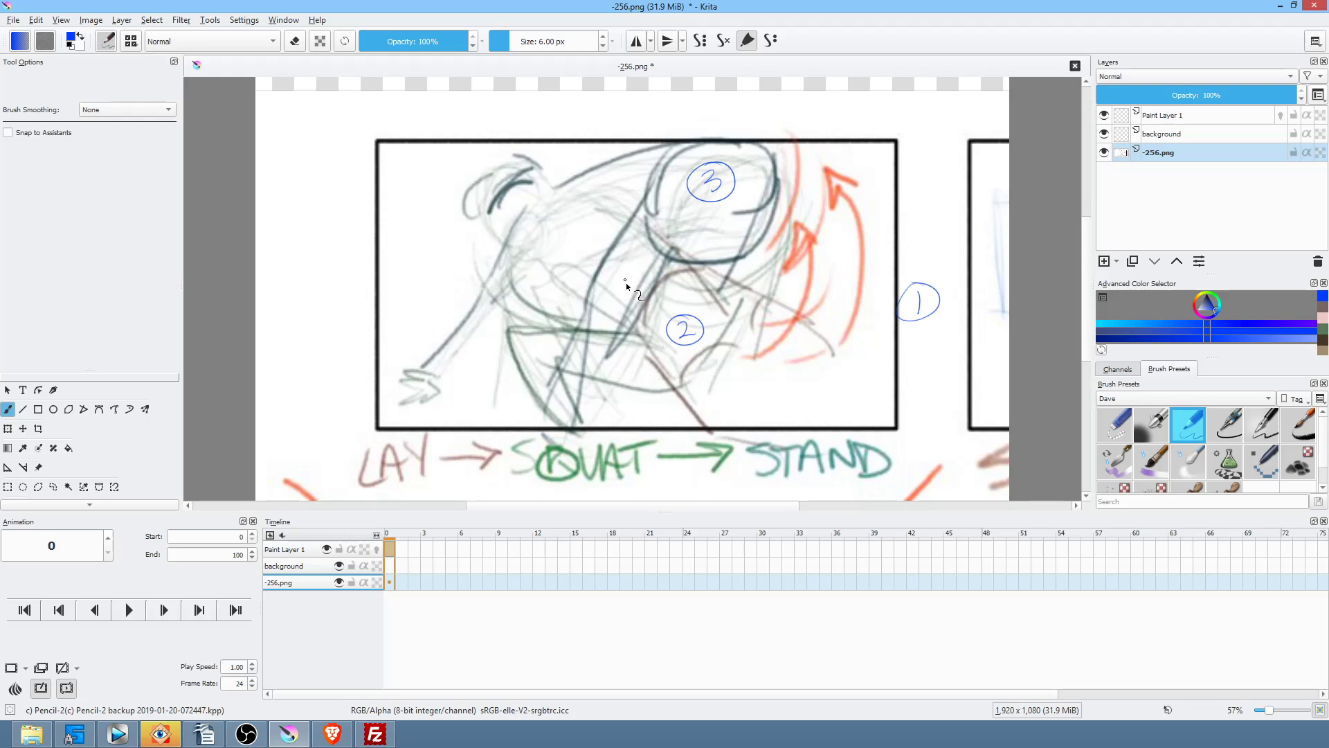
left_click_drag(811, 360, 787, 354)
Step: Sketch rough blue arcs around the crouching figure's back, head and right side
mouse_move(497, 270)
left_mouse_down()
mouse_move(682, 246)
mouse_move(524, 250)
mouse_move(673, 250)
mouse_move(621, 227)
mouse_move(590, 240)
mouse_move(721, 269)
mouse_move(703, 263)
mouse_move(751, 304)
left_mouse_up()
mouse_move(694, 252)
left_mouse_down()
mouse_move(742, 266)
mouse_move(744, 327)
left_mouse_up()
left_click_drag(650, 270, 611, 365)
mouse_move(662, 268)
left_mouse_down()
mouse_move(621, 342)
mouse_move(652, 381)
mouse_move(640, 435)
mouse_move(611, 316)
left_mouse_up()
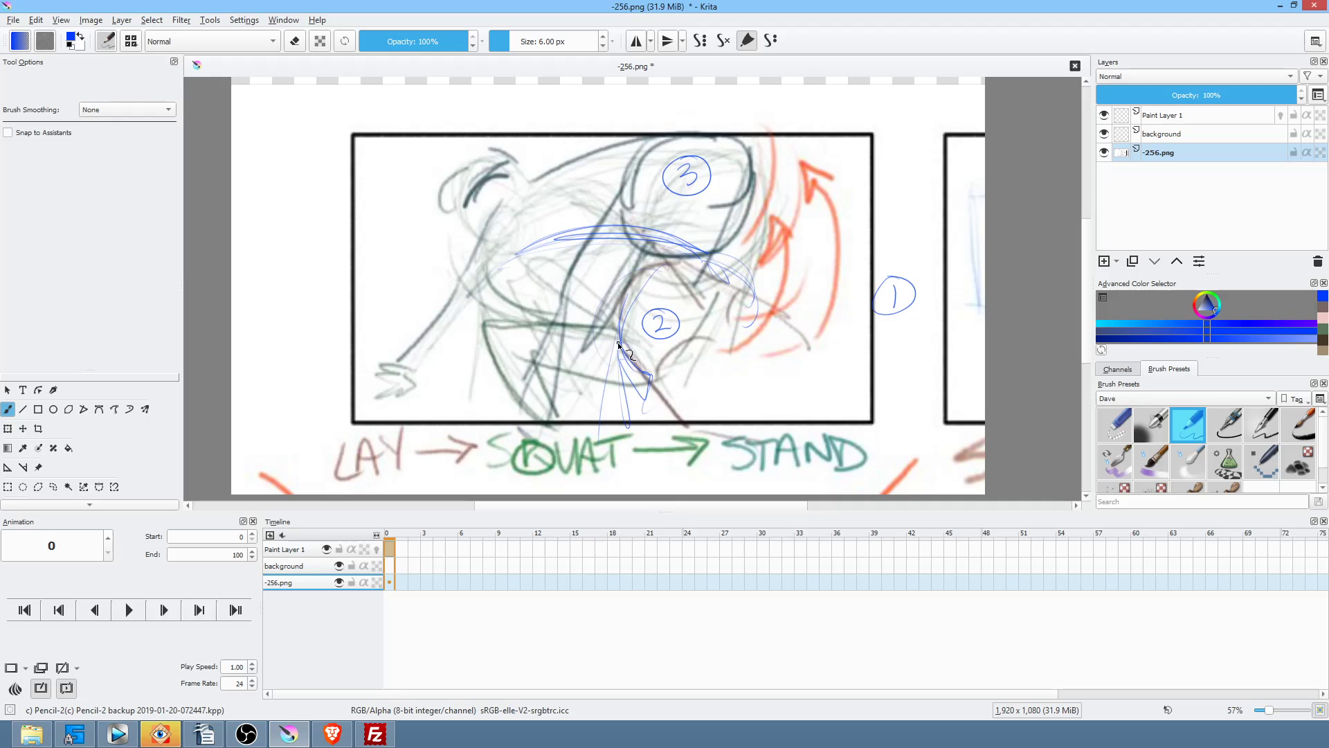
left_click_drag(629, 360, 708, 442)
left_click_drag(712, 332, 751, 439)
mouse_move(648, 410)
left_mouse_down()
mouse_move(677, 377)
mouse_move(741, 378)
mouse_move(765, 347)
mouse_move(812, 353)
left_mouse_up()
left_click_drag(721, 263, 792, 342)
left_click_drag(721, 263, 768, 312)
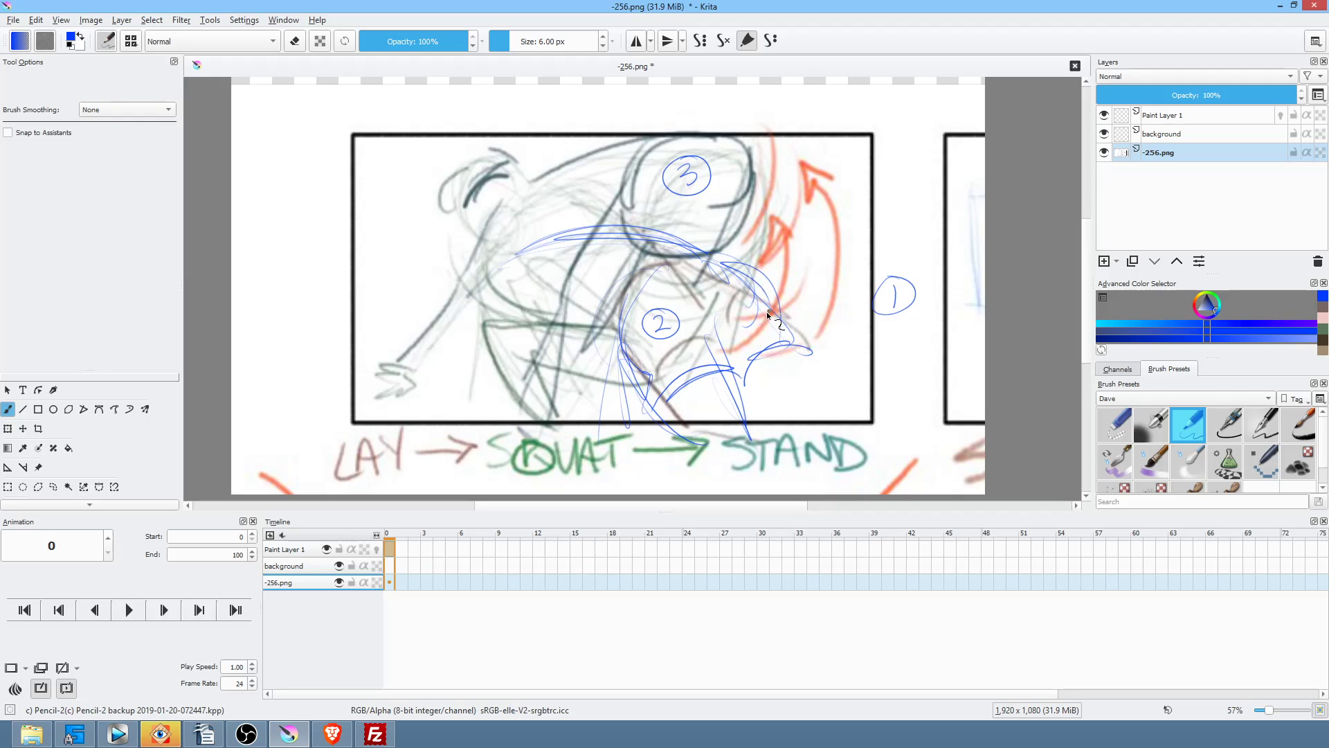
mouse_move(720, 263)
left_mouse_down()
mouse_move(779, 323)
mouse_move(817, 335)
left_mouse_up()
mouse_move(723, 391)
left_mouse_down()
mouse_move(811, 360)
mouse_move(852, 401)
mouse_move(807, 420)
left_mouse_up()
left_click_drag(773, 398, 791, 409)
Step: Sketch blue thigh and inner-leg lines down to the panel bottom
left_click_drag(627, 253, 486, 316)
left_click_drag(505, 272, 440, 380)
left_click_drag(487, 299, 434, 420)
left_click_drag(443, 369, 434, 415)
left_click_drag(484, 324, 498, 436)
left_click_drag(485, 319, 471, 420)
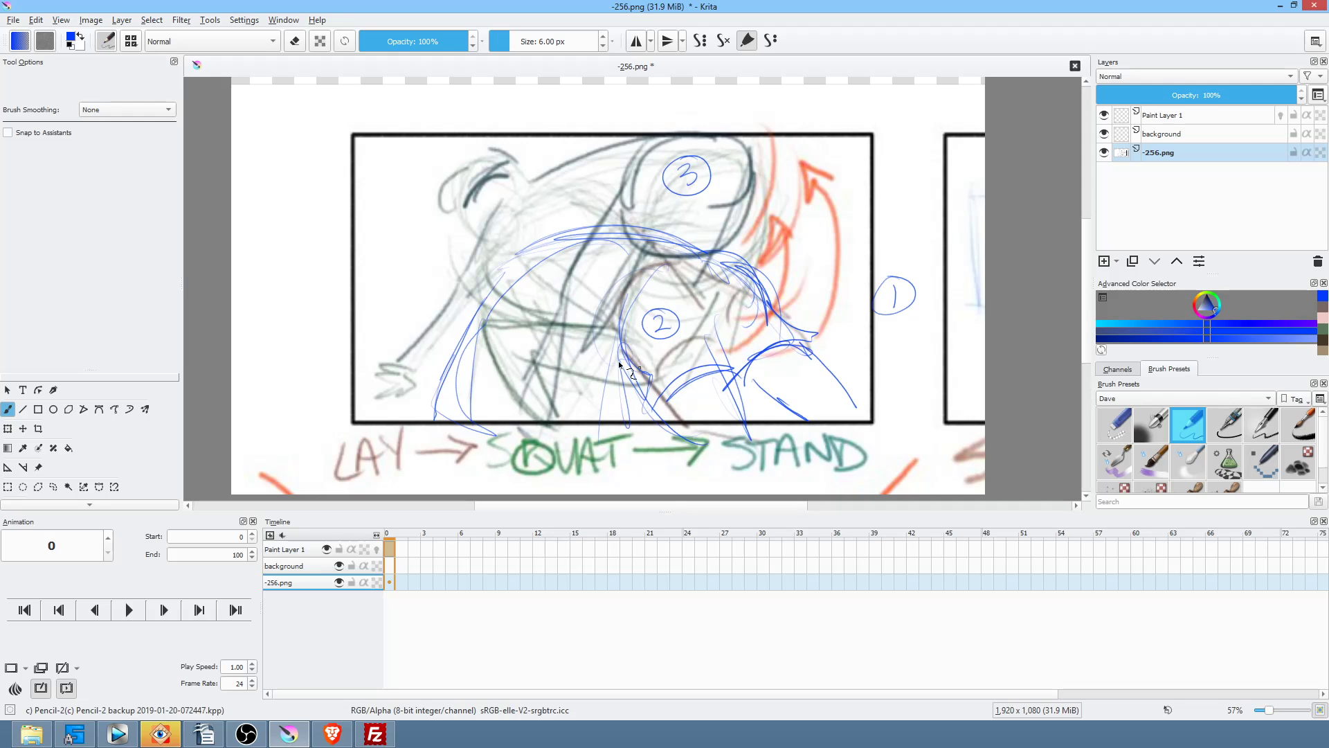
Step: Add the scalloped head outline, a middle line and an arrow from circle 1; fade the sketch to 25%
left_click_drag(515, 277, 476, 335)
mouse_move(510, 259)
left_mouse_down()
mouse_move(483, 246)
mouse_move(469, 258)
mouse_move(439, 296)
mouse_move(441, 327)
mouse_move(431, 313)
mouse_move(453, 263)
mouse_move(511, 257)
left_mouse_up()
left_click_drag(623, 324, 485, 328)
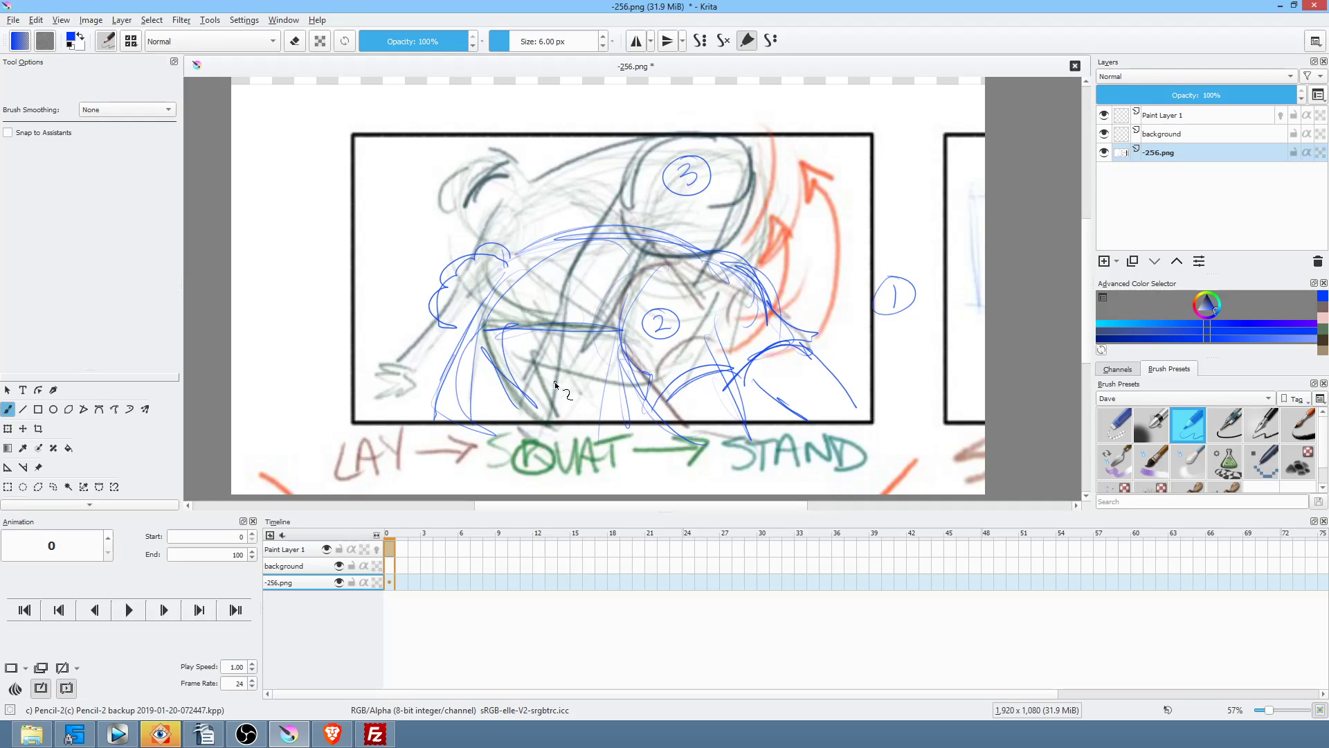
mouse_move(873, 311)
left_mouse_down()
mouse_move(834, 359)
mouse_move(850, 356)
left_mouse_up()
left_click_drag(1267, 98, 1147, 99)
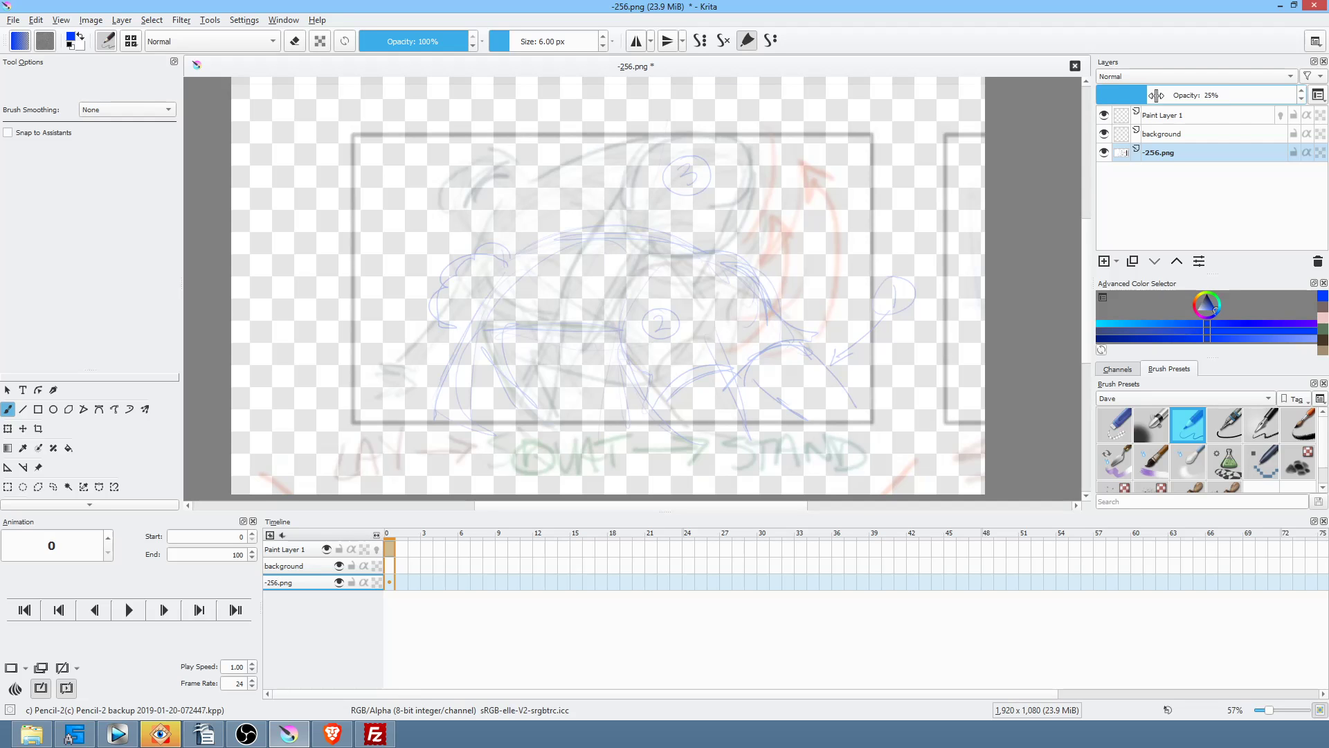
Step: With Paint Layer 1 selected, insert the painted -255.png scene as a new top layer
left_click(1202, 115)
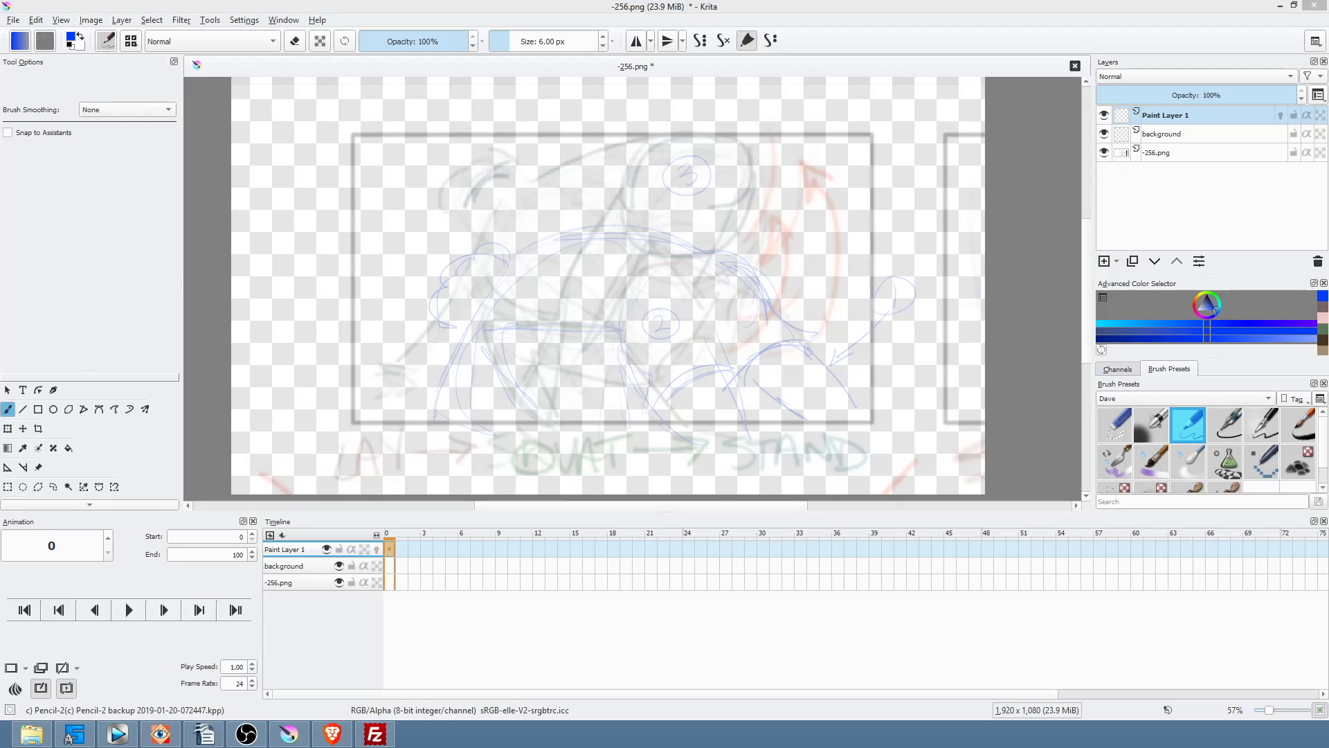
left_click_drag(638, 184, 630, 238)
left_click(639, 239)
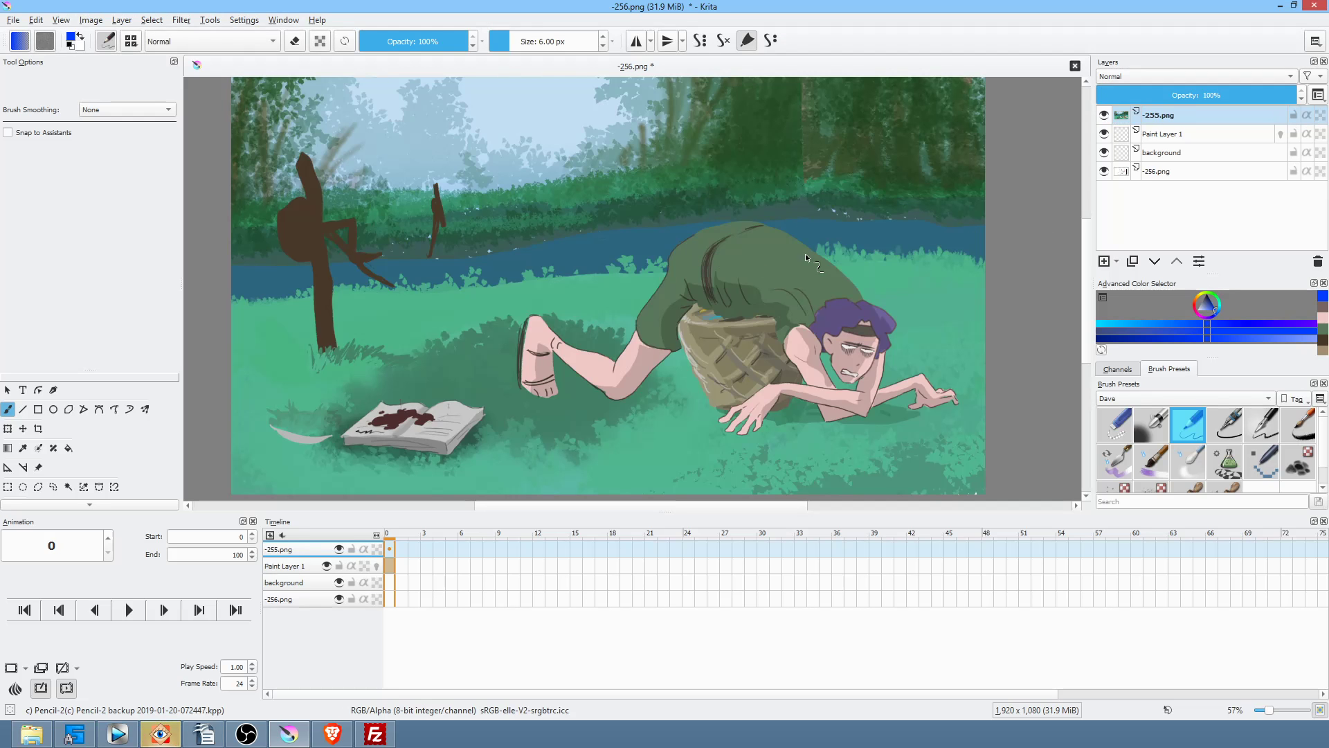
Step: Scale the -255.png scene layer down into a small thumbnail in the top-left corner
key("ctrl+t")
scroll(761, 251, "down", 3)
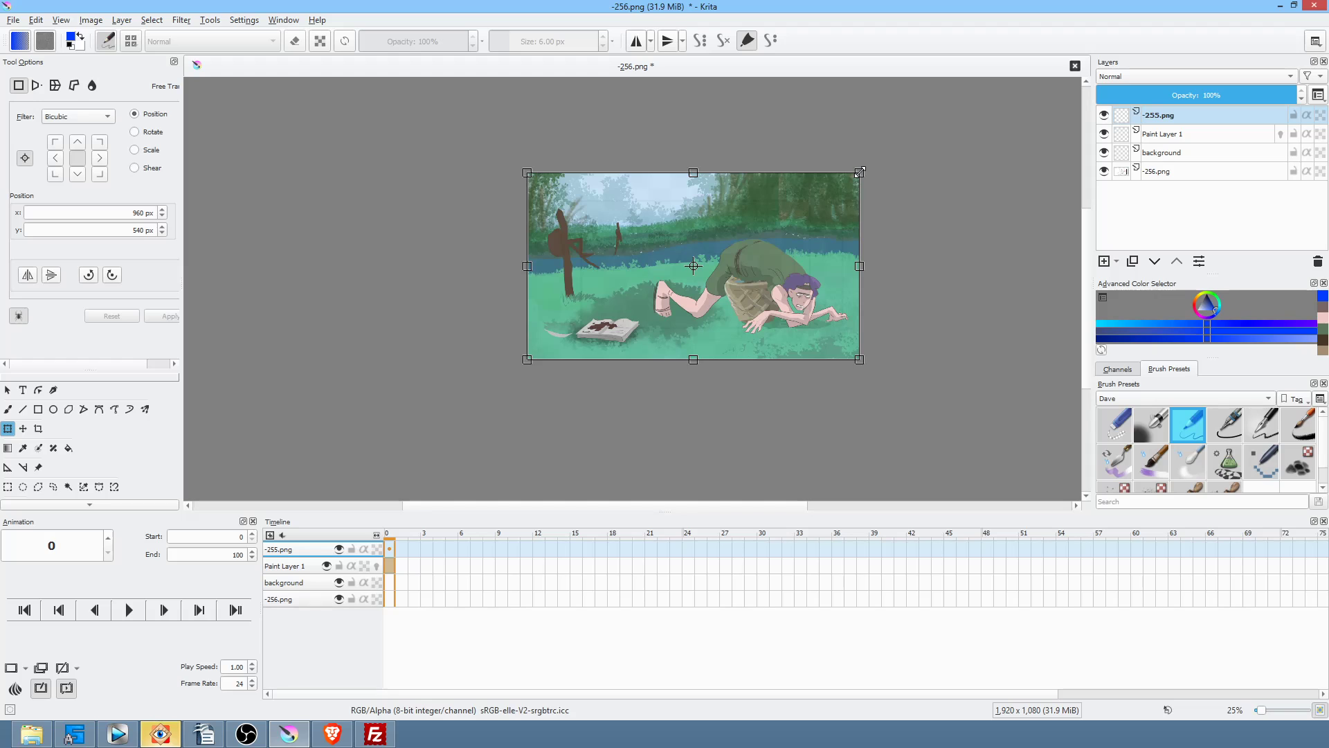
left_click_drag(860, 172, 862, 171)
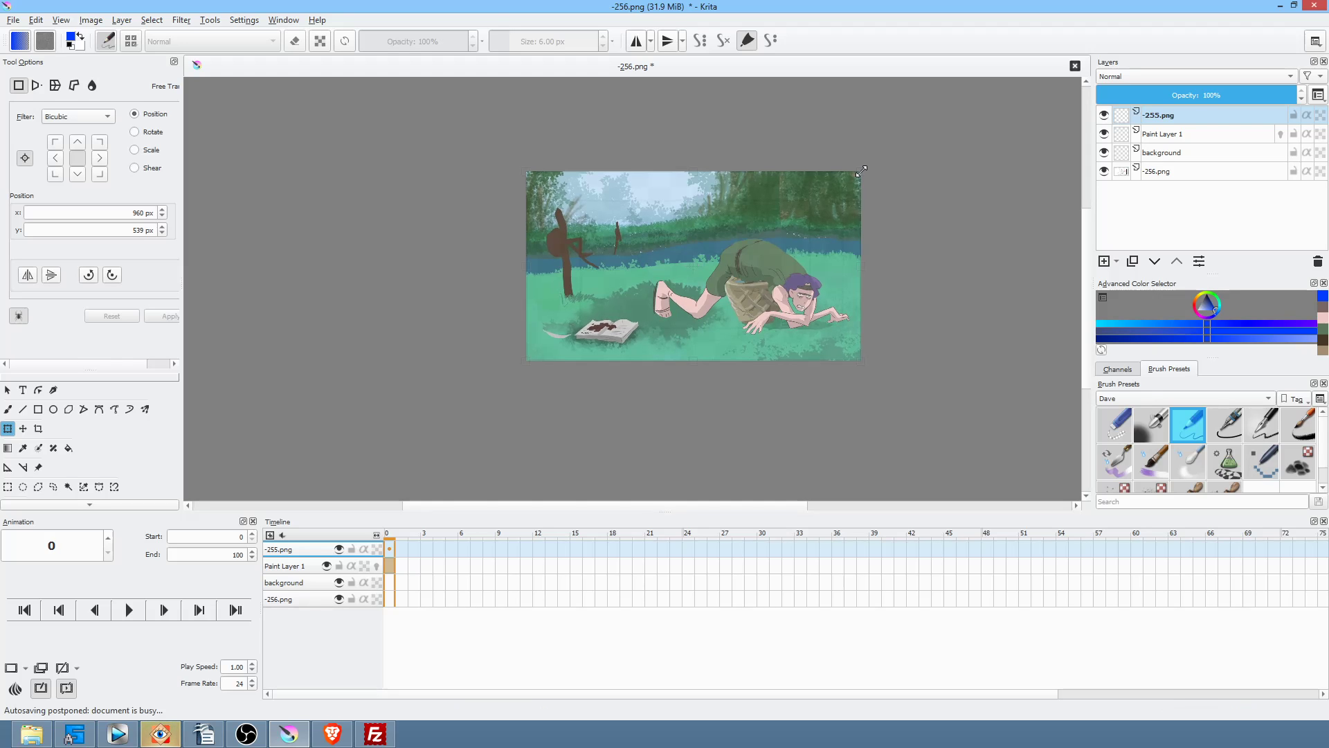
left_click_drag(862, 170, 596, 185)
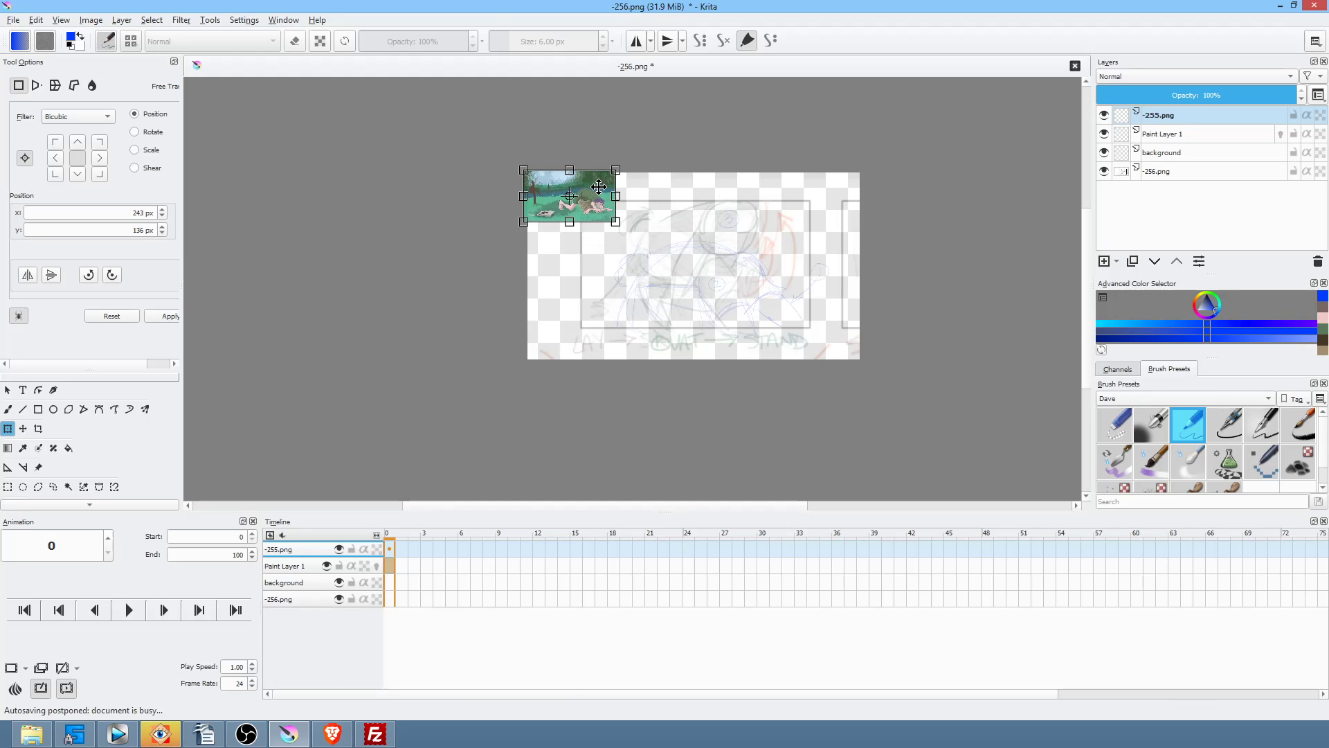
scroll(592, 187, "up", 7)
key("Return")
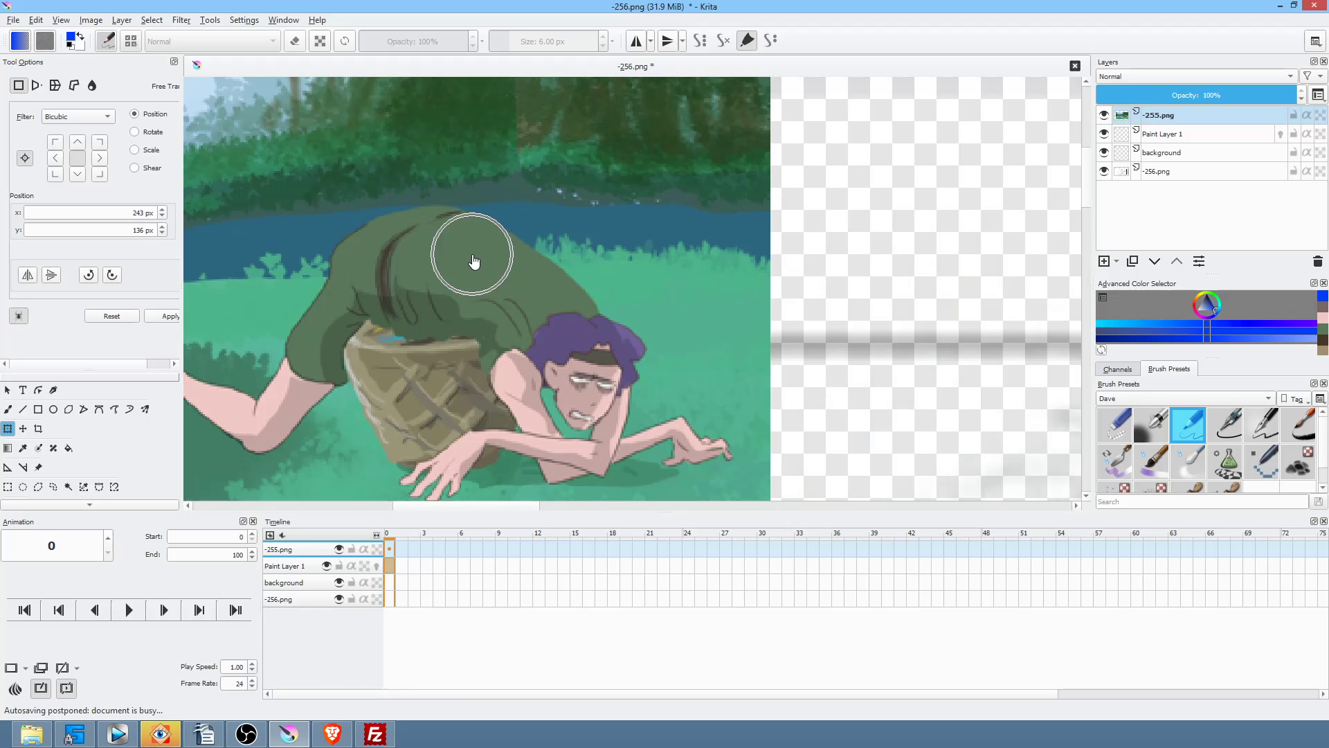
Step: Sample the shirt's green for the freehand path tool and rename the scene layer clrref
key("p")
key("x")
left_click(472, 253, "ctrl")
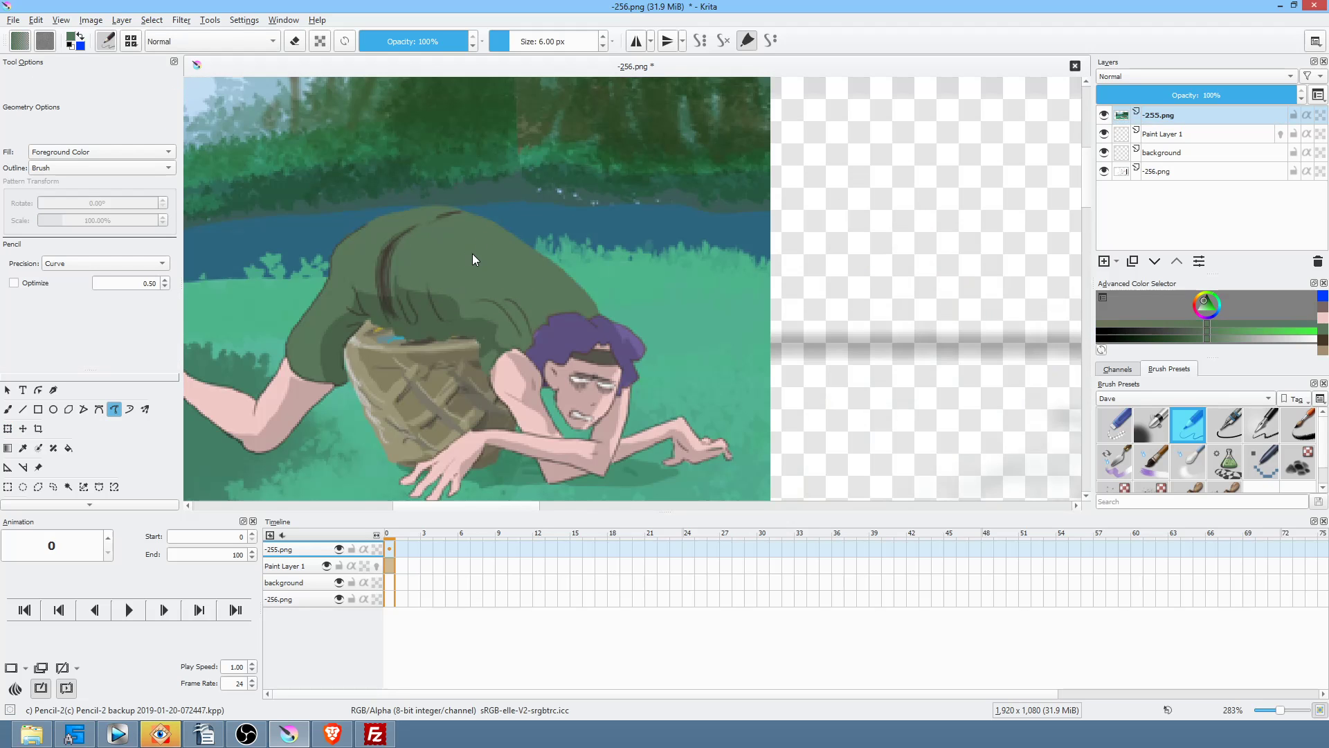
left_click(1180, 119)
double_click(1181, 119)
type("clr")
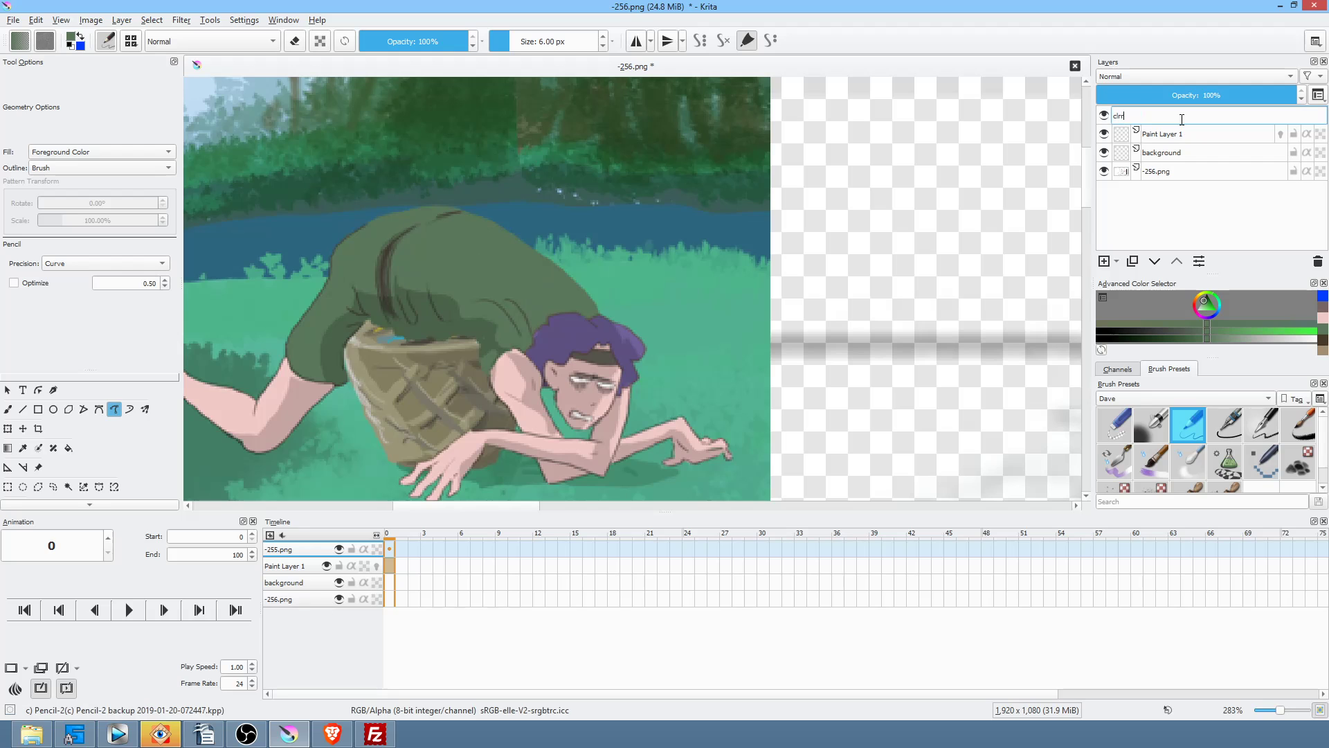
type("ref")
key("Return")
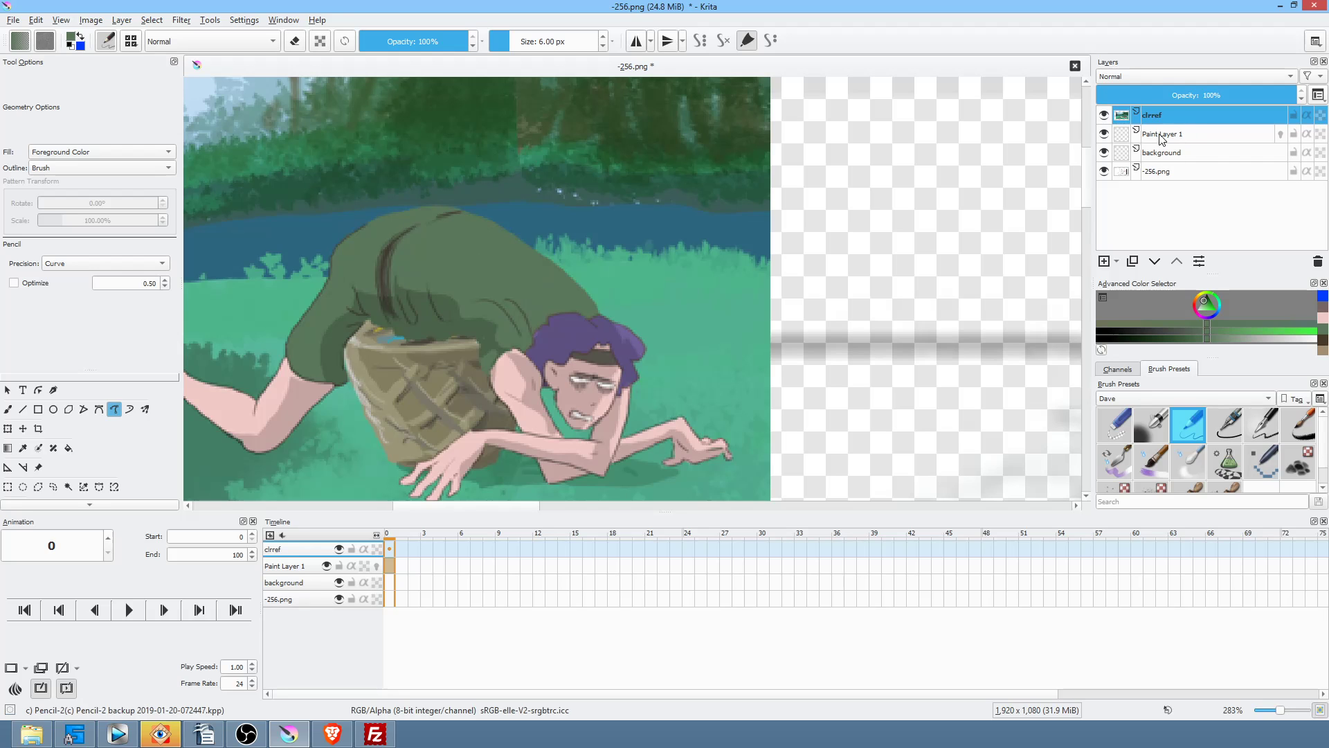
Step: Toggle Paint Layer 1's visibility, leaving it visible and active, and centre the view on the sketch
left_click(1104, 135)
left_click(1104, 133)
left_click(1101, 137)
left_click(1239, 136)
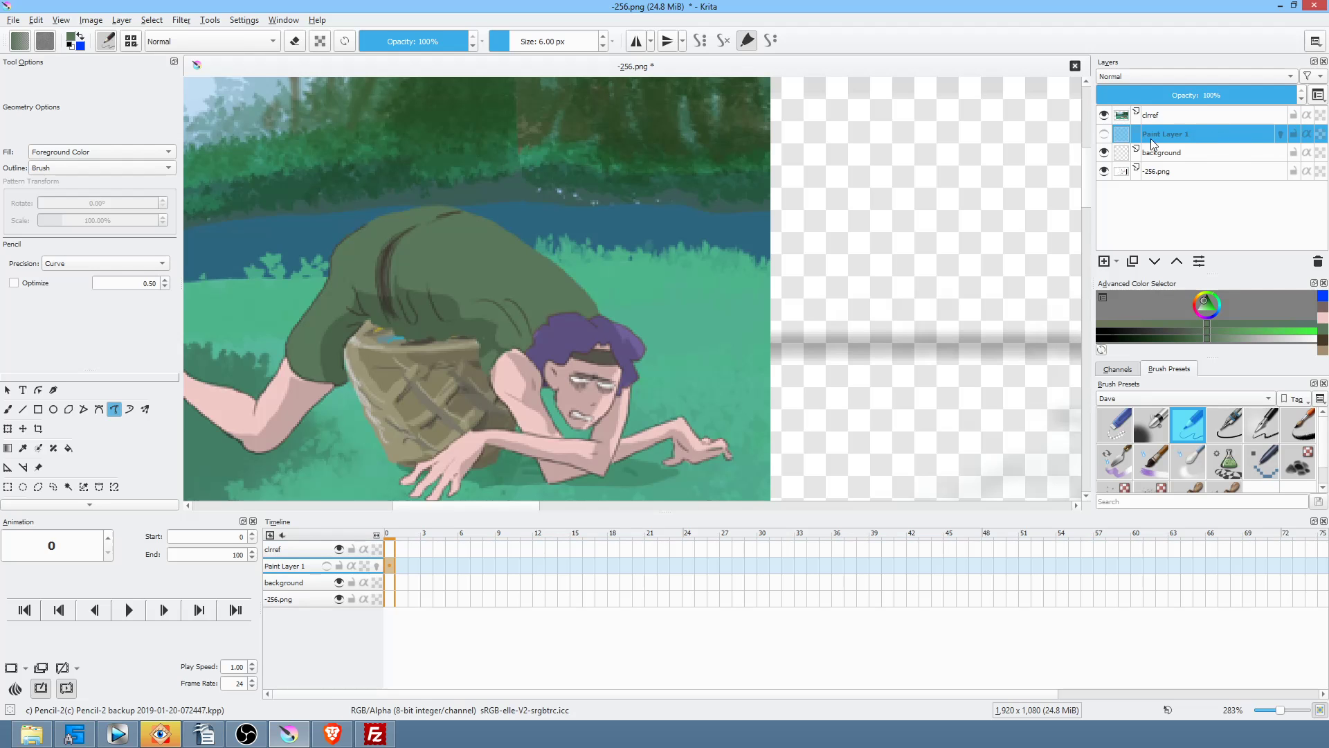
left_click(1105, 135)
scroll(605, 309, "down", 5)
left_click_drag(865, 367, 717, 270)
scroll(822, 307, "up", 2)
left_click_drag(824, 300, 870, 280)
left_click(1174, 136)
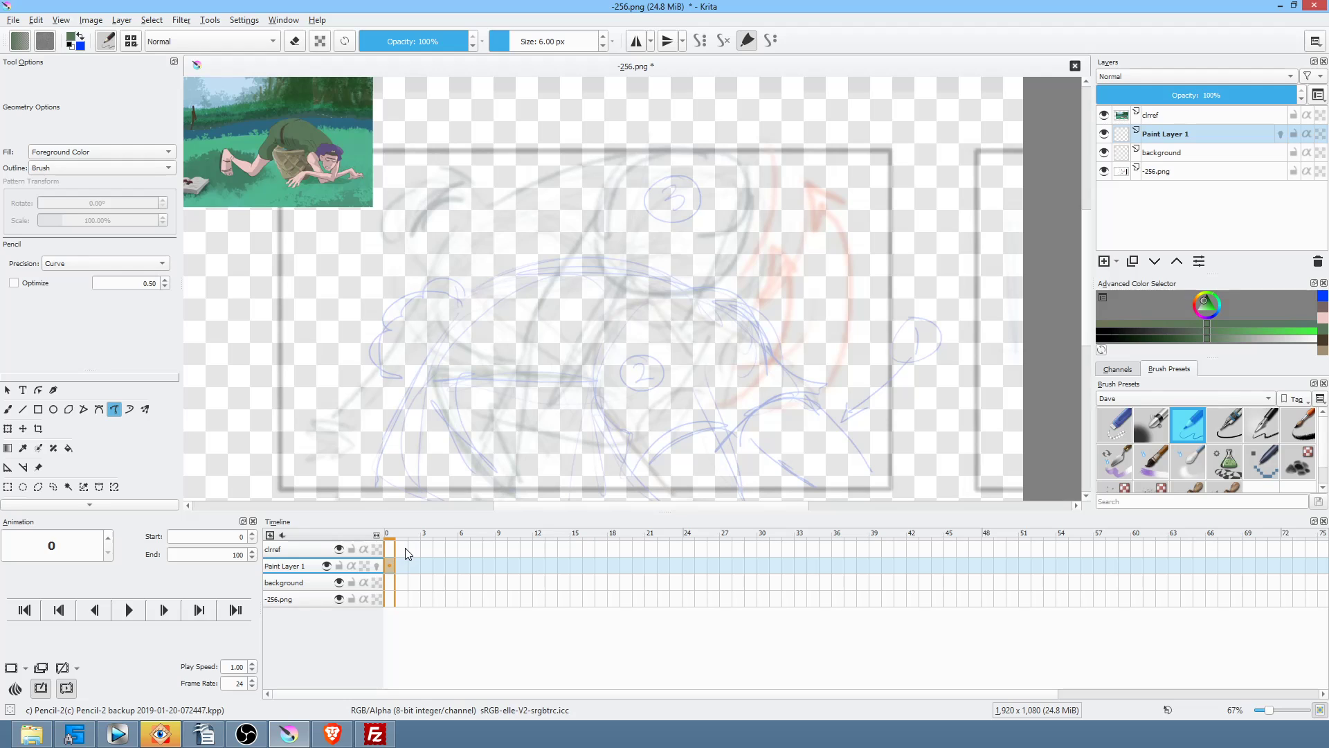
Step: Trace a solid green shirt shape over the sketch and drag its keyframe to frame 0
mouse_move(405, 547)
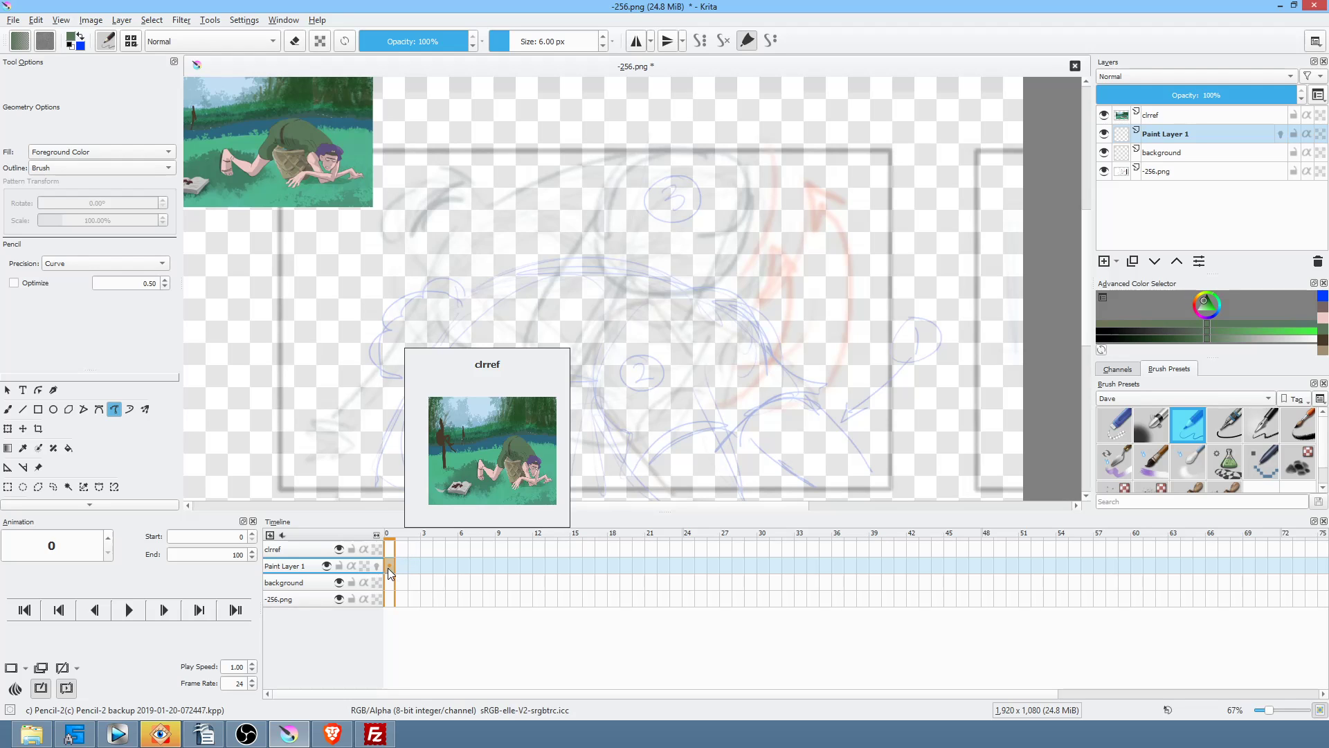
key("period")
key("period")
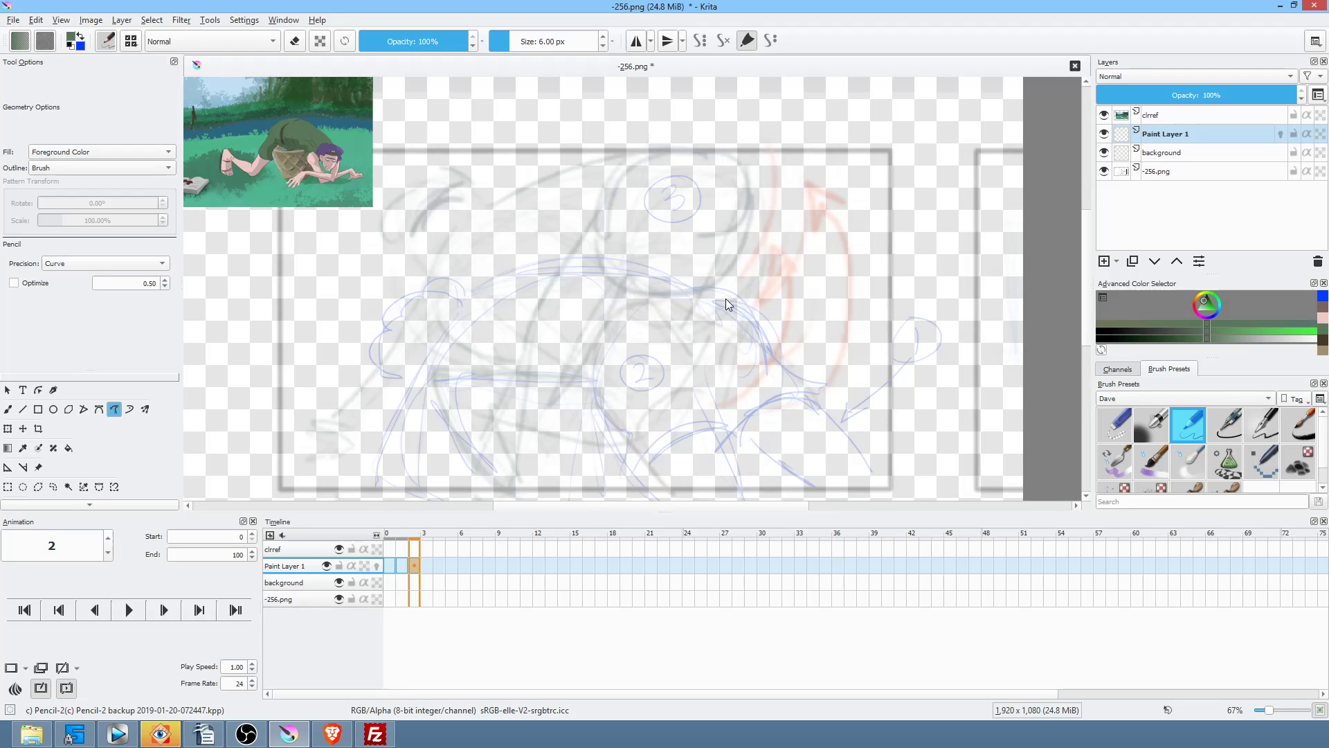
left_click_drag(783, 405, 810, 363)
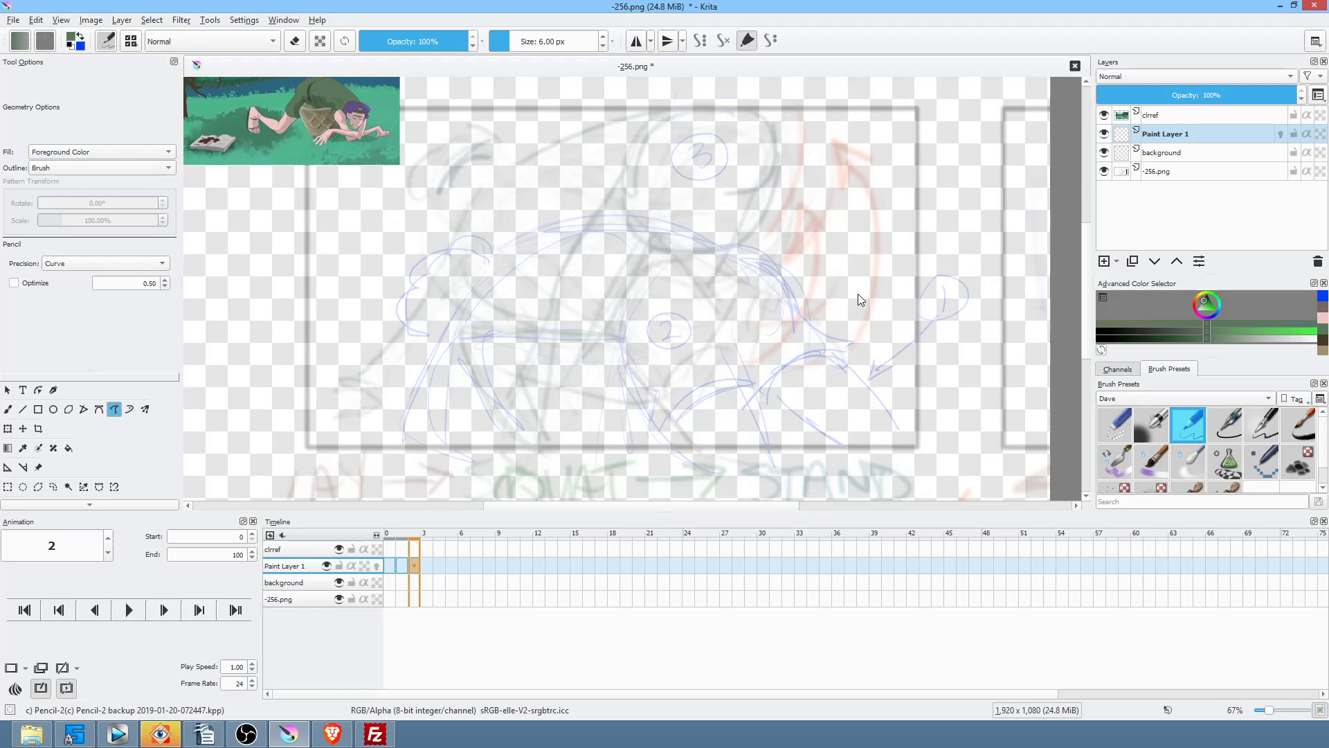
mouse_move(859, 362)
left_mouse_down()
mouse_move(801, 358)
mouse_move(760, 399)
mouse_move(700, 395)
mouse_move(675, 442)
mouse_move(637, 378)
left_mouse_up()
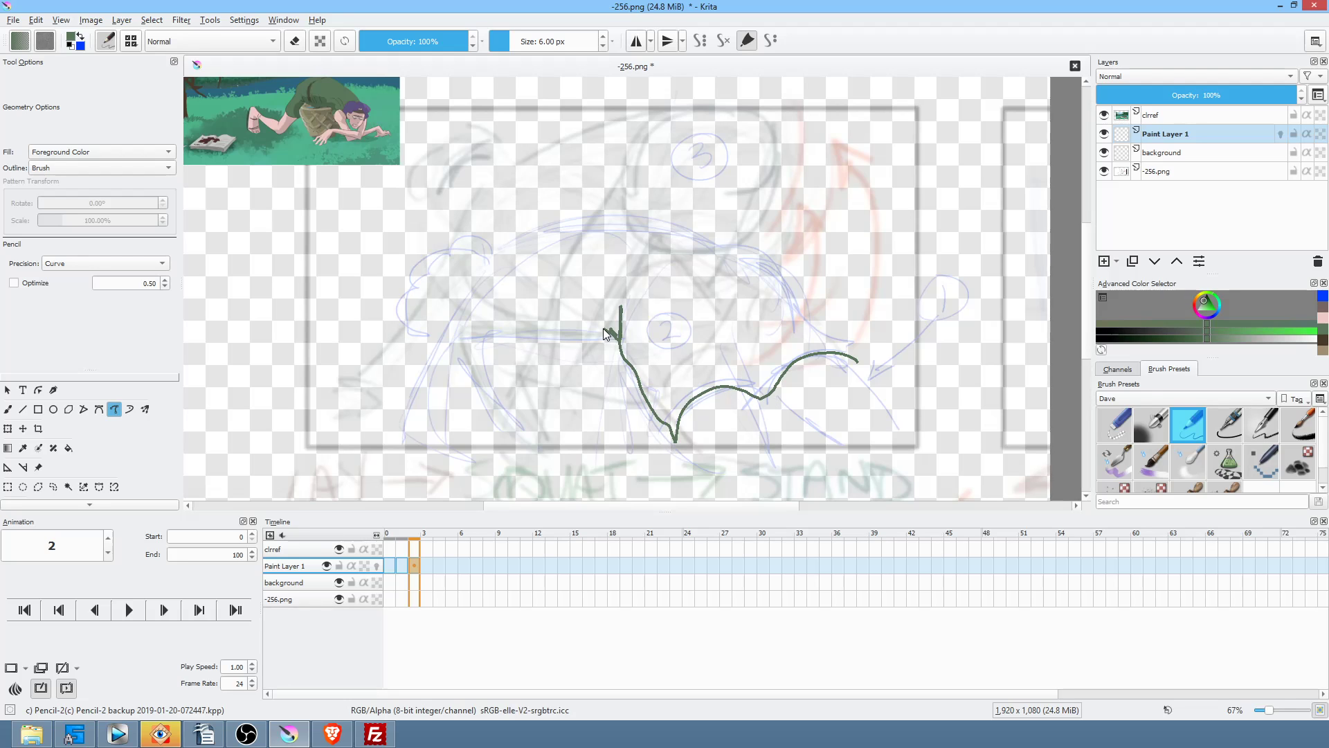
mouse_move(507, 331)
left_mouse_down()
mouse_move(455, 302)
mouse_move(428, 317)
mouse_move(428, 300)
mouse_move(550, 229)
mouse_move(634, 224)
mouse_move(672, 250)
mouse_move(711, 241)
left_mouse_up()
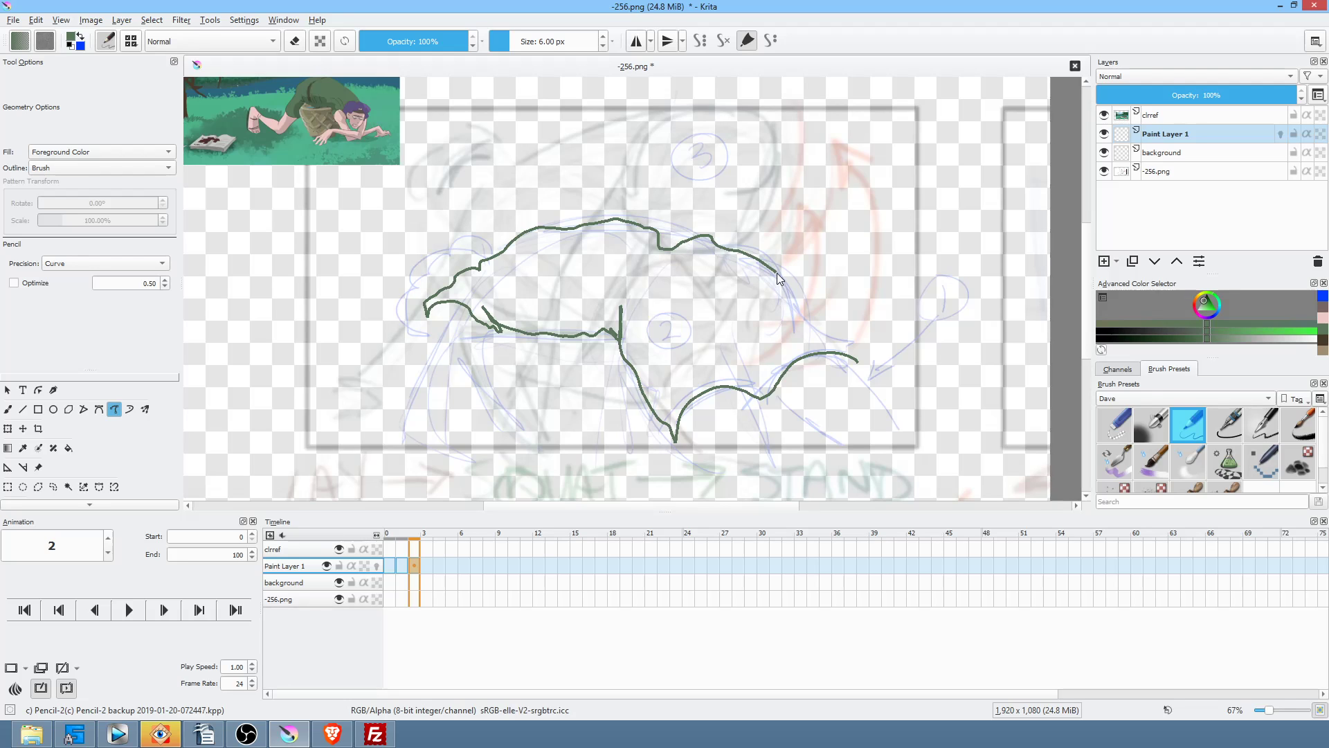
left_click_drag(828, 331, 859, 362)
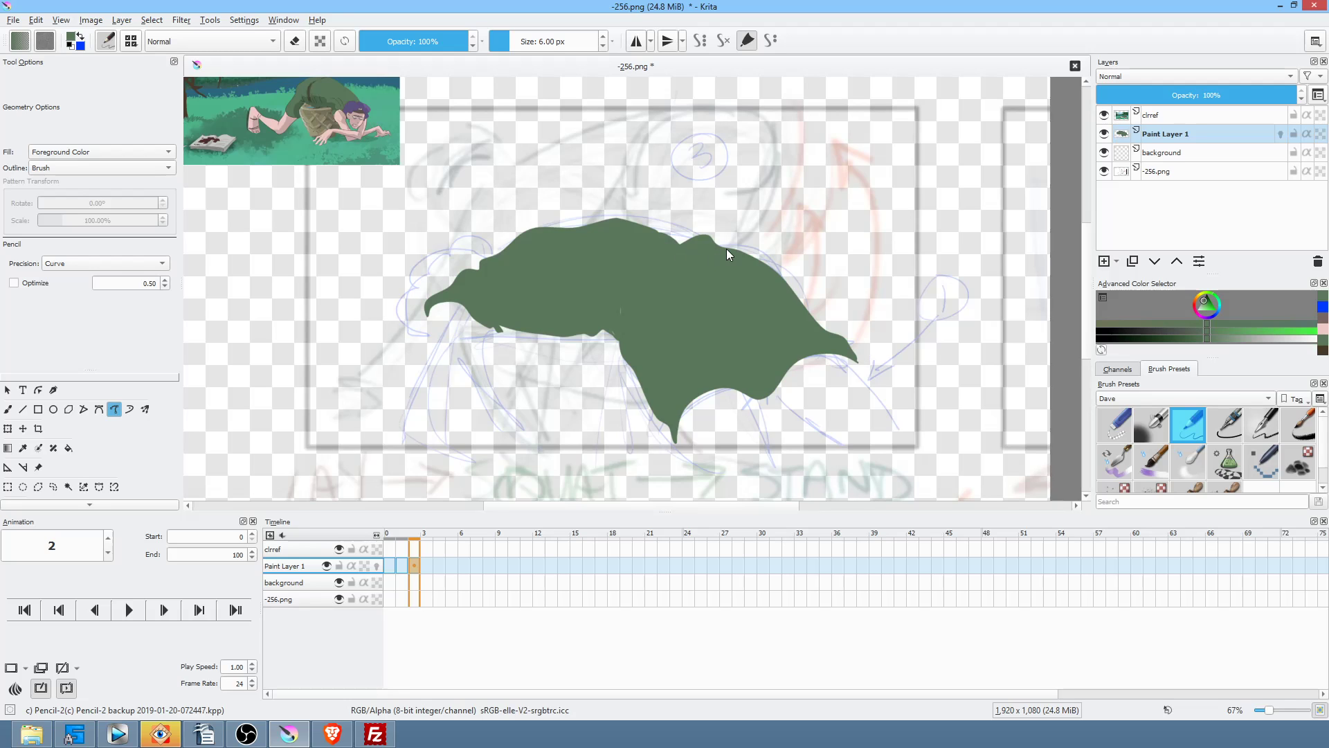
mouse_move(414, 564)
left_mouse_down()
mouse_move(423, 576)
mouse_move(404, 595)
mouse_move(389, 565)
left_mouse_up()
Step: Draw a raised green shirt pose and move that drawing to frame 2
left_click(414, 564)
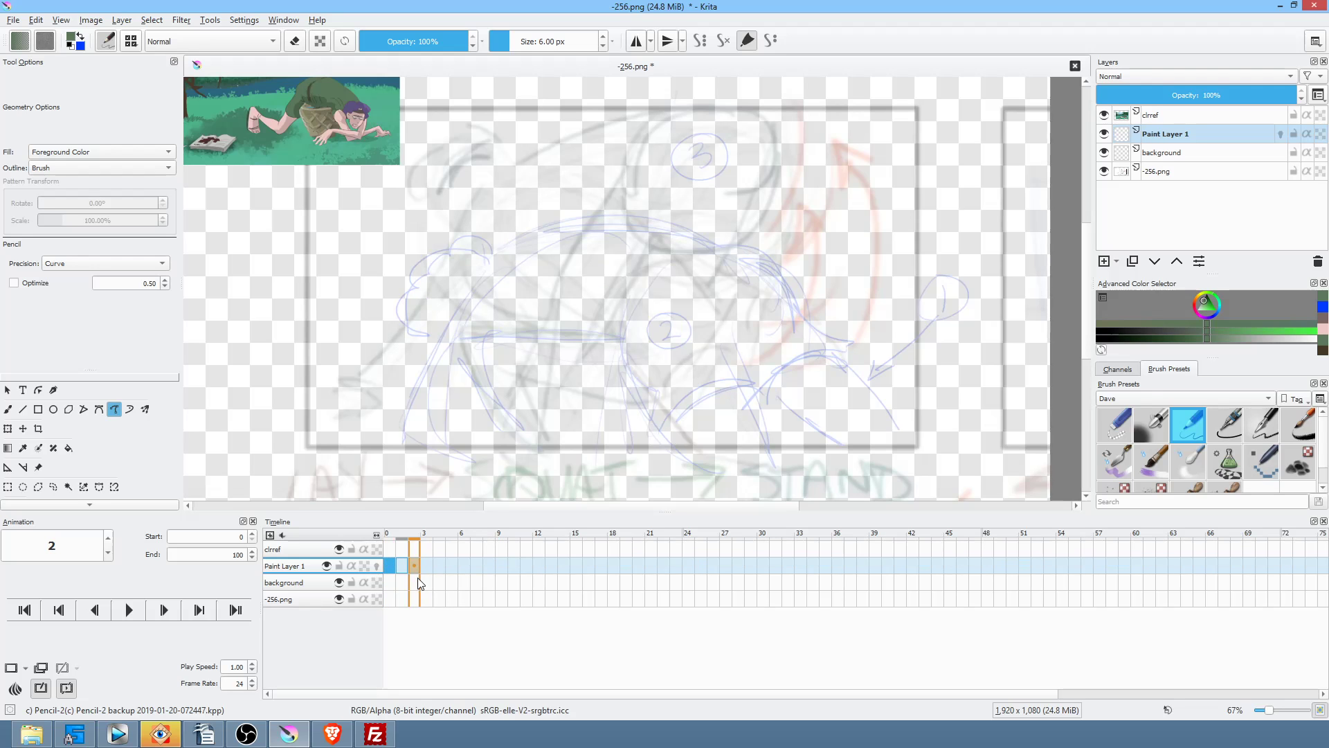
left_click_drag(414, 565, 405, 563)
key("Left")
key("Right")
mouse_move(488, 213)
left_mouse_down()
mouse_move(516, 180)
mouse_move(655, 112)
mouse_move(709, 106)
left_mouse_up()
mouse_move(793, 146)
left_mouse_down()
mouse_move(851, 232)
mouse_move(783, 254)
left_mouse_up()
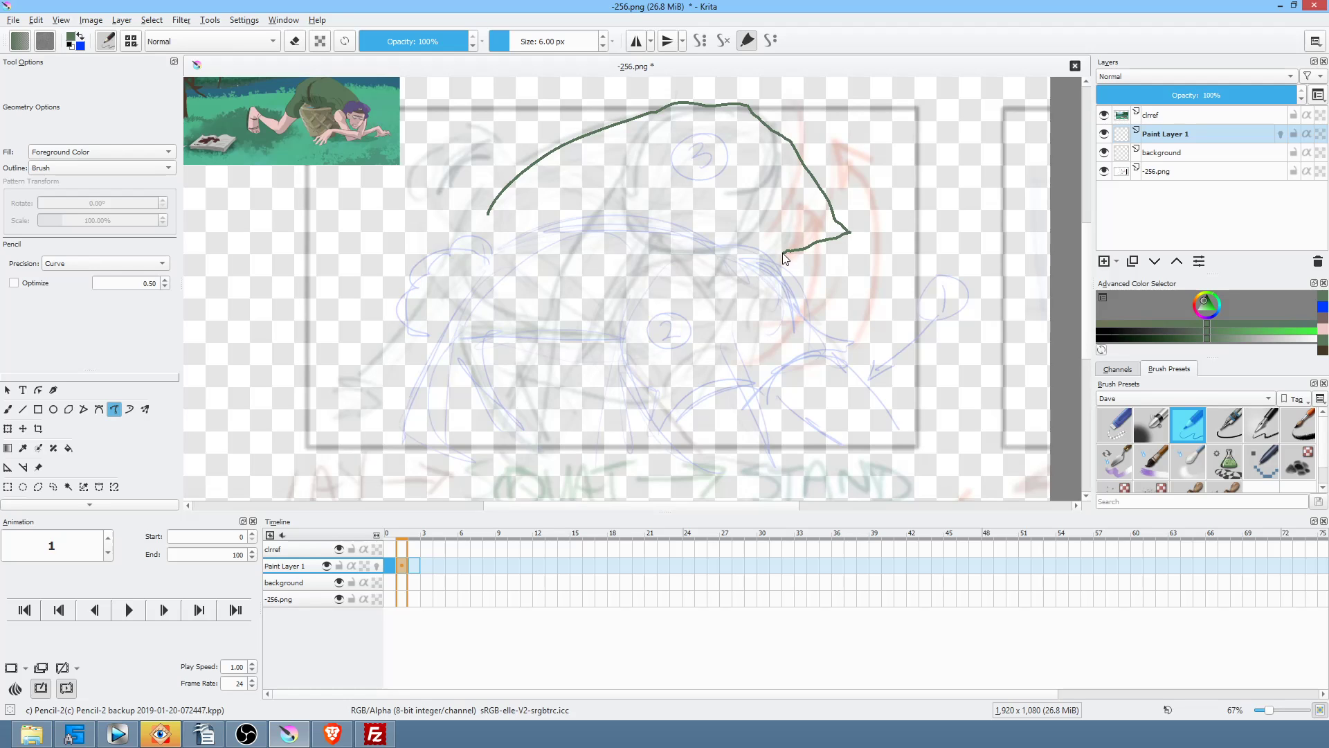
mouse_move(782, 253)
left_mouse_down()
mouse_move(692, 272)
mouse_move(645, 303)
mouse_move(634, 232)
mouse_move(624, 270)
mouse_move(575, 285)
mouse_move(530, 263)
mouse_move(509, 209)
mouse_move(483, 225)
mouse_move(488, 215)
left_mouse_up()
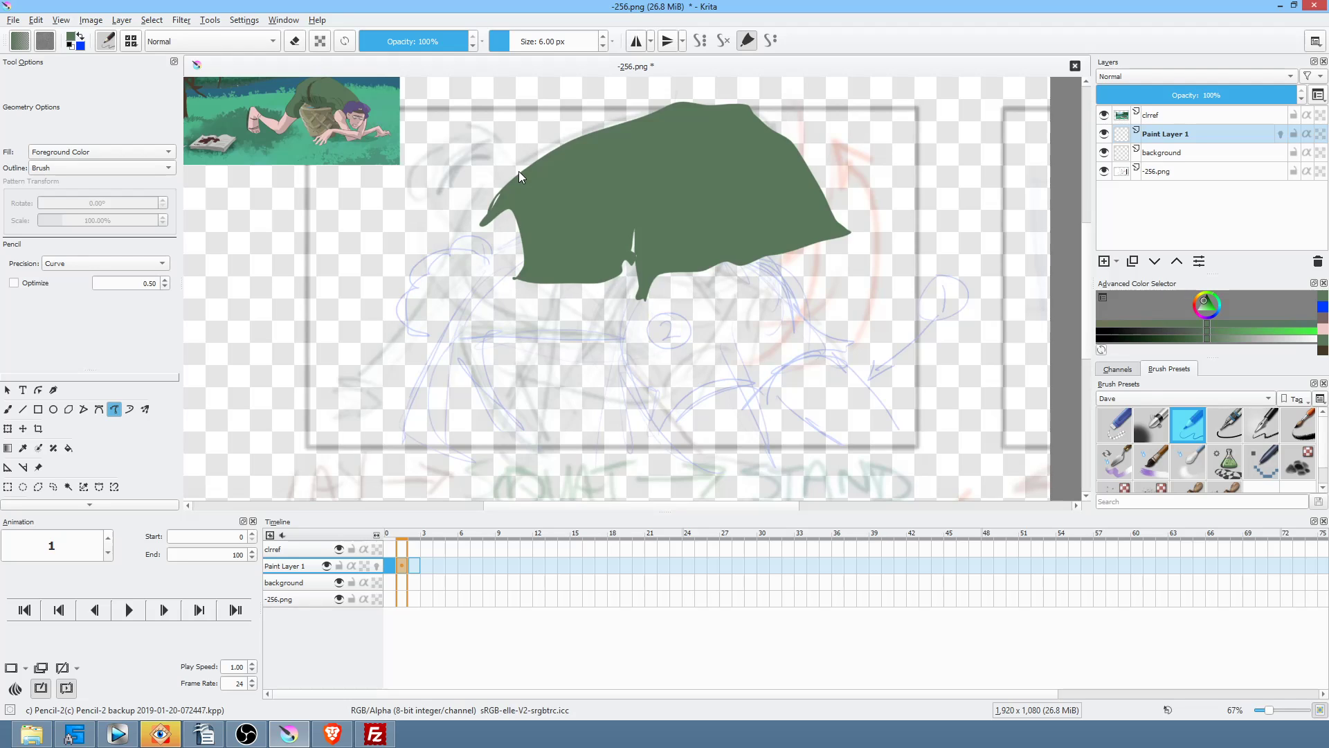
left_click(390, 567)
mouse_move(404, 567)
left_mouse_down()
mouse_move(397, 580)
mouse_move(414, 564)
left_mouse_up()
Step: Copy the frame 0 shirt to frame 1, erase its lower right and redraw a rounded edge
key("Left")
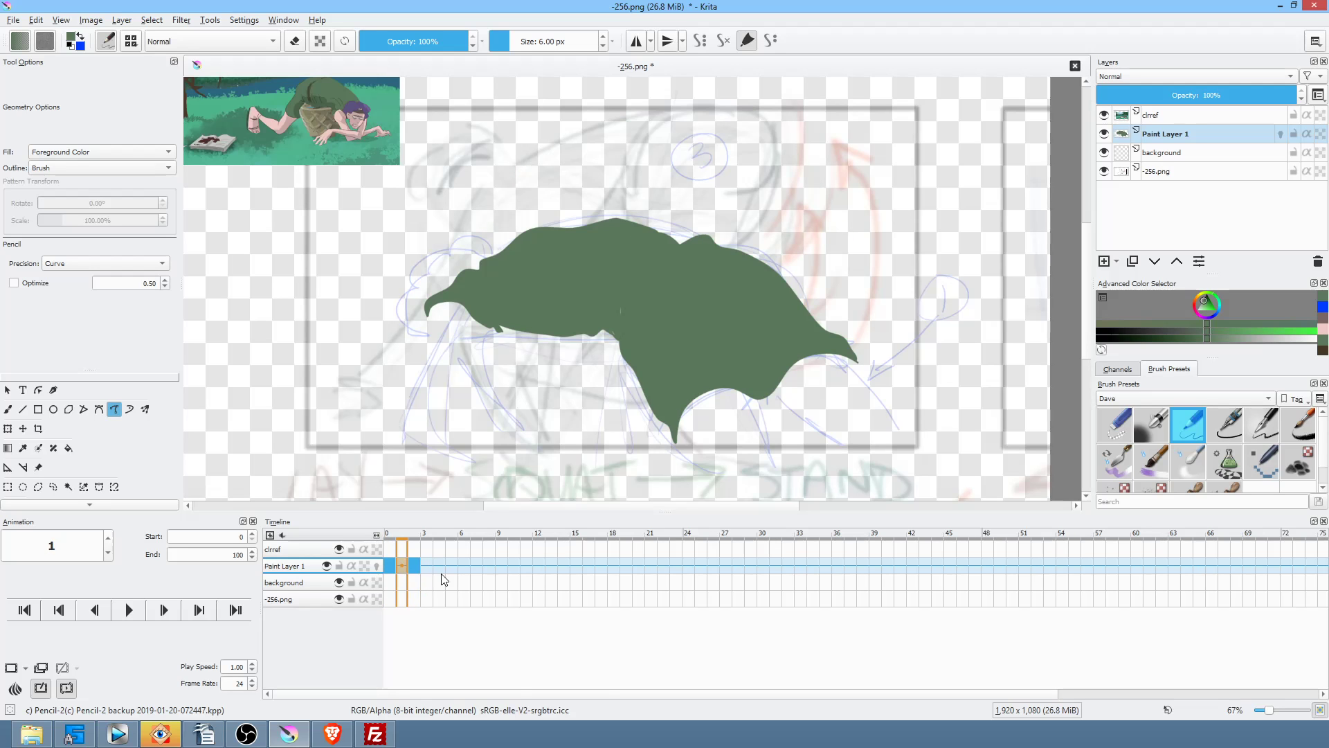
key("Delete")
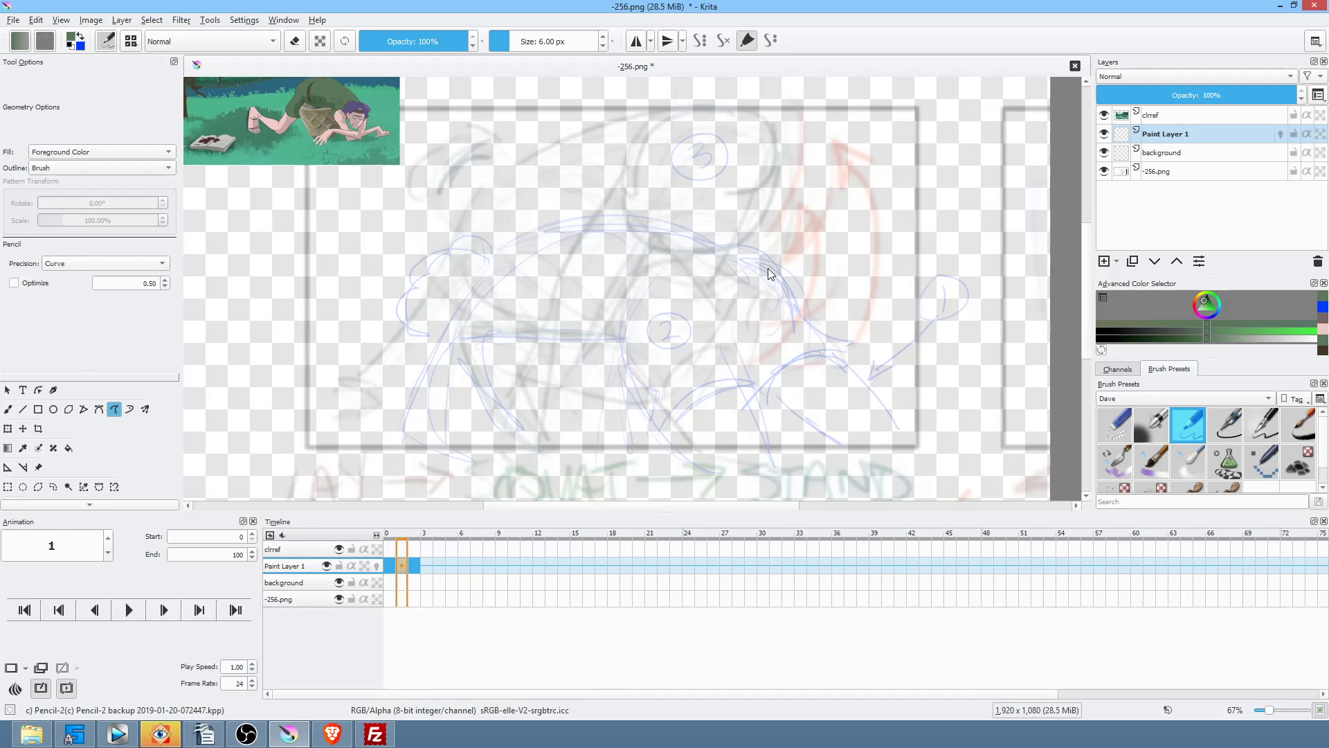
left_click(390, 567)
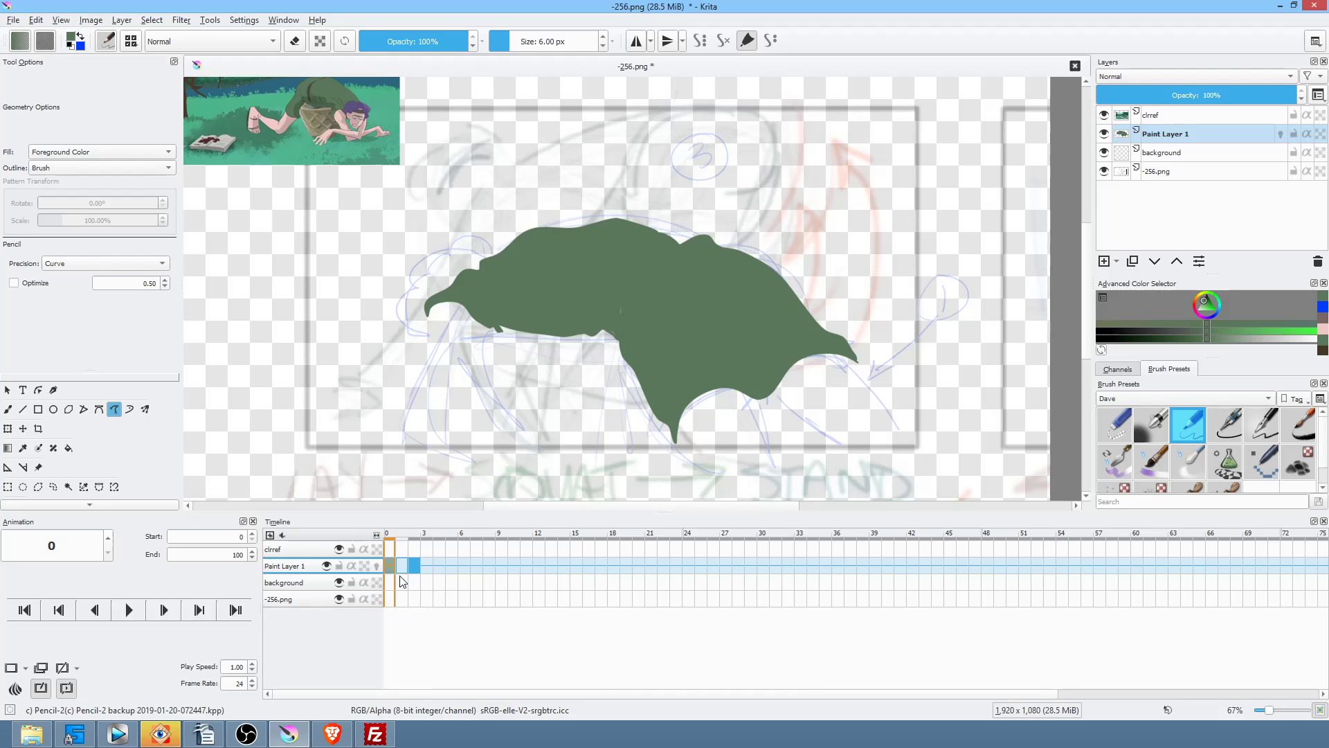
left_click_drag(389, 564, 403, 566)
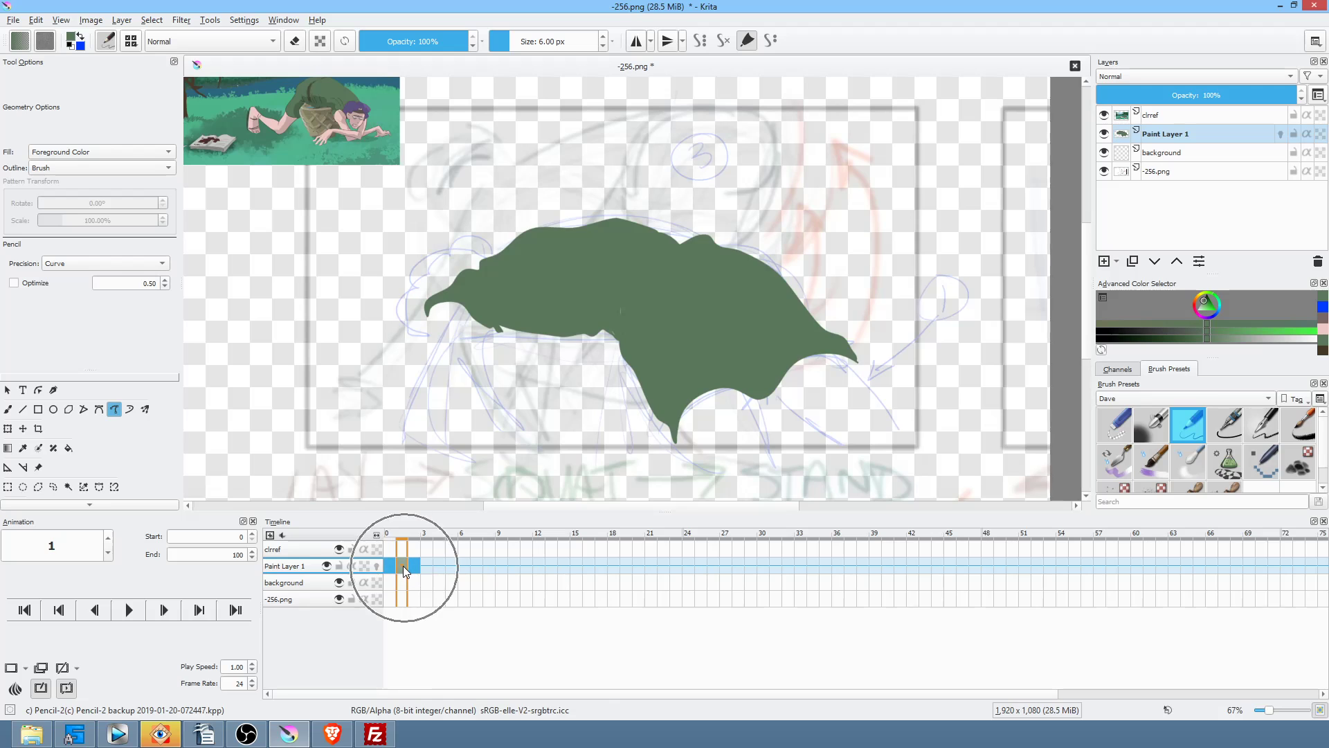
key("e")
mouse_move(762, 239)
left_mouse_down()
mouse_move(670, 318)
mouse_move(860, 247)
left_mouse_up()
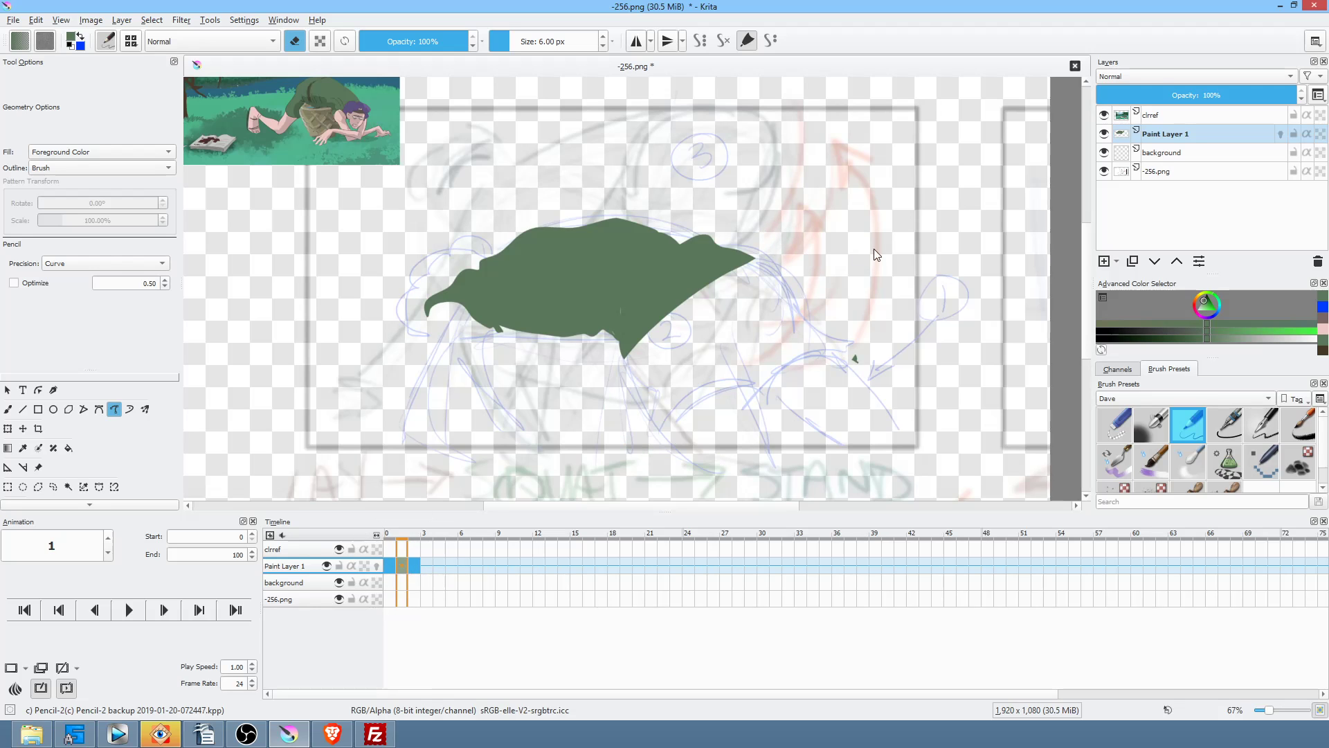
mouse_move(857, 329)
left_mouse_down()
mouse_move(845, 356)
mouse_move(858, 349)
left_mouse_up()
key("e")
mouse_move(765, 271)
left_mouse_down()
mouse_move(790, 324)
mouse_move(775, 385)
mouse_move(636, 432)
mouse_move(590, 377)
mouse_move(588, 354)
mouse_move(633, 319)
left_mouse_up()
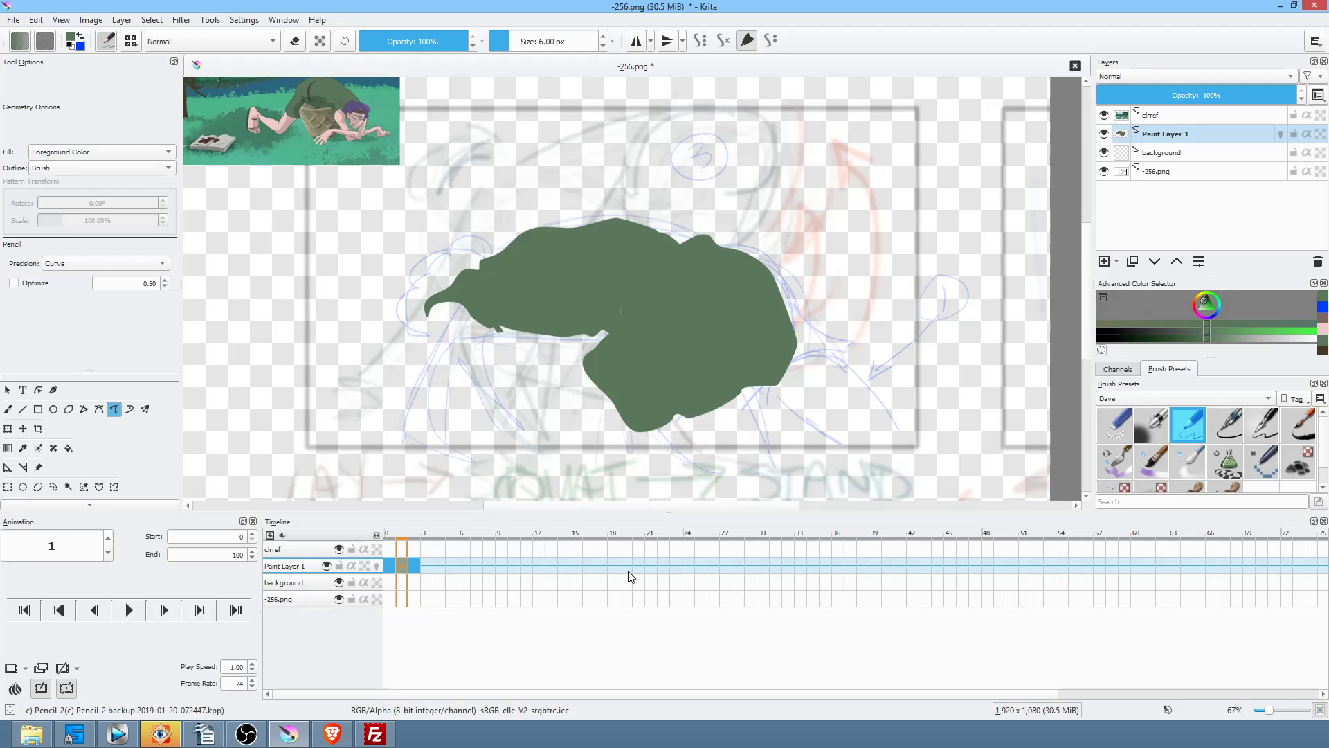
left_click_drag(630, 576, 388, 571)
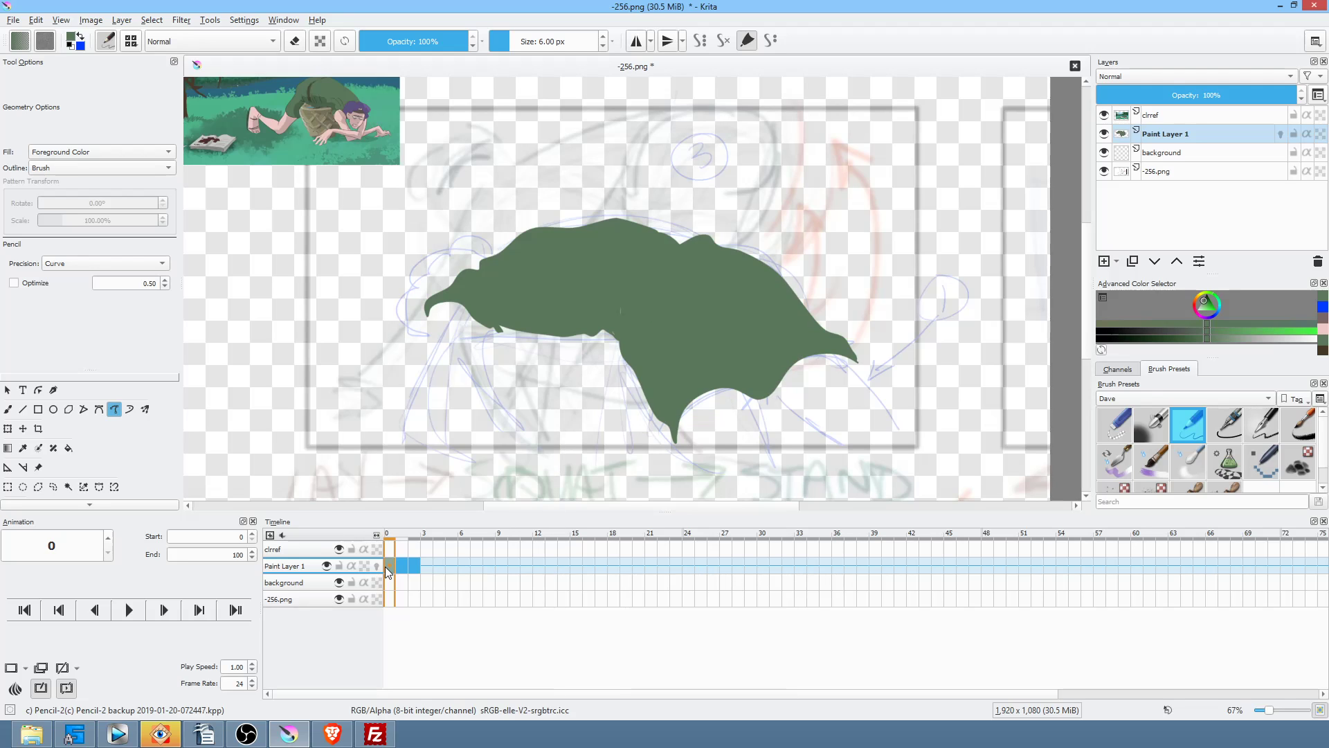
Step: Set the end frame to 24 and the frame rate to 8, then review frames 2, 1 and 0
double_click(221, 551)
type("24")
double_click(231, 683)
type("8")
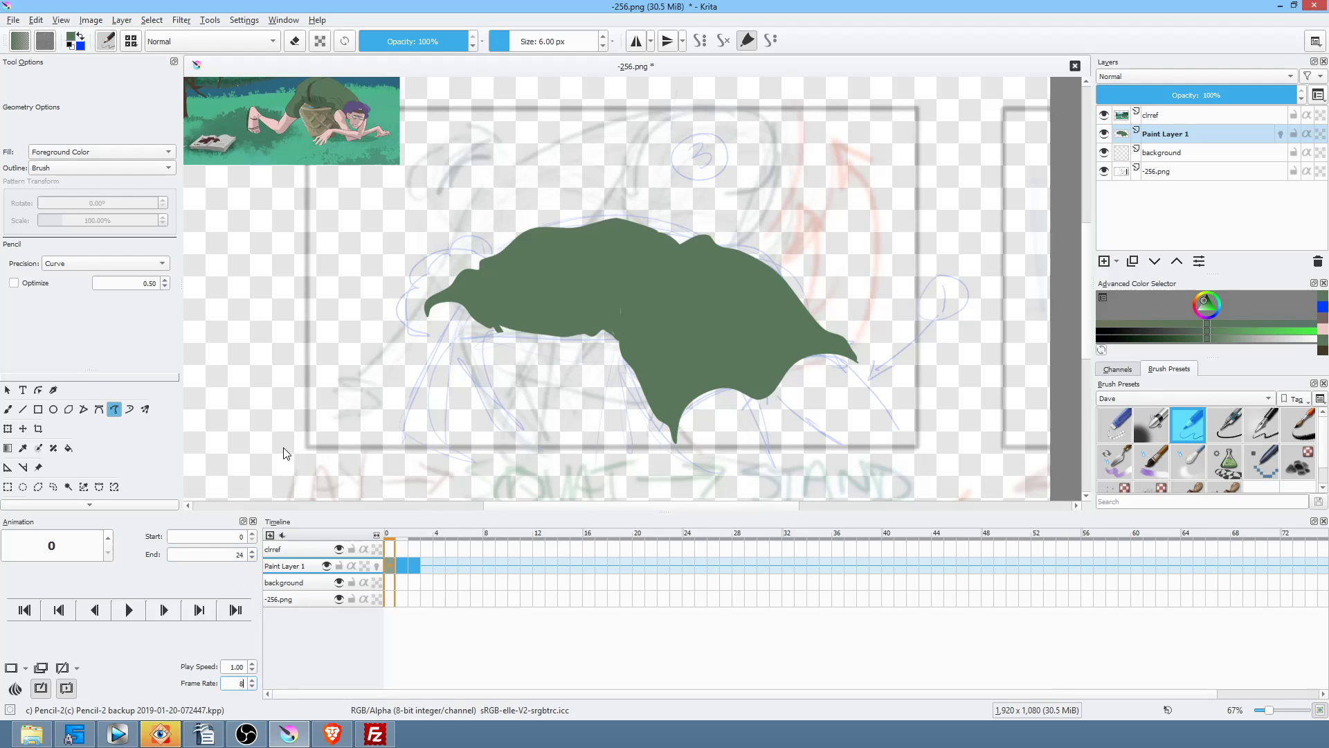
left_click(414, 562)
left_click(404, 563)
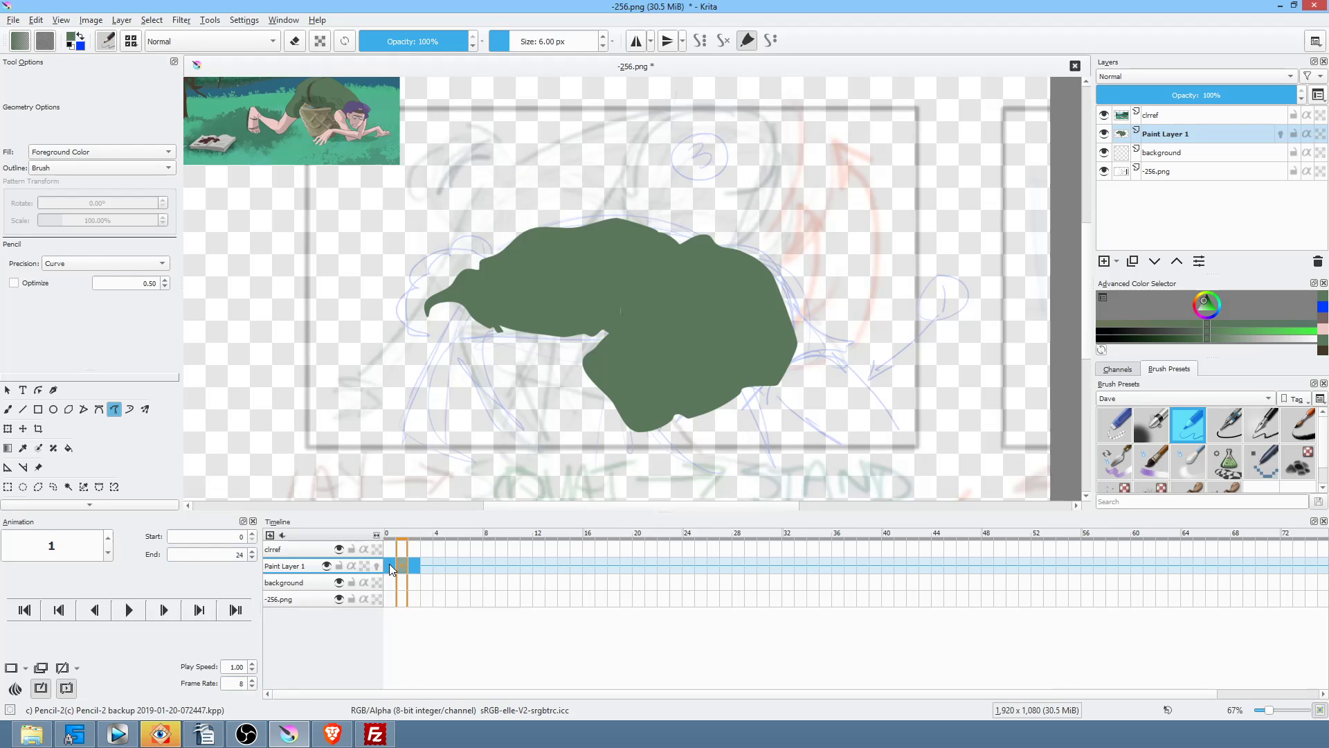
left_click(389, 564)
type("8")
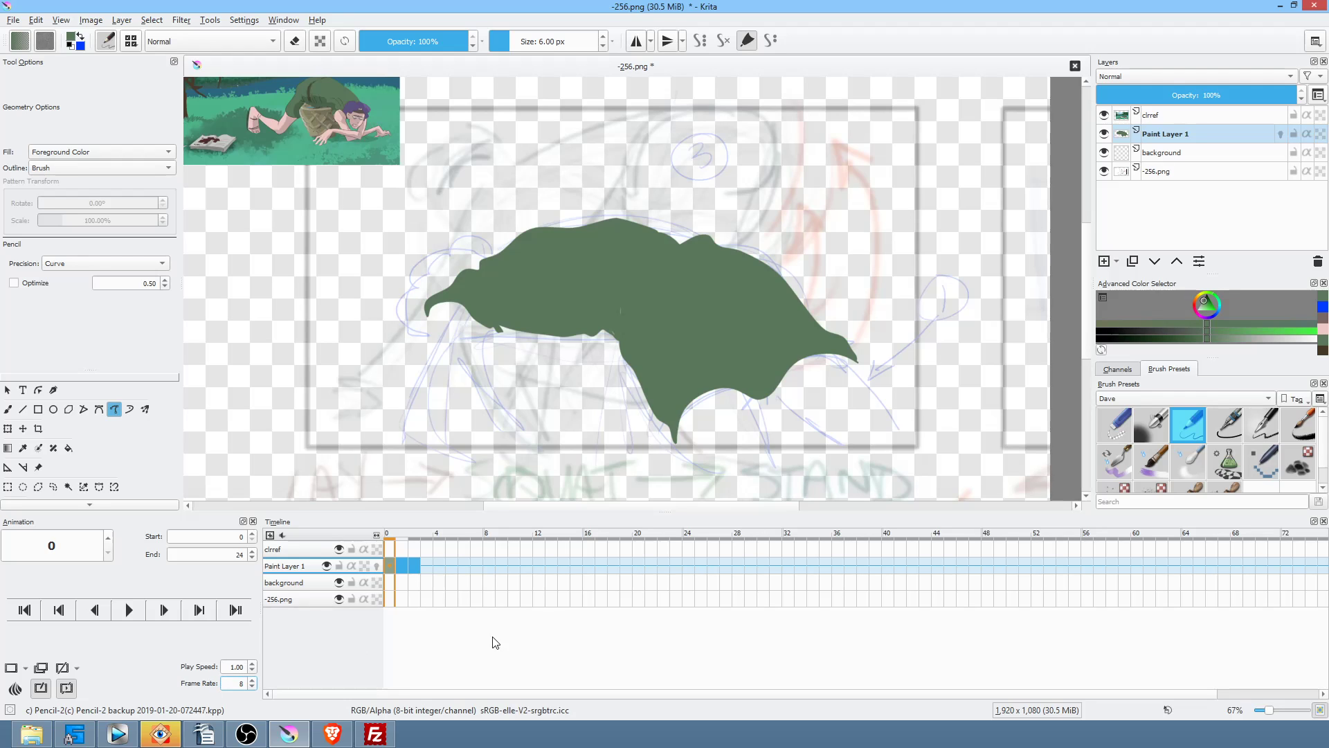
Step: Move the frame 1 shirt drawing to frame 8 and play back from frame 0 to check timing
left_click(396, 563)
left_click_drag(403, 564, 487, 566)
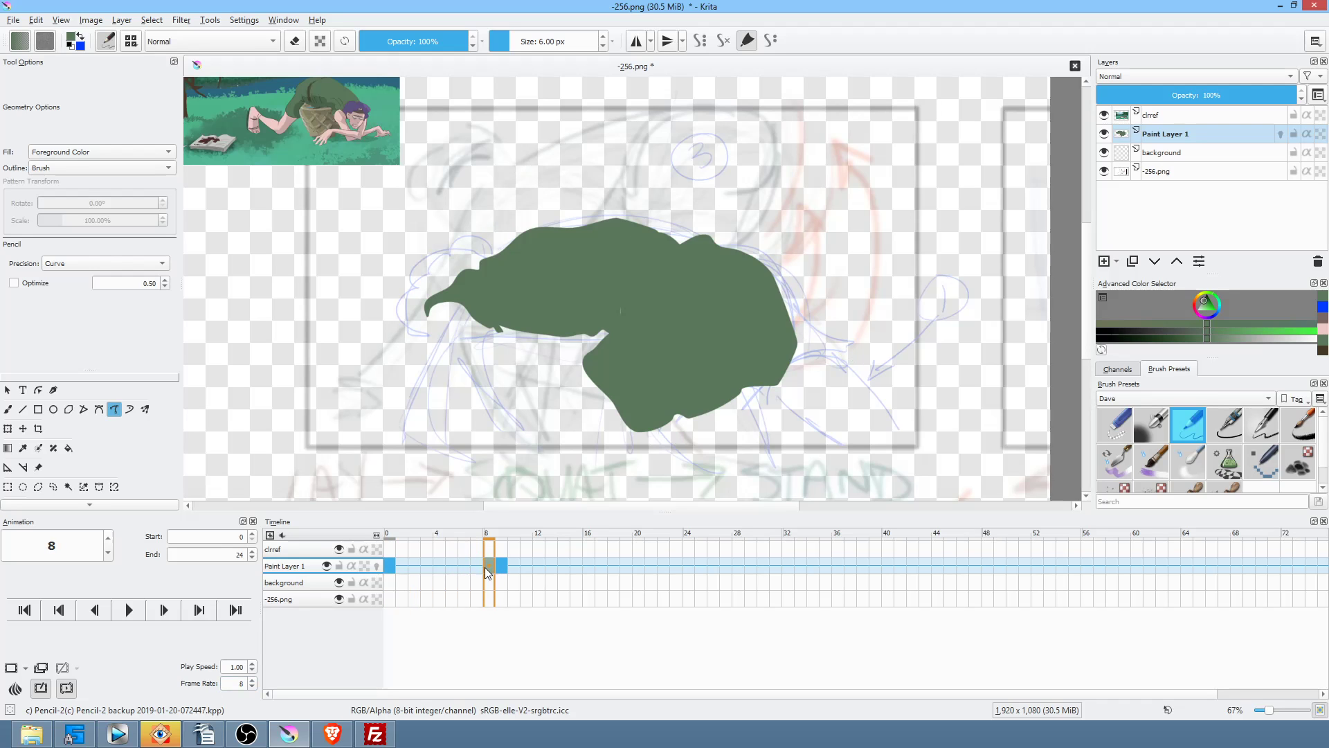
left_click(389, 568)
key("space")
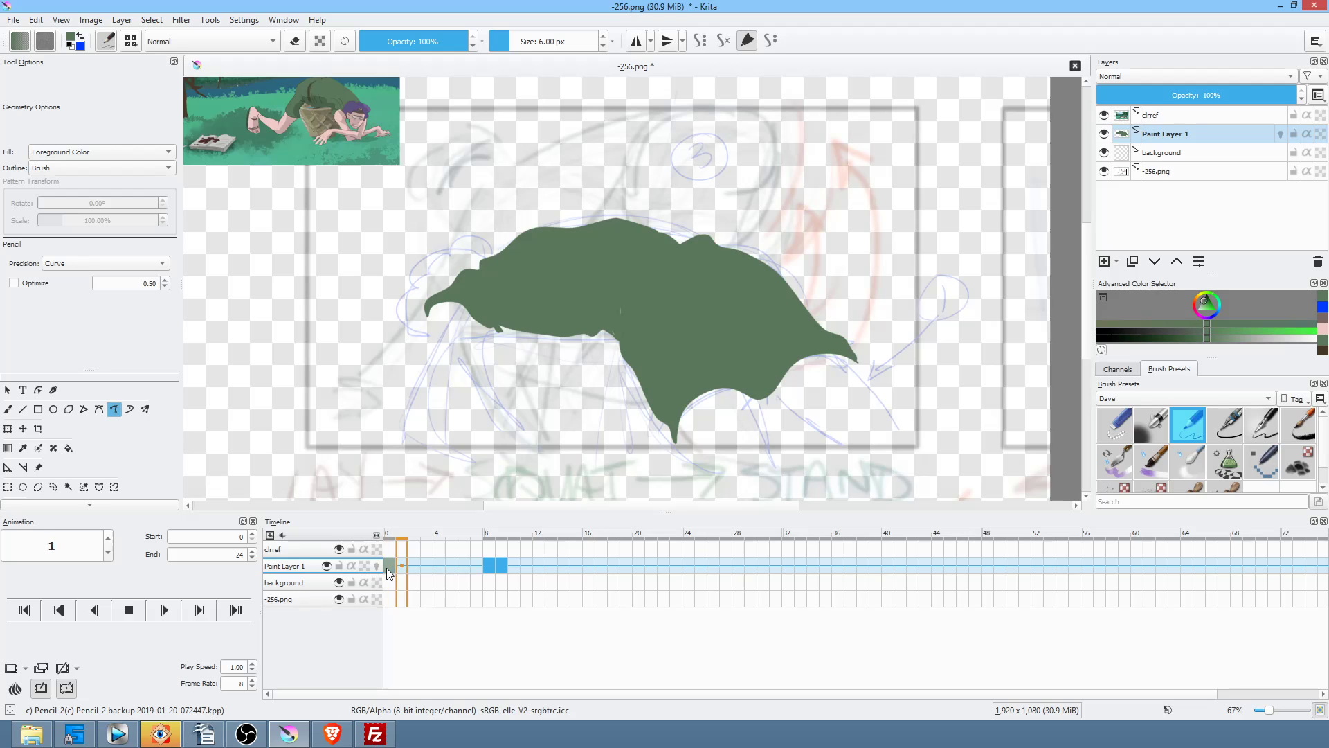
key("space")
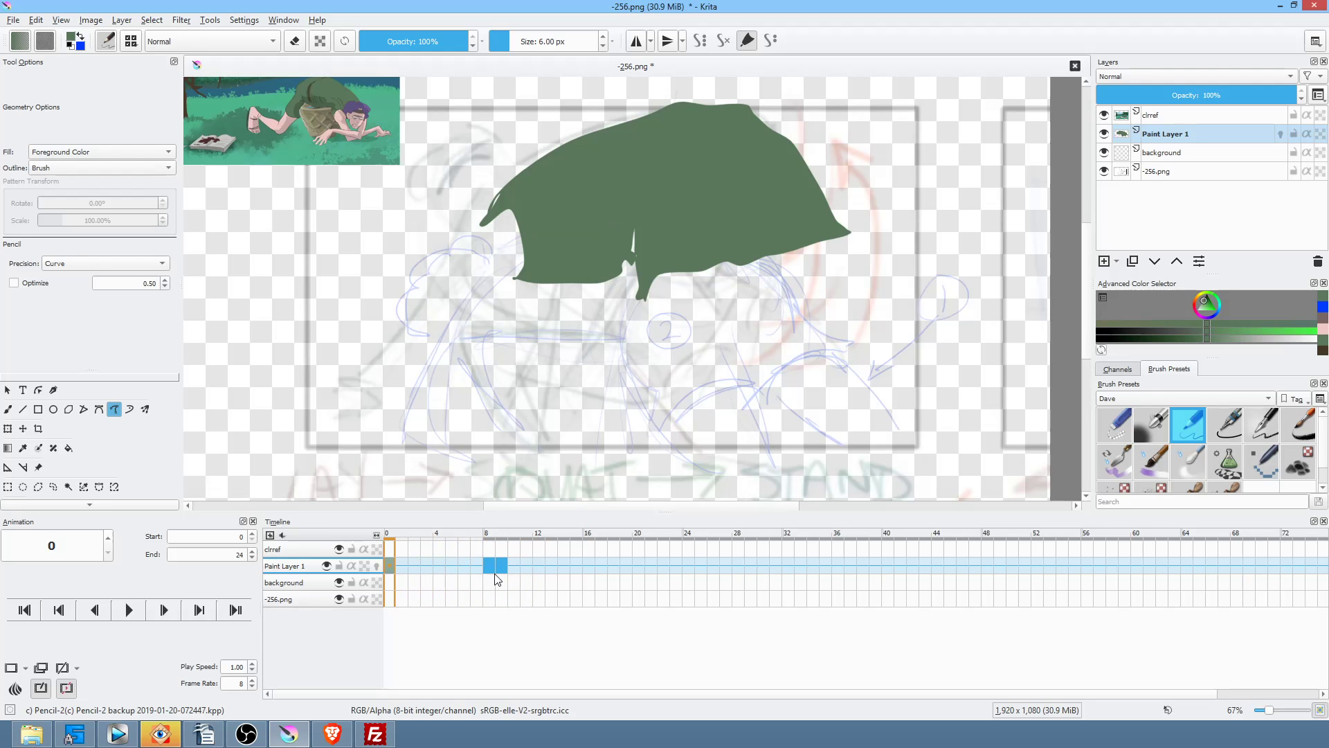
Step: Move the next shirt drawing to frame 16 and replay the animation to check the spacing
left_click(501, 567)
left_click_drag(561, 551, 587, 562)
key("space")
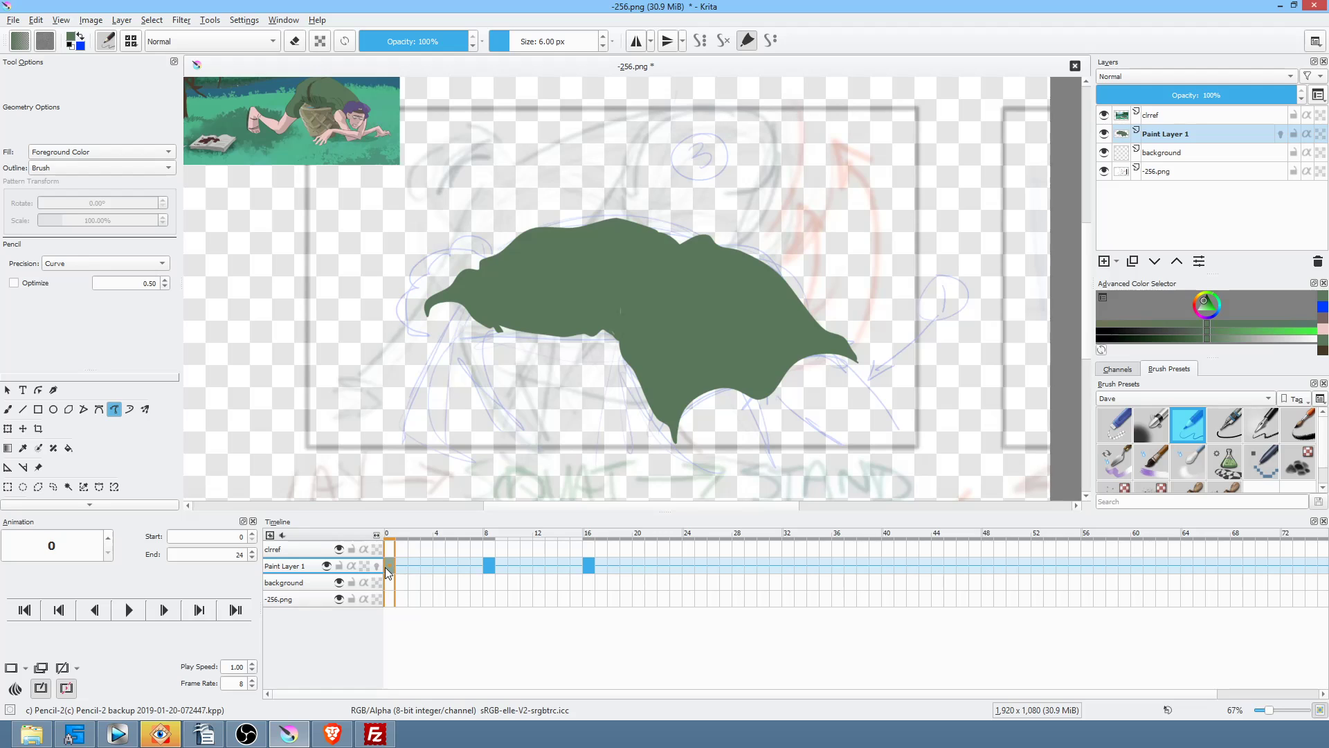
left_click(386, 568)
mouse_move(480, 571)
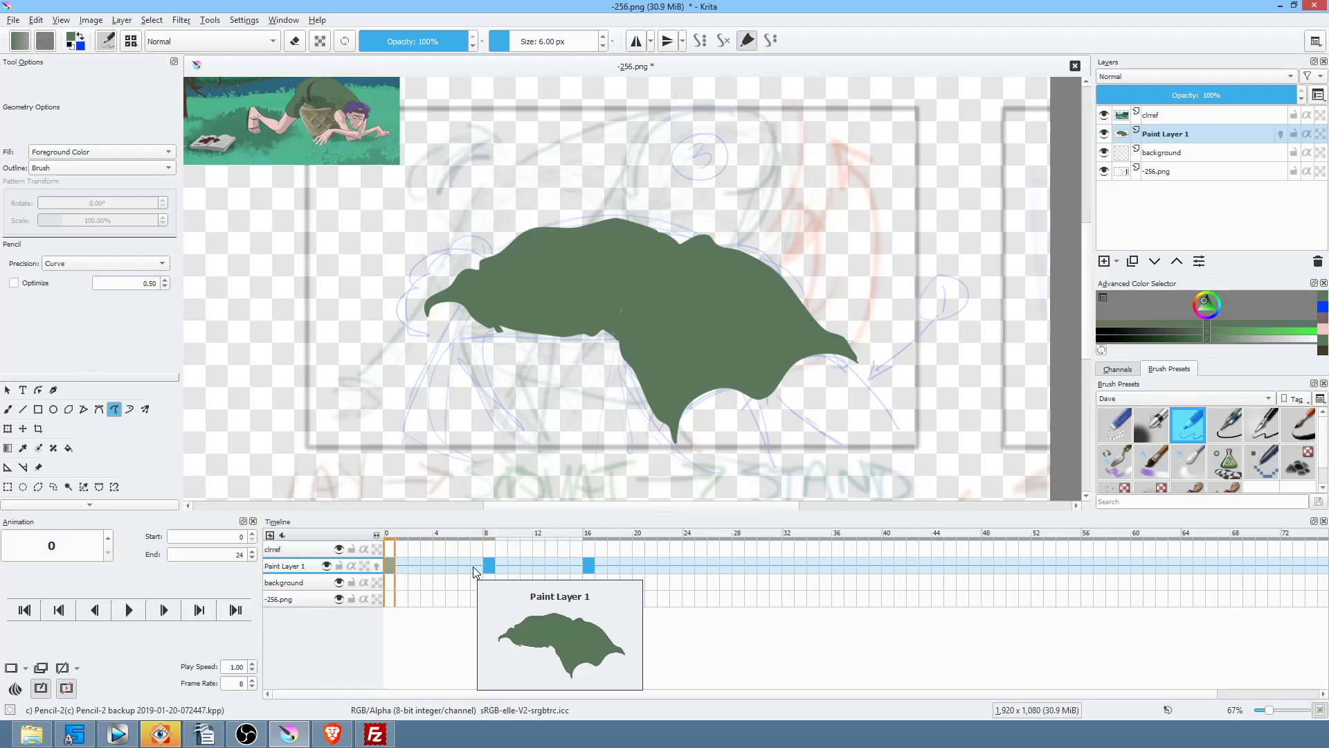
key("space")
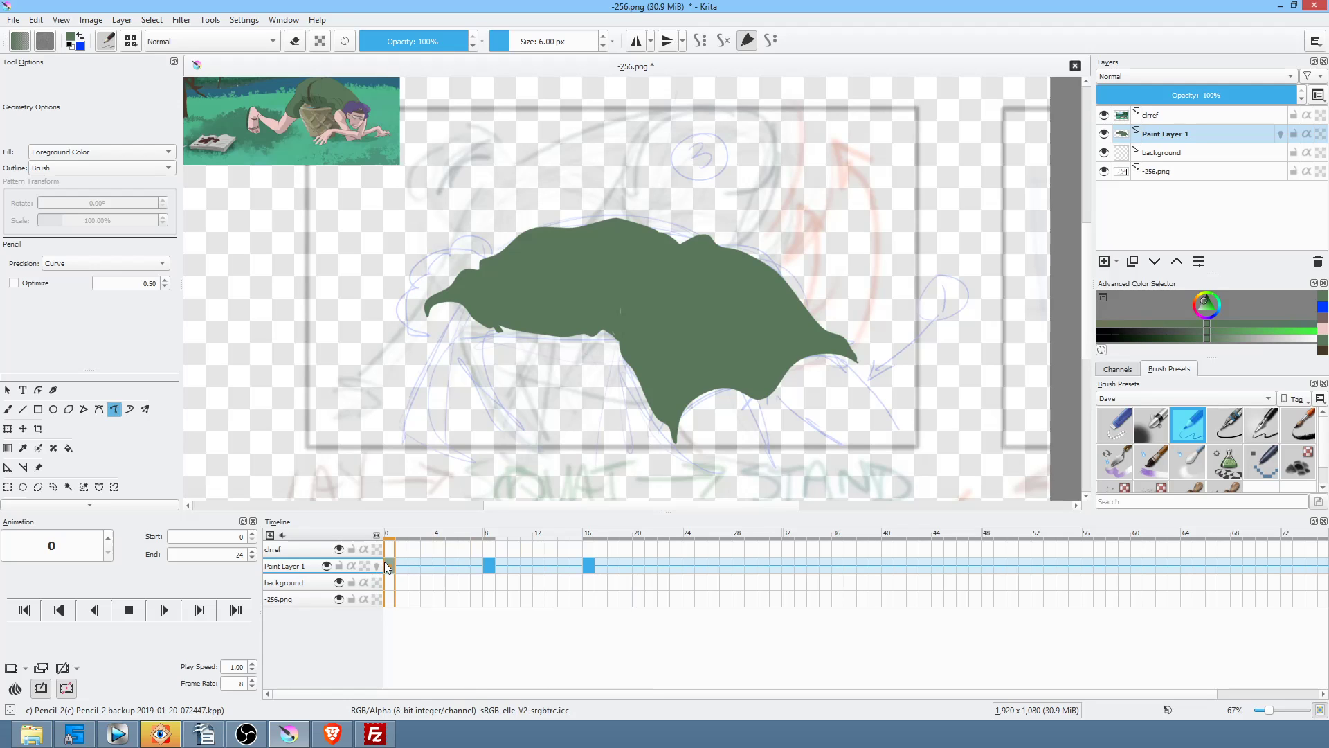
key("space")
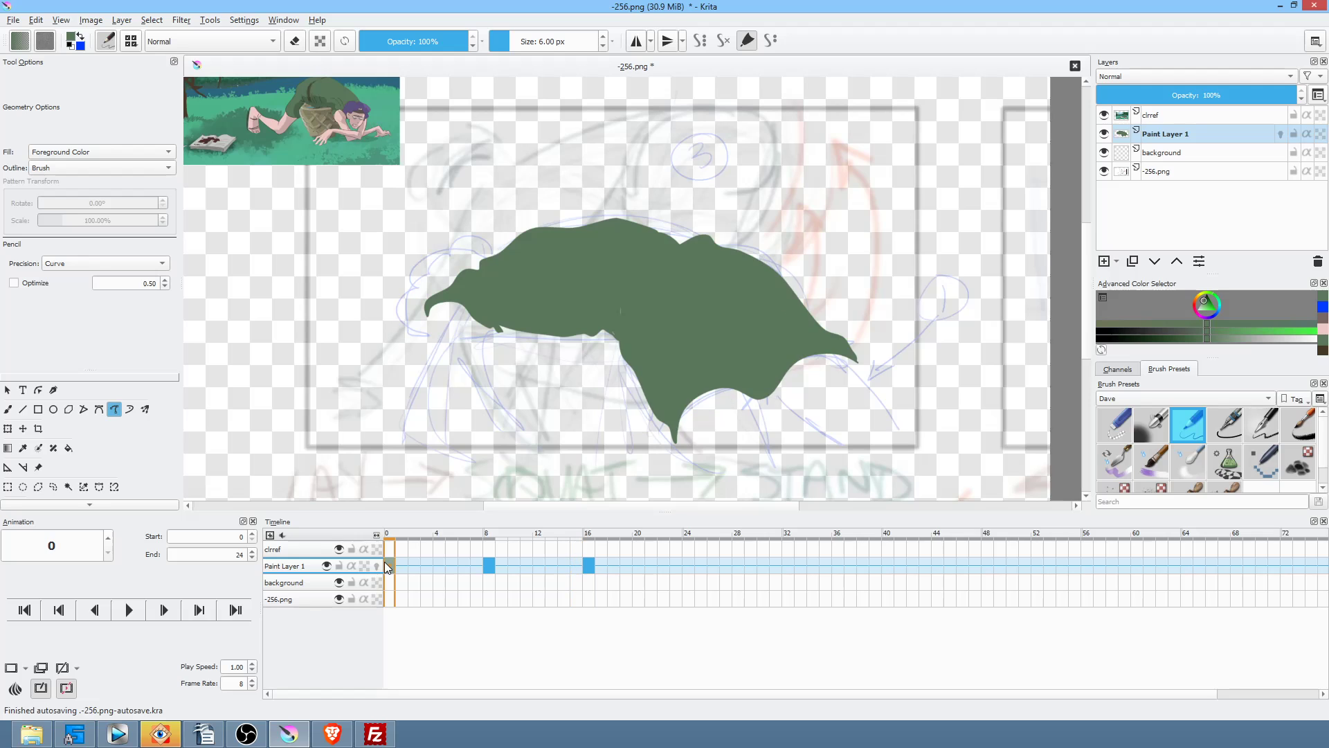
left_click(486, 565)
Step: On frame 6, erase the shirt's lower spike and redraw a smoother lower edge extending right
left_click(476, 564)
left_click(466, 564)
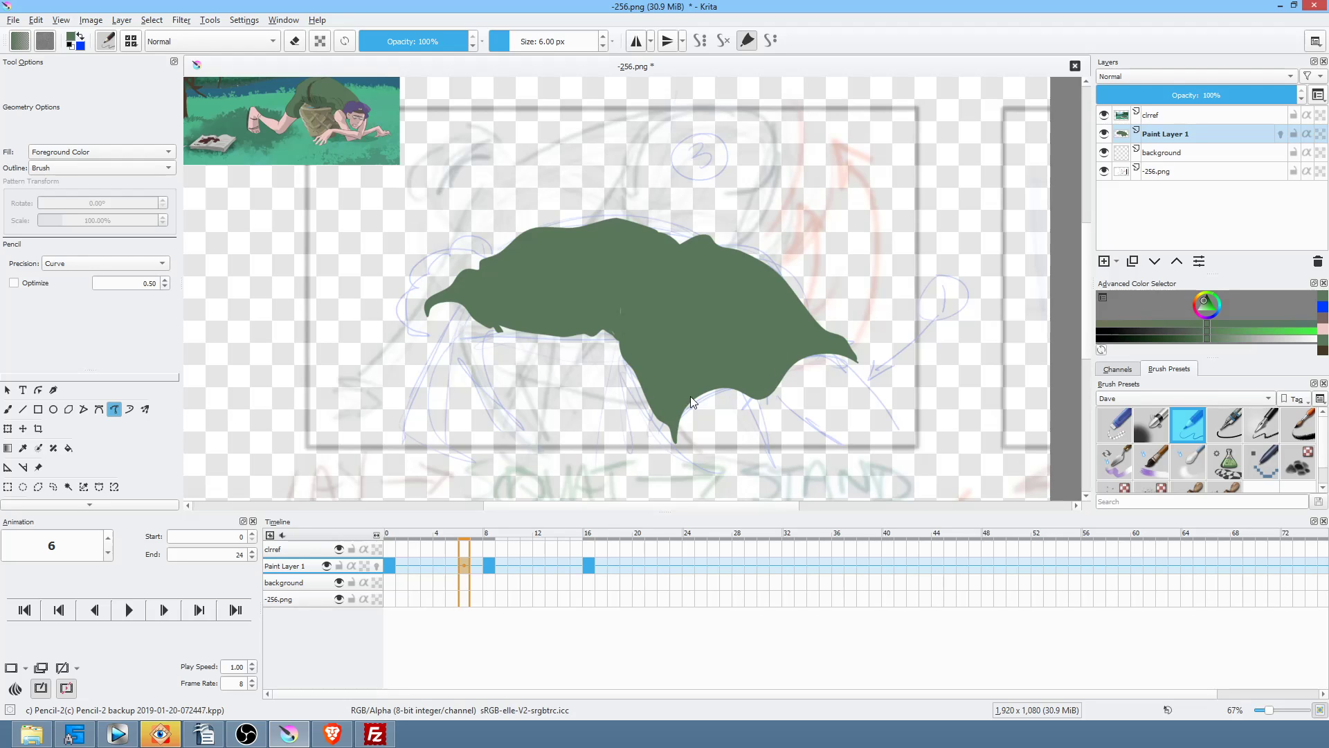
key("e")
mouse_move(721, 405)
left_mouse_down()
mouse_move(648, 408)
mouse_move(724, 398)
left_mouse_up()
key("e")
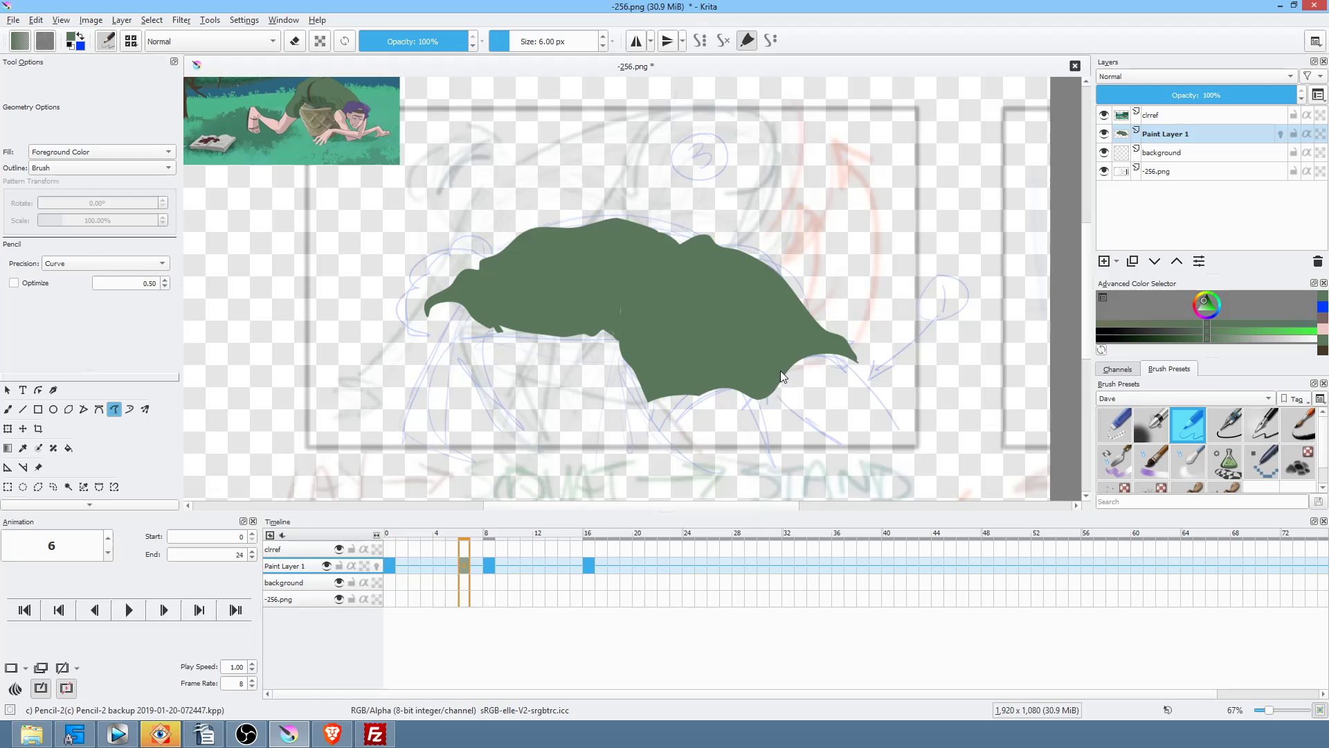
mouse_move(767, 399)
left_mouse_down()
mouse_move(642, 416)
mouse_move(656, 341)
left_mouse_up()
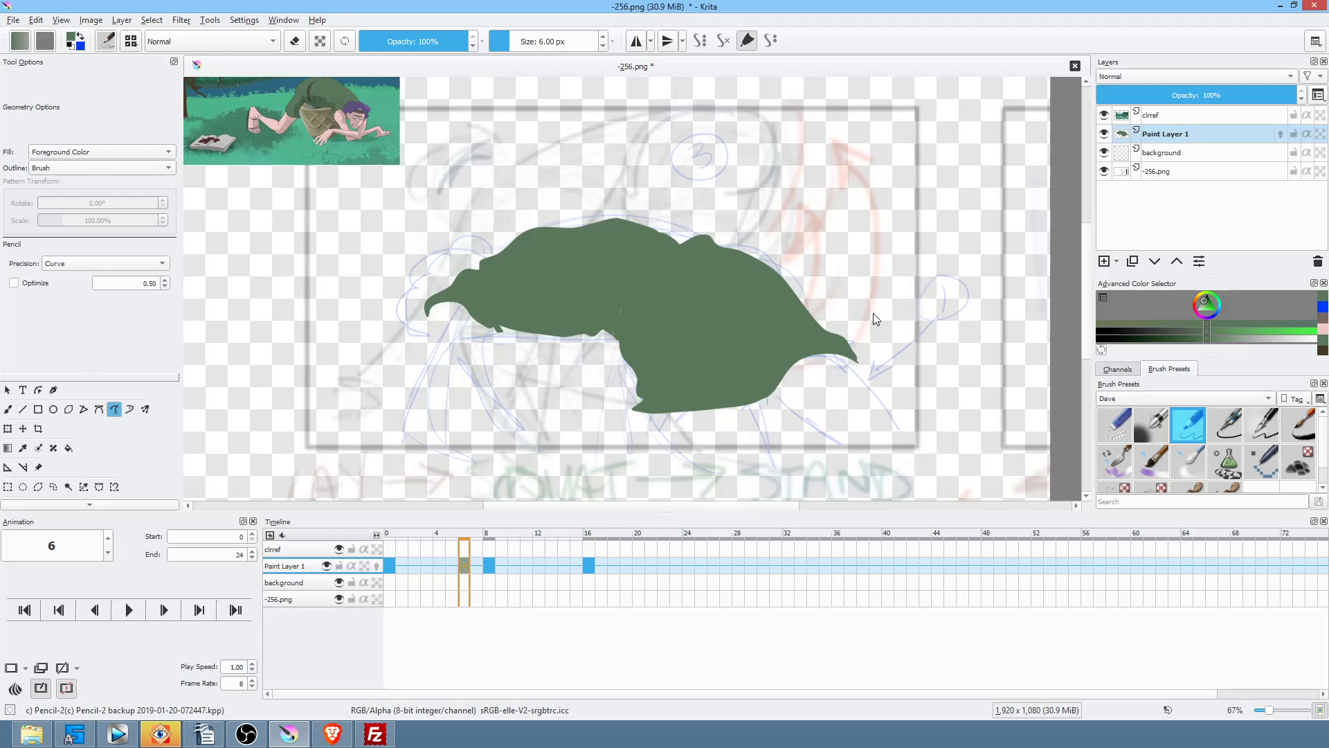
mouse_move(772, 391)
left_mouse_down()
mouse_move(857, 352)
mouse_move(807, 320)
left_mouse_up()
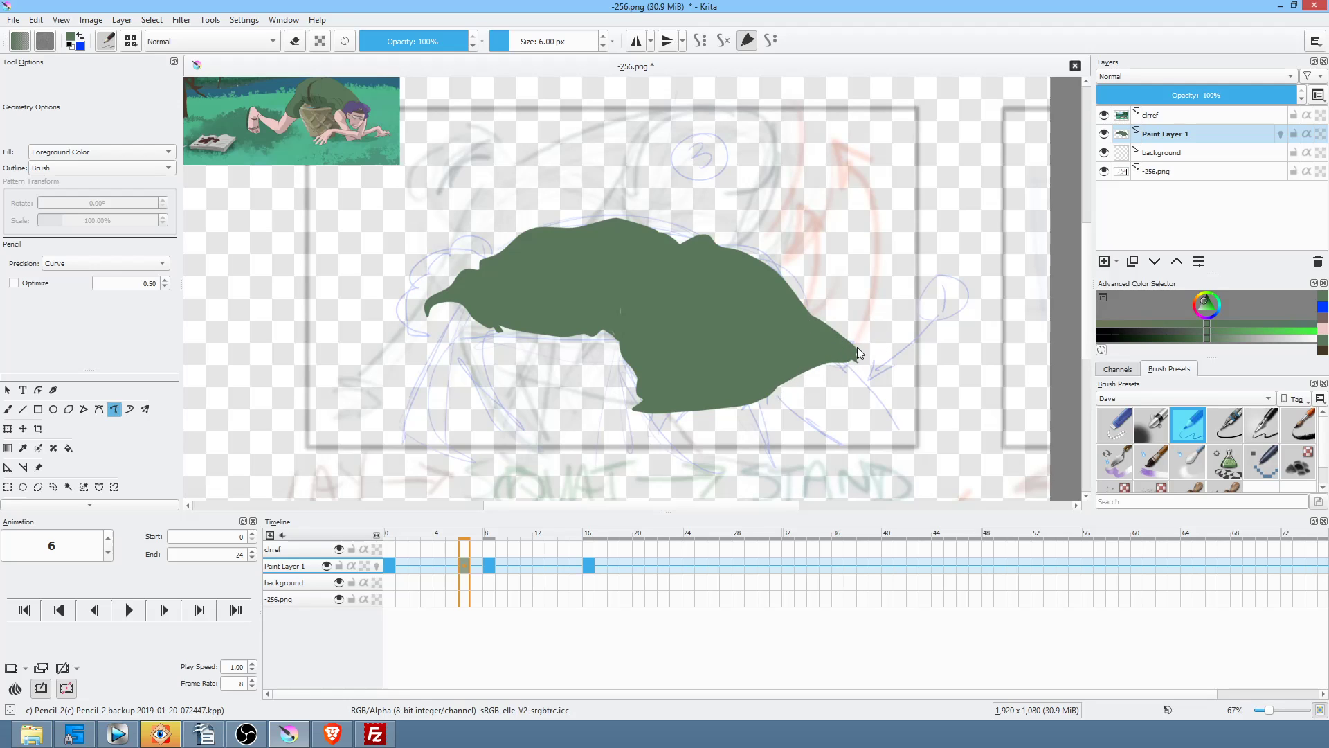
Step: Compare neighbouring poses, then erase the right tip of the green shirt on frame 7
left_click(478, 572)
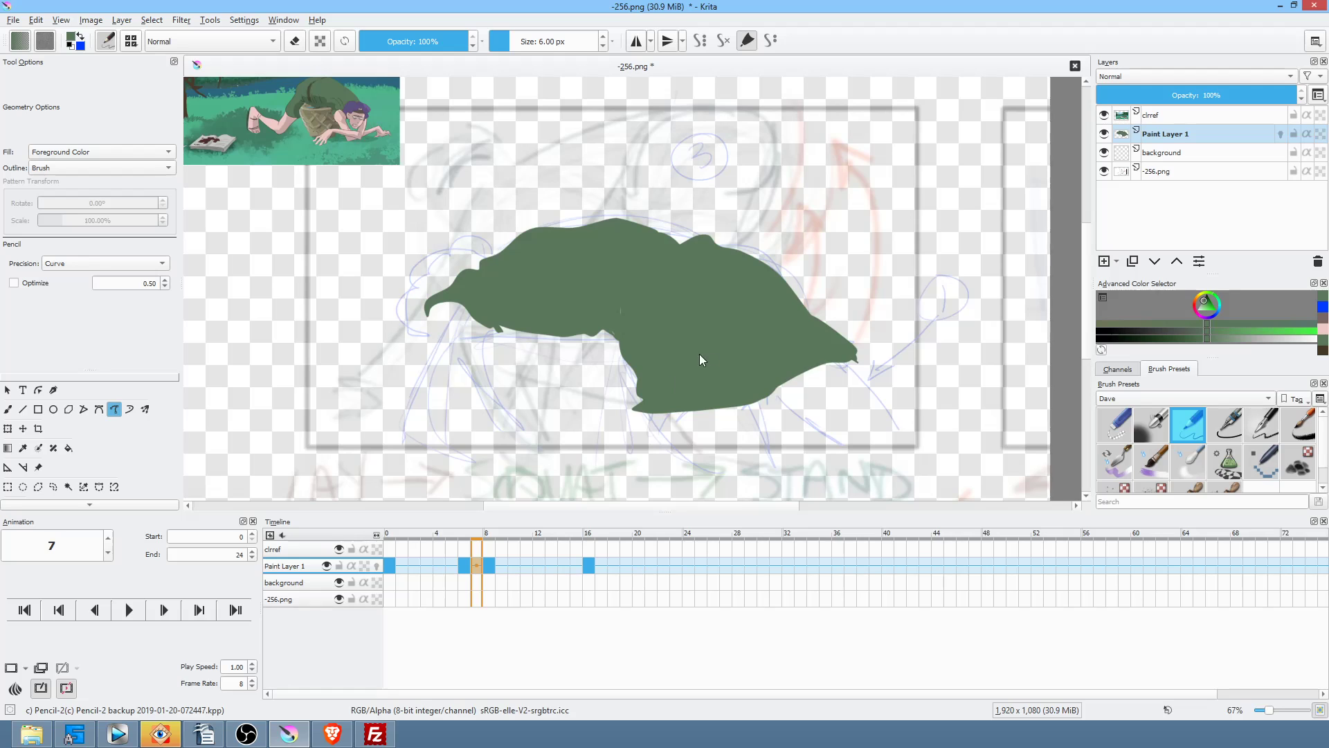
key("Right")
key("Left")
key("Left")
key("Right")
key("Right")
key("Left")
key("Left")
left_click(483, 553)
key("e")
mouse_move(821, 324)
left_mouse_down()
mouse_move(844, 376)
mouse_move(880, 341)
mouse_move(825, 327)
left_mouse_up()
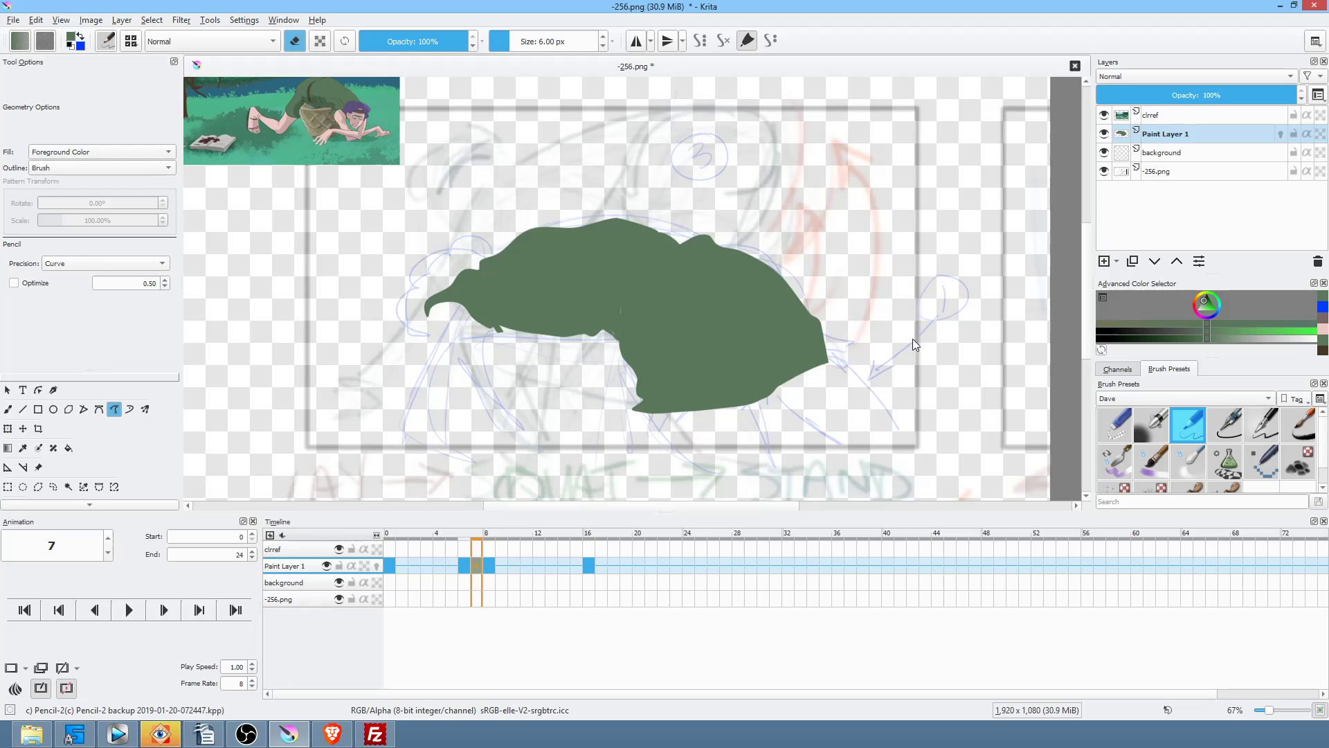
left_click(494, 566)
left_click(479, 568)
key("e")
Step: Extend green fill down from the shirt's notch on frame 7, checking against frames 8 and 16
key("Left")
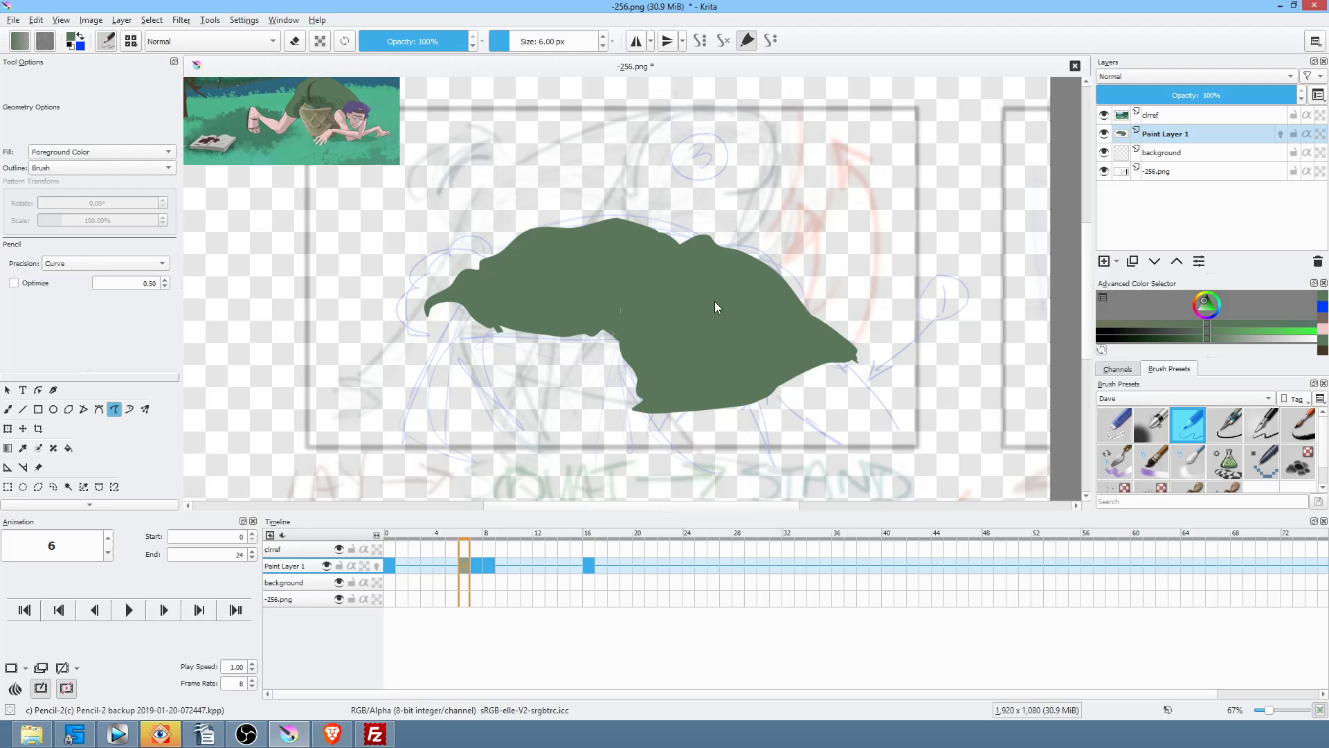
key("Right")
key("Right")
key("Left")
key("Right")
key("Left")
mouse_move(617, 338)
left_mouse_down()
mouse_move(604, 386)
mouse_move(661, 414)
left_mouse_up()
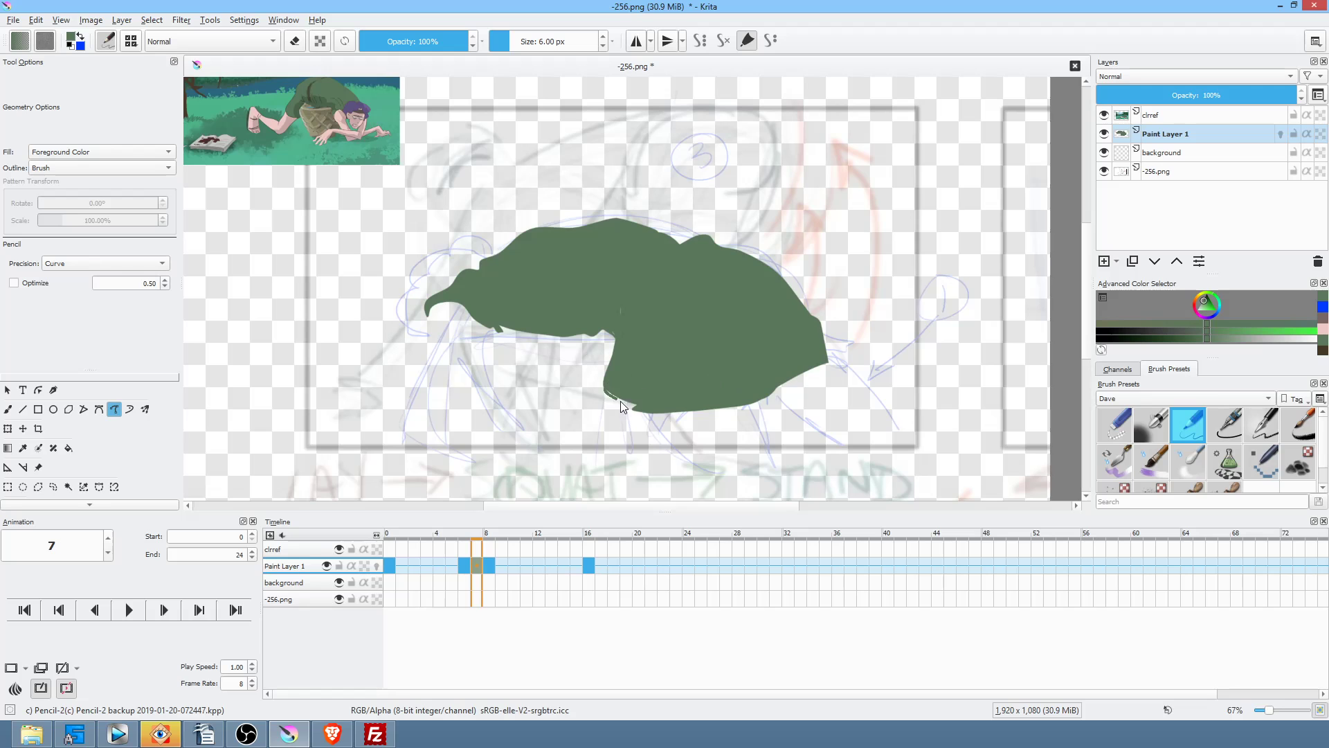
key("Right")
key("Left")
key("Right")
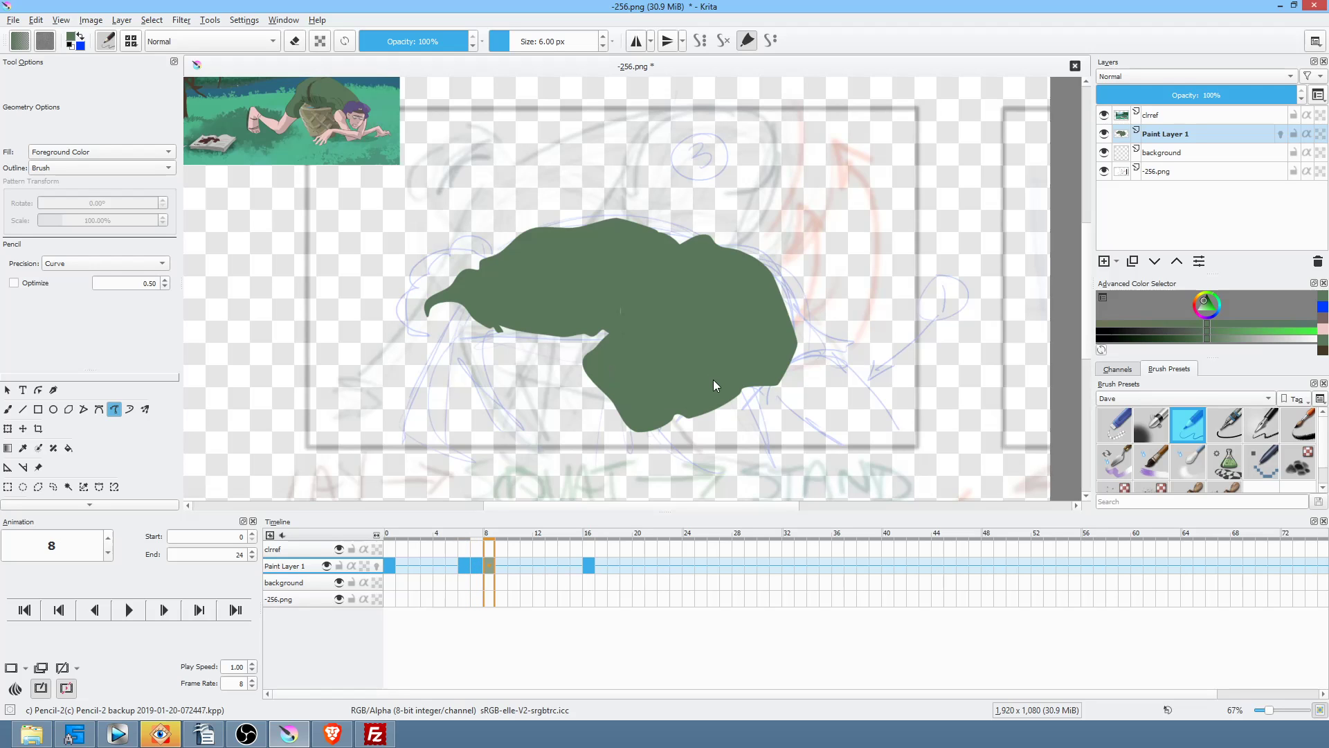
key("period")
key("comma")
left_click(575, 566)
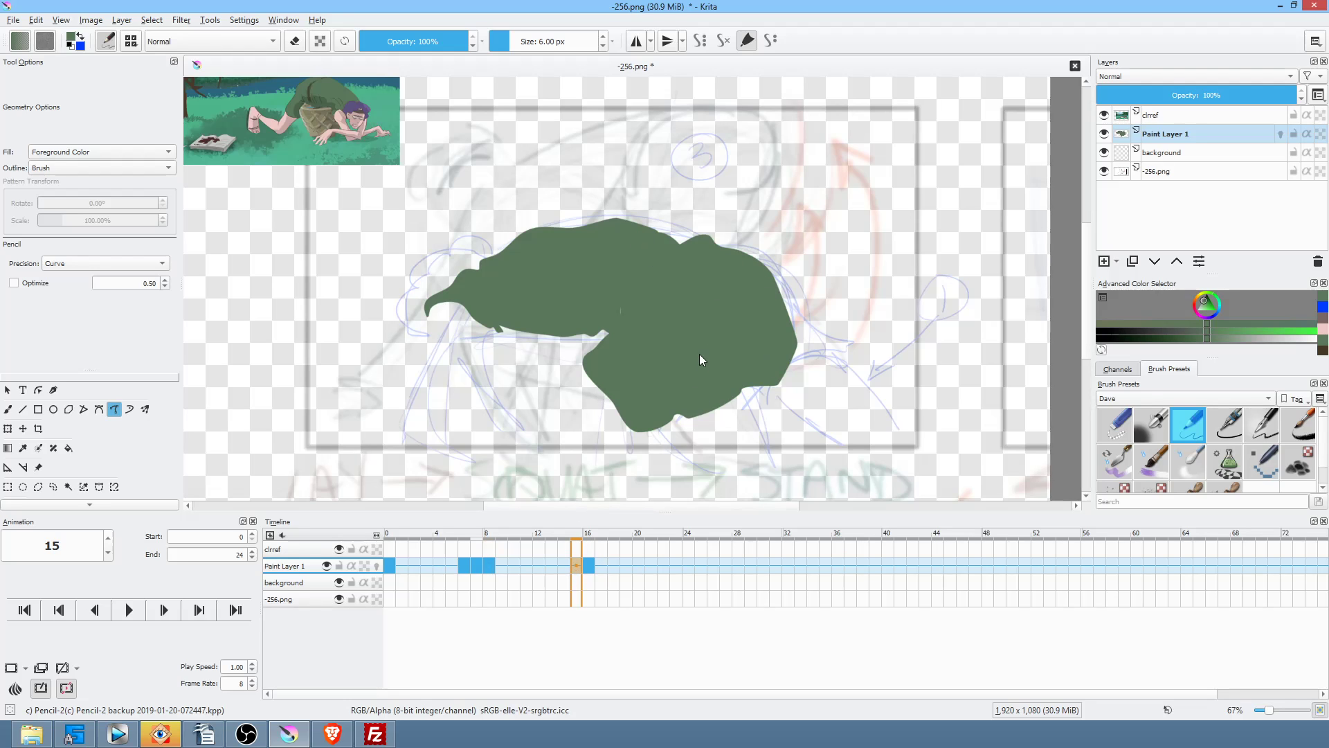
Step: Transform frame 15's shirt, rotating it counter-clockwise and shifting it up toward frame 16's pose, then play
key("ctrl+t")
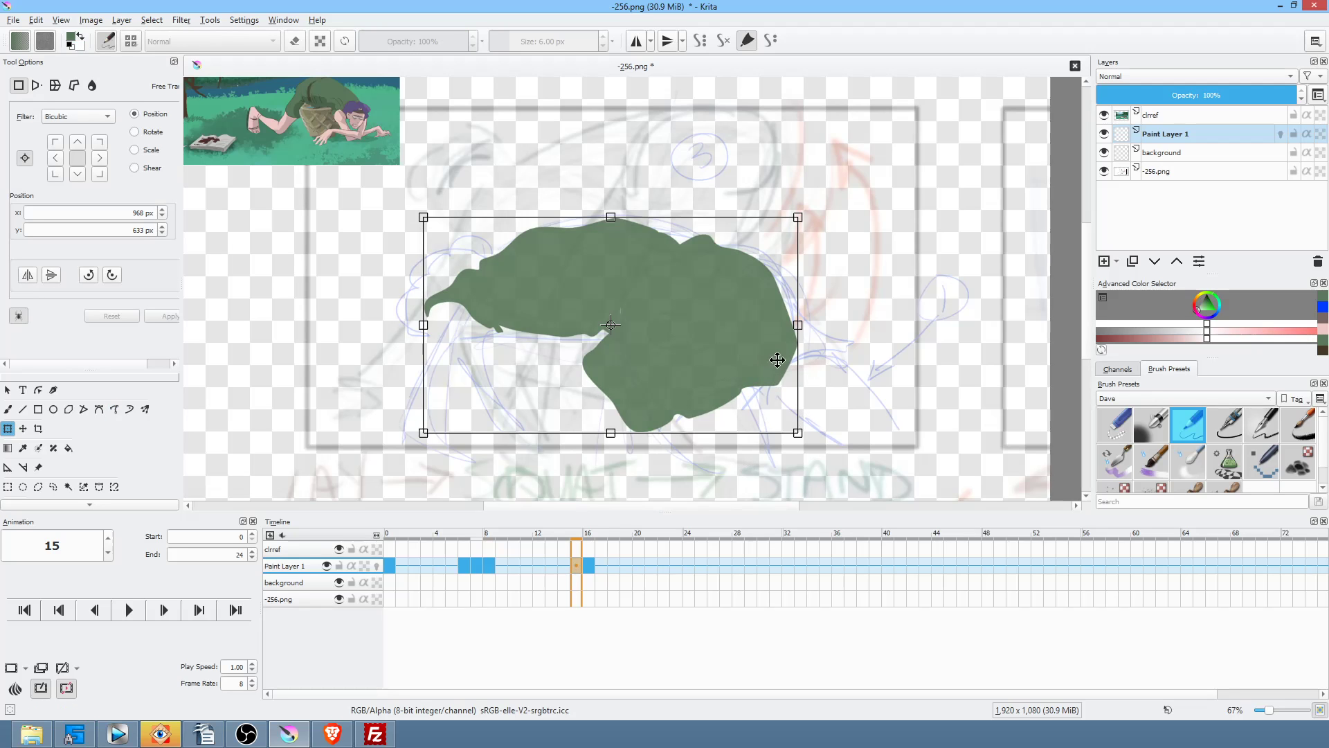
left_click_drag(845, 406, 852, 377)
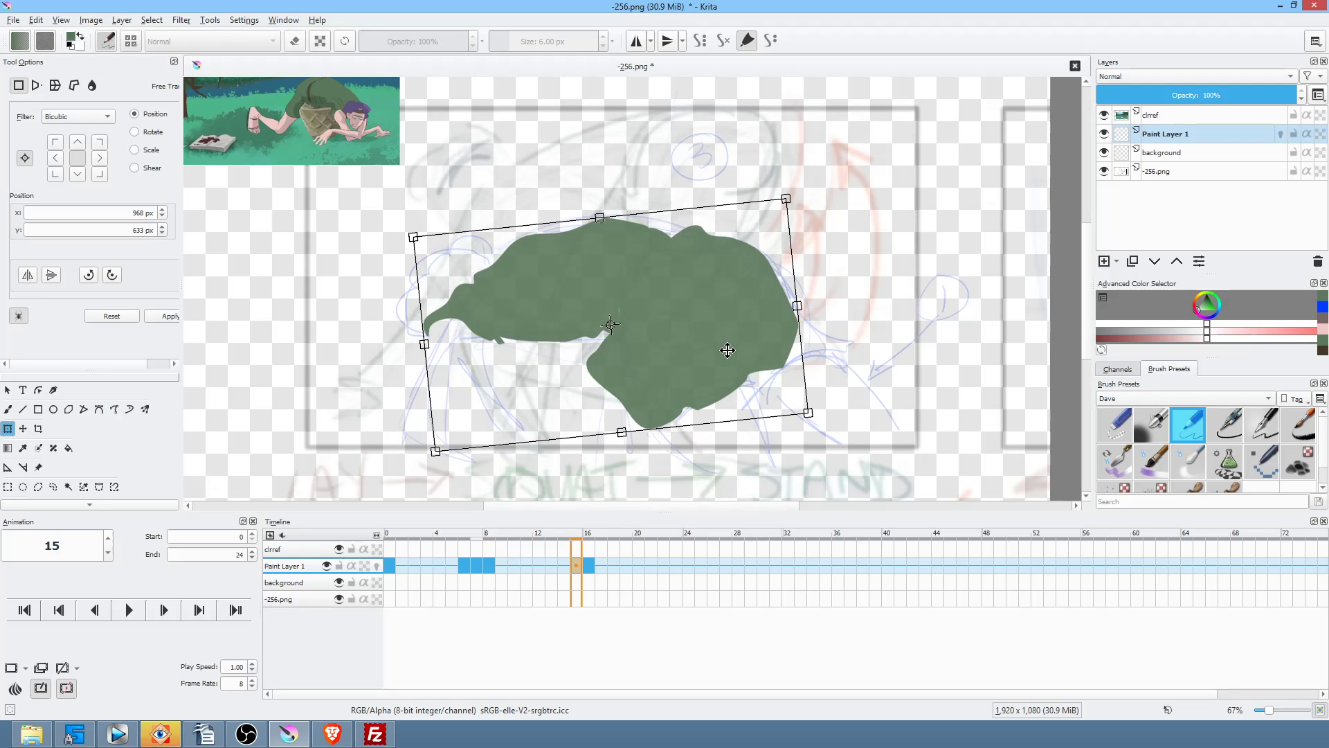
left_click_drag(727, 348, 717, 305)
left_click_drag(854, 335, 866, 299)
left_click(585, 564)
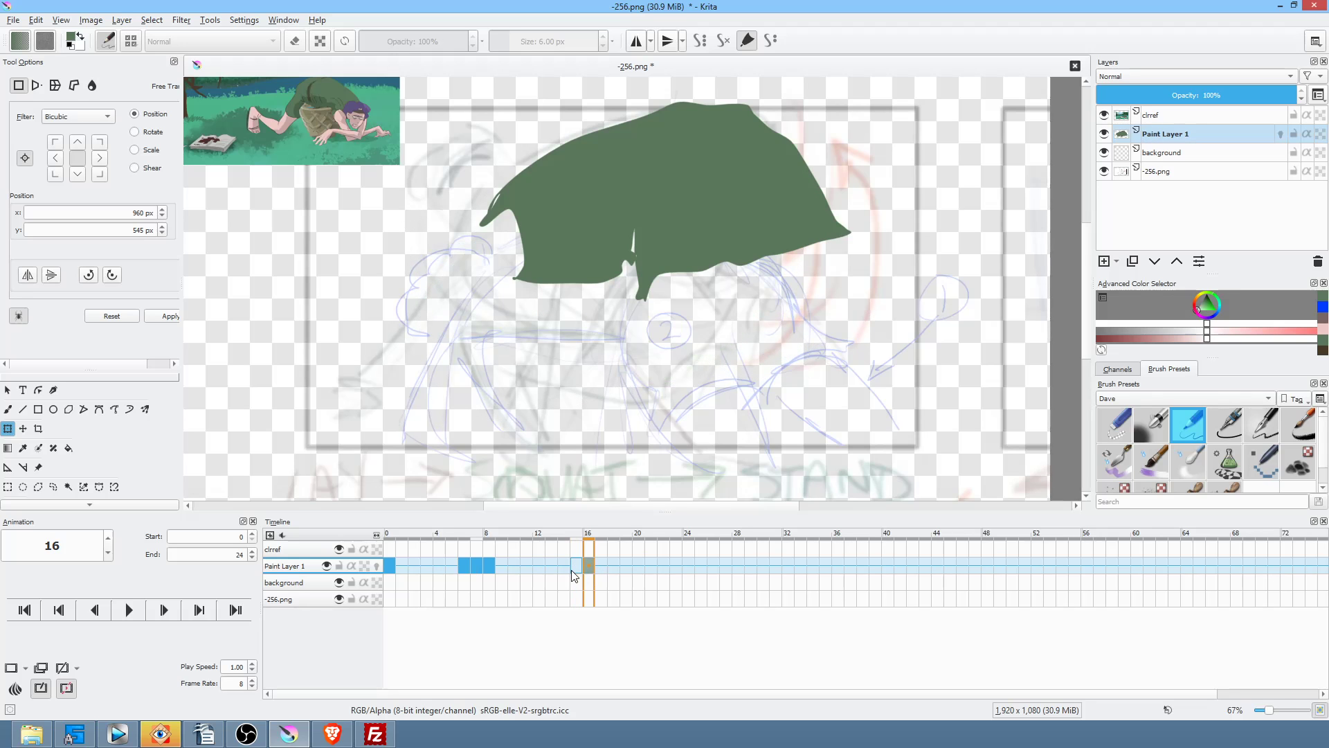
left_click(572, 572)
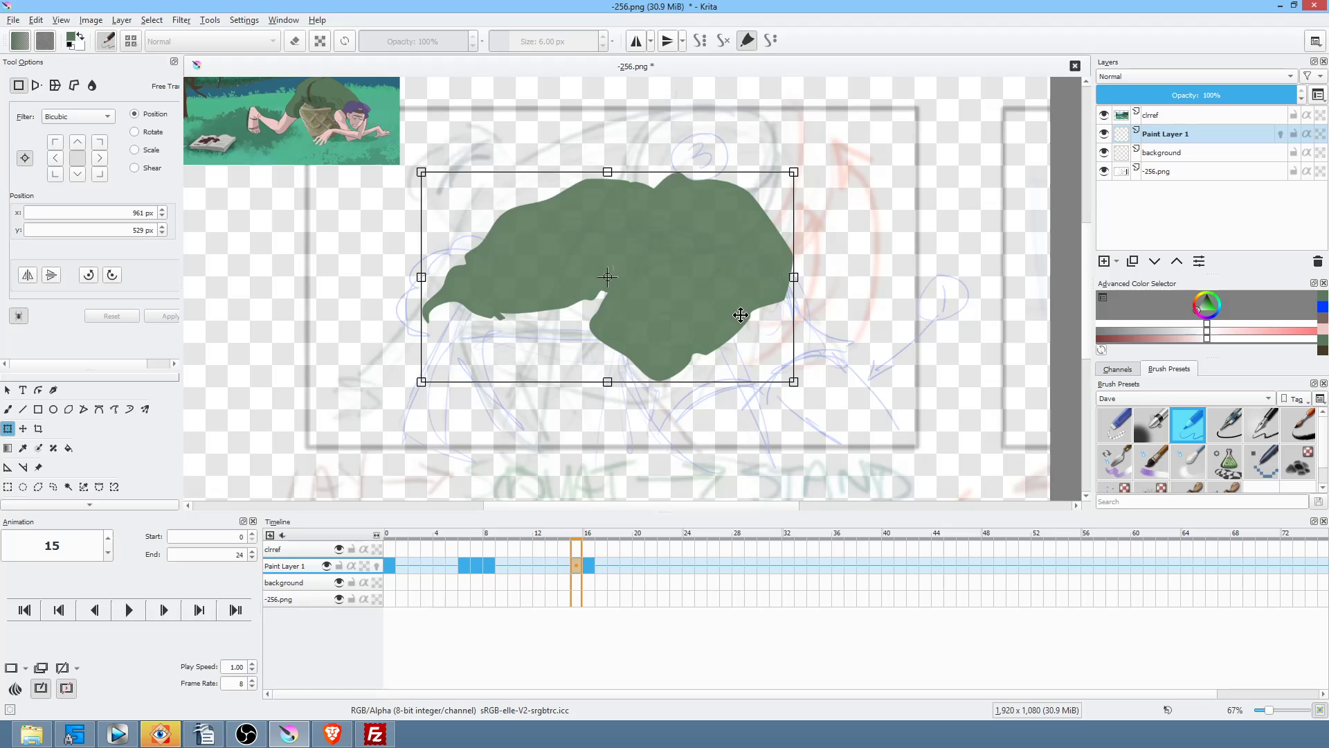
left_click_drag(741, 315, 750, 285)
mouse_move(869, 305)
left_mouse_down()
mouse_move(878, 288)
mouse_move(877, 301)
left_mouse_up()
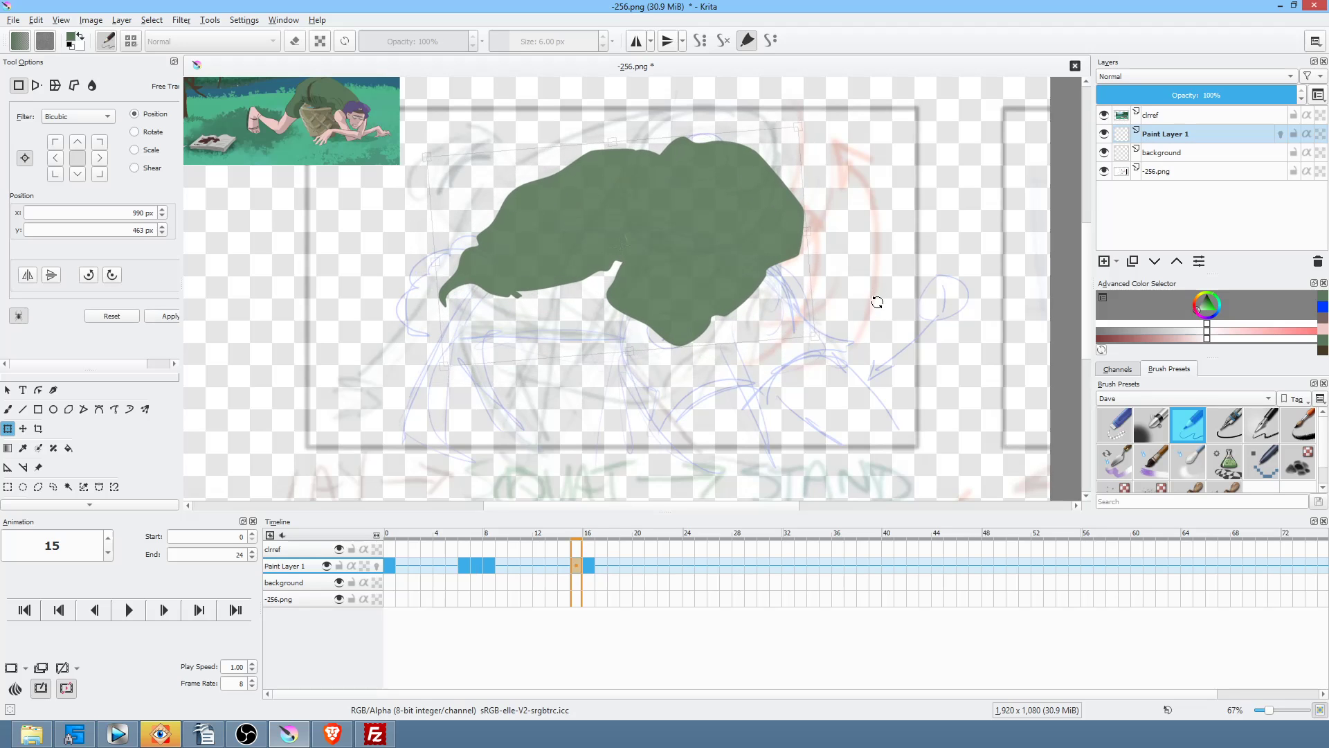
left_click(493, 565)
key("space")
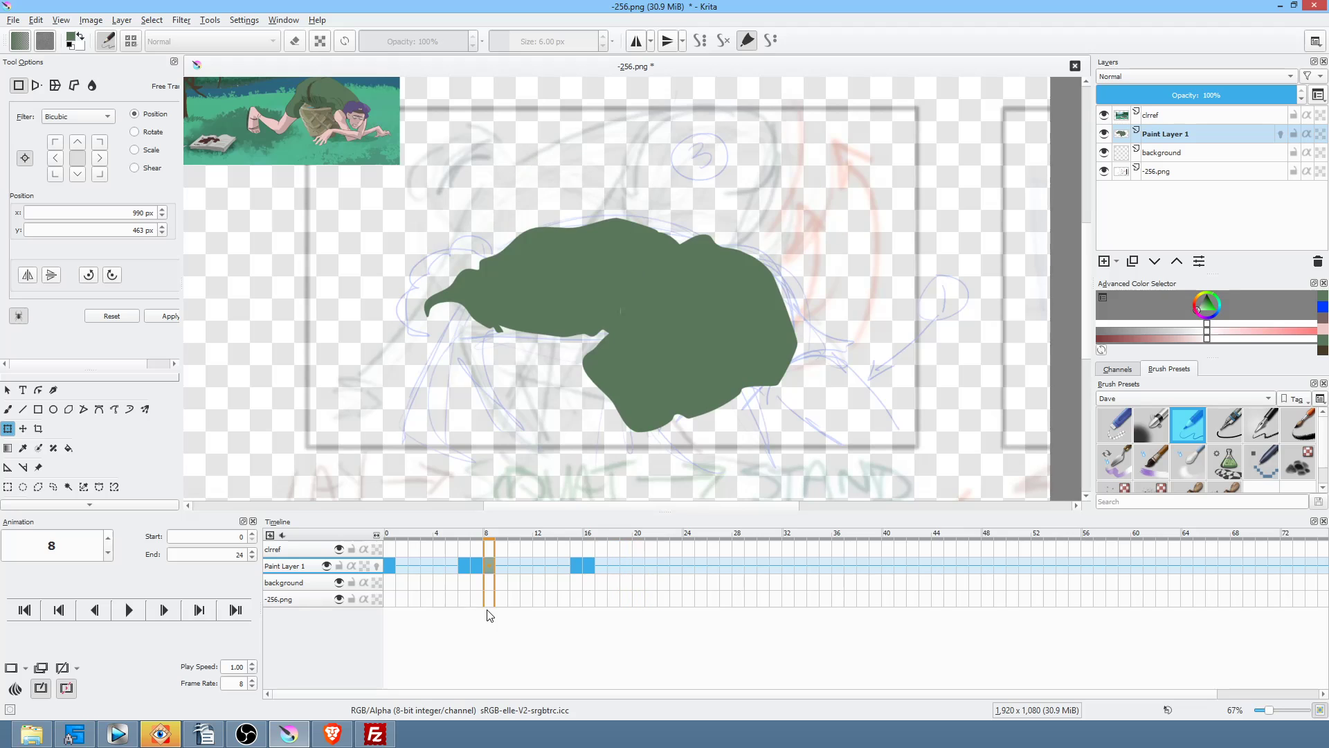
key("space")
left_click(577, 566)
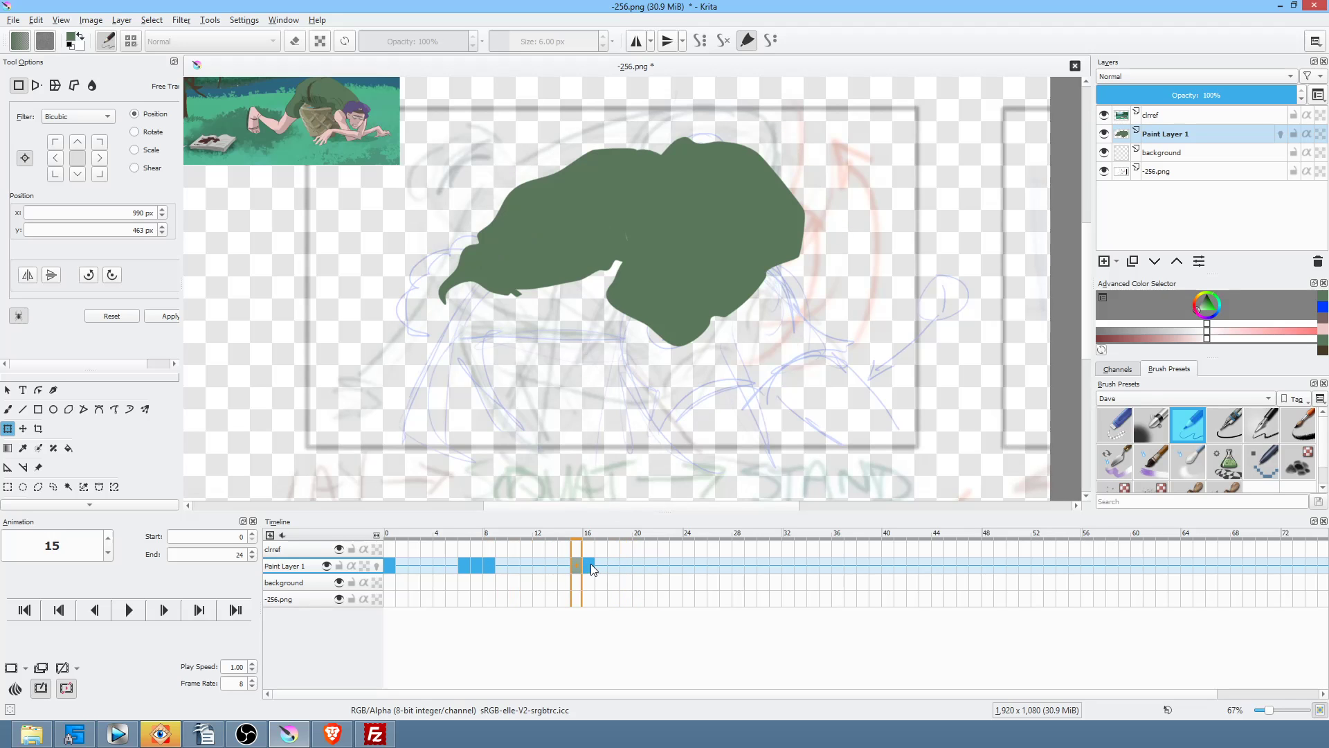
left_click(590, 566)
left_click(575, 566)
left_click(389, 564)
key("space")
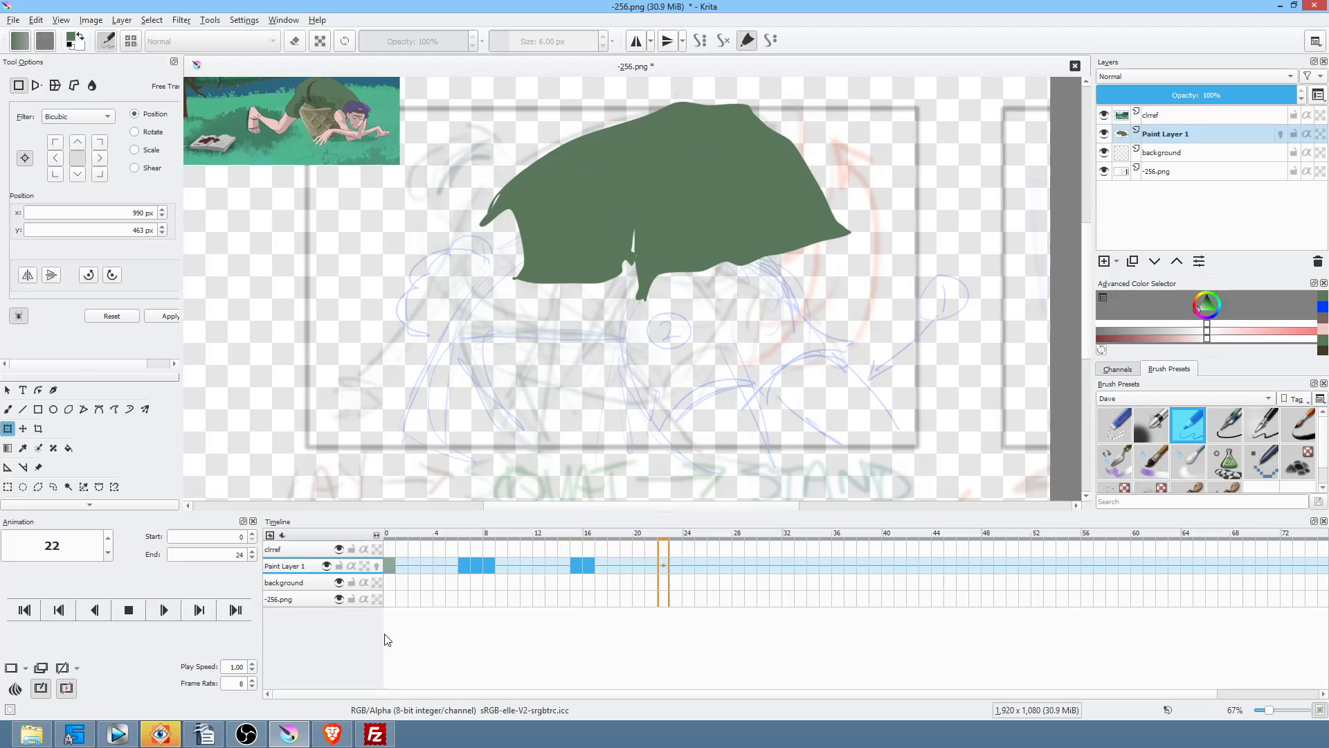
key("space")
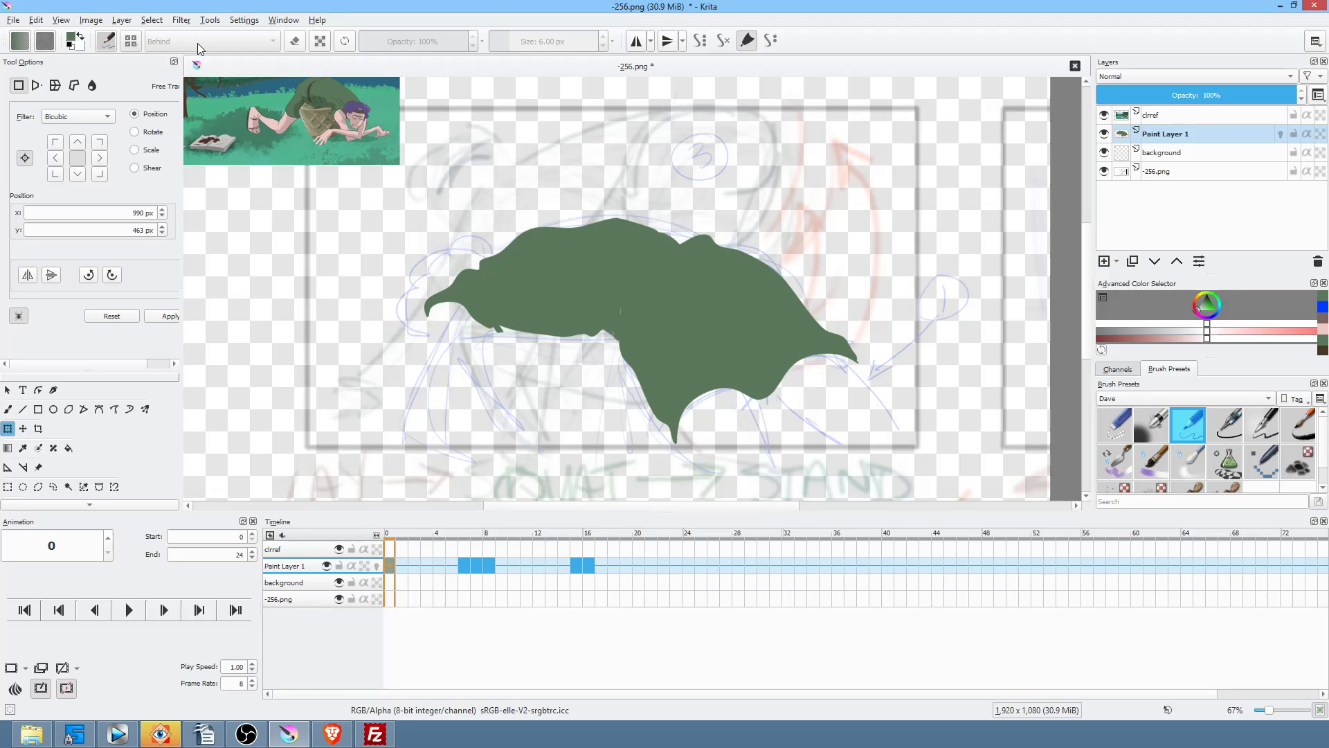
Step: Zoom into the reference image and sample its pink skin colour for the freehand path tool
left_click_drag(356, 144, 476, 320)
left_click_drag(414, 288, 557, 129)
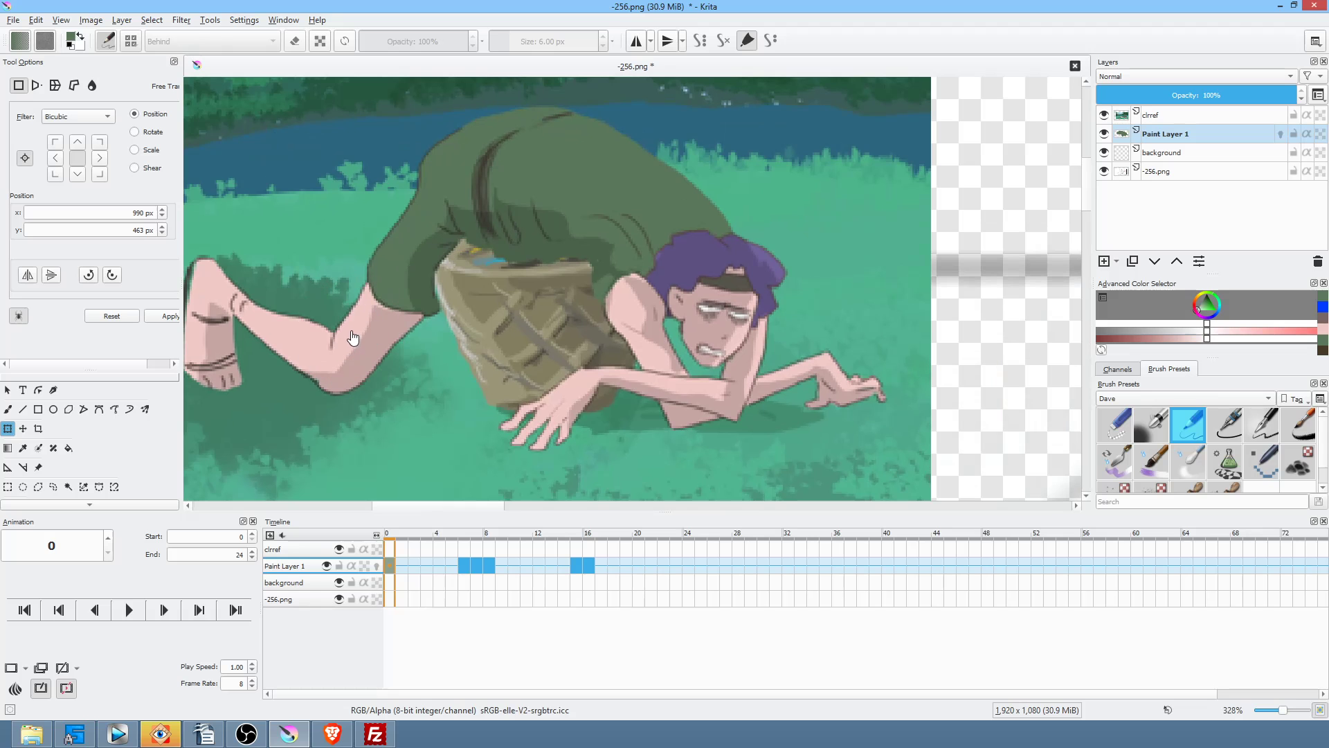
key("p")
left_click(350, 330, "ctrl")
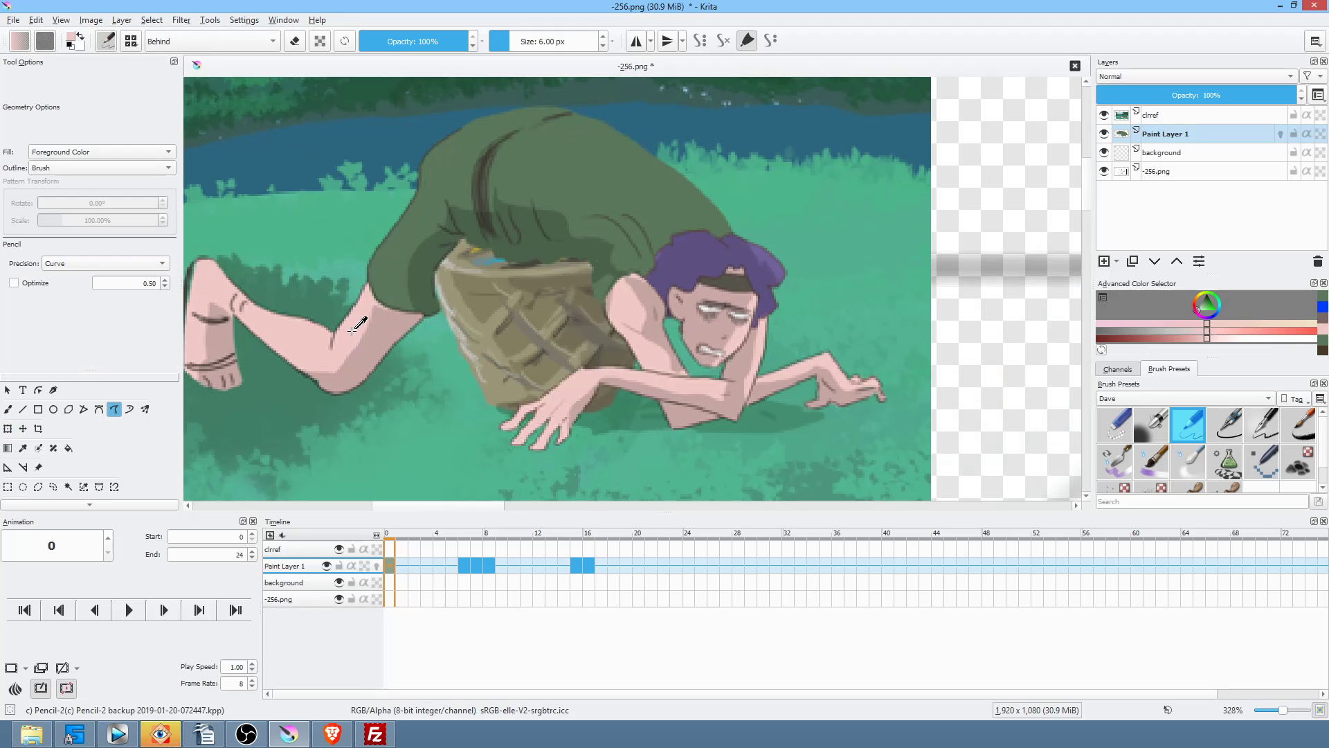
Step: Draw two pink legs behind the green shirt on frame 0 and begin the left arm outline
scroll(676, 313, "down", 5)
left_click_drag(826, 376, 590, 238)
left_click_drag(722, 357, 701, 291)
left_click_drag(962, 398, 774, 243)
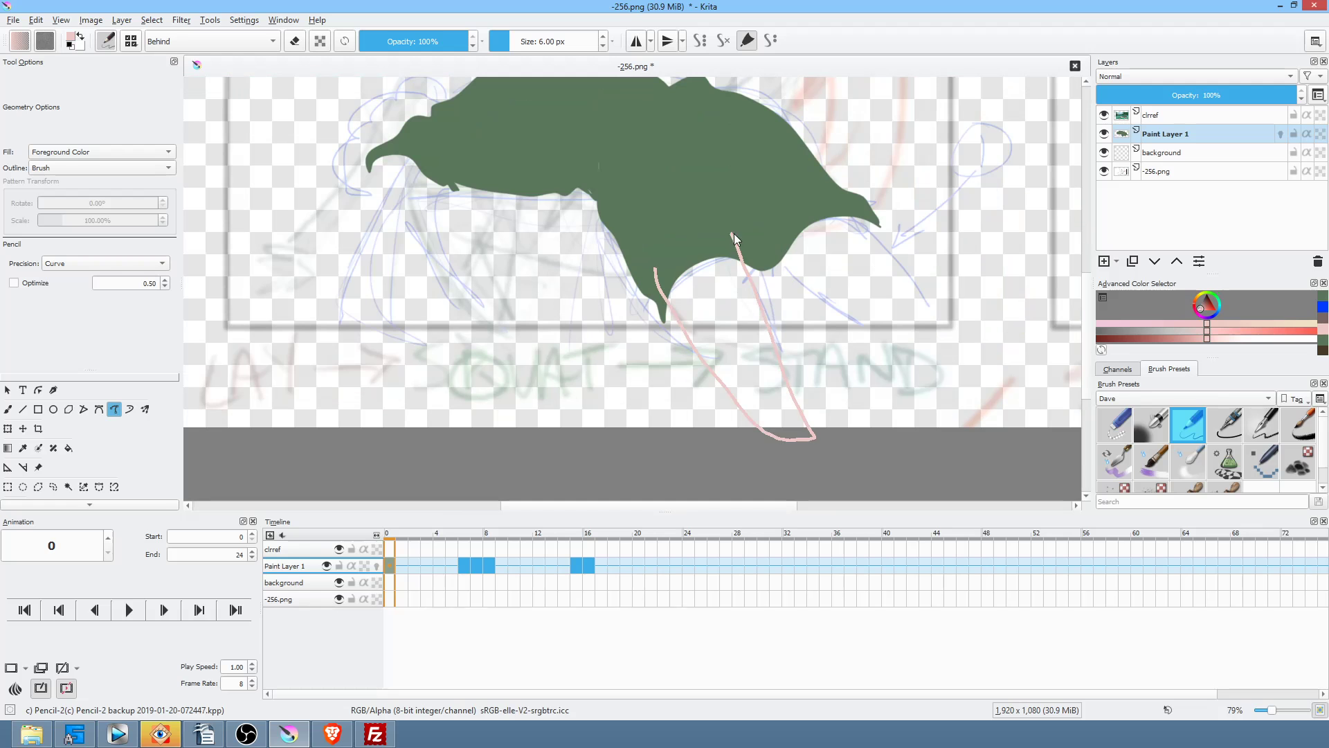
left_click_drag(734, 233, 735, 233)
left_click_drag(903, 364, 781, 445)
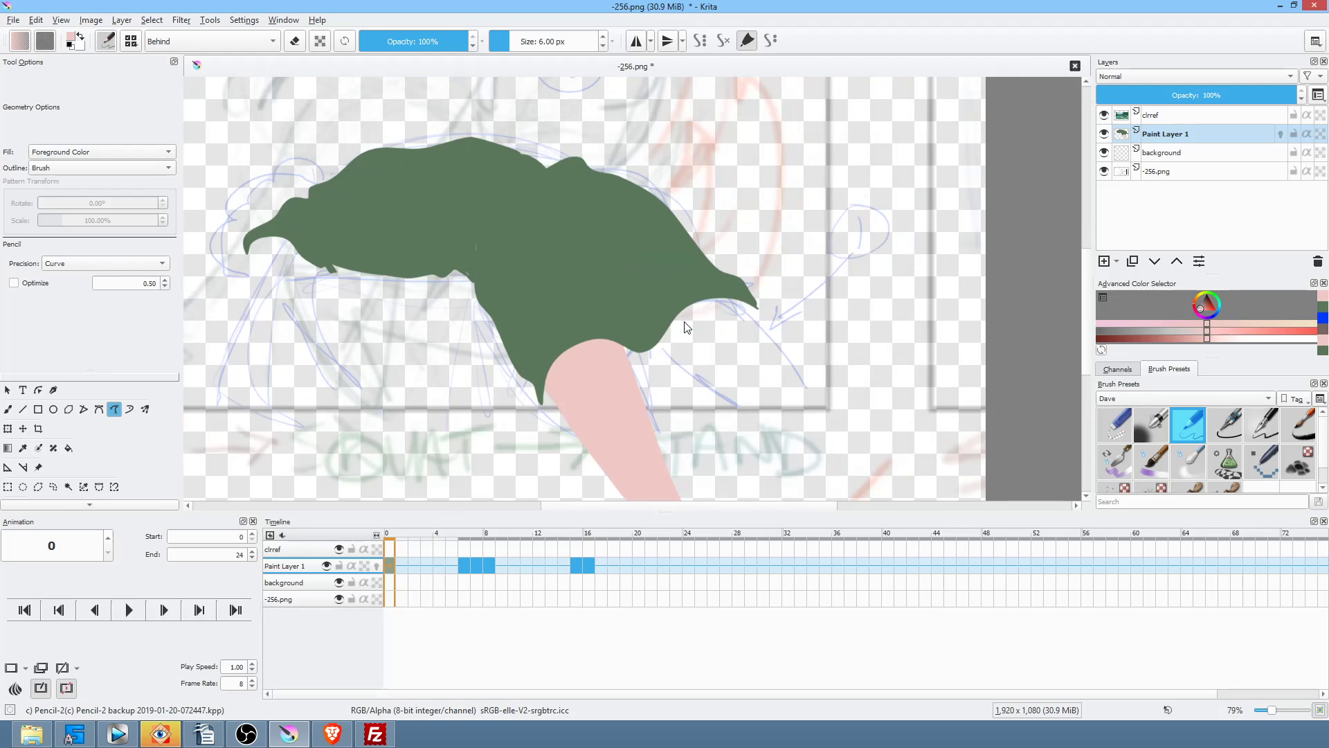
scroll(779, 380, "down", 4)
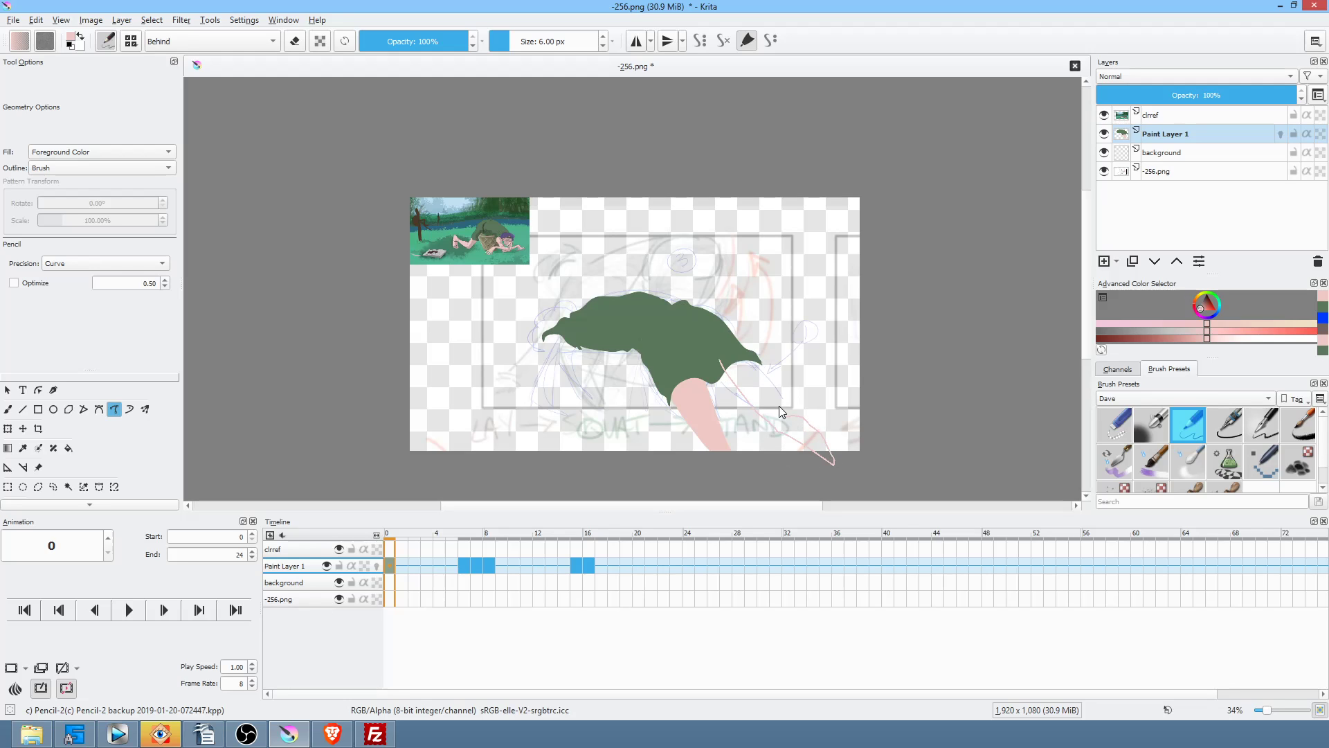
left_click_drag(760, 374, 753, 348)
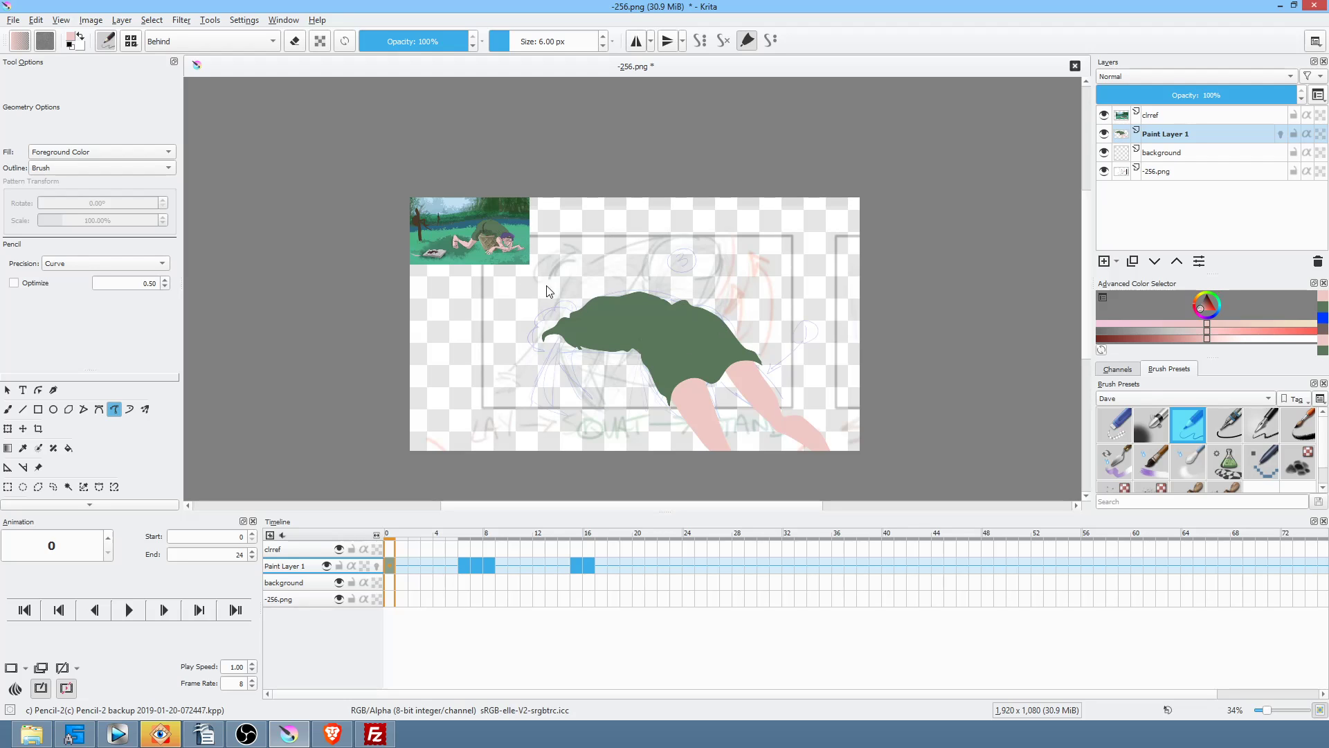
mouse_move(558, 330)
left_mouse_down()
mouse_move(543, 346)
mouse_move(554, 370)
left_mouse_up()
left_click_drag(565, 358, 582, 323)
Step: Widen the pink arm at the shirt's left end and fill its white gap
scroll(613, 363, "up", 5)
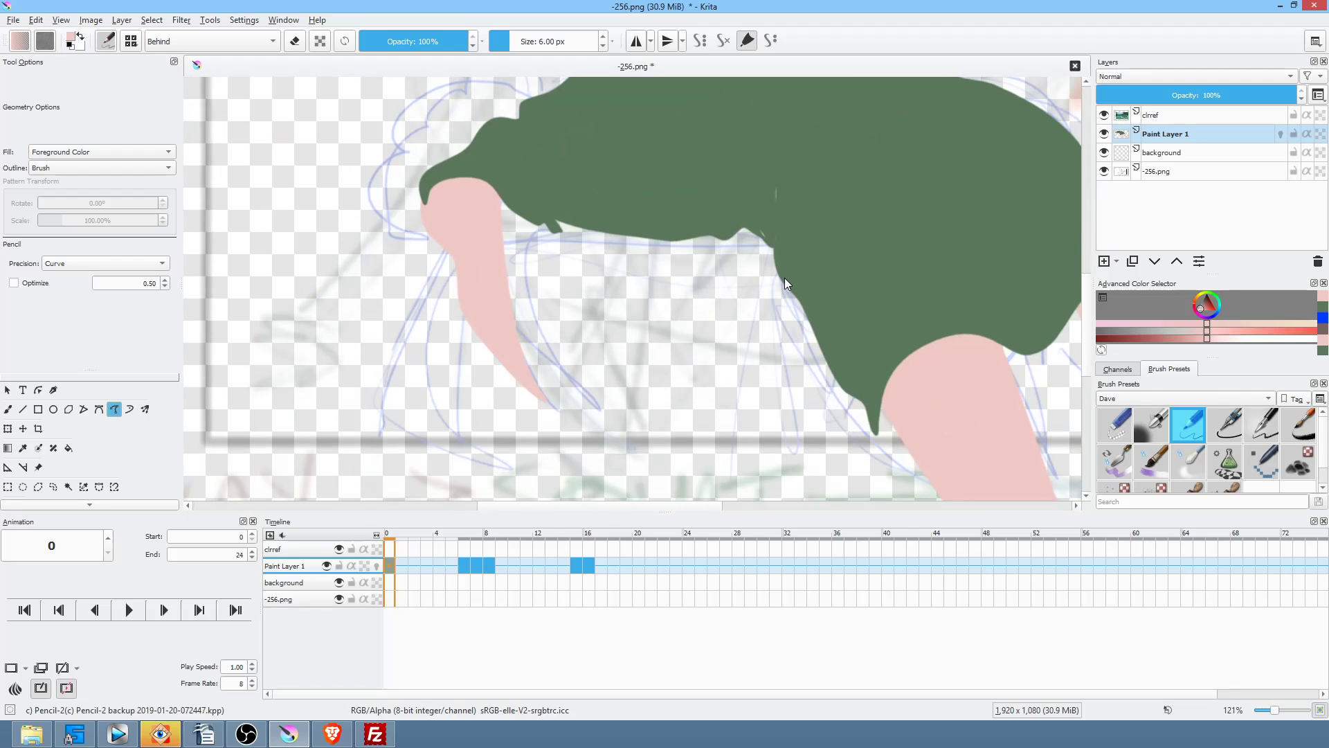
left_click_drag(699, 383, 845, 376)
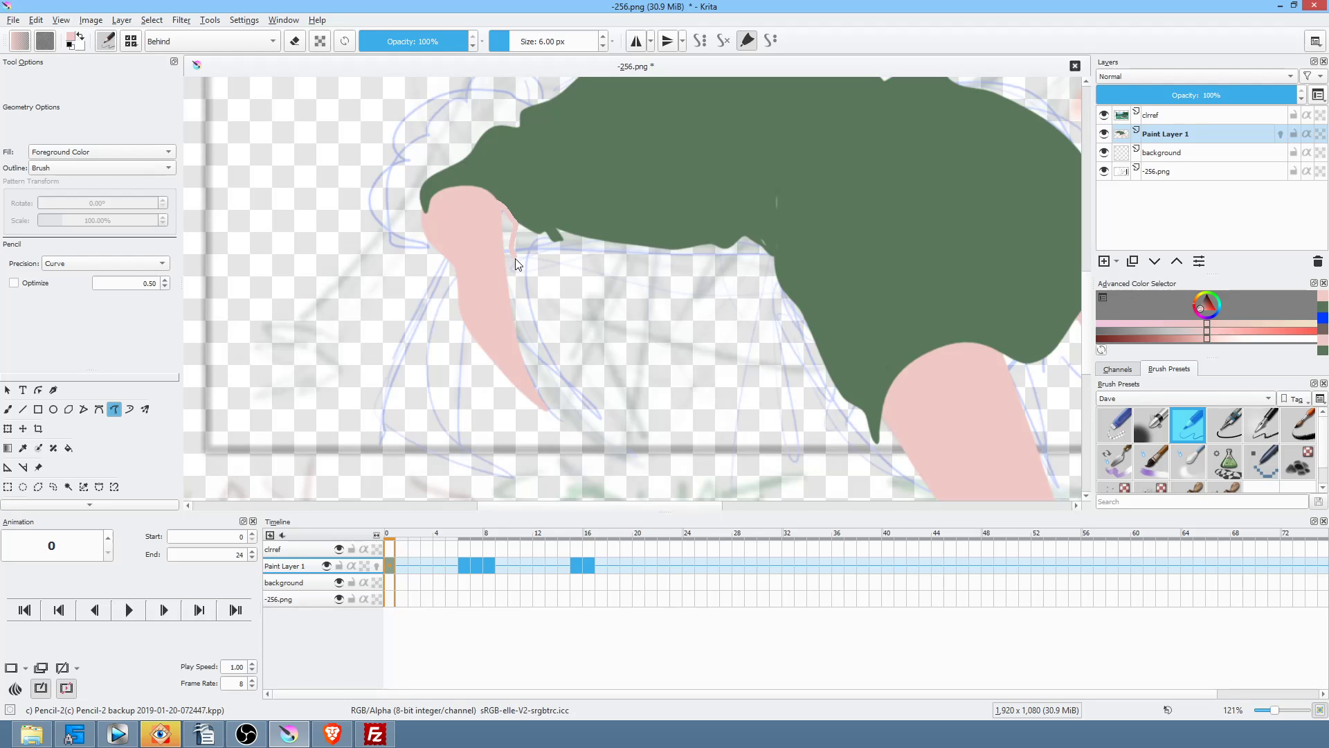
left_click_drag(547, 414, 546, 409)
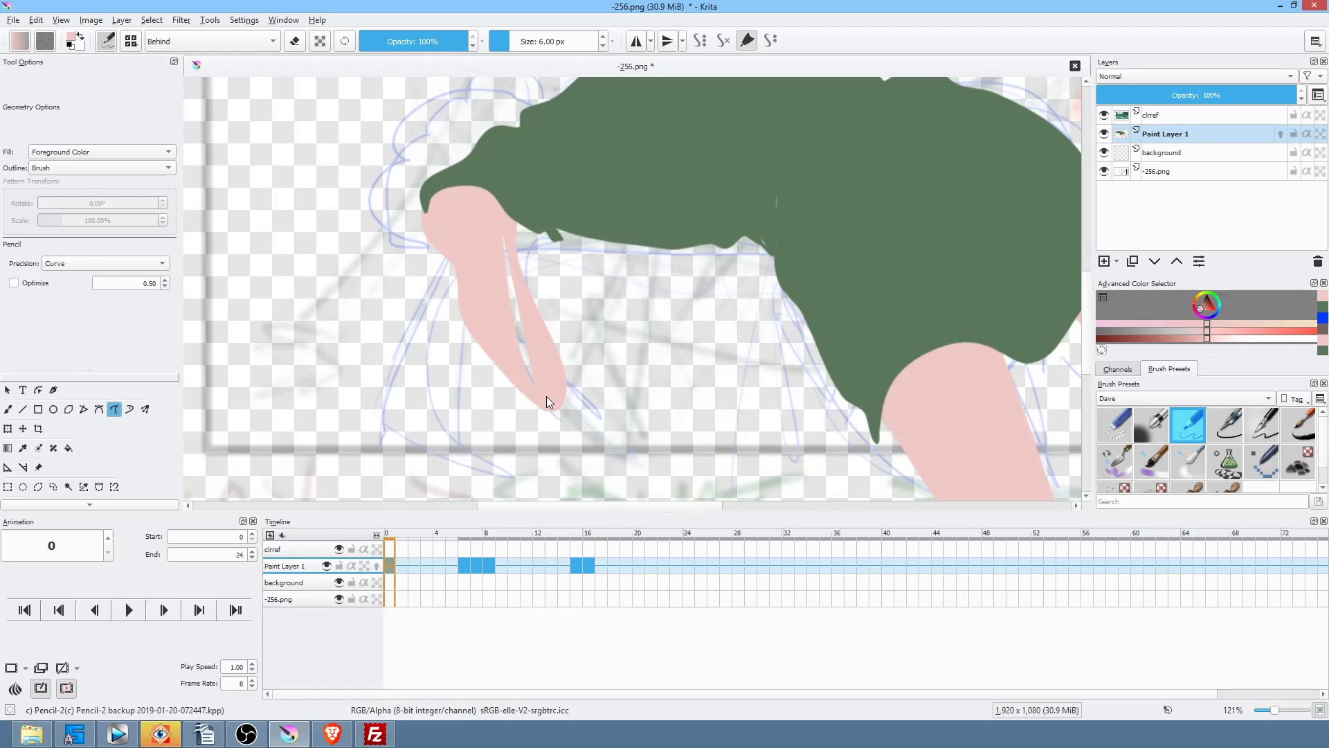
left_click_drag(534, 347, 496, 233)
Step: Draw a pink hand with fingers at the arm's lower-left end
scroll(517, 380, "down", 4)
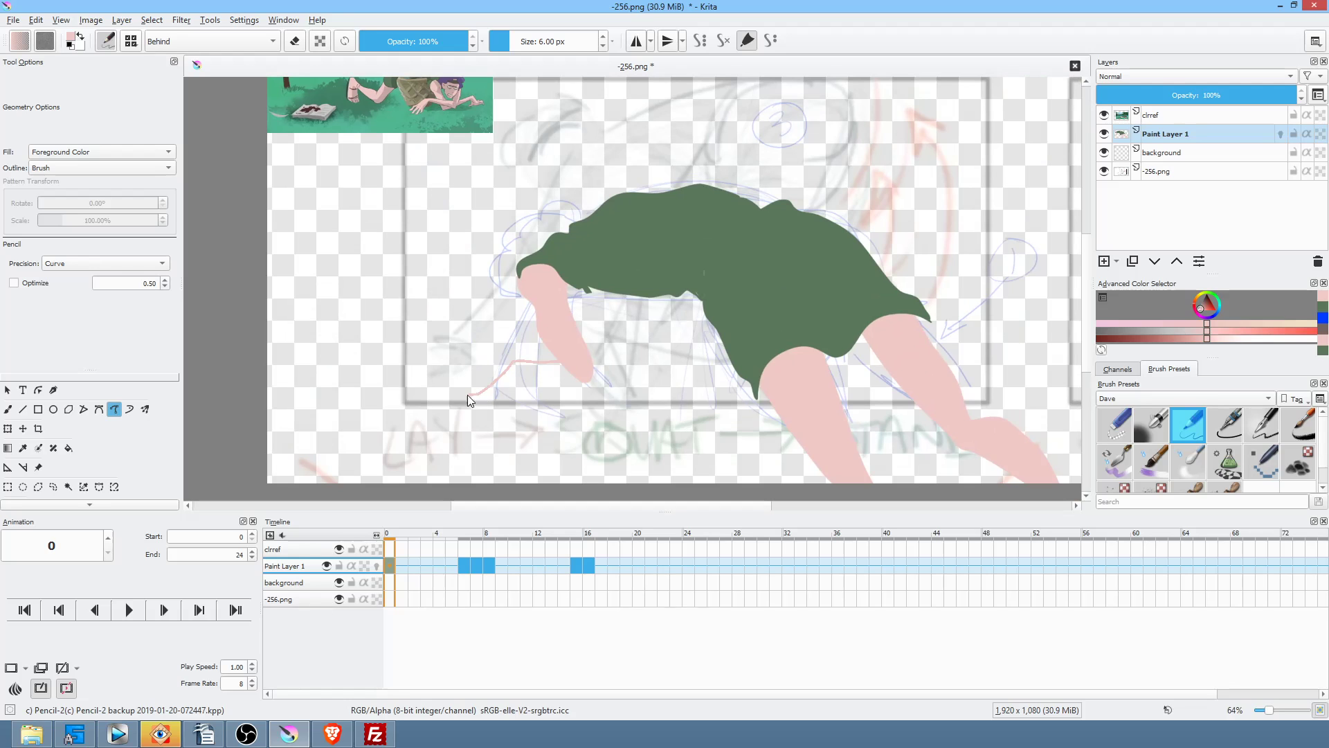
mouse_move(448, 417)
left_mouse_down()
mouse_move(519, 405)
mouse_move(530, 380)
left_mouse_up()
mouse_move(513, 412)
left_mouse_down()
mouse_move(504, 419)
mouse_move(501, 400)
left_mouse_up()
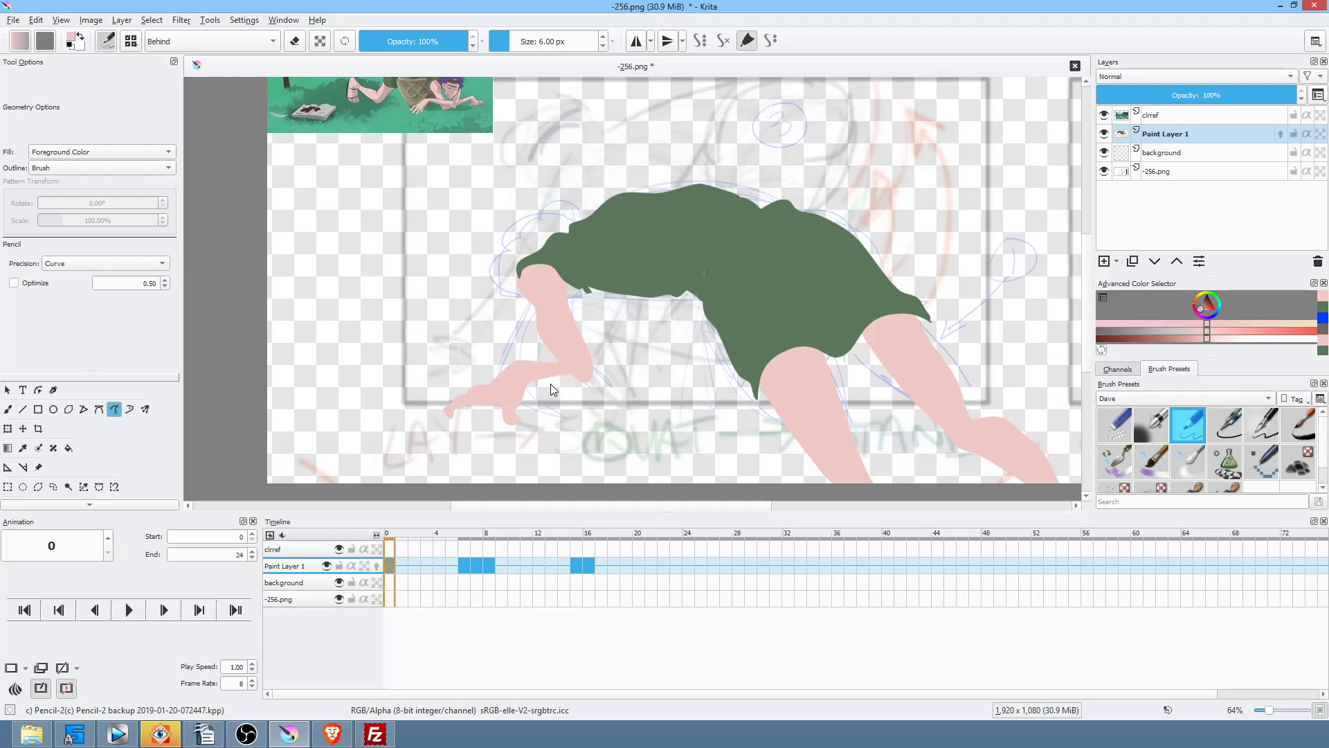
left_click_drag(553, 380, 583, 379)
left_click_drag(692, 333, 644, 391)
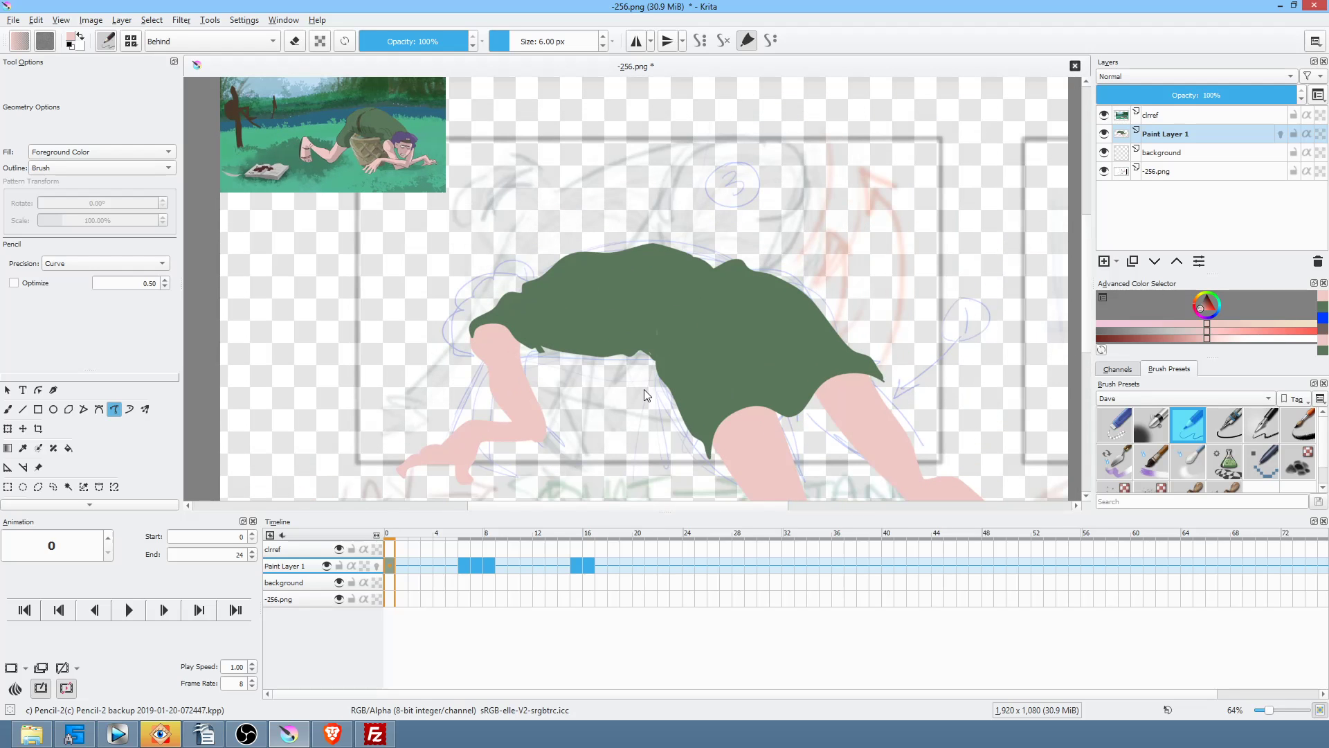
Step: Compare frames 0 and 6, then display frame 8's bare green shirt on Paint Layer 1
left_click(464, 566)
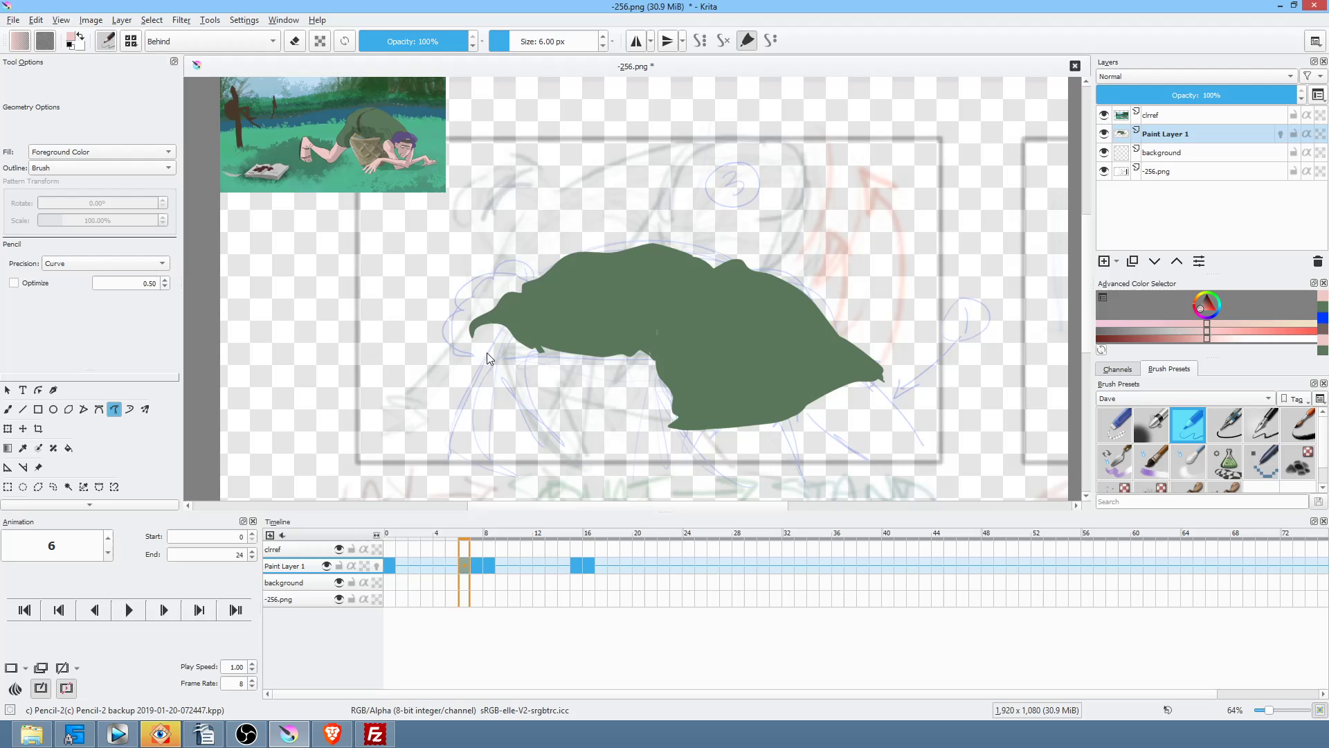
left_click(392, 568)
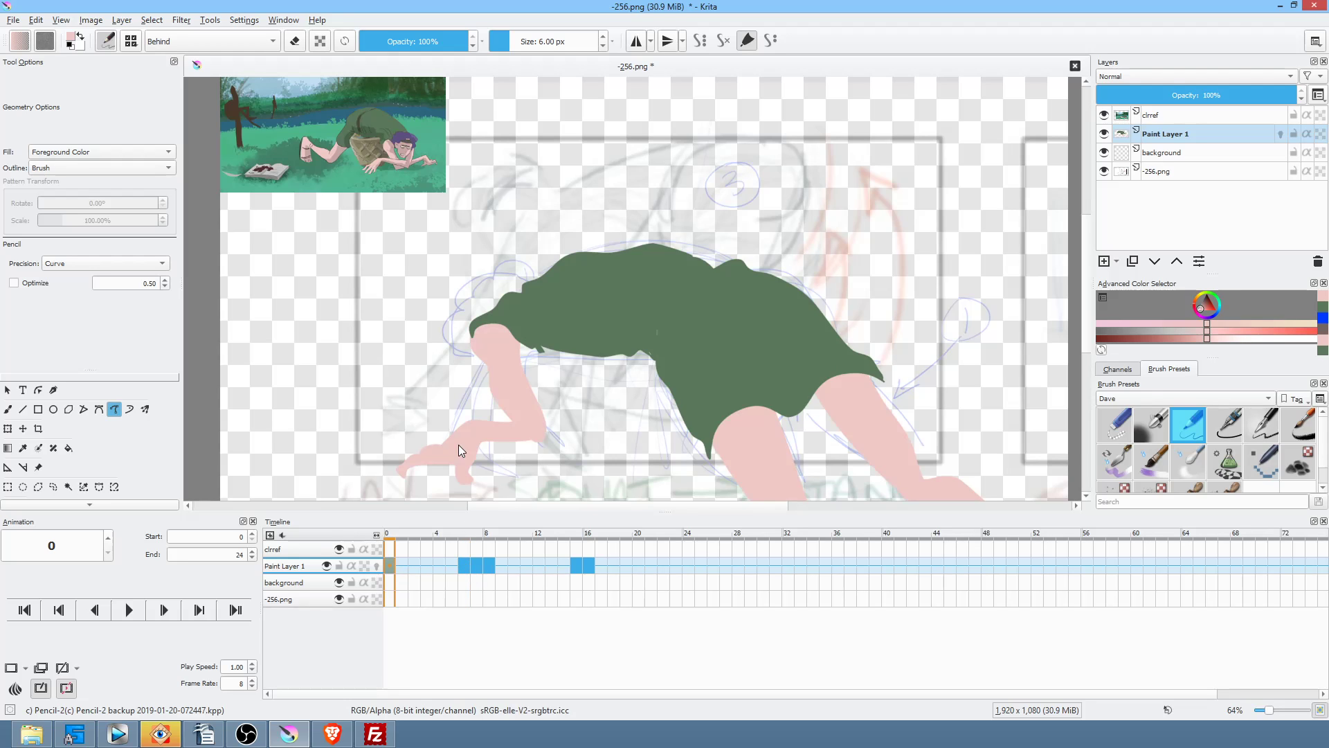
left_click(468, 568)
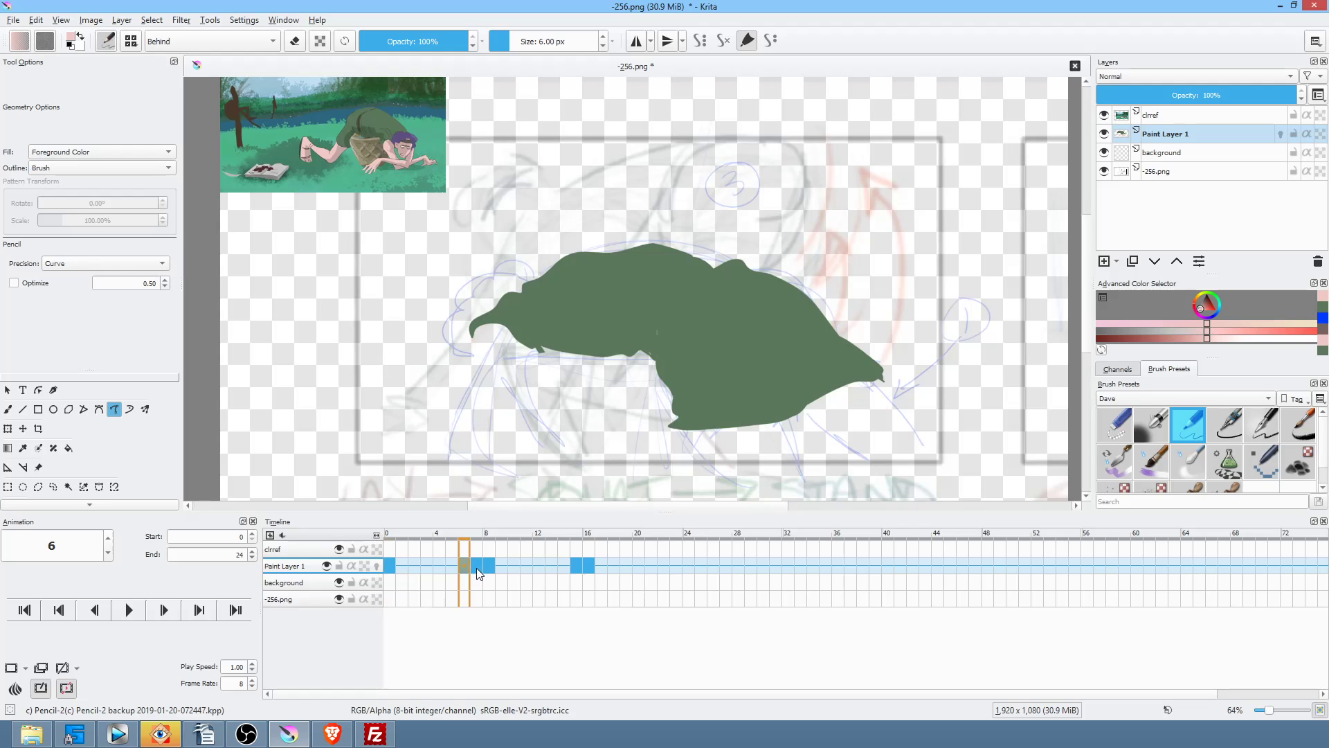
left_click(390, 567)
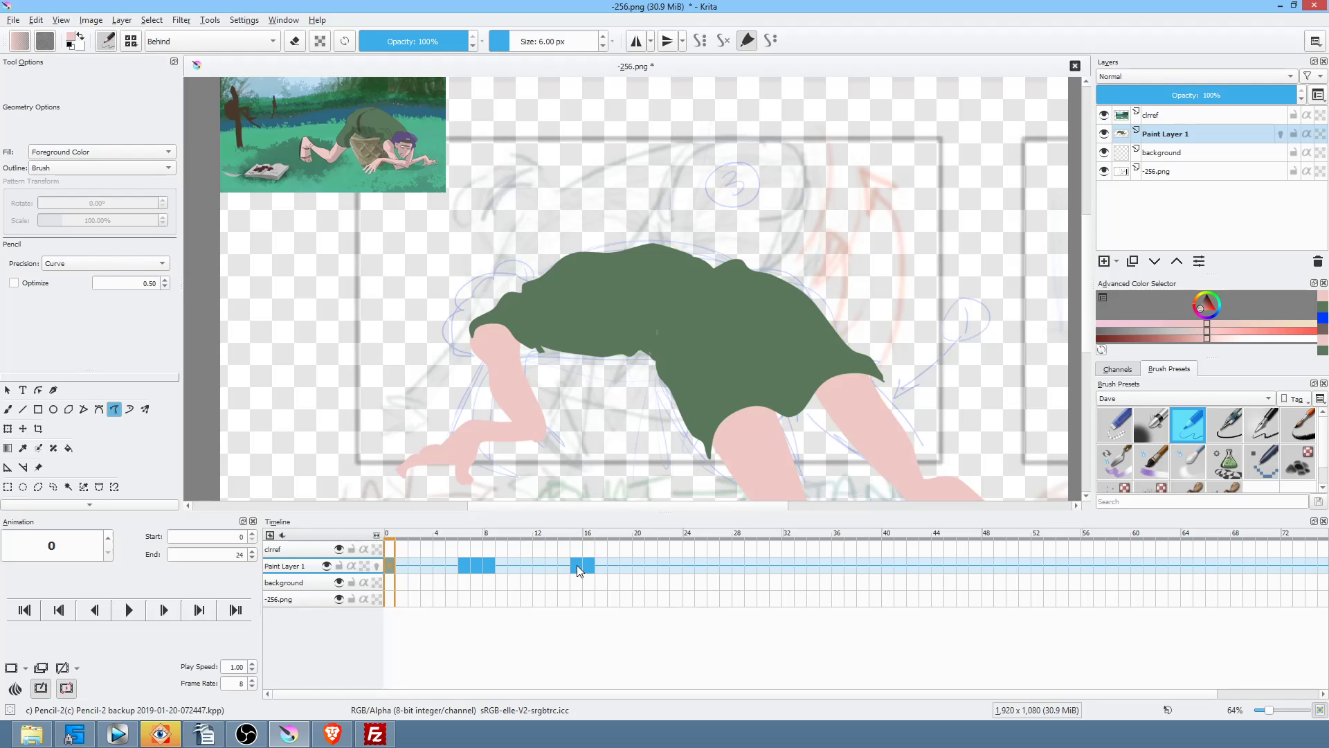
left_click(489, 565)
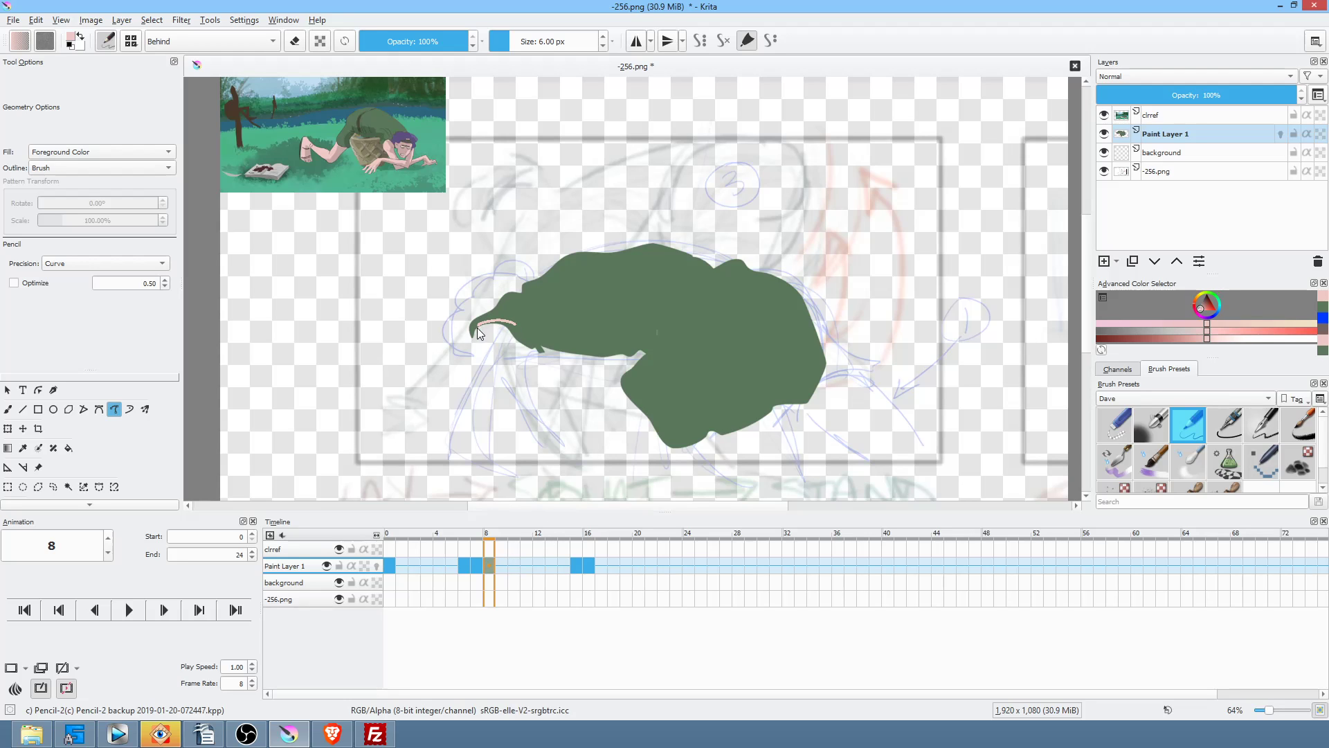
Step: On frame 8, draw a solid pink arm going left from the shirt and bending down, checking frame 6
mouse_move(467, 341)
left_mouse_down()
mouse_move(494, 354)
mouse_move(529, 339)
left_mouse_up()
mouse_move(424, 351)
left_mouse_down()
mouse_move(378, 367)
mouse_move(398, 386)
mouse_move(458, 382)
mouse_move(527, 344)
left_mouse_up()
left_click_drag(719, 294, 750, 222)
mouse_move(412, 297)
left_mouse_down()
mouse_move(442, 400)
mouse_move(461, 417)
left_mouse_up()
left_click_drag(450, 314, 450, 305)
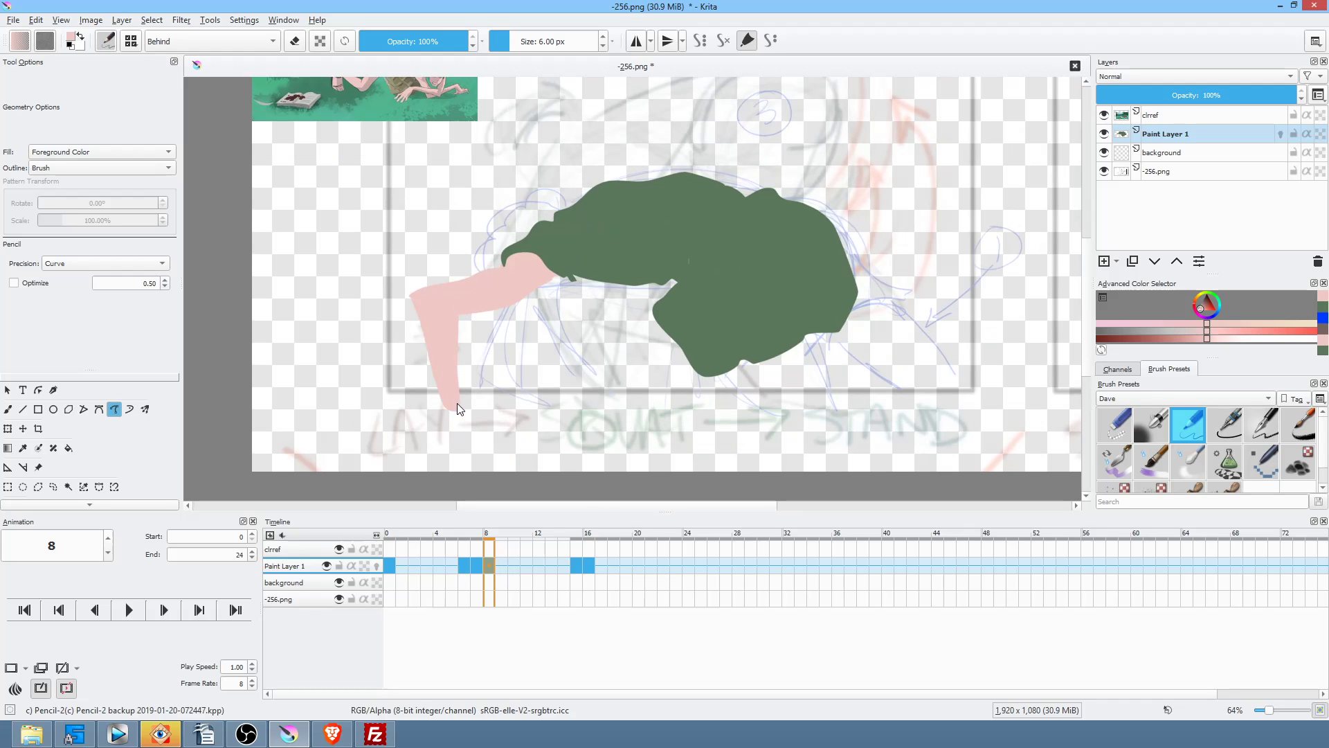
key("Left")
key("Left")
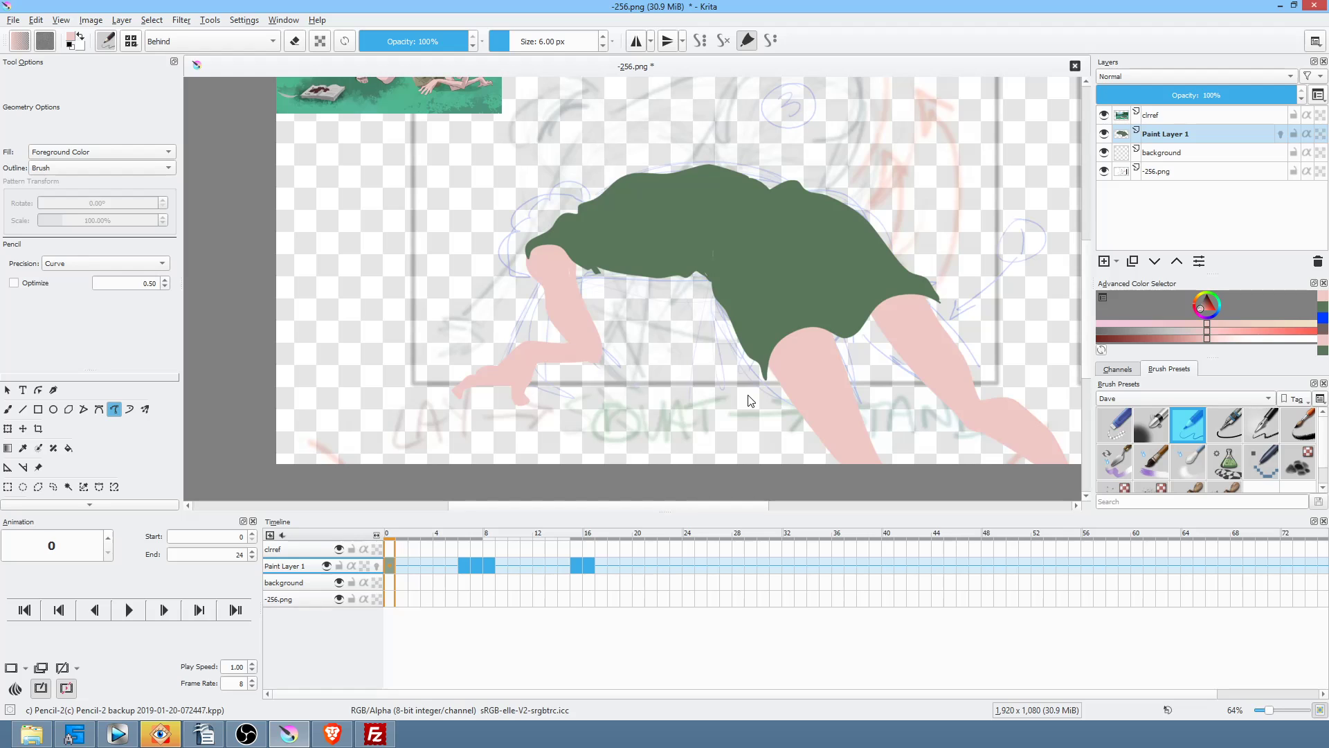
key("Right")
key("Right")
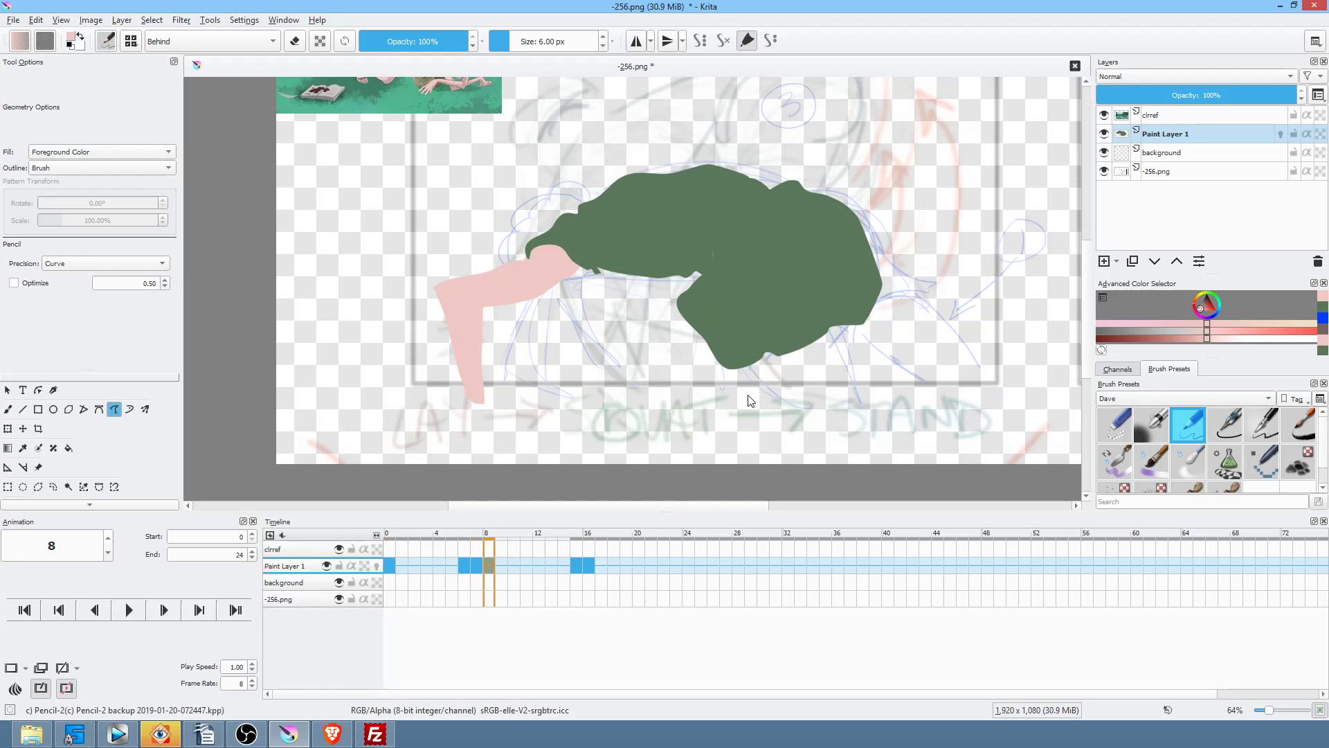
Step: Draw a filled pink arm angling down-left on frame 7, comparing it with frames 6 and 8
key("Left")
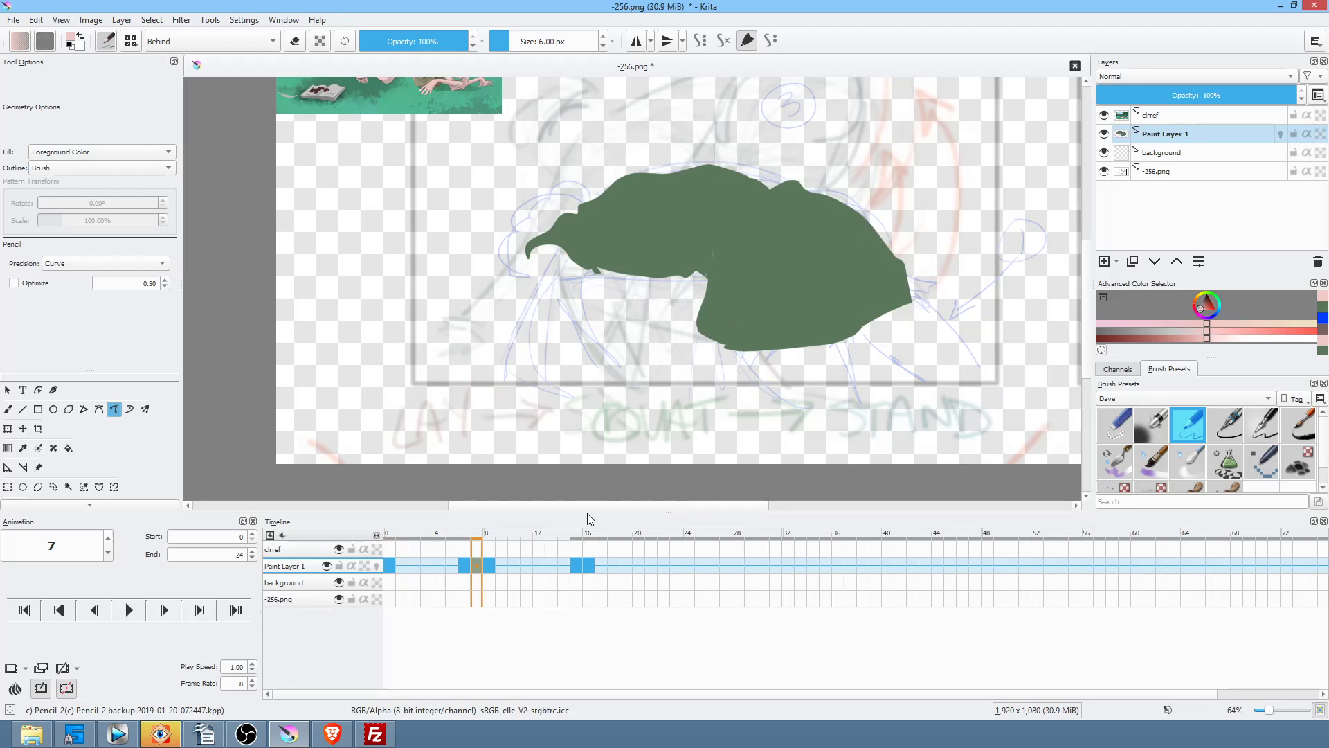
key("Home")
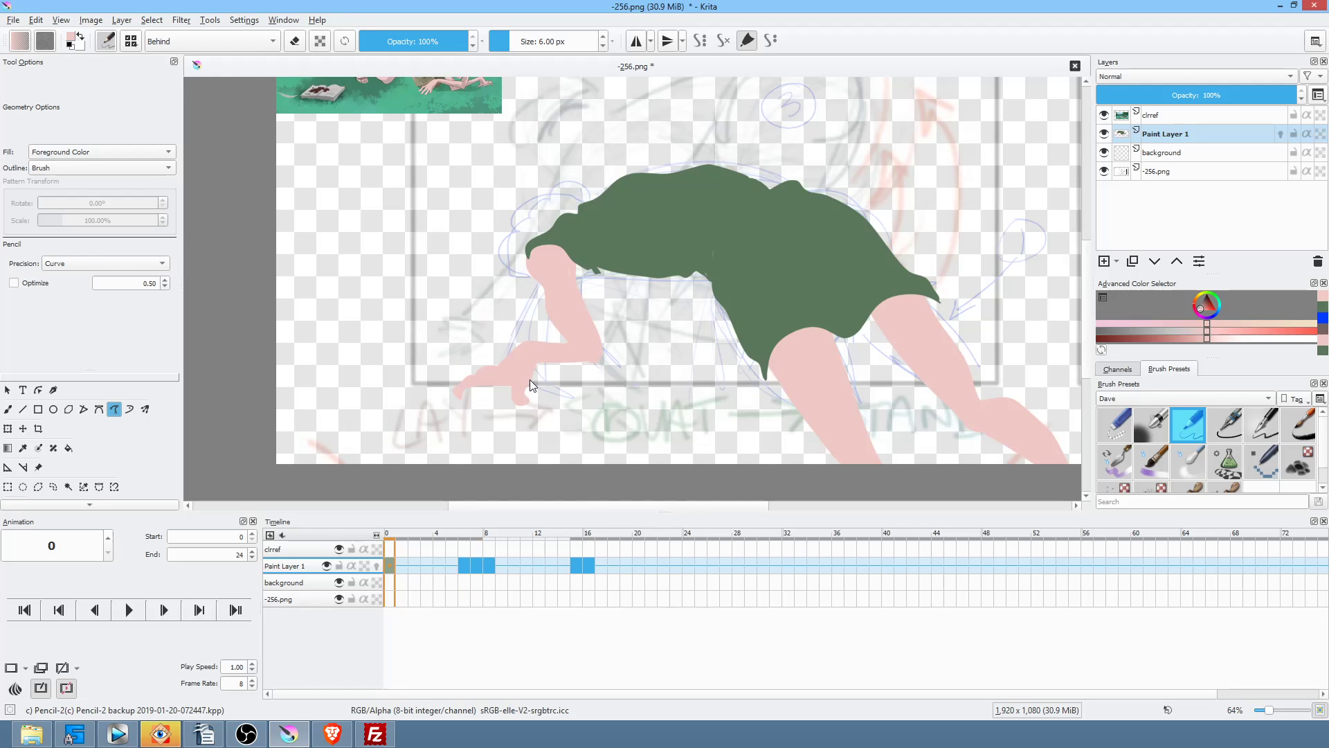
key("Right")
key("Right")
key("Right")
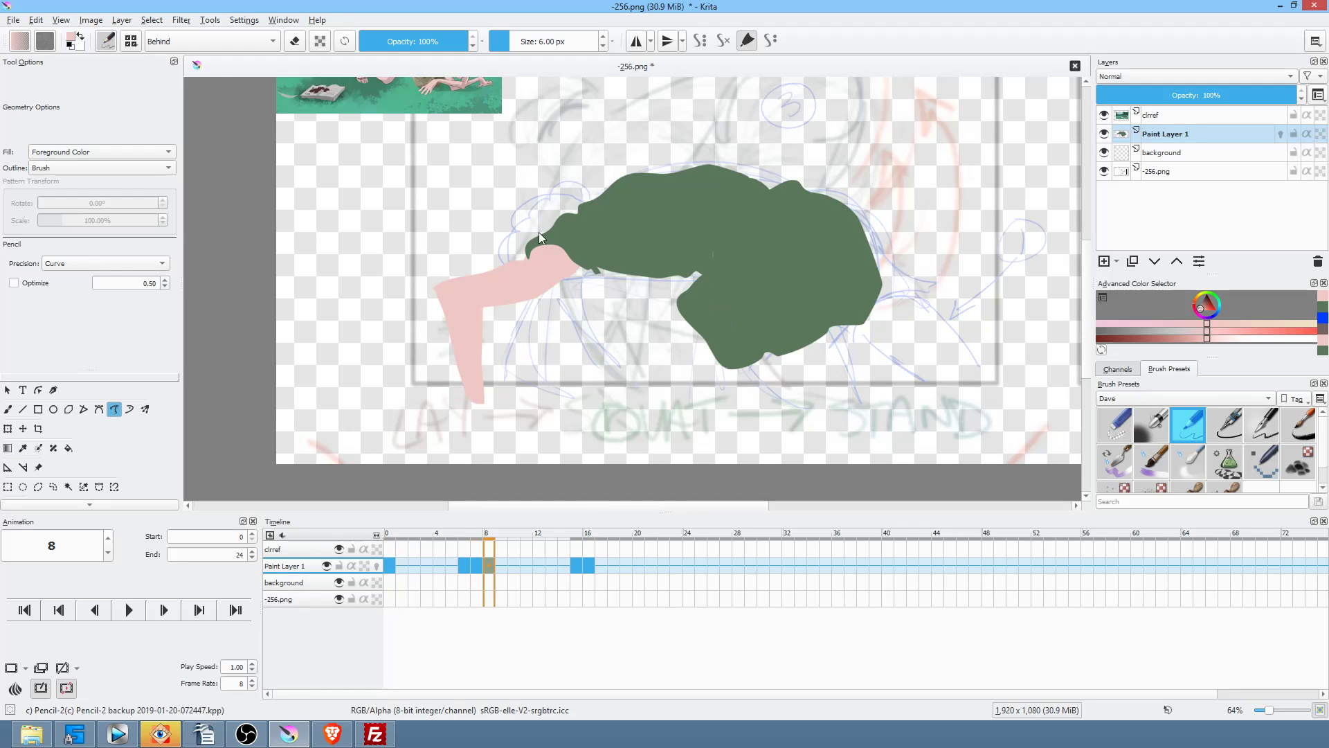
key("Left")
left_click_drag(522, 275, 471, 396)
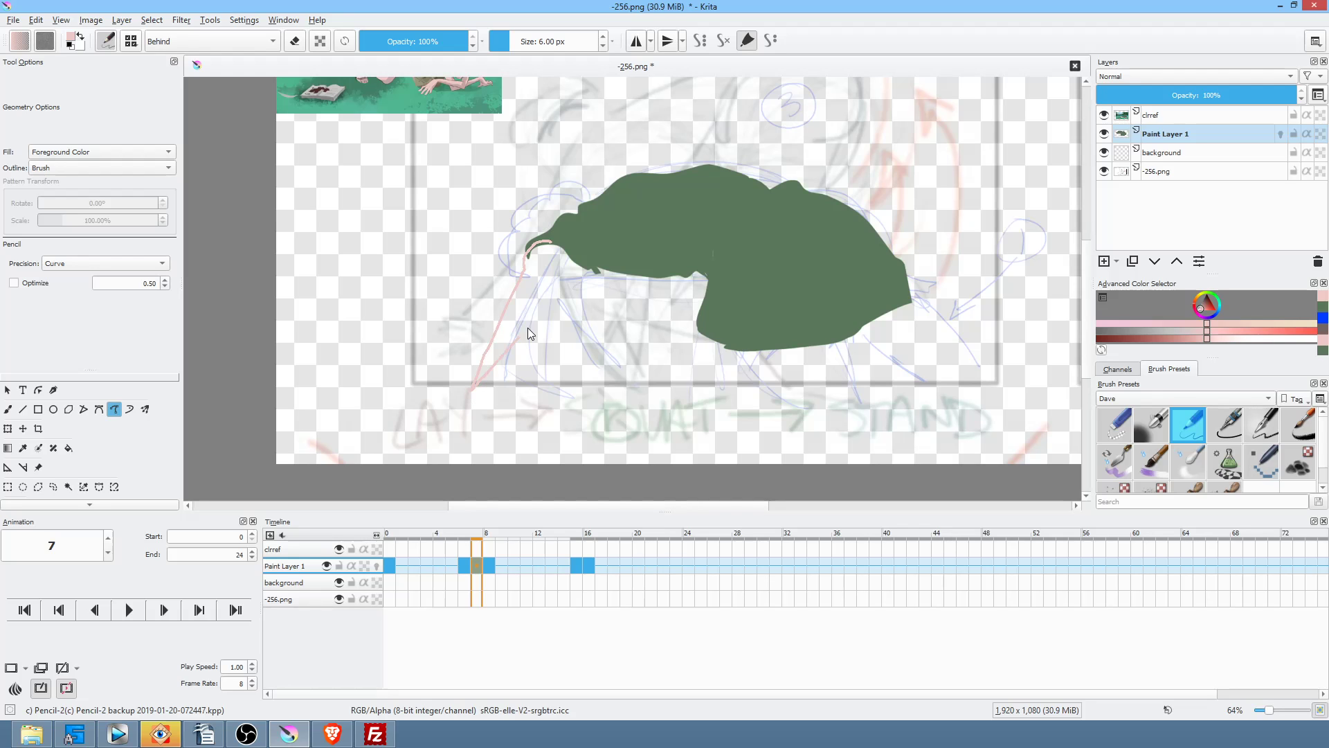
left_click_drag(576, 262, 569, 234)
key("Left")
key("Left")
key("Right")
key("Right")
key("Right")
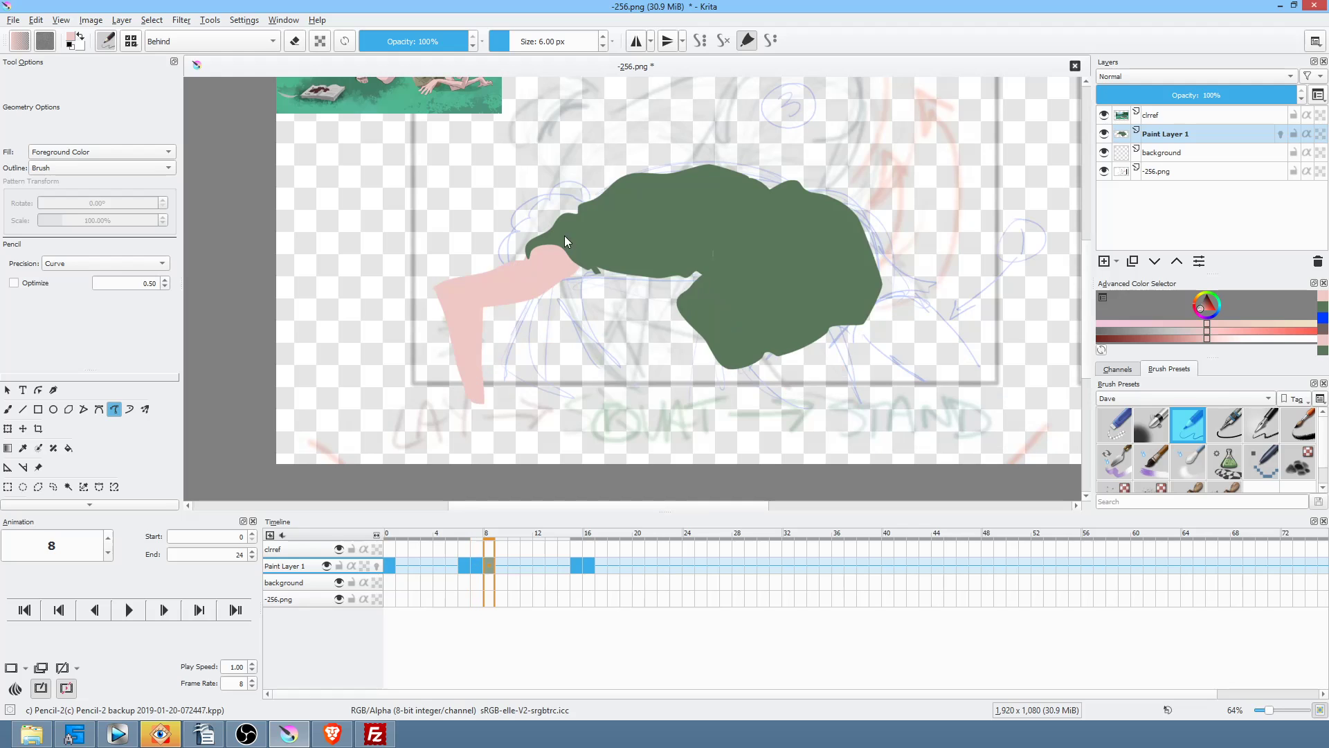
key("Left")
key("Right")
key("Left")
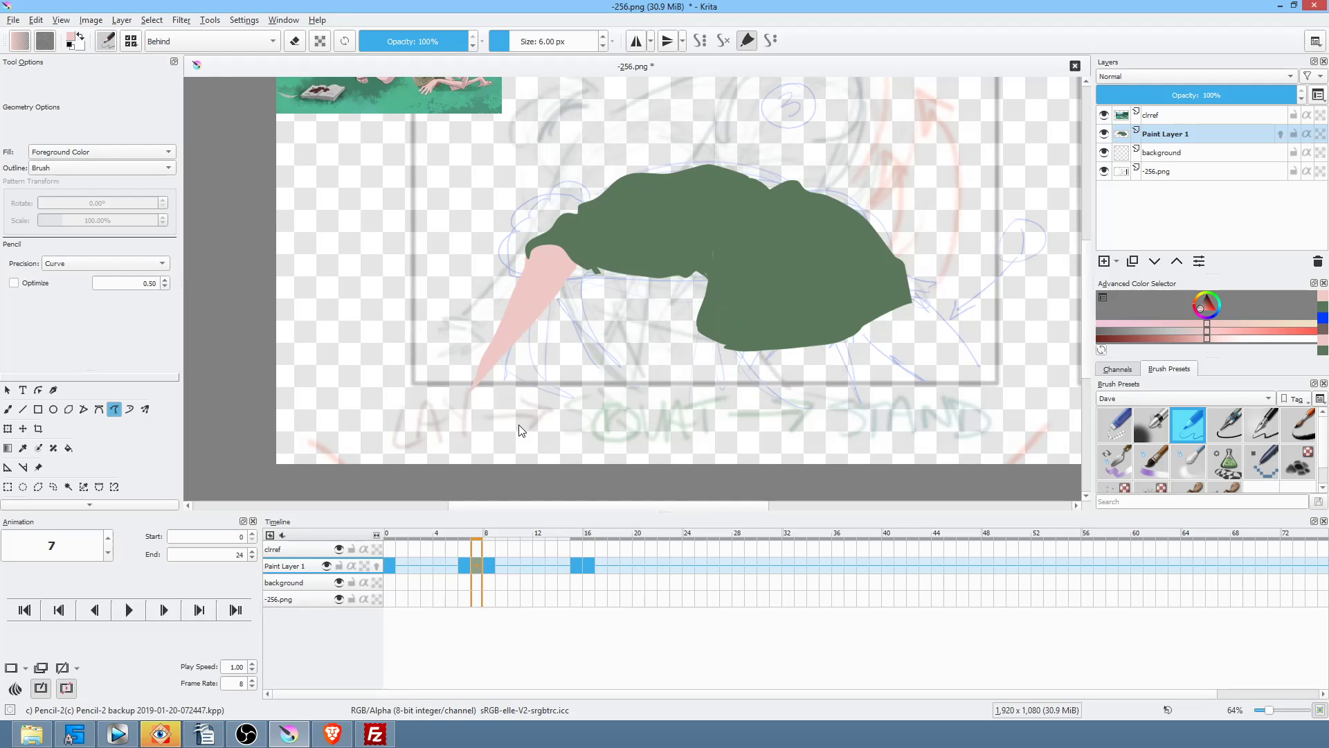
left_click(488, 563)
left_click(479, 567)
Step: Draw a straight solid pink arm on frame 6, checking it against frame 0
left_click(461, 569)
left_click(475, 566)
left_click(484, 566)
left_click(472, 567)
left_click(463, 567)
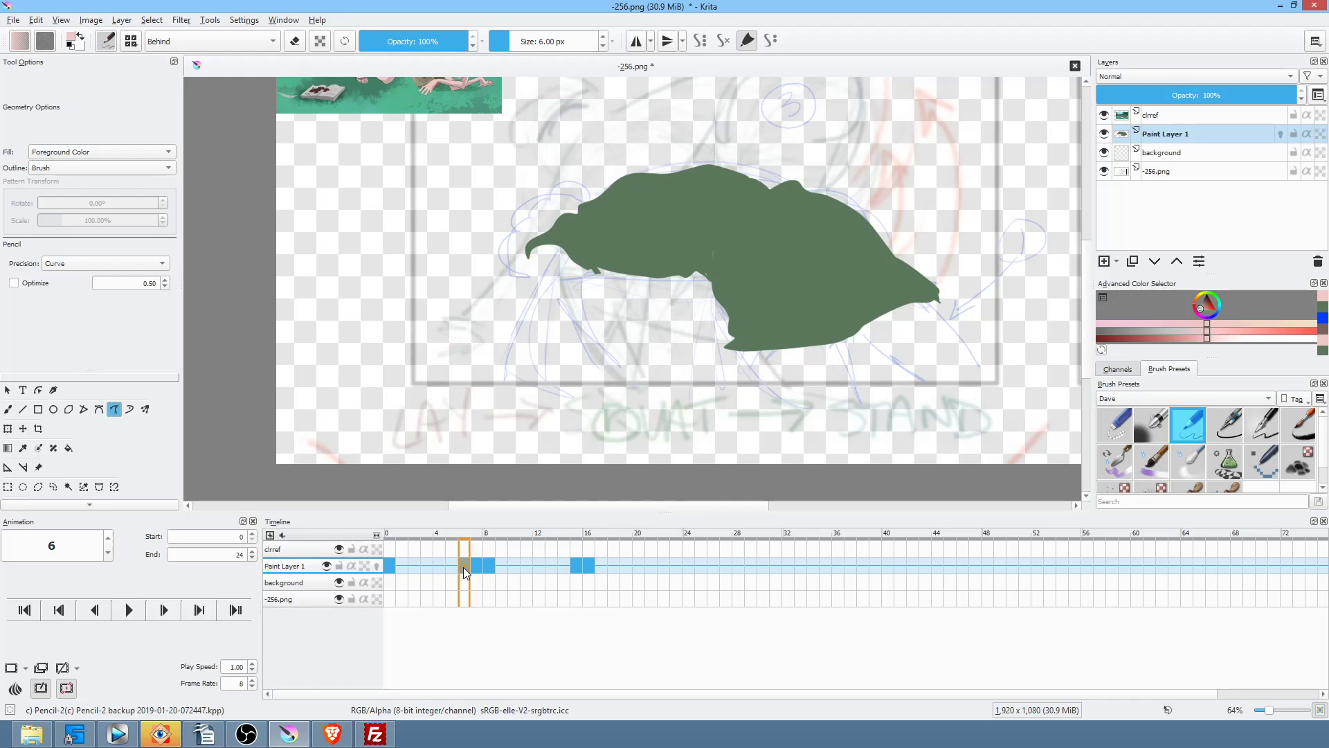
key("Home")
key("Right")
mouse_move(557, 244)
left_mouse_down()
mouse_move(529, 255)
mouse_move(536, 367)
left_mouse_up()
left_click_drag(566, 238, 568, 237)
key("Home")
key("Right")
Step: Trim the pointed tip of frame 7's pink arm in eraser mode
key("Home")
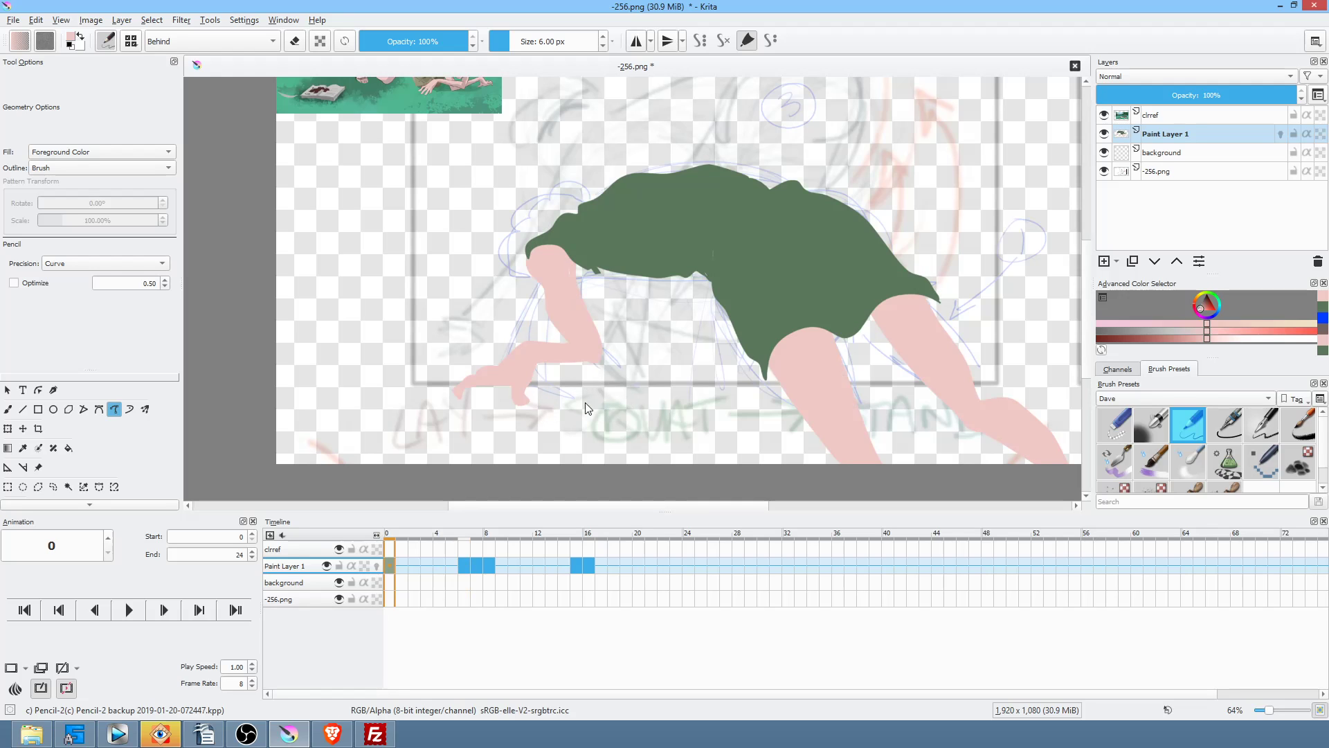
key("Right")
key("Right")
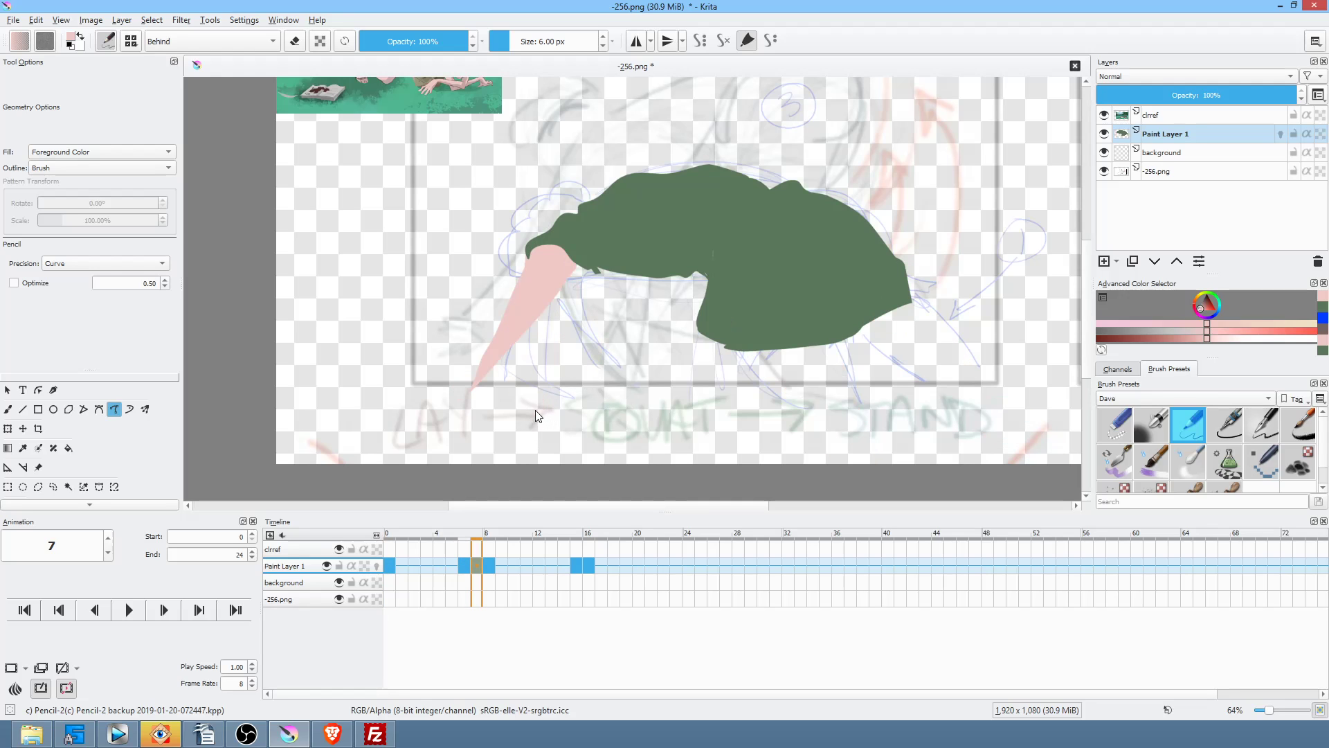
key("Right")
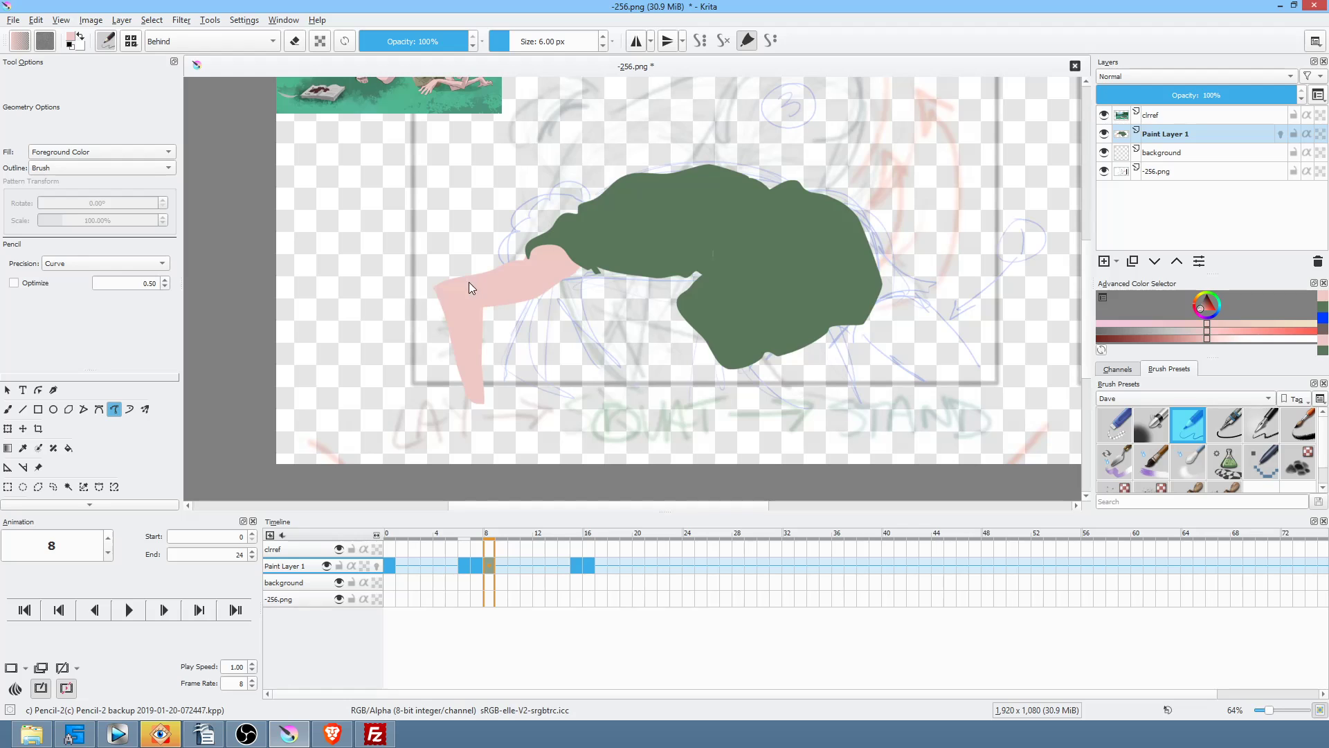
key("Left")
key("e")
mouse_move(495, 382)
left_mouse_down()
mouse_move(538, 446)
mouse_move(510, 387)
left_mouse_up()
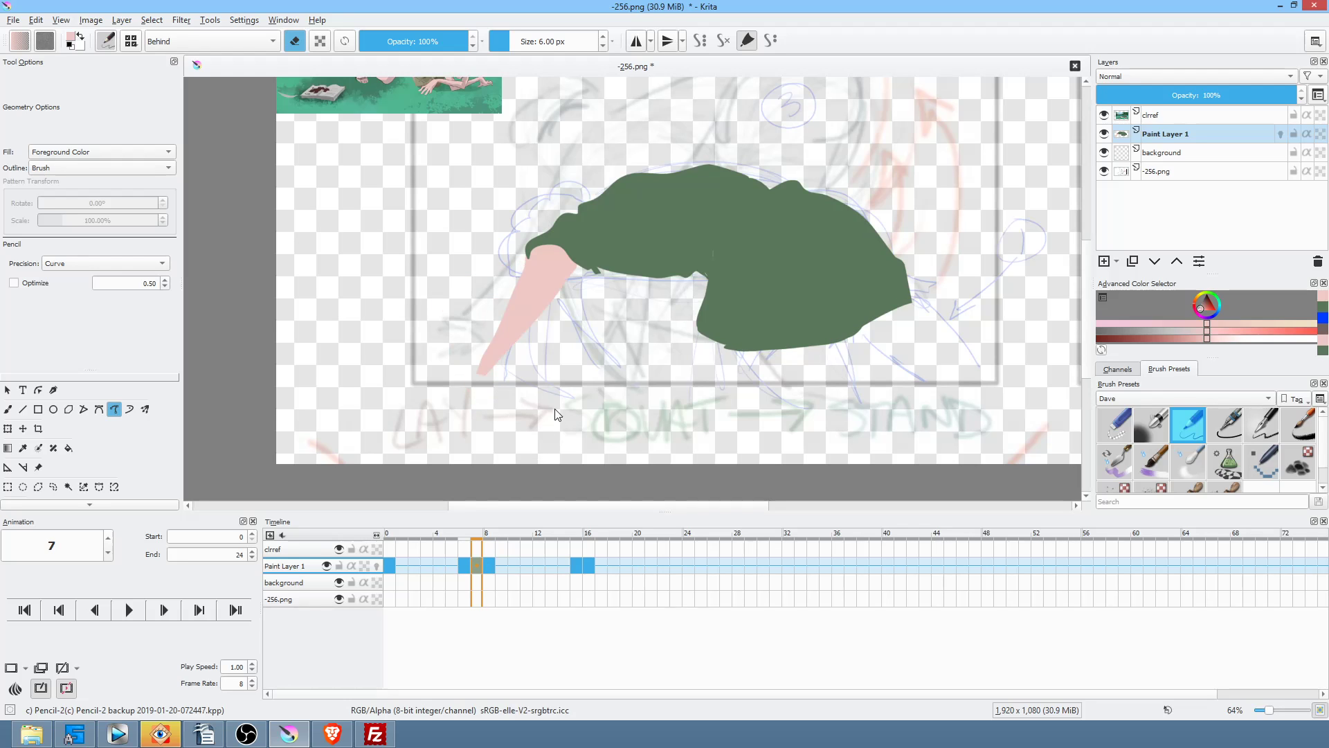
Step: Turn off eraser mode and add a pink forearm bending right on frame 6
key("Left")
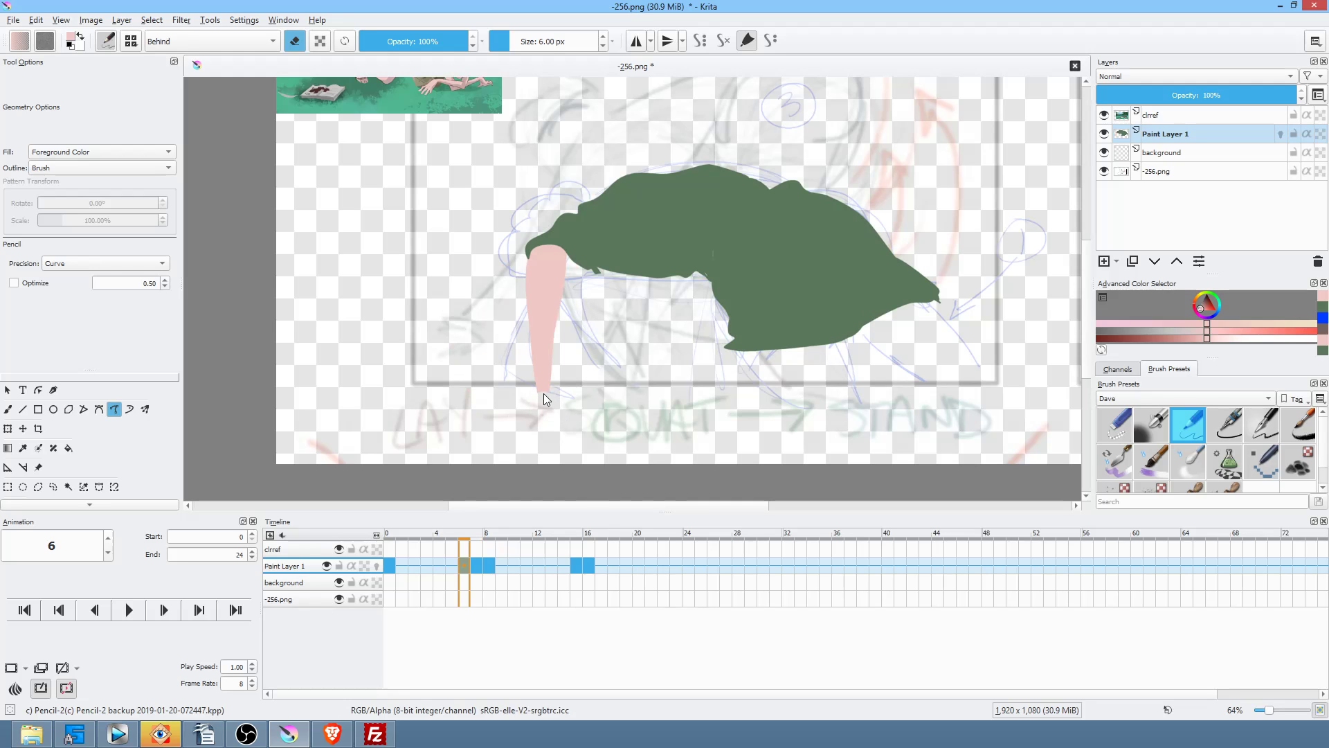
key("e")
left_click_drag(547, 393, 638, 362)
left_click_drag(566, 356, 568, 360)
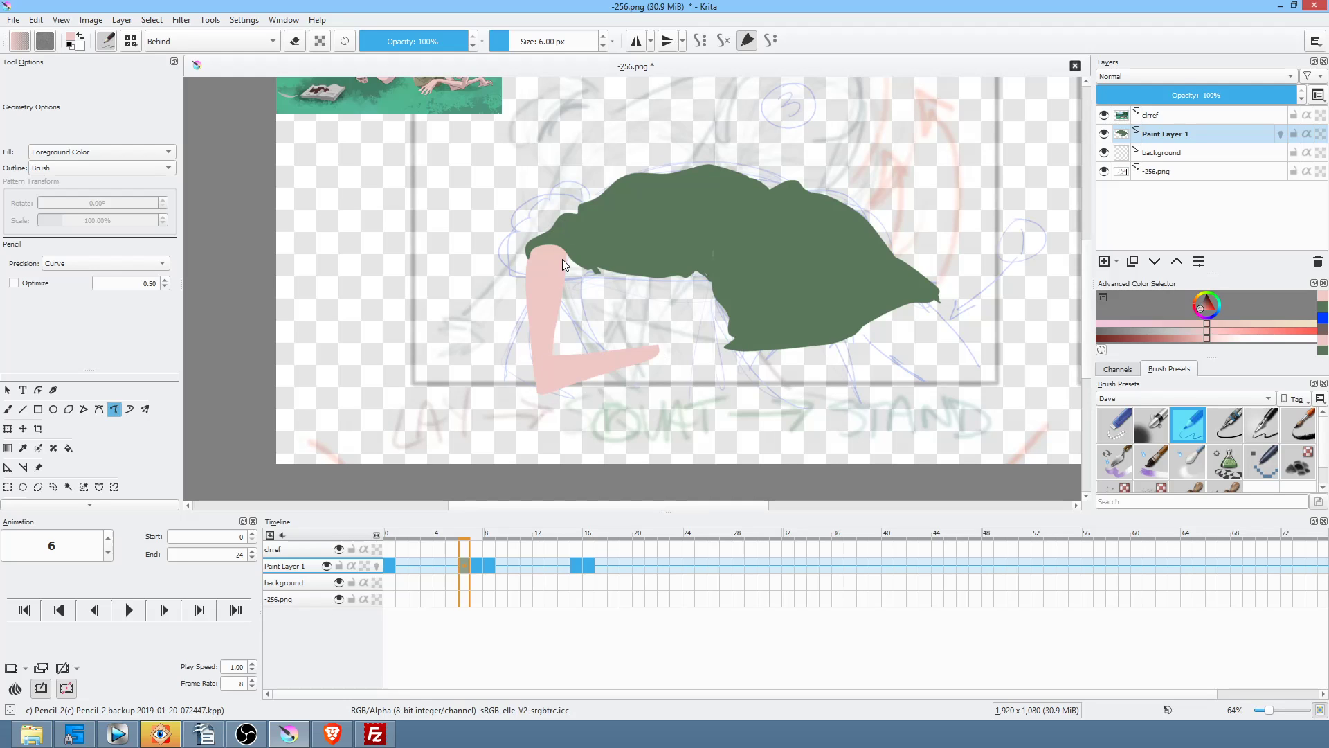
left_click_drag(551, 367, 553, 363)
Step: Add a matching pink forearm beneath the shirt on frame 7
key("Right")
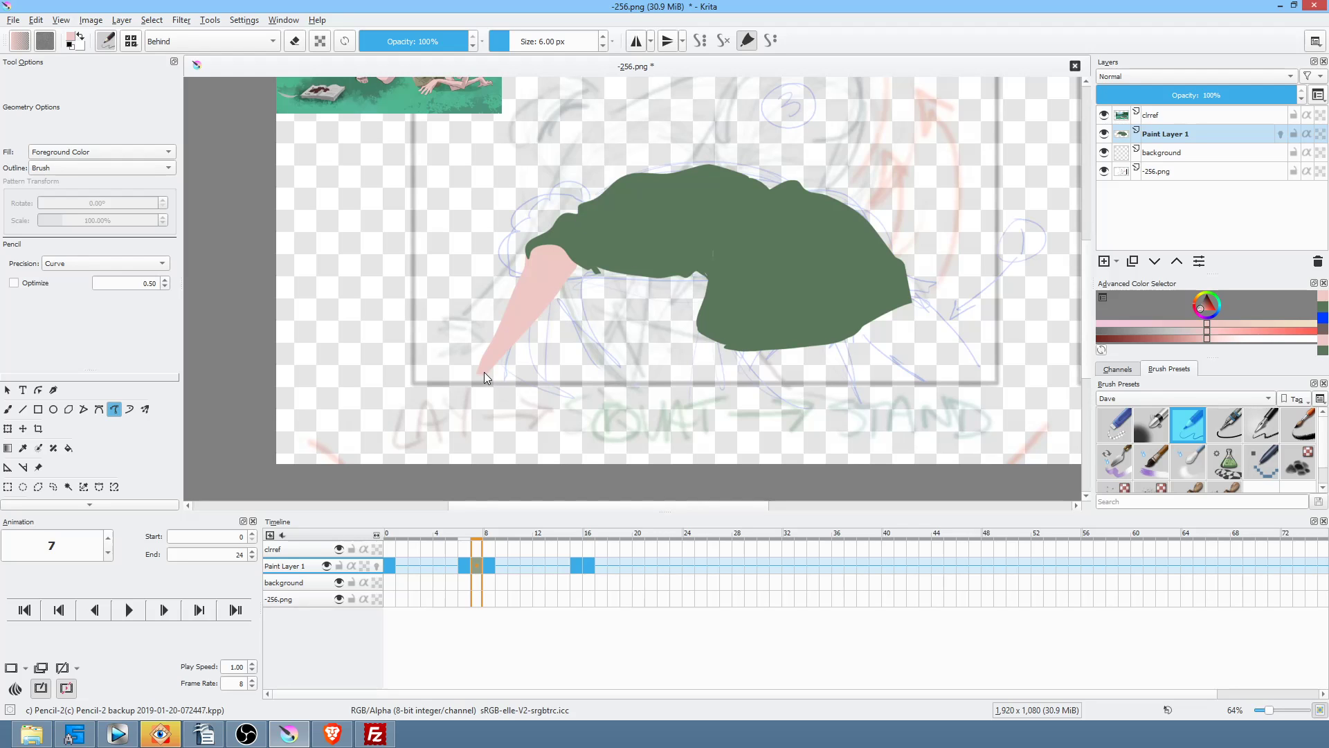
key("Left")
key("Right")
left_click_drag(589, 377, 615, 378)
left_click_drag(506, 348, 495, 352)
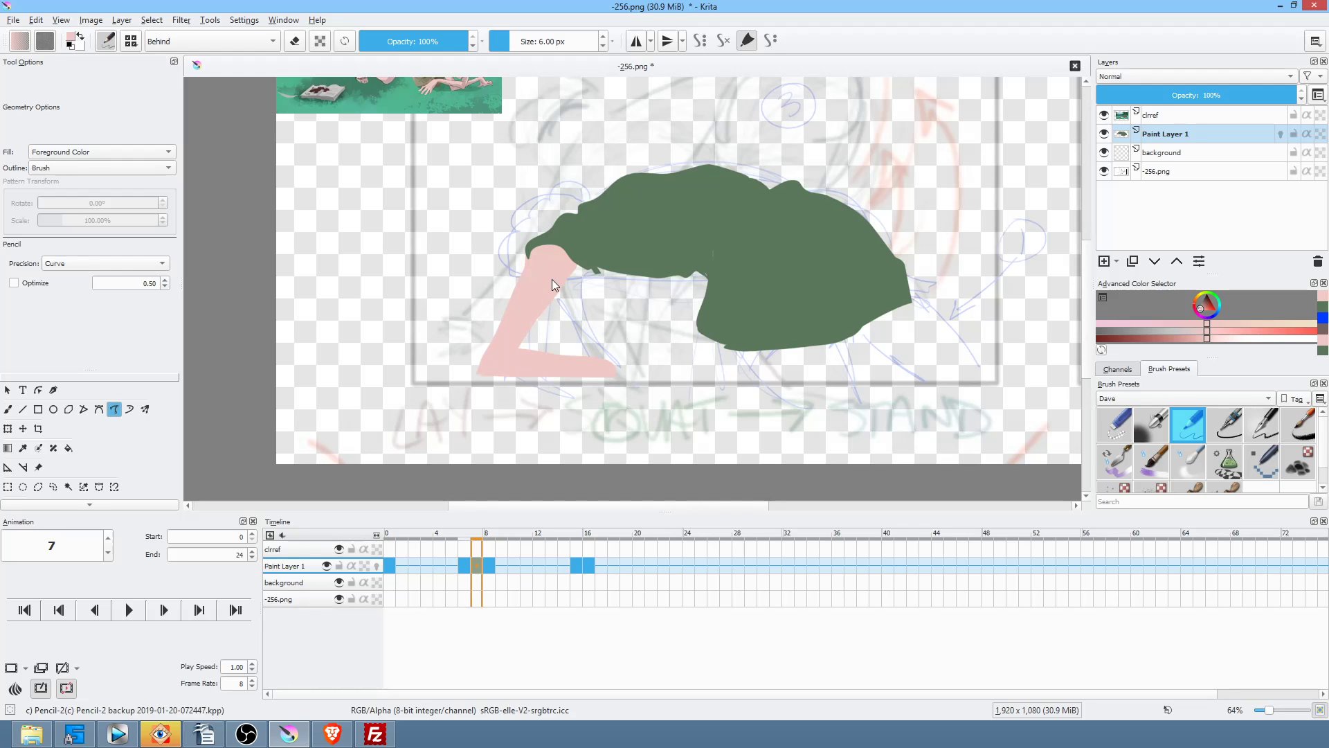
Step: Flip between frames 0, 6, 7 and 8 to review the bent arms
key("Left")
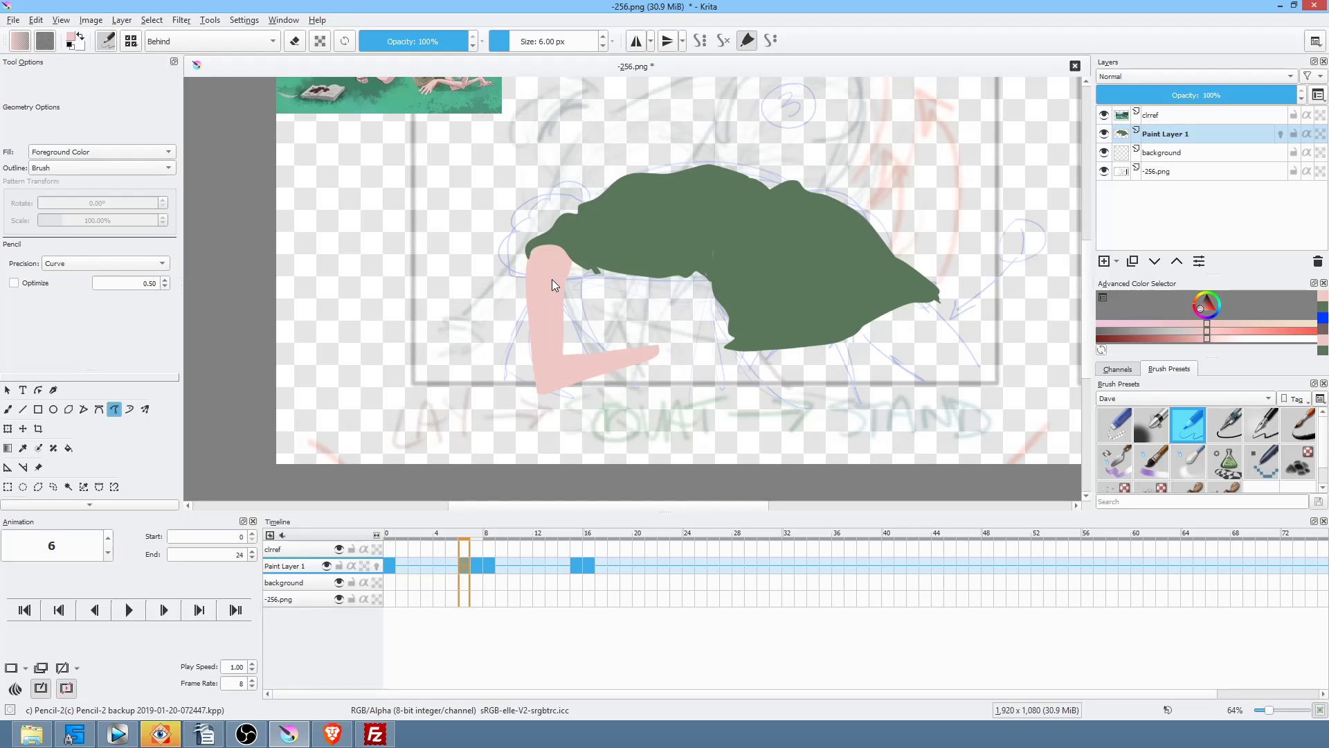
key("Left")
key("Right")
key("Right")
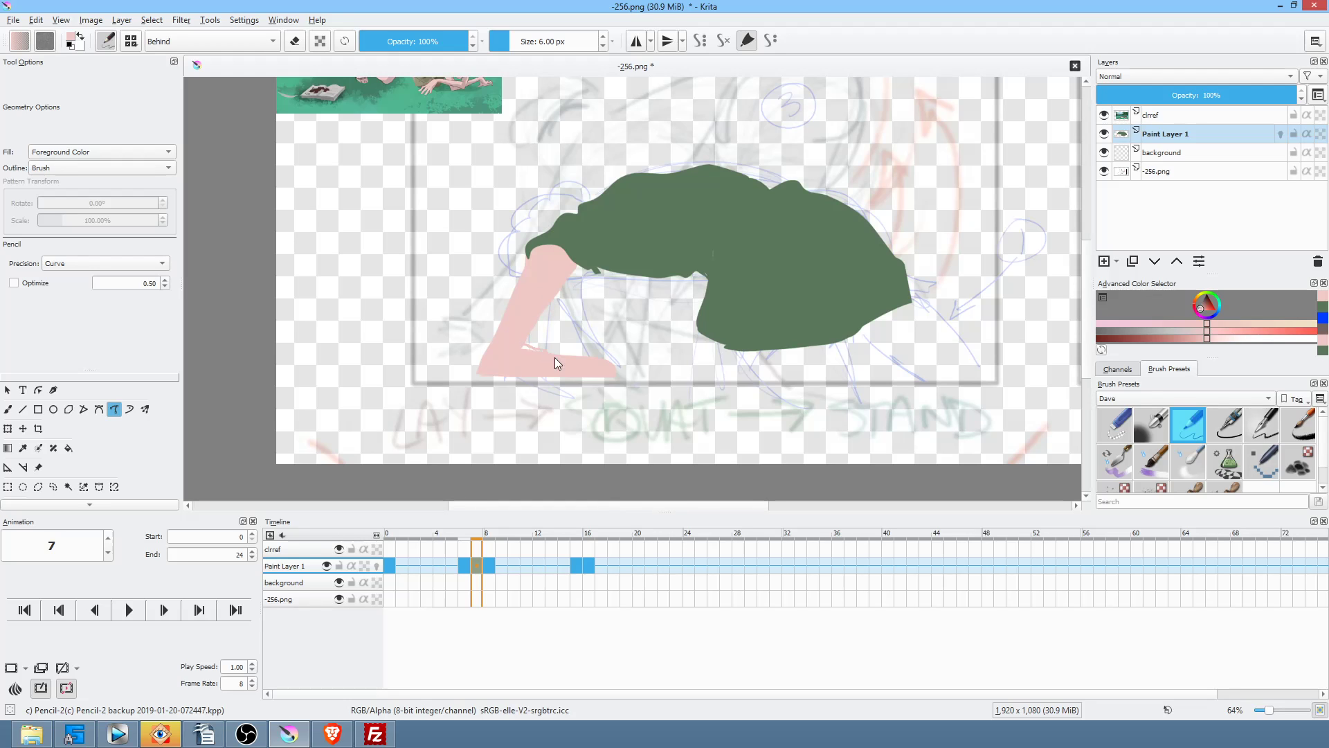
key("Right")
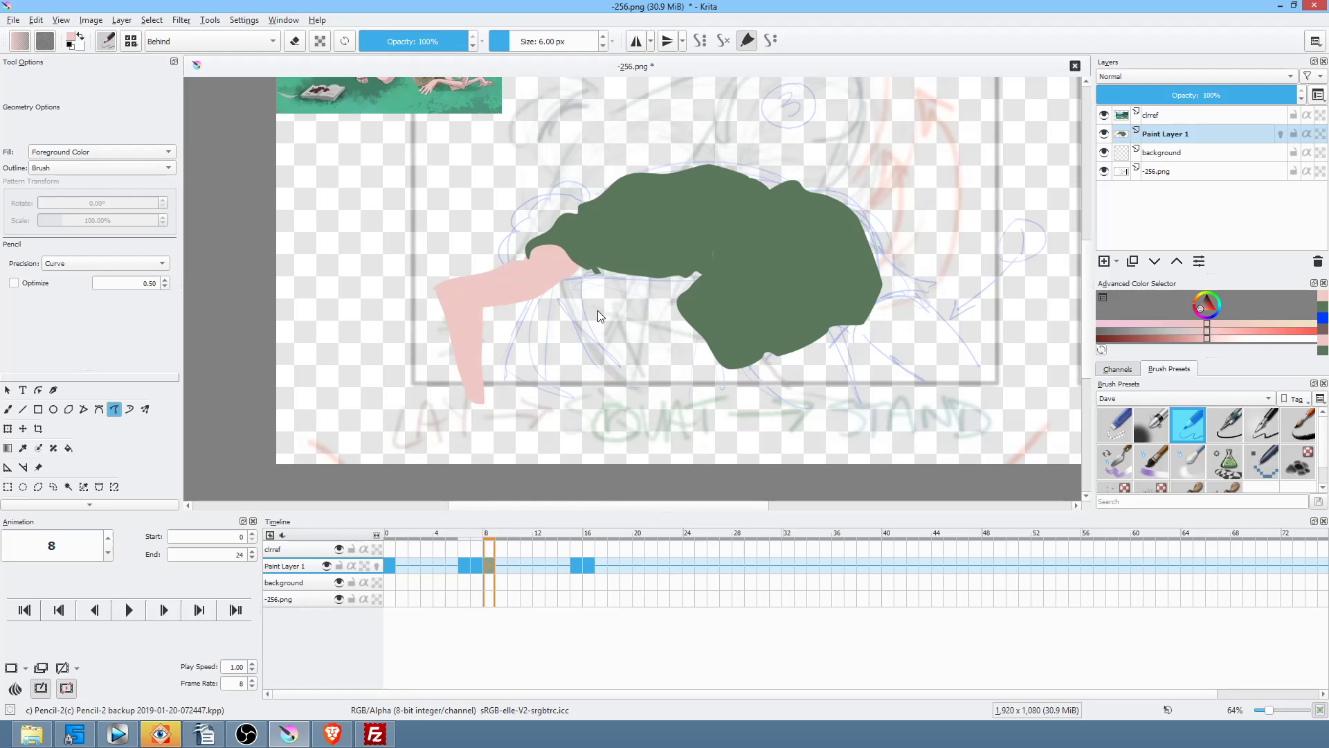
key("Left")
key("Left")
key("Left")
key("Left")
key("Left")
key("Left")
key("Left")
key("Left")
key("Right")
key("Right")
key("Right")
key("Right")
key("Right")
key("Right")
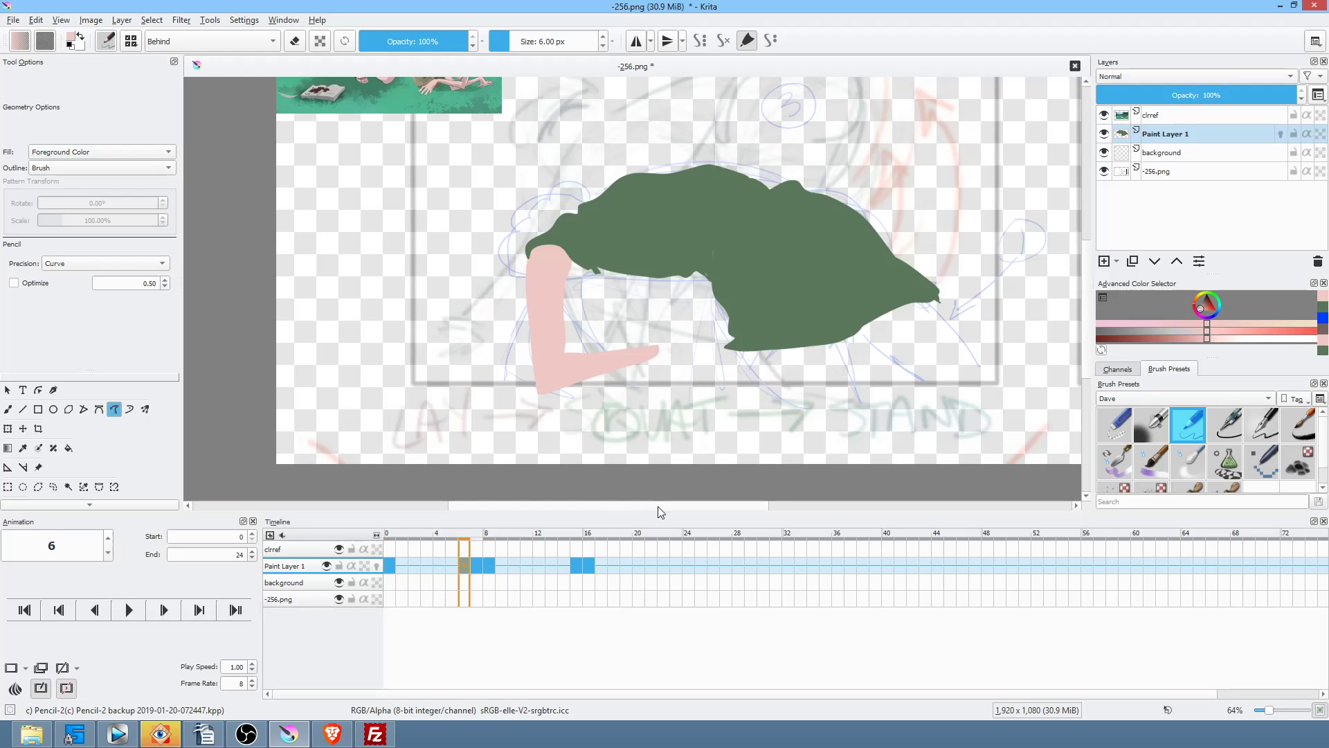
key("Left")
key("Left")
key("Left")
key("Left")
key("Left")
key("Left")
key("Right")
key("Left")
mouse_move(815, 335)
left_mouse_down()
mouse_move(777, 295)
mouse_move(793, 326)
left_mouse_up()
key("Right")
key("Right")
key("Right")
key("Right")
key("Right")
key("Right")
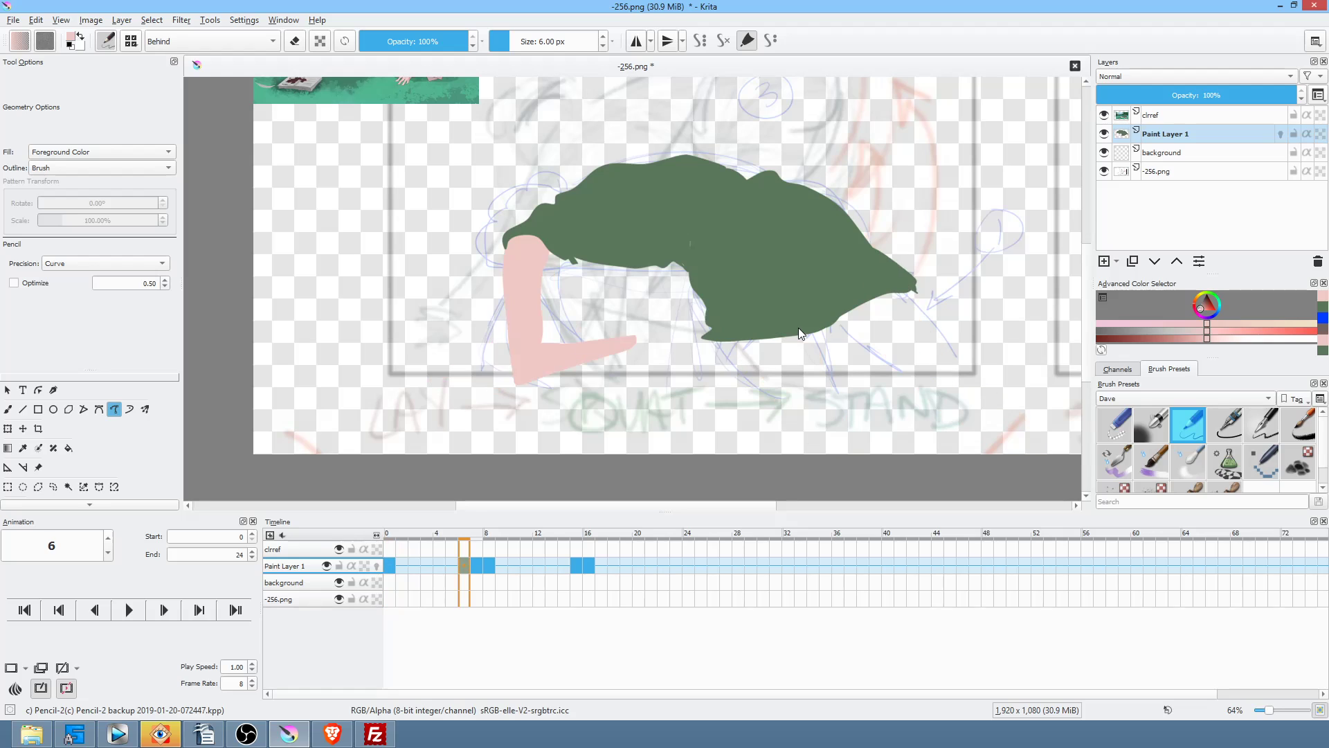
key("Right")
key("Right")
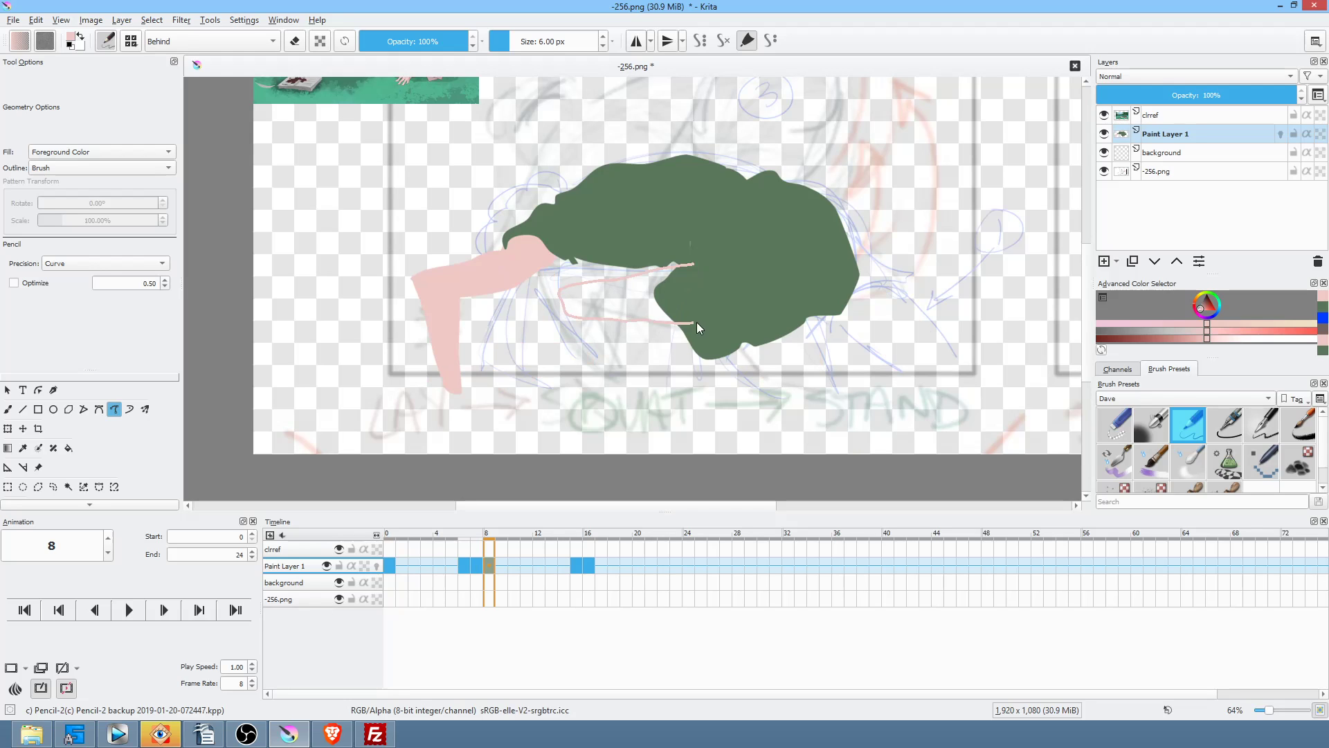
Step: Fill the pink arm, gap and leg shapes beneath the green shirt on frame 8
left_click_drag(696, 321, 696, 322)
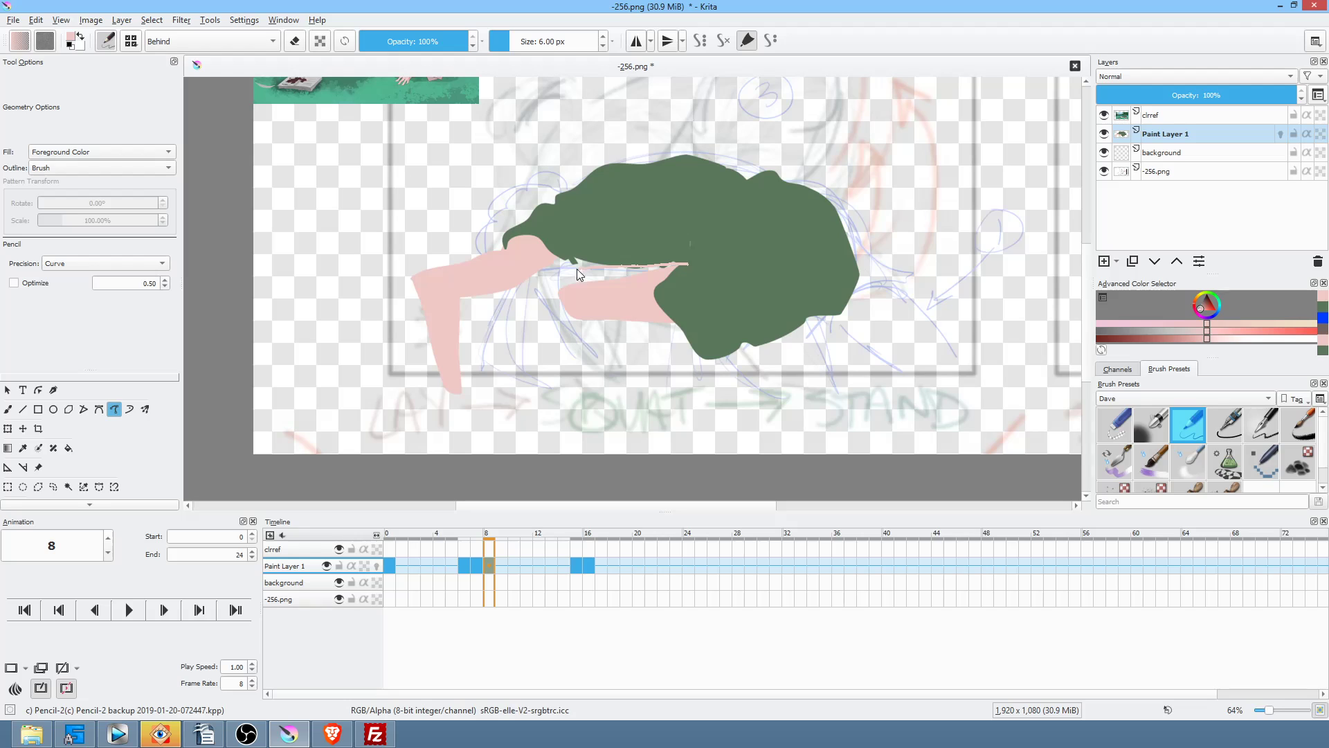
left_click_drag(580, 313, 585, 311)
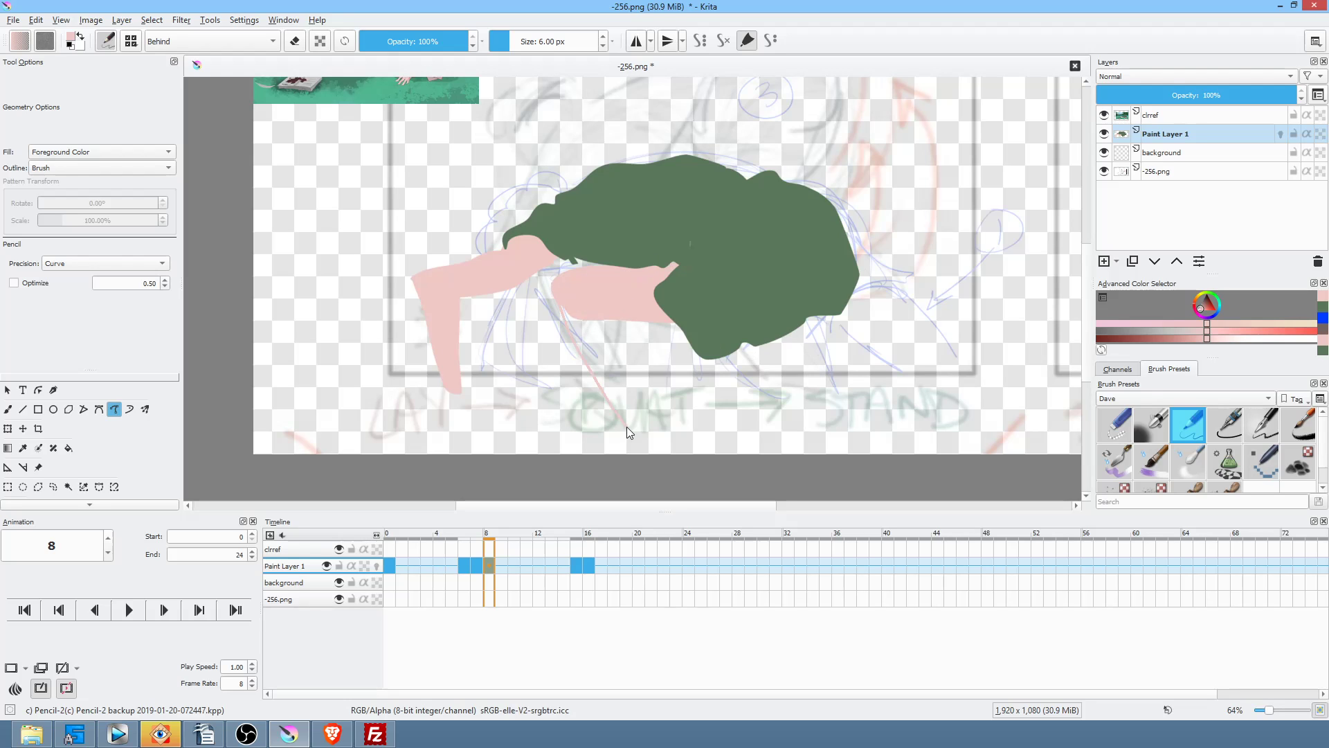
left_click_drag(620, 352, 596, 292)
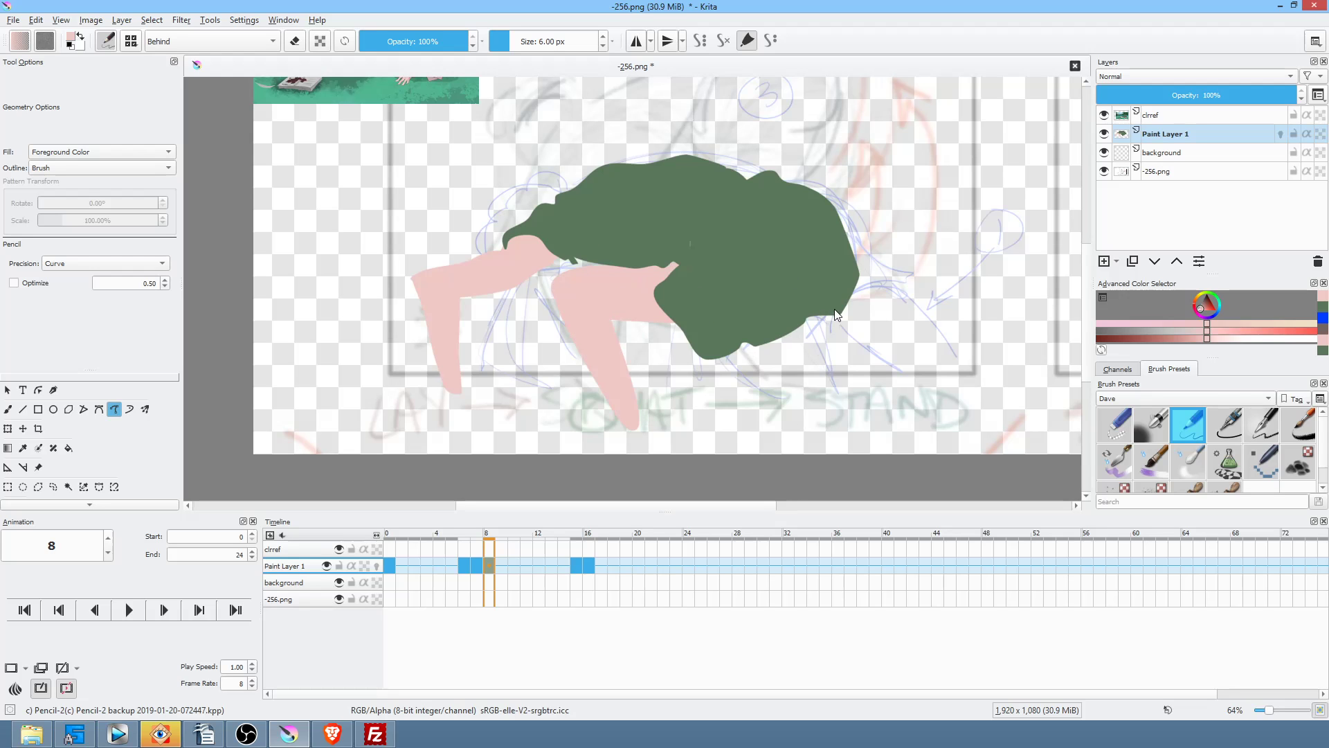
left_click_drag(758, 314, 826, 270)
key("Left")
key("Right")
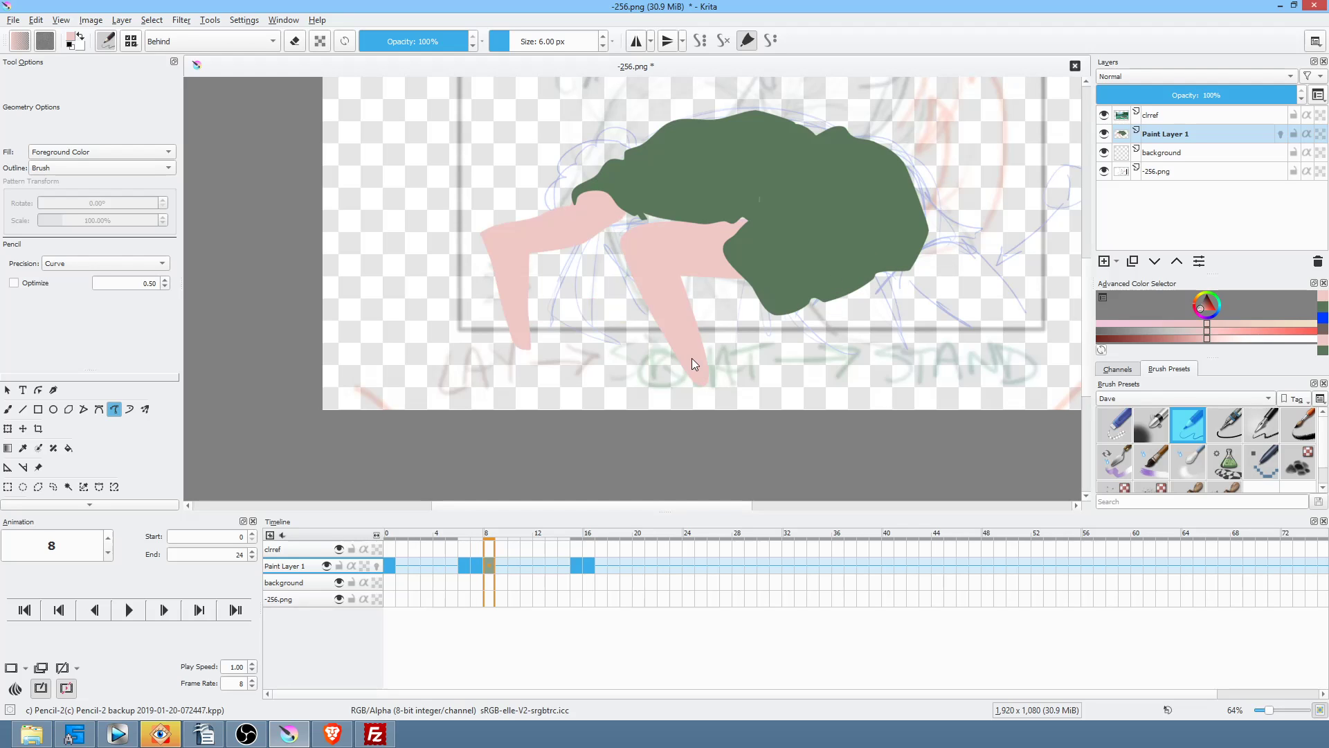
Step: Extend the pink foot on frame 8 down to the bottom edge of the canvas
left_click_drag(699, 390, 694, 394)
mouse_move(713, 422)
left_mouse_down()
mouse_move(725, 403)
mouse_move(716, 352)
left_mouse_up()
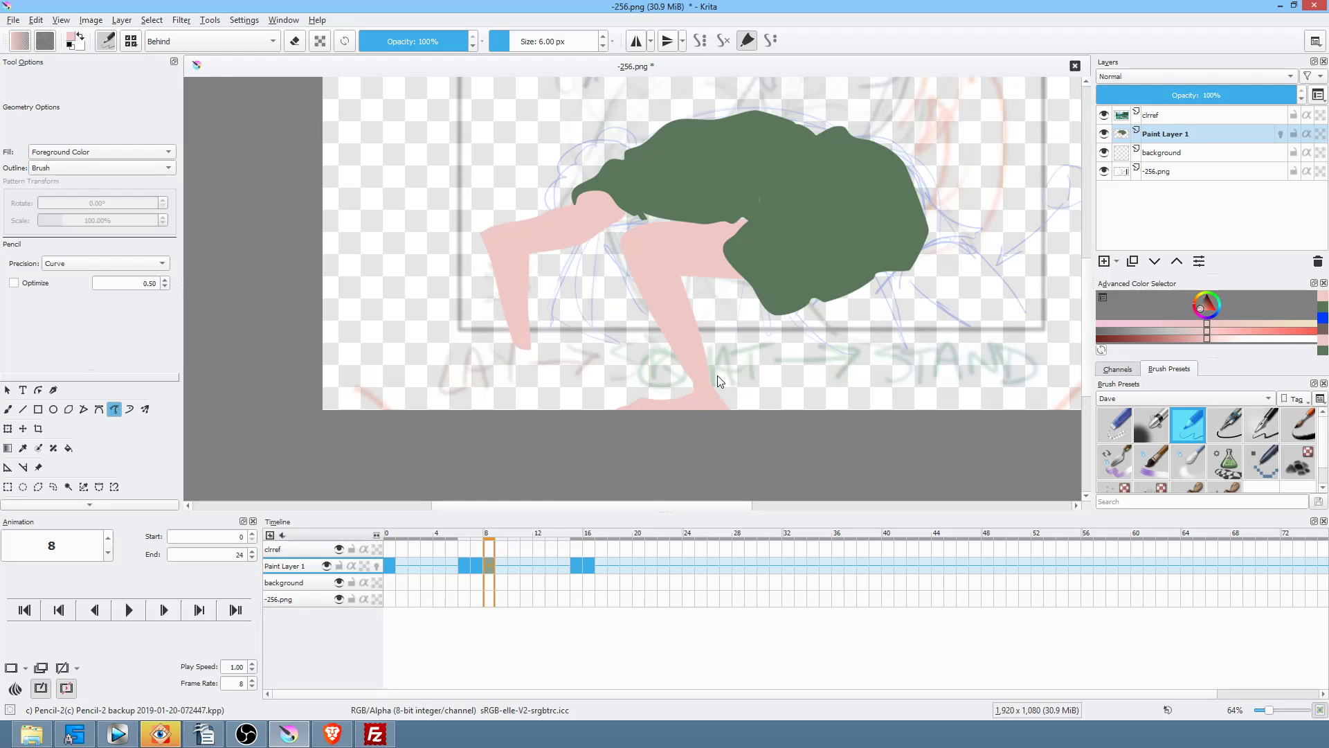
key("period")
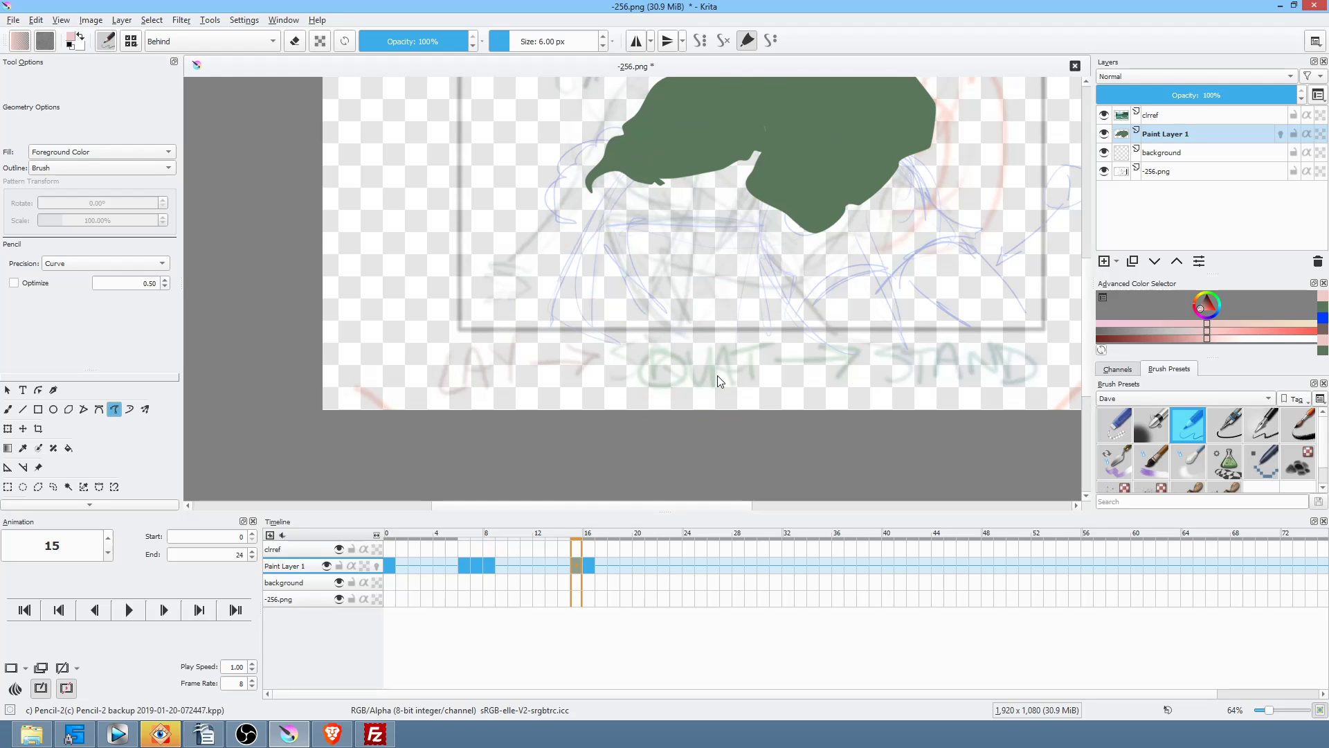
Step: Compare the poses on keyframes 8 and 15, settling on frame 15
key("comma")
key("period")
key("comma")
key("period")
key("comma")
key("period")
key("comma")
key("period")
key("comma")
key("period")
key("comma")
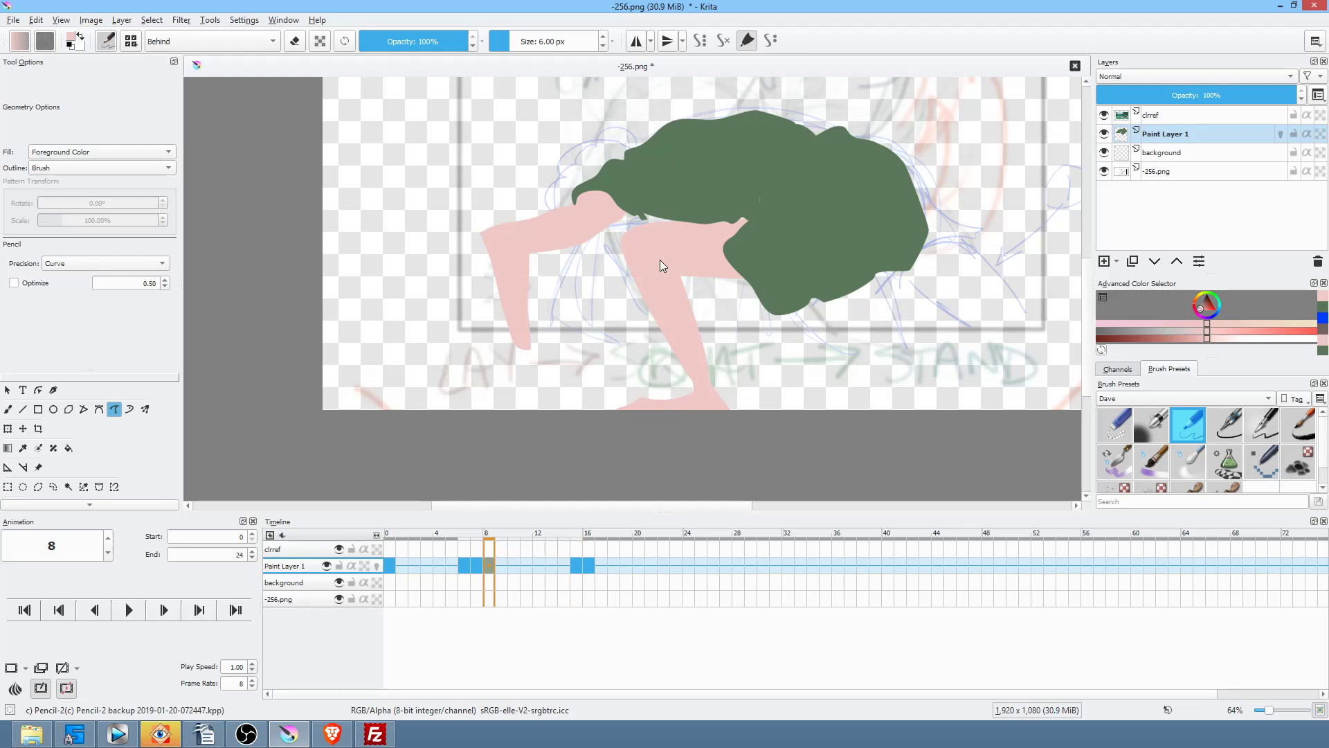
key("period")
Step: Fill small pink thigh shapes under the shirt on frame 15, checking keyframe 8
left_click_drag(630, 245, 640, 237)
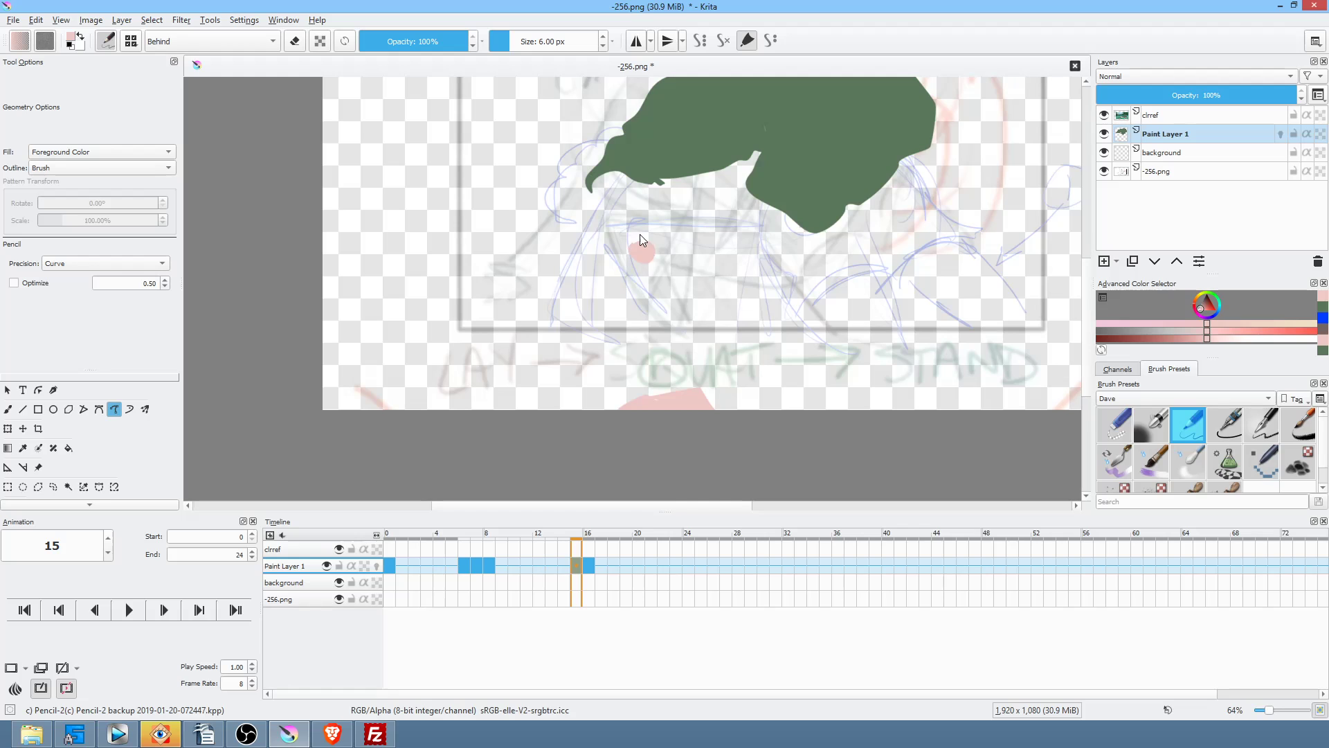
key("comma")
key("period")
left_click_drag(632, 260, 630, 263)
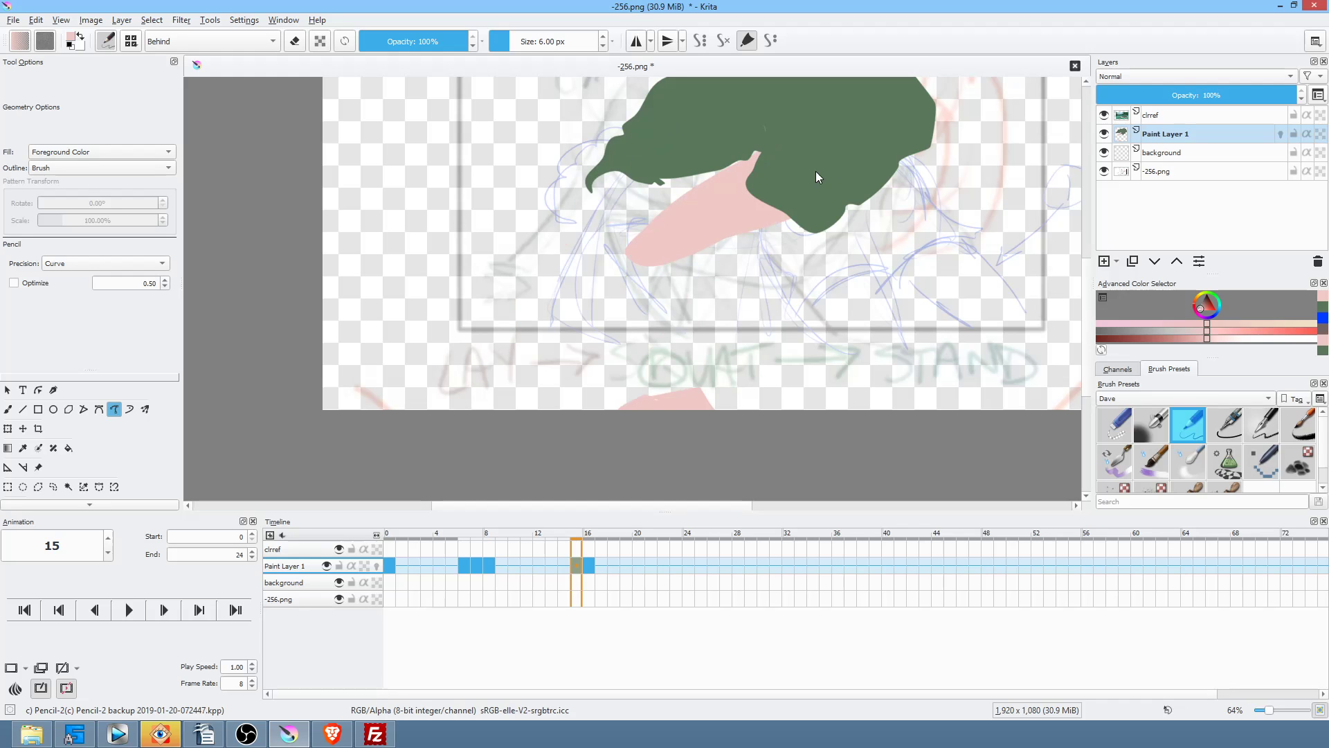
key("comma")
key("period")
key("comma")
Step: Outline and fill frame 15's pink leg from the shirt toward the canvas bottom
mouse_move(647, 255)
left_mouse_down()
mouse_move(684, 268)
mouse_move(720, 419)
mouse_move(722, 408)
left_mouse_up()
key("period")
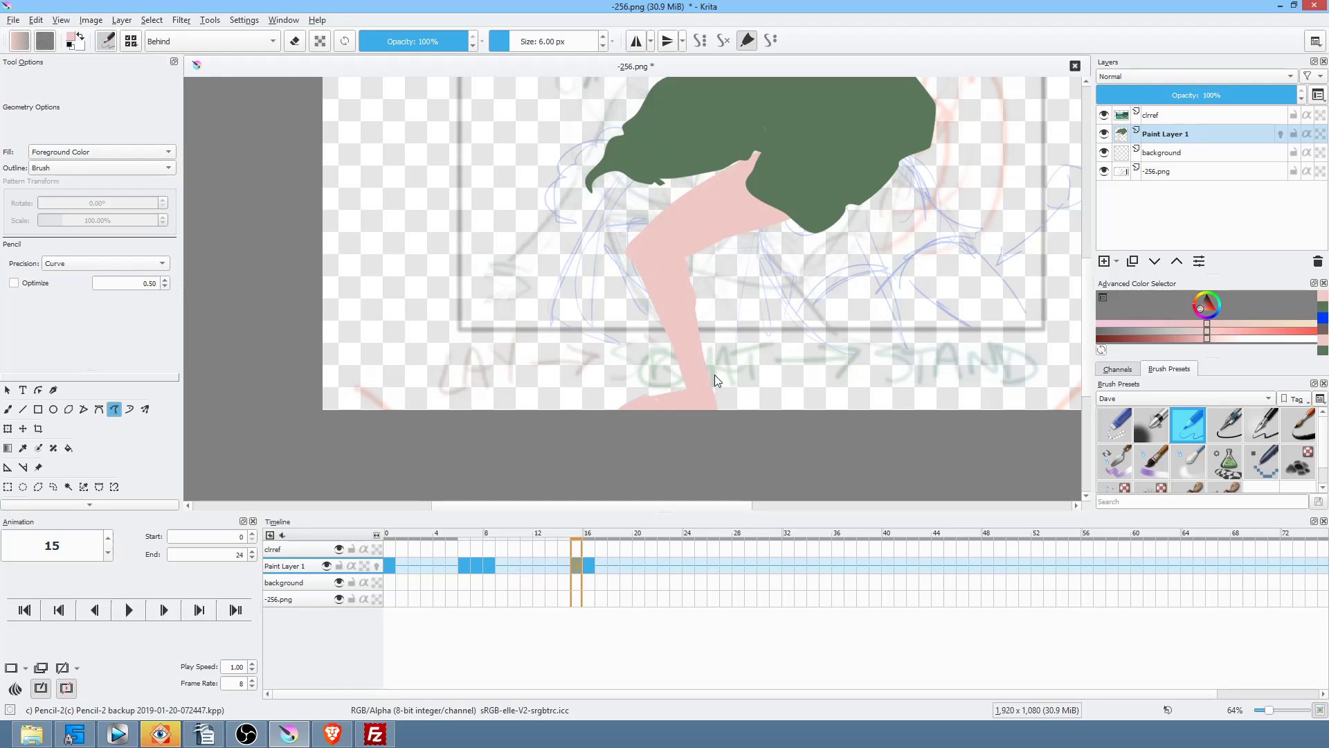
key("Left")
key("Right")
key("Right")
left_click_drag(807, 298, 754, 265)
key("Left")
key("Right")
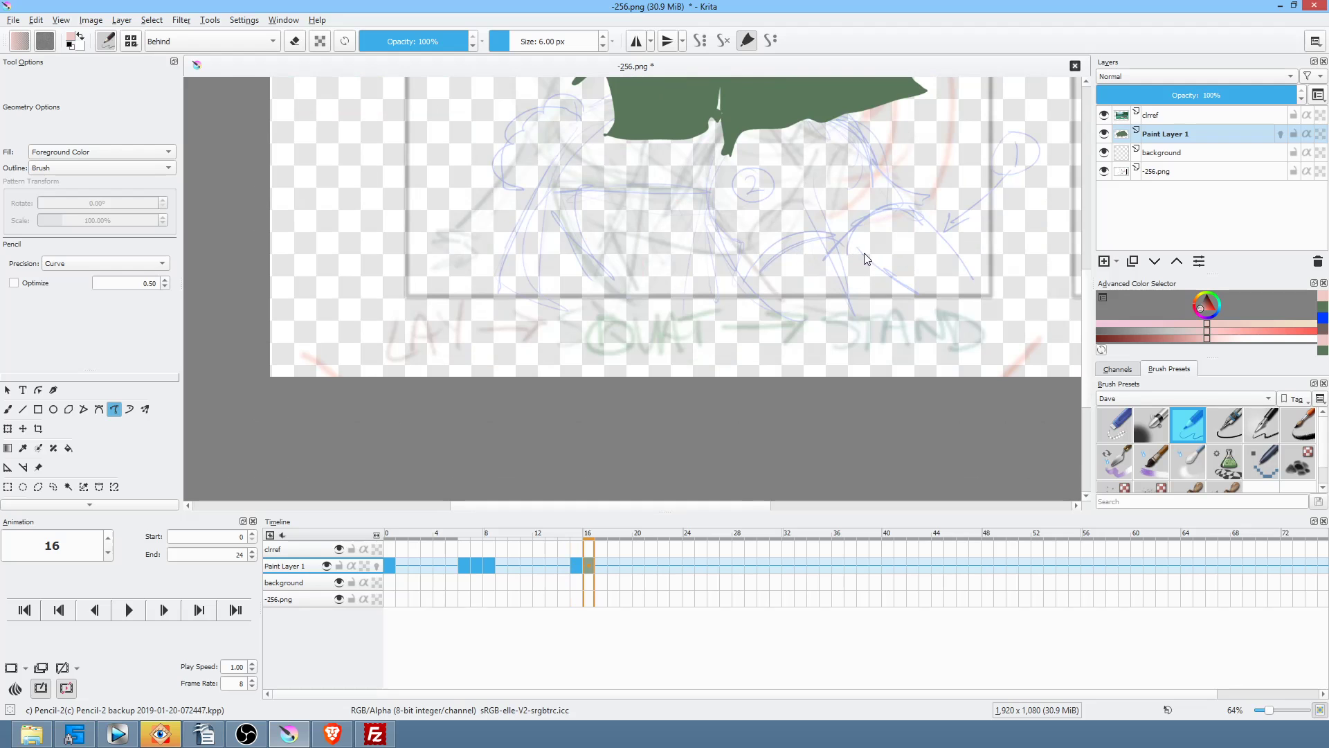
Step: Zoom out and widen the green shirt's spike on frame 16
scroll(821, 214, "down", 3)
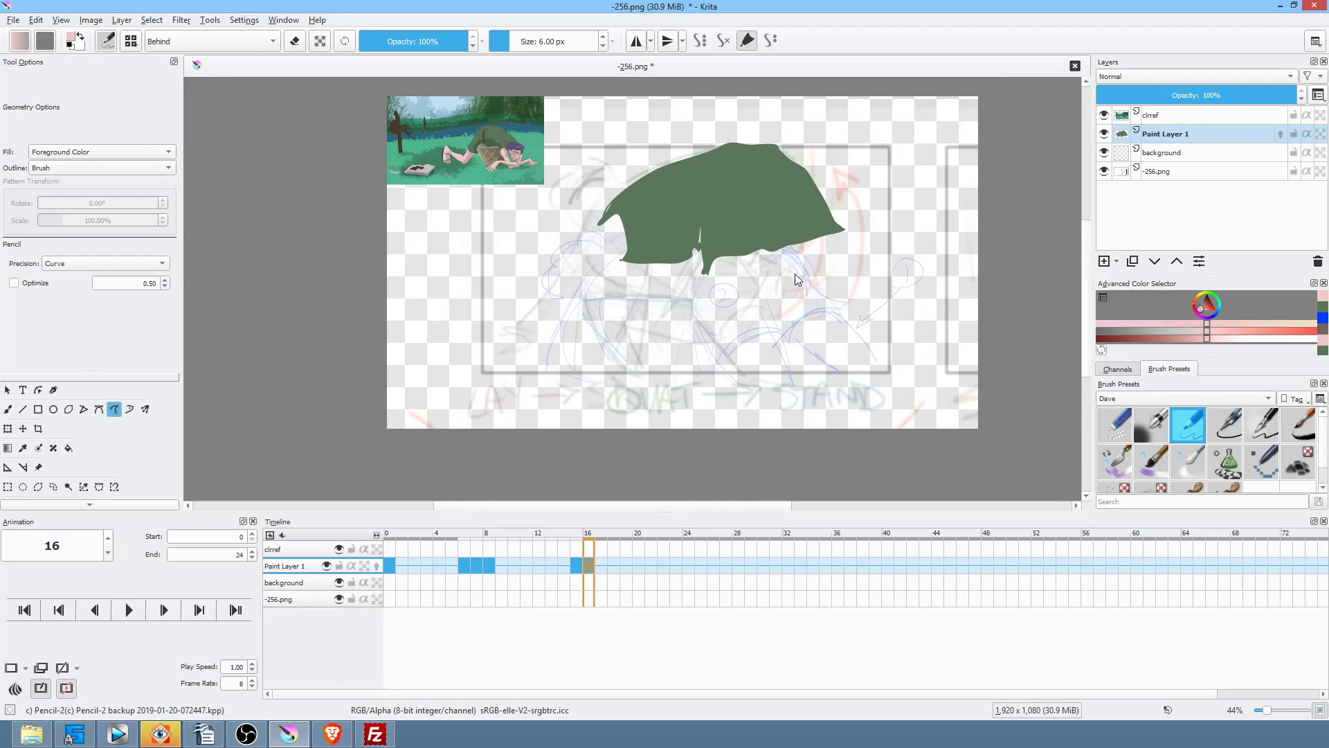
key("Left")
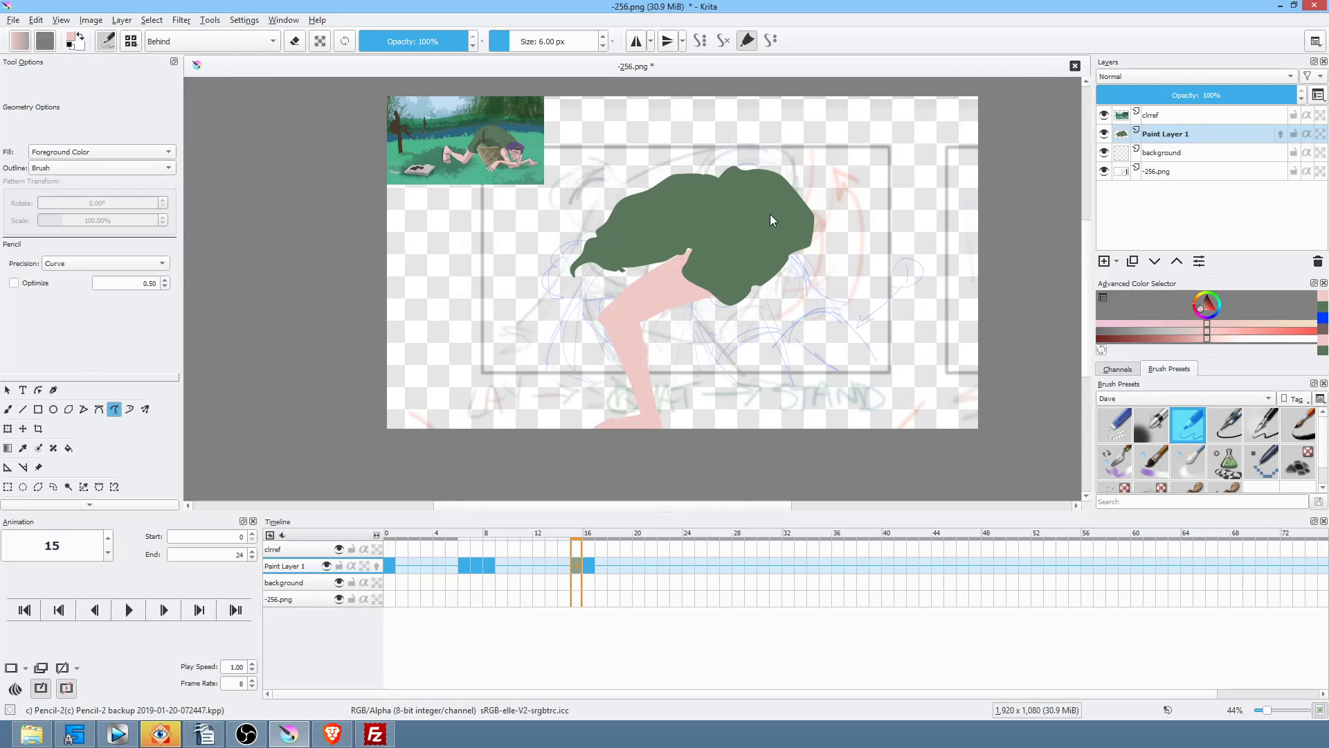
key("comma")
key("period")
key("Right")
left_click_drag(701, 262, 706, 272)
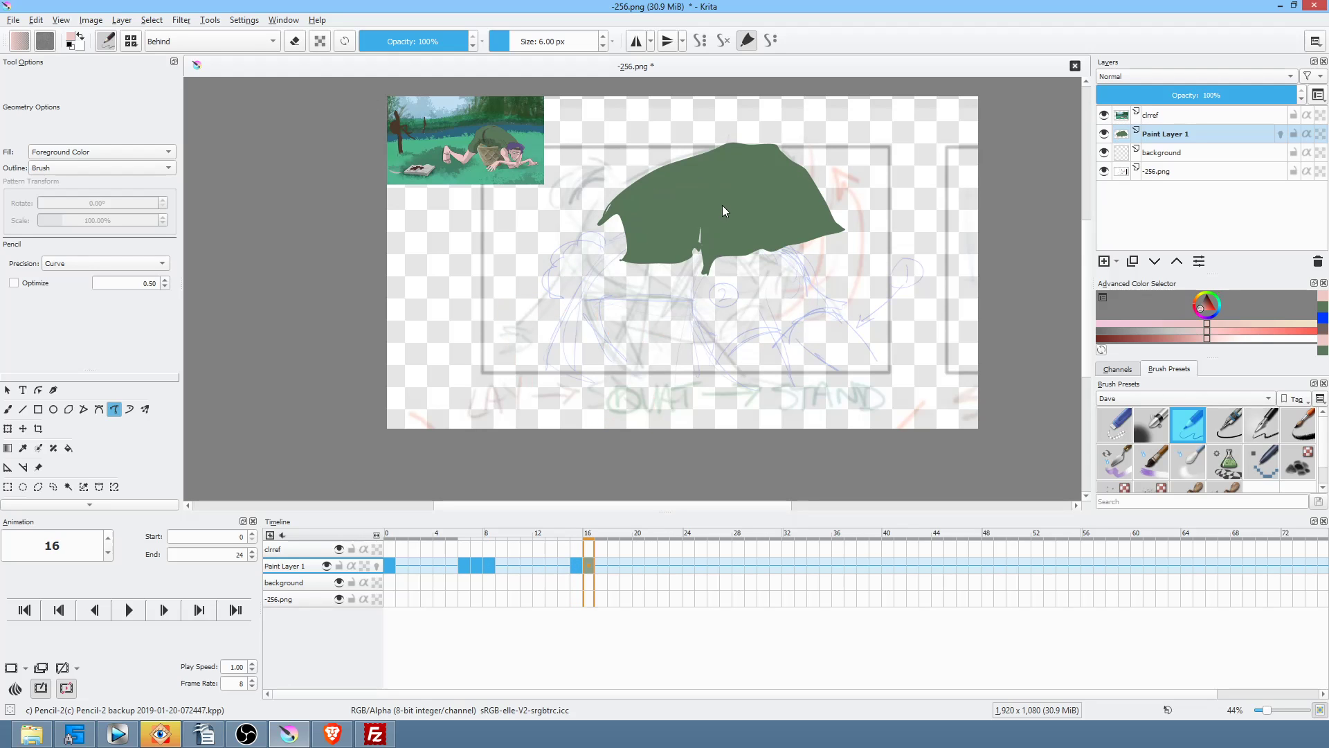
key("Left")
key("Right")
Step: Outline and fill a pink leg from frame 16's shirt down to the canvas bottom
left_click_drag(724, 203, 645, 417)
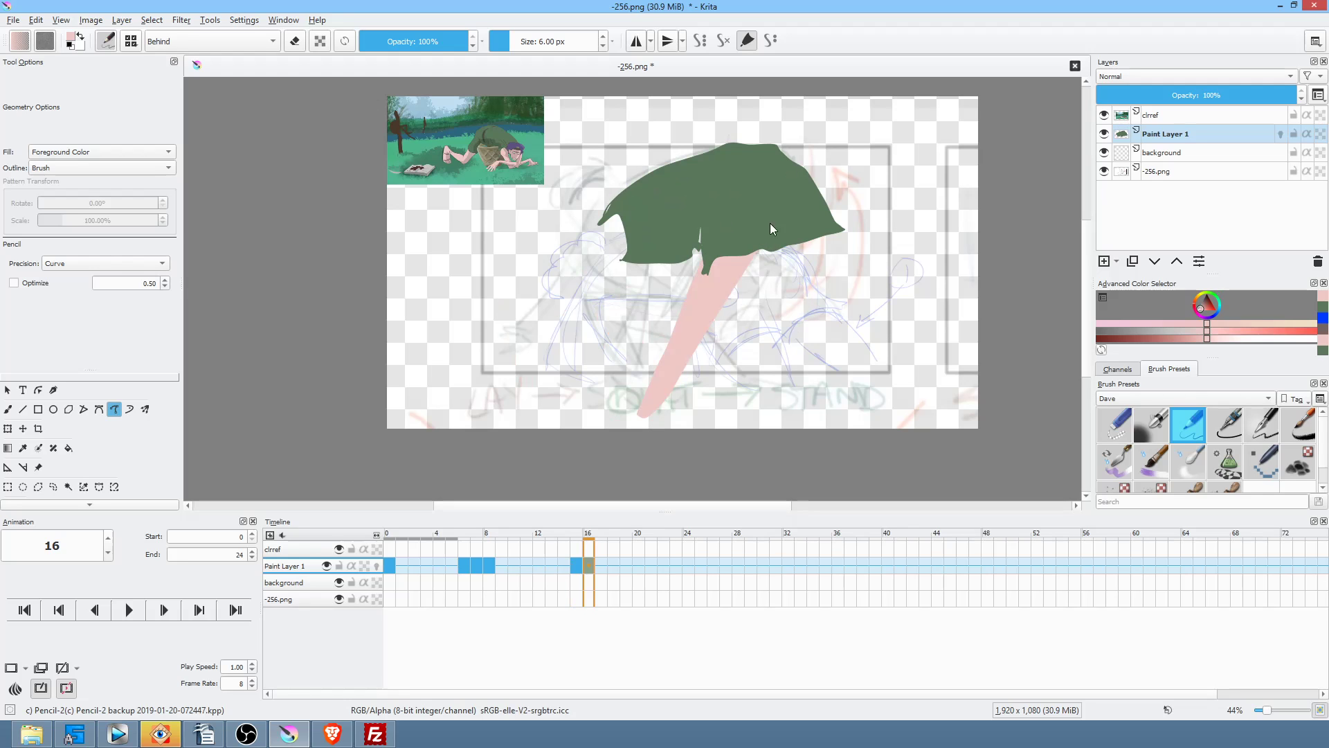
left_click_drag(778, 232, 737, 299)
key("Left")
key("Right")
left_click_drag(654, 431, 650, 414)
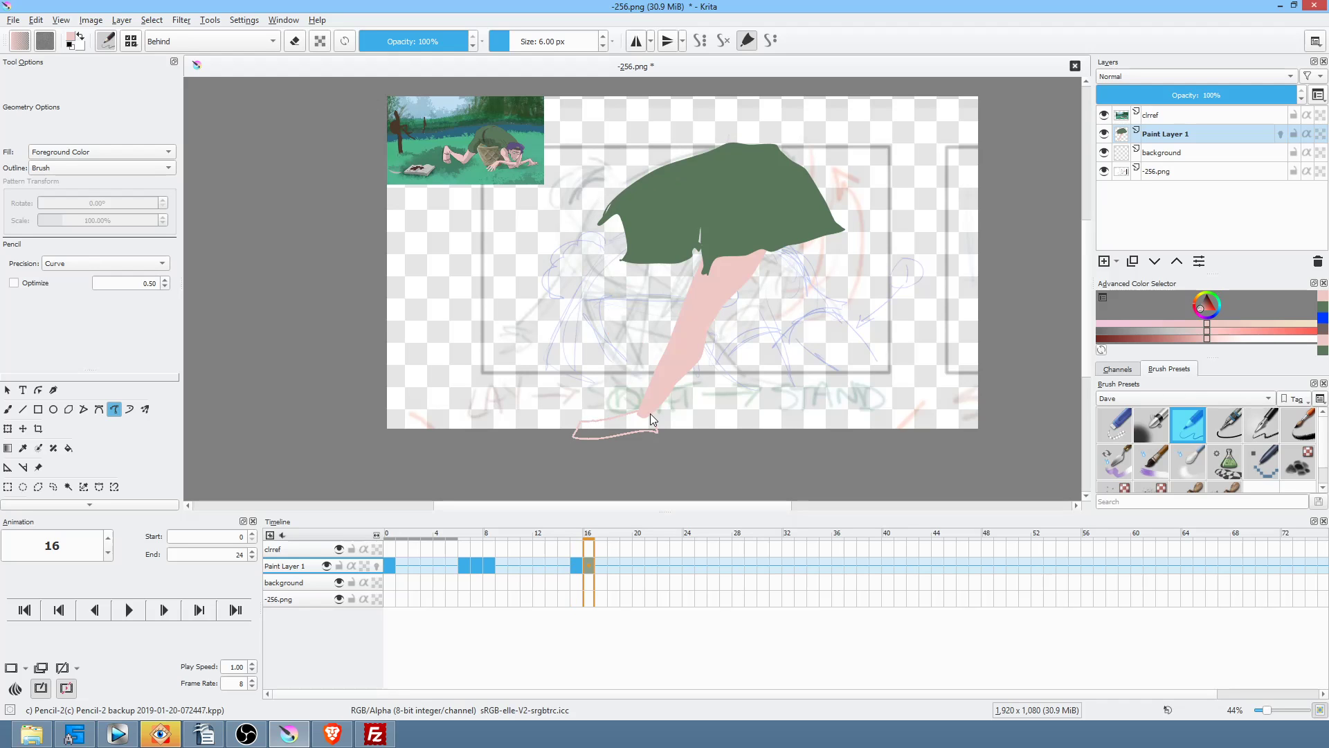
Step: Fill a pink leg under the shirt on frame 6, comparing it with frame 0
key("Left")
key("Left")
key("Left")
key("Left")
key("Left")
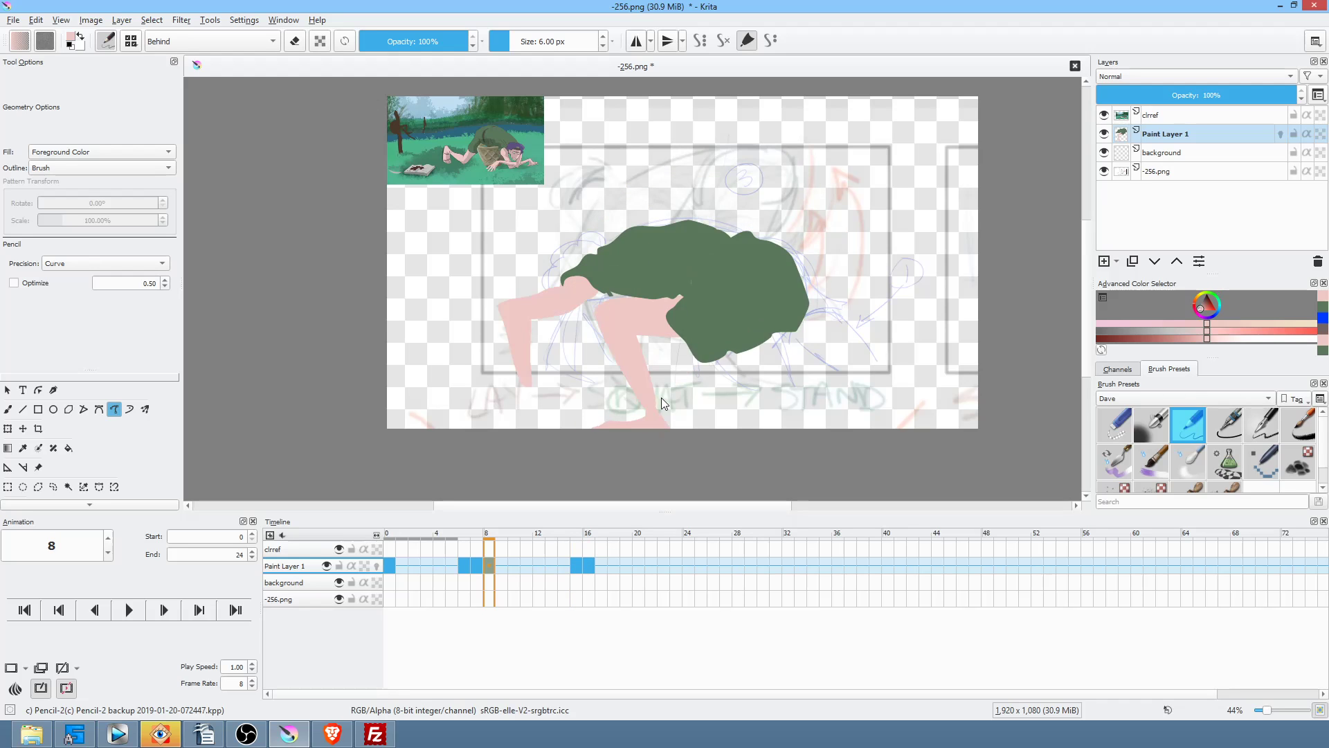
key("Right")
key("Right")
key("Right")
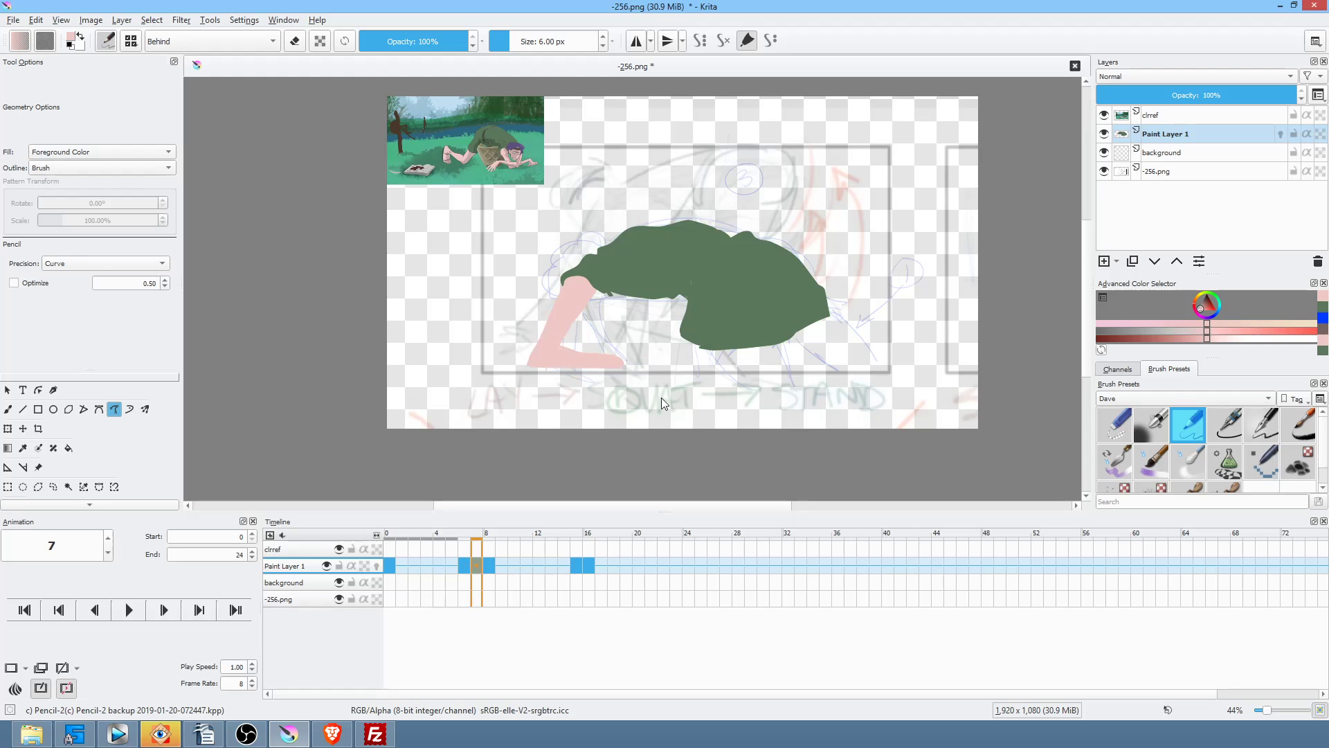
key("Left")
key("Left")
key("Left")
key("Right")
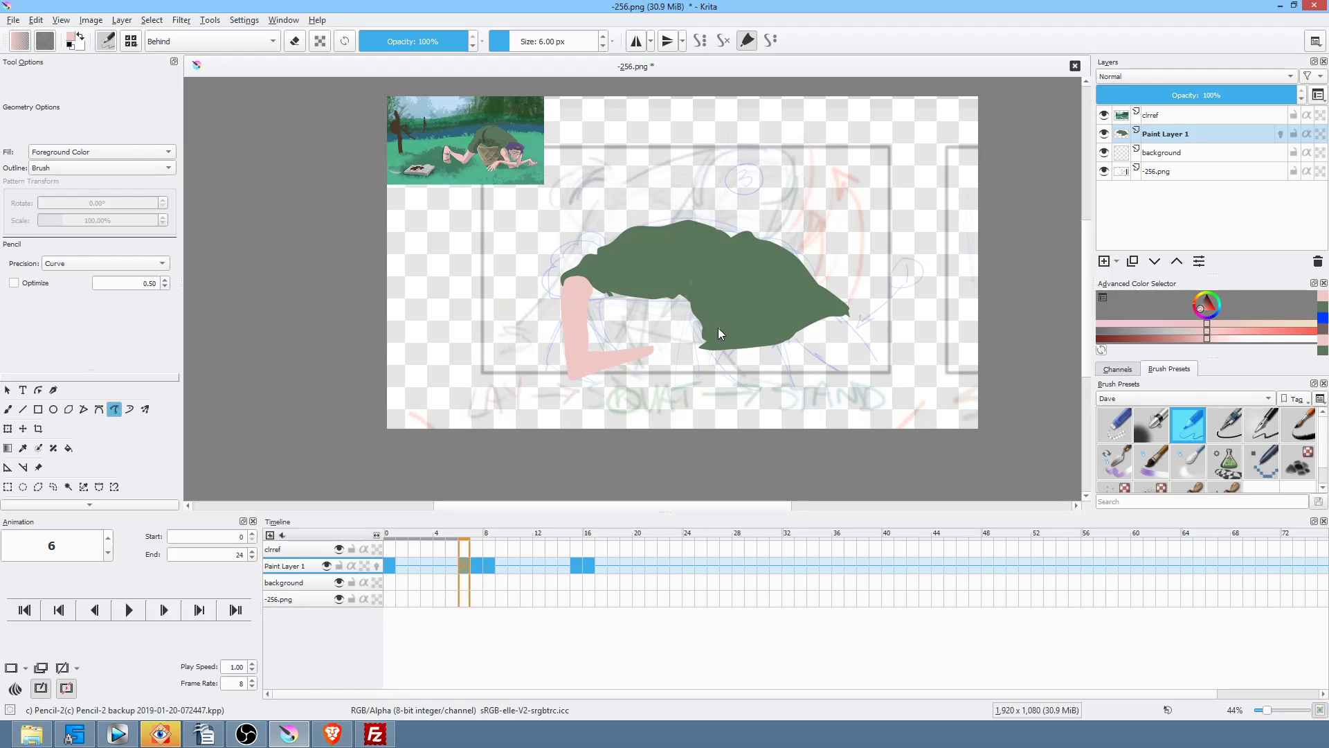
left_click_drag(774, 322, 746, 414)
key("Left")
key("Right")
key("Left")
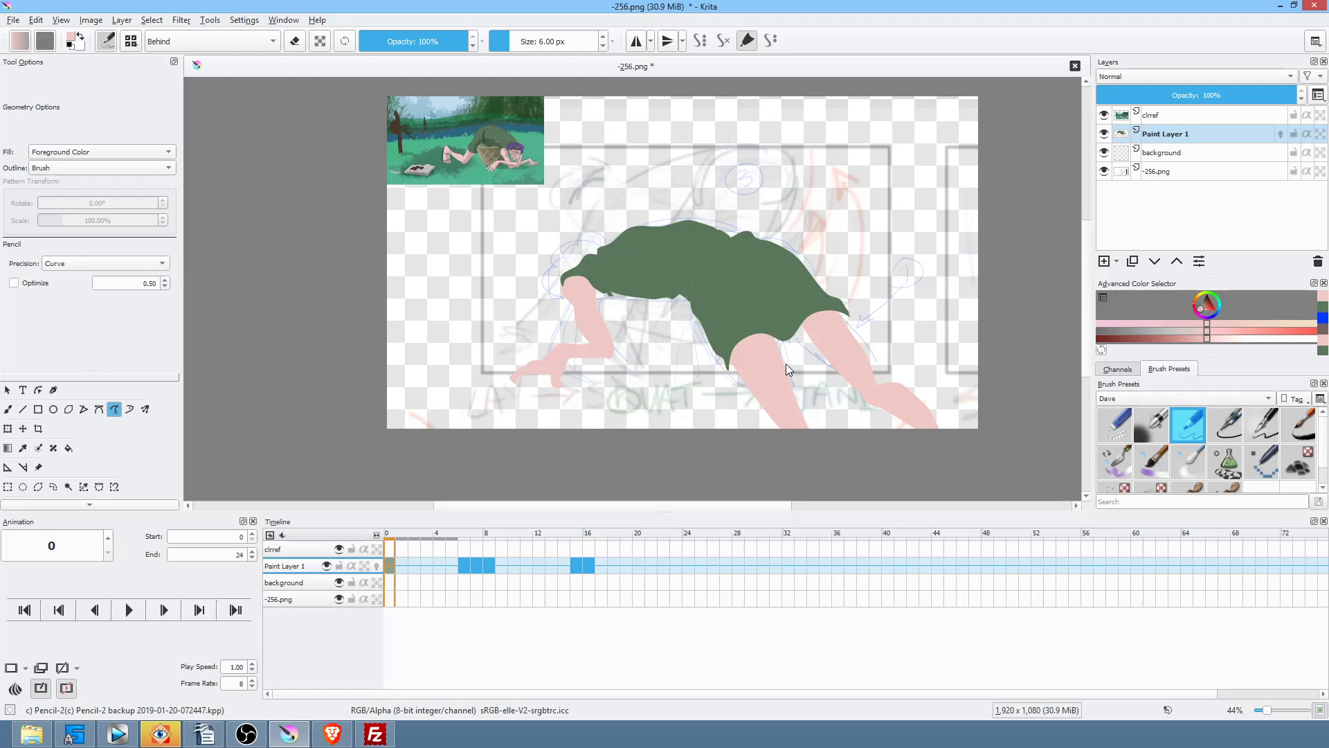
key("Right")
key("Right")
key("Right")
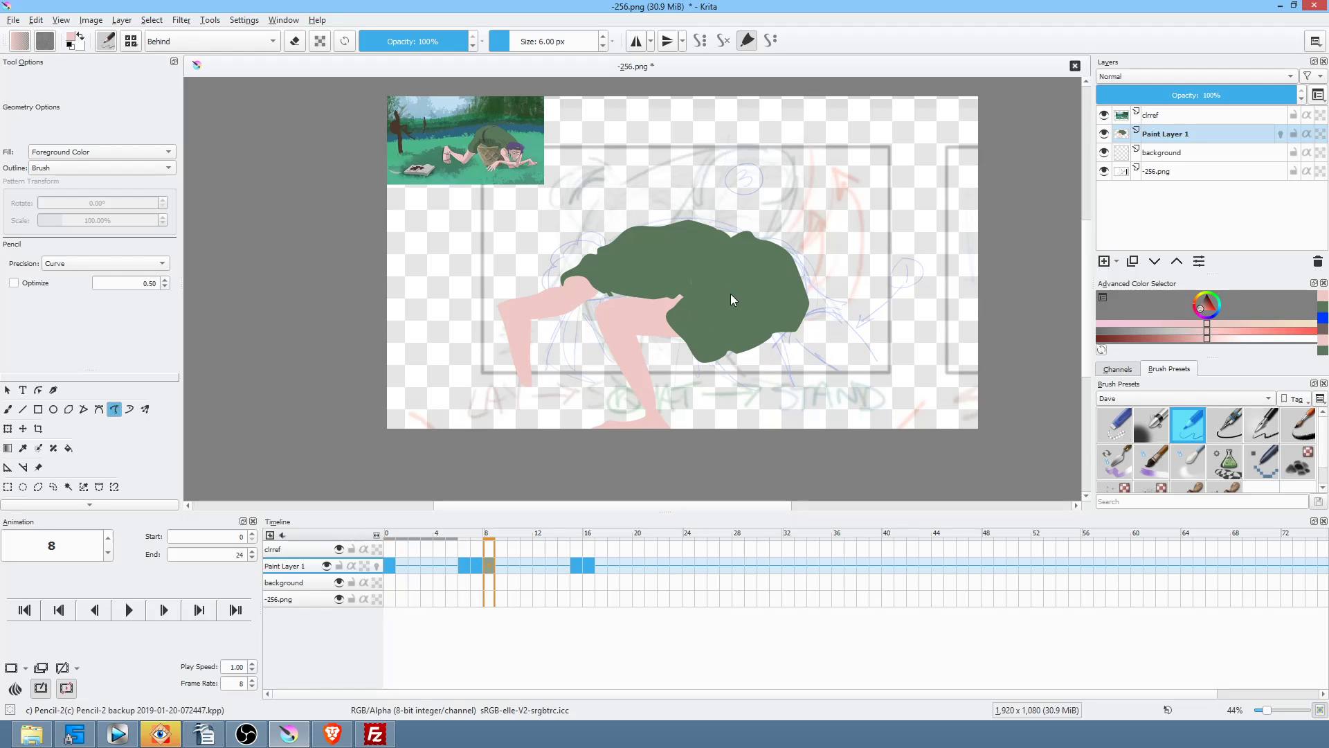
Step: Draw pink legs coming down from the shirt tip on frames 6 and 7
key("Left")
mouse_move(702, 306)
left_mouse_down()
mouse_move(638, 374)
mouse_move(696, 377)
left_mouse_up()
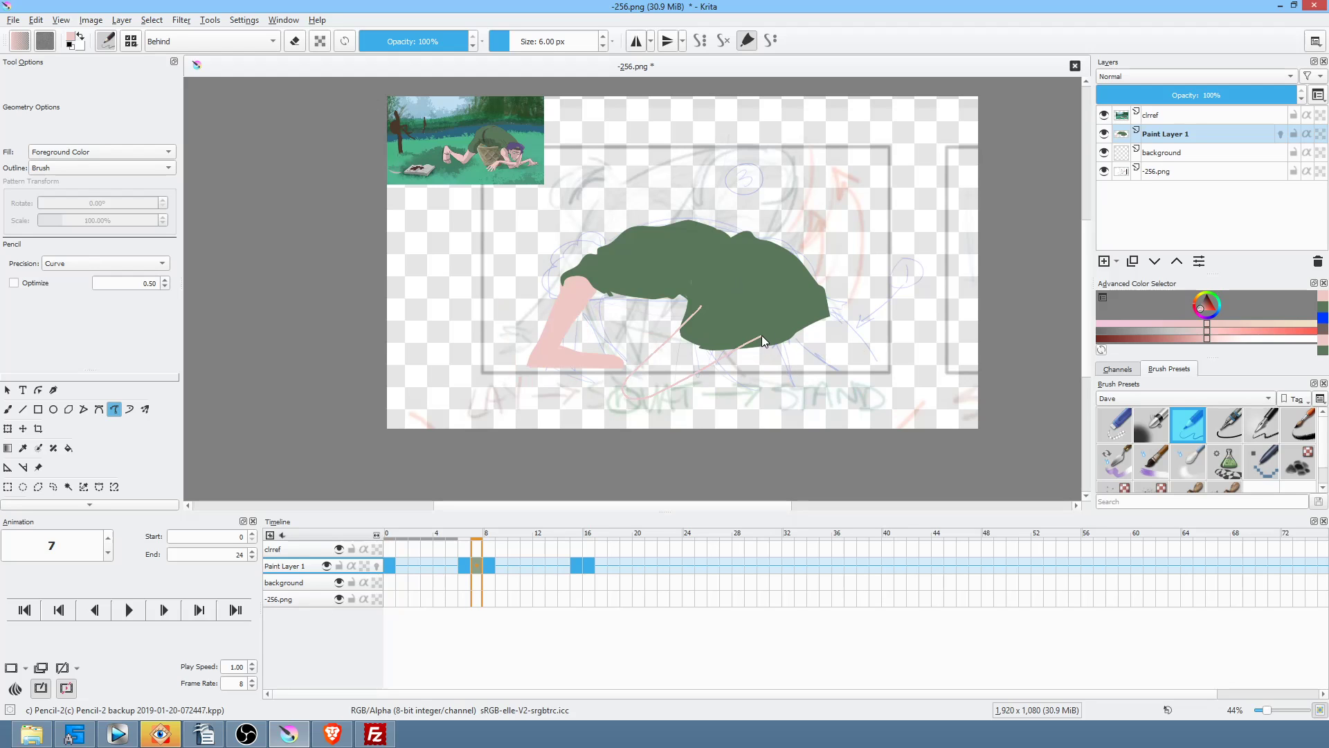
key("Left")
key("Left")
key("Right")
key("Right")
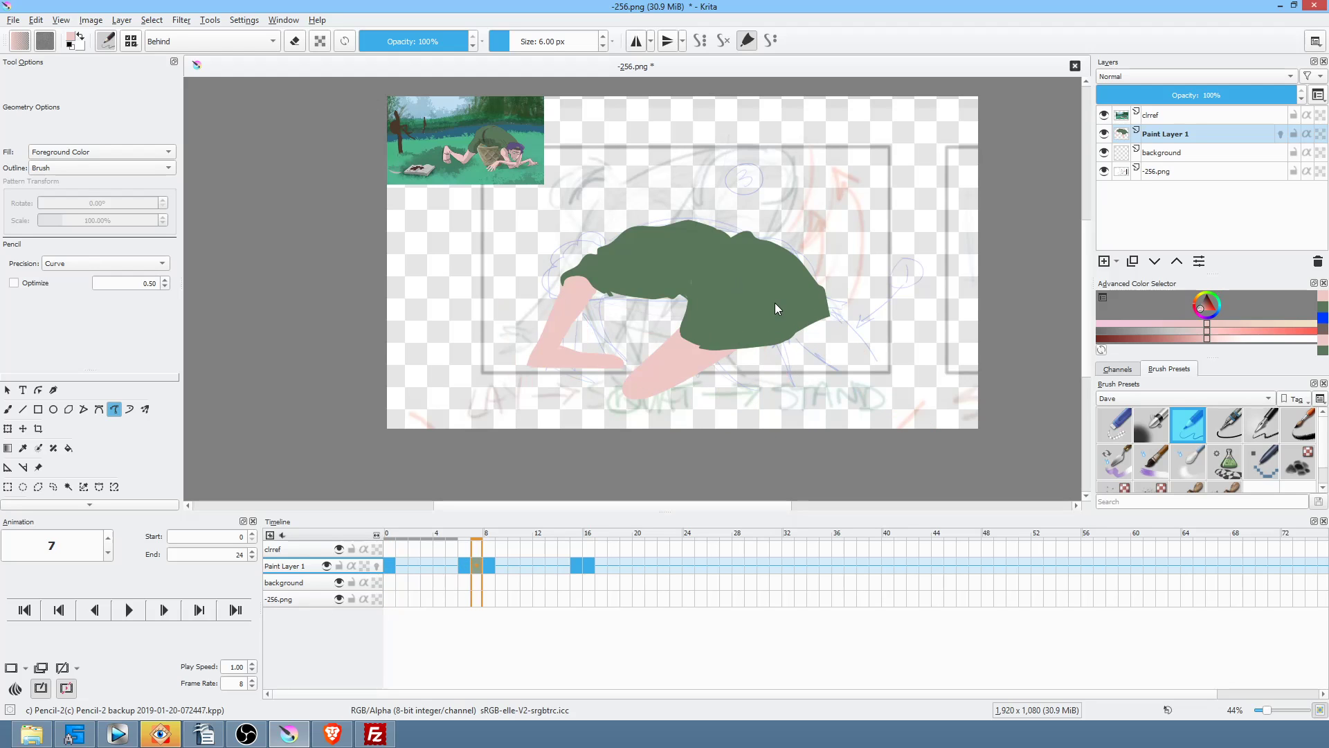
key("Left")
key("Left")
key("Right")
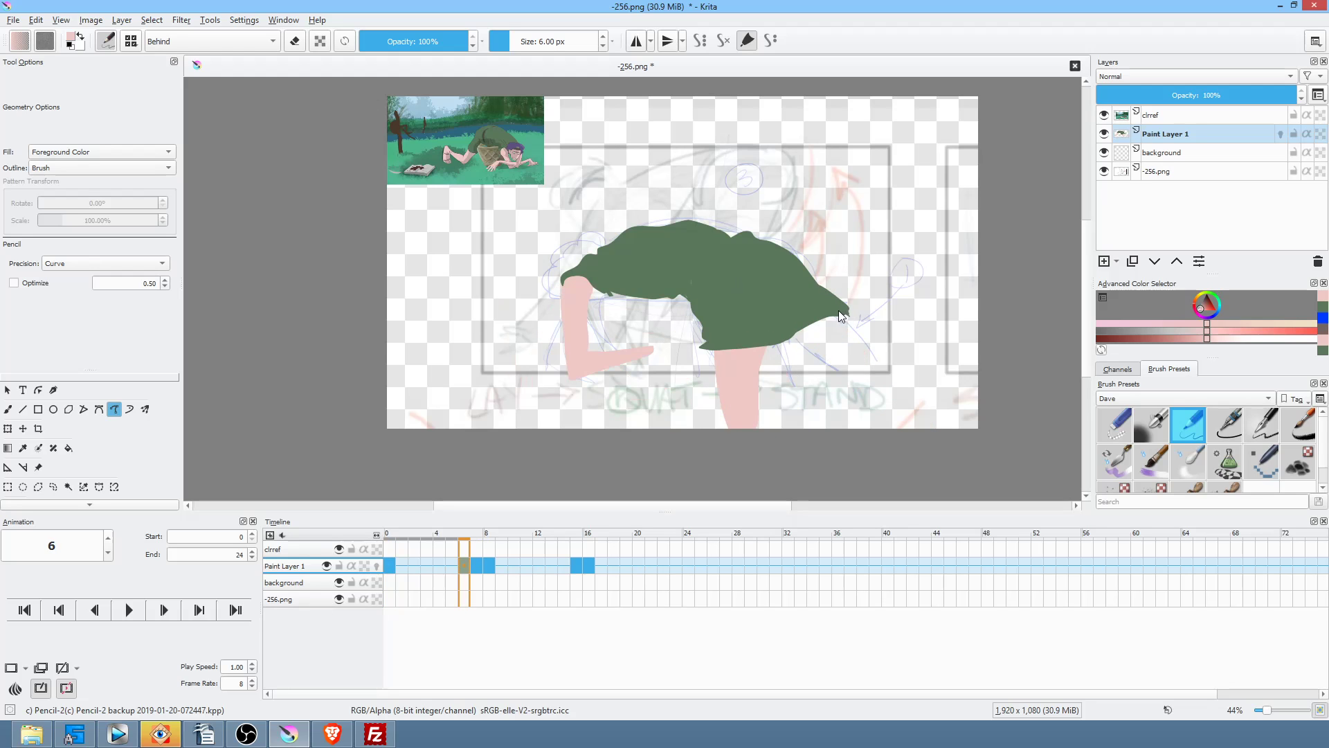
left_click_drag(833, 306, 841, 358)
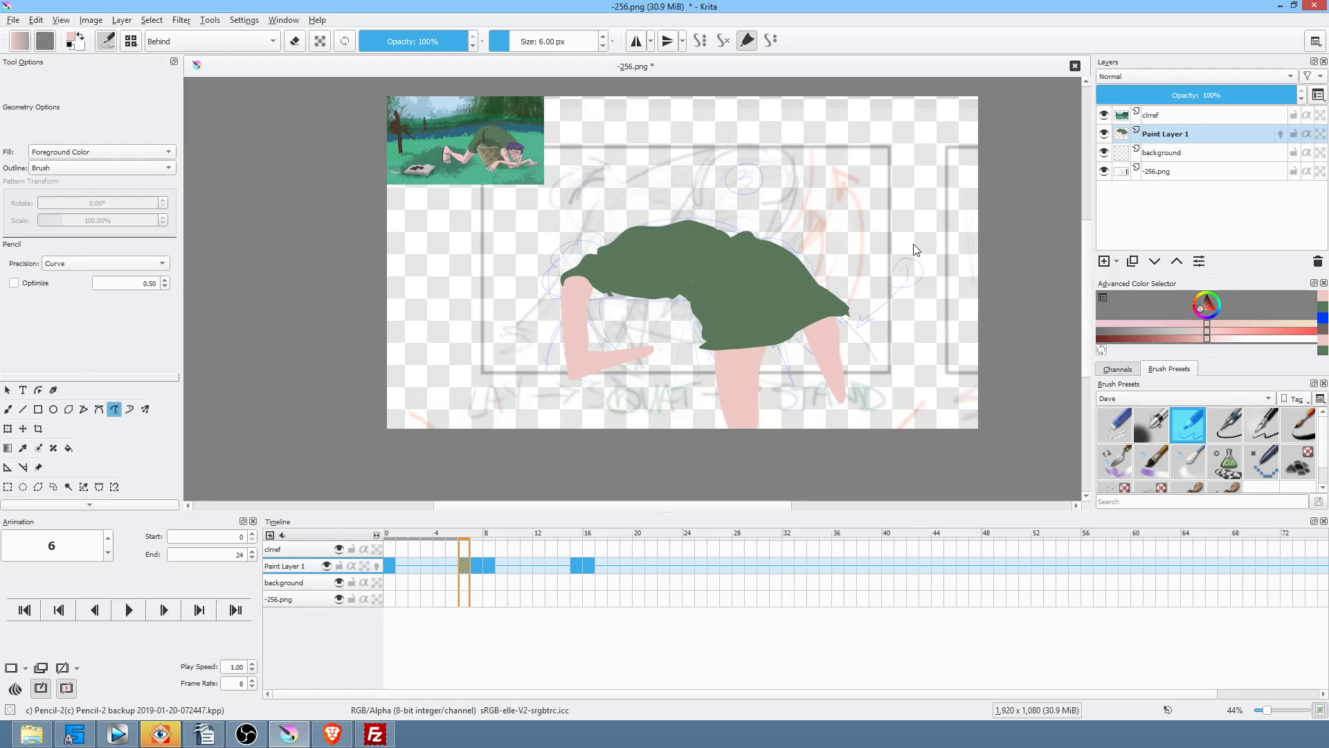
key("Right")
left_click_drag(829, 309, 791, 334)
Step: Fill a pink foot at the bottom of the left leg and start frame 15's pink forearm
key("Right")
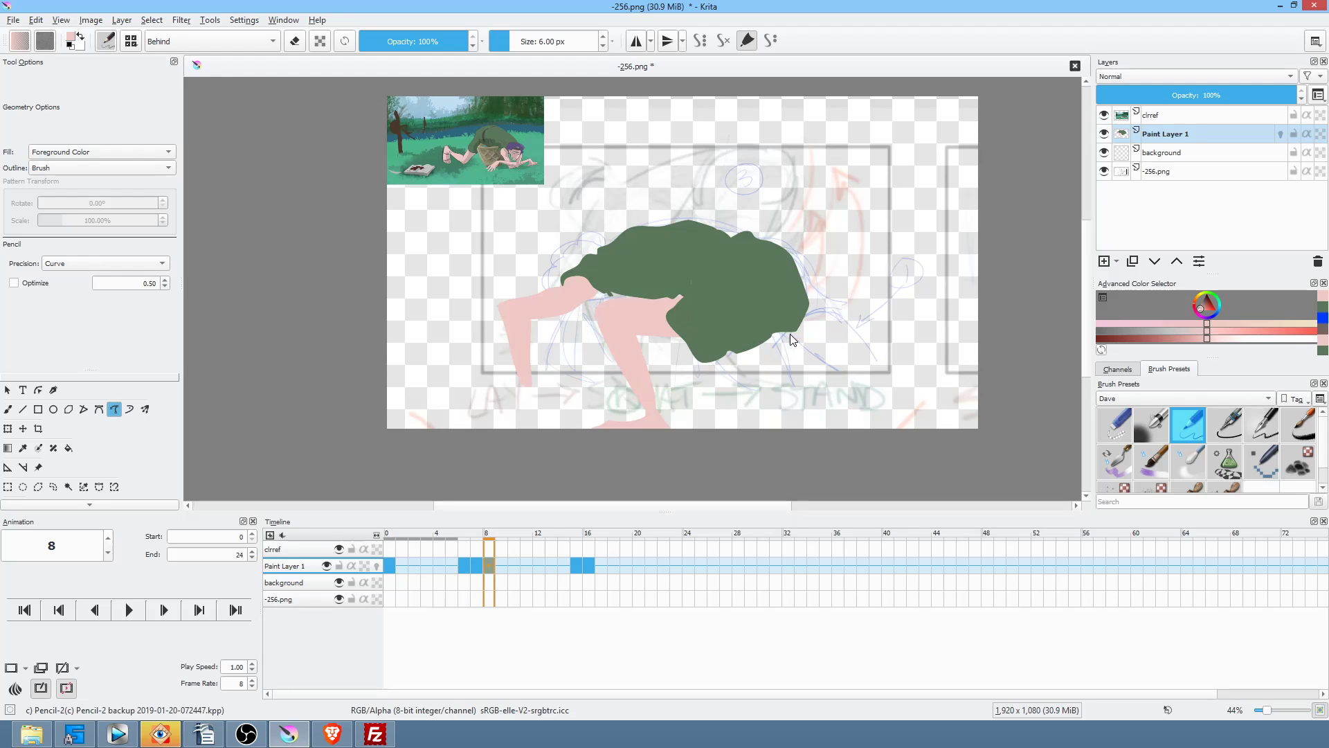
key("period")
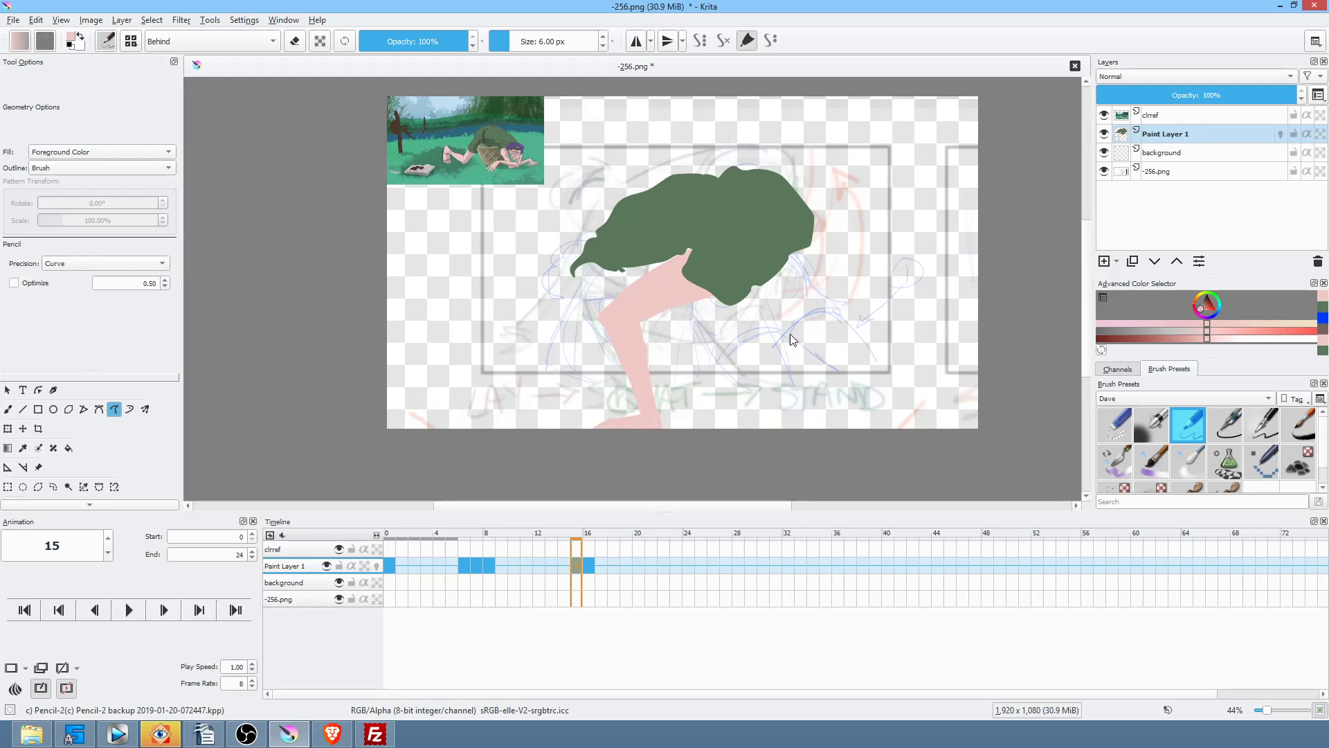
key("comma")
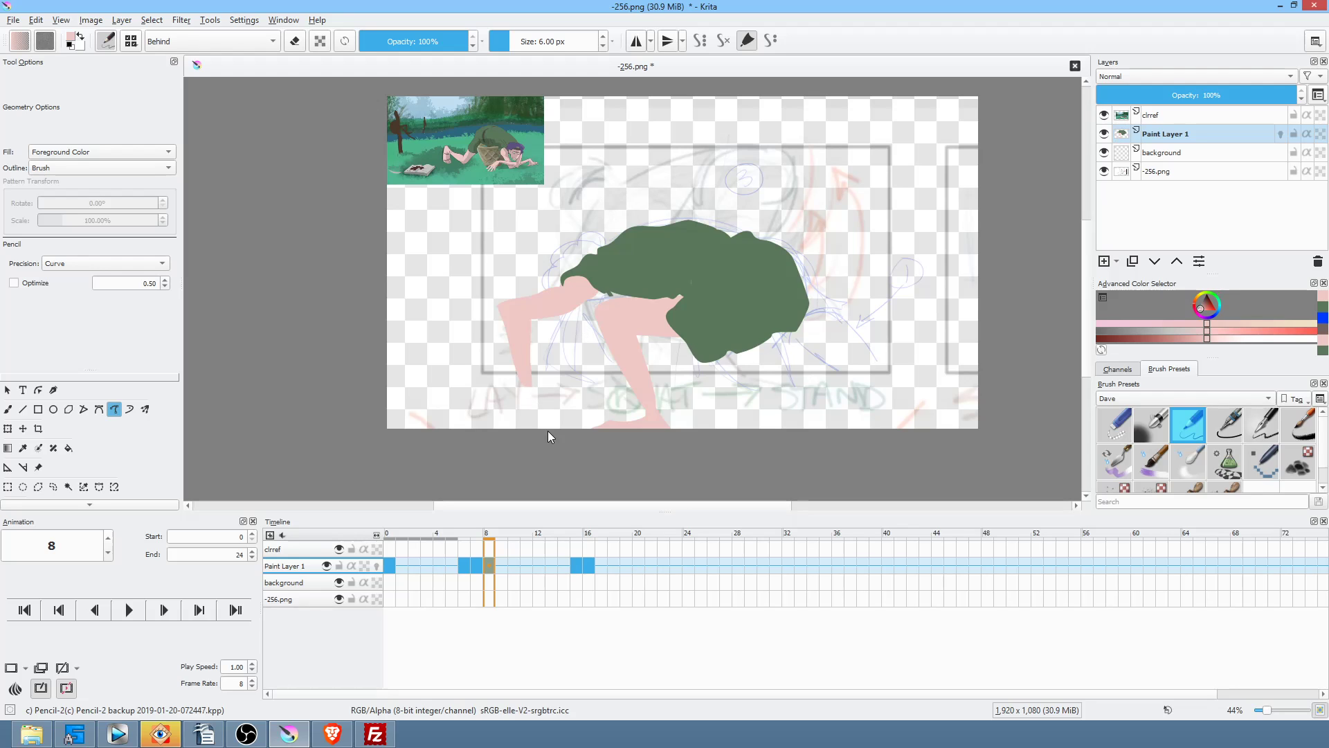
key("Left")
key("Left")
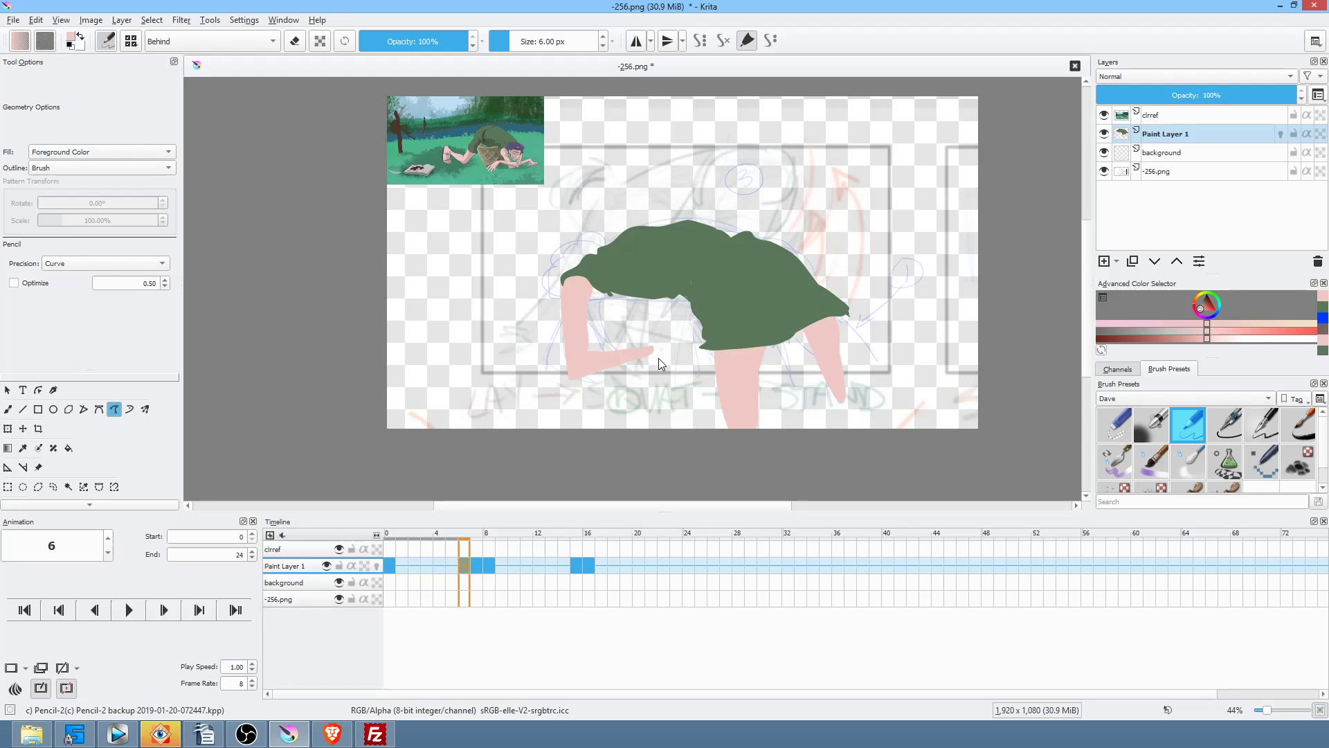
key("Right")
key("Right")
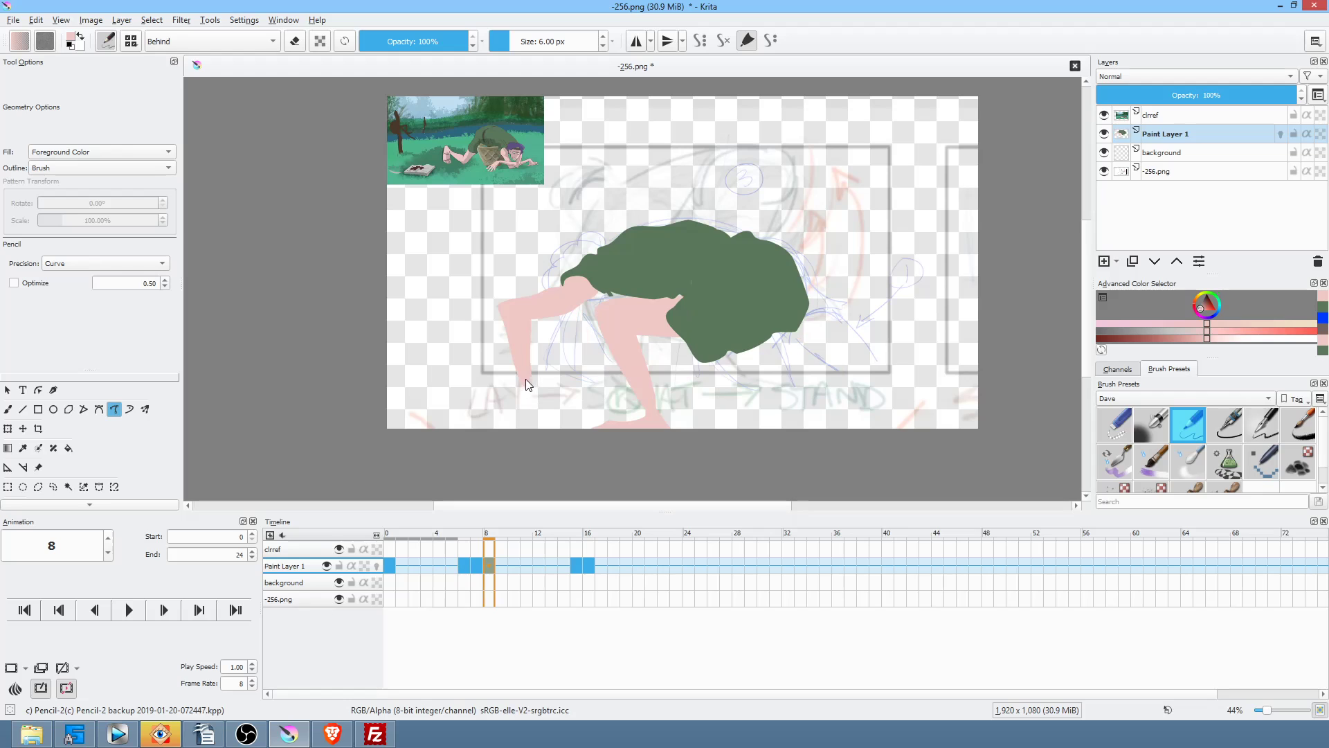
mouse_move(565, 381)
left_mouse_down()
mouse_move(528, 392)
mouse_move(562, 380)
left_mouse_up()
key("Right")
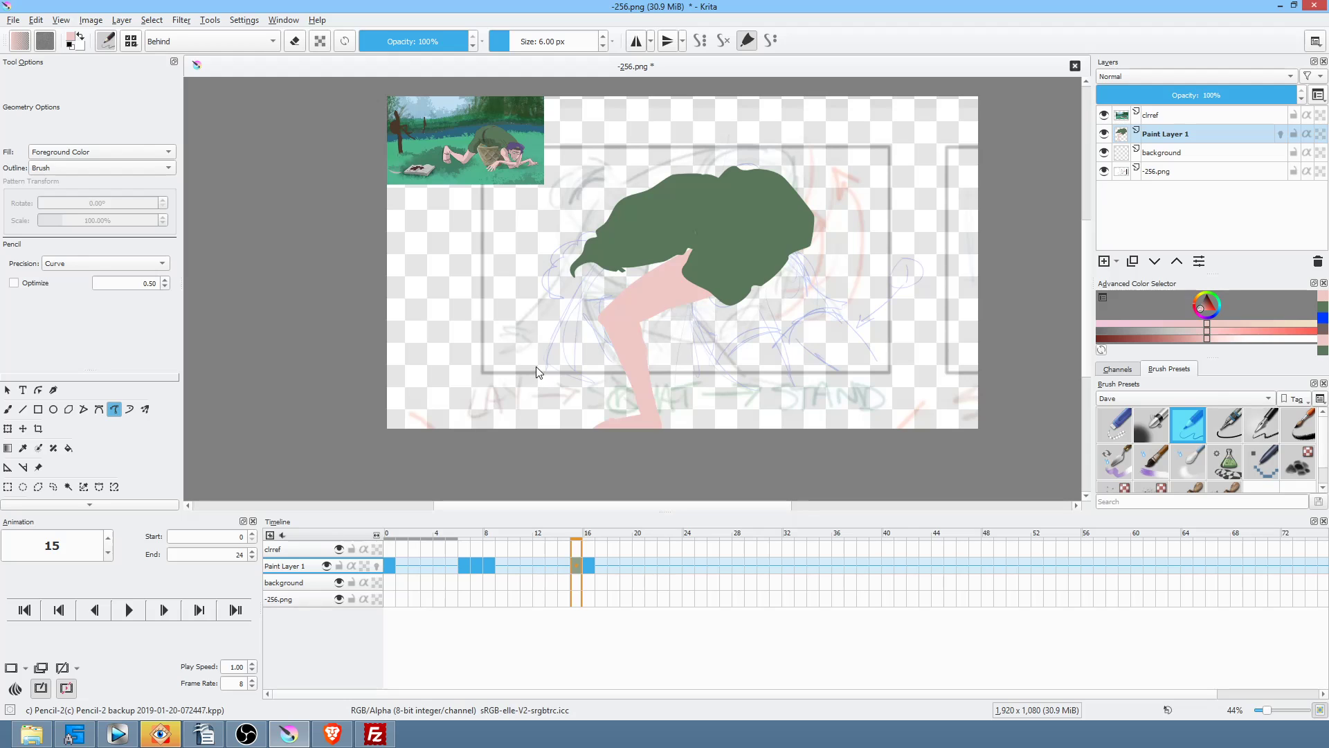
left_click_drag(533, 360, 551, 357)
Step: Fill the pink forearm and wrist down to the hand on frame 15
key("comma")
key("period")
left_click_drag(568, 312, 640, 235)
key("comma")
key("period")
key("comma")
key("period")
mouse_move(537, 313)
left_mouse_down()
mouse_move(535, 368)
mouse_move(562, 321)
left_mouse_up()
Step: Fill pink leg shapes on frame 16, checking them against frame 15
key("comma")
key("period")
key("period")
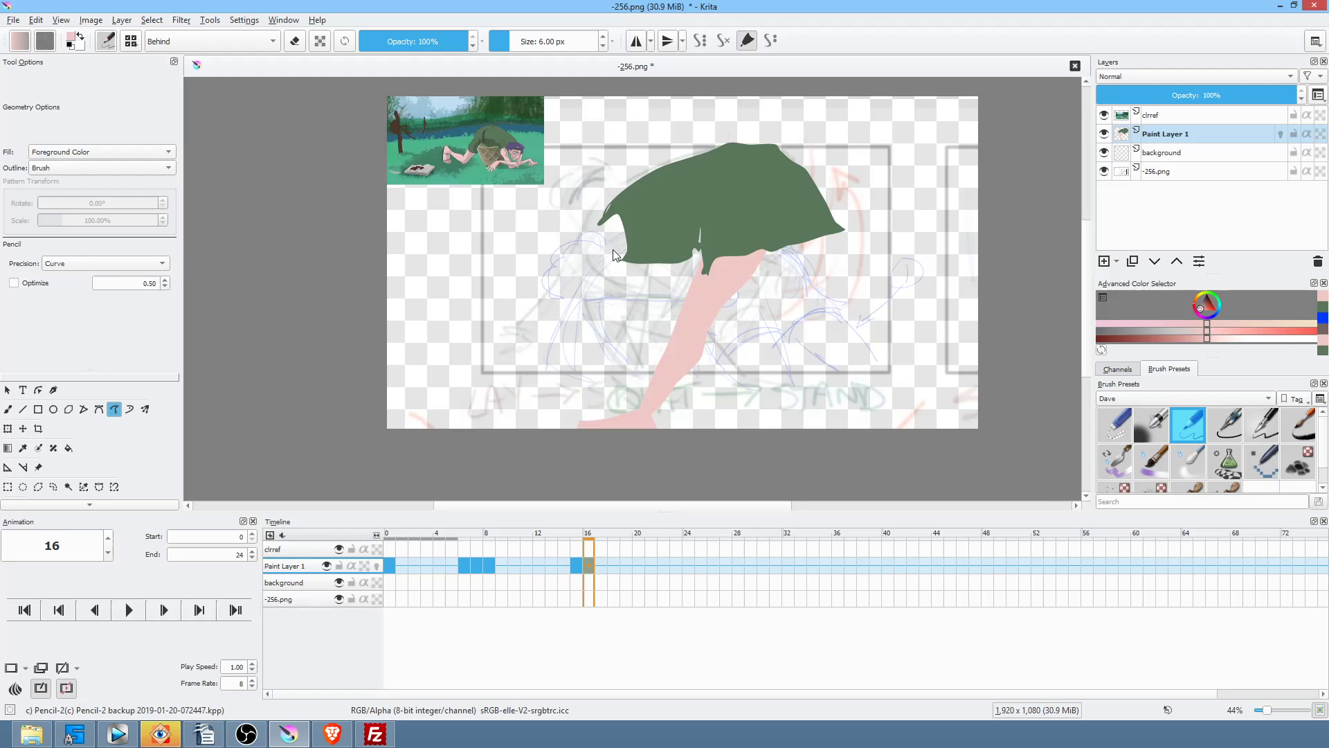
key("comma")
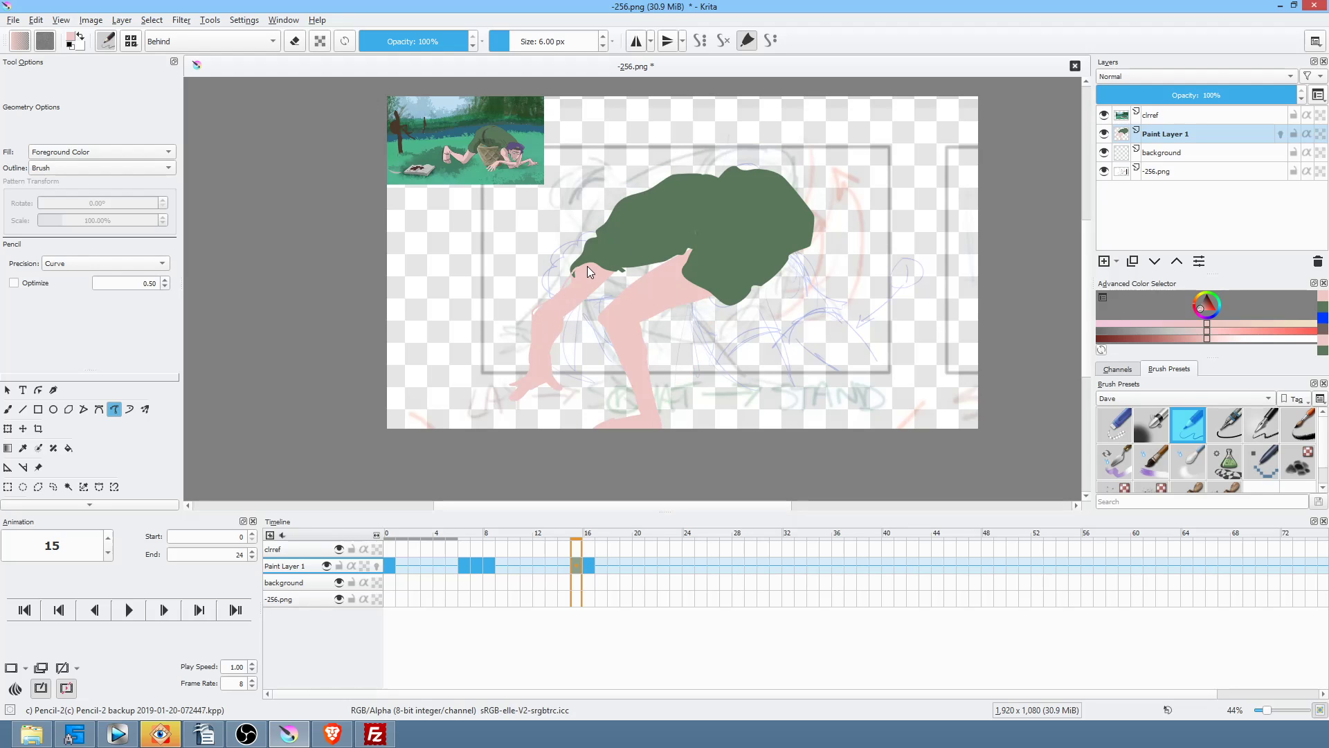
key("period")
key("comma")
key("period")
key("comma")
key("period")
mouse_move(537, 360)
left_mouse_down()
mouse_move(526, 389)
mouse_move(553, 356)
left_mouse_up()
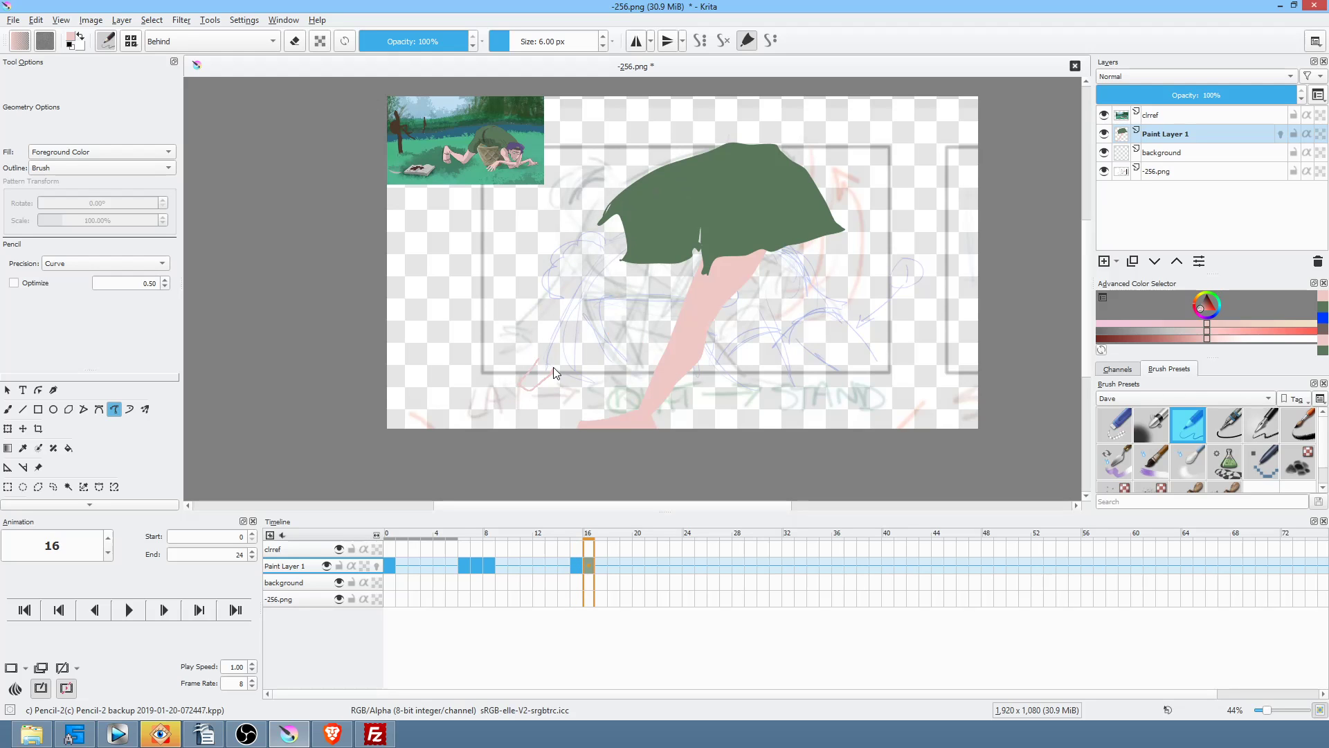
key("comma")
key("period")
left_click_drag(531, 380, 551, 356)
Step: Add a pink leg under the shirt and widen the left leg from foot to shirt
key("Left")
key("Right")
key("Left")
key("Right")
key("Left")
key("Right")
left_click_drag(566, 288, 569, 281)
key("Left")
key("Right")
left_click_drag(640, 247, 583, 276)
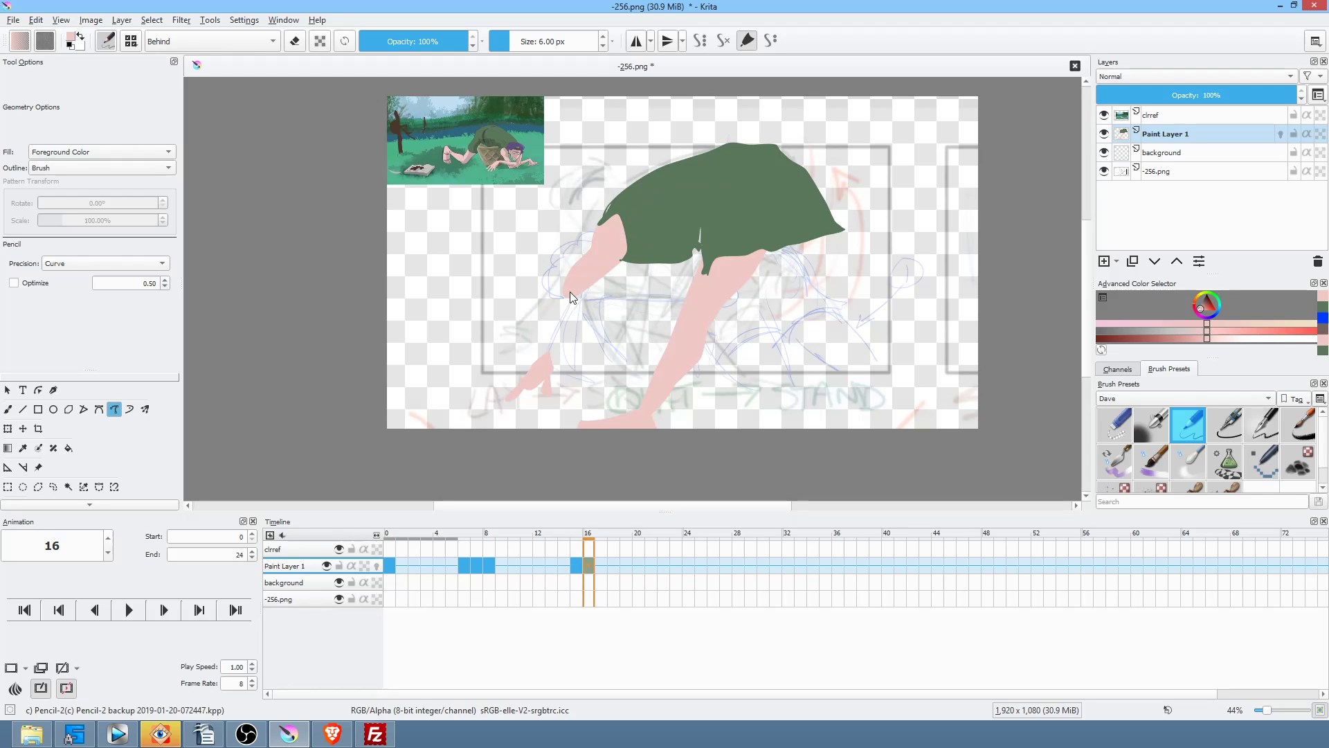
left_click_drag(537, 368, 597, 271)
Step: Fill the pink thigh under the right side of frame 16's shirt
key("Left")
key("Right")
key("Left")
key("Right")
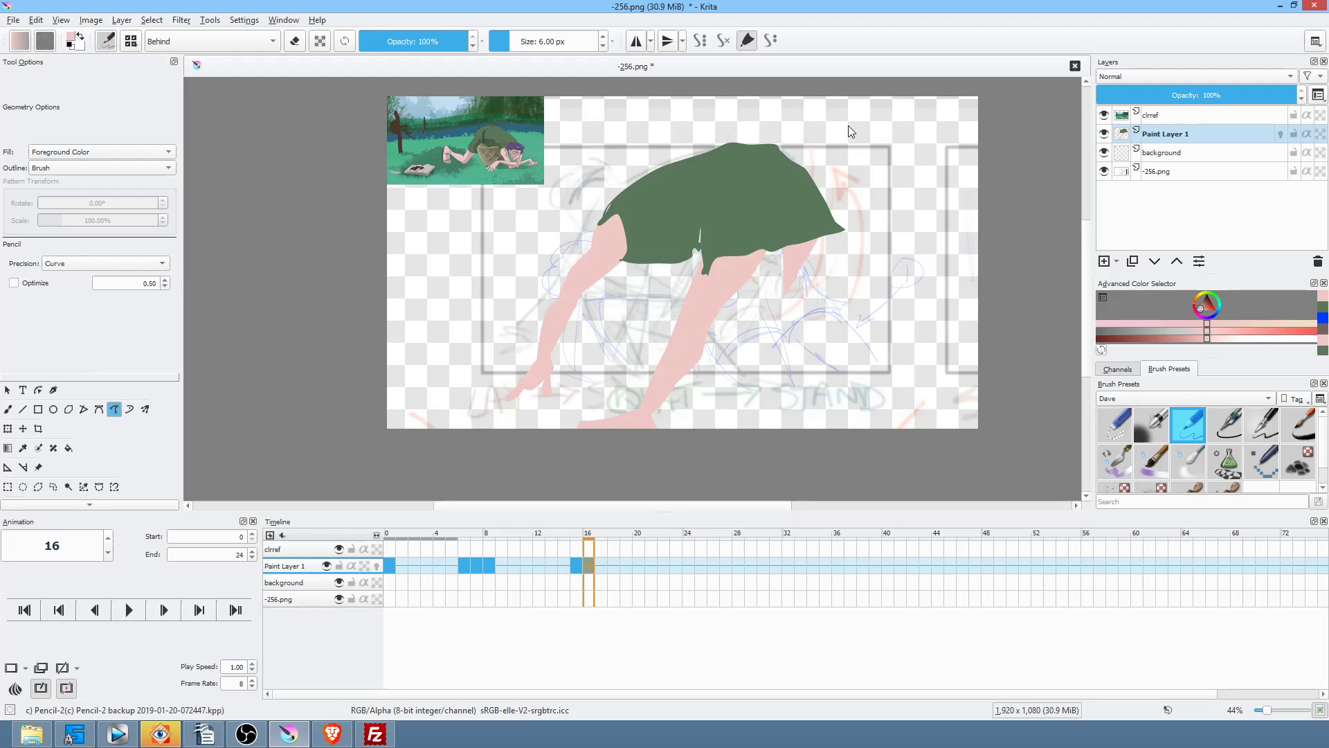
key("Left")
key("Right")
mouse_move(759, 288)
left_mouse_down()
mouse_move(746, 286)
mouse_move(771, 226)
left_mouse_up()
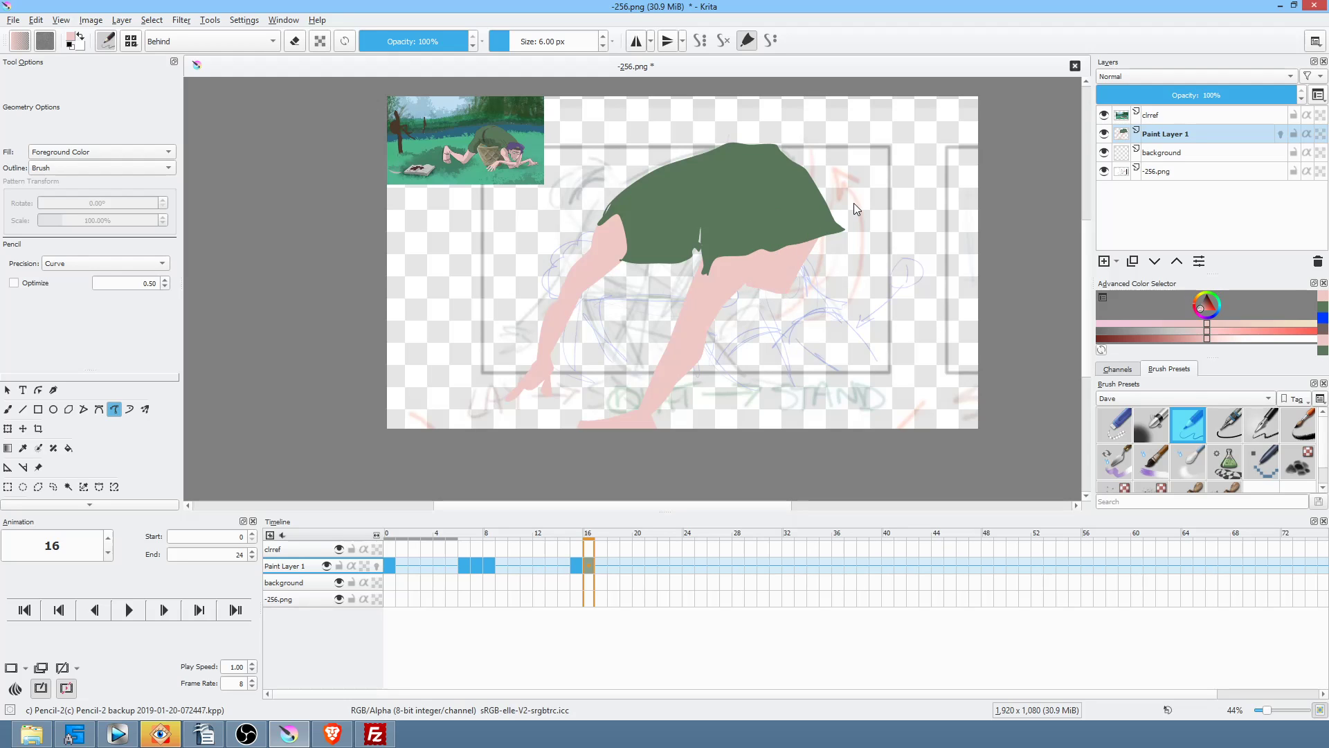
key("Left")
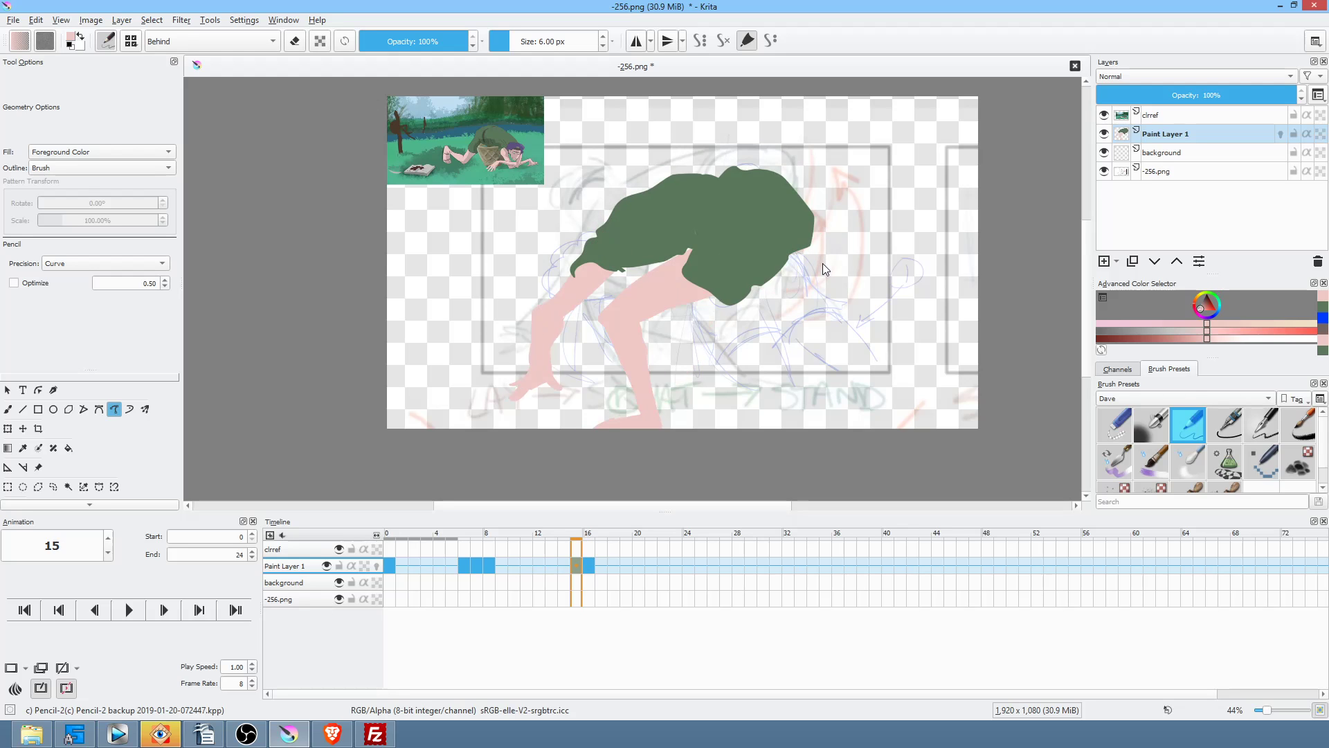
key("Left")
key("Left")
key("Left")
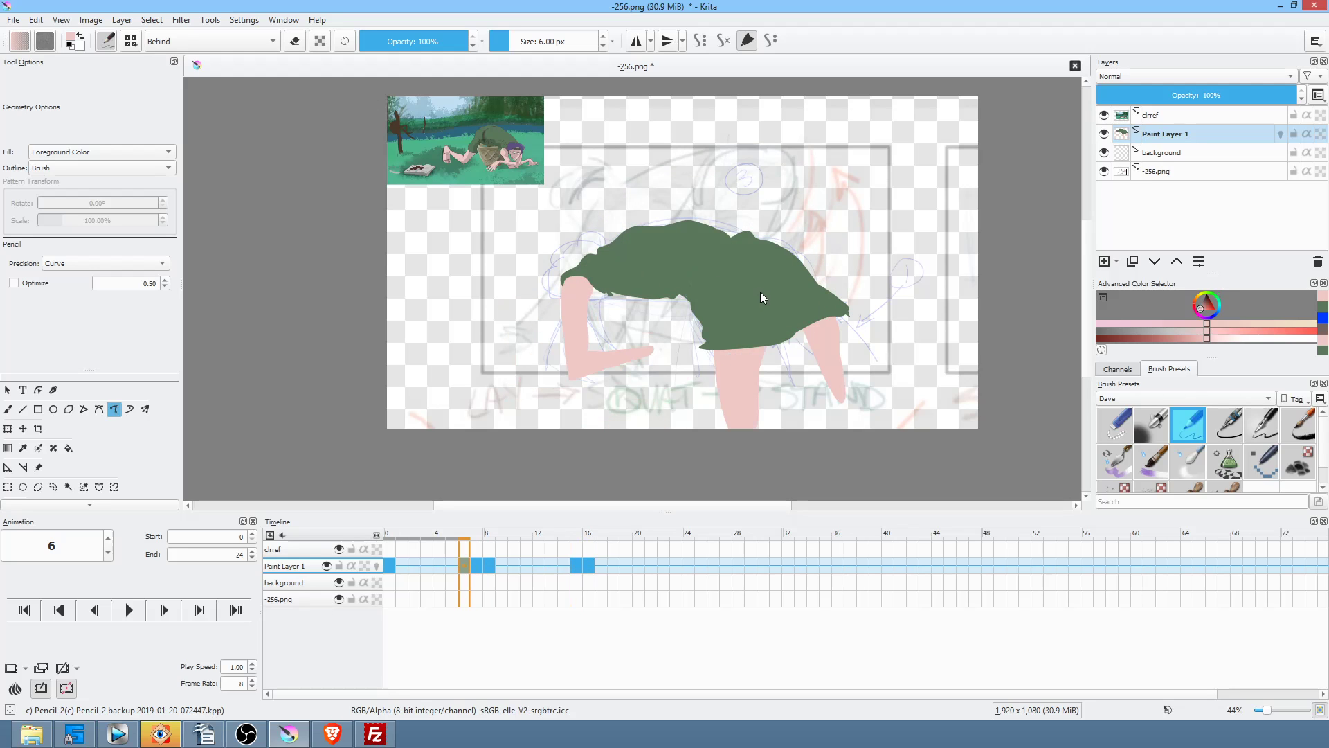
Step: Sample the shirt's green as paint colour and set the blending mode to Normal
left_click(765, 288, "ctrl")
key("Right")
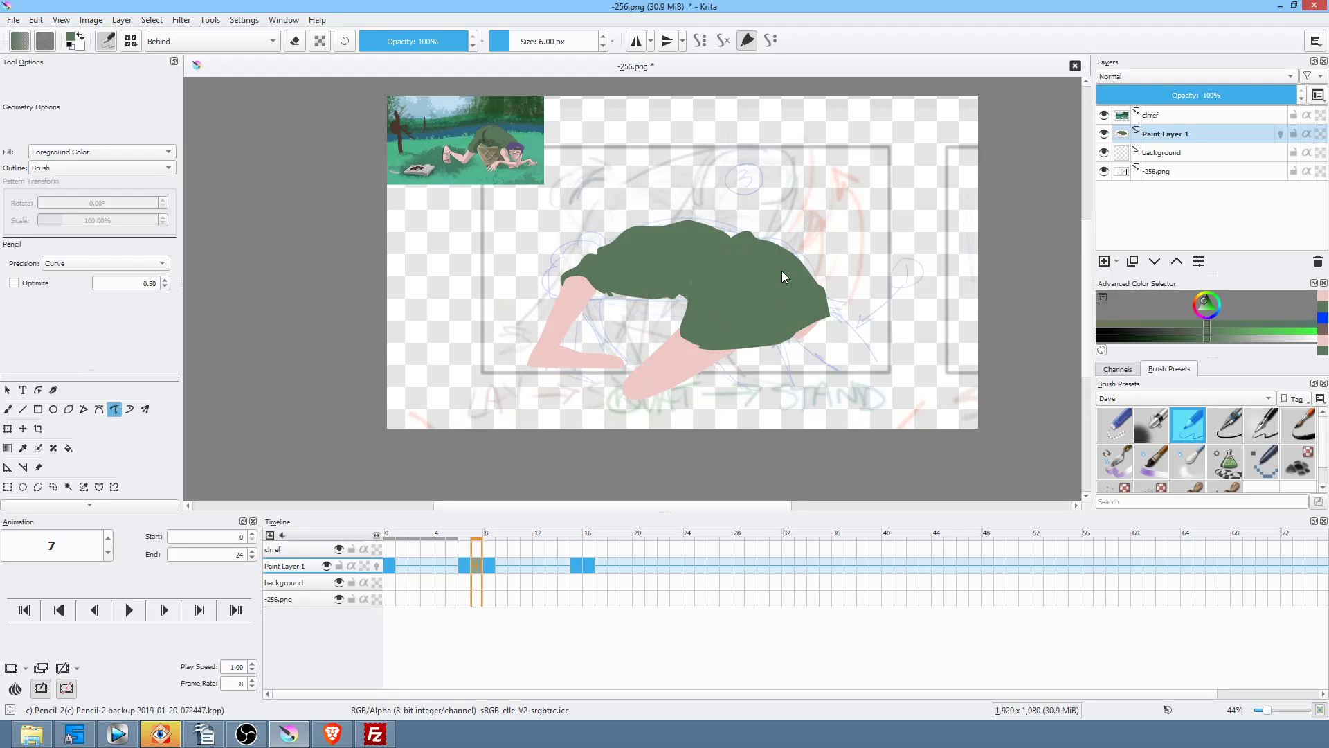
key("Right")
left_click_drag(687, 318, 701, 303)
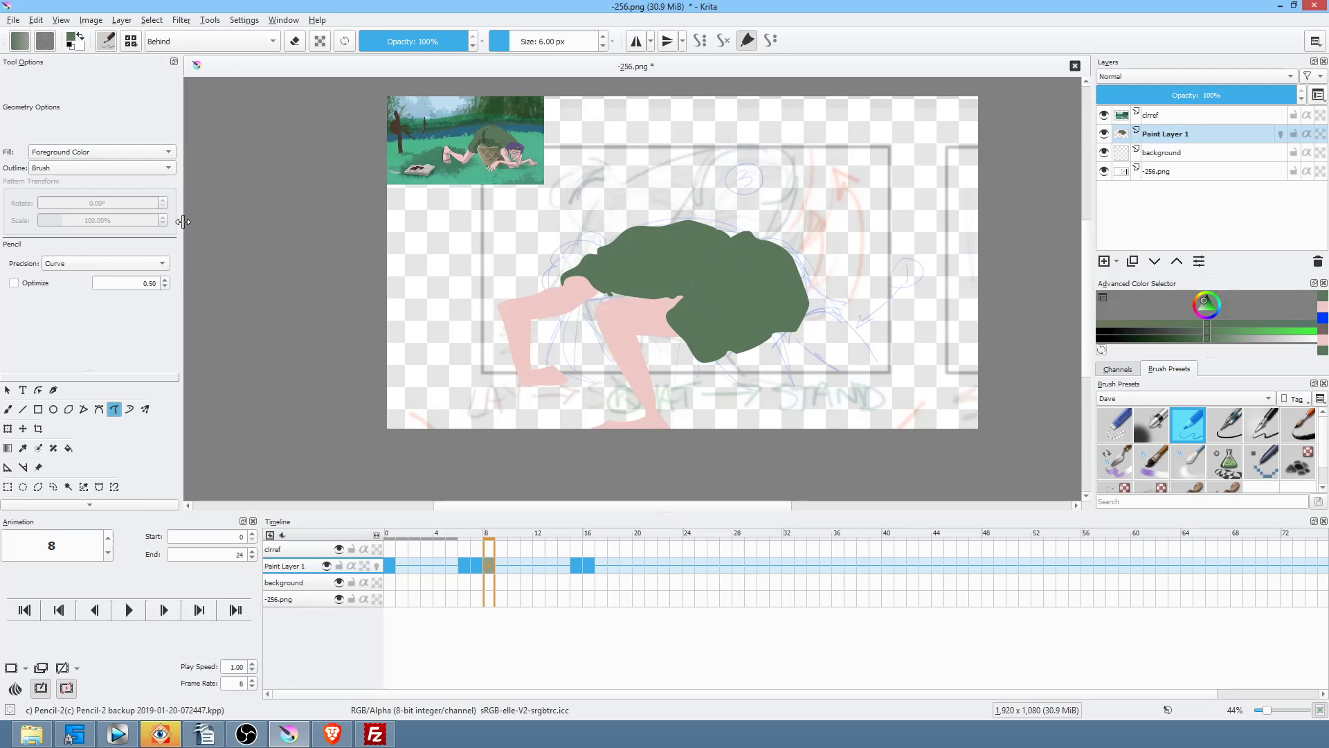
key("alt+shift+n")
key(".")
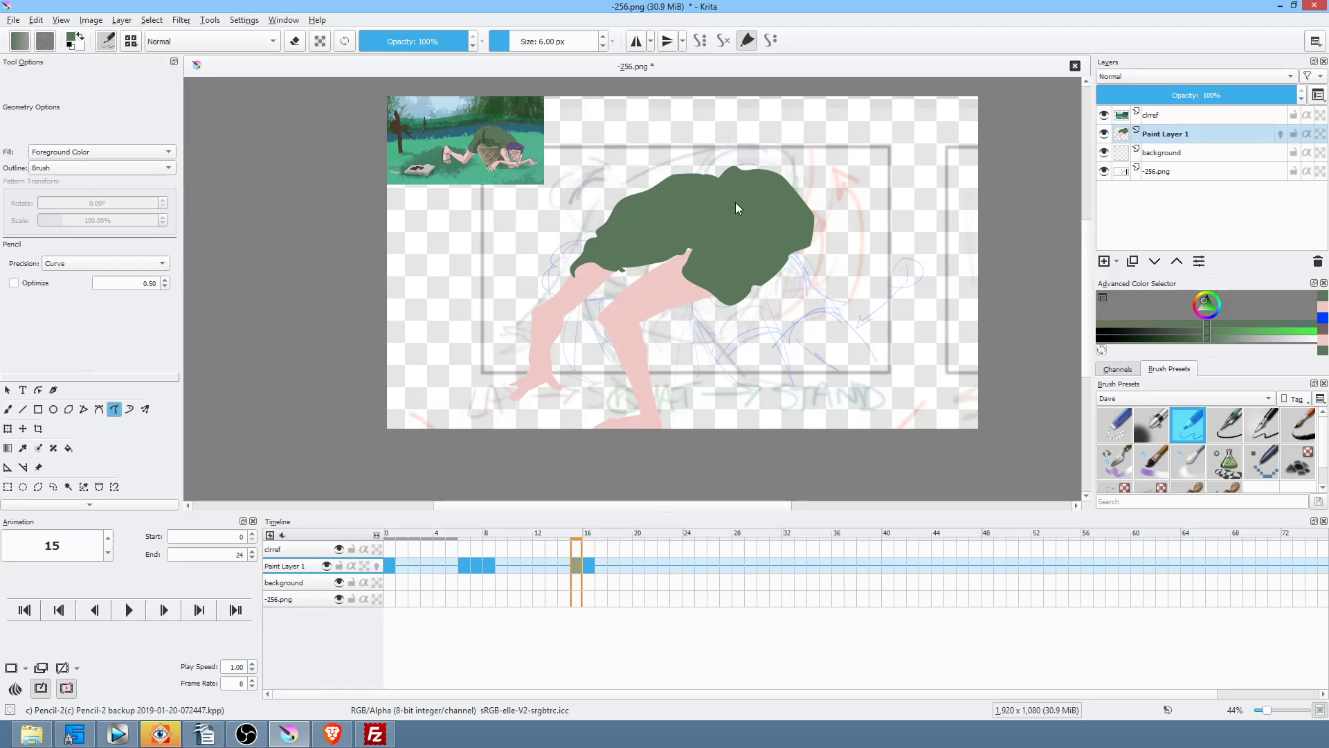
key(".")
key(".")
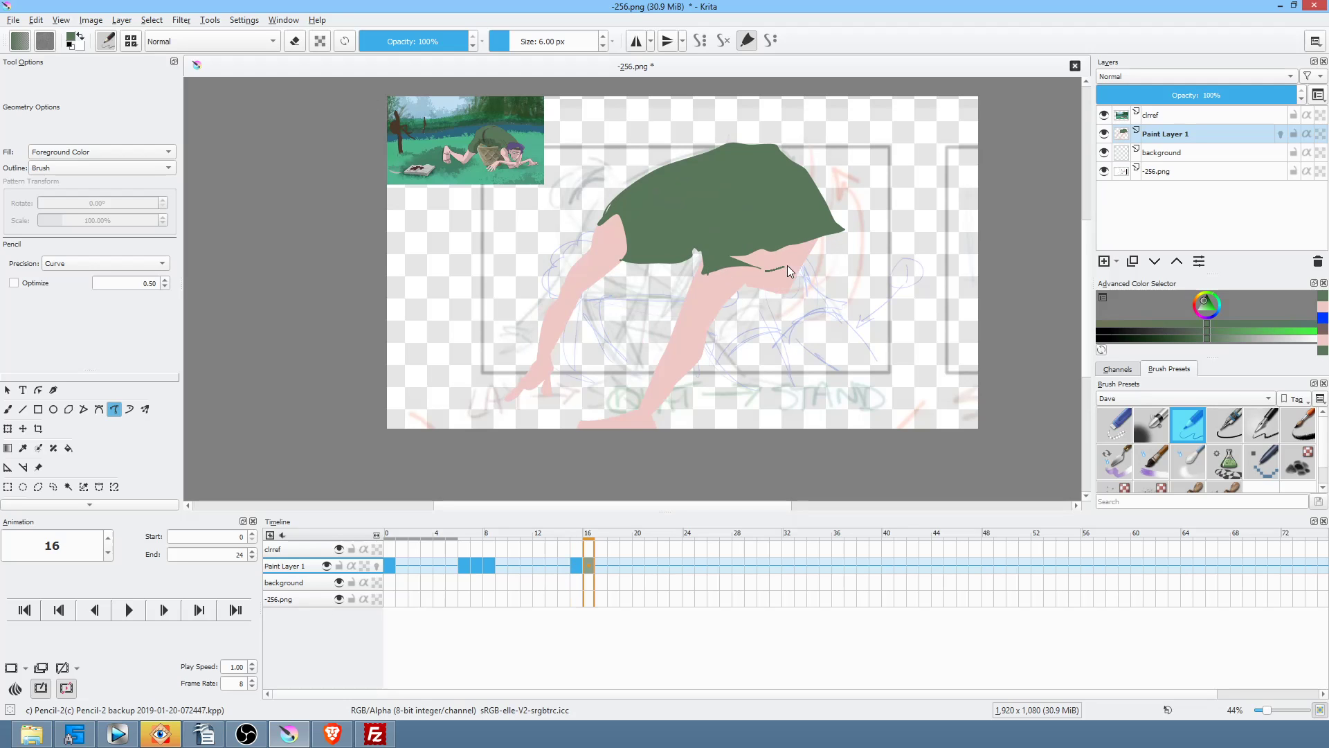
Step: Extend the green shirt's lower edge down over the legs on frame 16
left_click_drag(820, 264, 850, 235)
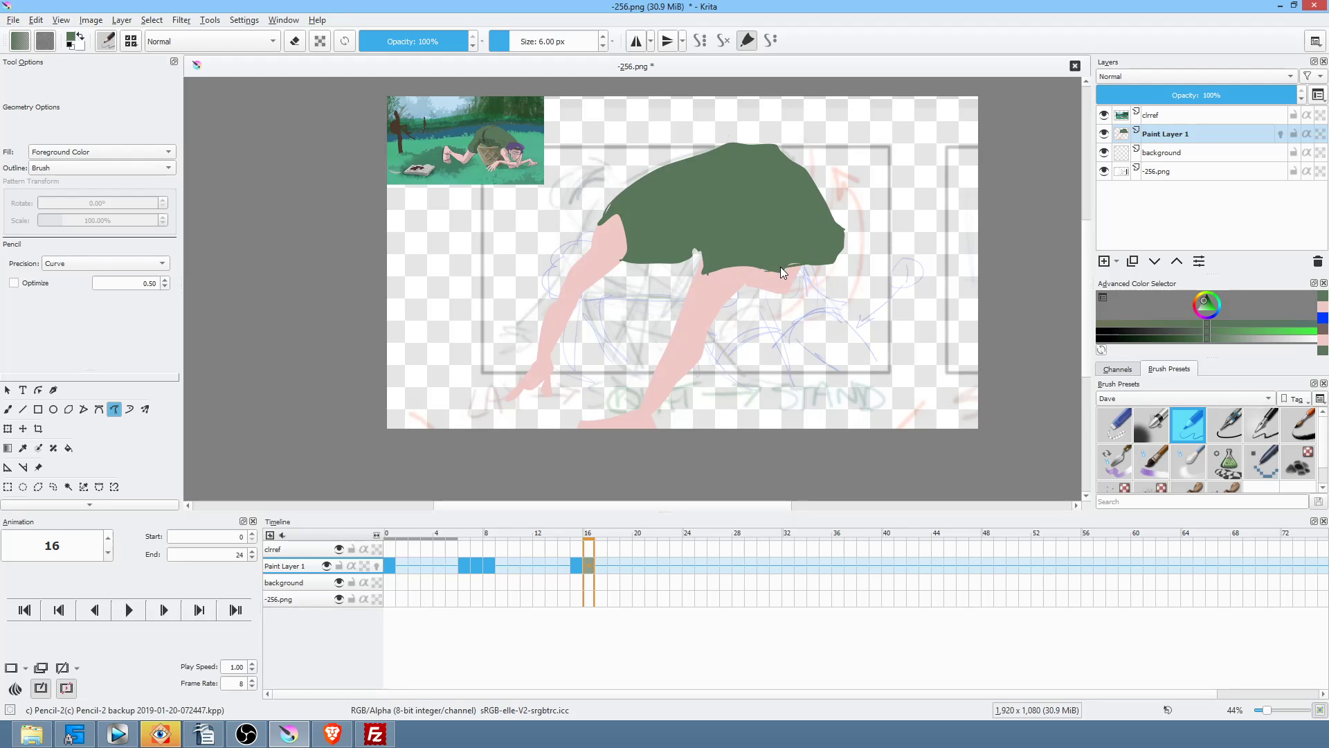
key("Left")
key("Right")
right_click(926, 318)
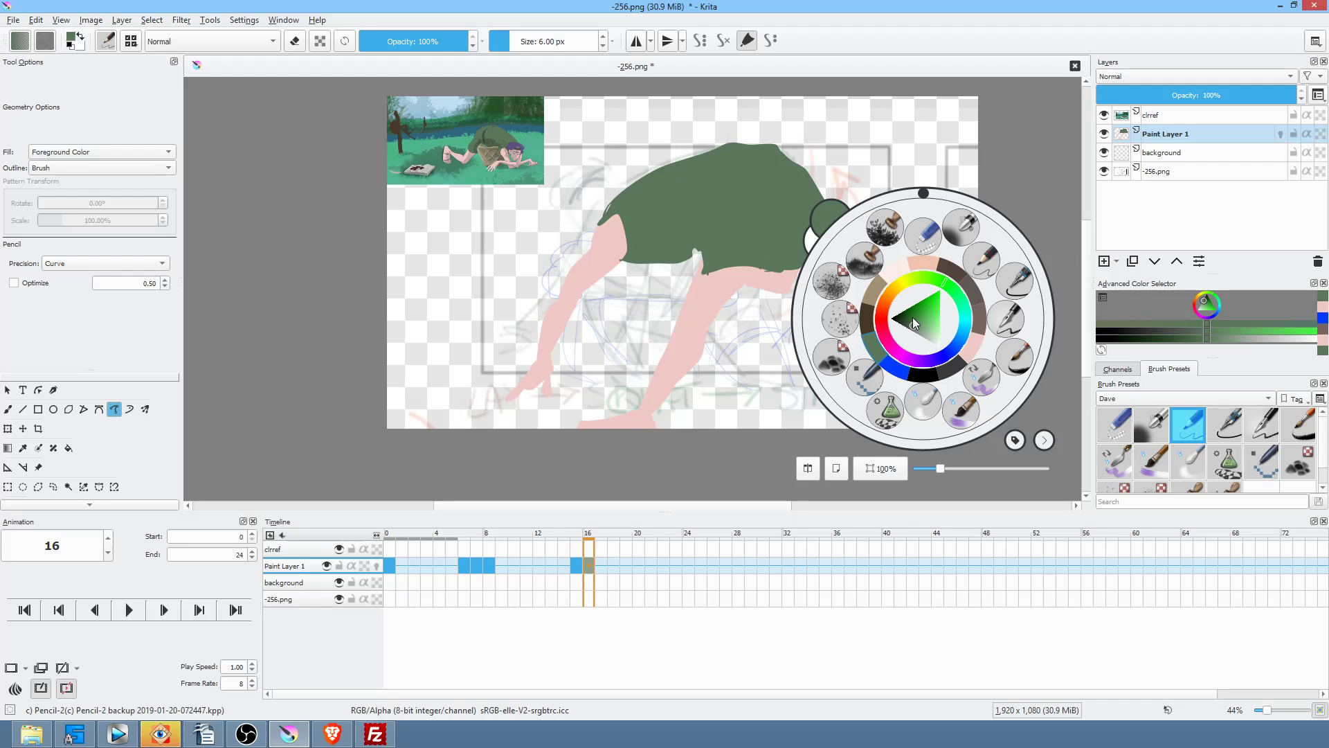
Step: Choose dark green from the pop-up palette and draw a fold line across the shirt
left_click(909, 319)
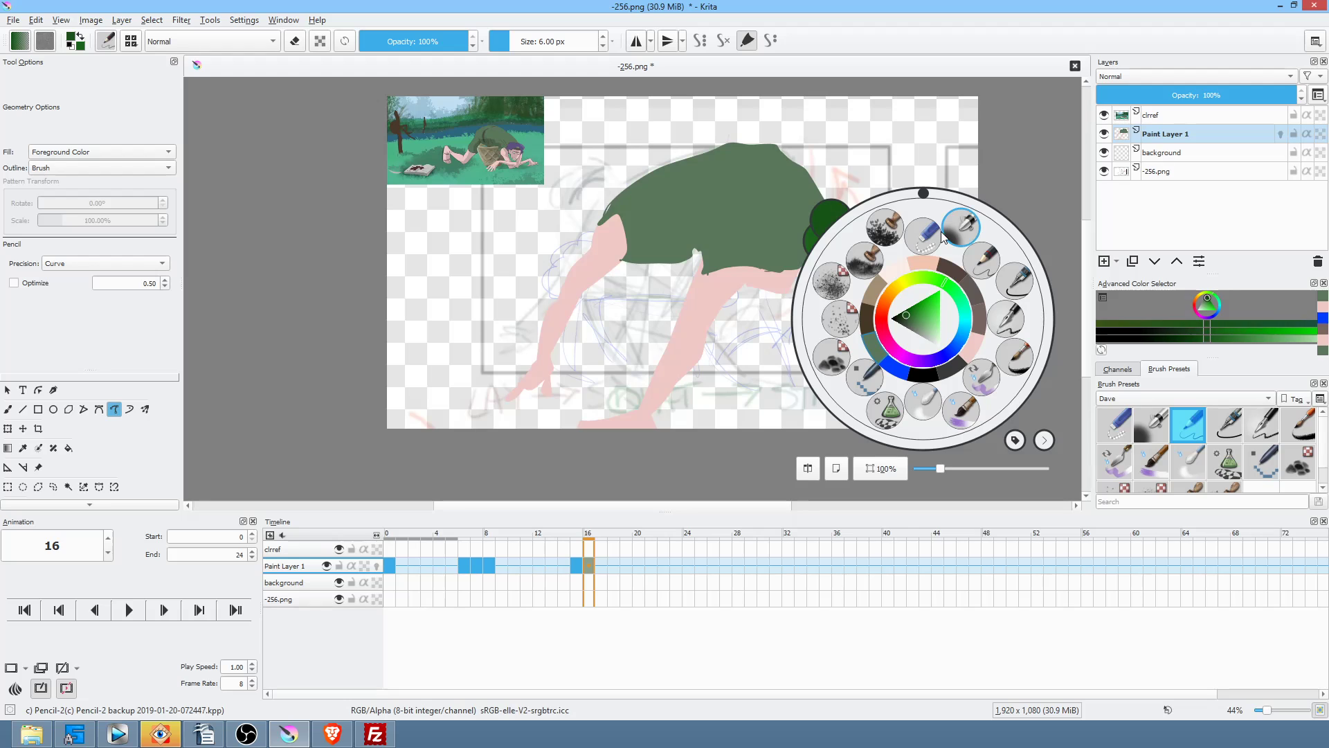
left_click(700, 226)
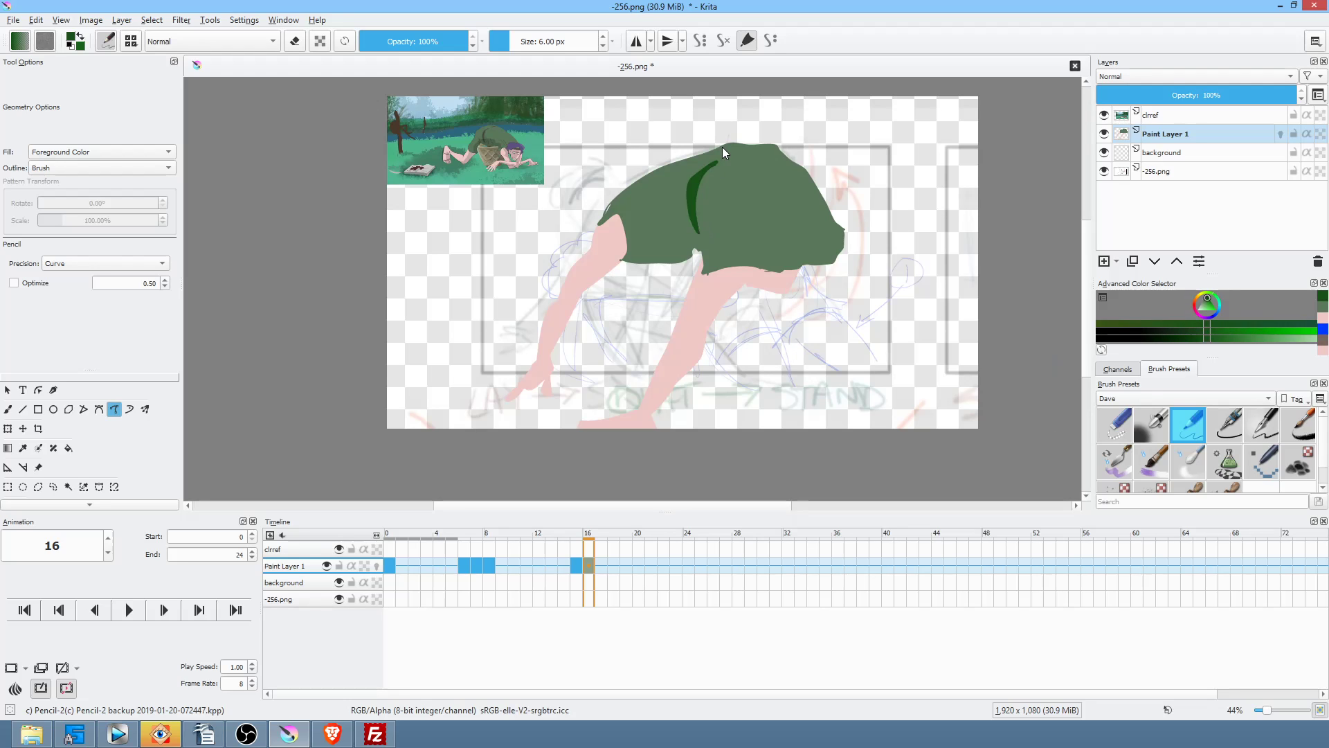
key("Left")
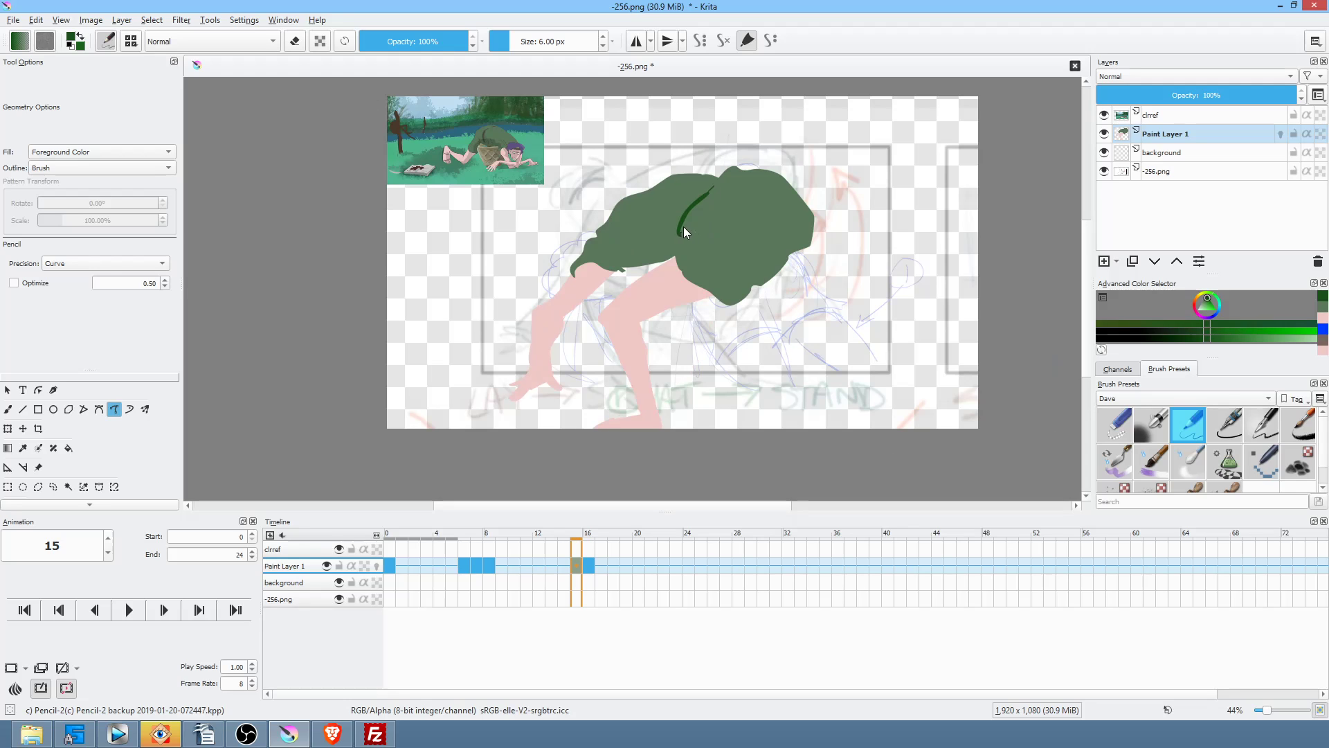
key("comma")
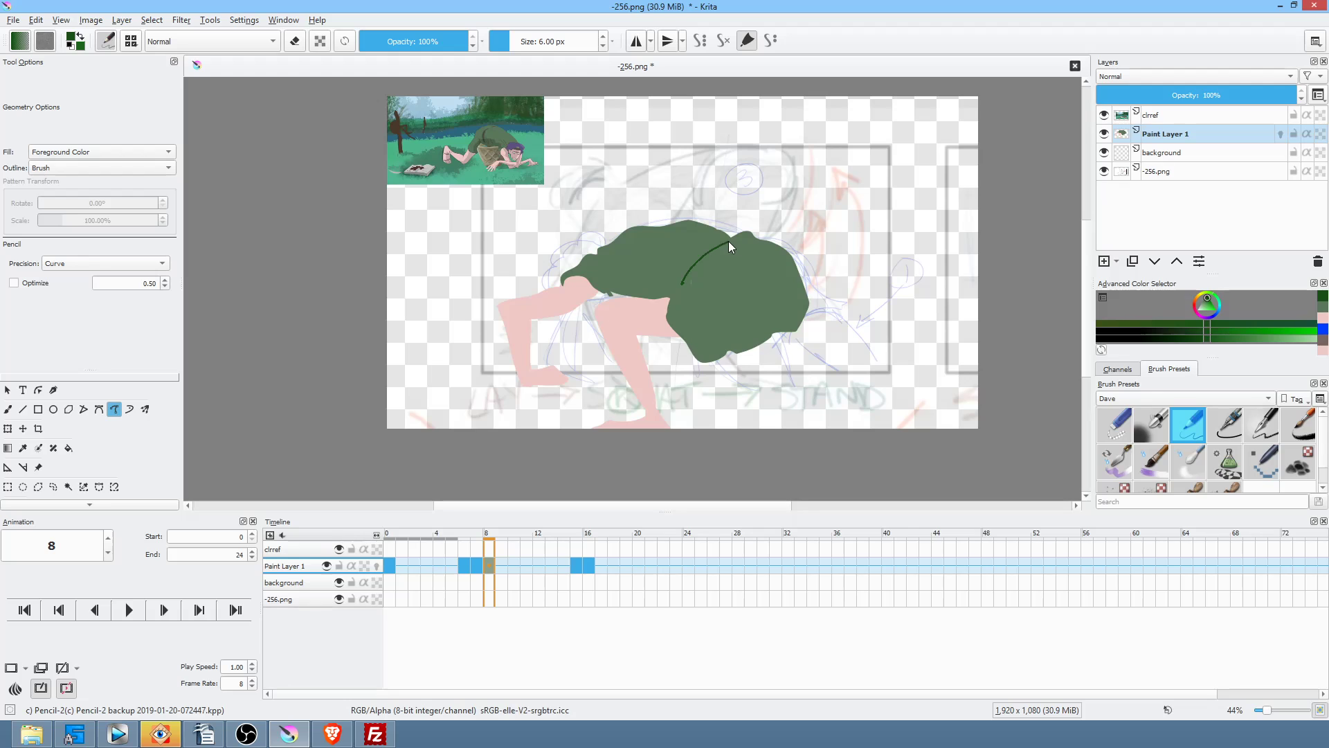
key("Left")
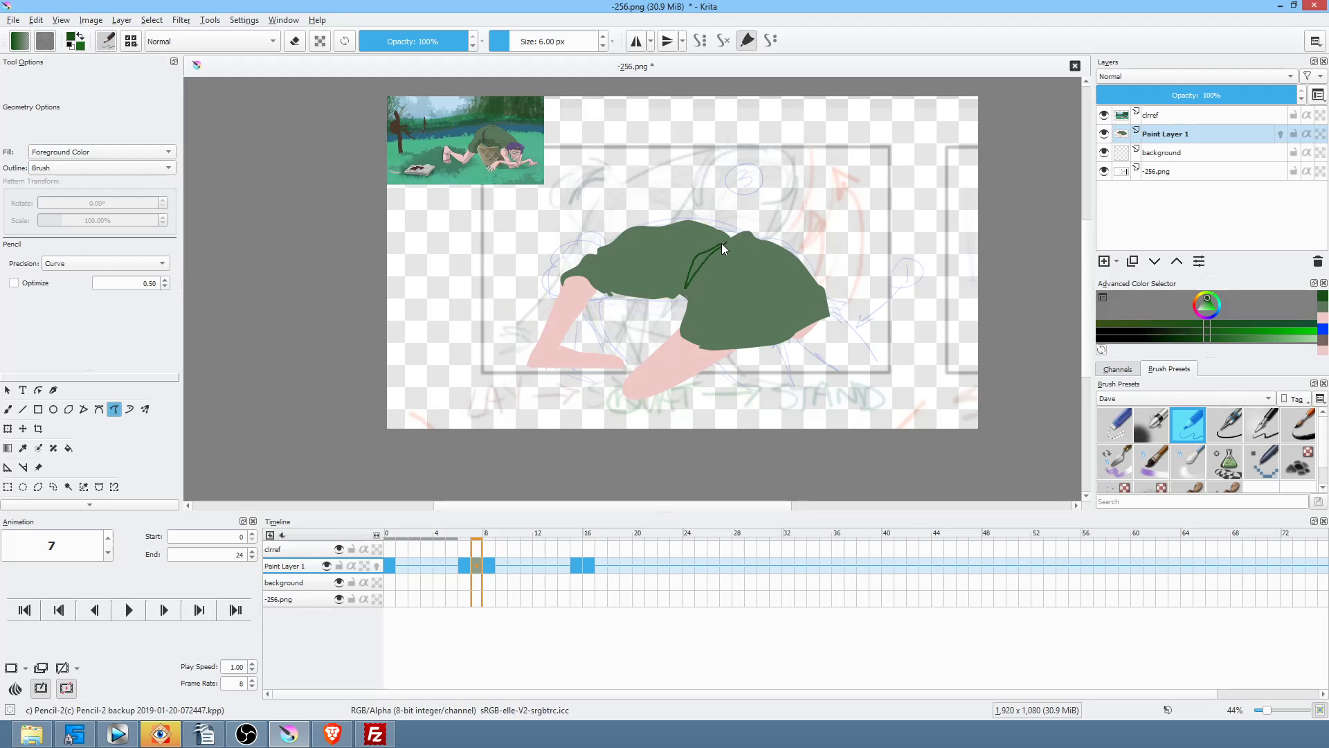
key("Left")
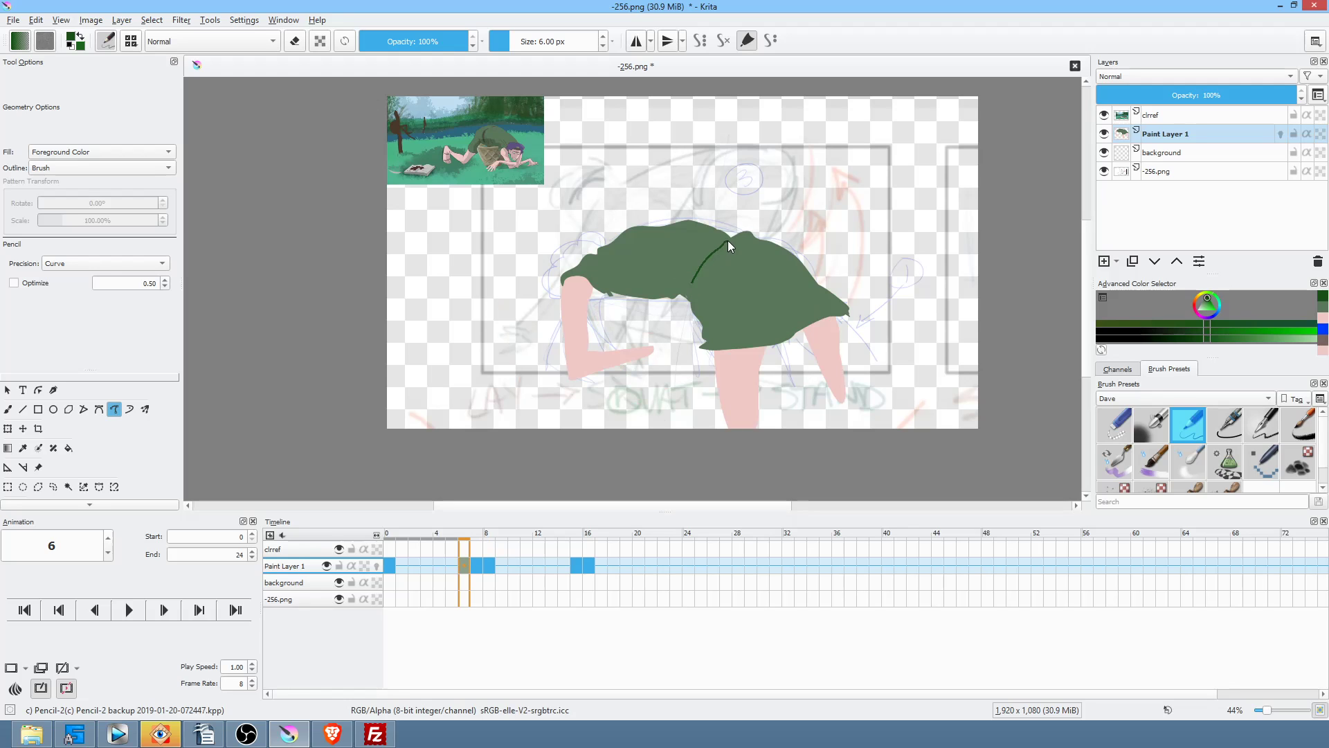
key("Left")
key("Left")
key("Left")
key("Left")
key("Left")
key("Left")
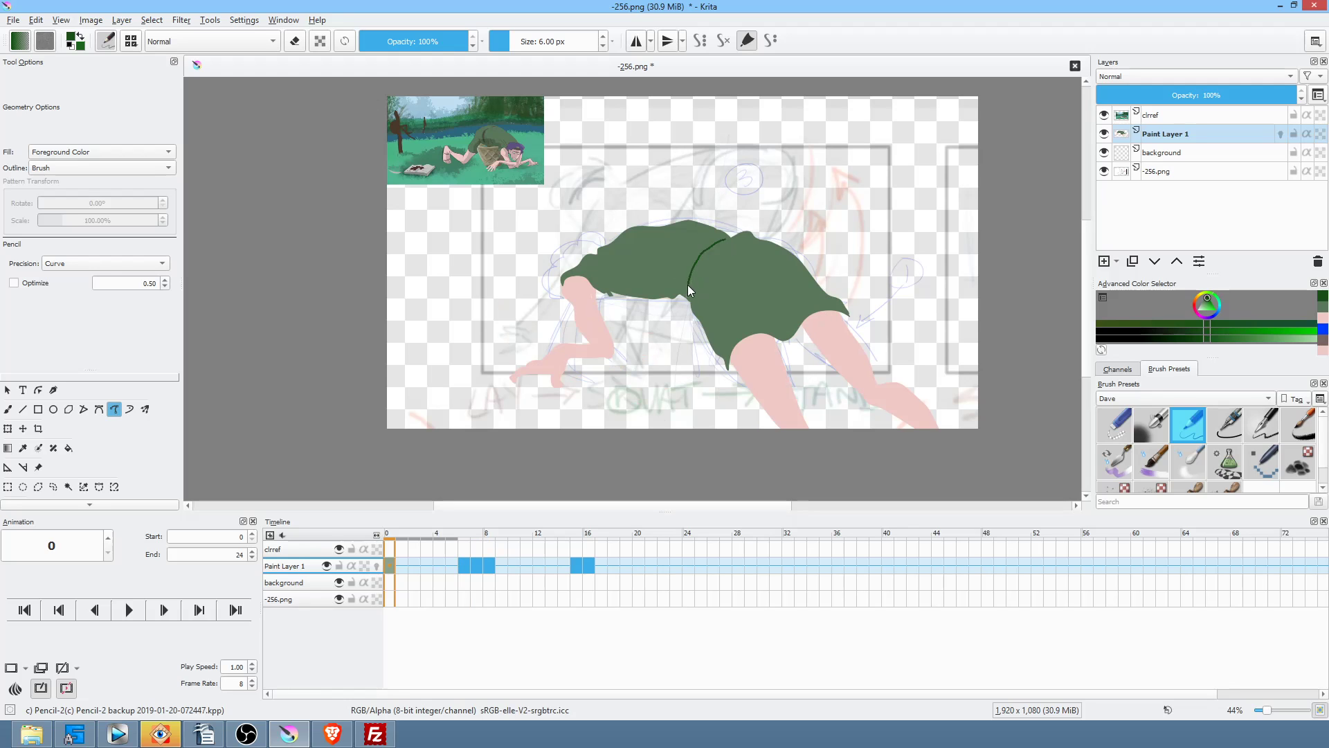
left_click_drag(723, 239, 734, 239)
Step: Cycle through the keyframes to review the fold lines, then zoom in on the reference picture
key("Right")
key("Right")
key("Right")
key("Right")
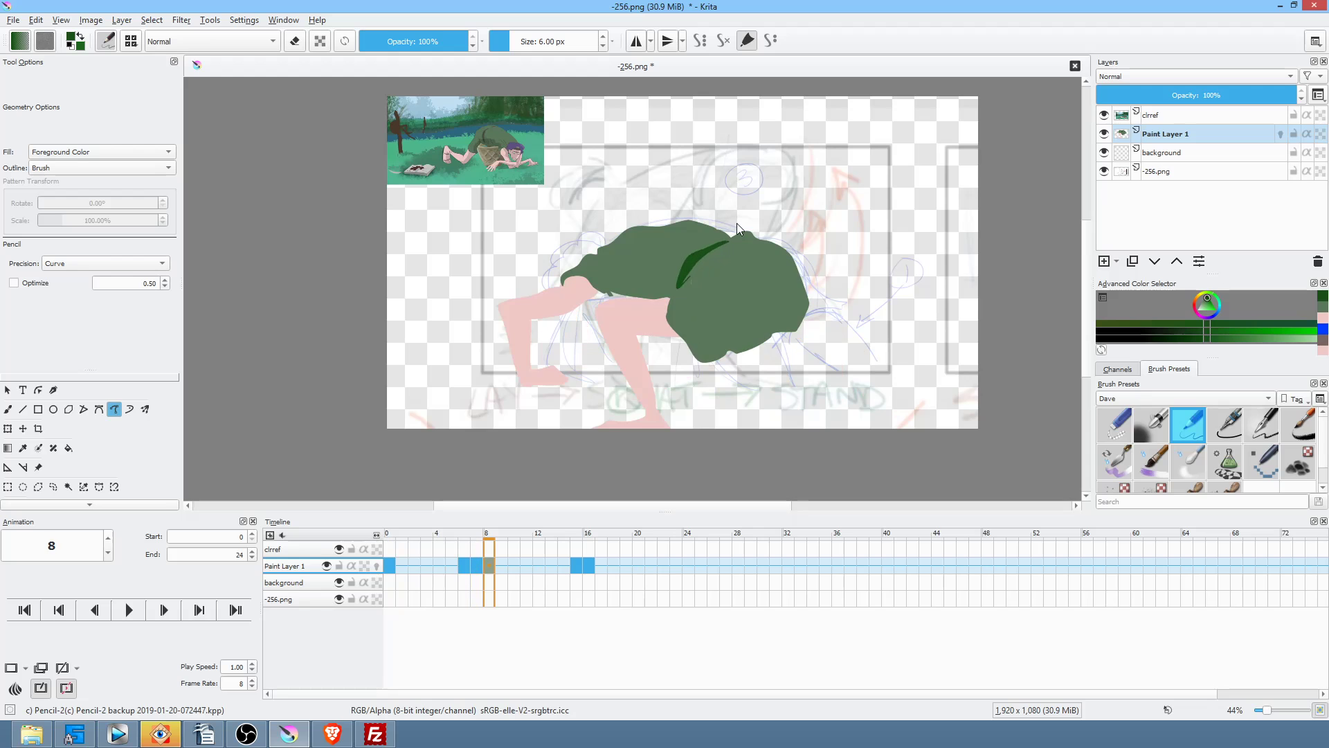
key("Right")
key("Left")
key("Left")
key("Left")
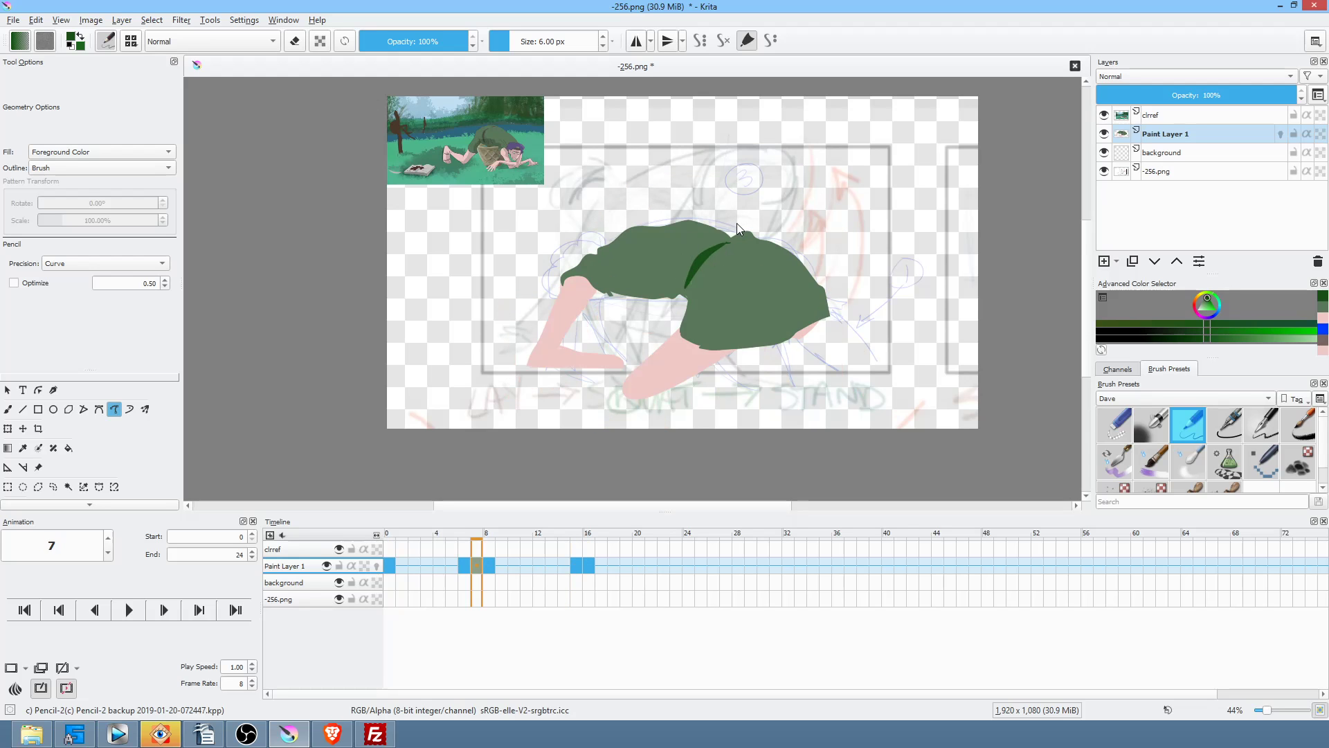
key("Left")
key("Left")
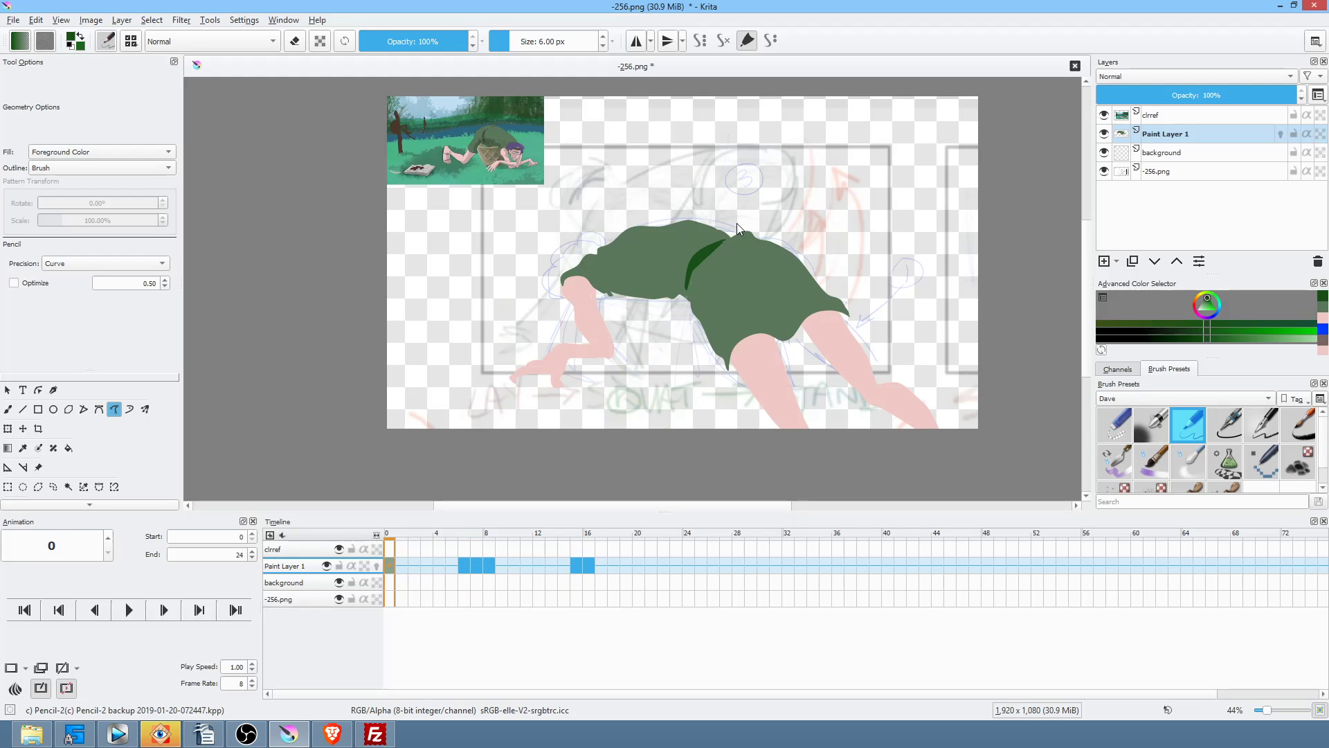
left_click_drag(498, 178, 488, 284)
left_click_drag(488, 284, 569, 127)
Step: Sample the reference's purple and paint hair behind the shirt on frame 0
left_click(559, 133, "ctrl")
key("Right")
key("Up")
left_click_drag(756, 318, 658, 506)
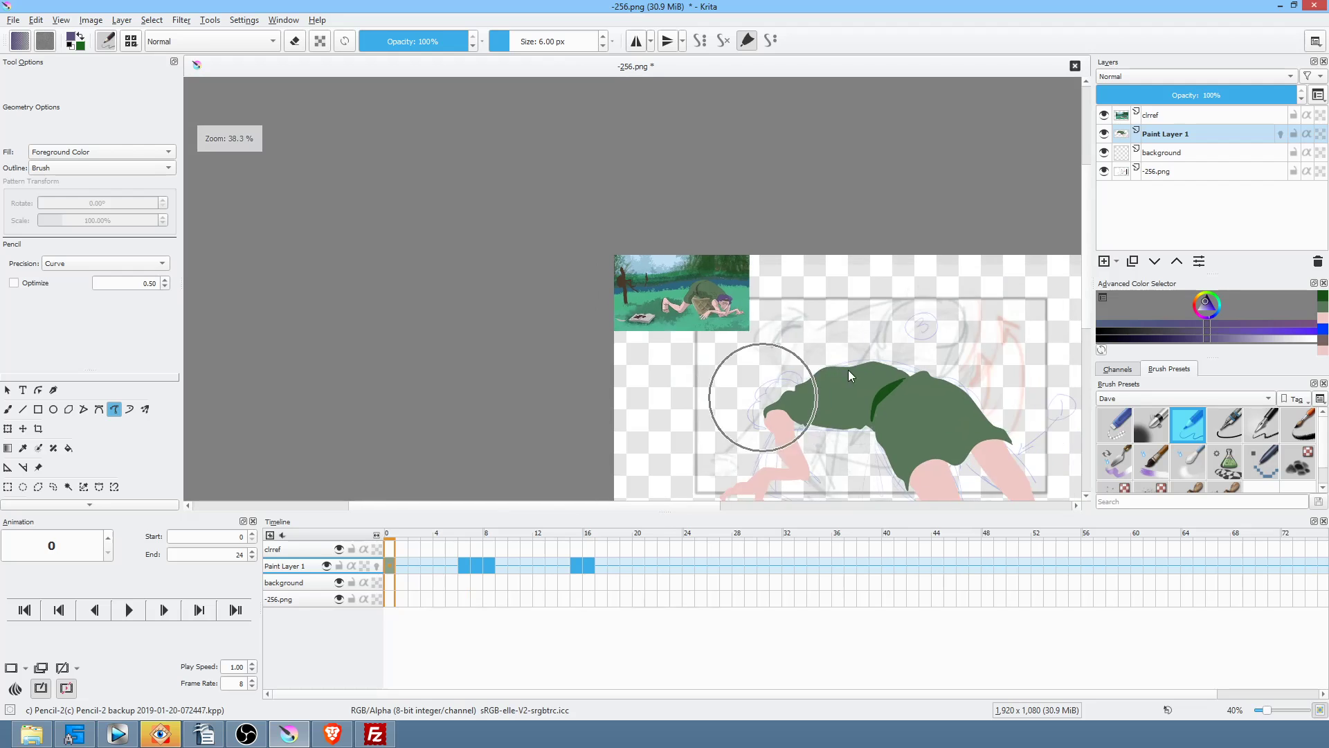
left_click_drag(839, 367, 723, 312)
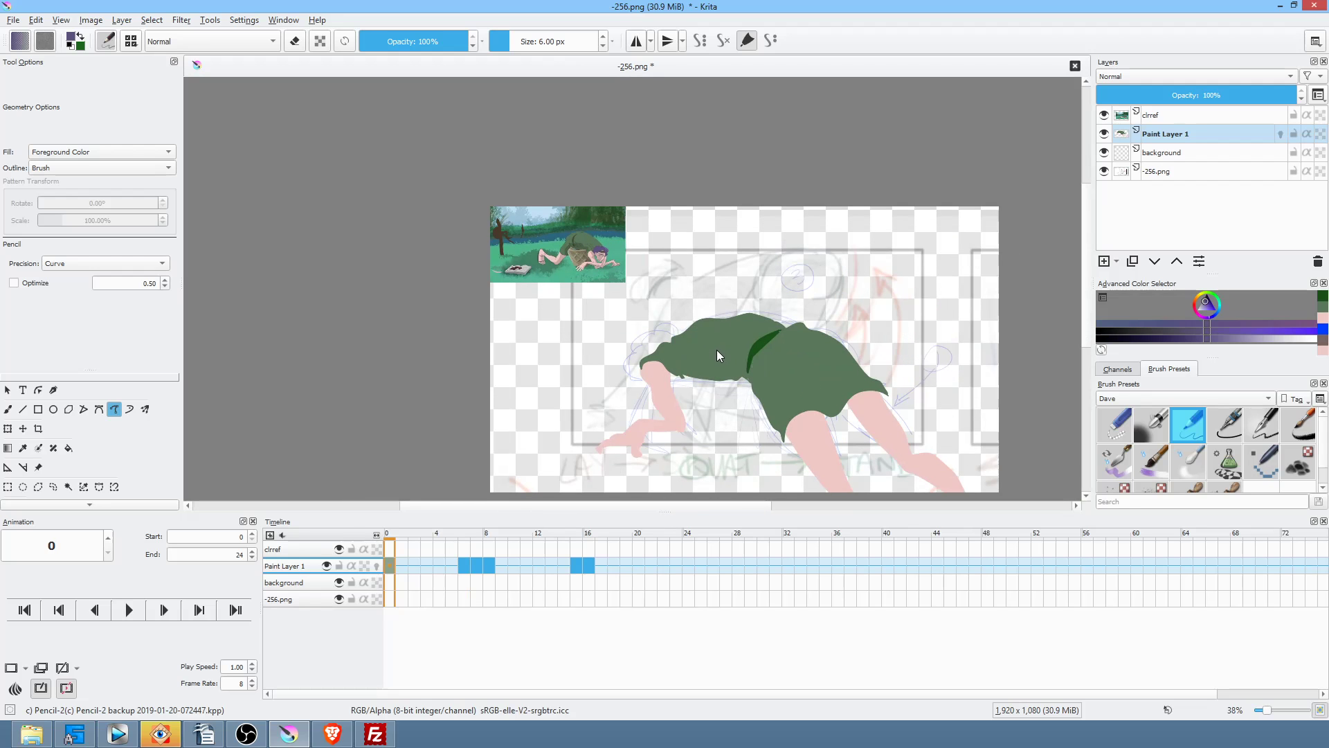
key("alt+shift+q")
scroll(658, 357, "up", 3)
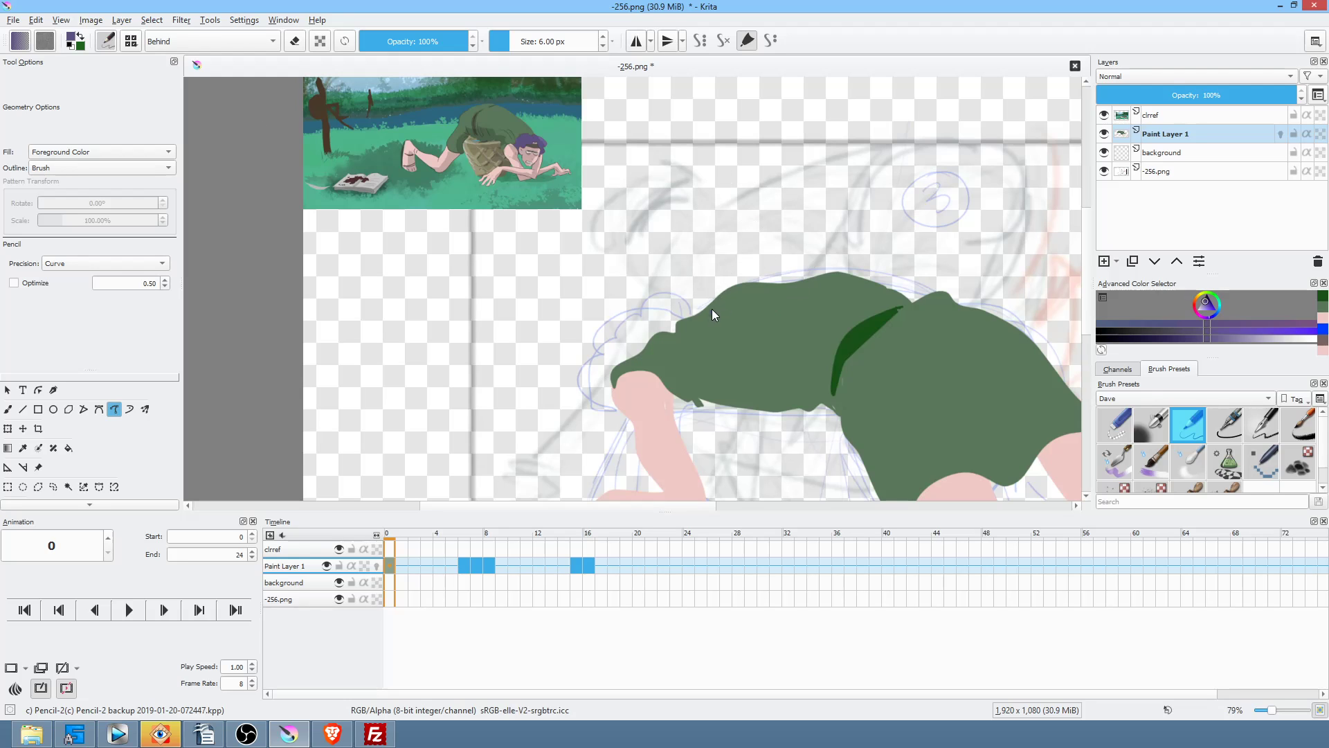
mouse_move(634, 309)
left_mouse_down()
mouse_move(599, 313)
mouse_move(562, 357)
mouse_move(573, 394)
mouse_move(625, 408)
left_mouse_up()
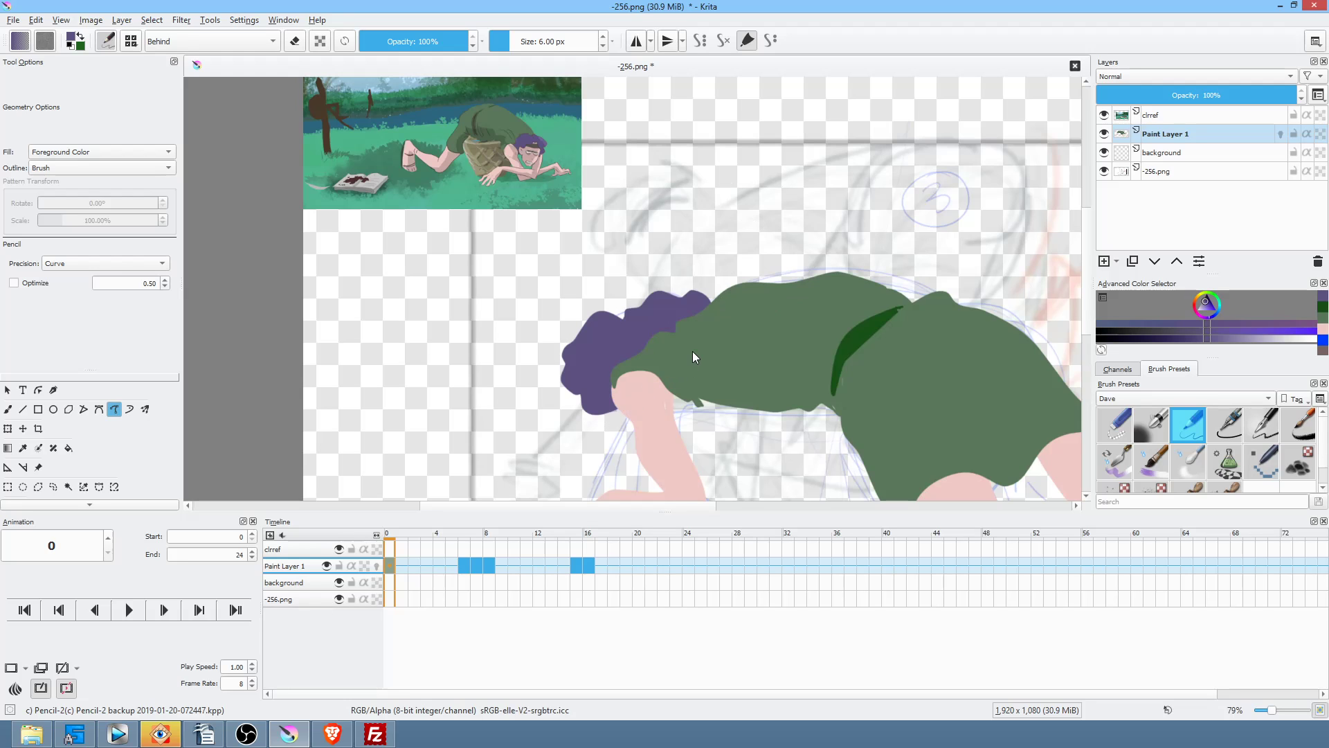
Step: Compare frames 6 and 7 against frame 0, then cut the purple hair out of Paint Layer 1
key("period")
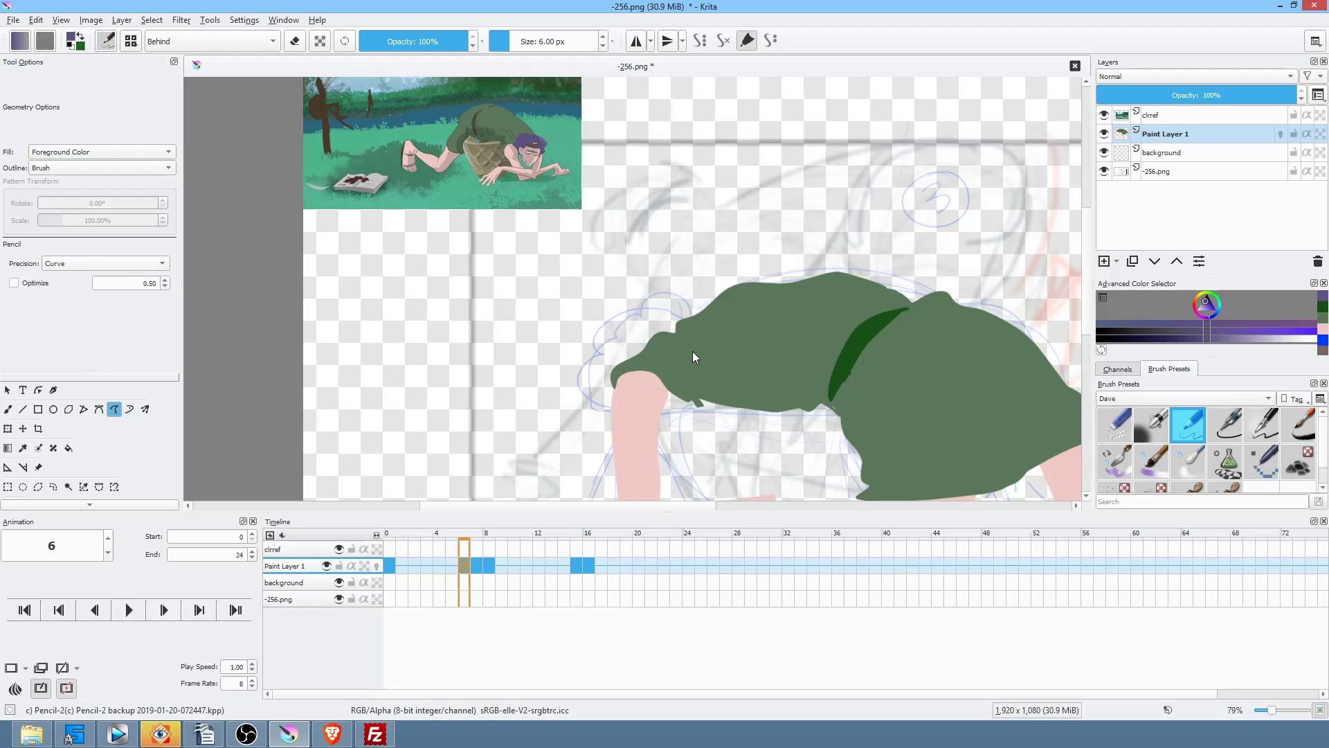
key("comma")
key("period")
key("period")
key("period")
key("period")
key("period")
key("period")
key("period")
key("comma")
key("comma")
key("comma")
key("comma")
key("comma")
key("comma")
key("comma")
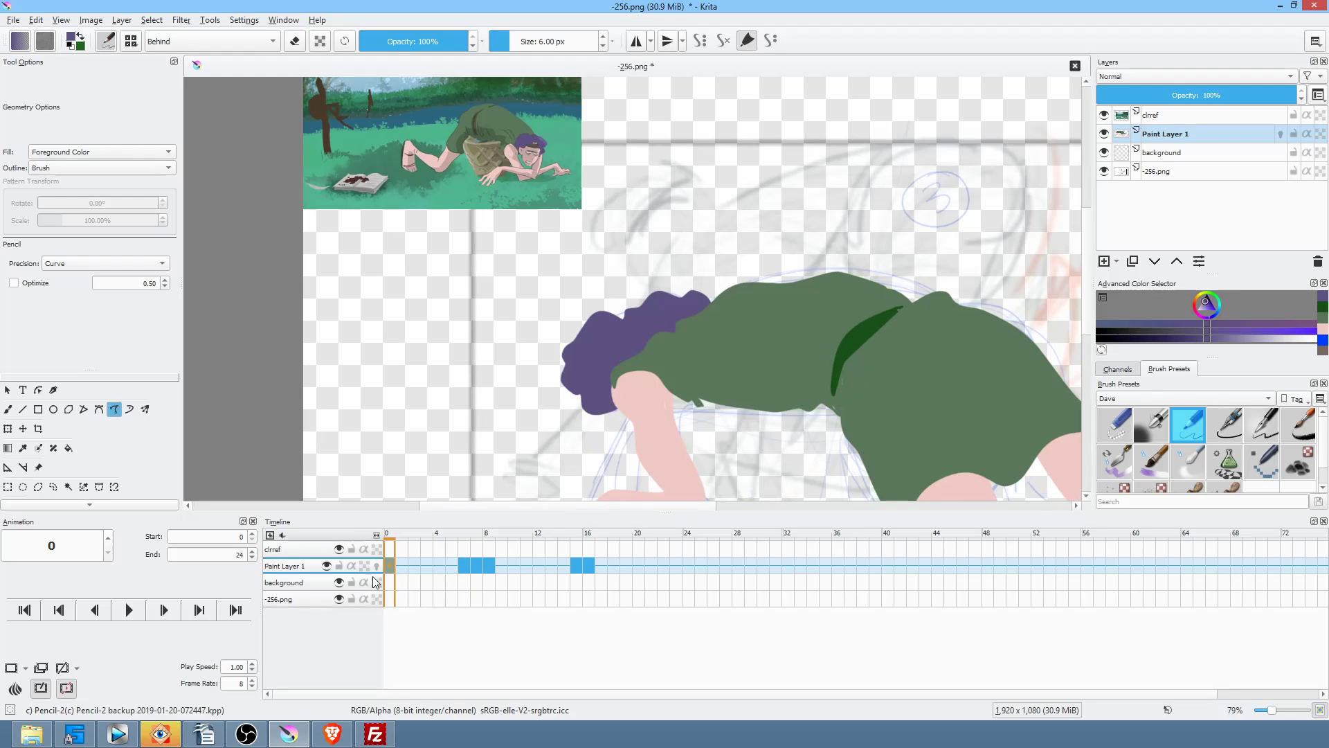
key("ctrl+z")
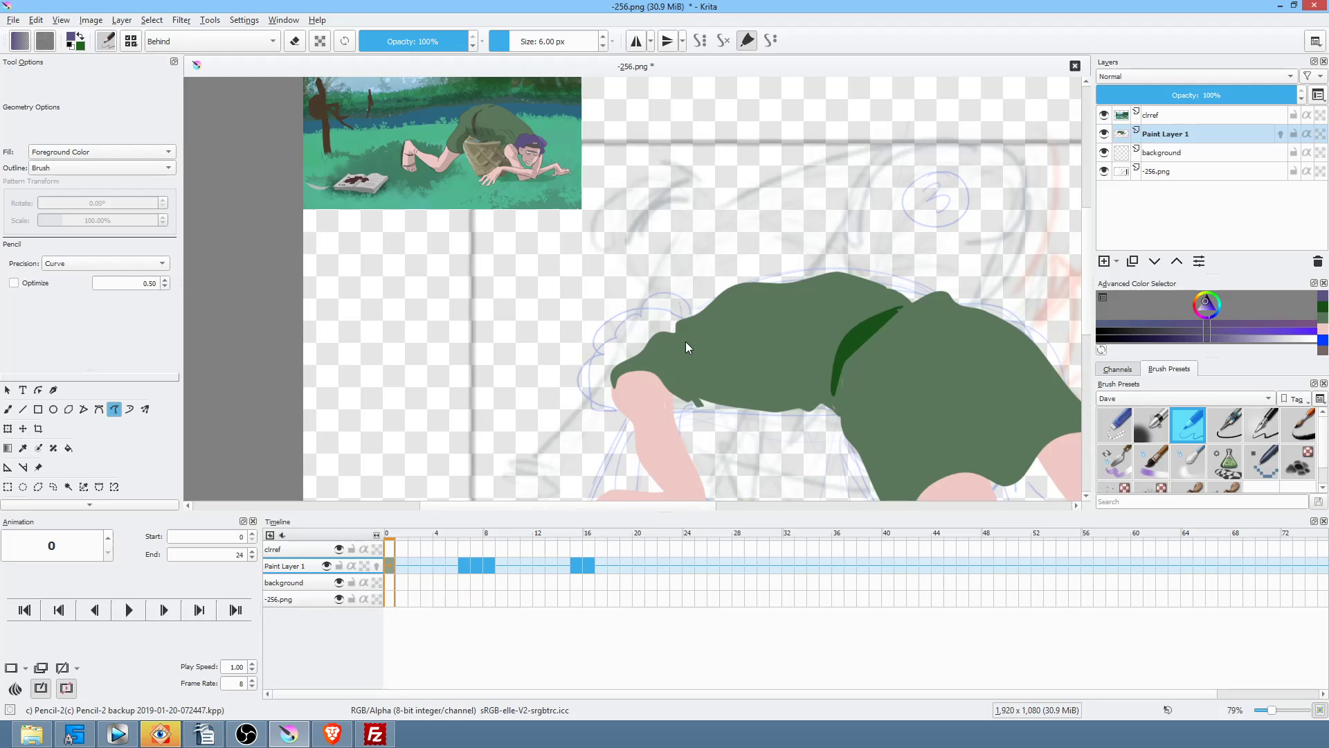
Step: Rename the body layer to 'mel bod'
left_click(1177, 137)
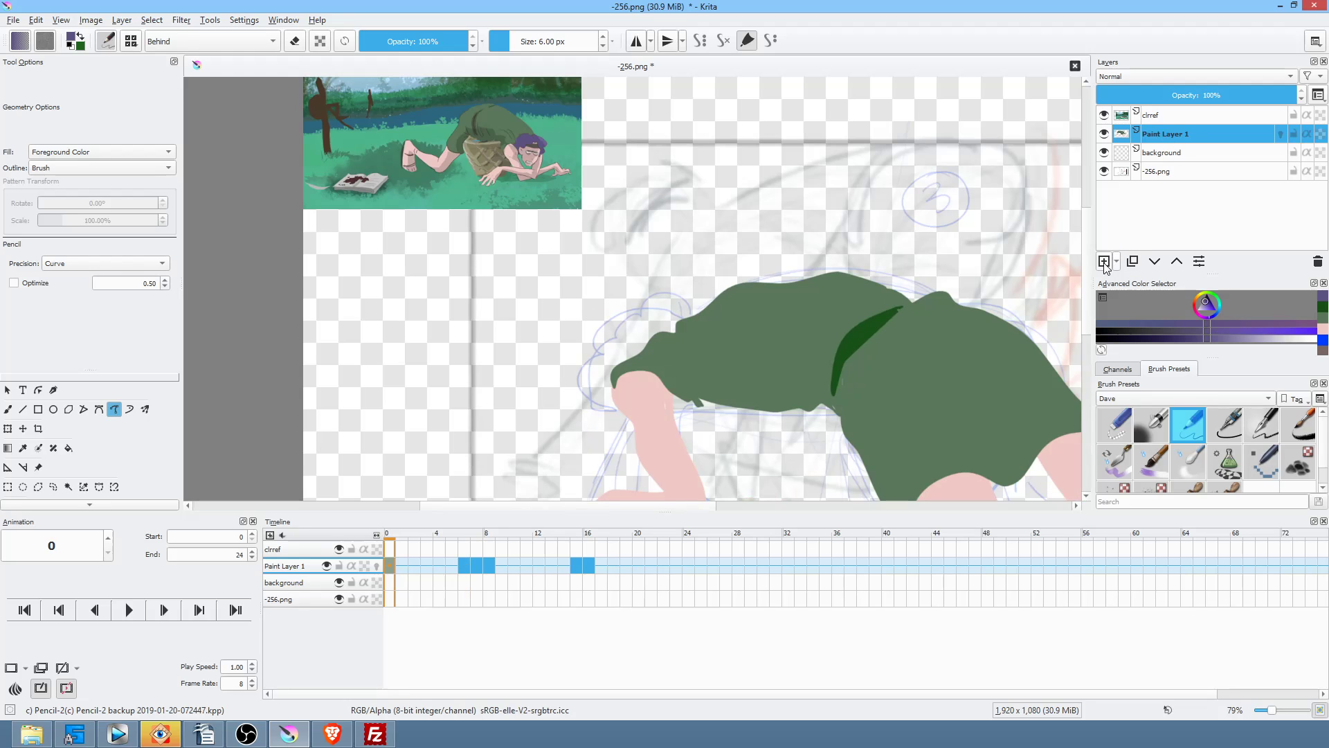
double_click(1188, 136)
type("mel bod")
key("Return")
Step: Put the purple hair on a new Paint Layer 1 below mel bod, then go to frame 0
left_click(1104, 261)
mouse_move(685, 305)
left_mouse_down()
mouse_move(704, 313)
mouse_move(587, 317)
mouse_move(559, 367)
mouse_move(593, 405)
mouse_move(676, 397)
mouse_move(726, 350)
left_mouse_up()
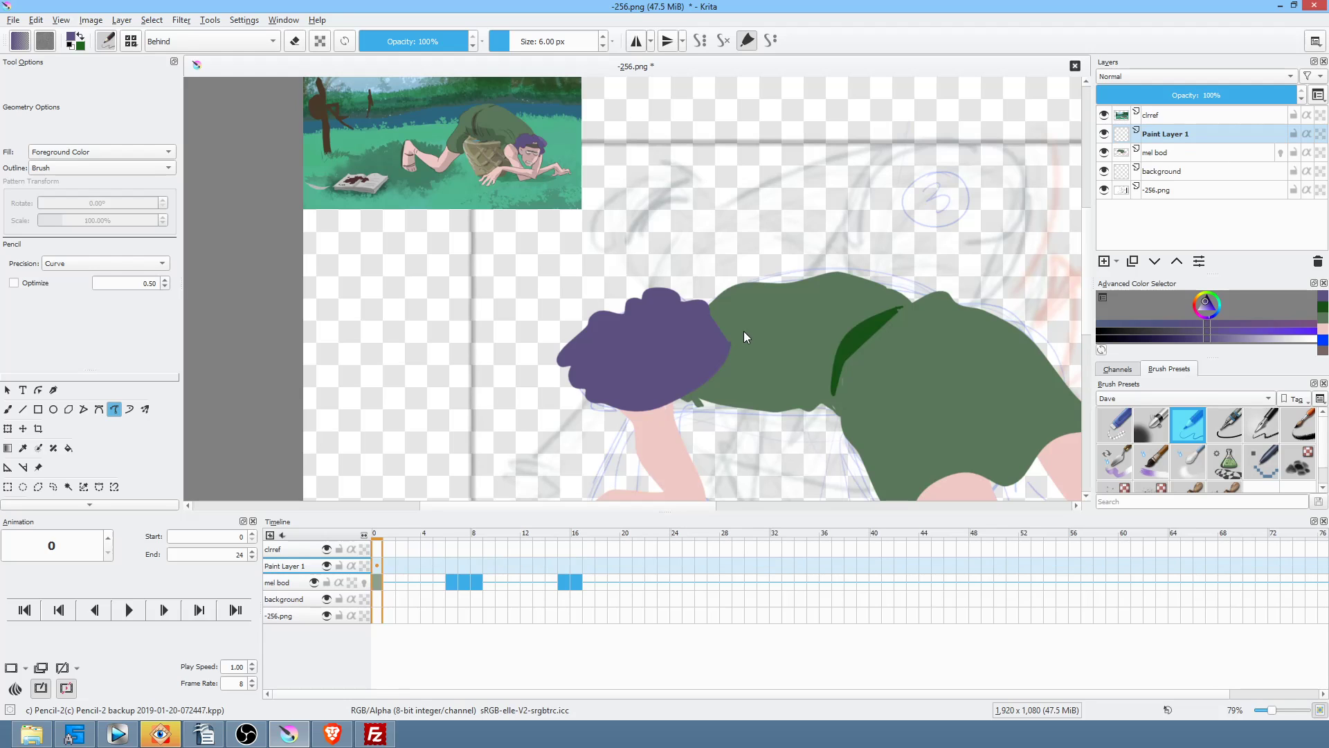
left_click(1183, 132)
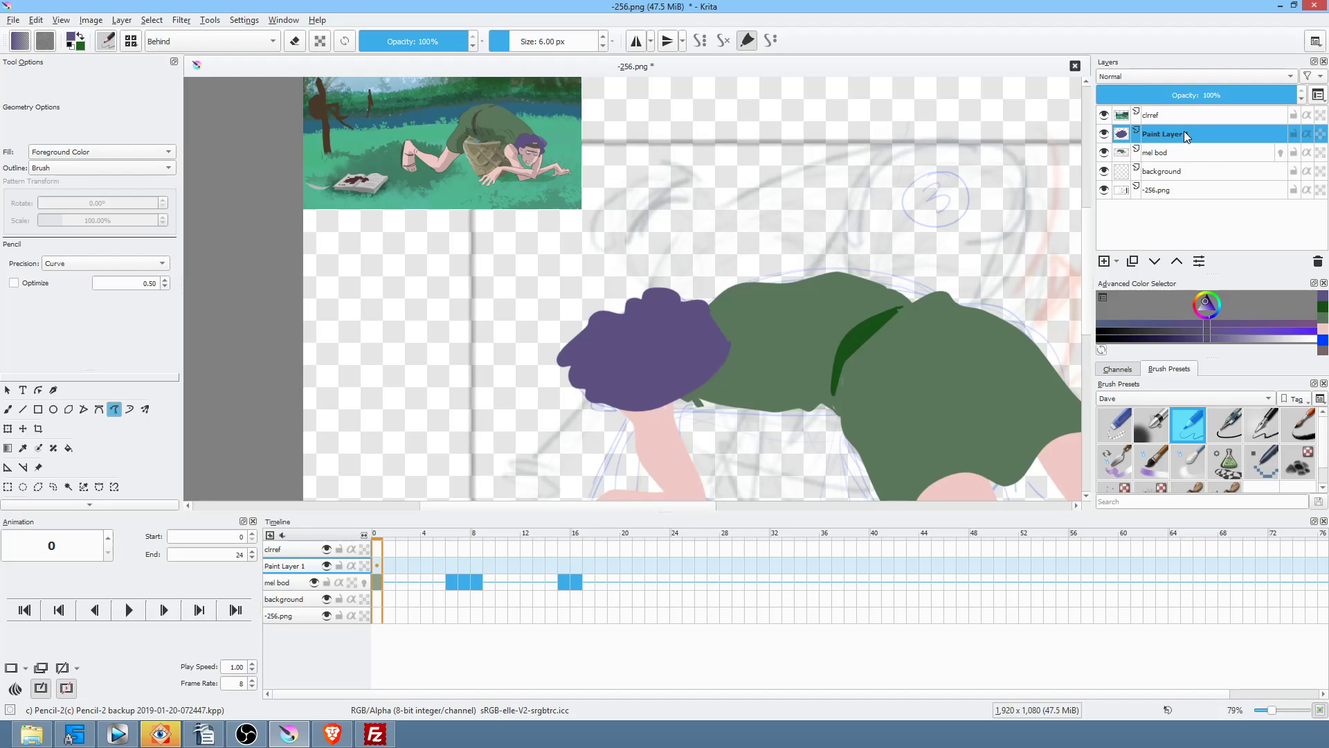
left_click(1162, 261)
left_click_drag(380, 539, 564, 549)
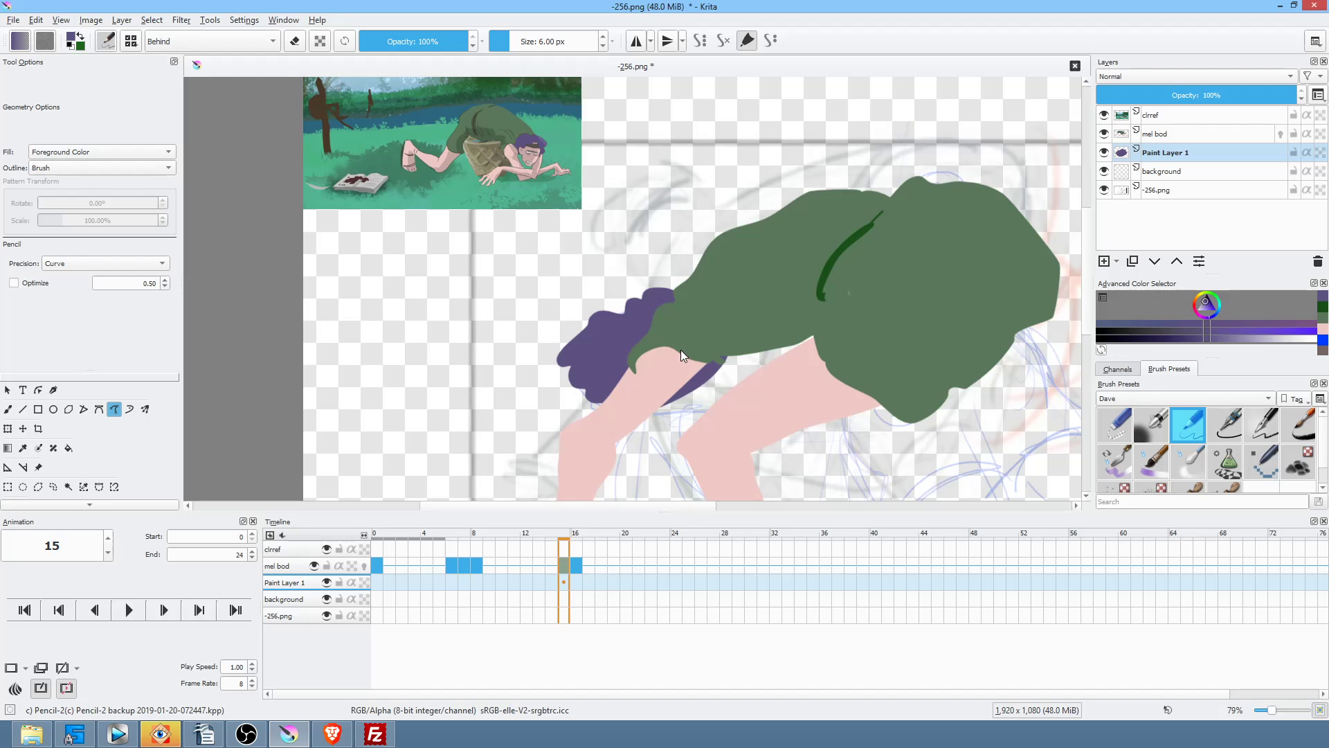
left_click(377, 585)
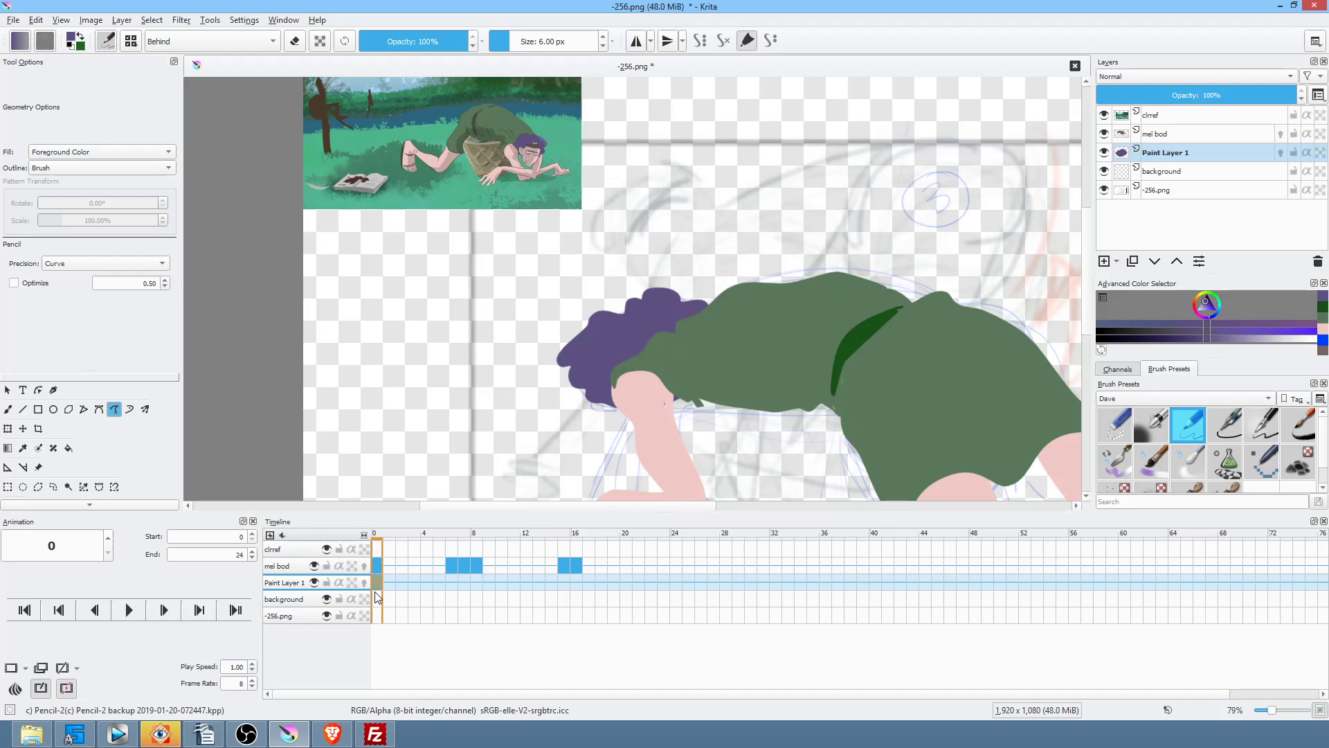
Step: On frame 15, rotate the hair about 13° counter-clockwise and move it up onto the head
left_click(572, 580)
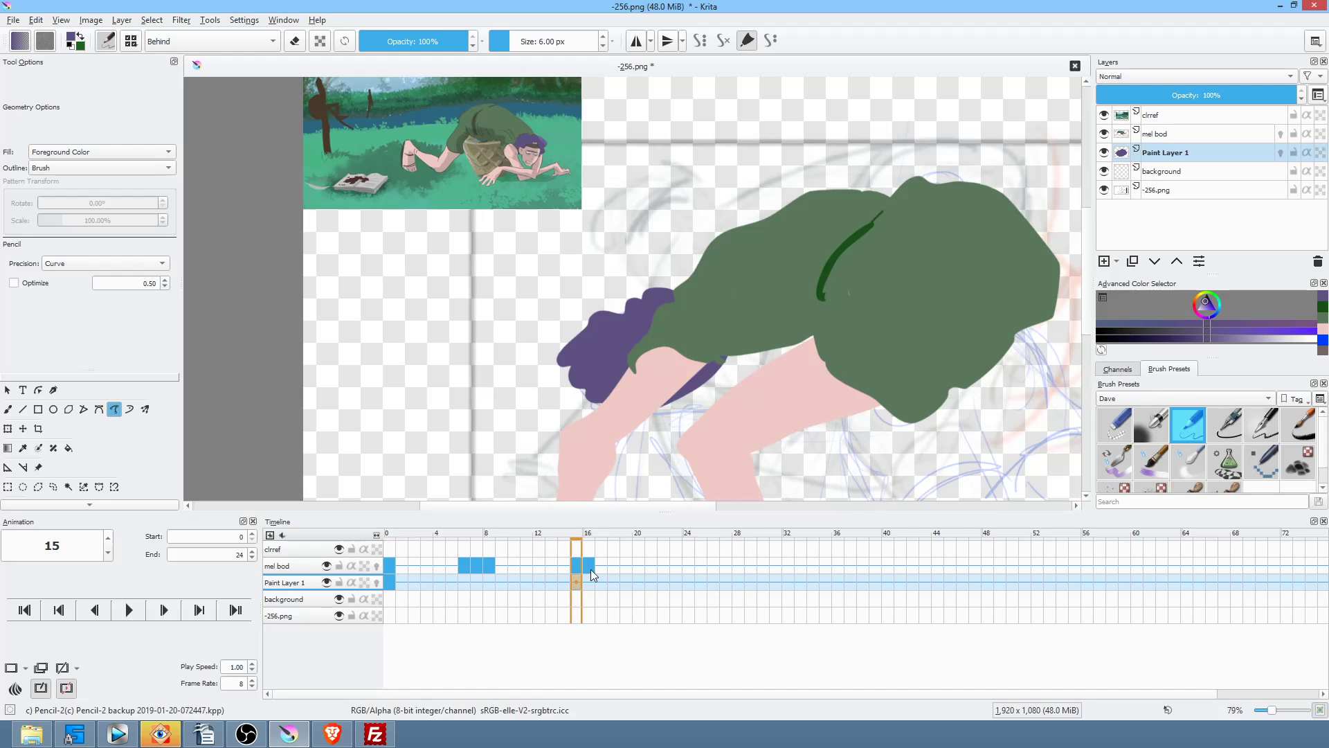
key("ctrl+t")
left_click_drag(778, 380, 752, 352)
left_click_drag(673, 360, 687, 342)
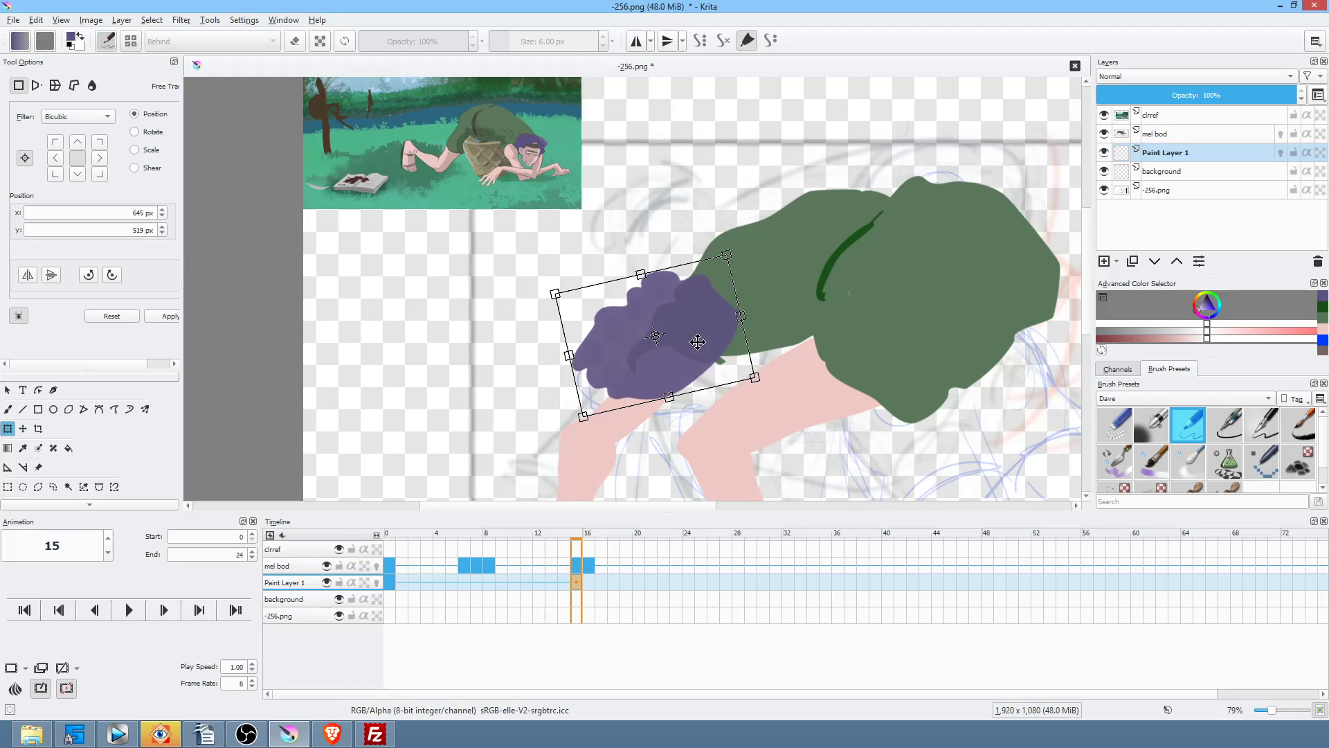
Step: On frame 16, shift the hair up over the head, adjust its tilt, and apply the transform
left_click(584, 580)
left_click_drag(667, 366, 676, 318)
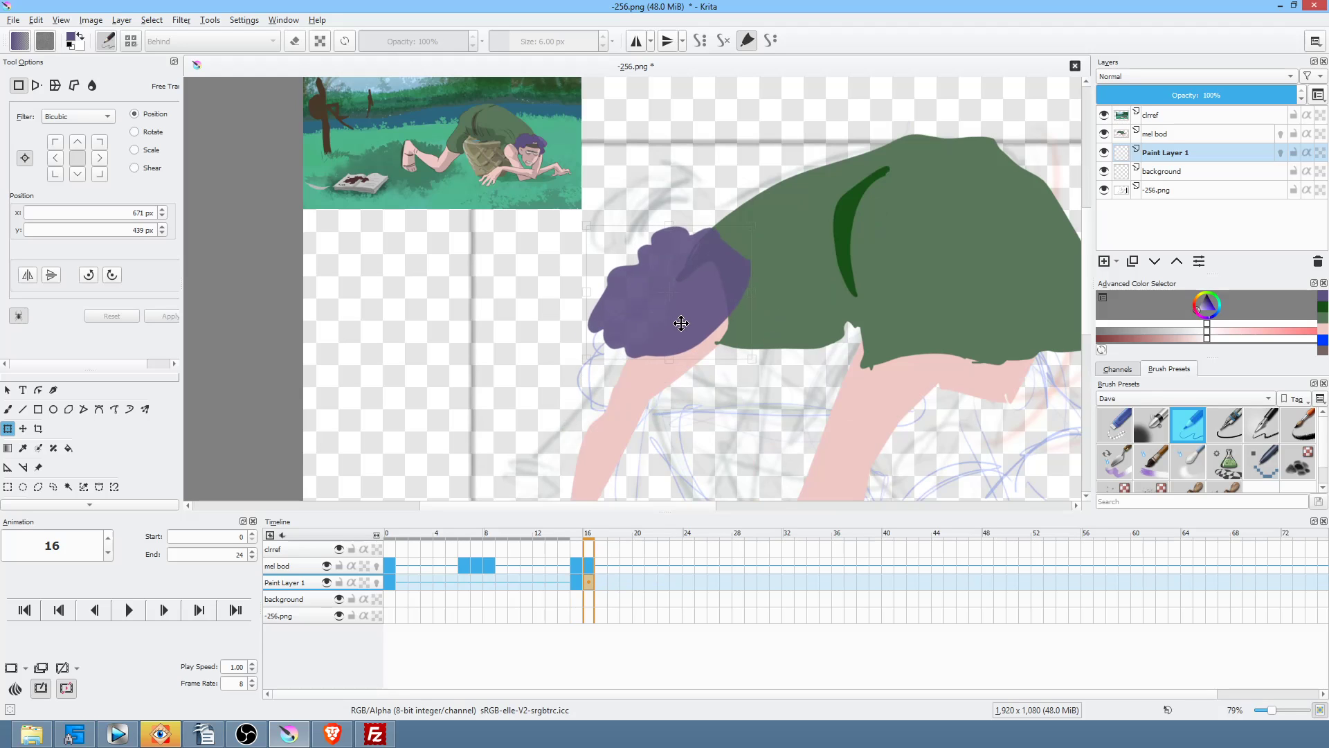
mouse_move(780, 339)
left_mouse_down()
mouse_move(786, 322)
mouse_move(777, 355)
left_mouse_up()
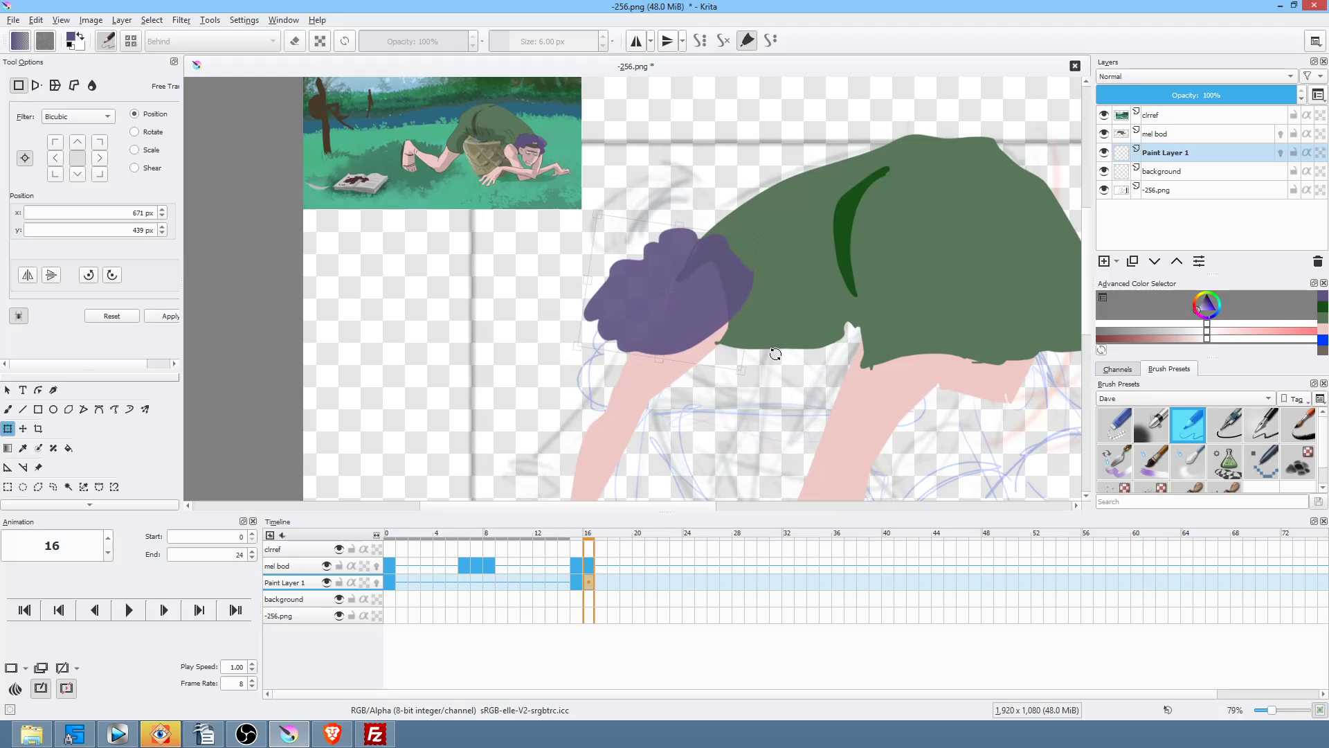
left_click_drag(692, 315, 699, 311)
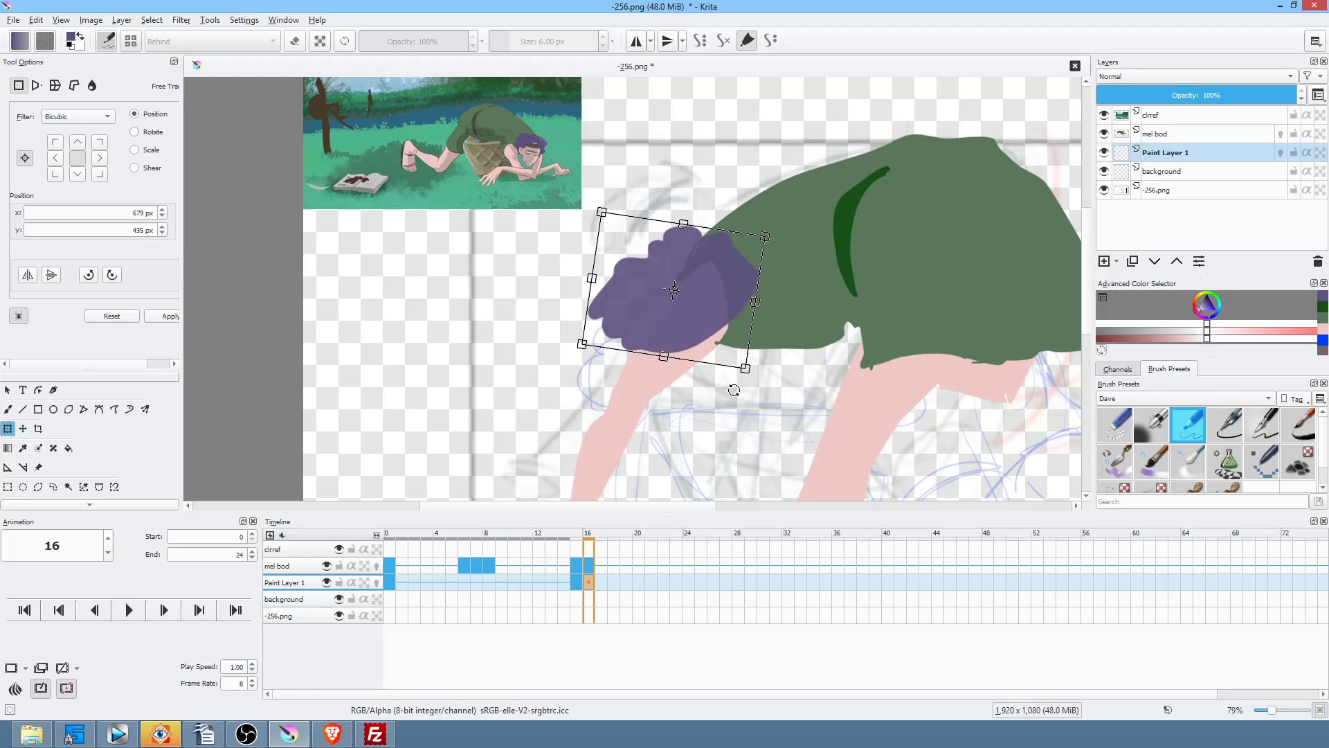
key("Return")
scroll(776, 385, "down", 4)
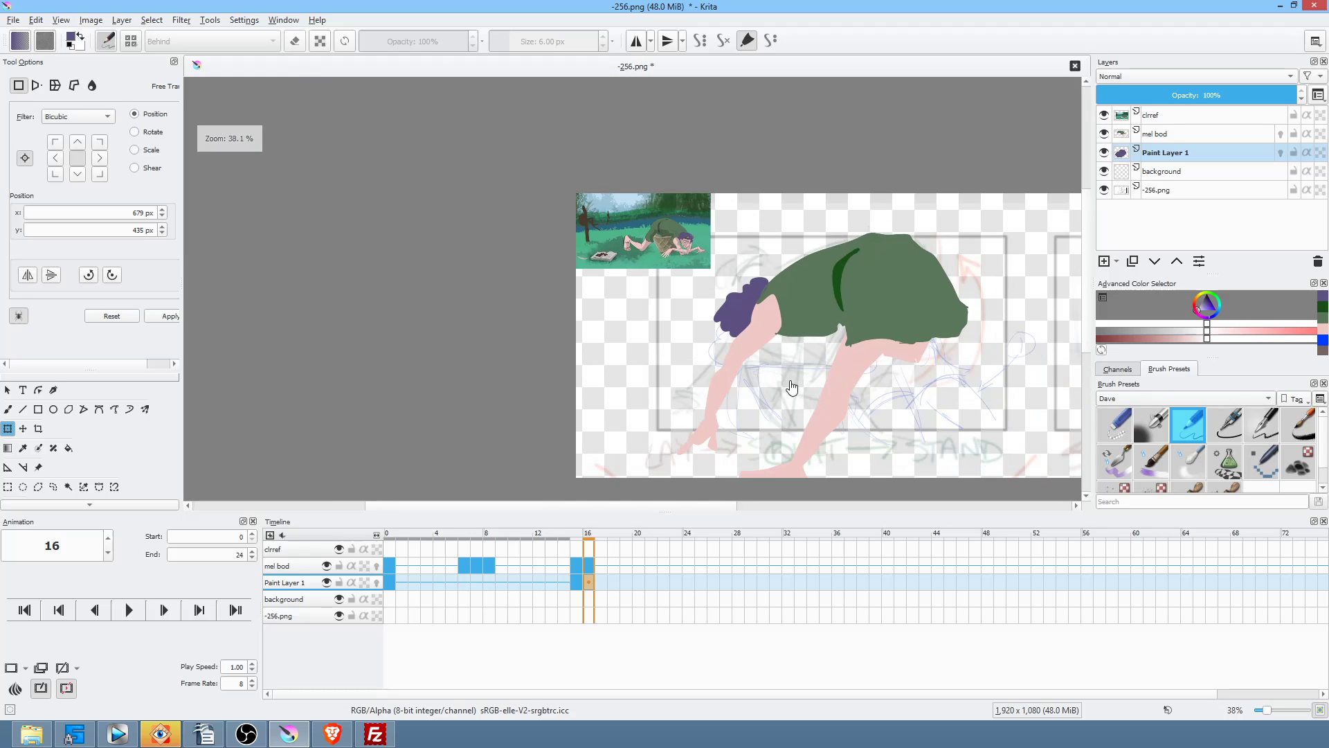
Step: Save -256.png with the default PNG options and play the animation once from frame 0
left_click(391, 583)
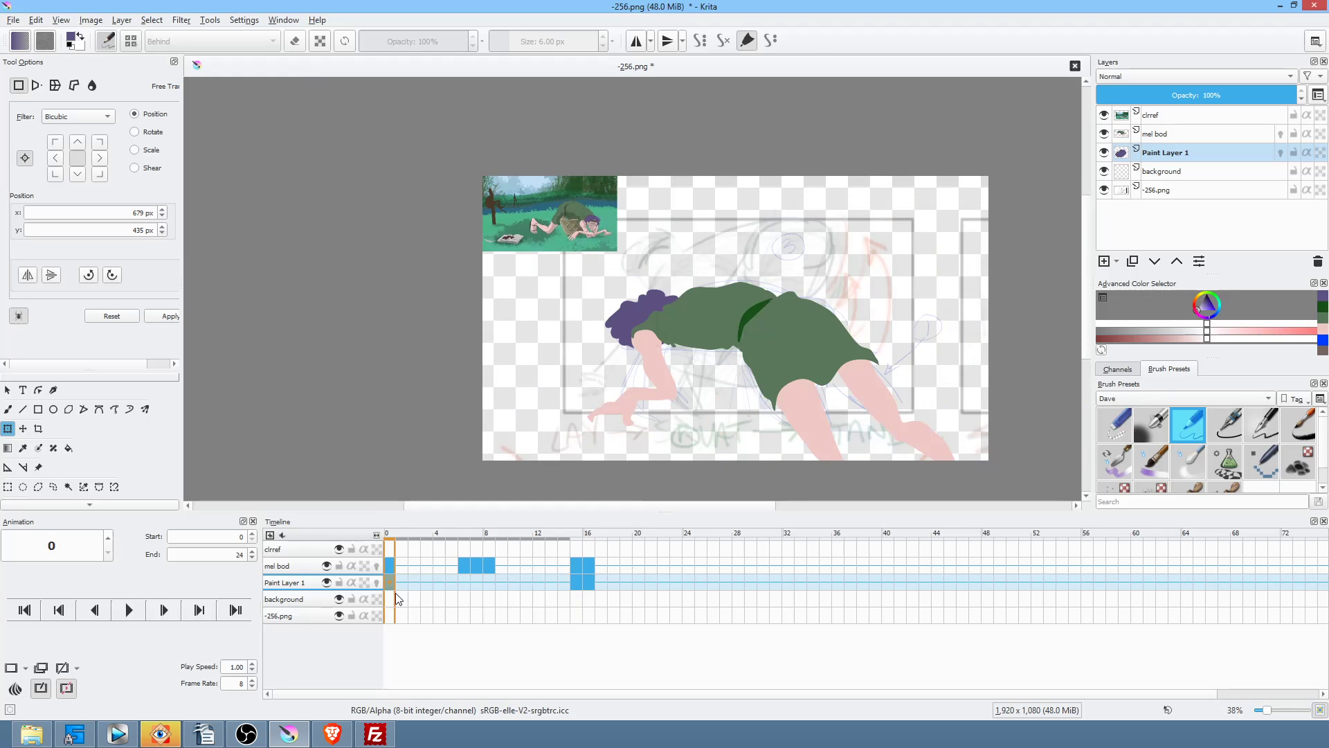
key("ctrl+s")
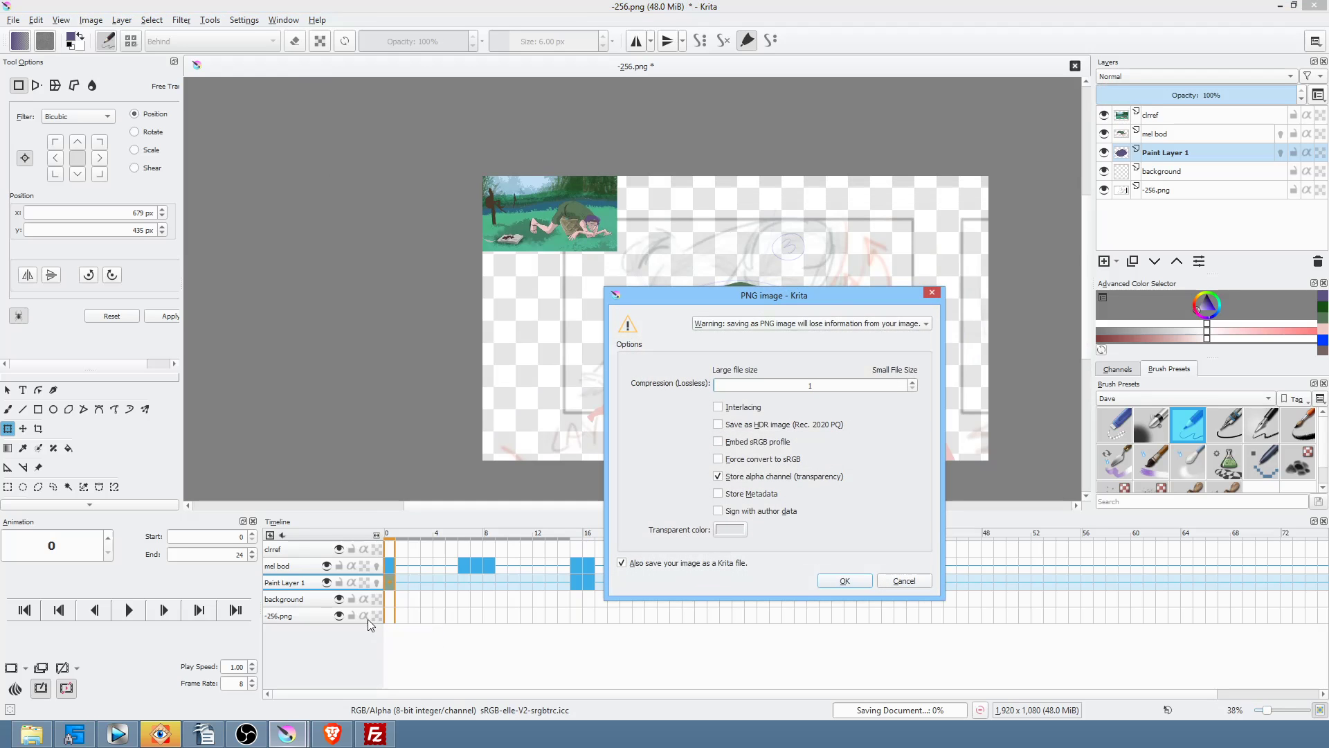
left_click(845, 585)
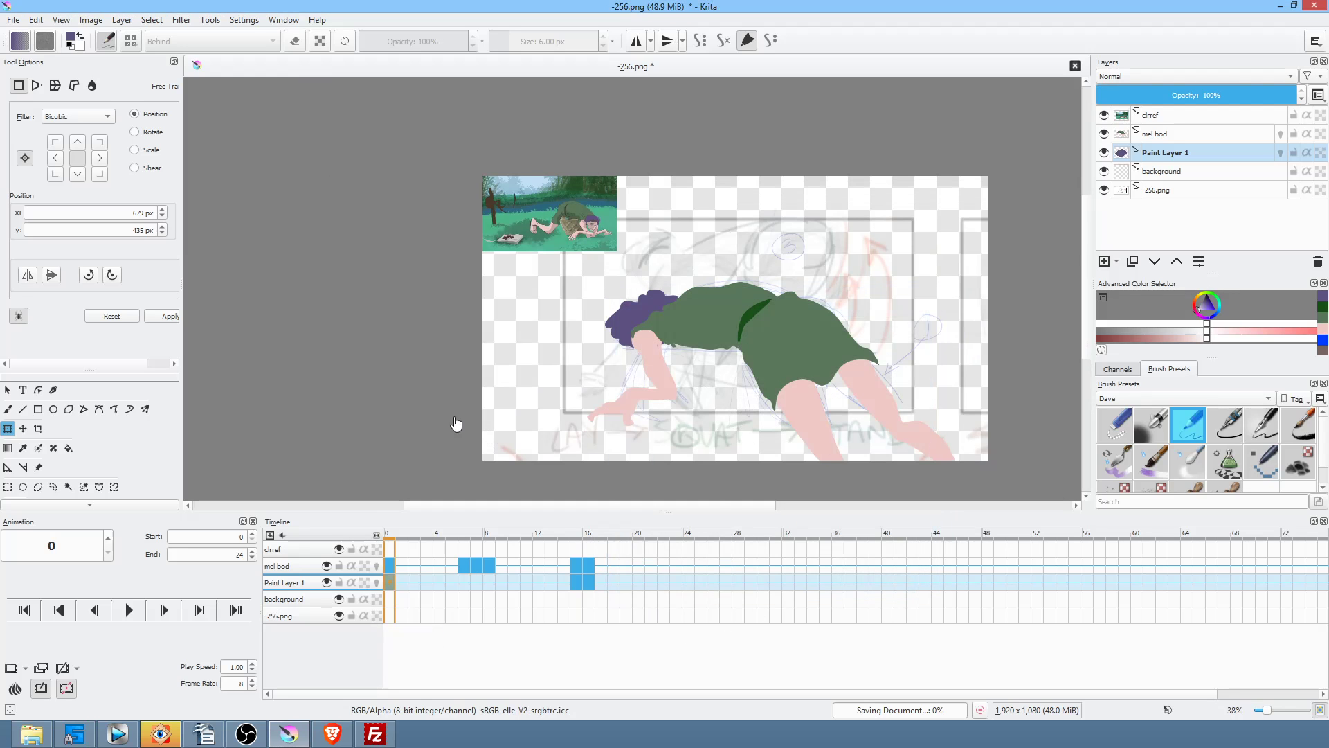
key("space")
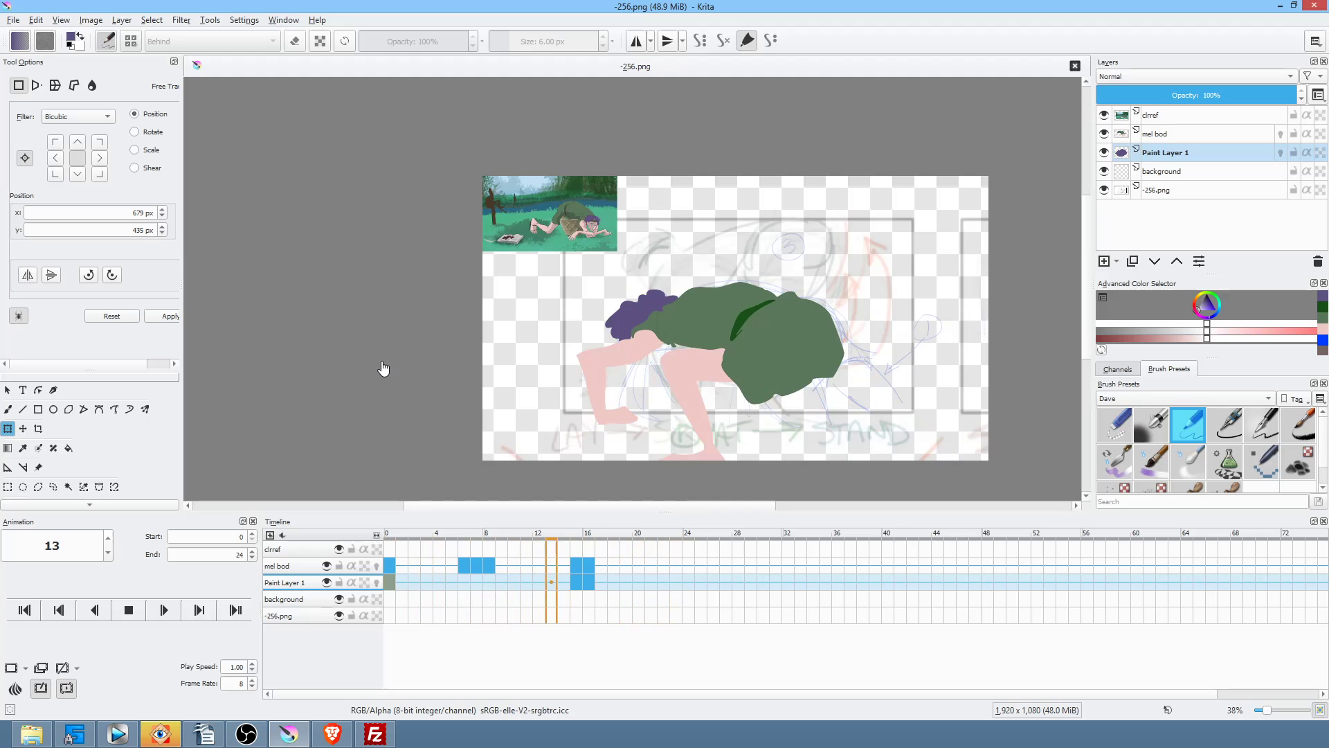
key("space")
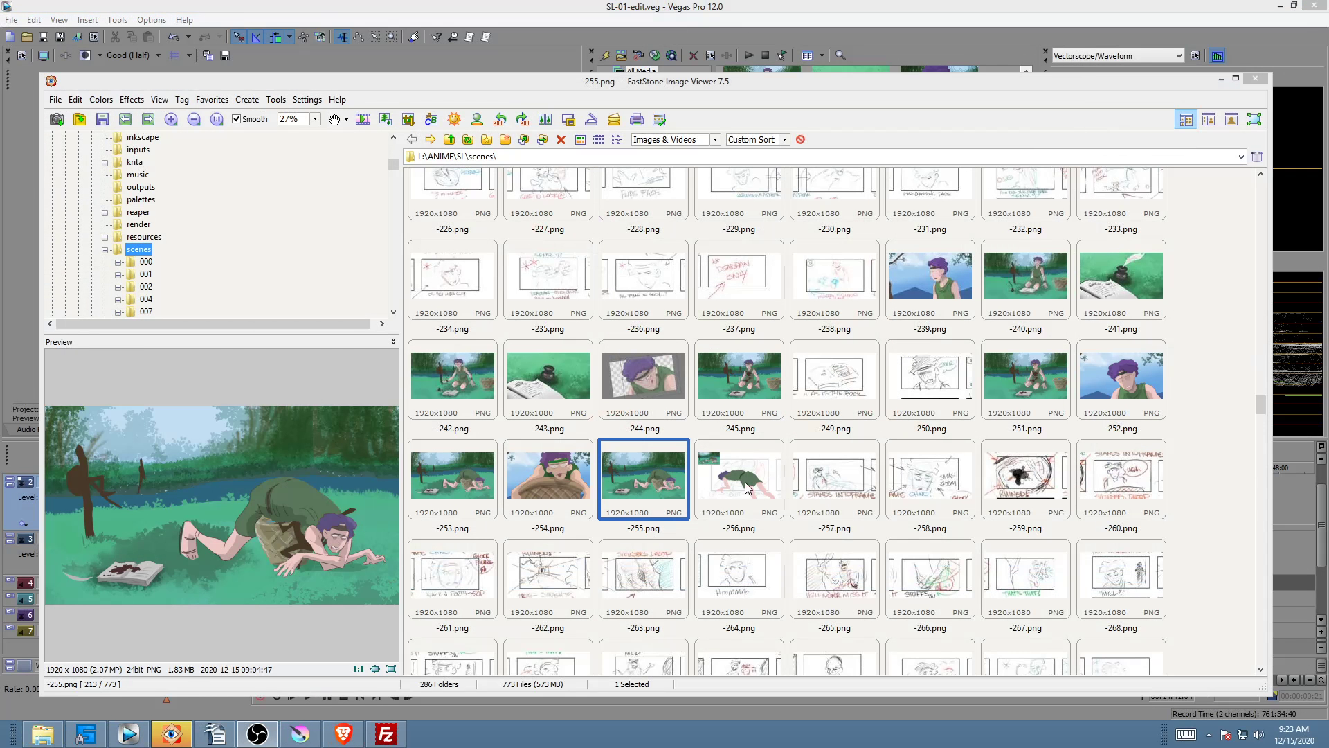
Step: Compare -256.png with -255.png, then preview -257.png, -258.png and -259.png in FastStone
left_click(748, 488)
left_click(653, 479)
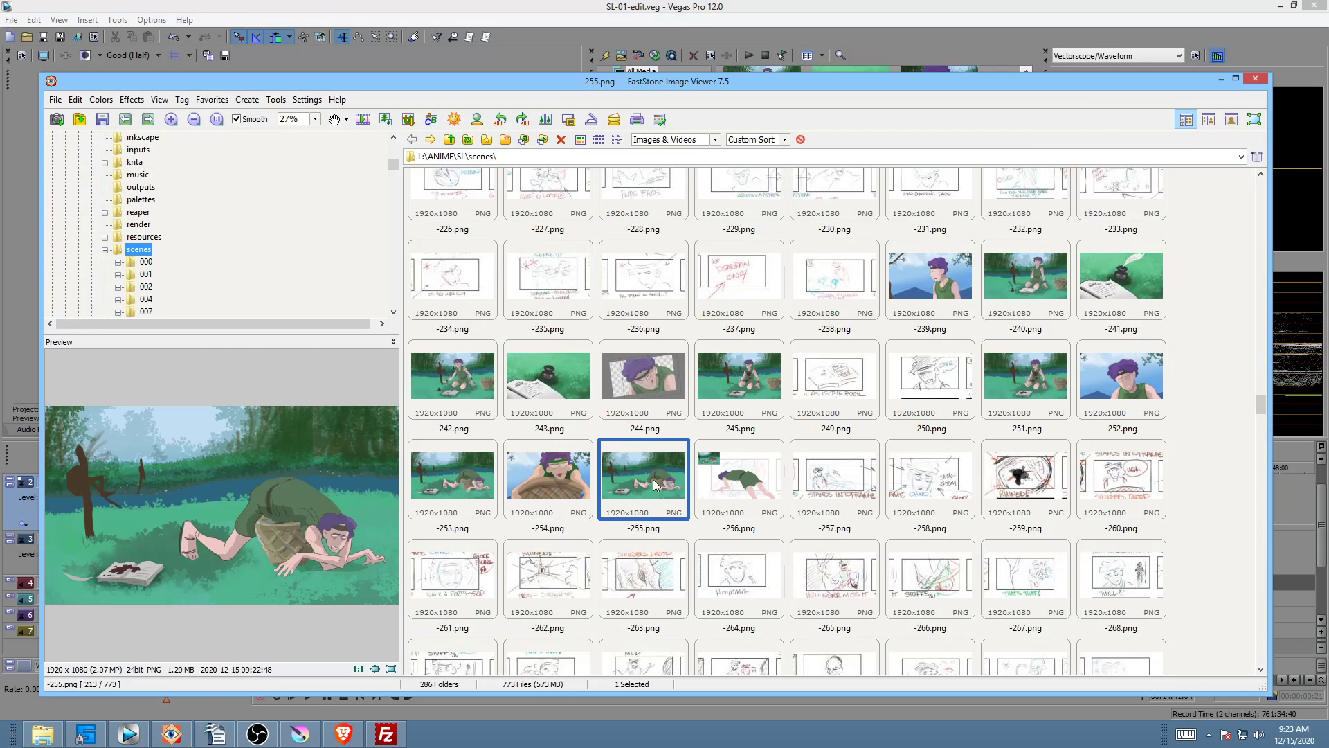
left_click(709, 479)
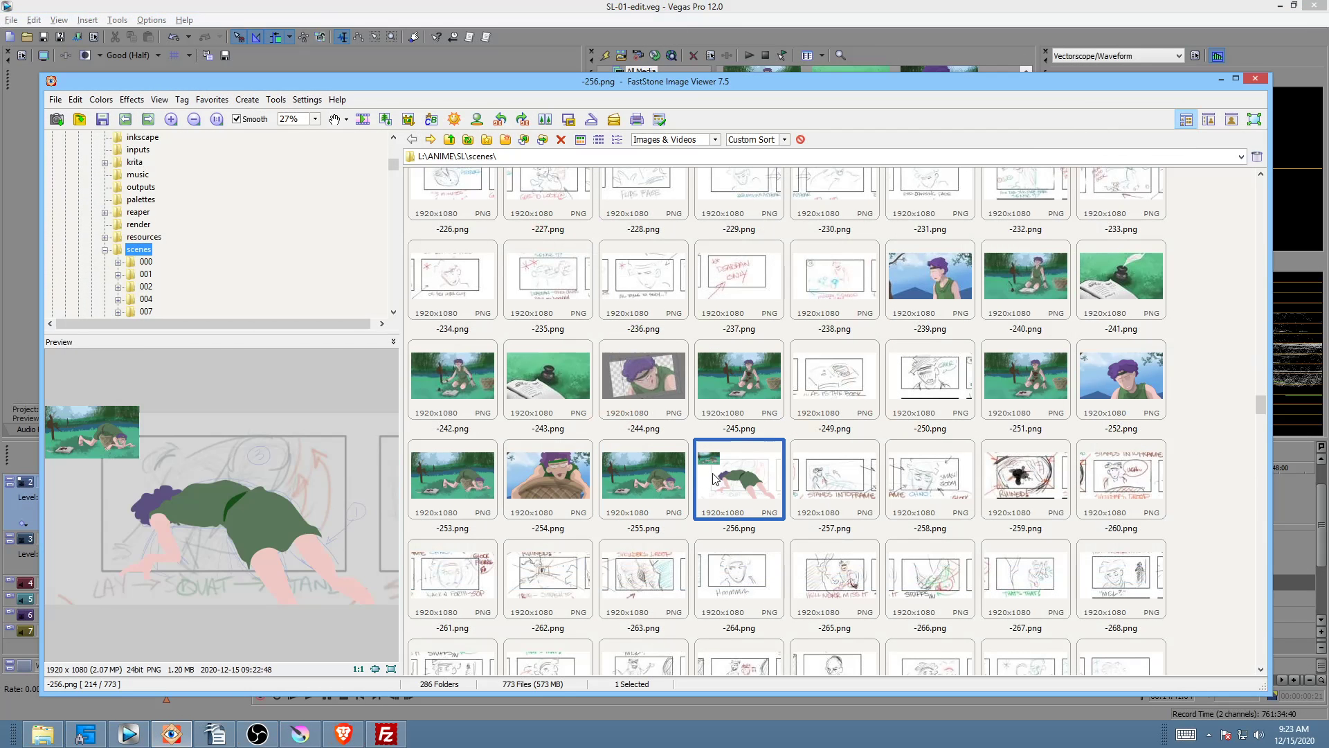
left_click(839, 473)
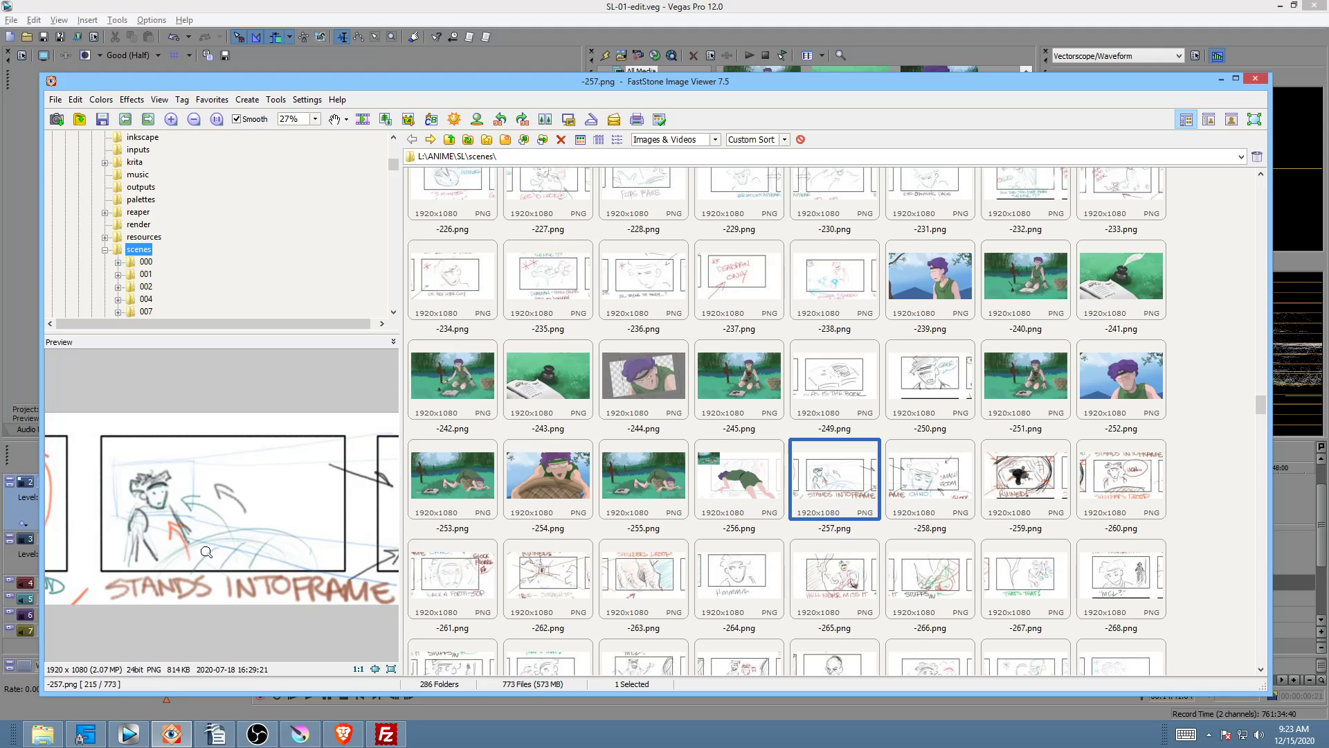
left_click(942, 483)
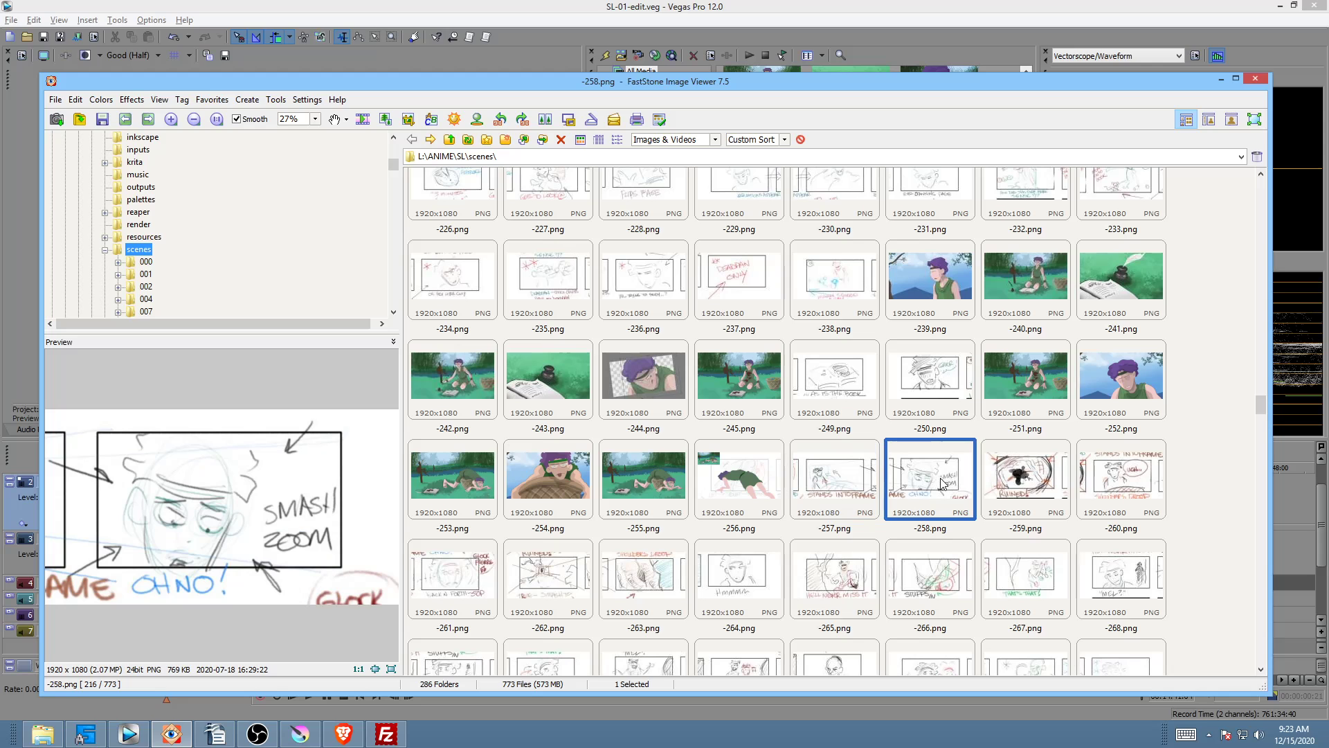
left_click(1022, 474)
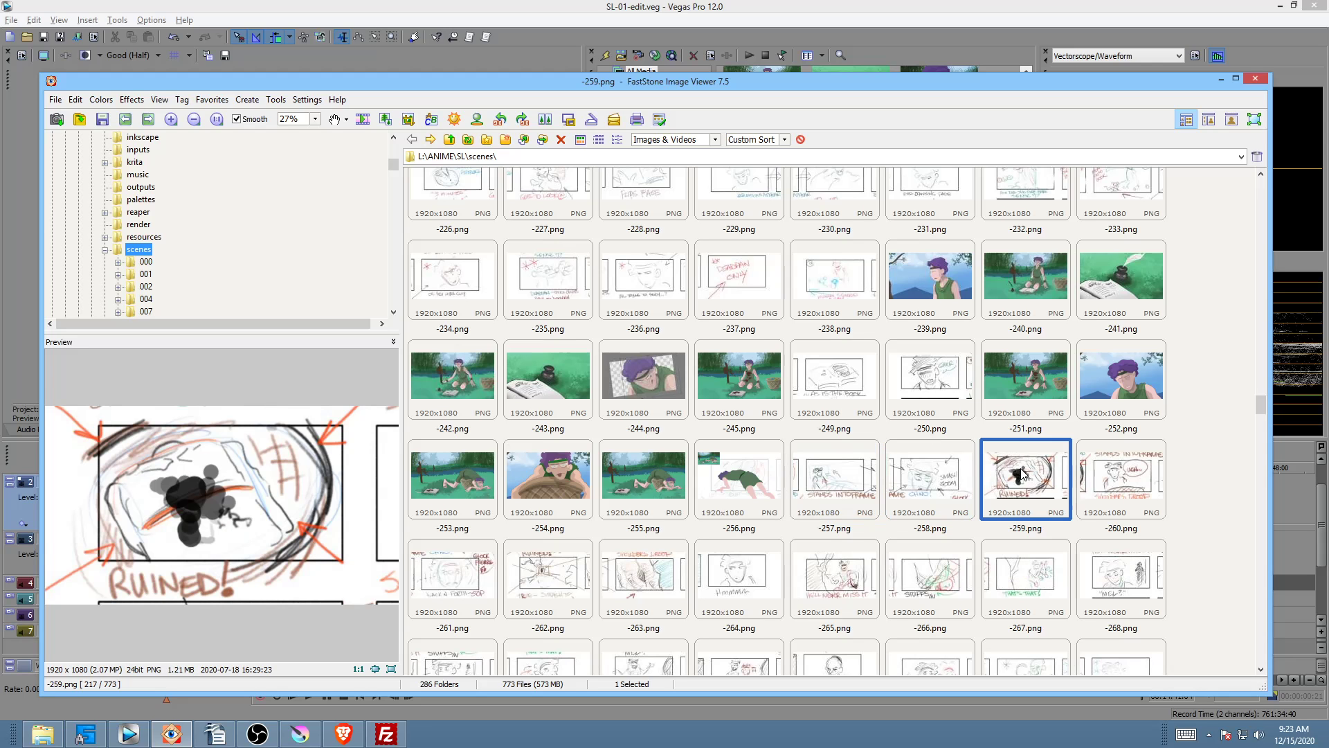
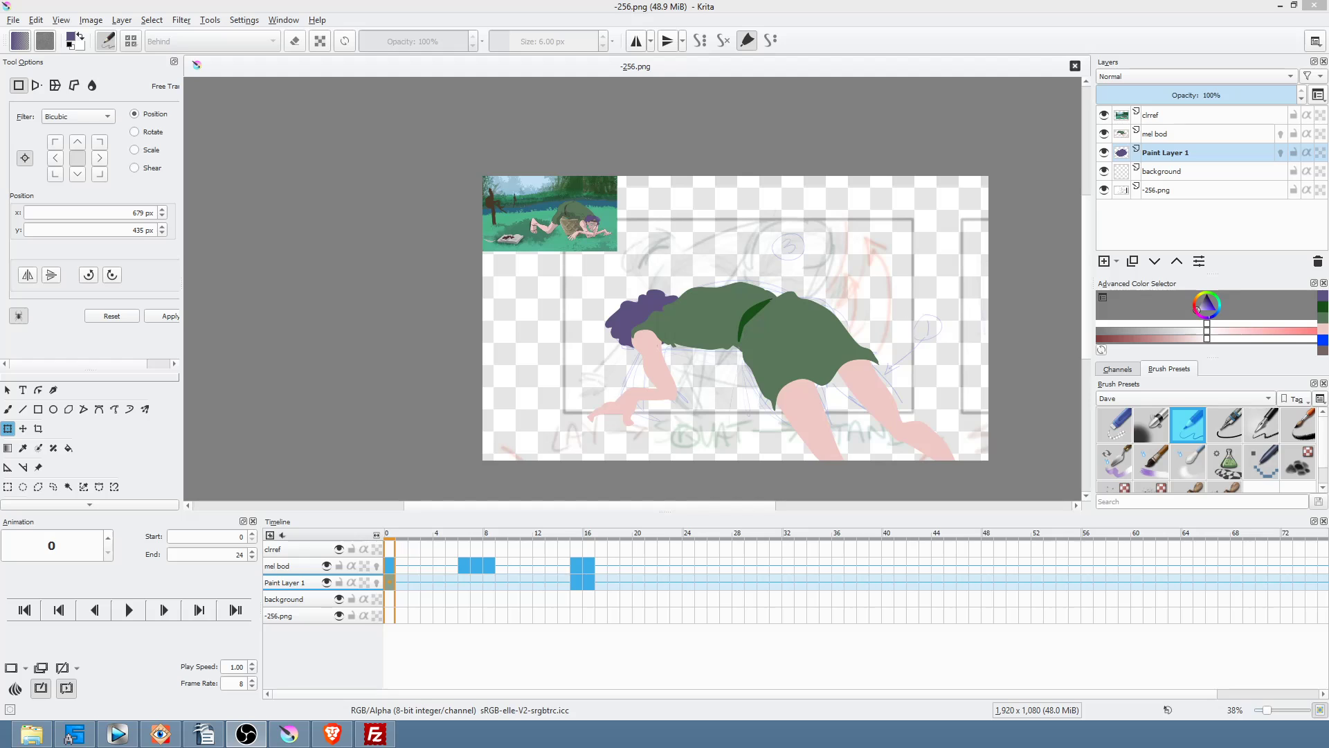
Step: Group the mel bod and Paint Layer 1 layers together with Ctrl+G
left_click(1185, 135, "ctrl")
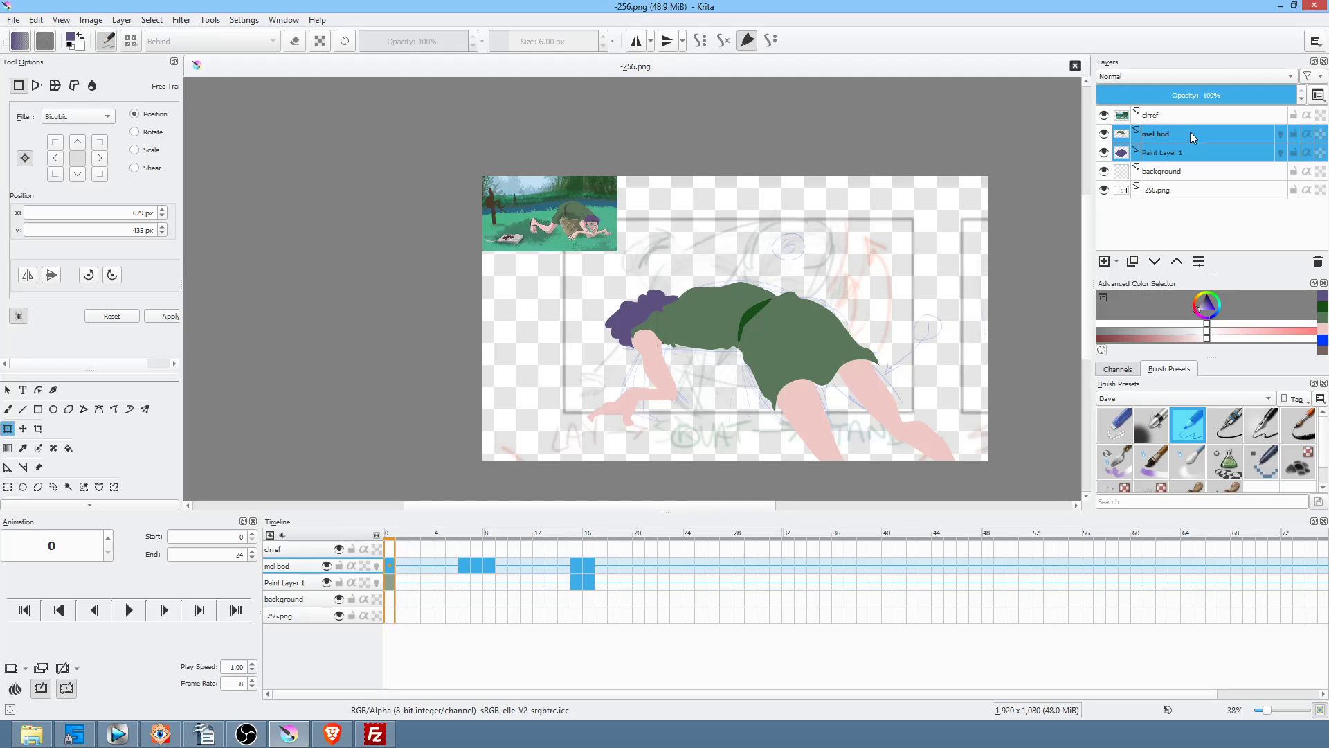
left_click(1208, 117)
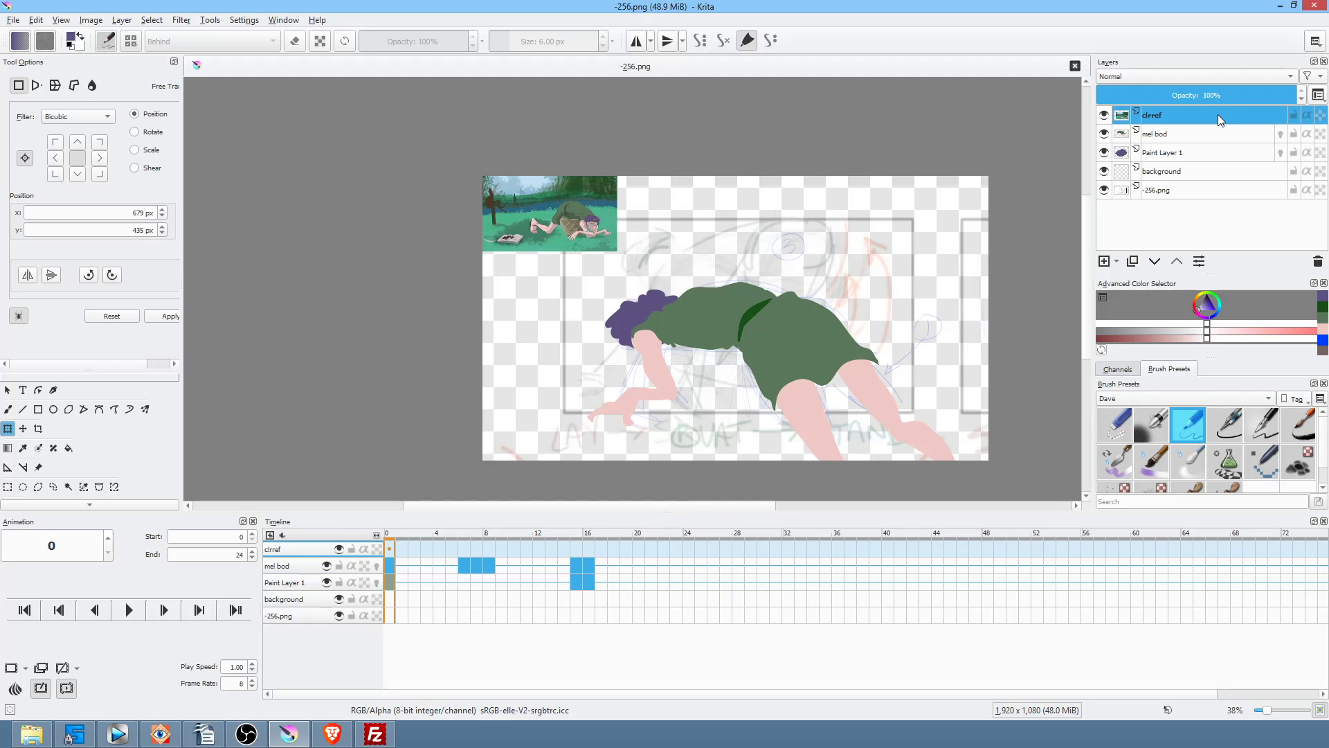
left_click(1185, 131)
left_click(1191, 152, "ctrl")
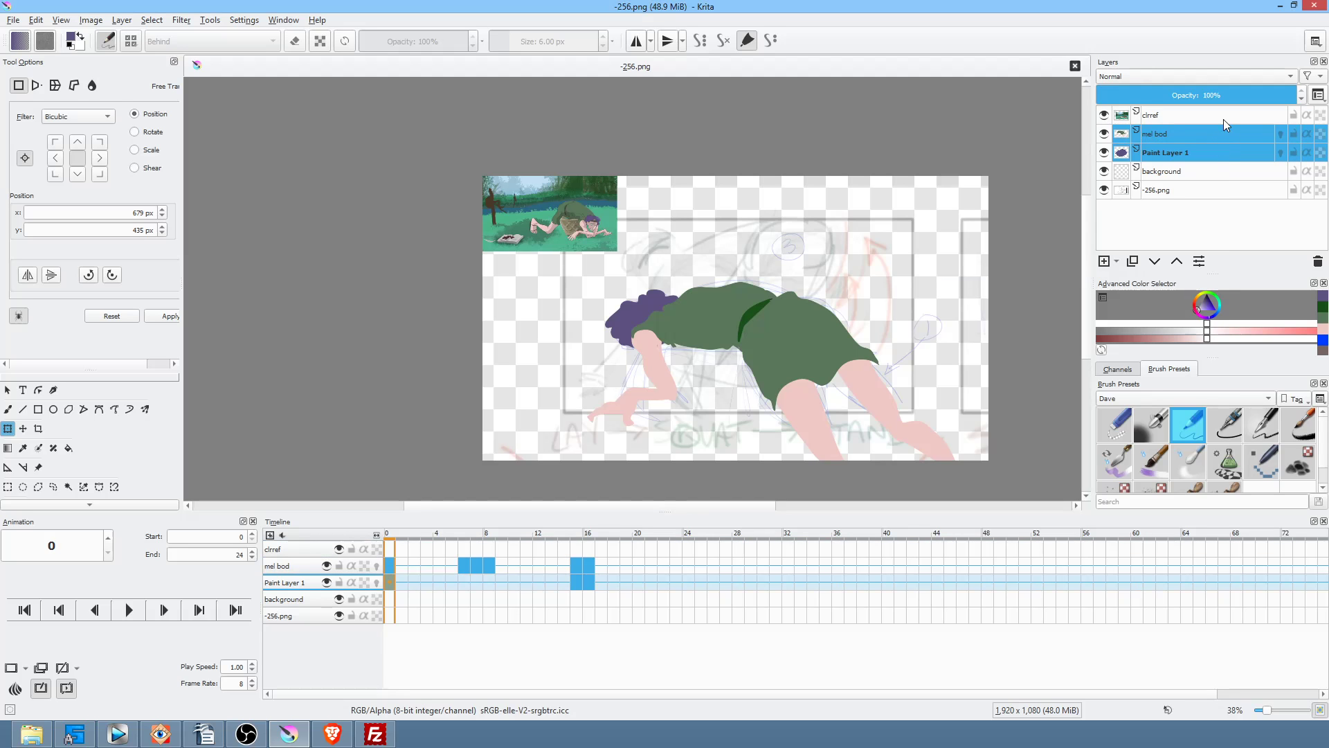
key("ctrl+g")
Step: Add a layer named shd with Inherit Alpha on, keyed at frame 0
key("Insert")
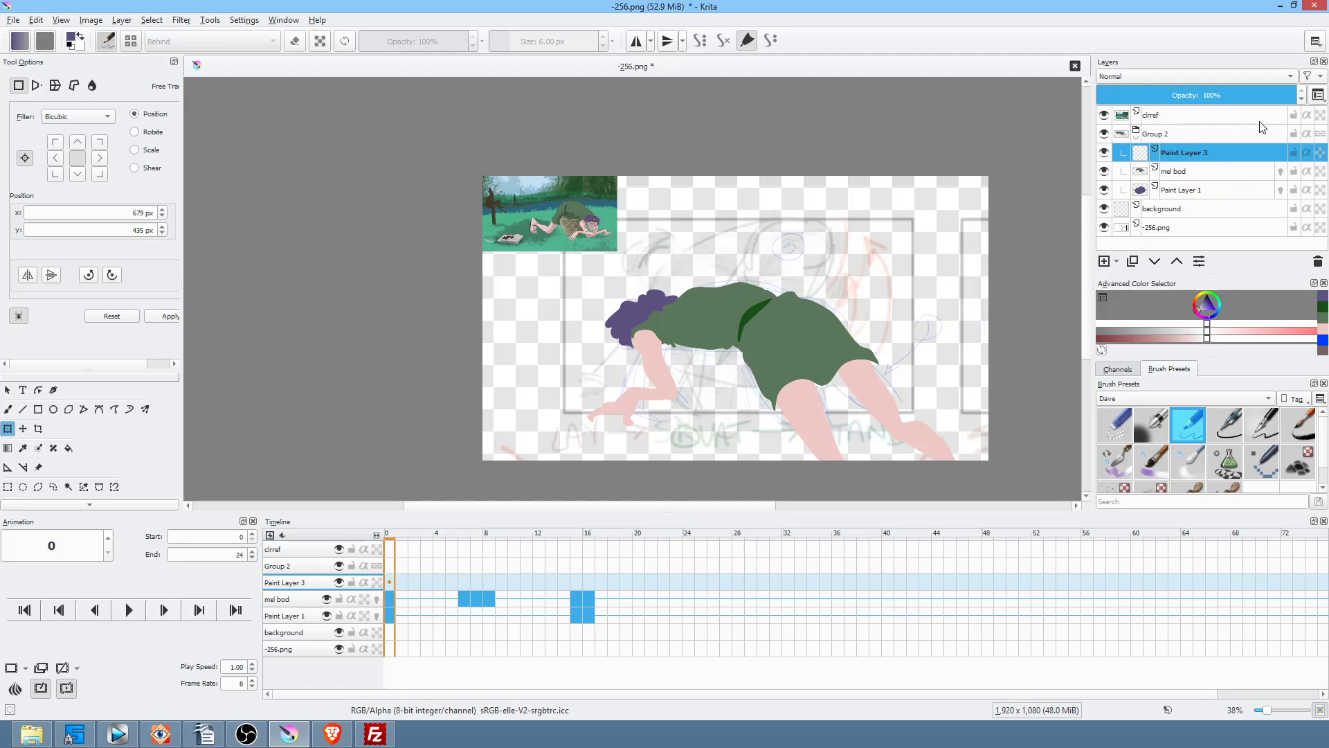
double_click(1204, 154)
type("shd")
key("Return")
left_click(1307, 153)
left_click(390, 583)
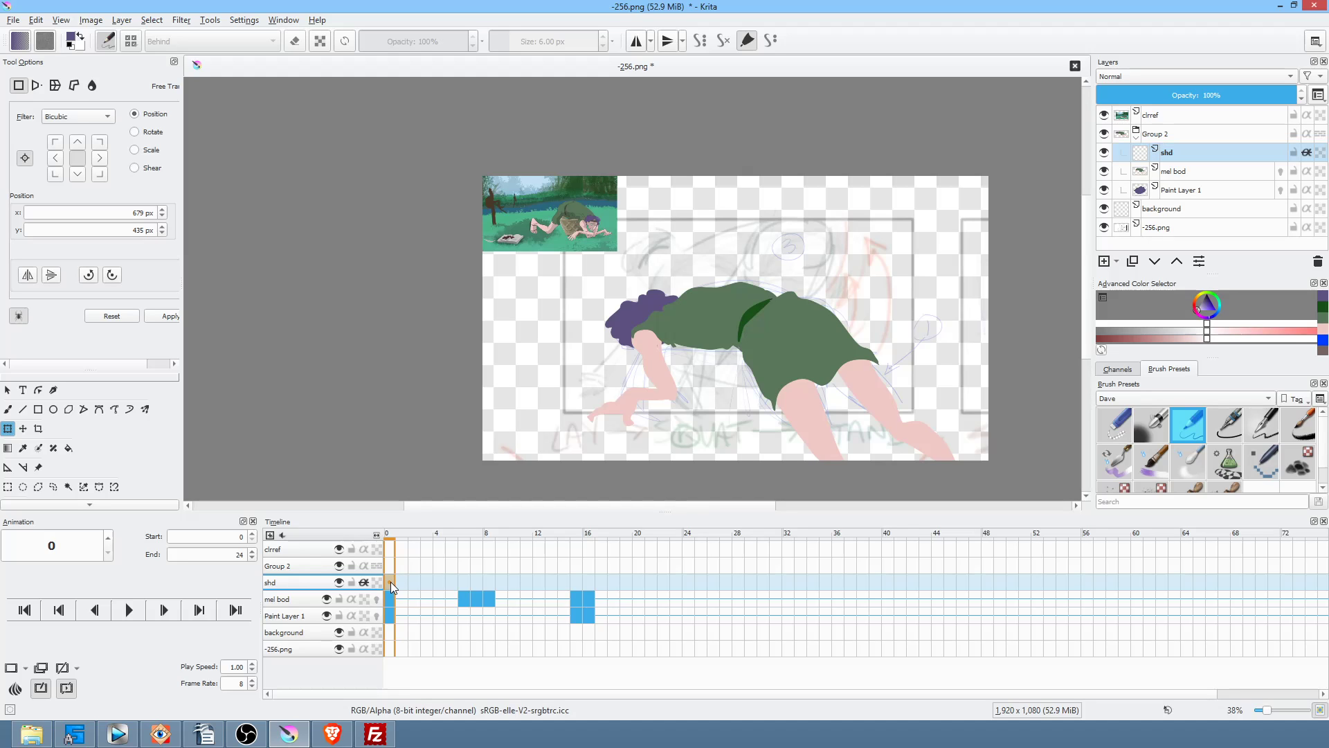
key("Insert")
Step: Using black and the Freehand Path tool, draw a filled shadow along the right leg
left_click(1208, 299)
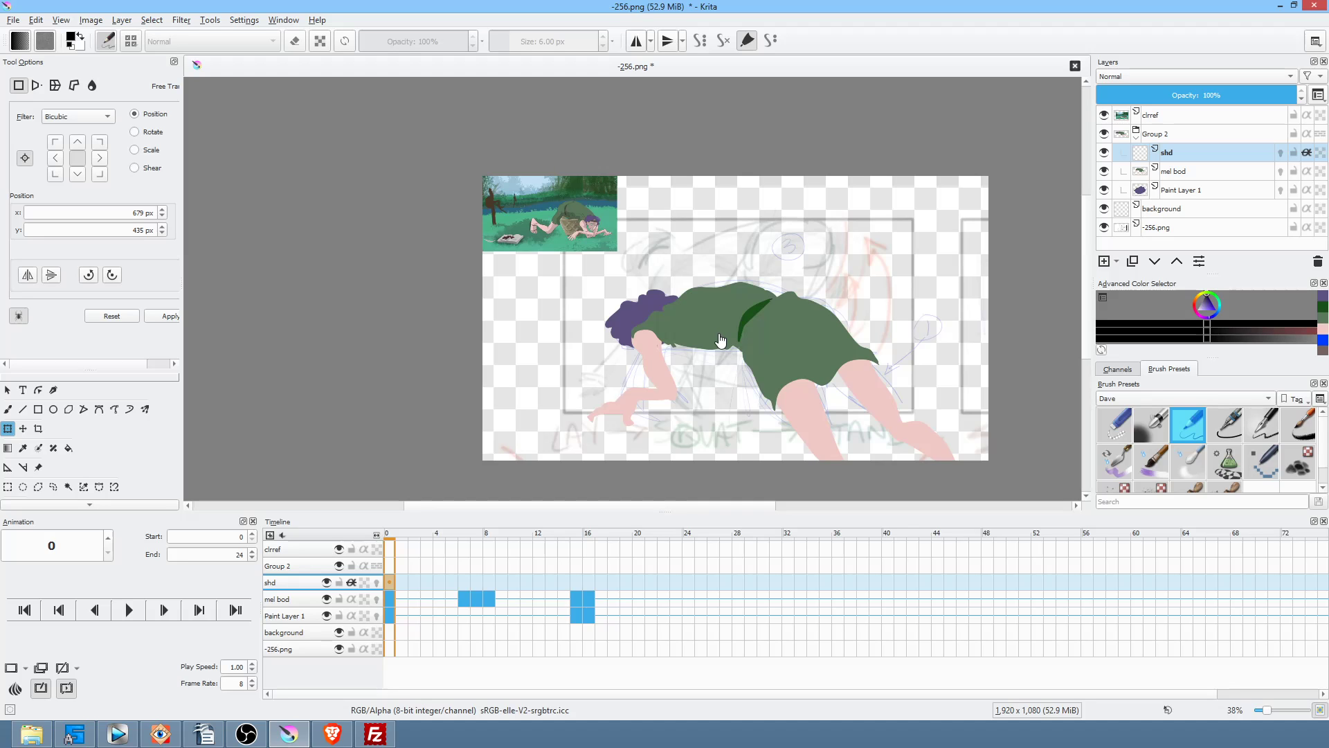
key("p")
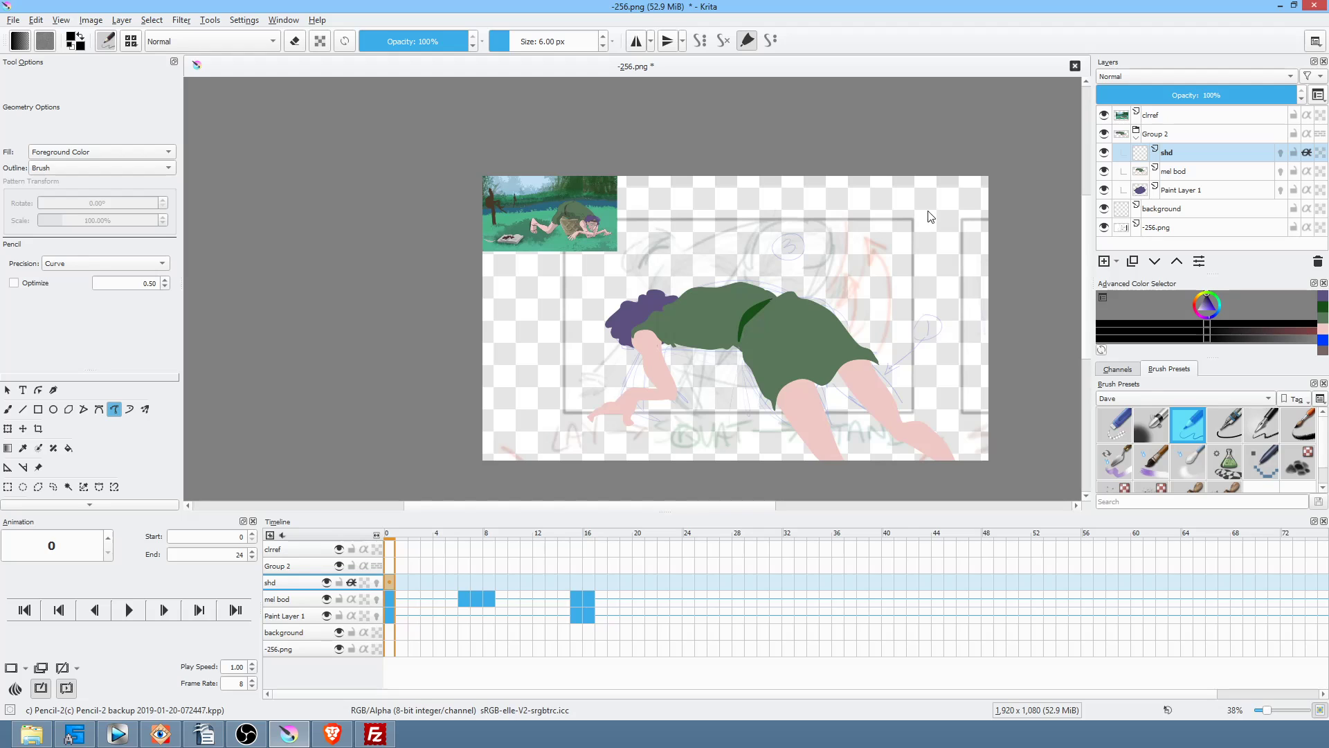
mouse_move(949, 464)
left_mouse_down()
mouse_move(898, 427)
mouse_move(857, 357)
mouse_move(844, 416)
left_mouse_up()
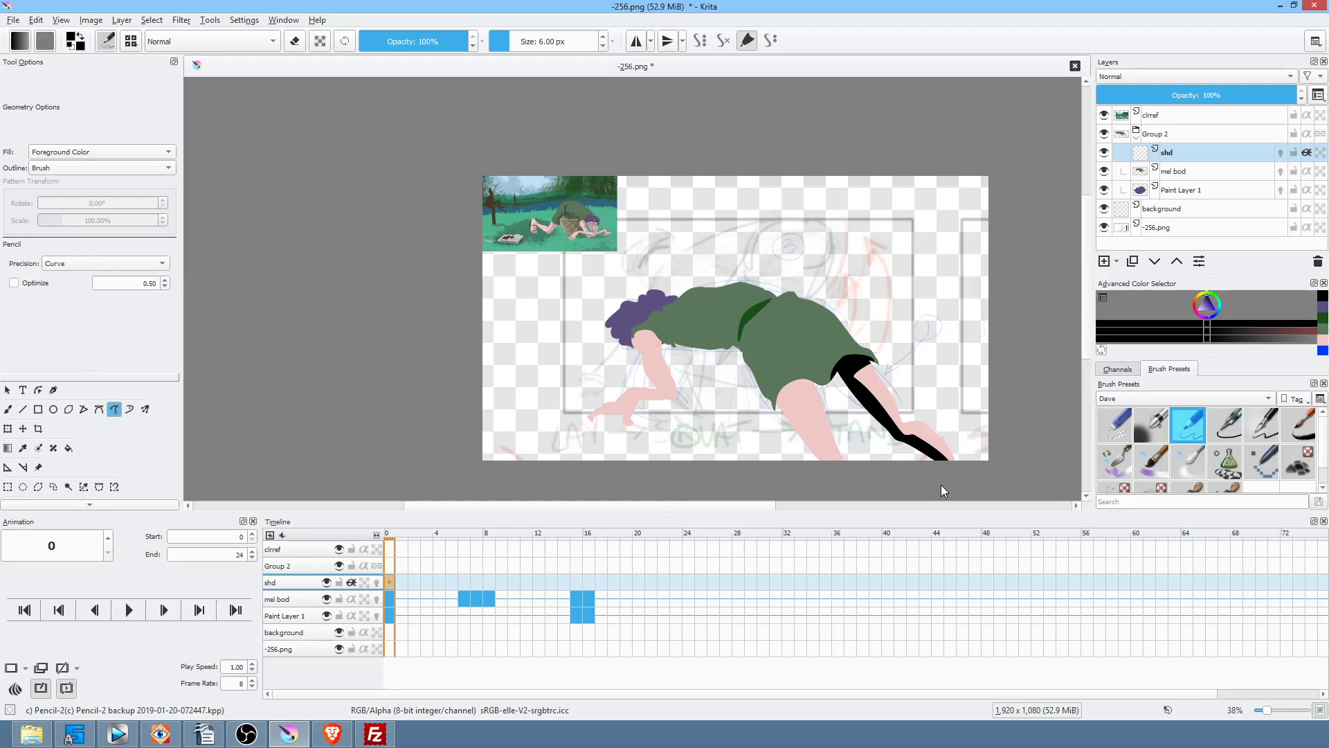
mouse_move(782, 386)
left_mouse_down()
mouse_move(788, 444)
mouse_move(853, 485)
left_mouse_up()
mouse_move(803, 432)
left_mouse_down()
mouse_move(803, 392)
mouse_move(827, 381)
mouse_move(776, 398)
mouse_move(793, 378)
left_mouse_up()
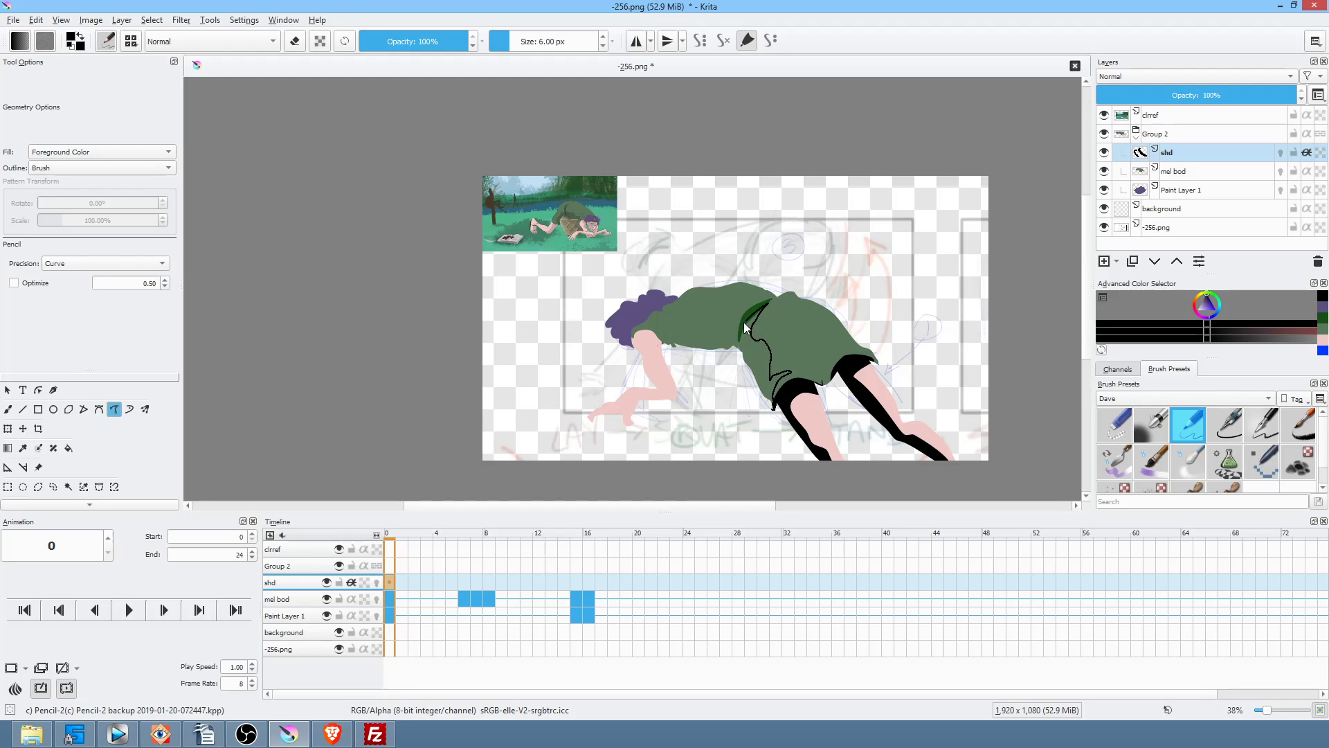
Step: Add black shadows under the arm, beneath the hair and down the arm, then set shd opacity to 17%
mouse_move(684, 334)
left_mouse_down()
mouse_move(655, 328)
mouse_move(697, 359)
mouse_move(758, 380)
left_mouse_up()
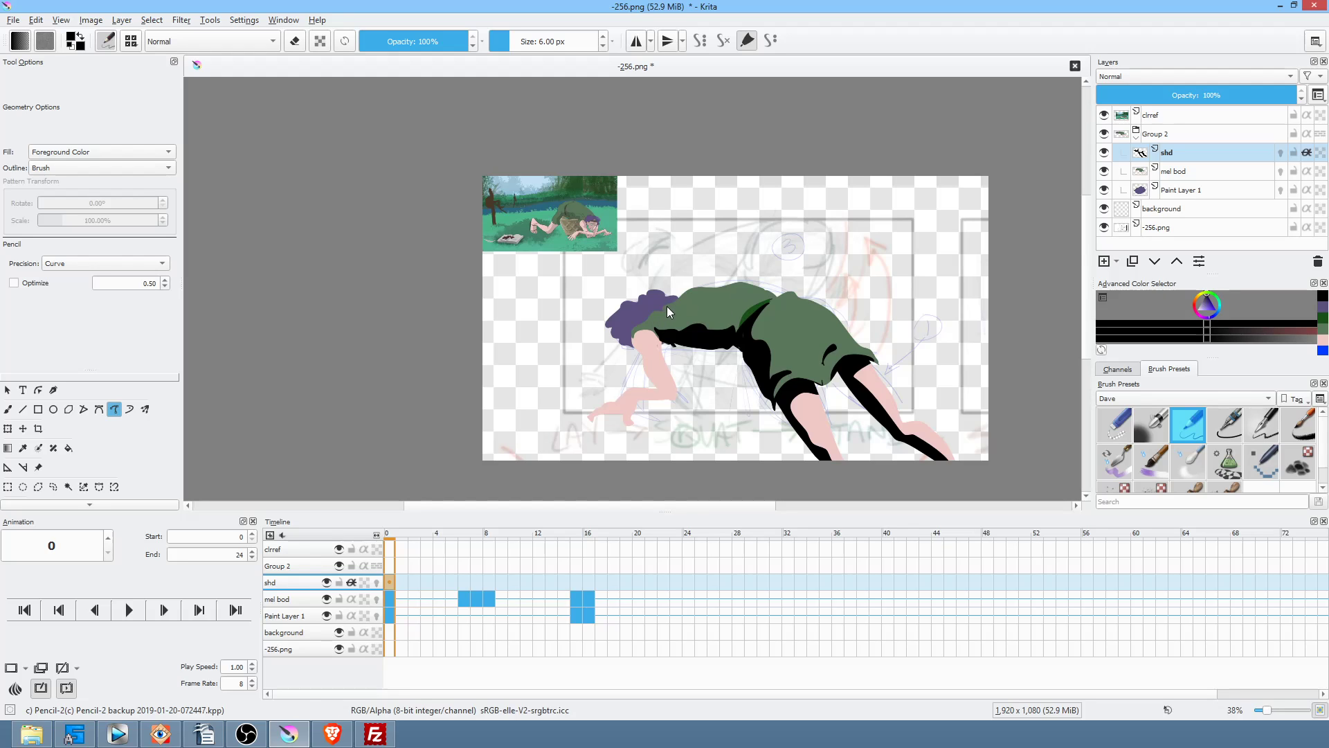
left_click_drag(655, 314, 658, 324)
mouse_move(646, 331)
left_mouse_down()
mouse_move(679, 403)
mouse_move(657, 388)
mouse_move(622, 394)
mouse_move(676, 410)
left_mouse_up()
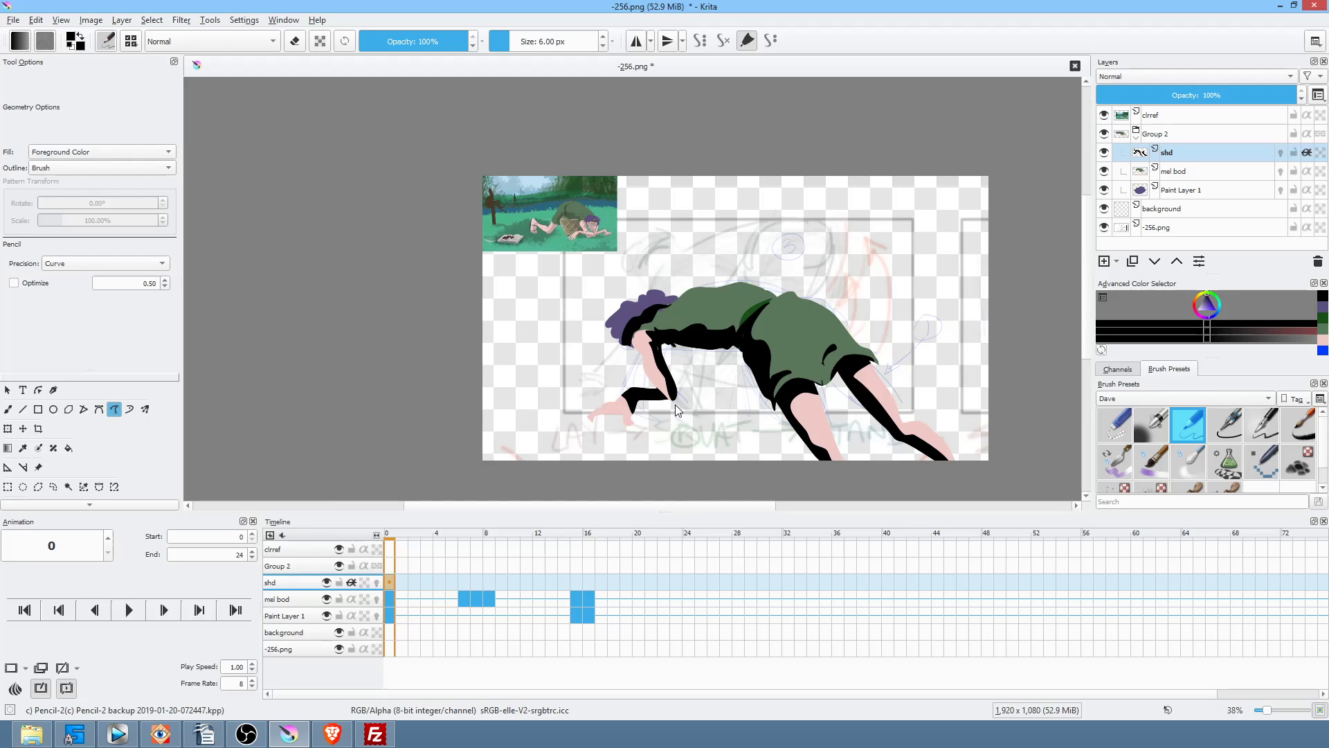
mouse_move(814, 311)
left_mouse_down()
mouse_move(702, 281)
mouse_move(806, 251)
left_mouse_up()
mouse_move(1251, 96)
left_mouse_down()
mouse_move(1117, 102)
mouse_move(1154, 102)
mouse_move(1136, 95)
left_mouse_up()
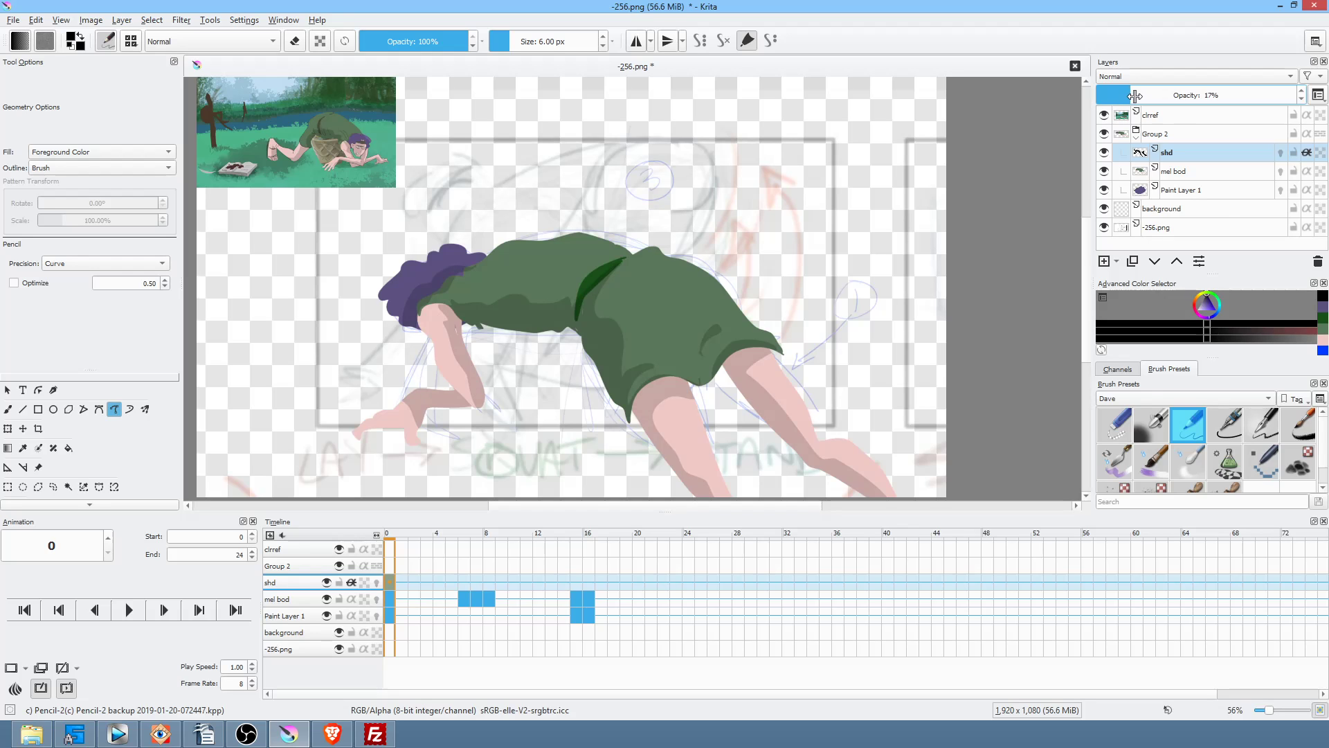
left_click(463, 583)
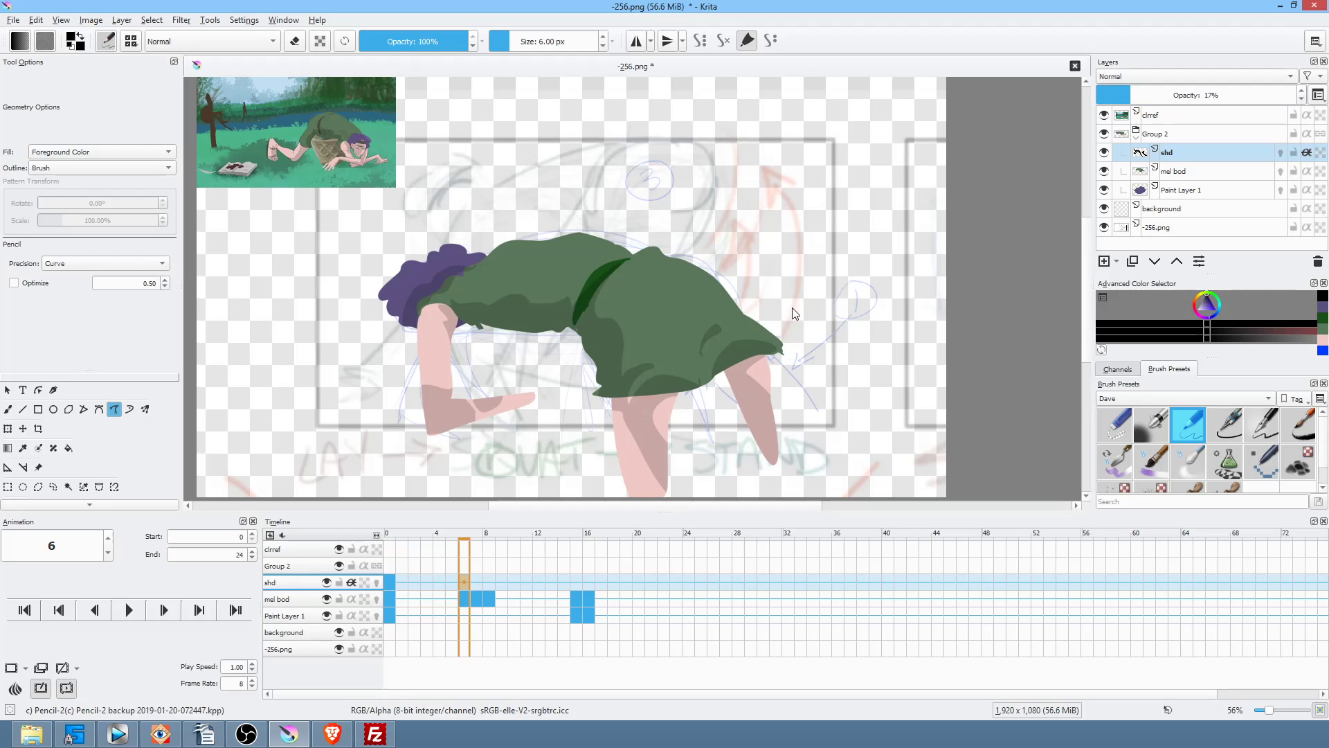
Step: On frame 6, lasso-erase the stray shading on the body, forearm and upper arm
key("e")
left_click_drag(804, 325, 708, 323)
left_click_drag(633, 371, 564, 500)
mouse_move(534, 376)
left_mouse_down()
mouse_move(477, 357)
mouse_move(553, 404)
left_mouse_up()
mouse_move(466, 329)
left_mouse_down()
mouse_move(444, 332)
mouse_move(480, 346)
left_mouse_up()
Step: Draw new shadow shapes on the upper leg, armpit and forearm to fit frame 6's pose
key("e")
mouse_move(787, 339)
left_mouse_down()
mouse_move(752, 351)
mouse_move(719, 384)
mouse_move(743, 411)
mouse_move(810, 359)
left_mouse_up()
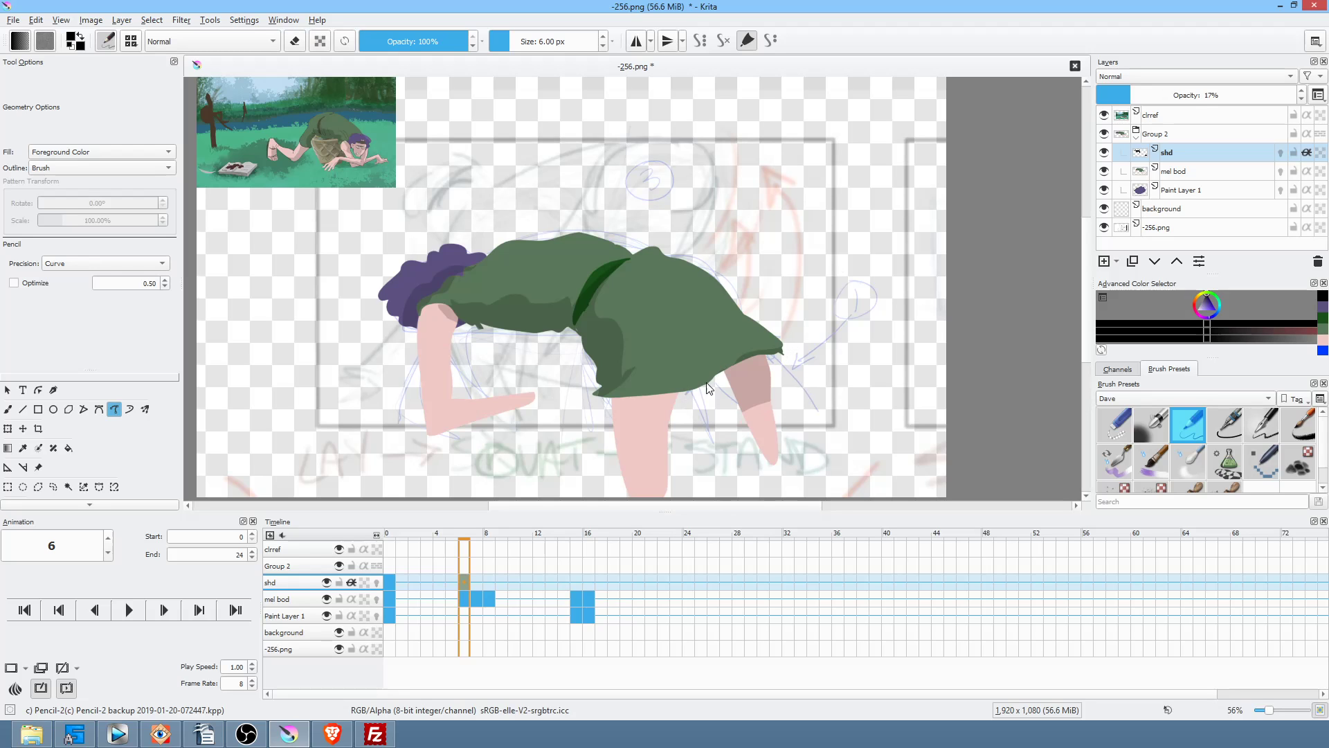
mouse_move(632, 400)
left_mouse_down()
mouse_move(612, 465)
mouse_move(670, 435)
mouse_move(716, 386)
left_mouse_up()
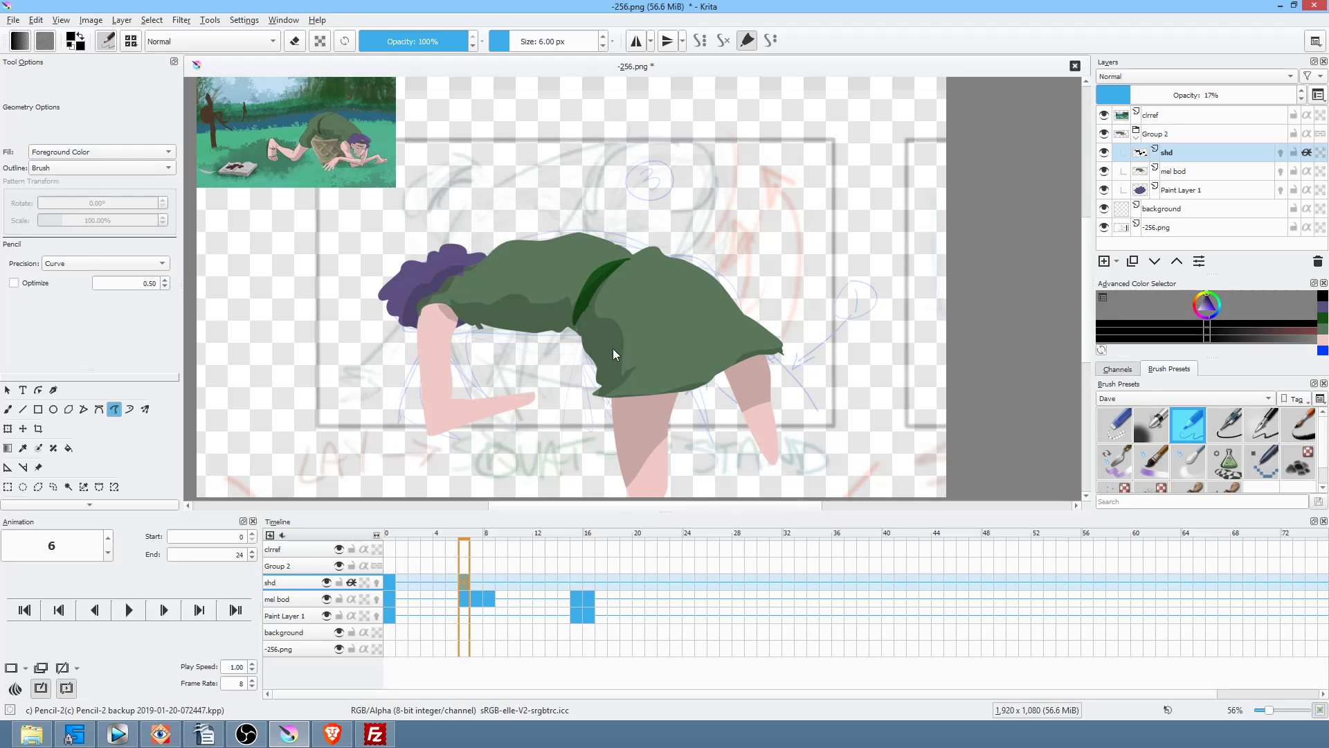
key("Left")
key("Right")
left_click_drag(464, 328, 435, 310)
left_click_drag(462, 383, 467, 358)
mouse_move(447, 418)
left_mouse_down()
mouse_move(477, 432)
mouse_move(547, 405)
mouse_move(473, 376)
left_mouse_up()
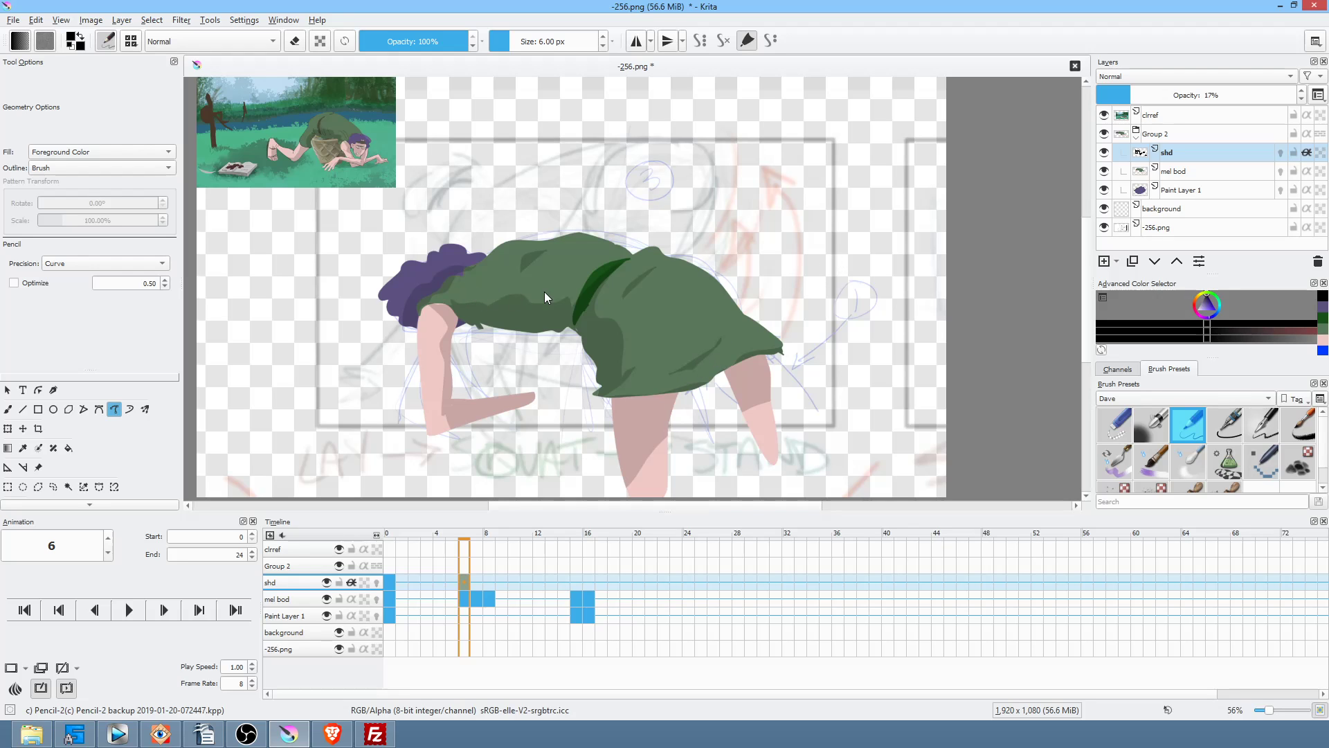
left_click(476, 581)
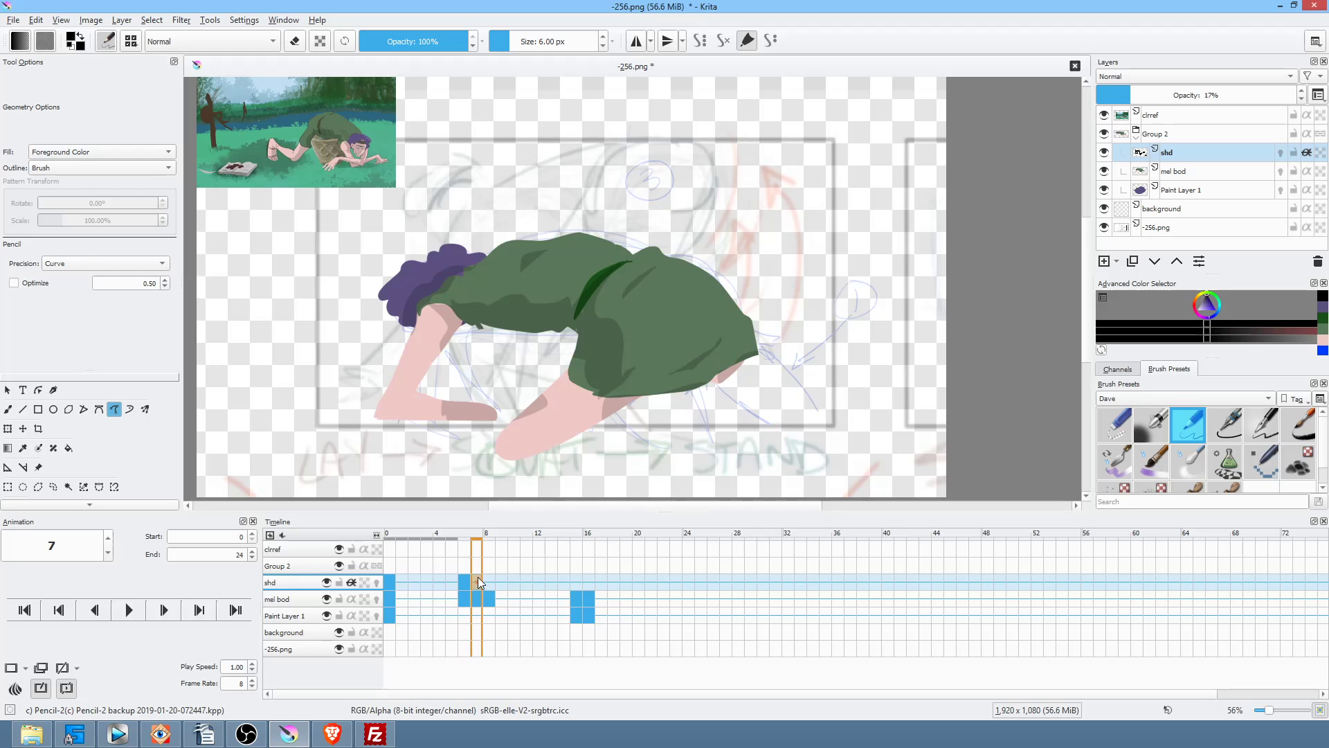
Step: On frame 7, erase the old skirt, leg and foot shading and redraw shadows on the foot, leg and skirt edge
key("e")
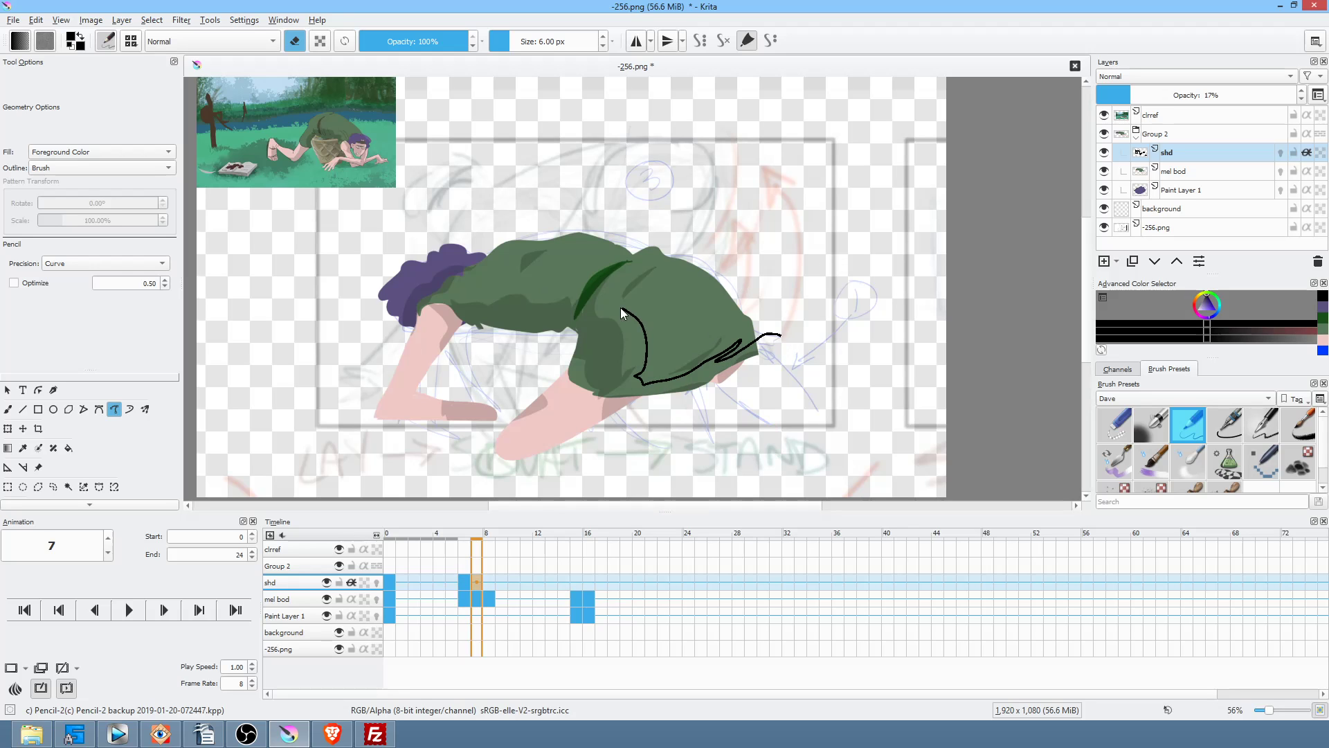
mouse_move(583, 348)
left_mouse_down()
mouse_move(502, 432)
mouse_move(776, 384)
left_mouse_up()
mouse_move(509, 384)
left_mouse_down()
mouse_move(445, 377)
mouse_move(519, 382)
left_mouse_up()
key("e")
mouse_move(425, 385)
left_mouse_down()
mouse_move(448, 445)
mouse_move(500, 433)
left_mouse_up()
mouse_move(588, 387)
left_mouse_down()
mouse_move(554, 370)
mouse_move(539, 434)
mouse_move(663, 433)
left_mouse_up()
mouse_move(754, 363)
left_mouse_down()
mouse_move(727, 381)
mouse_move(735, 361)
left_mouse_up()
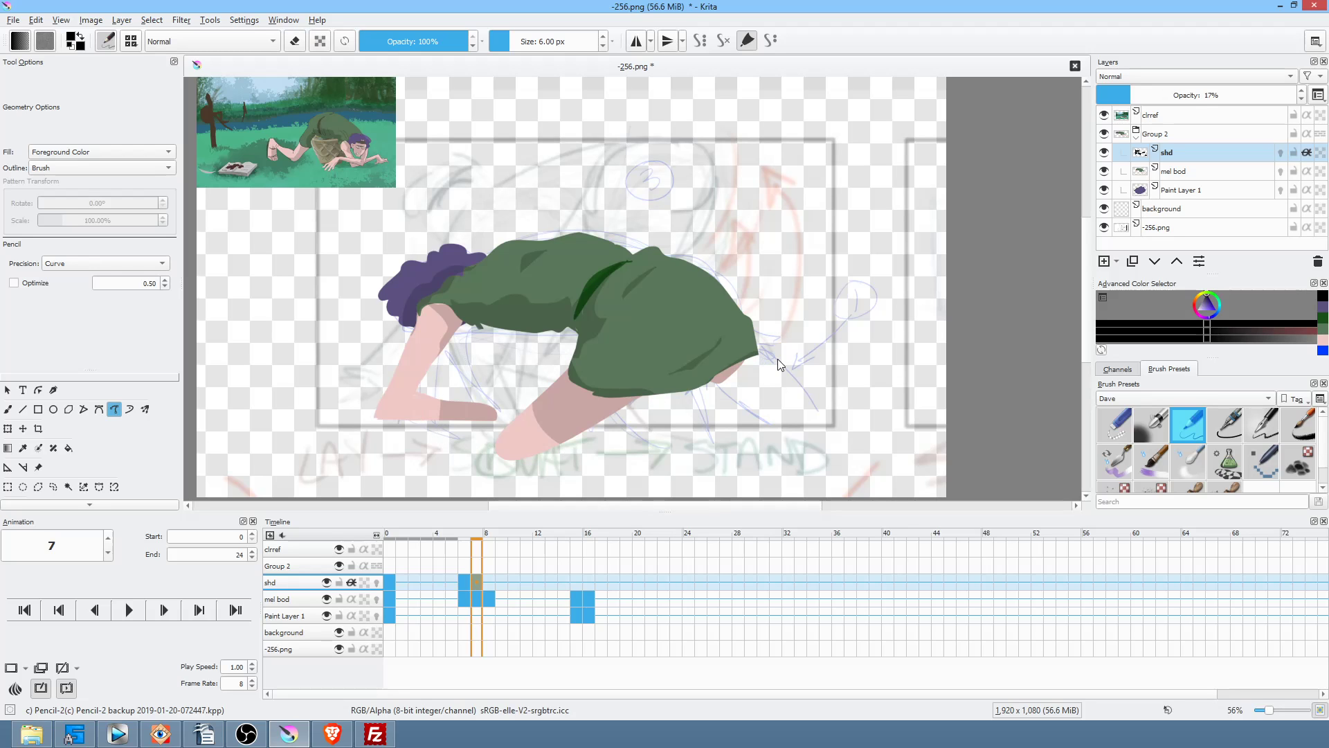
Step: On frame 8, erase the mismatched leg and thigh shading and add shadows under the dress and on the thigh
left_click(491, 581)
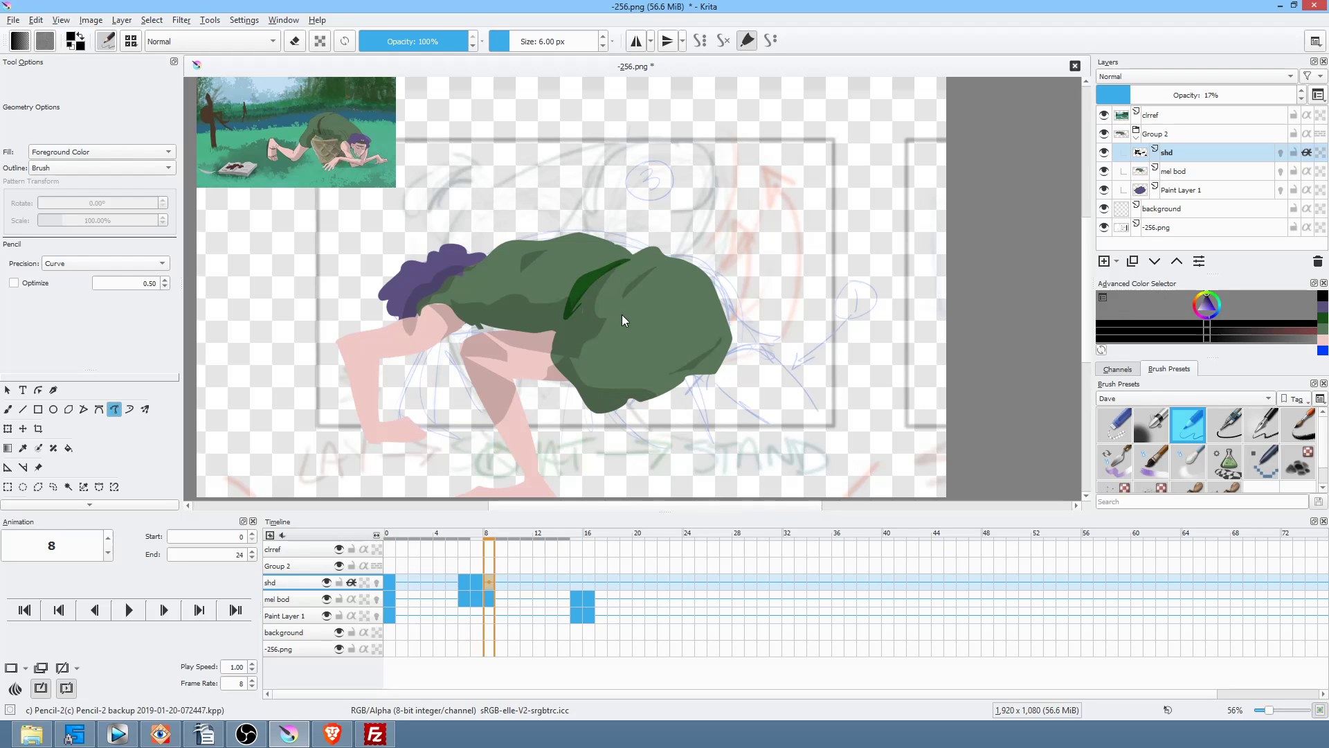
key("e")
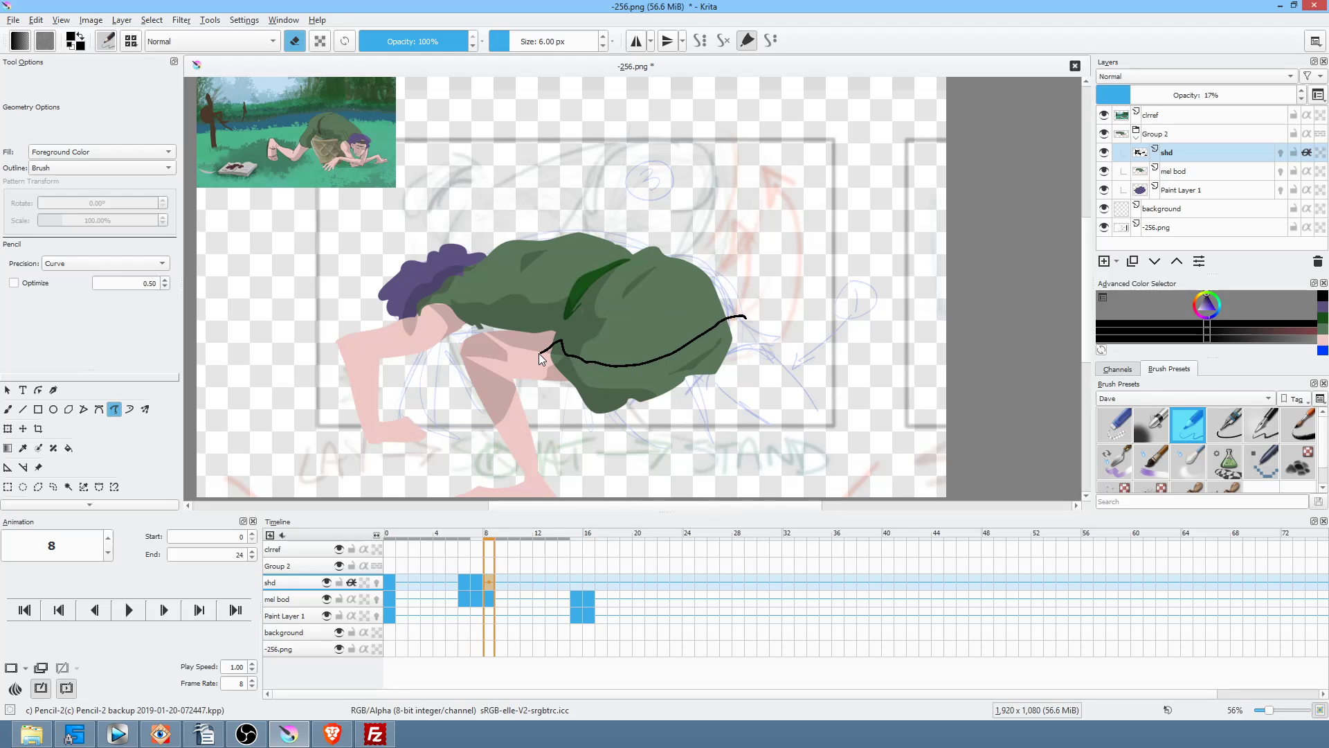
left_click_drag(493, 339, 509, 477)
left_click_drag(448, 339, 411, 316)
key("e")
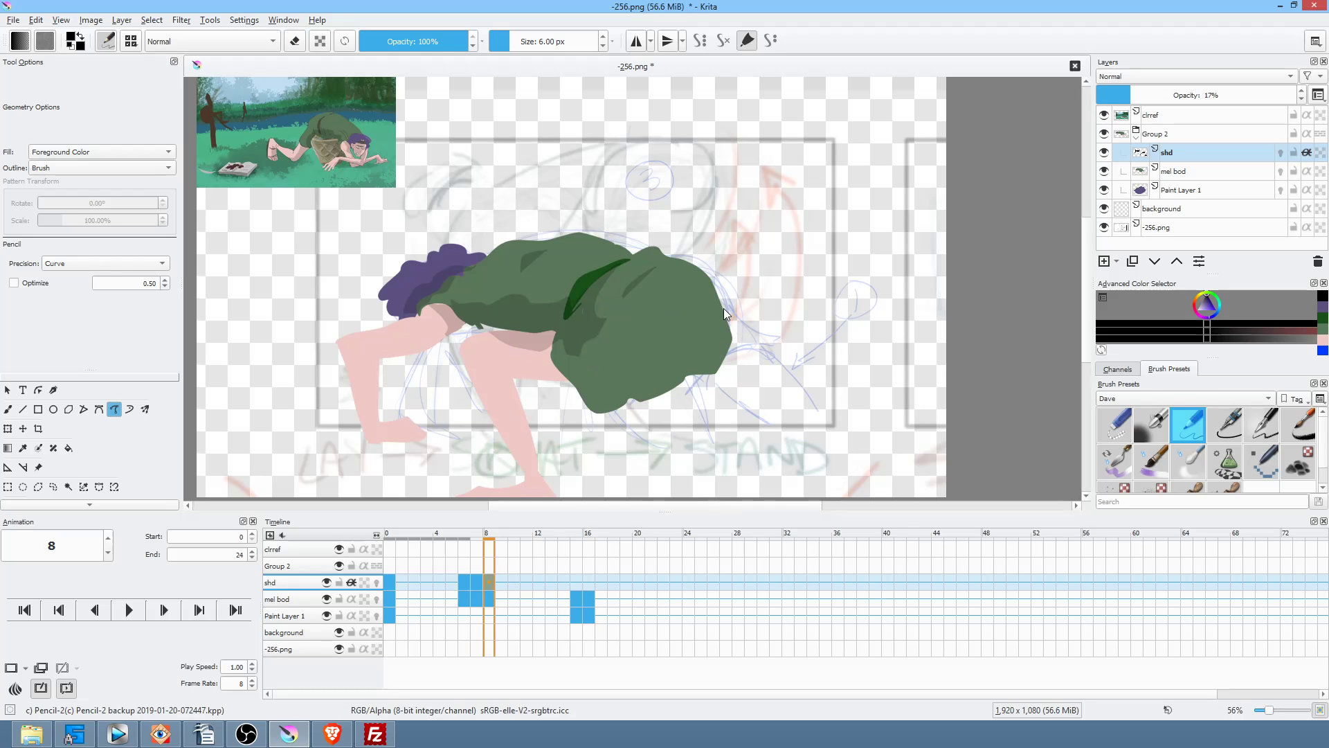
left_click_drag(706, 262, 690, 320)
mouse_move(549, 355)
left_mouse_down()
mouse_move(567, 402)
mouse_move(637, 434)
mouse_move(775, 320)
left_mouse_up()
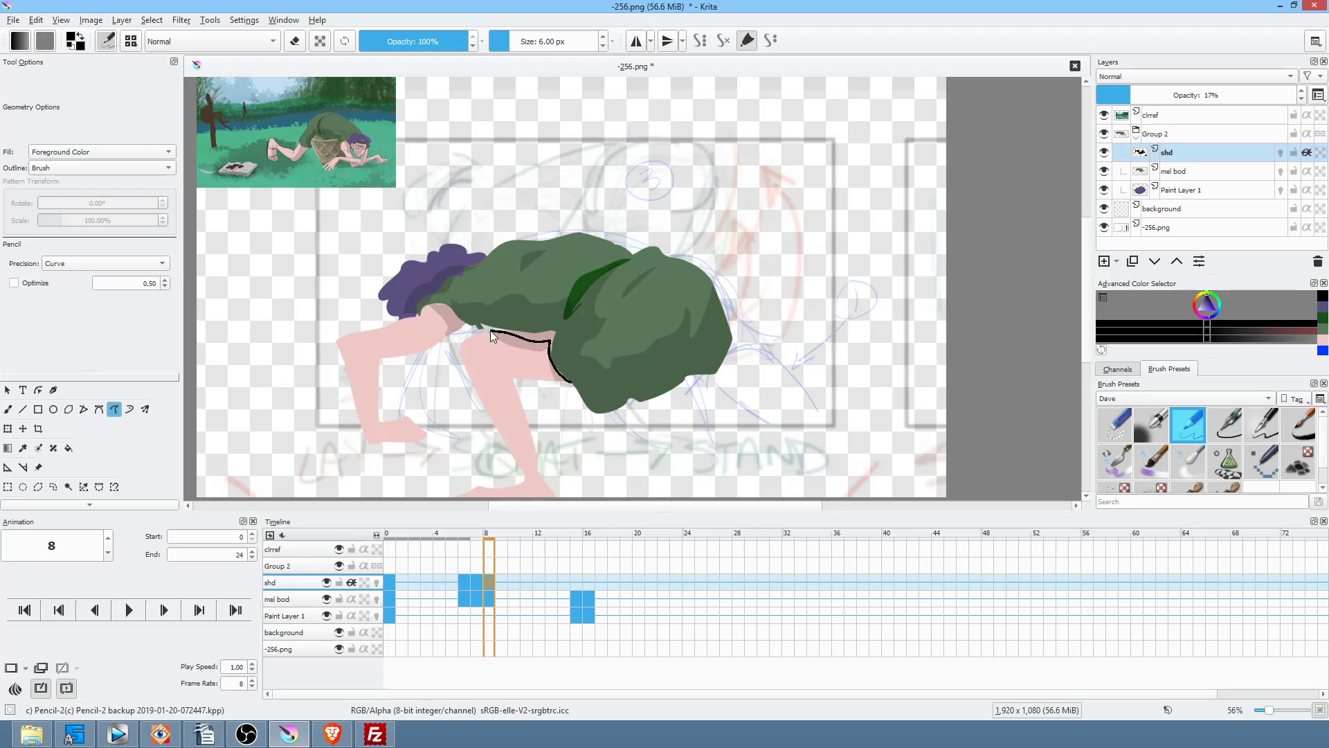
mouse_move(512, 397)
left_mouse_down()
mouse_move(578, 385)
mouse_move(558, 419)
mouse_move(577, 396)
left_mouse_up()
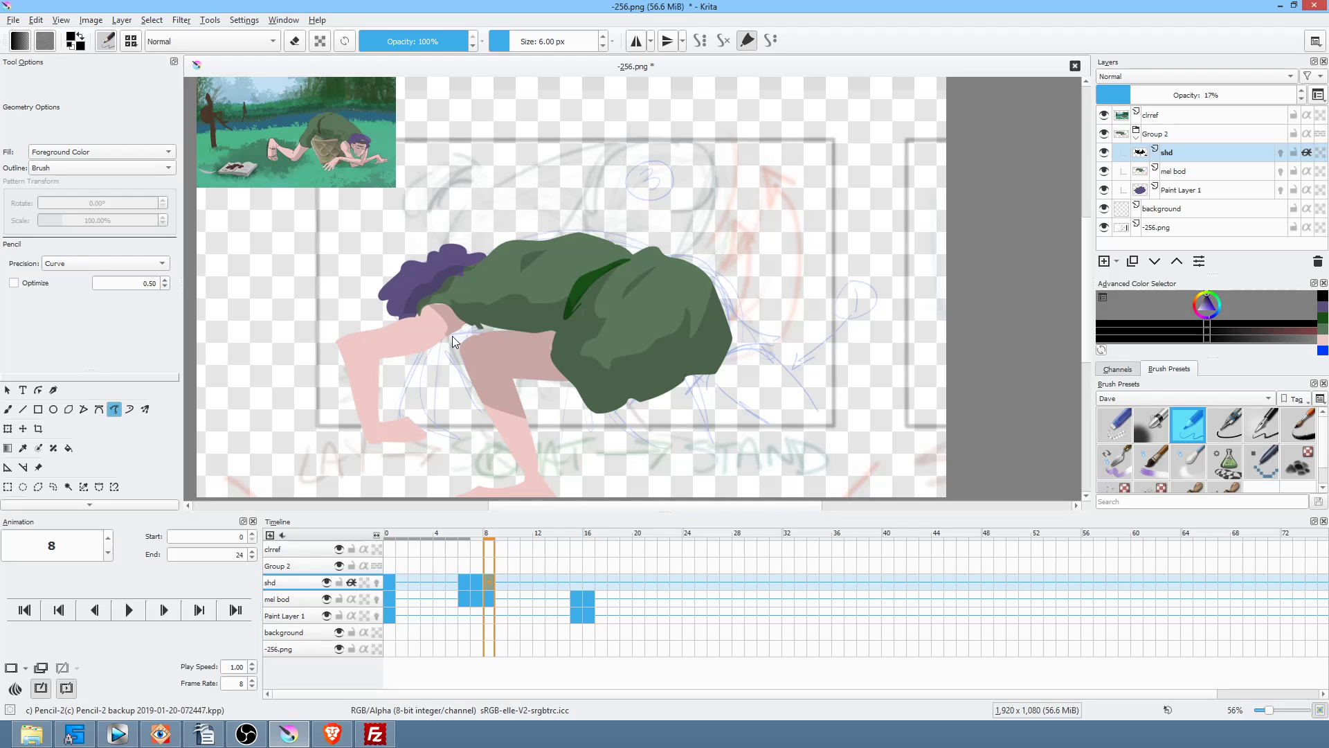
Step: Add a darker thigh shadow and shade the left side of the arm on frame 8
key("Left")
key("Right")
mouse_move(458, 328)
left_mouse_down()
mouse_move(434, 333)
mouse_move(467, 322)
left_mouse_up()
mouse_move(399, 363)
left_mouse_down()
mouse_move(365, 353)
mouse_move(355, 443)
mouse_move(386, 455)
left_mouse_up()
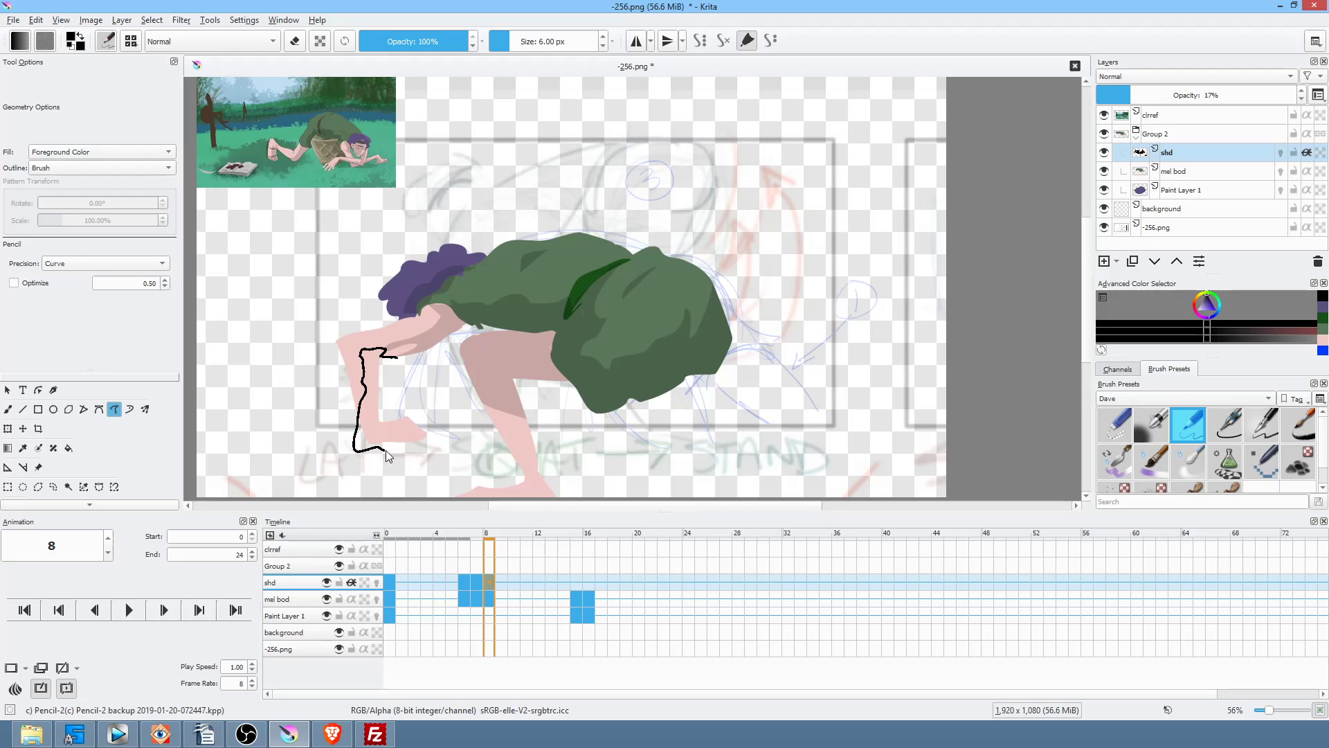
left_click_drag(387, 396, 420, 343)
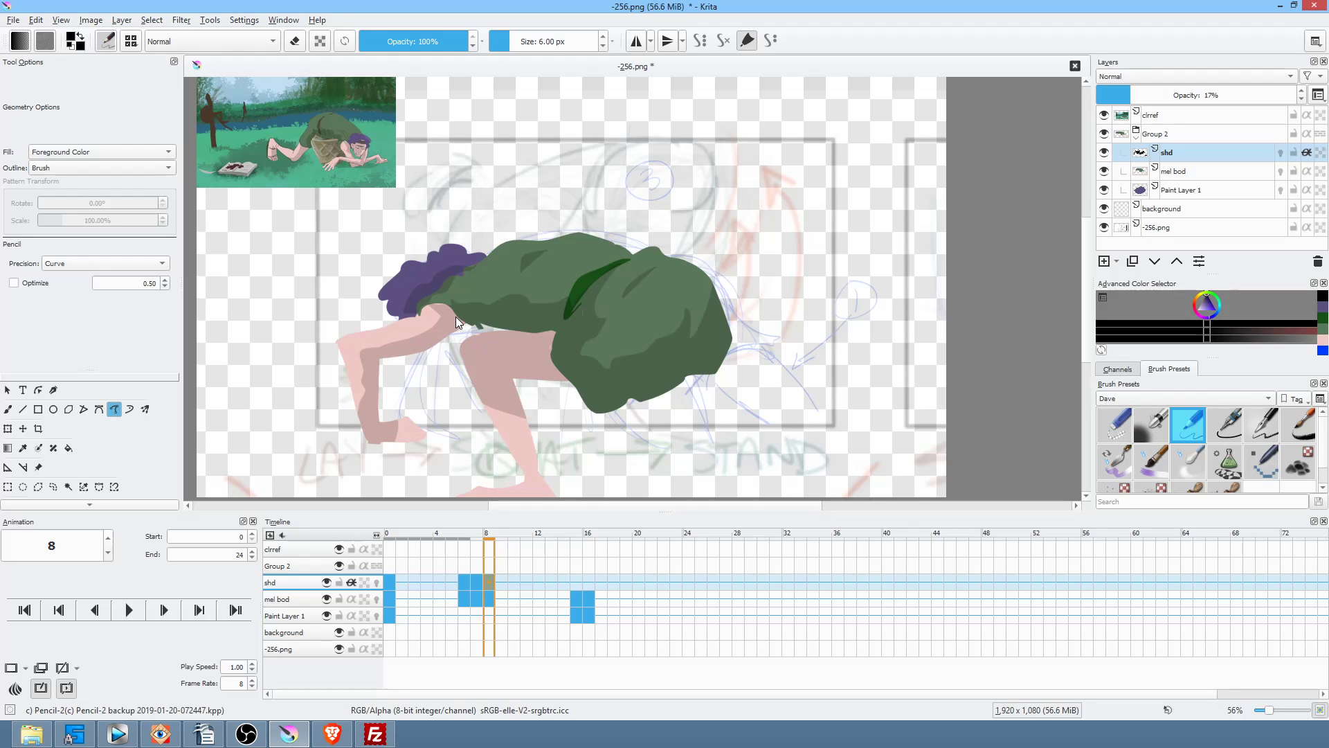
mouse_move(361, 357)
left_mouse_down()
mouse_move(388, 415)
mouse_move(394, 380)
left_mouse_up()
Step: On frame 15, draw shadows along the hair edge, shorts and foot, with shd opacity at 12%
left_click(575, 581)
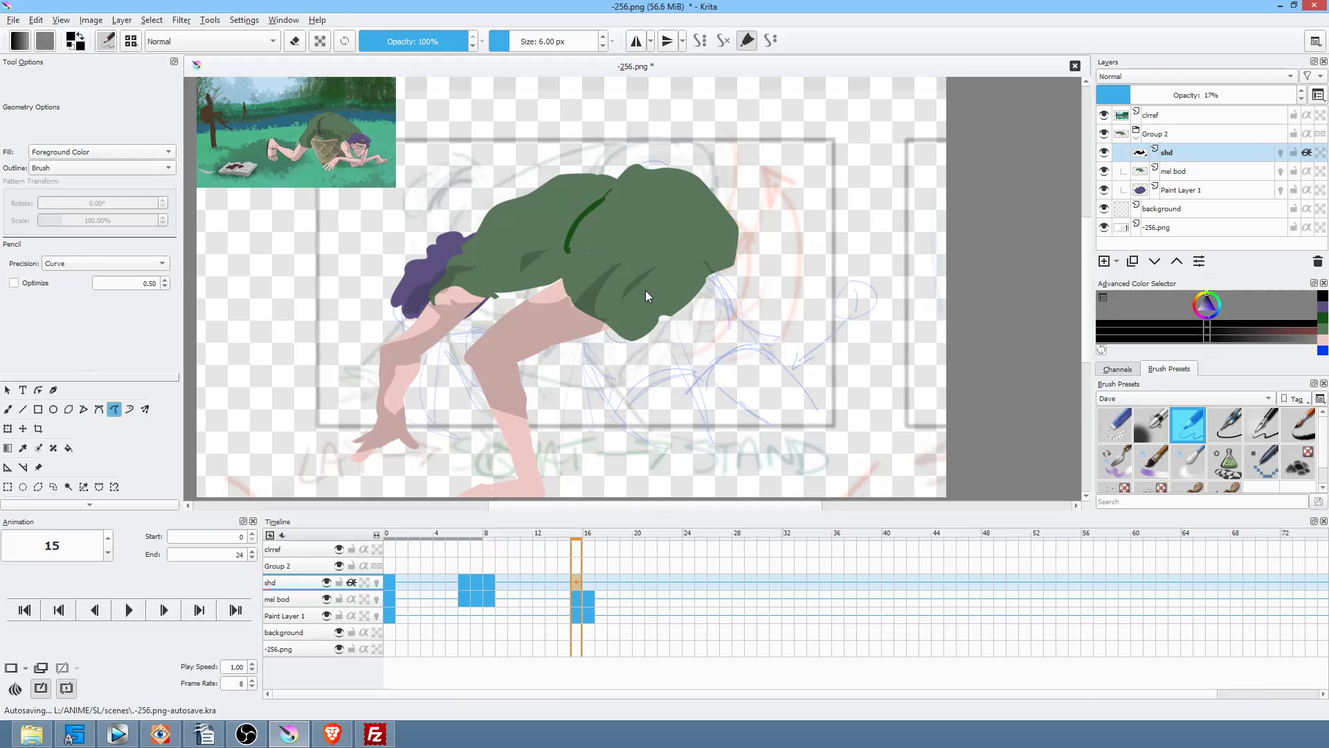
key("Delete")
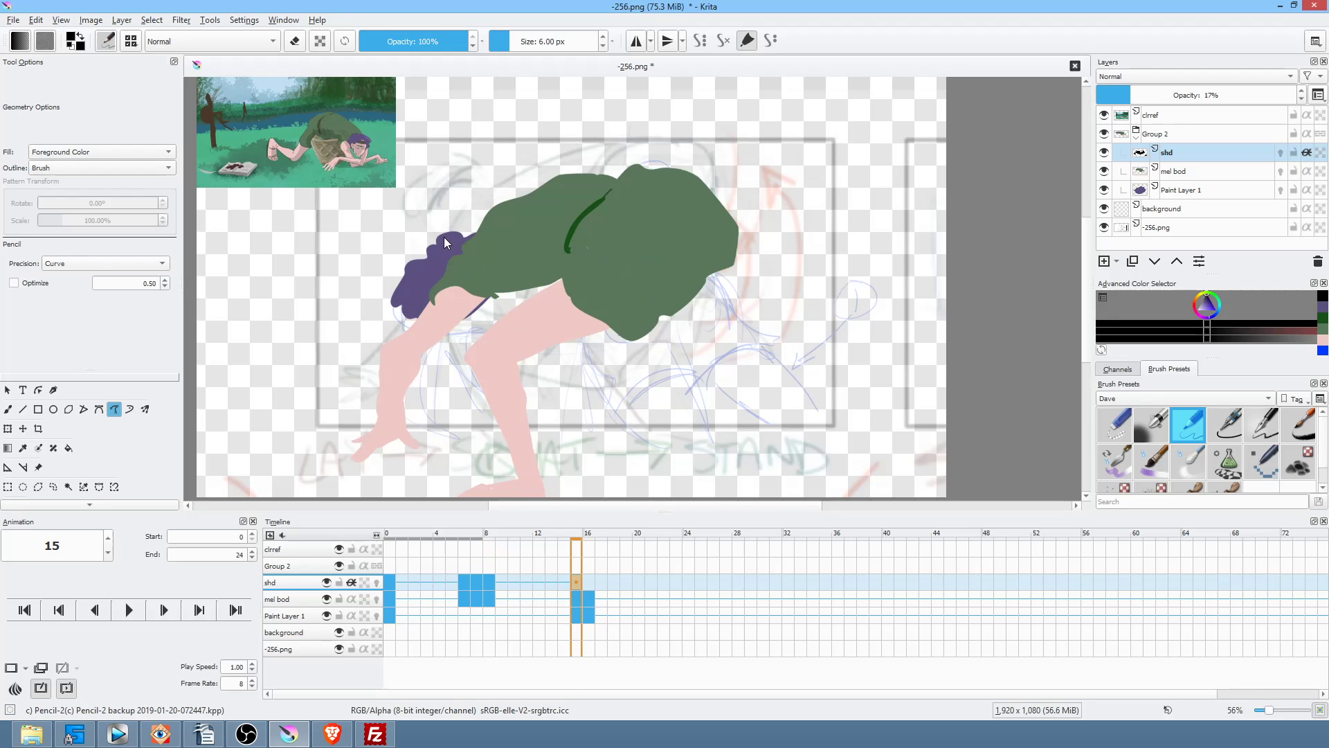
left_click_drag(464, 239, 434, 271)
left_click_drag(404, 323, 401, 320)
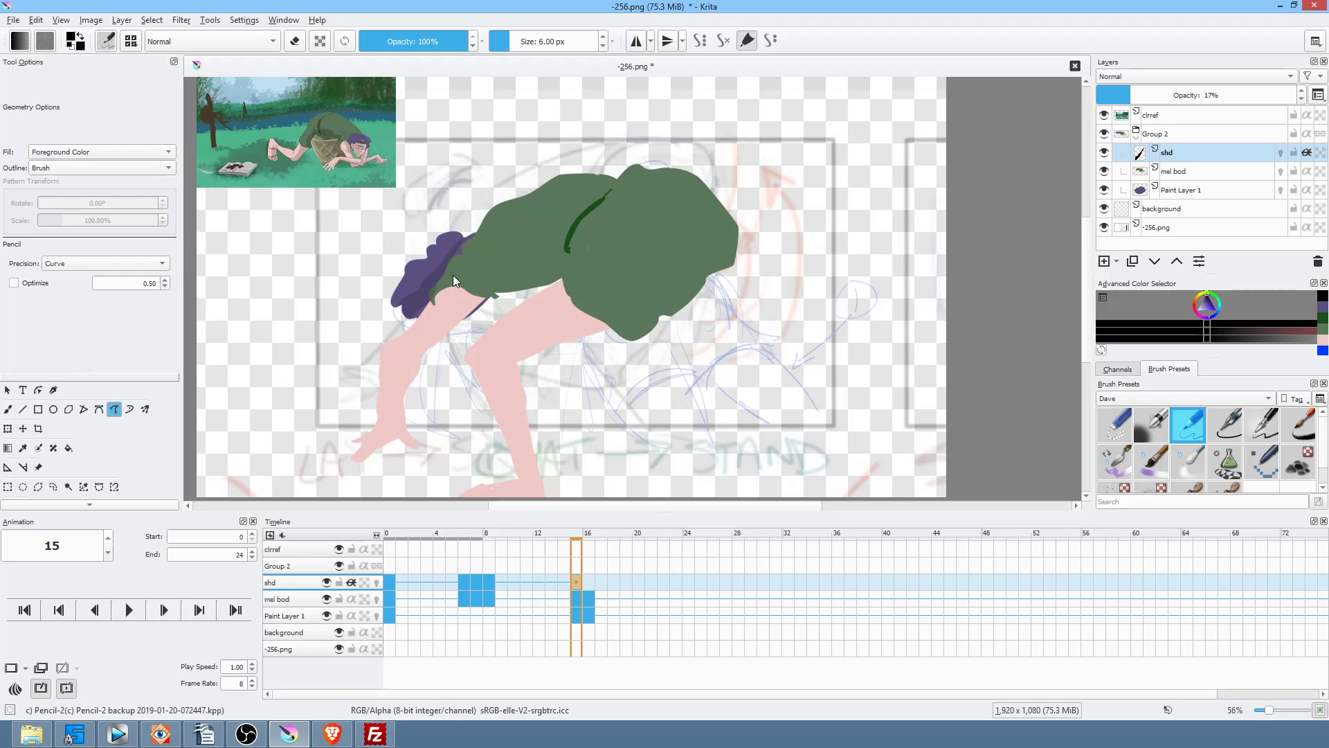
mouse_move(449, 348)
left_mouse_down()
mouse_move(410, 357)
mouse_move(414, 468)
mouse_move(419, 363)
left_mouse_up()
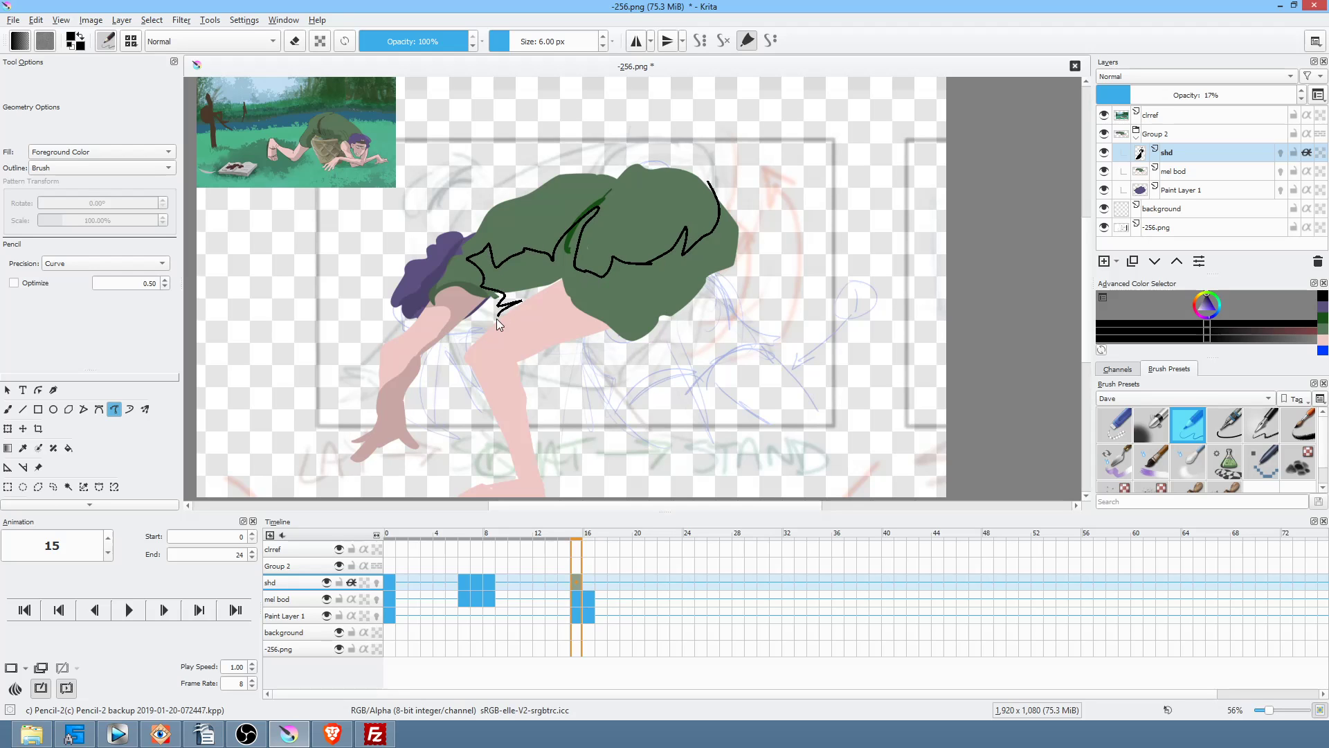
mouse_move(554, 376)
left_mouse_down()
mouse_move(765, 266)
mouse_move(710, 186)
left_mouse_up()
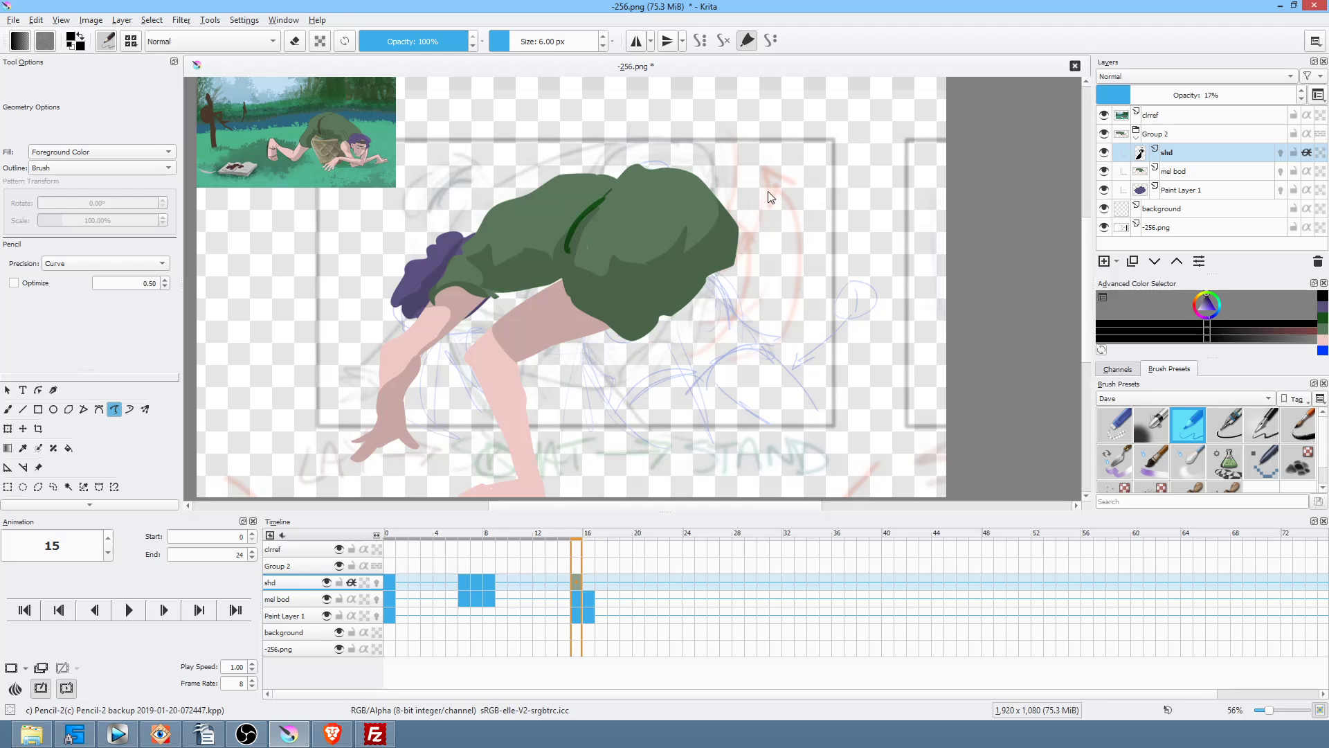
left_click_drag(1126, 95, 1122, 95)
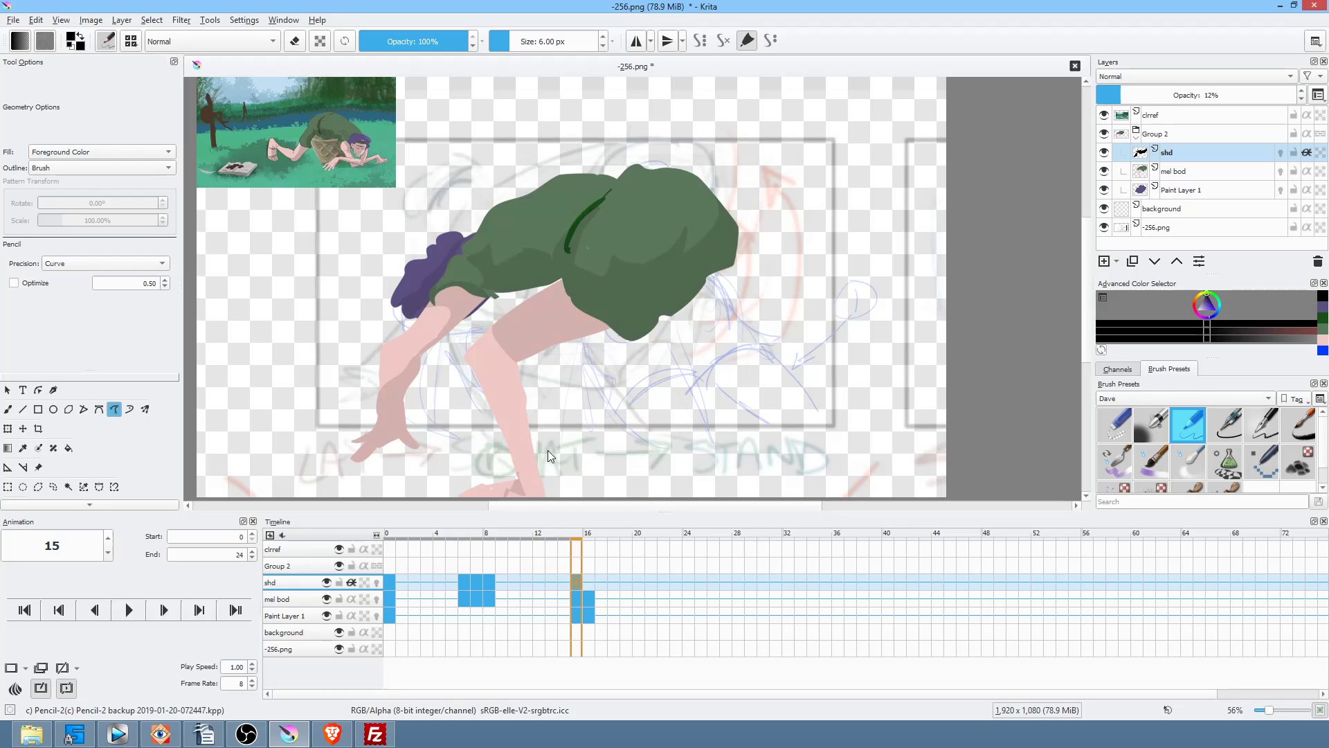
mouse_move(518, 476)
left_mouse_down()
mouse_move(482, 487)
mouse_move(478, 454)
left_mouse_up()
Step: Save the file with the default PNG options
key("ctrl+s")
left_click(845, 579)
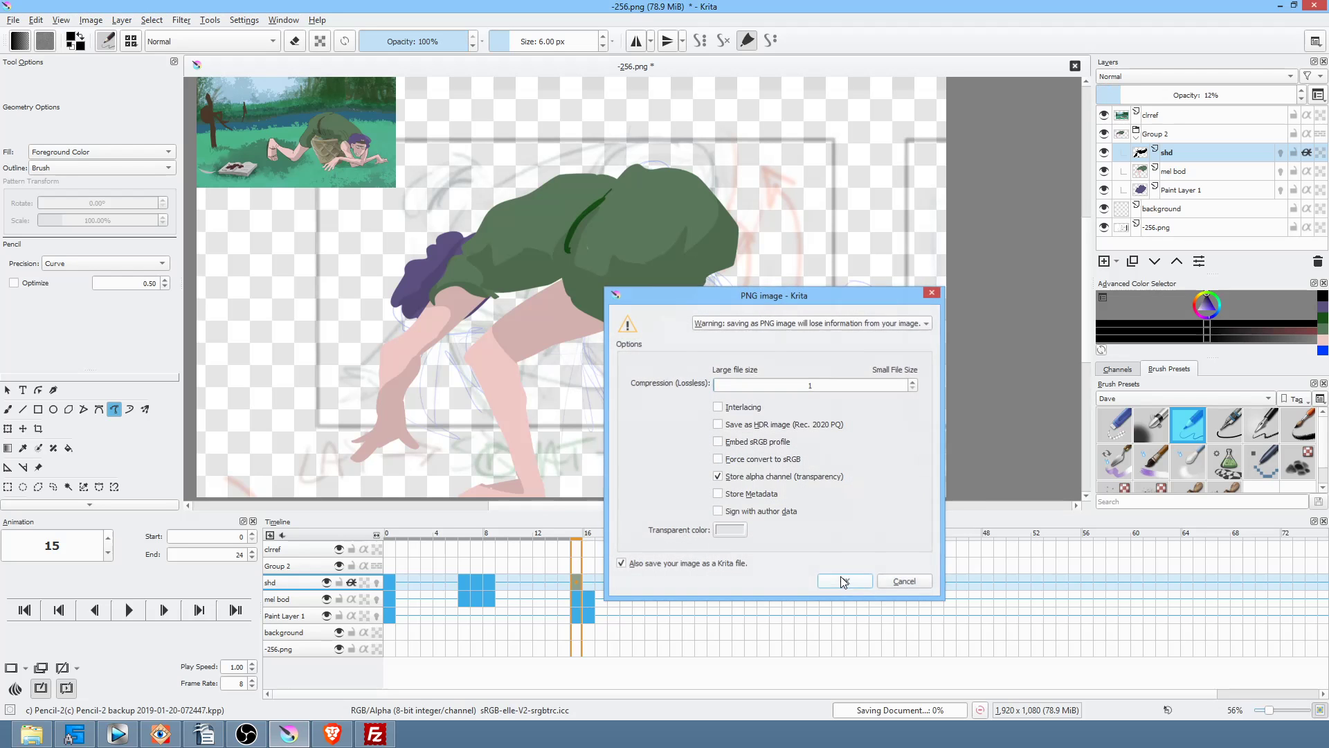
left_click(587, 580)
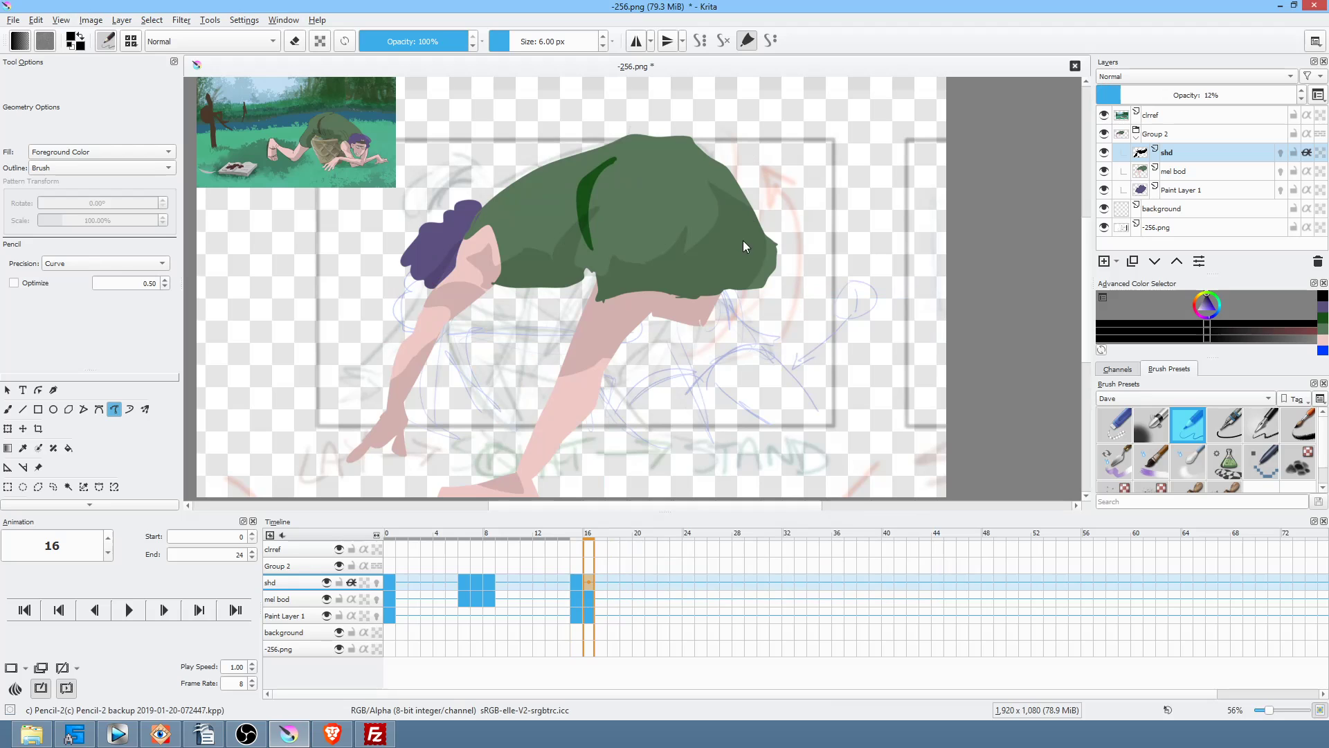
Step: Clear frame 16 and redraw shading on the arm, legs, dress folds and under the hair
key("Delete")
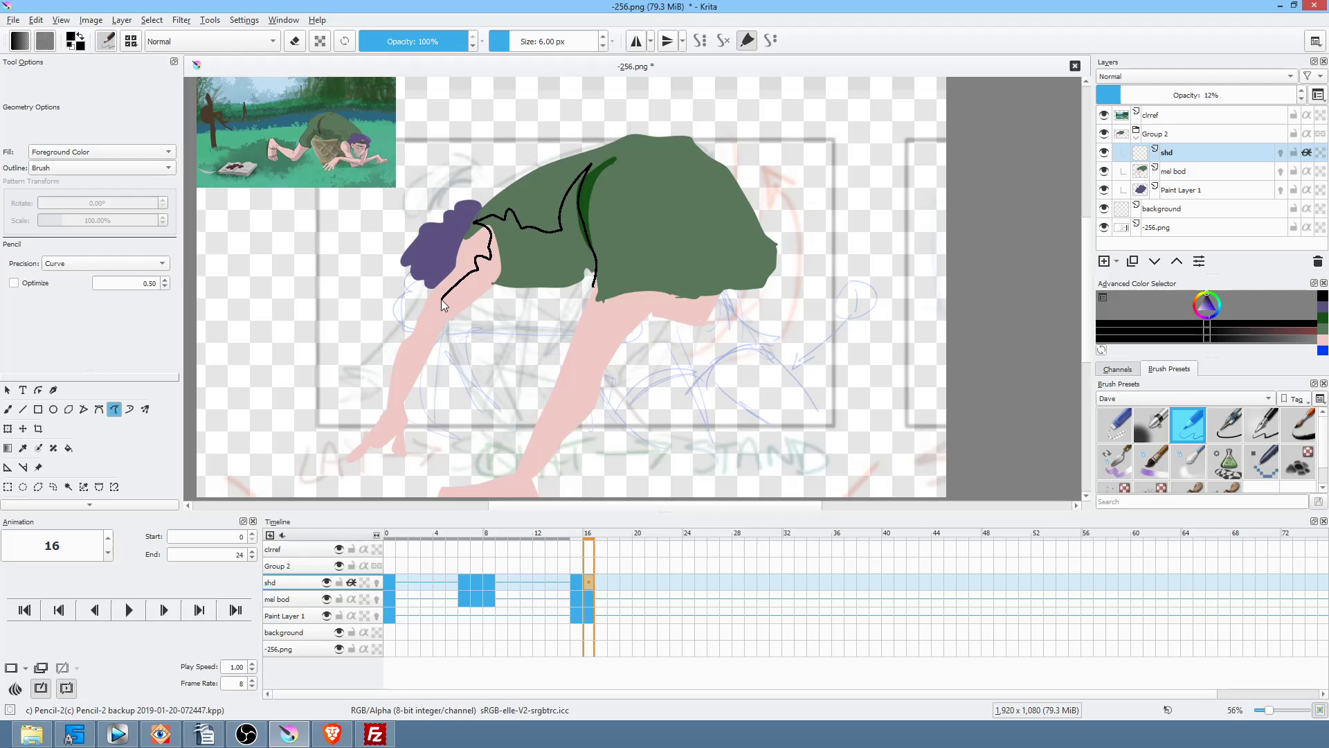
mouse_move(388, 433)
left_mouse_down()
mouse_move(413, 447)
mouse_move(501, 331)
mouse_move(569, 305)
left_mouse_up()
mouse_move(785, 228)
left_mouse_down()
mouse_move(779, 265)
mouse_move(724, 287)
left_mouse_up()
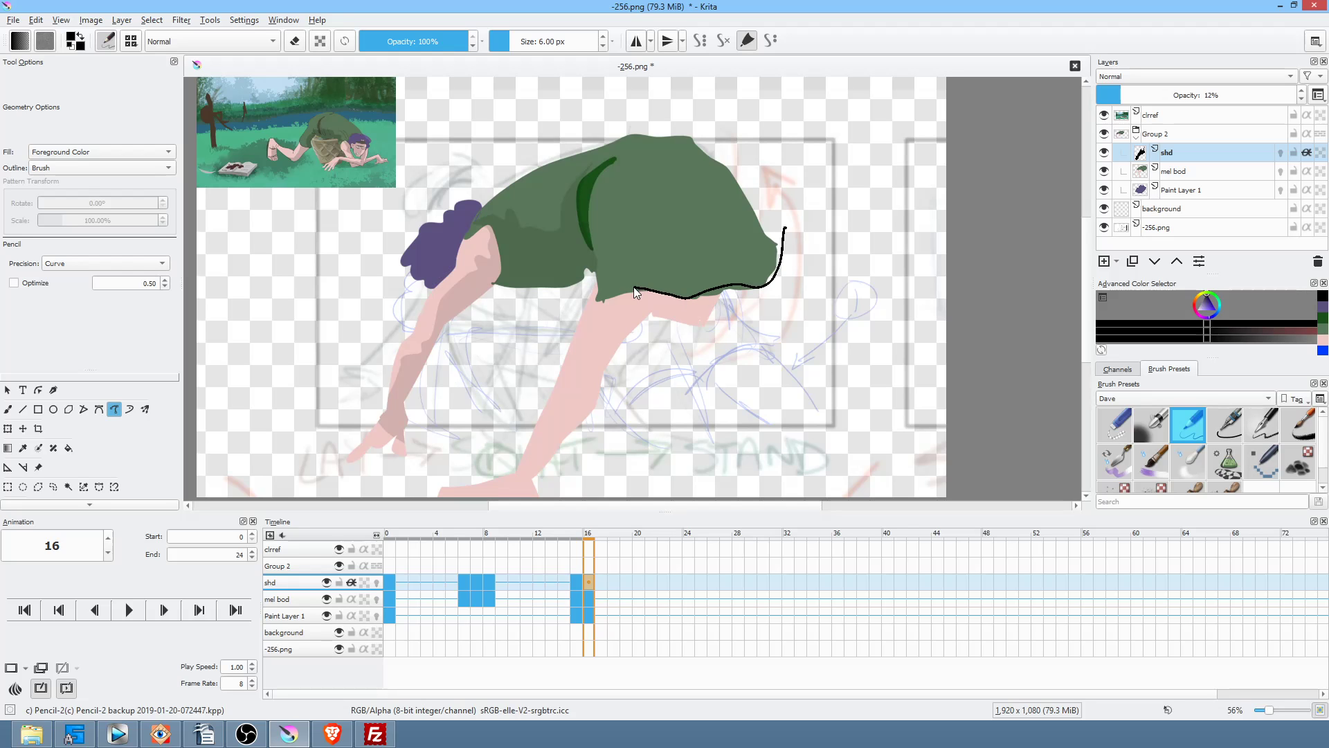
mouse_move(564, 322)
left_mouse_down()
mouse_move(576, 365)
mouse_move(597, 421)
left_mouse_up()
mouse_move(611, 268)
left_mouse_down()
mouse_move(637, 214)
mouse_move(605, 251)
left_mouse_up()
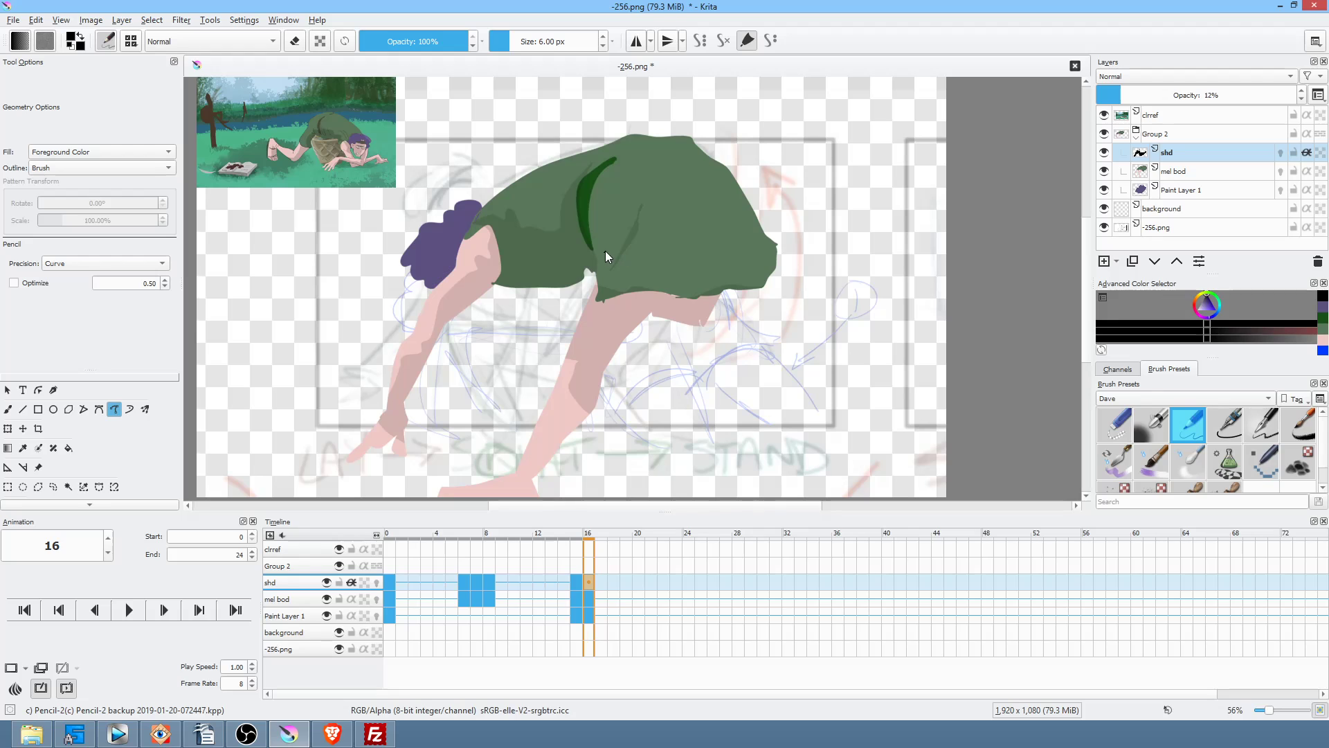
mouse_move(622, 163)
left_mouse_down()
mouse_move(588, 221)
mouse_move(592, 275)
left_mouse_up()
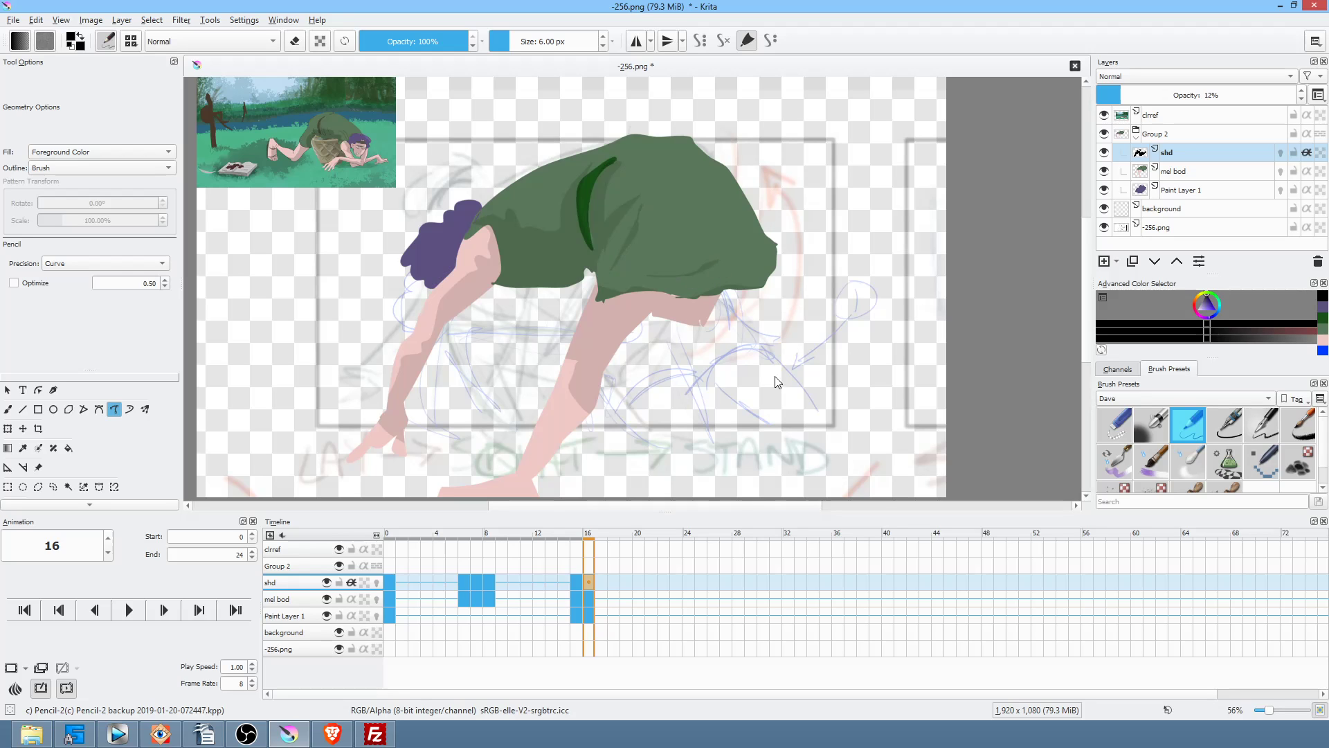
mouse_move(468, 228)
left_mouse_down()
mouse_move(480, 209)
mouse_move(437, 252)
mouse_move(423, 294)
left_mouse_up()
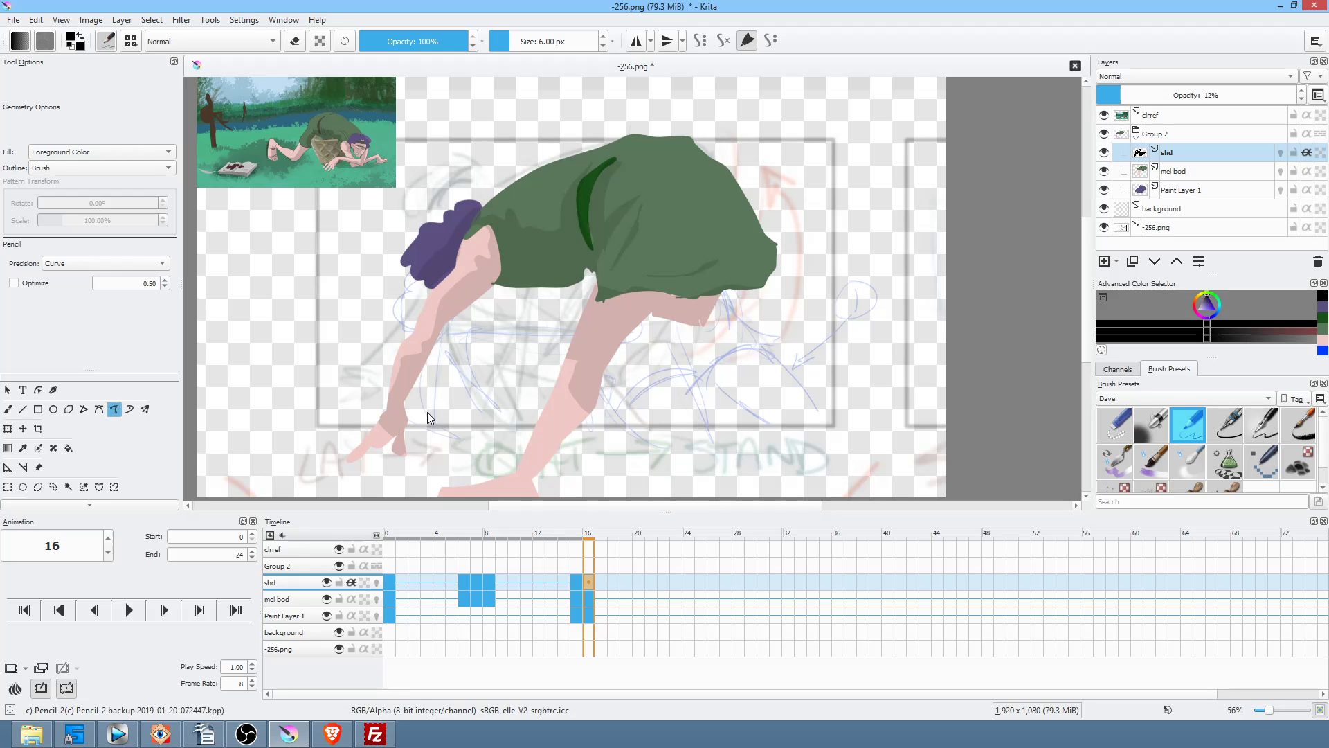
Step: Return to frame 0, check Paint Layer 1's contents by toggling it, and select mel bod
left_click(388, 614)
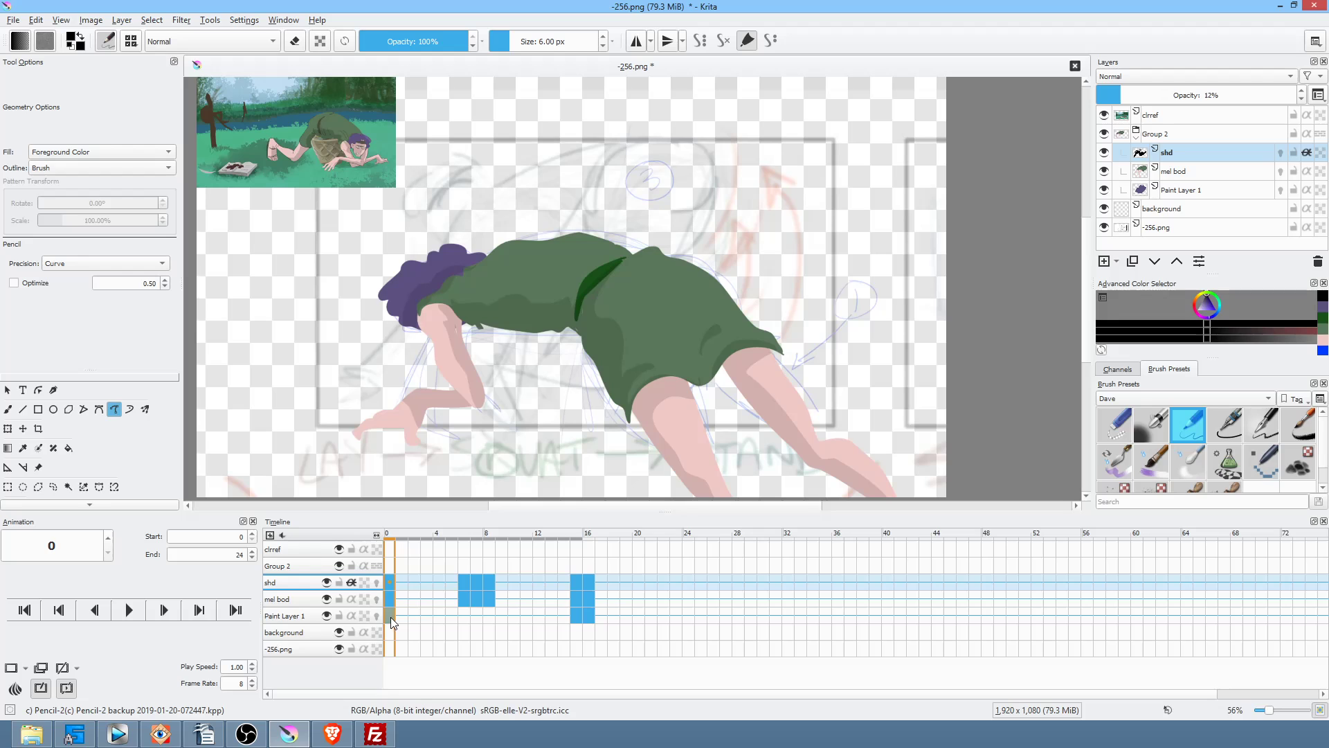
left_click(305, 596)
left_click(302, 615)
left_click(326, 615)
left_click(326, 616)
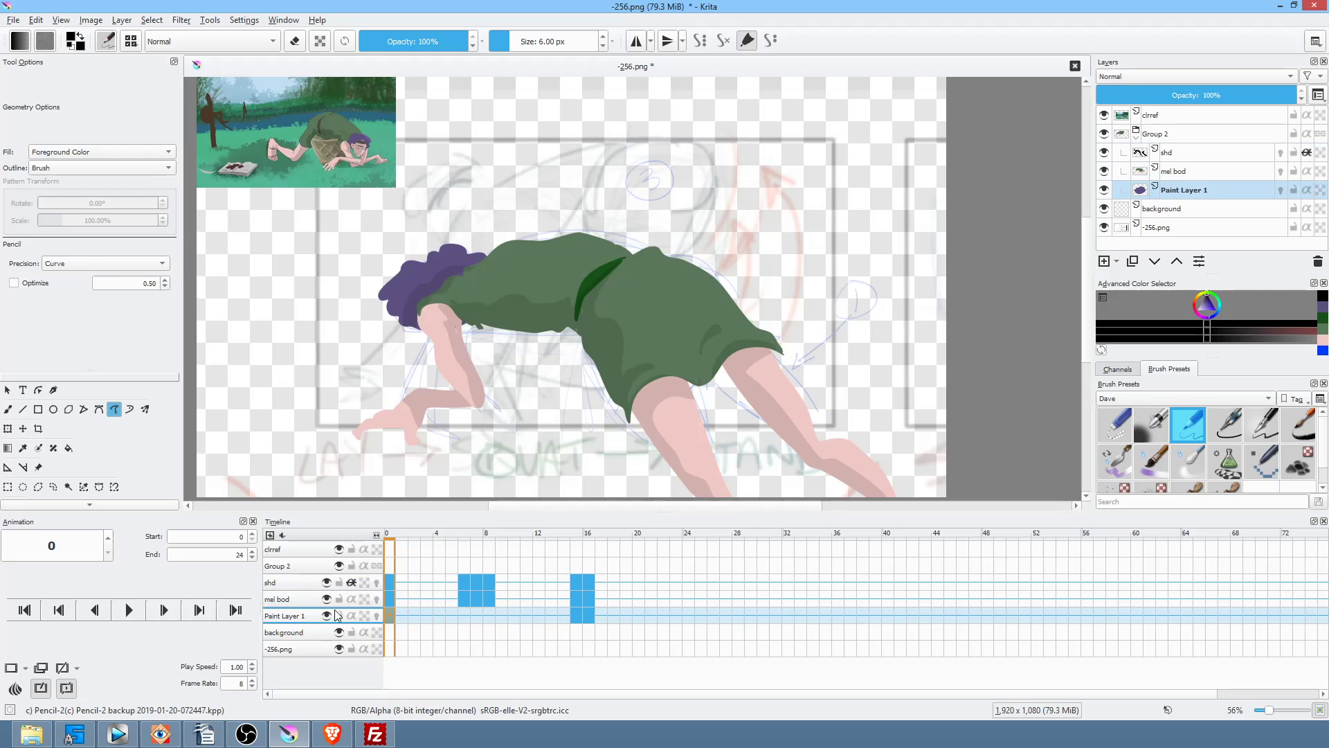
left_click(295, 600)
Step: Merge mel bod into Paint Layer 1, then duplicate it and place the copy below
left_click(1202, 163)
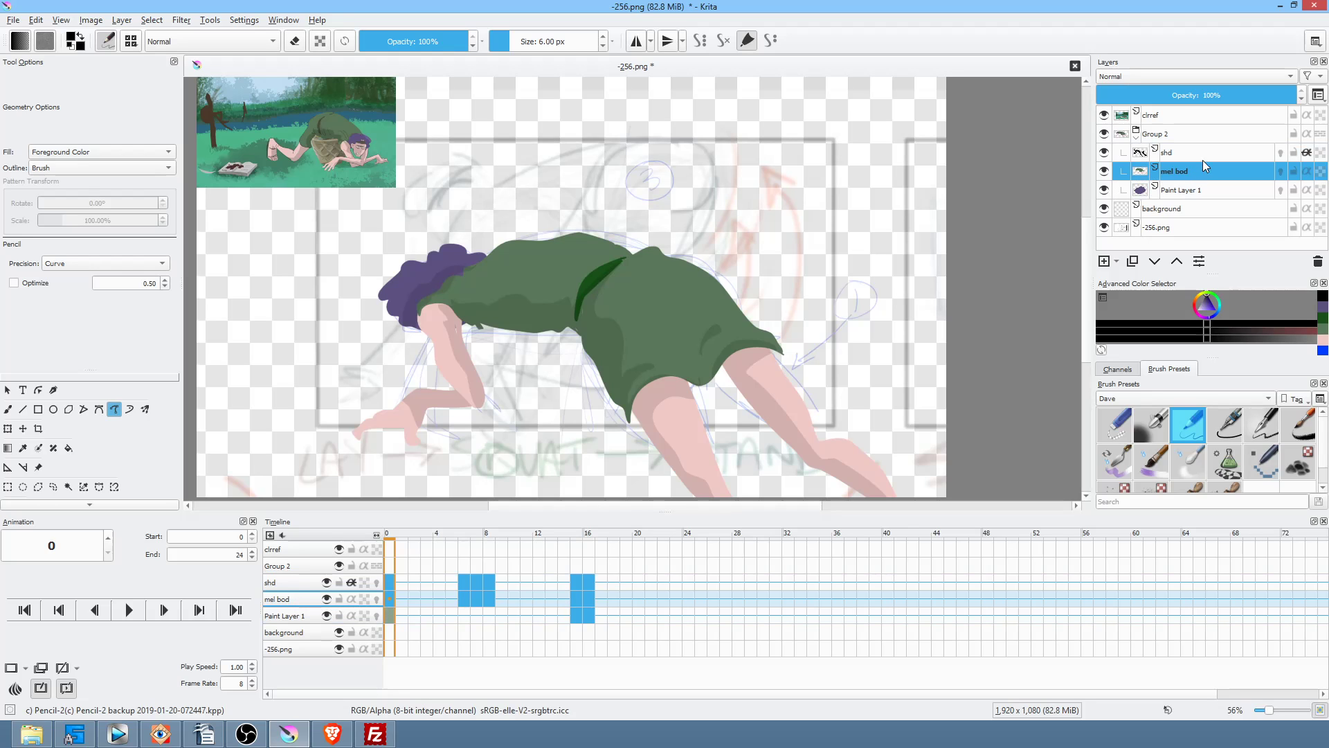
key("ctrl+e")
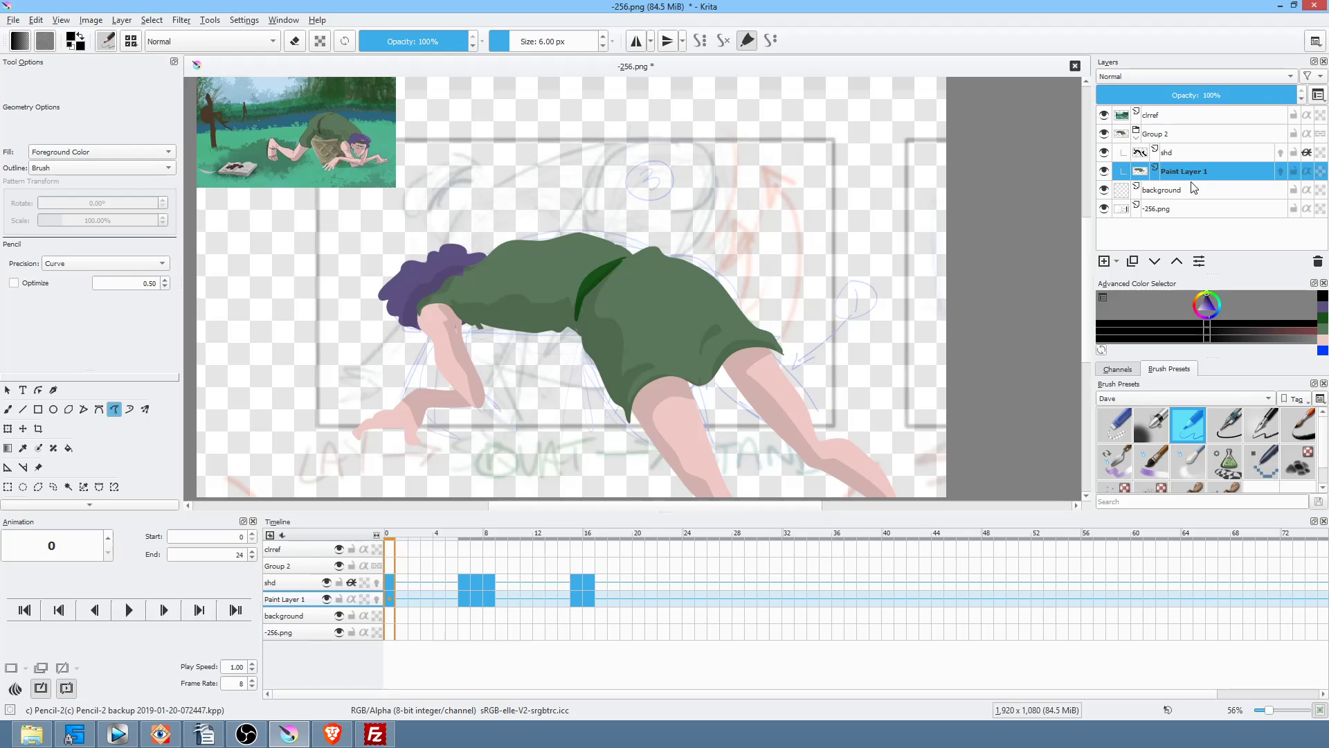
left_click(1132, 261)
left_click(1154, 261)
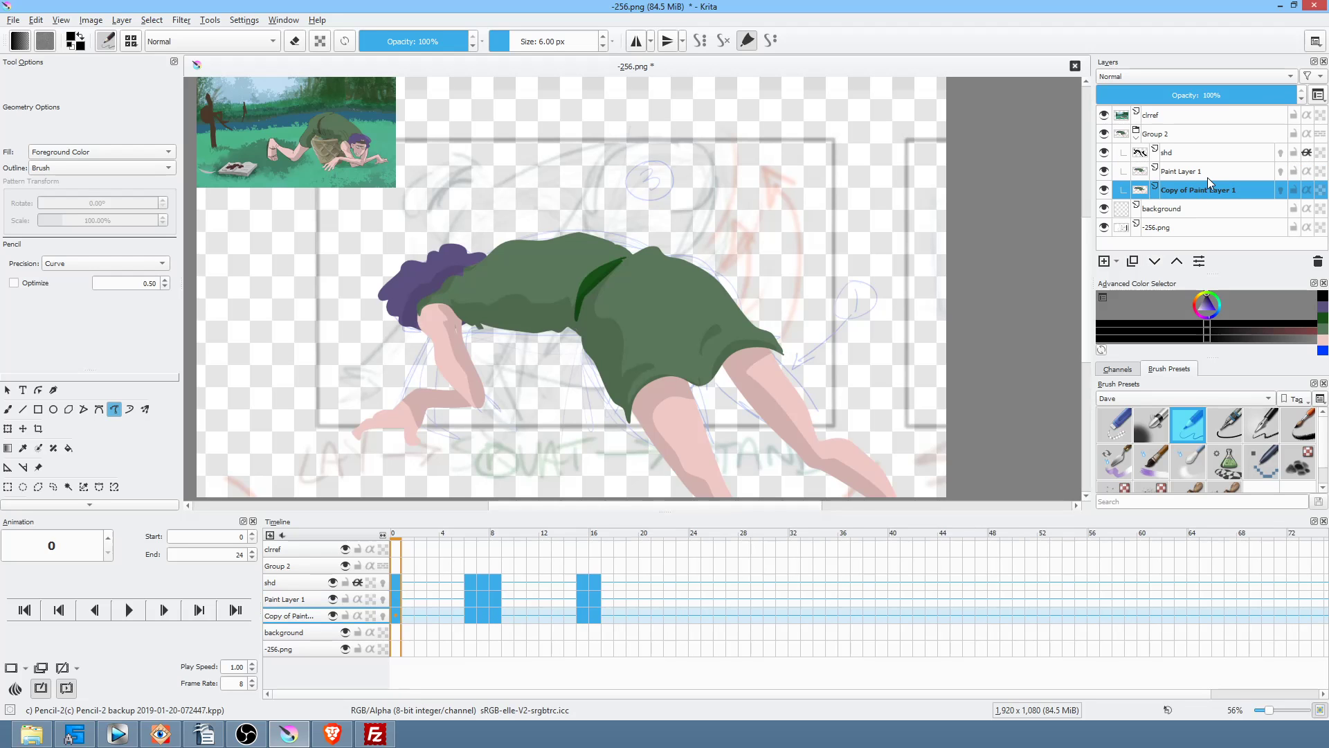
Step: Add a Blur filter mask to Copy of Paint Layer 1
right_click(1186, 188)
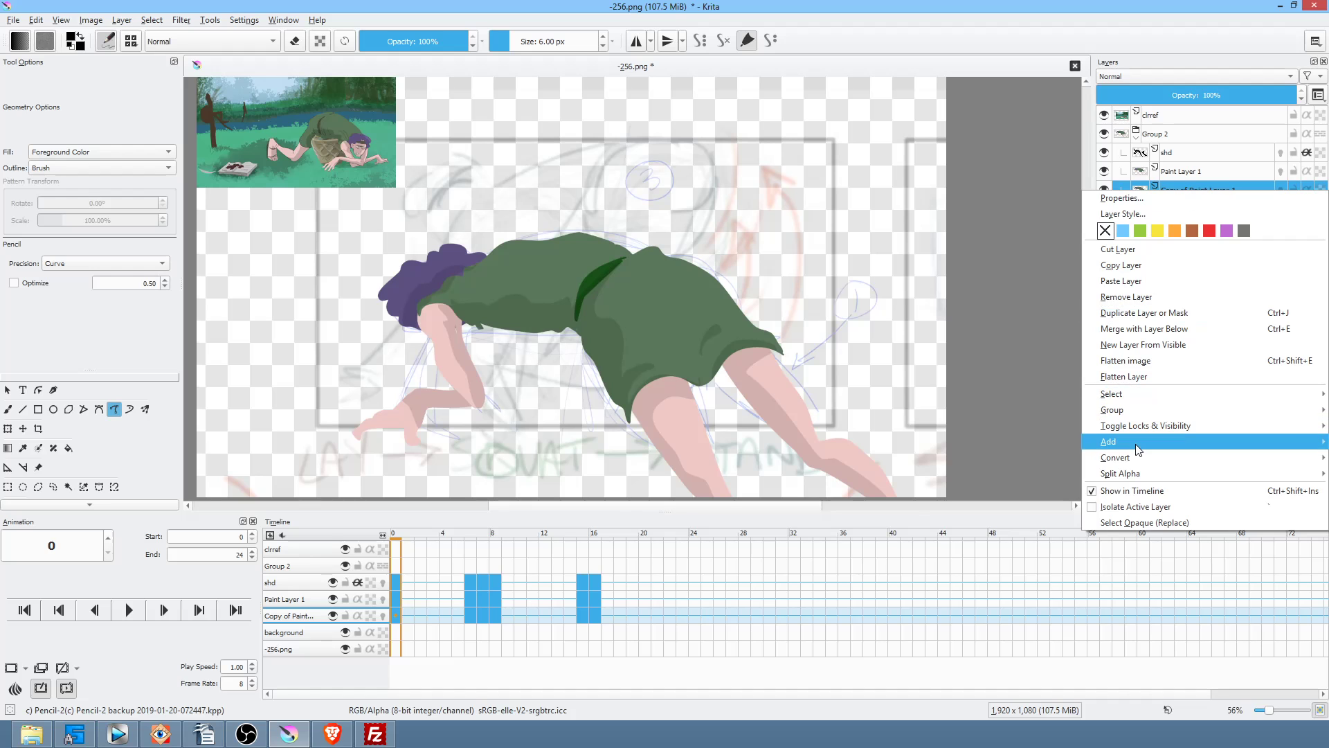
mouse_move(1137, 448)
left_click(1010, 455)
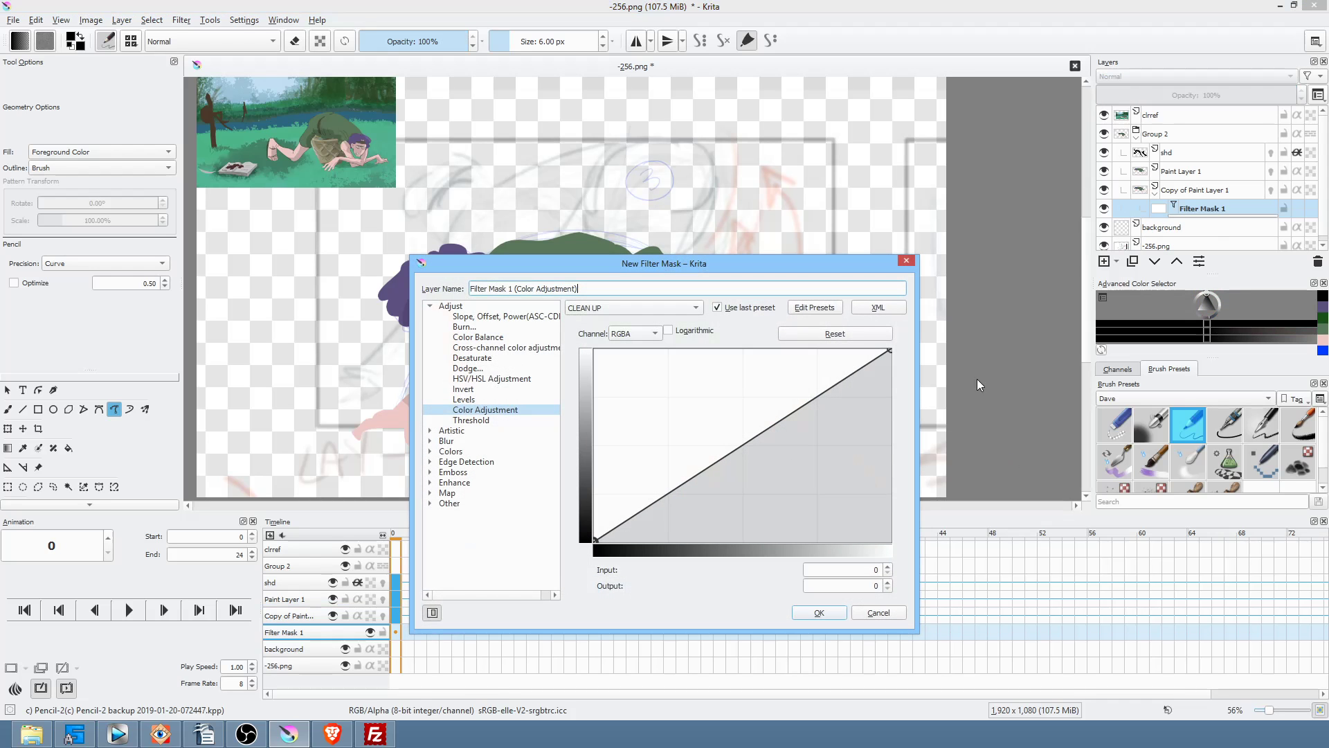
left_click(431, 441)
left_click(466, 451)
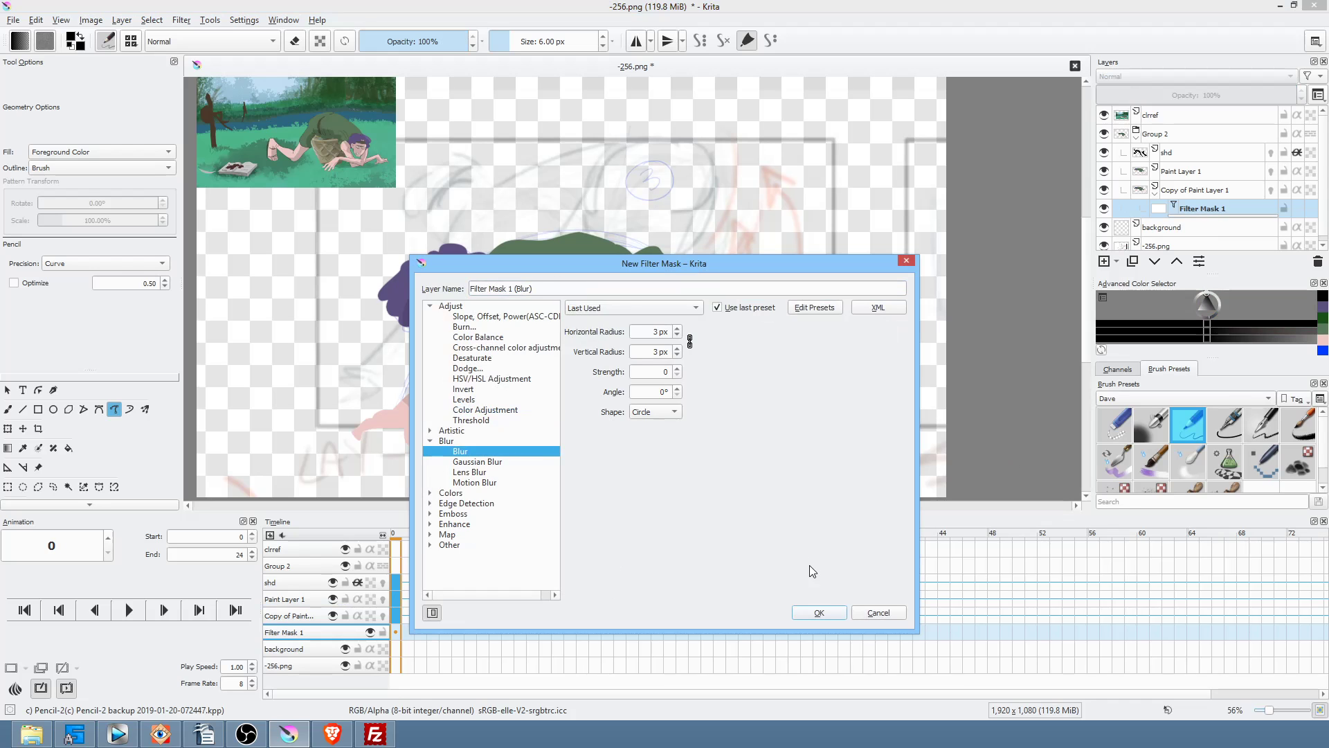
left_click(819, 612)
left_click(1202, 190)
Step: Add a Color Adjustment filter mask with the Alpha curve steepened to input 167
right_click(1202, 190)
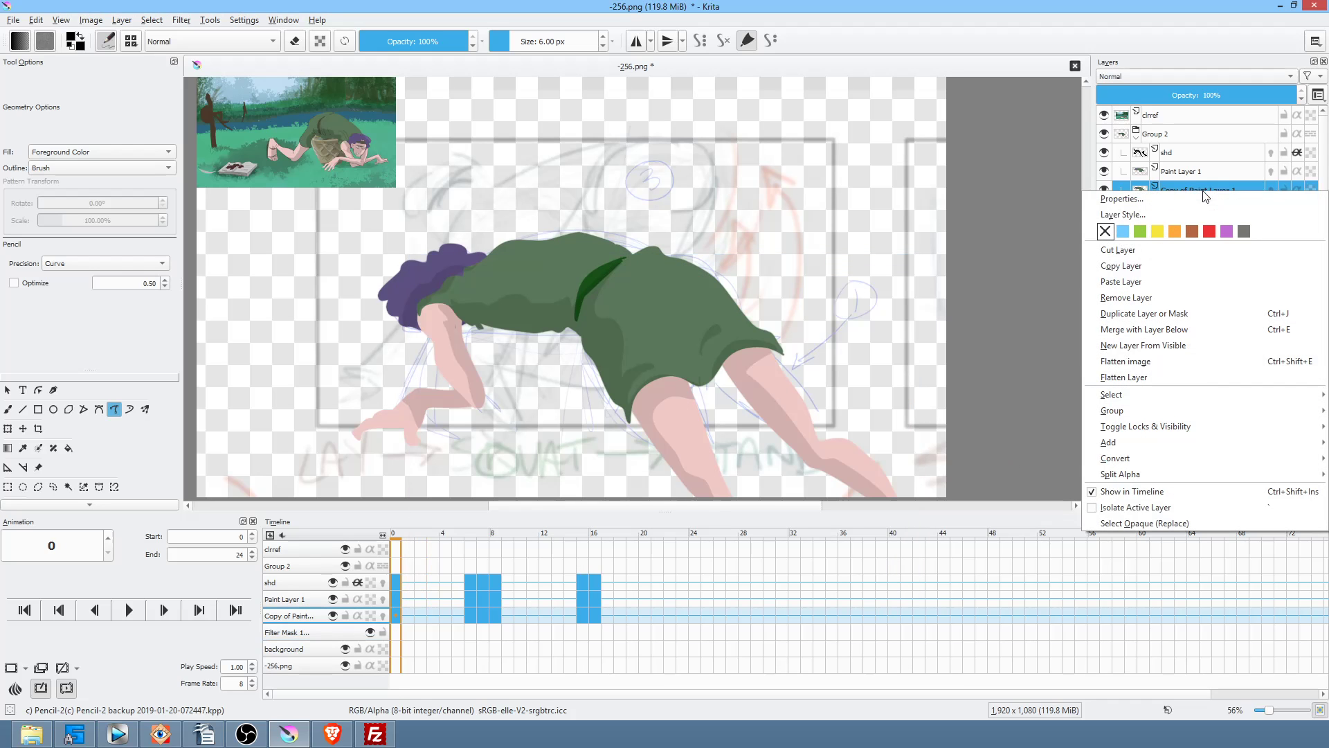
mouse_move(1173, 437)
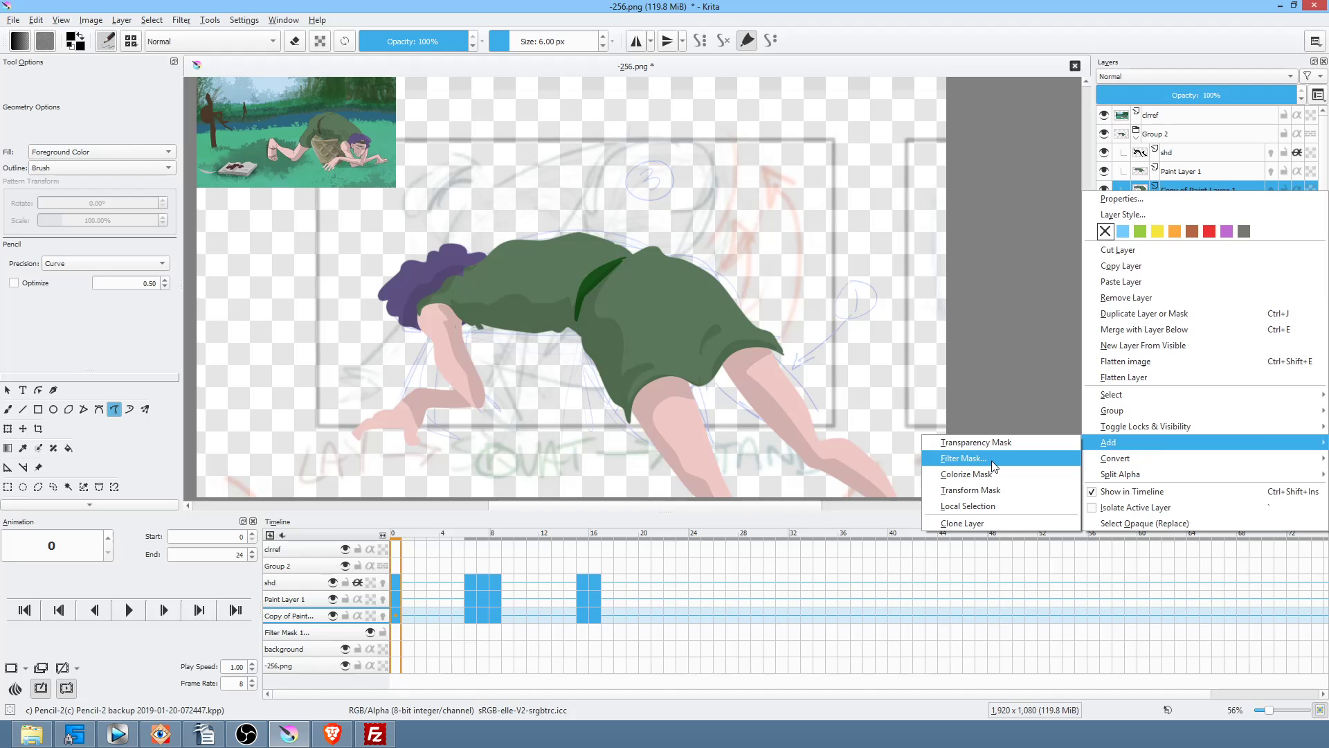
left_click(963, 458)
left_click(430, 306)
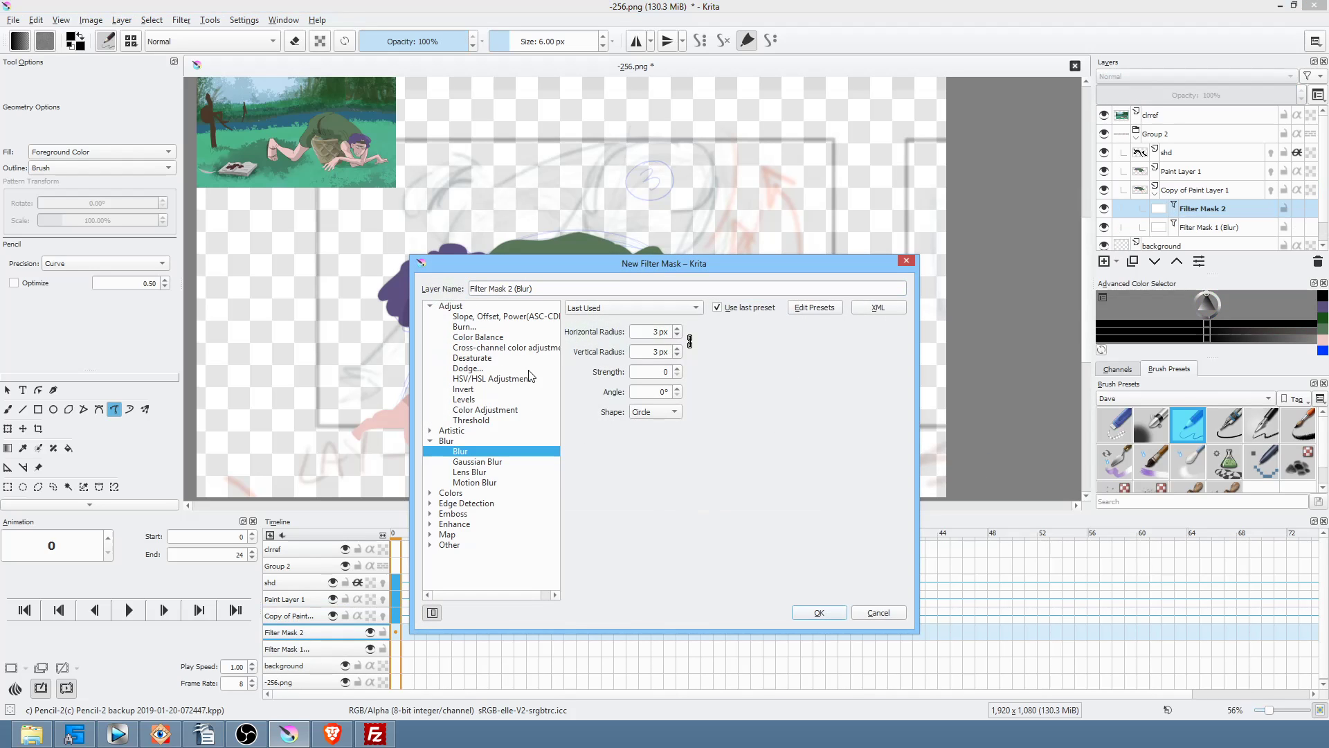
left_click(511, 411)
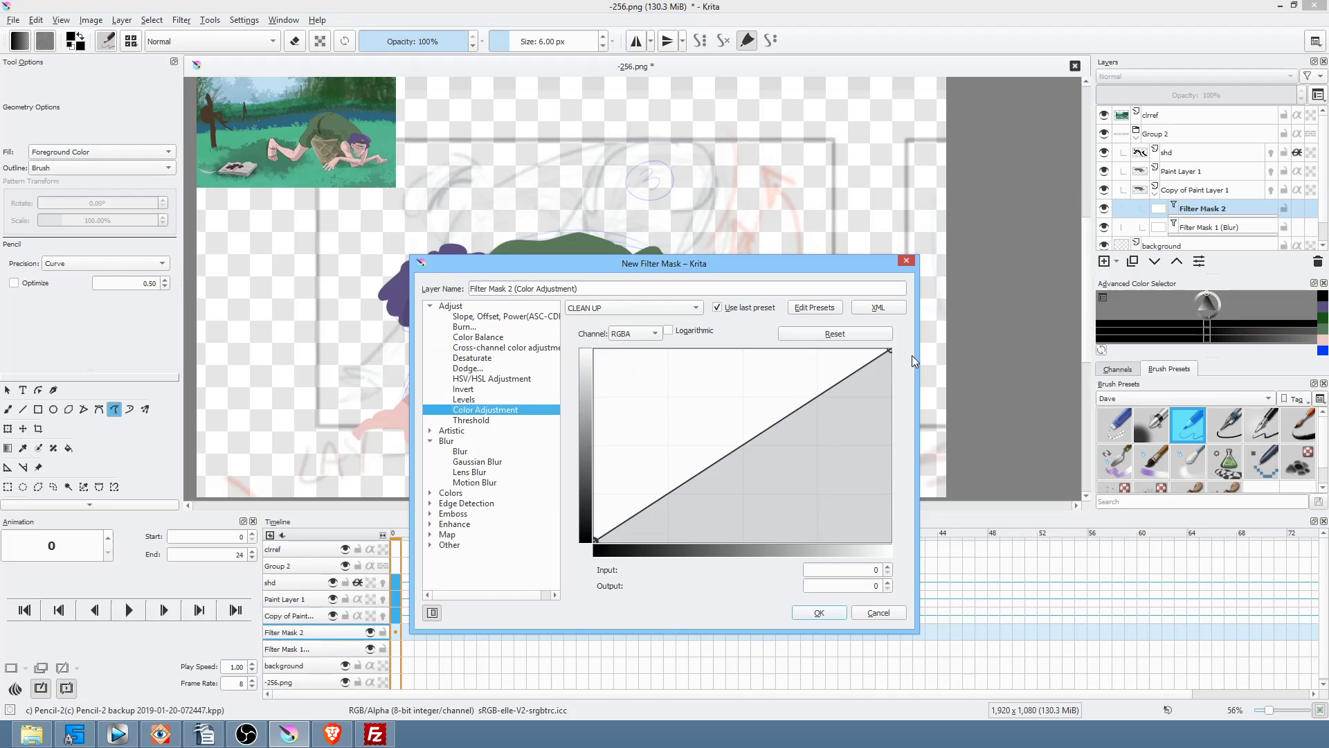
left_click_drag(888, 349, 906, 546)
left_click(636, 335)
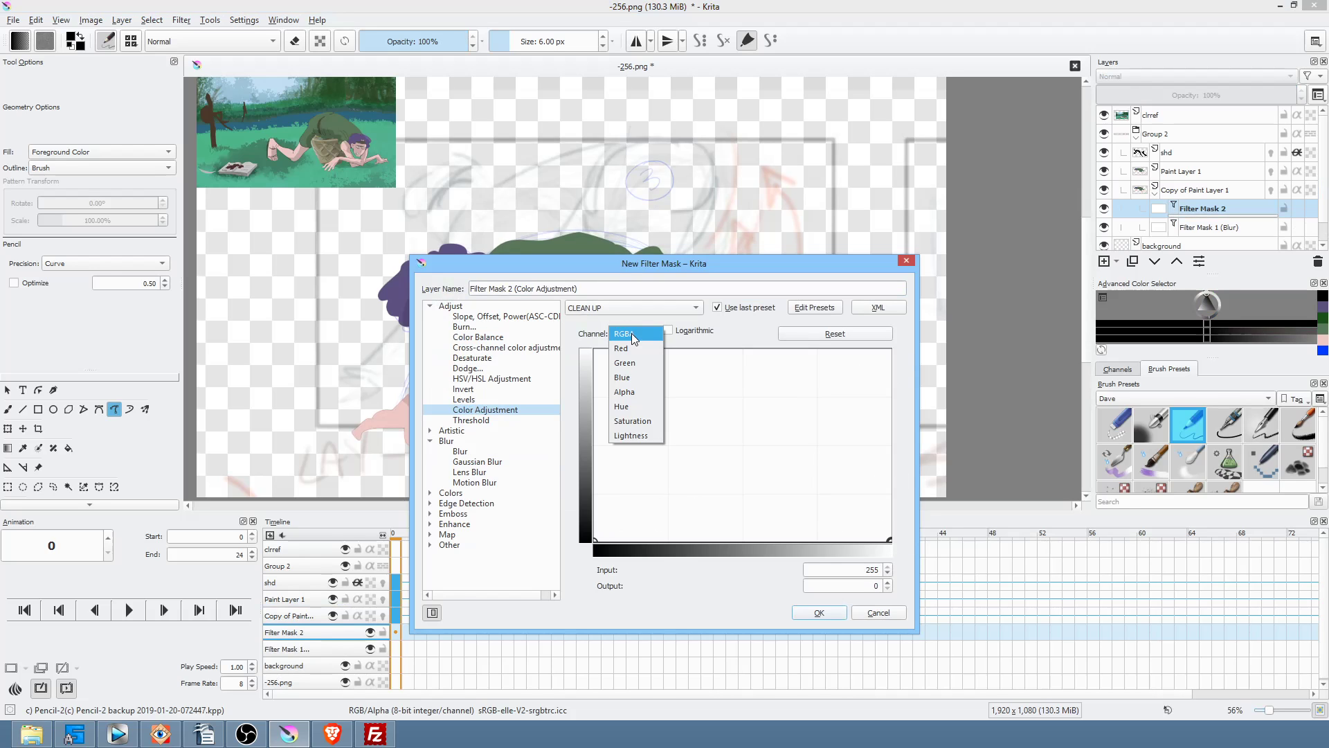
left_click(642, 393)
left_click_drag(891, 349, 788, 340)
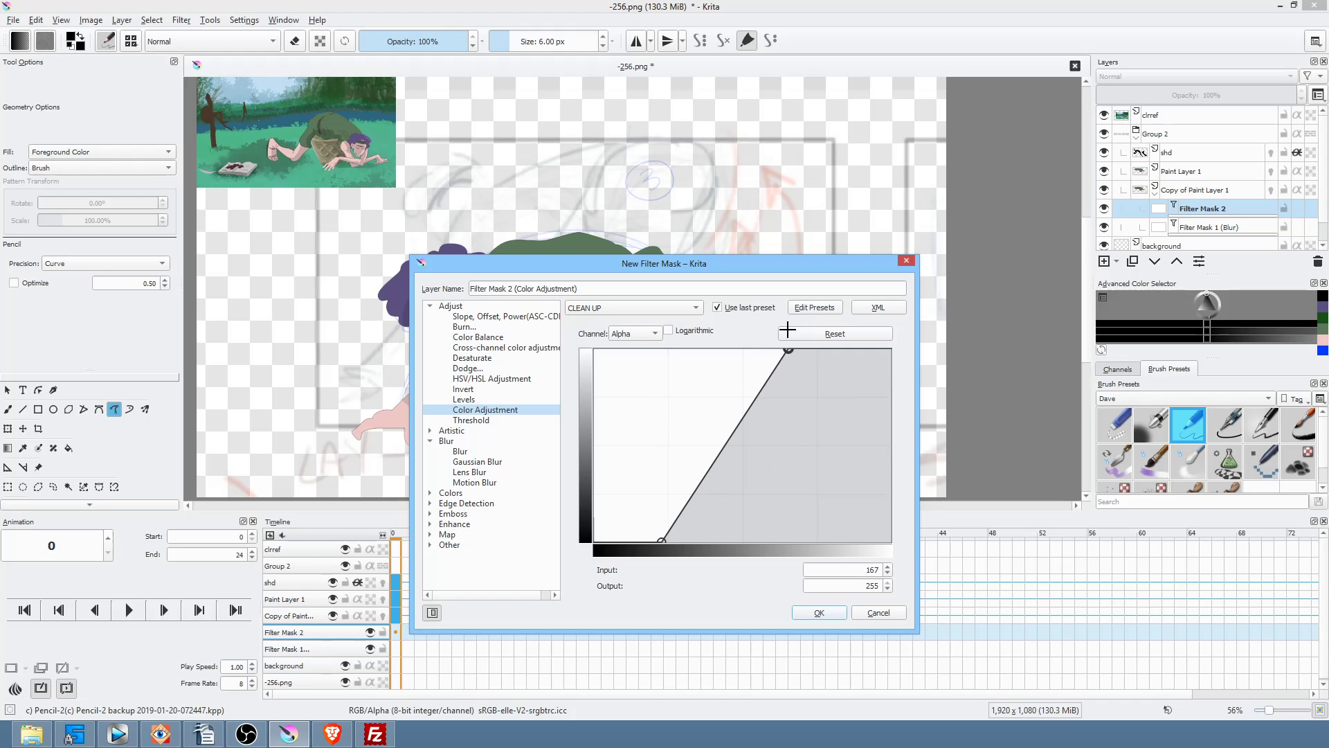
left_click(819, 613)
left_click(1162, 194)
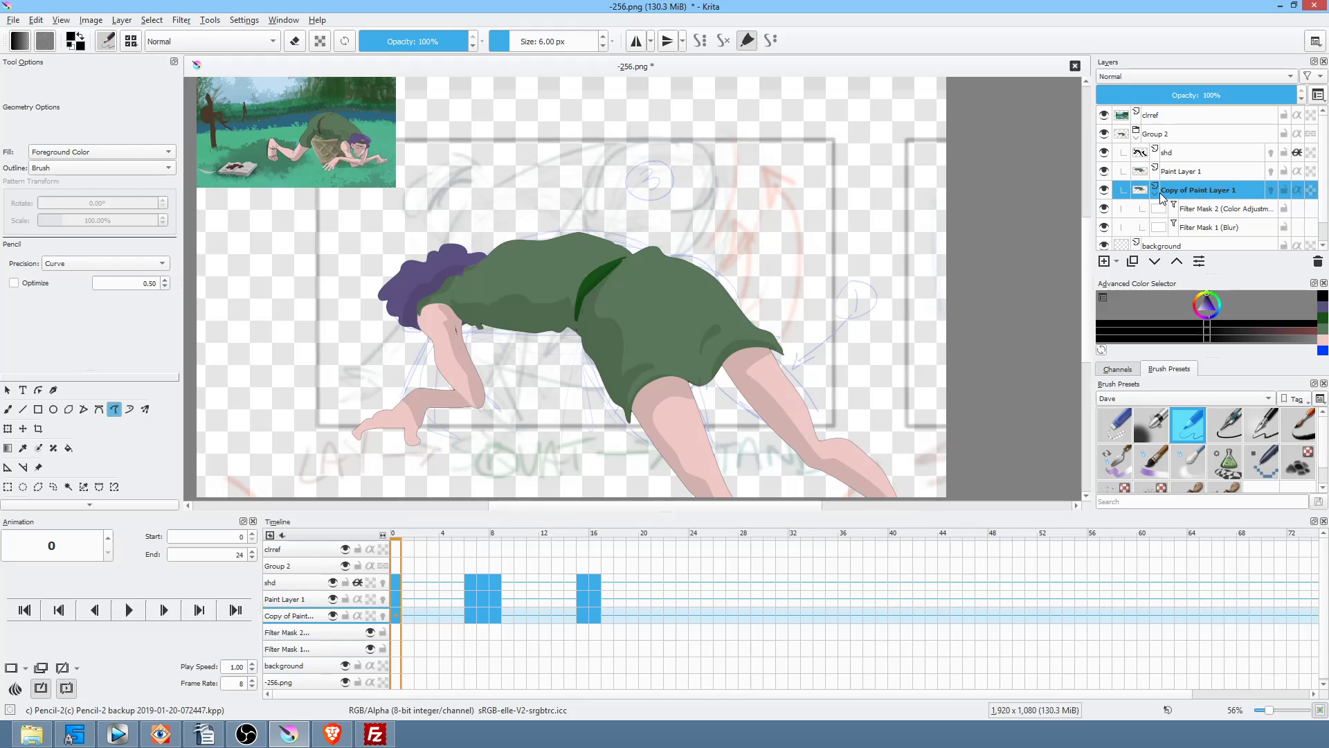
left_click(1208, 212)
left_click(1205, 229)
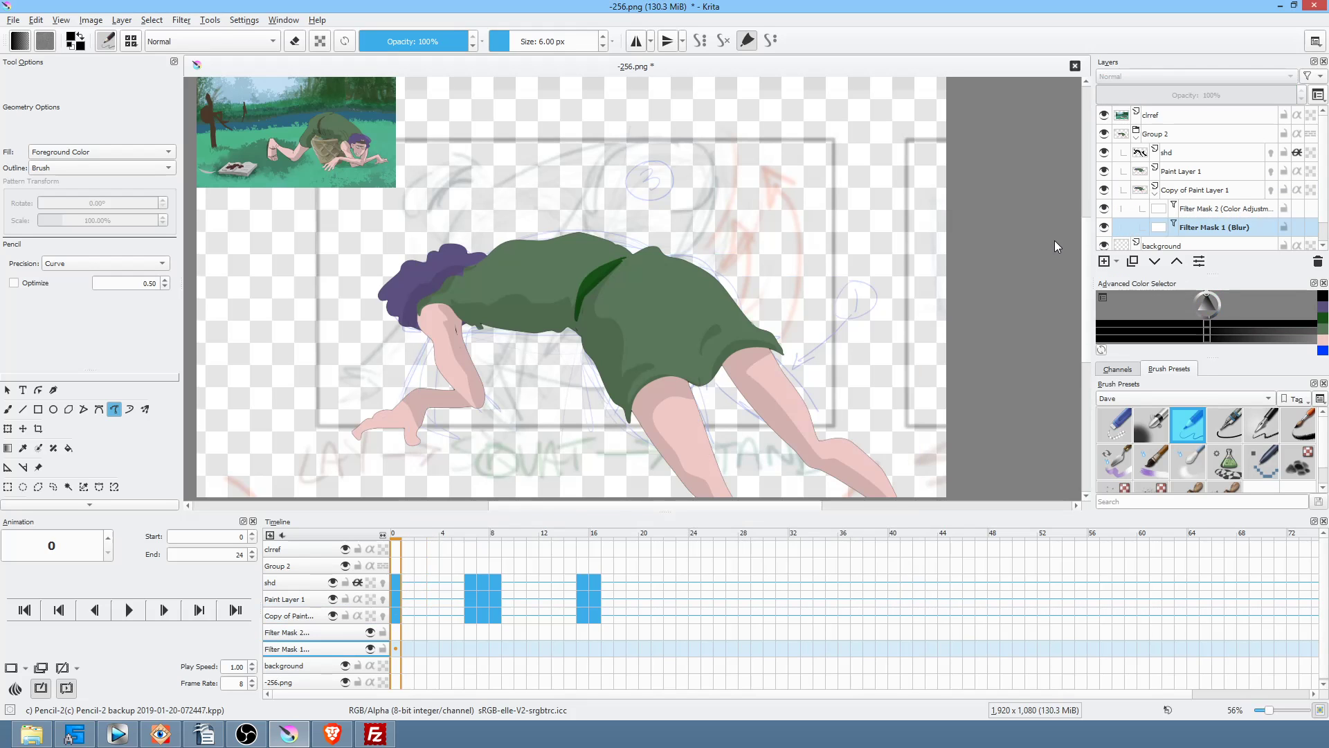
Step: In Filter Mask 2's properties, make the Alpha curve nearly vertical, starting from zero near input 58
right_click(1228, 227)
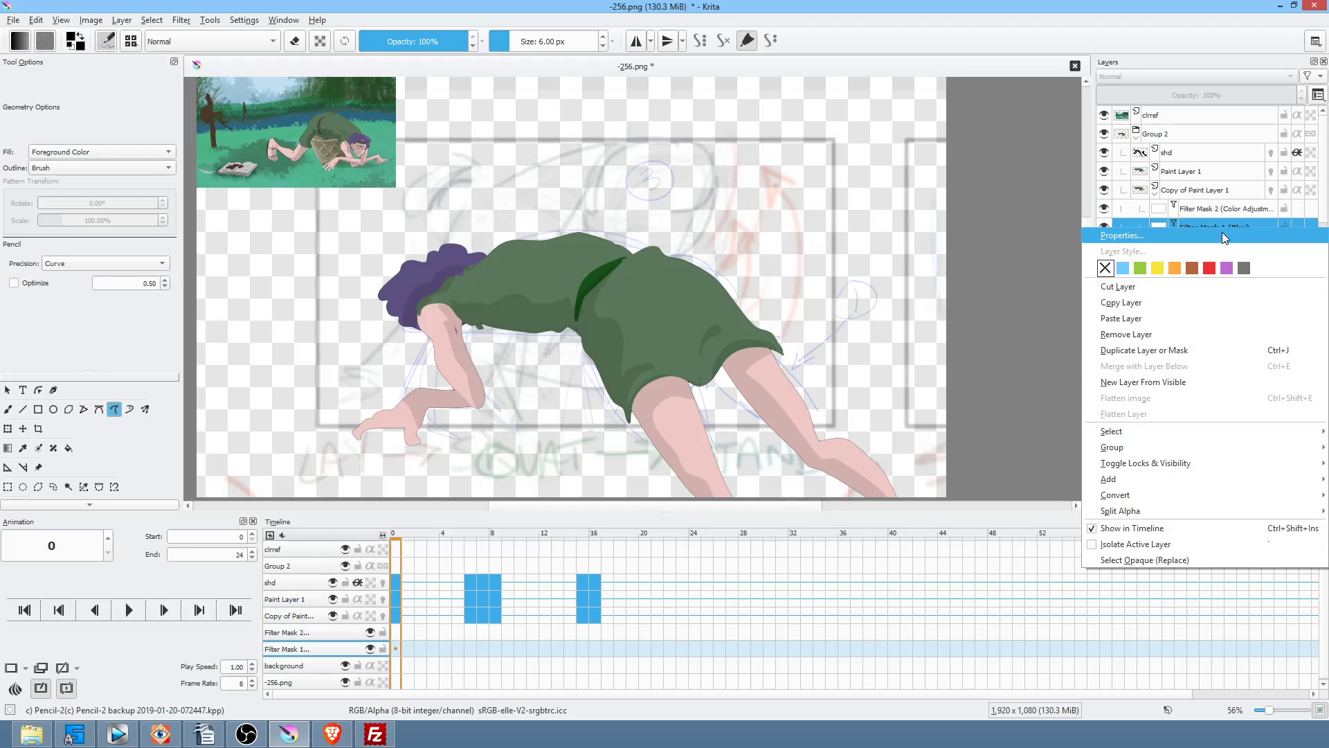
left_click(1220, 206)
left_click(1220, 205)
right_click(1220, 205)
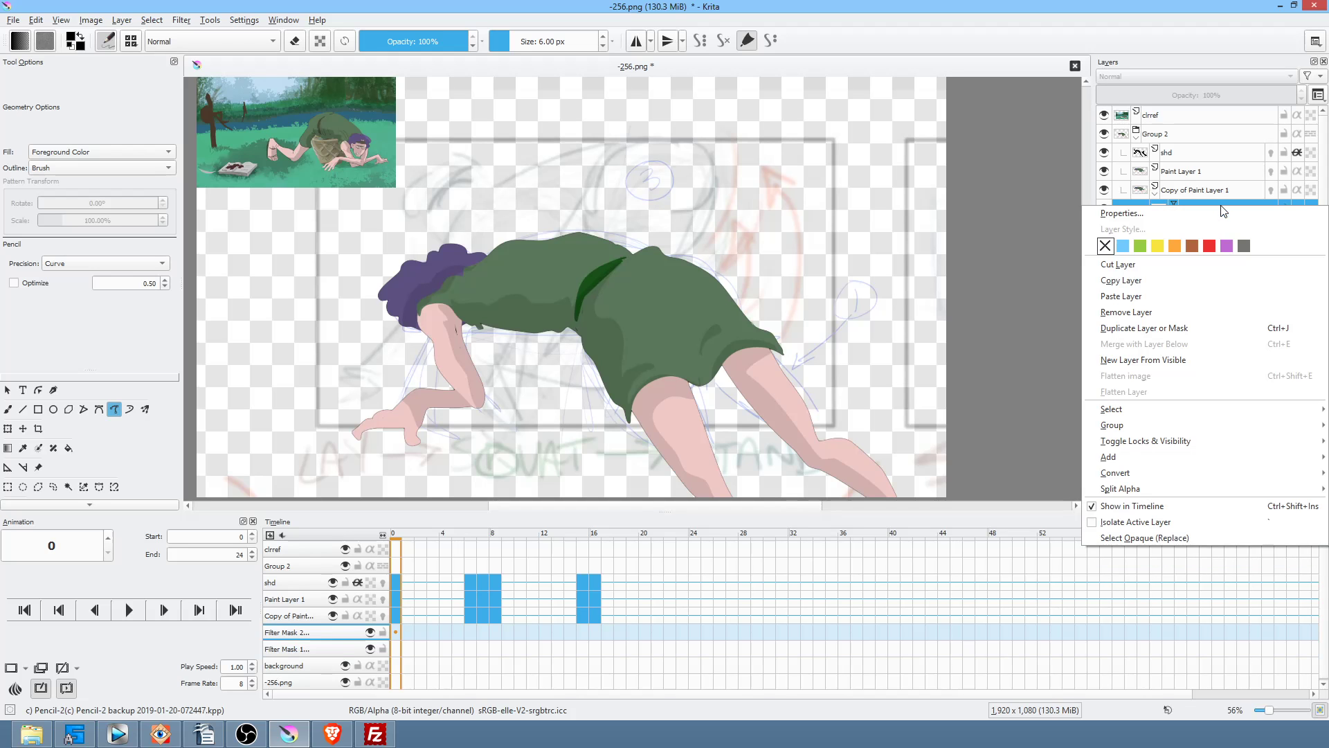
left_click(1219, 213)
left_click_drag(662, 203, 945, 271)
left_click(909, 317)
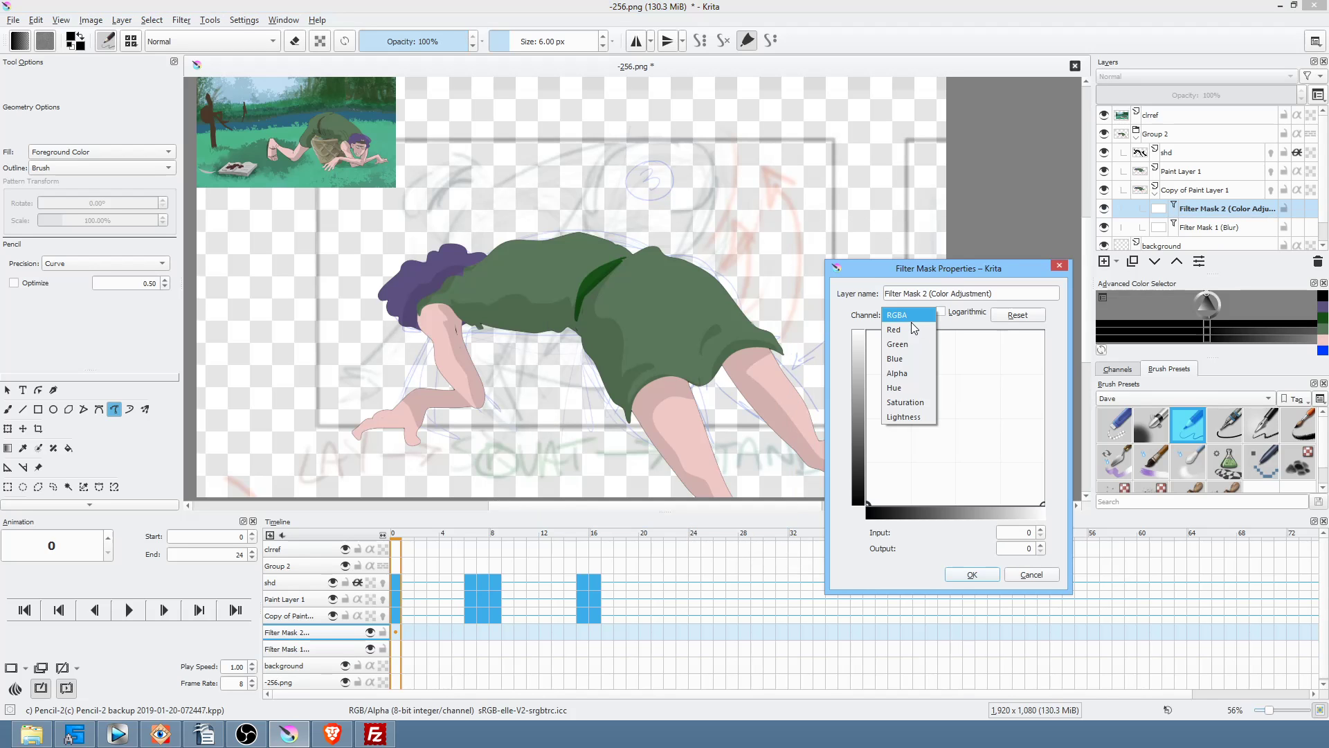
left_click(912, 377)
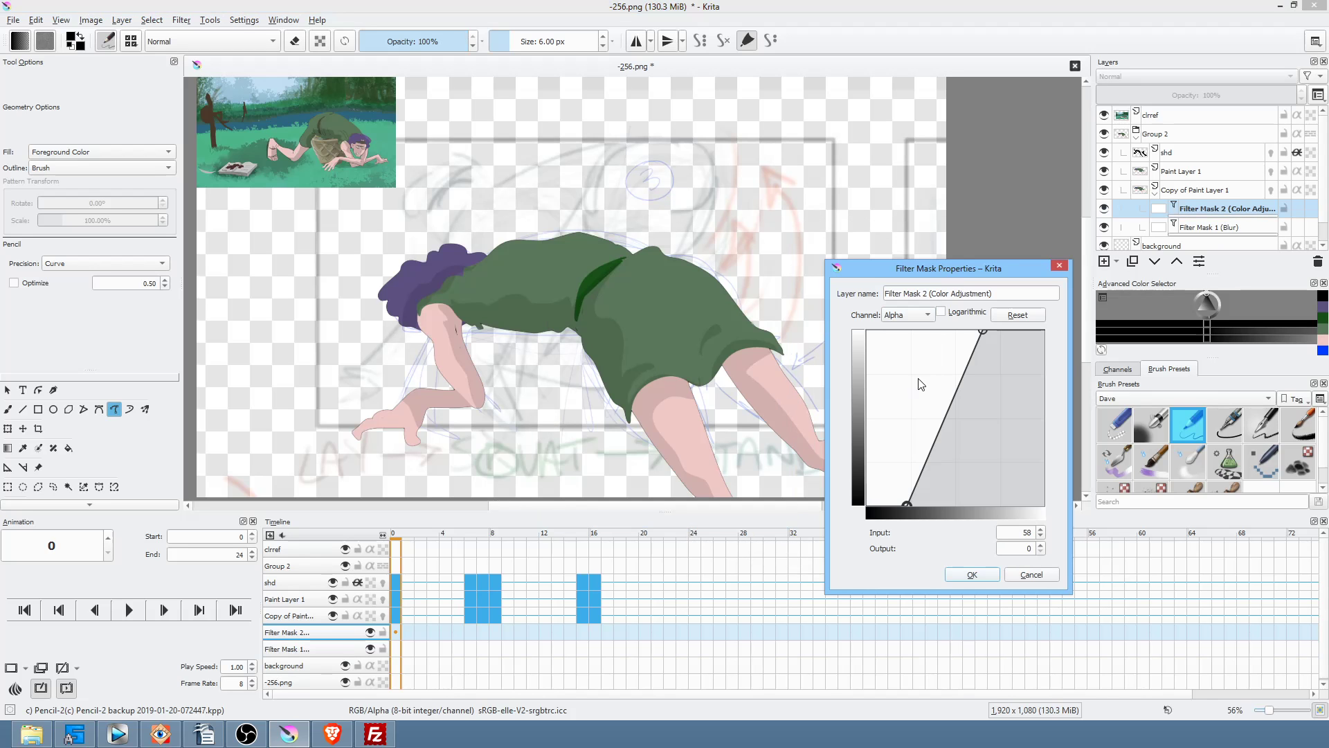
left_click(982, 331)
left_click_drag(982, 331, 929, 331)
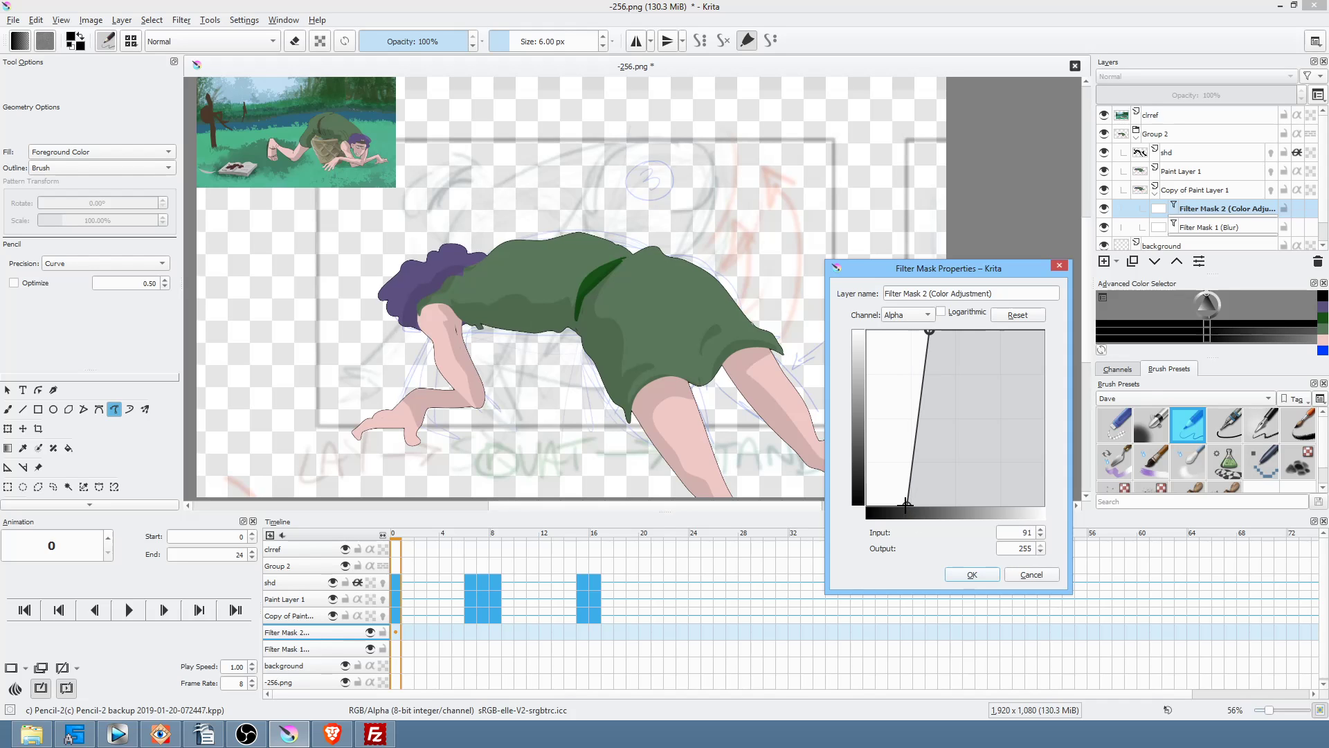
left_click_drag(904, 503, 845, 503)
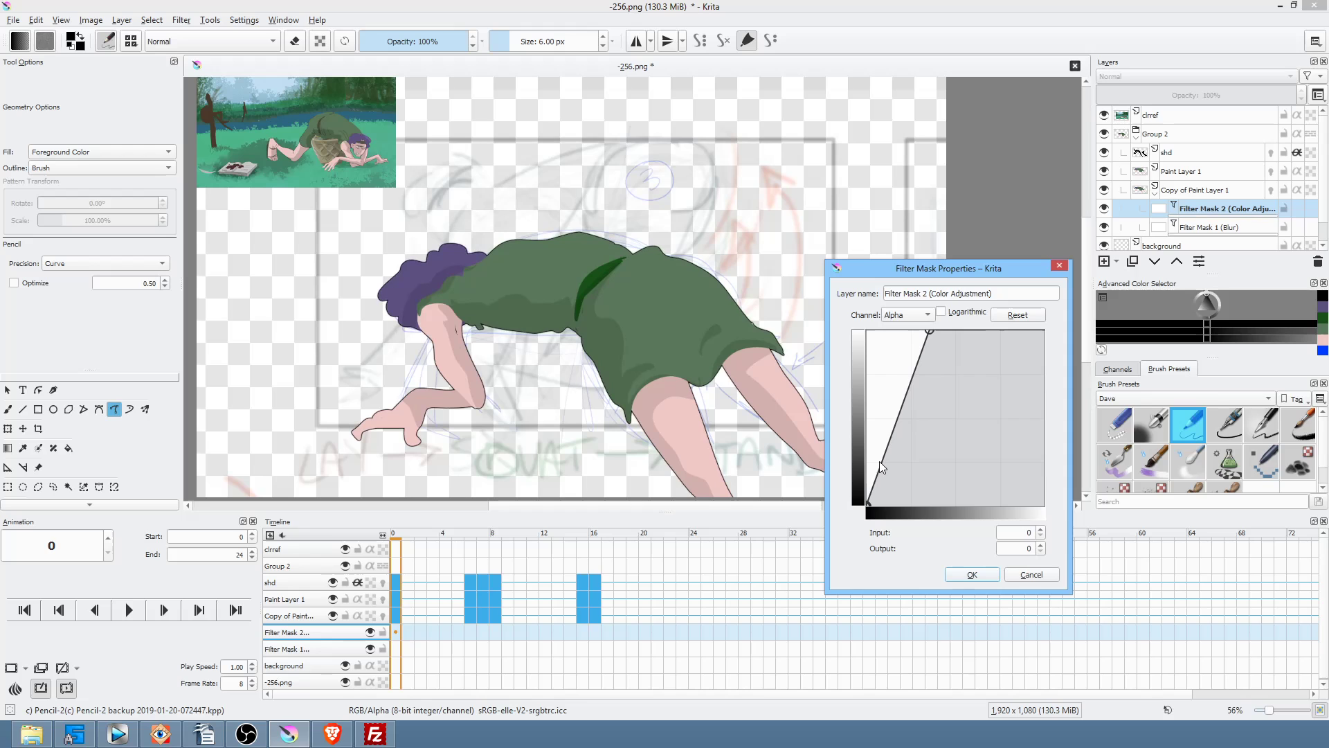
mouse_move(929, 331)
left_mouse_down()
mouse_move(869, 331)
mouse_move(919, 324)
left_mouse_up()
Step: Raise the Red curve's dark end, and lift the RGBA curve's dark end while lowering its bright end
left_click(910, 316)
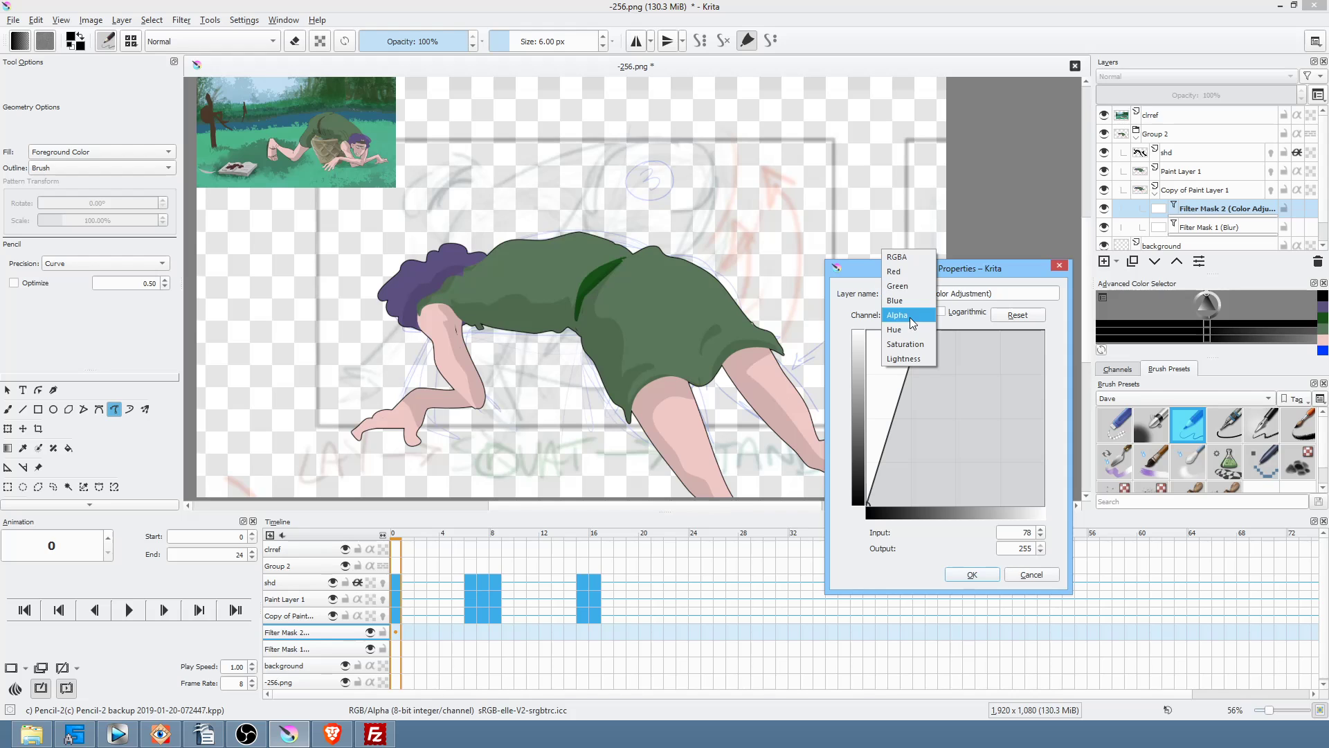
left_click(920, 277)
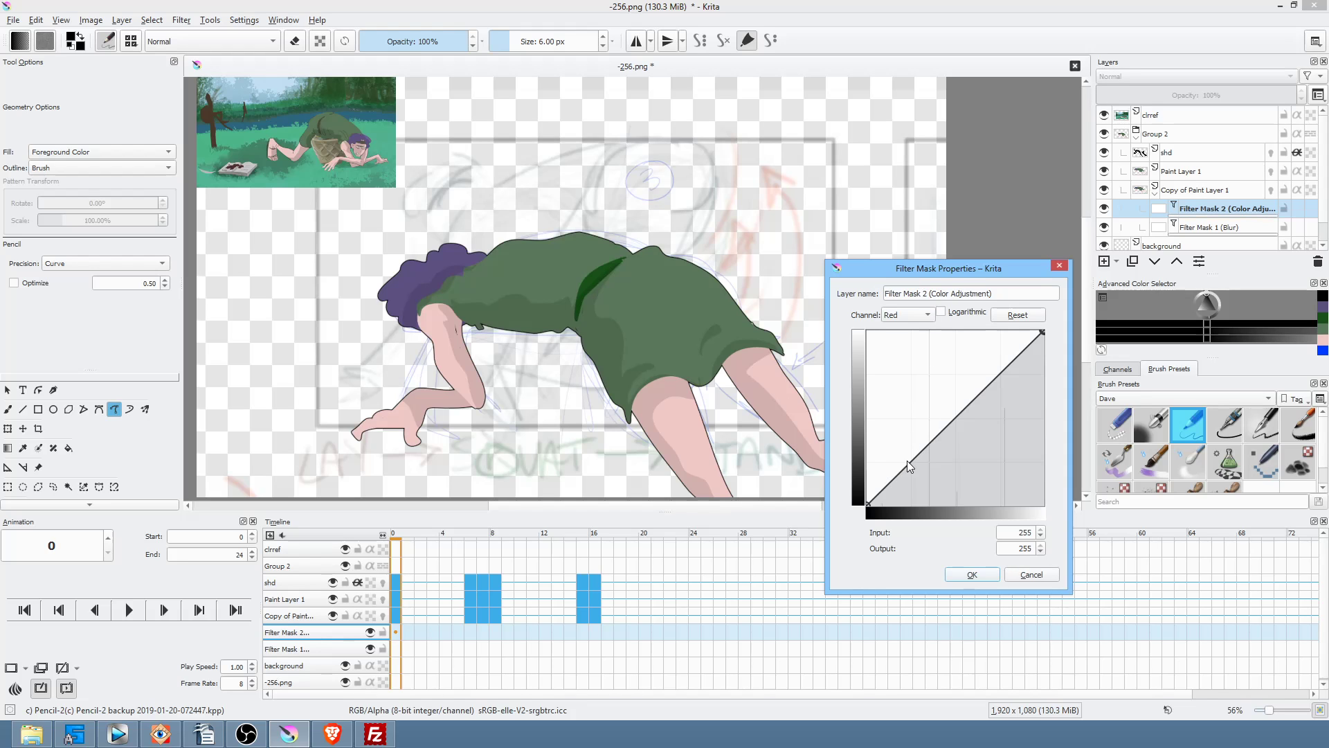
left_click(868, 503)
left_click_drag(868, 503, 833, 505)
left_click(900, 316)
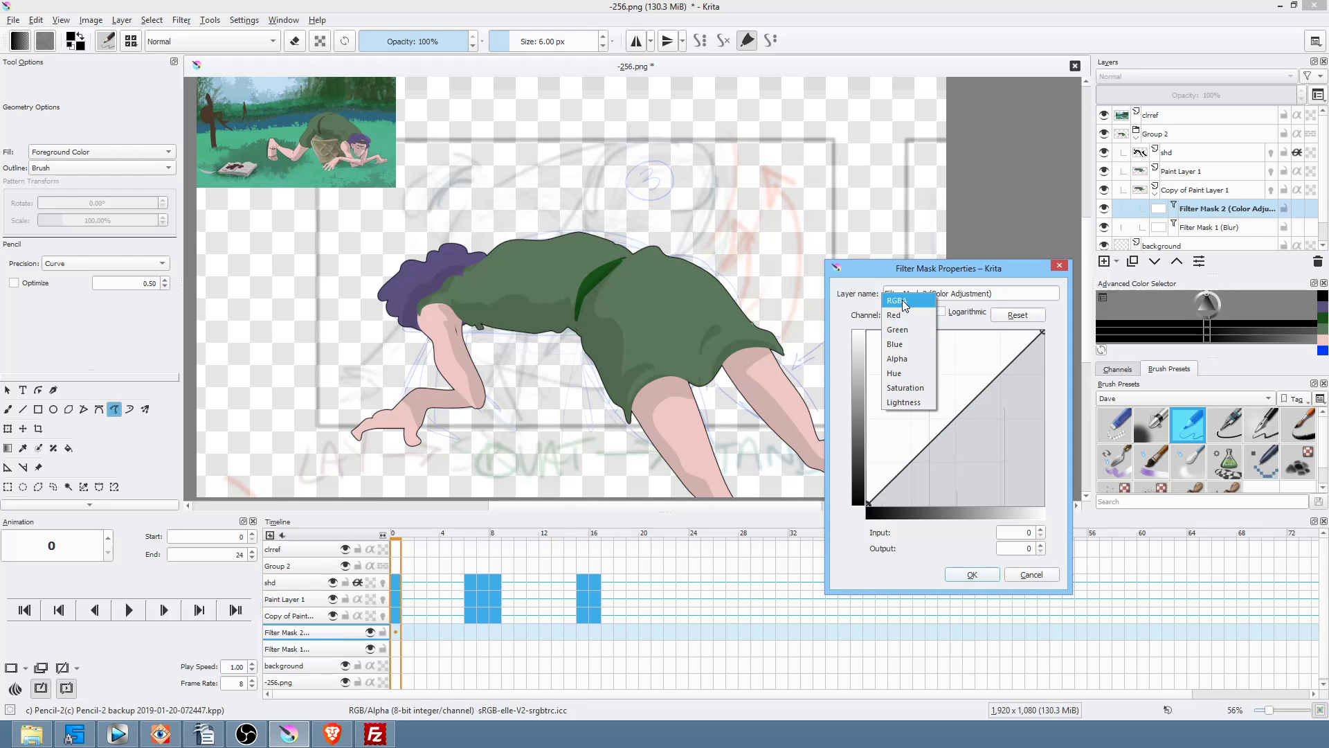
left_click(897, 300)
left_click_drag(868, 504, 857, 460)
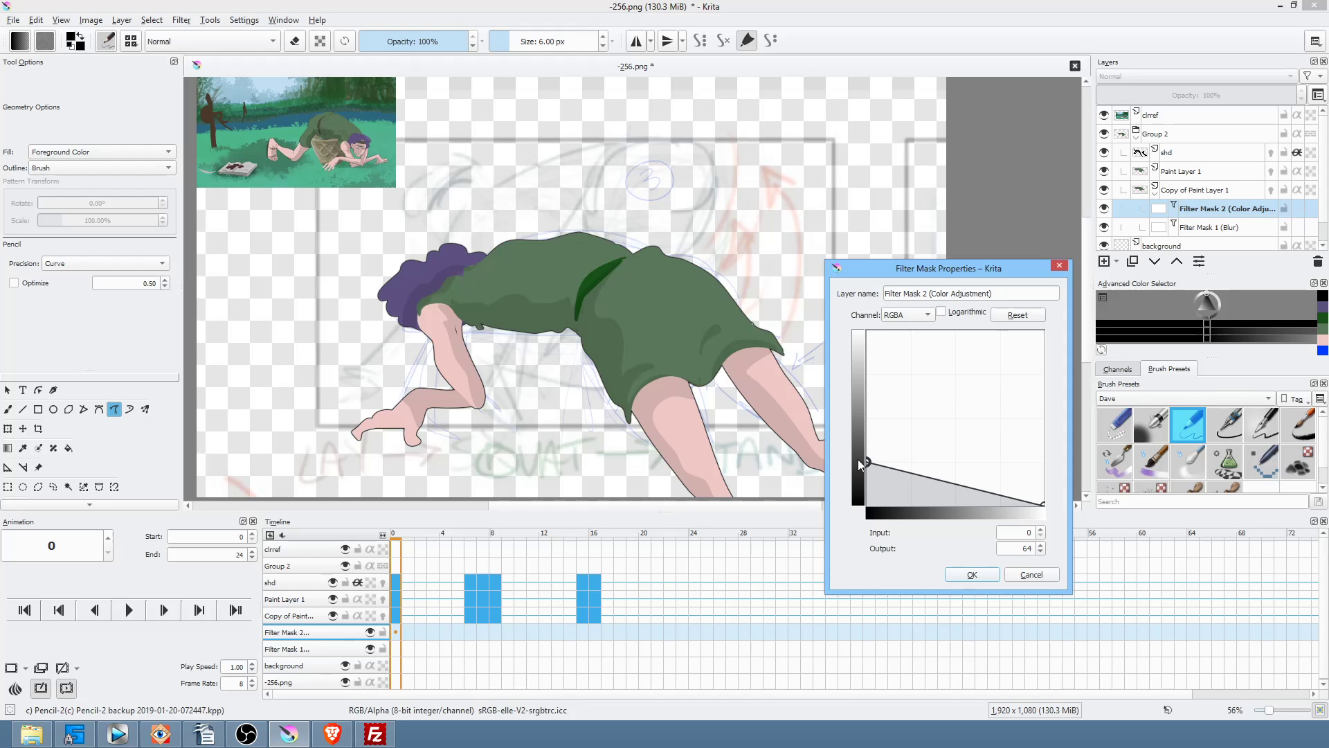
left_click_drag(1044, 504, 1064, 451)
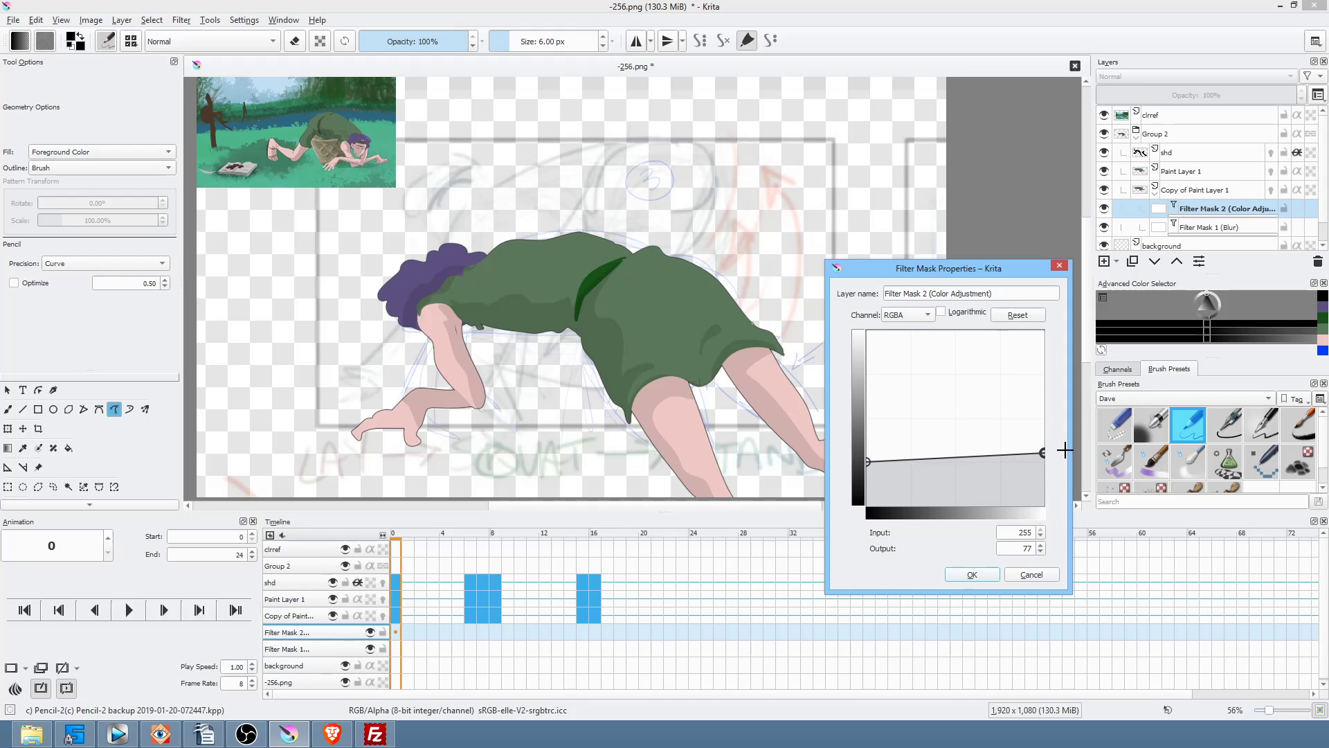
Step: Set the Red curve to start at 95 and reach 255 by input 174, then apply
left_click(926, 314)
left_click(918, 329)
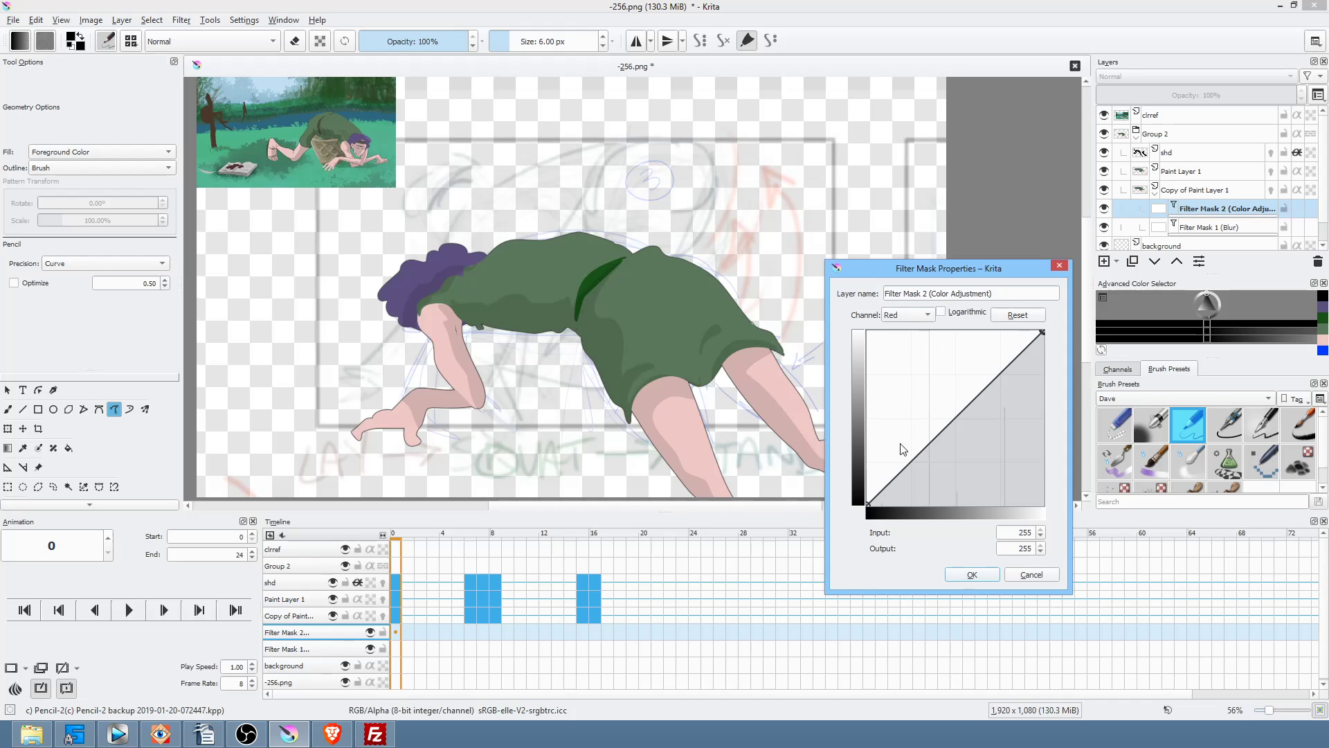
left_click_drag(868, 503, 852, 440)
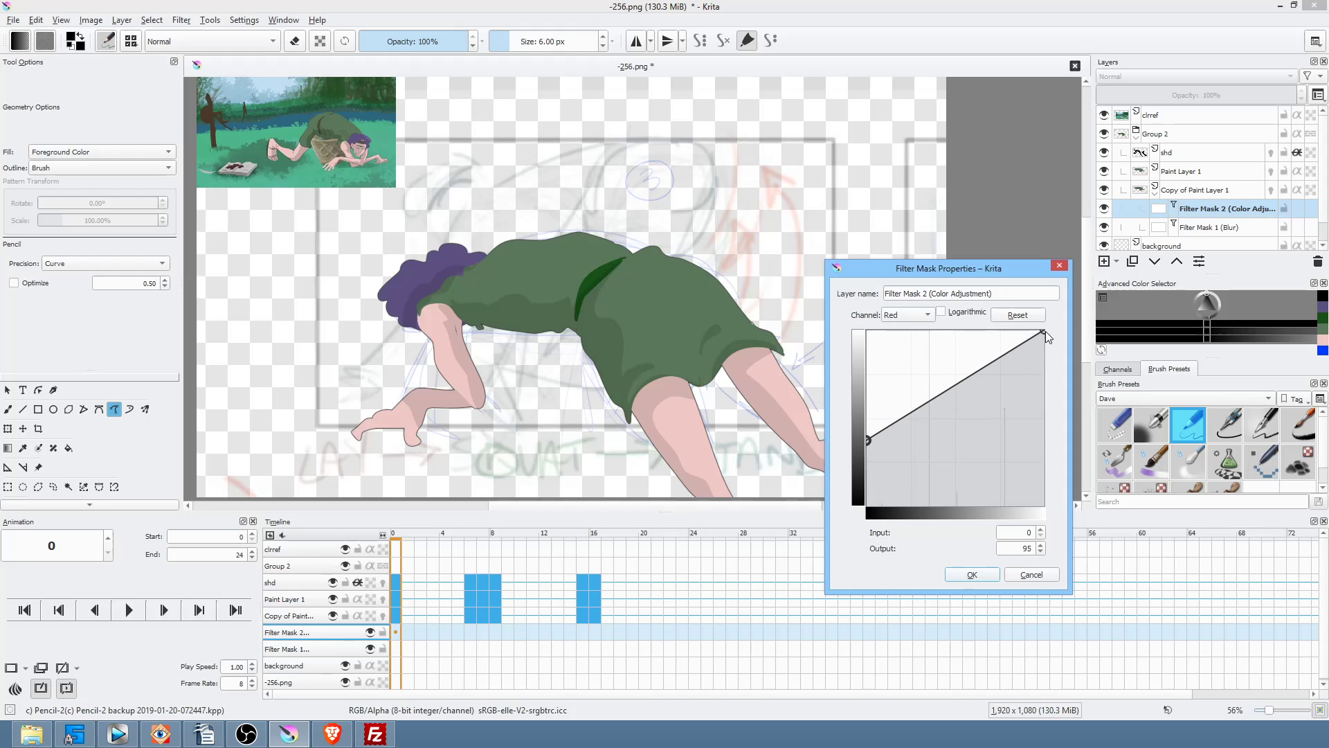
left_click_drag(1045, 331, 985, 309)
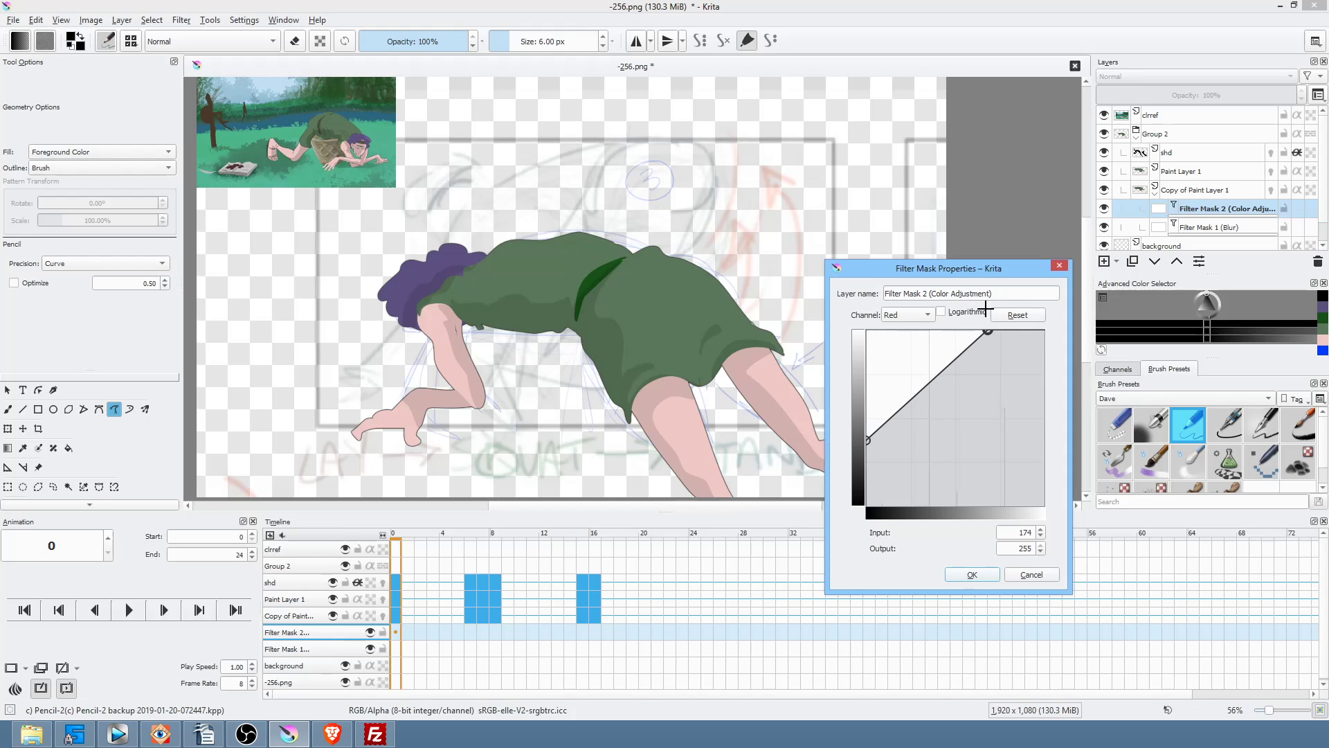
left_click(972, 575)
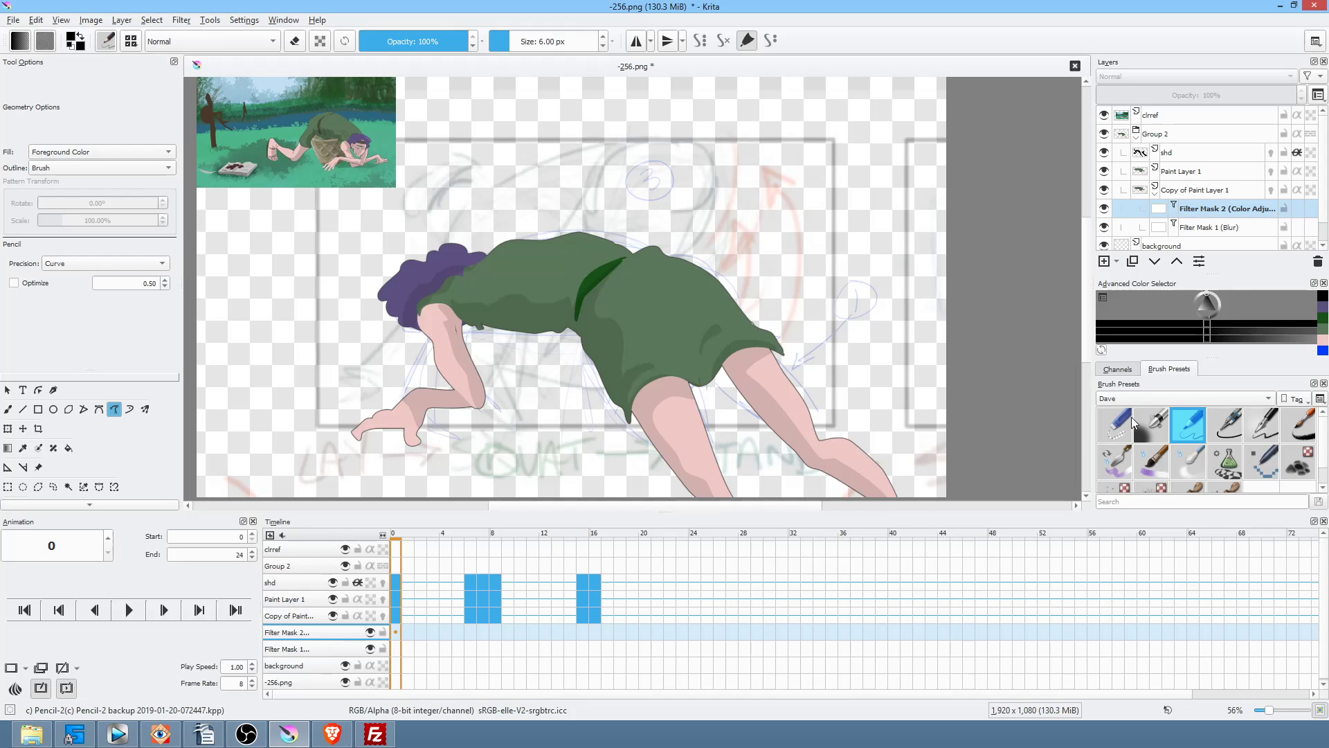
Step: Group Copy of Paint Layer 1 and merge that group into a single layer
left_click(1152, 196)
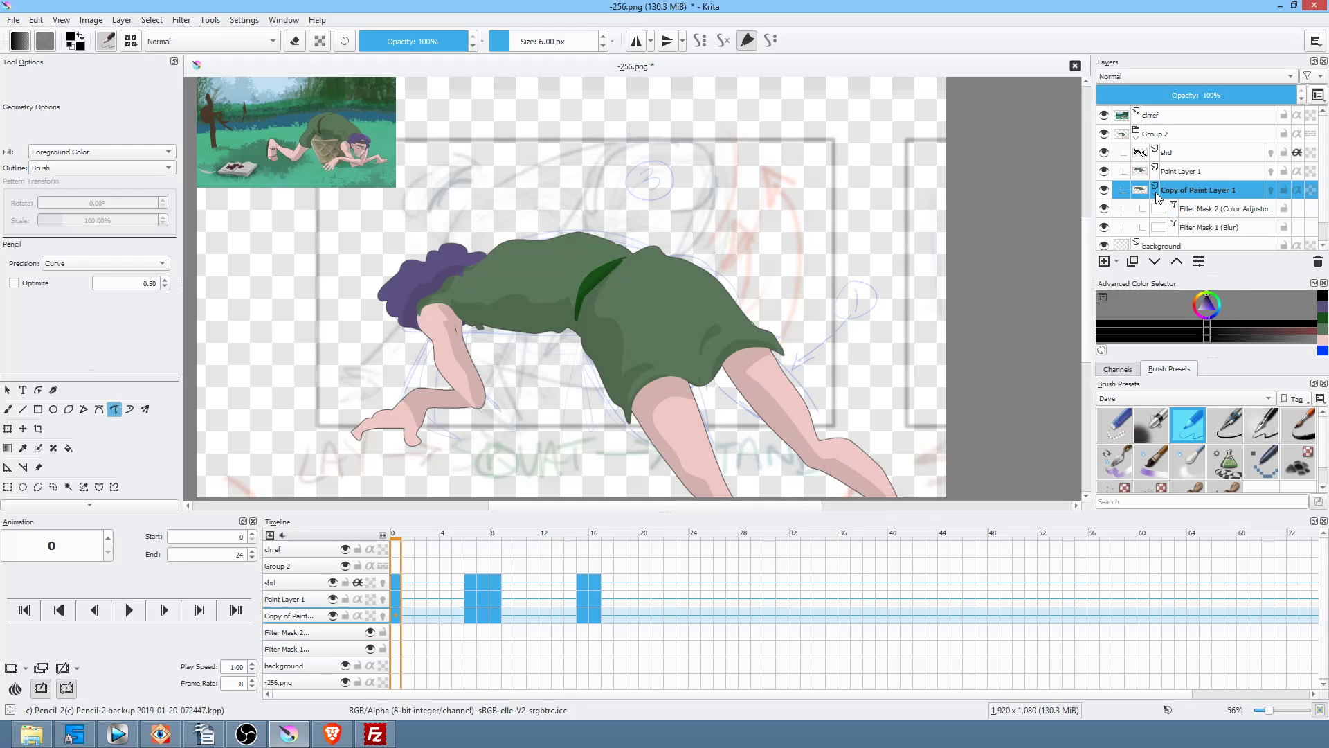
left_click(1154, 197)
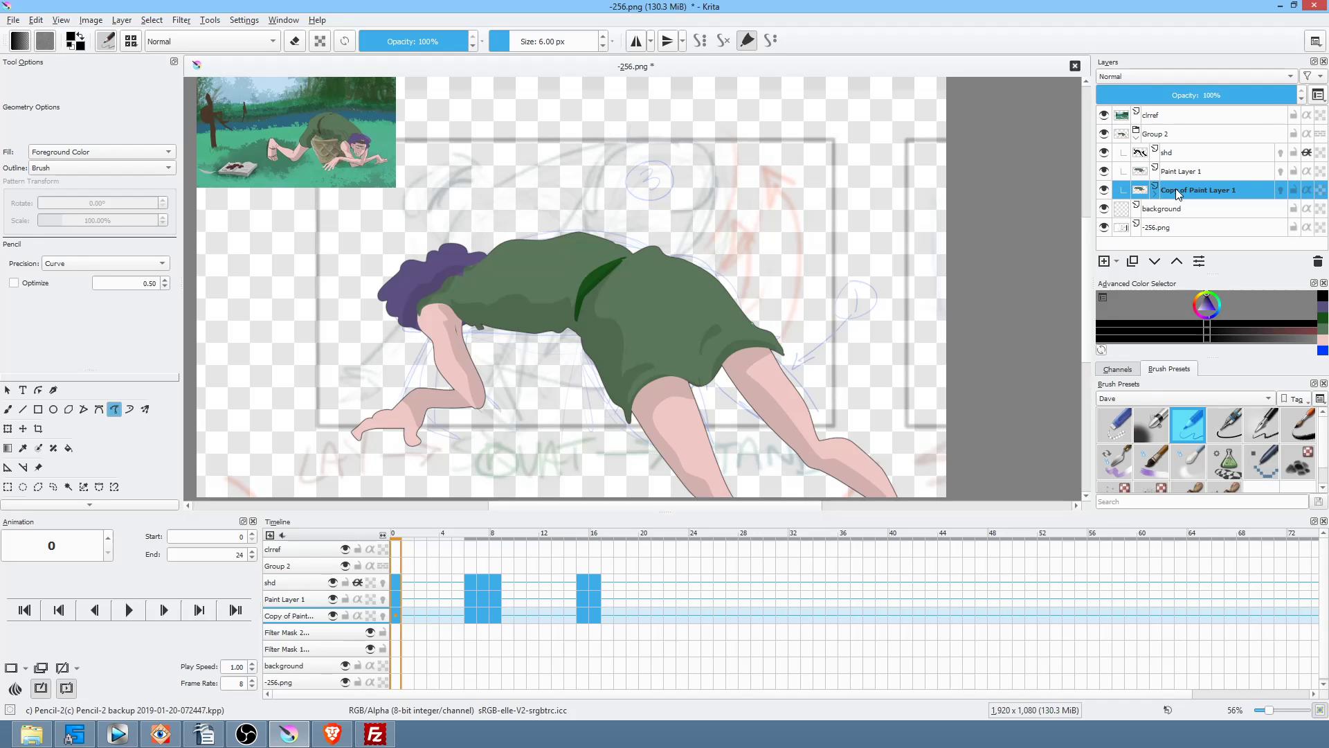
key("ctrl+g")
right_click(1177, 193)
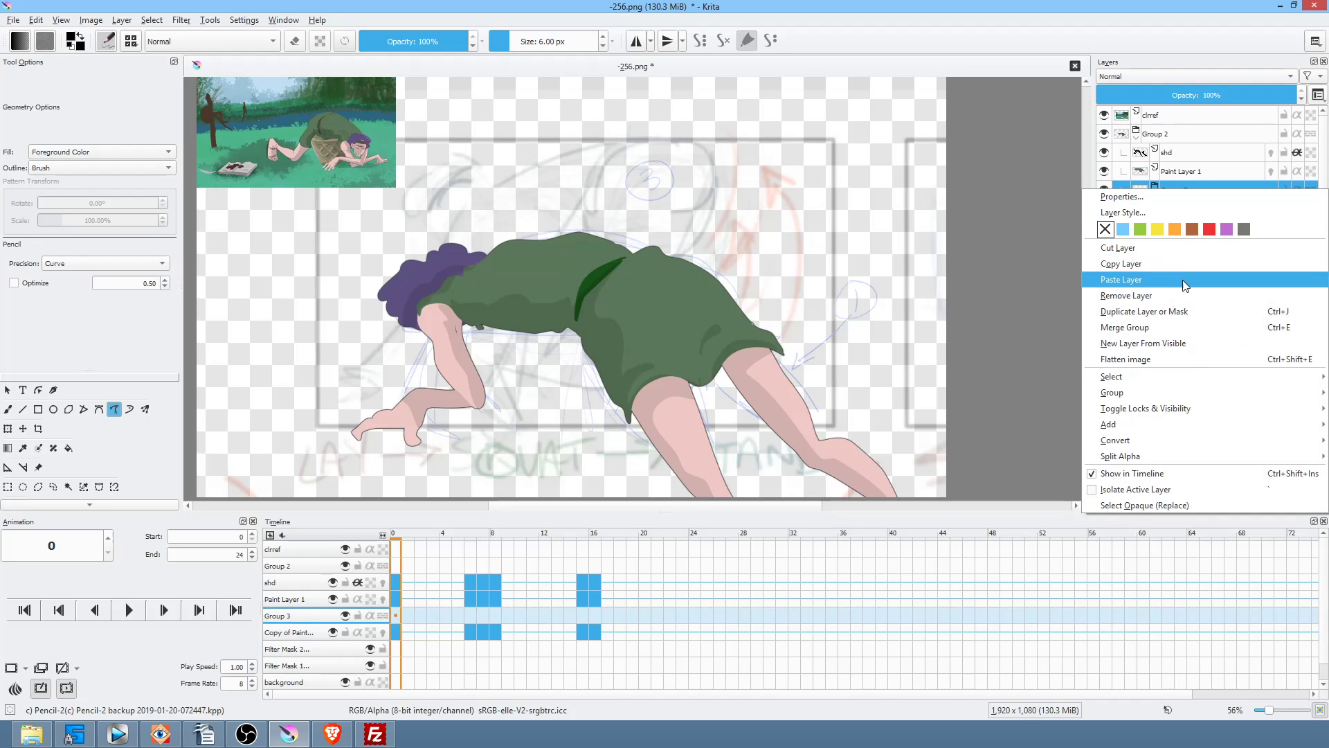
key("Escape")
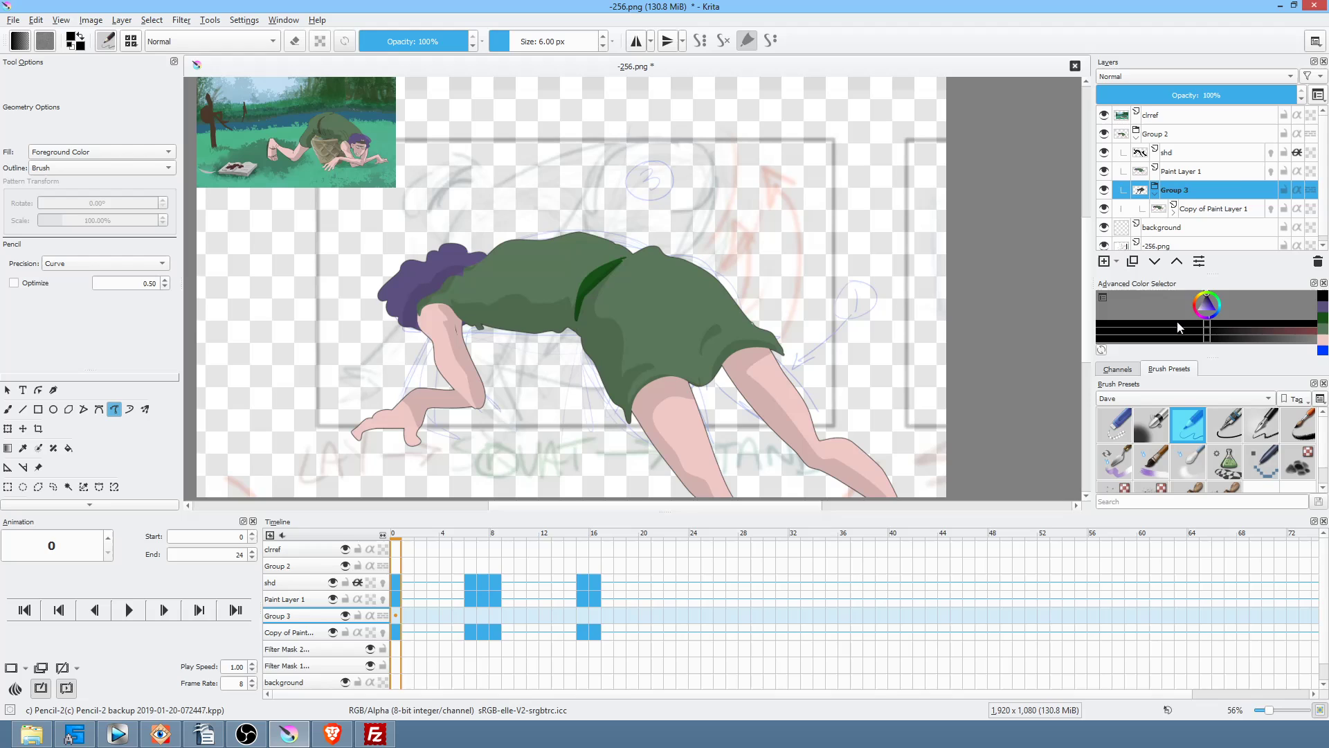
key("ctrl+e")
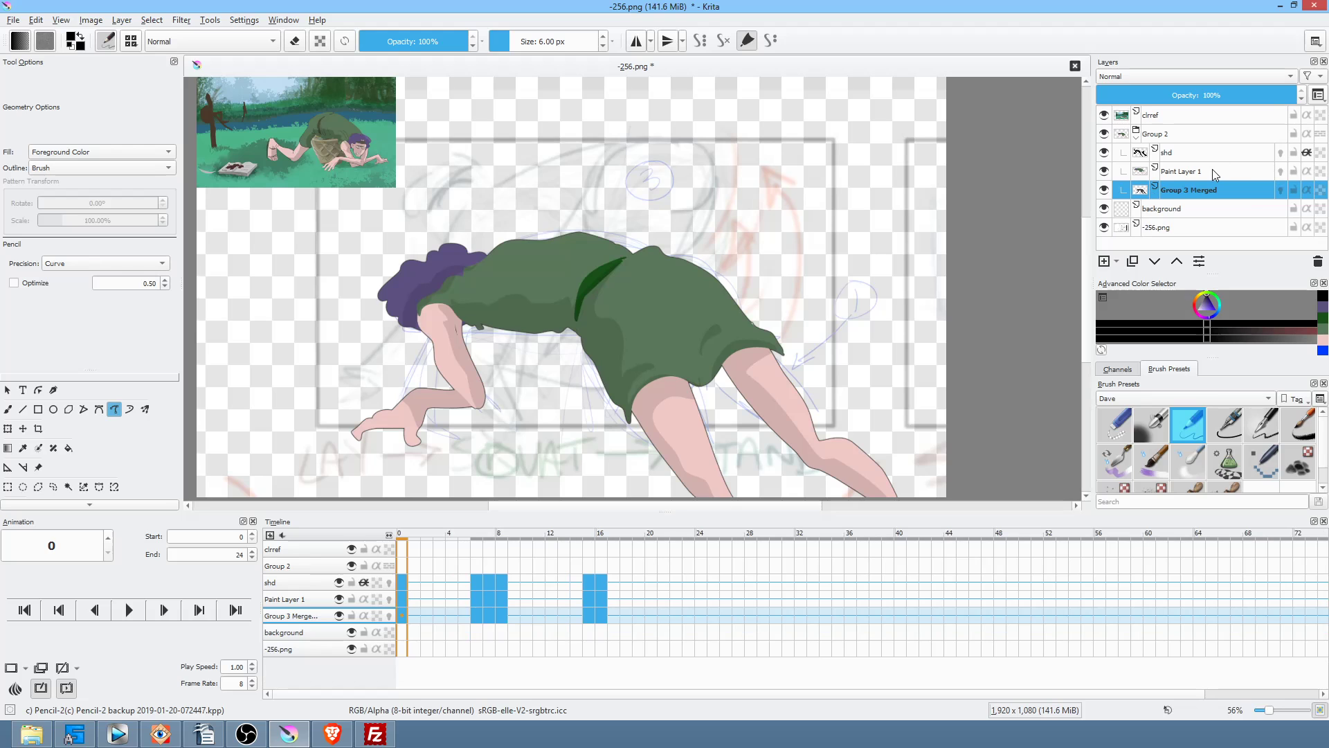
Step: Merge Paint Layer 1 down into the merged copy and rename the result 'mel'
left_click(1176, 173)
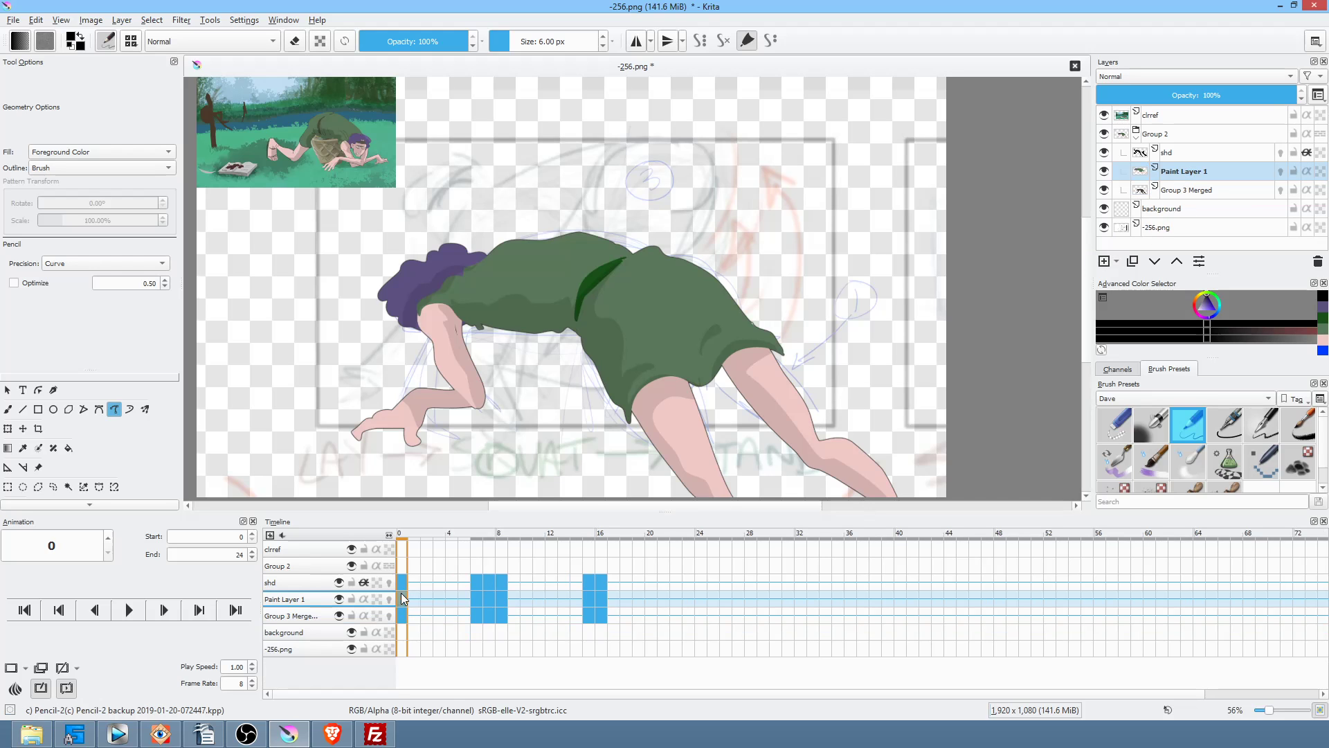
key("space")
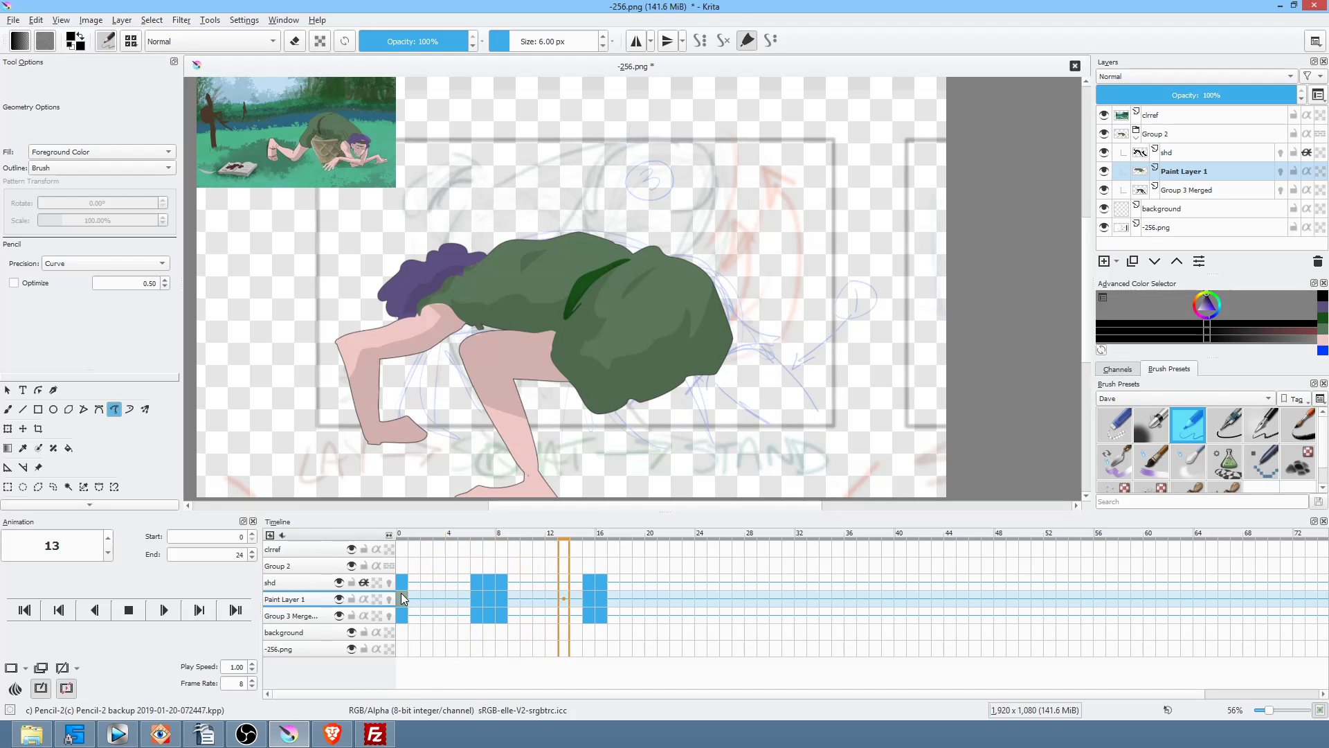
key("space")
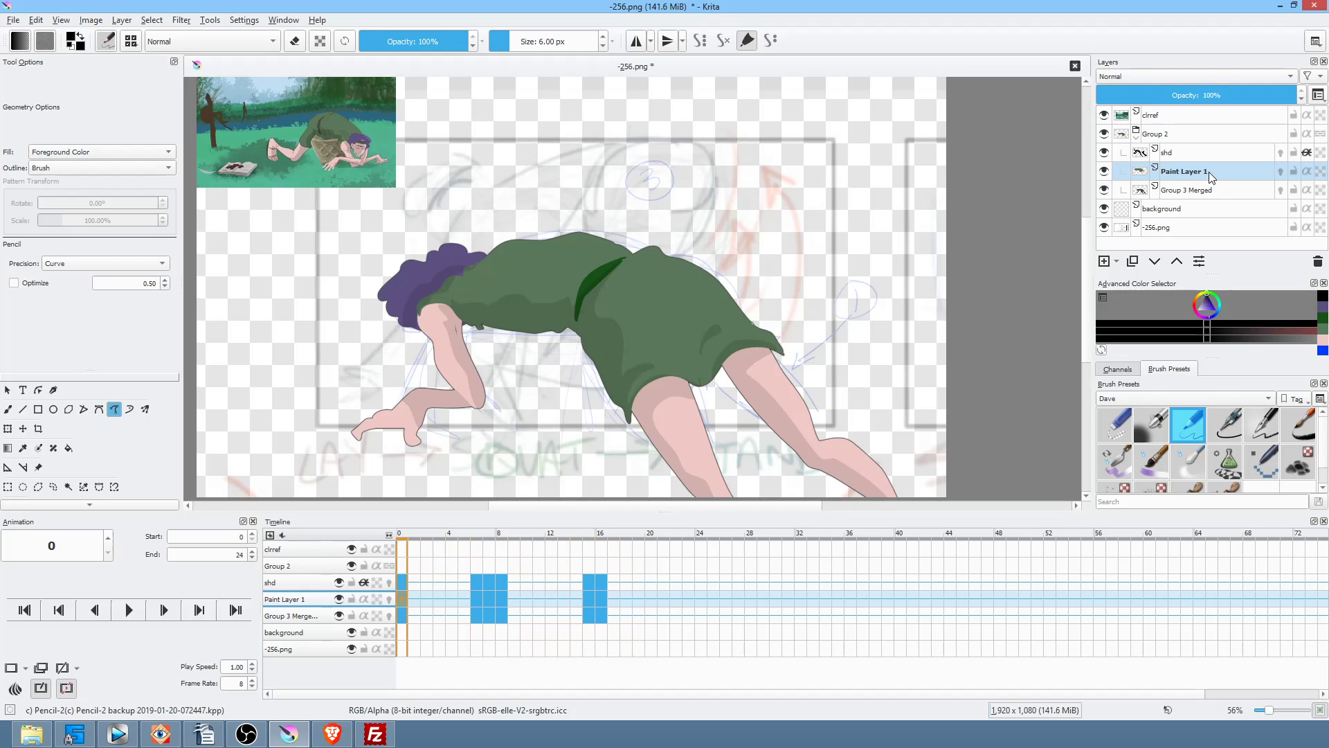
left_click(1209, 172)
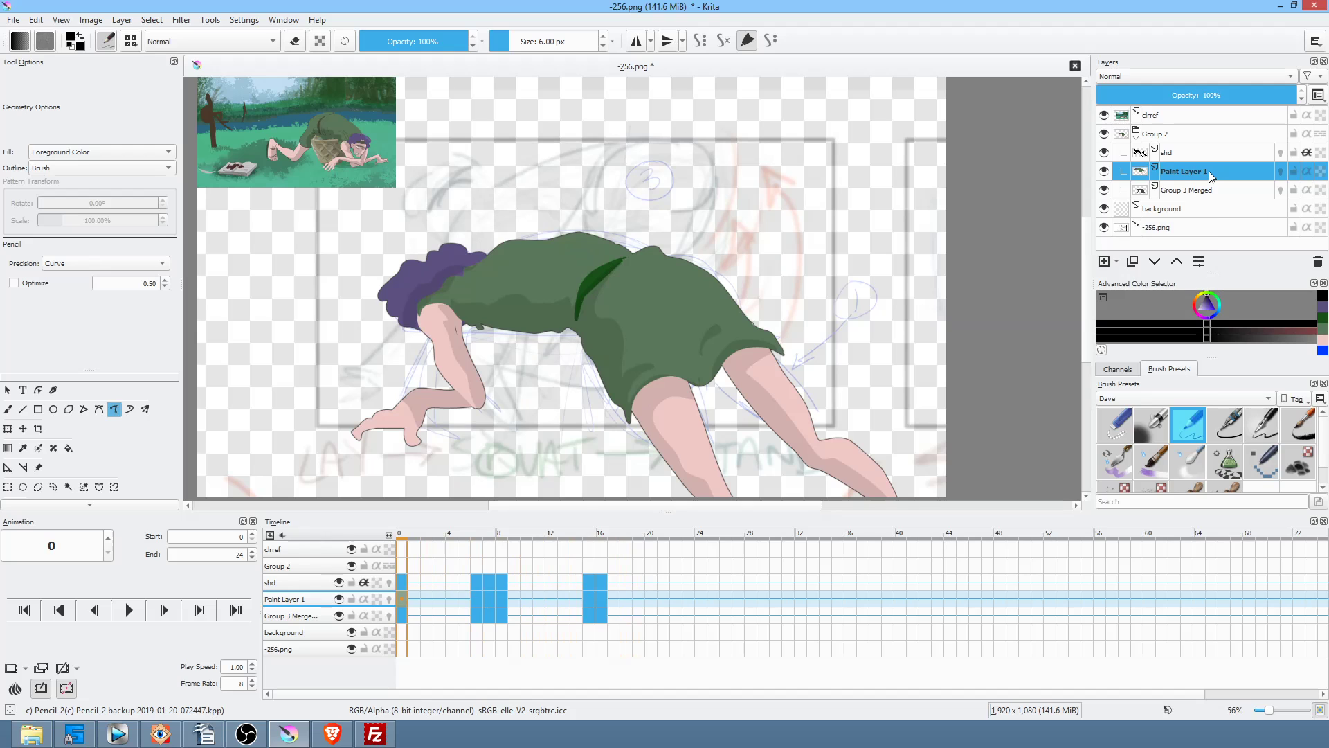
key("ctrl+e")
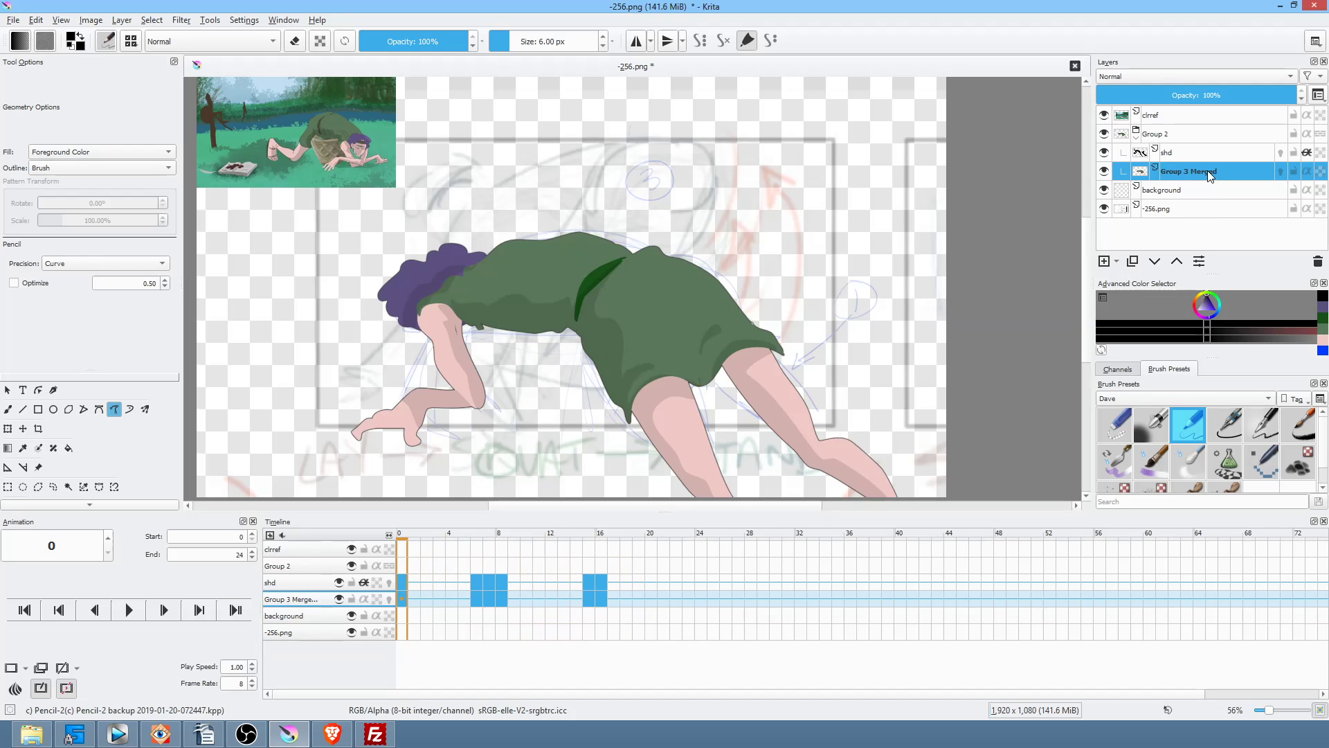
double_click(1210, 171)
type("m")
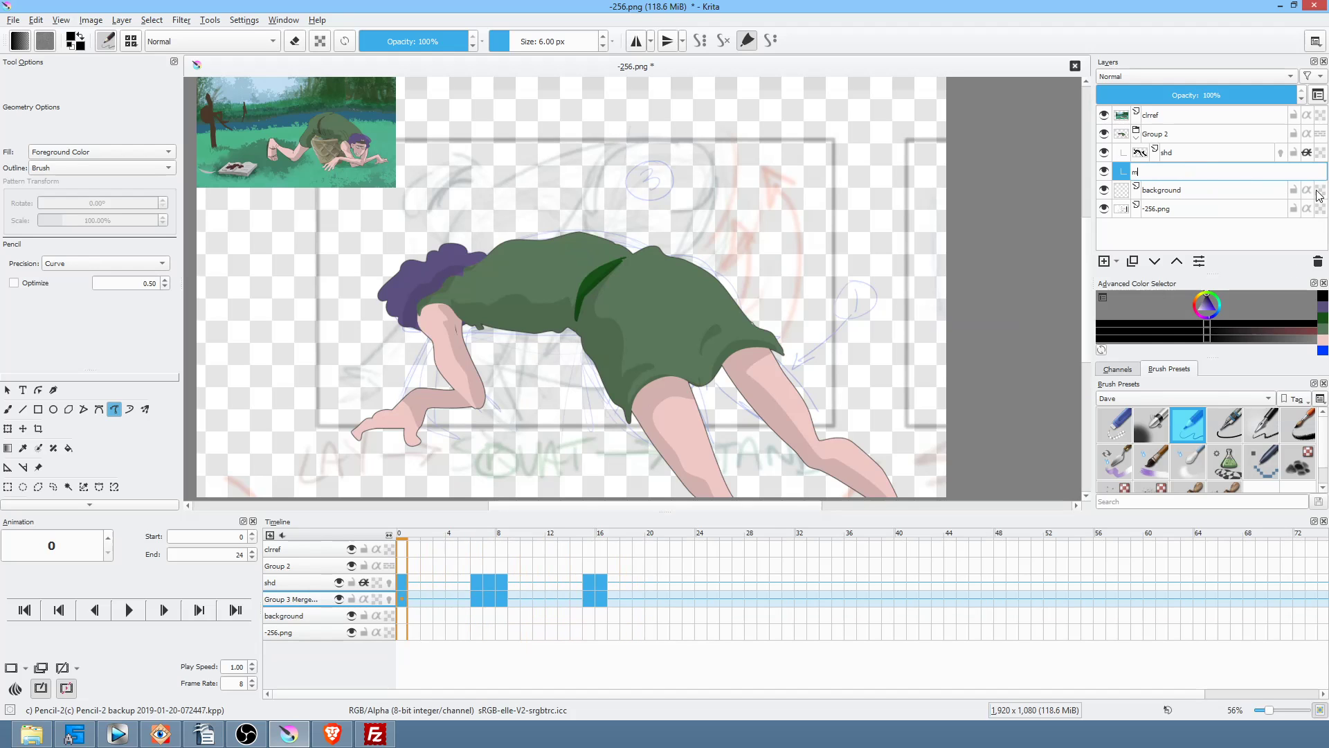
type("el")
key("Return")
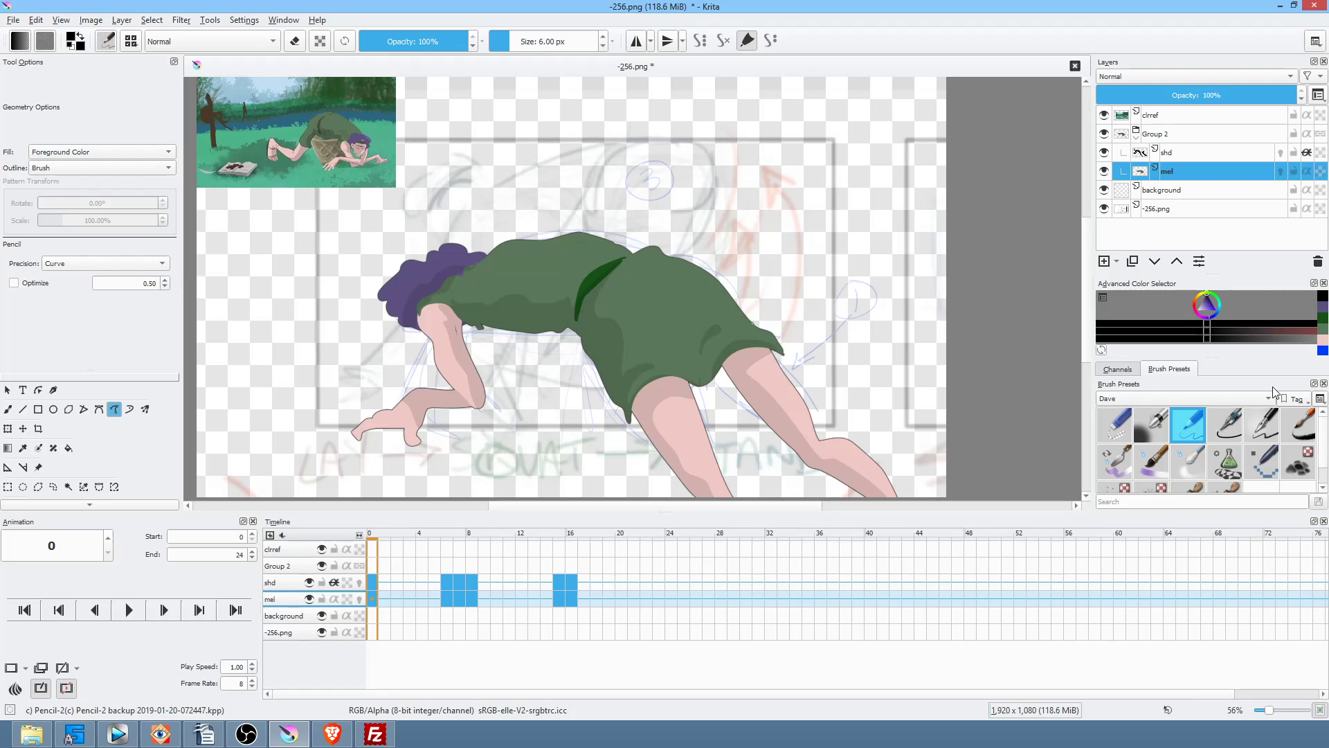
Step: Choose a dark reddish-brown as the painting colour from the pop-up palette
left_click(1192, 422)
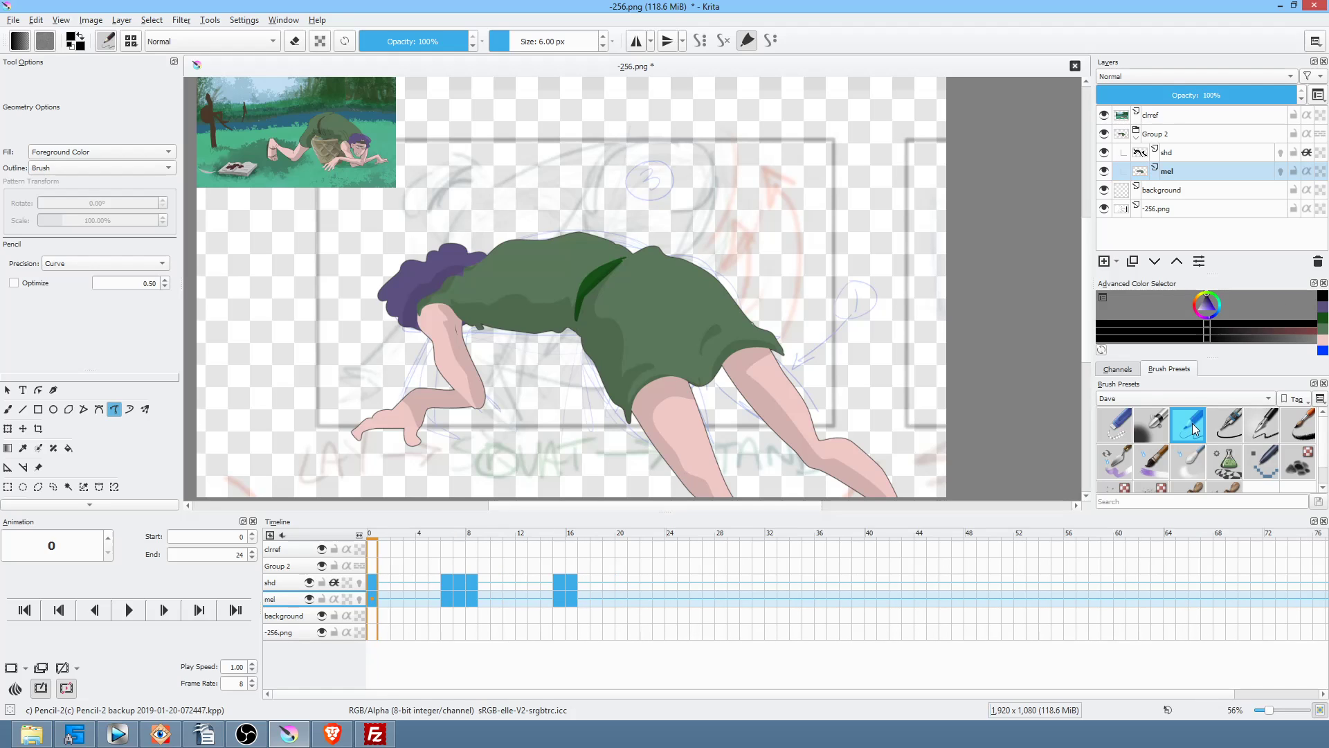
right_click(850, 248)
left_click(817, 242)
mouse_move(867, 243)
left_mouse_down()
mouse_move(852, 267)
mouse_move(868, 288)
mouse_move(858, 259)
left_mouse_up()
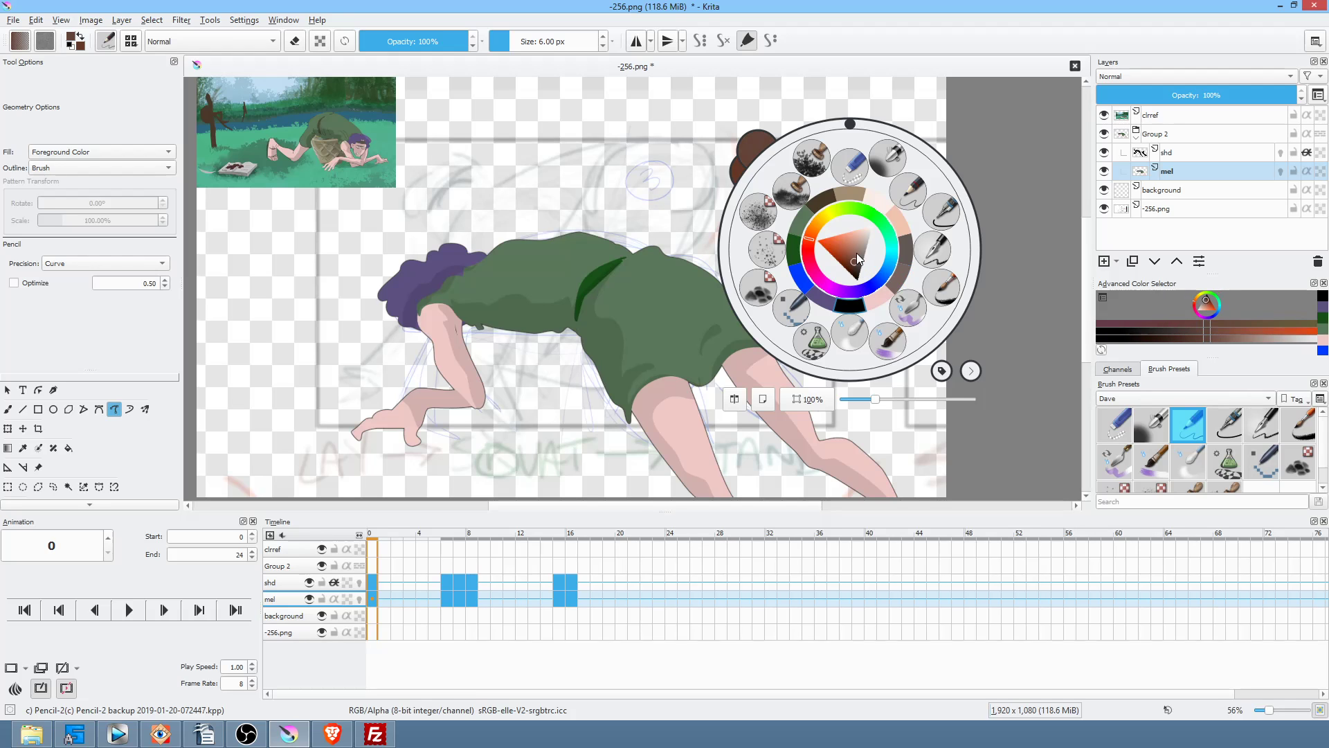
Step: Switch to the Freehand Brush and pick dark brown as the painting colour
left_click(613, 335)
key("b")
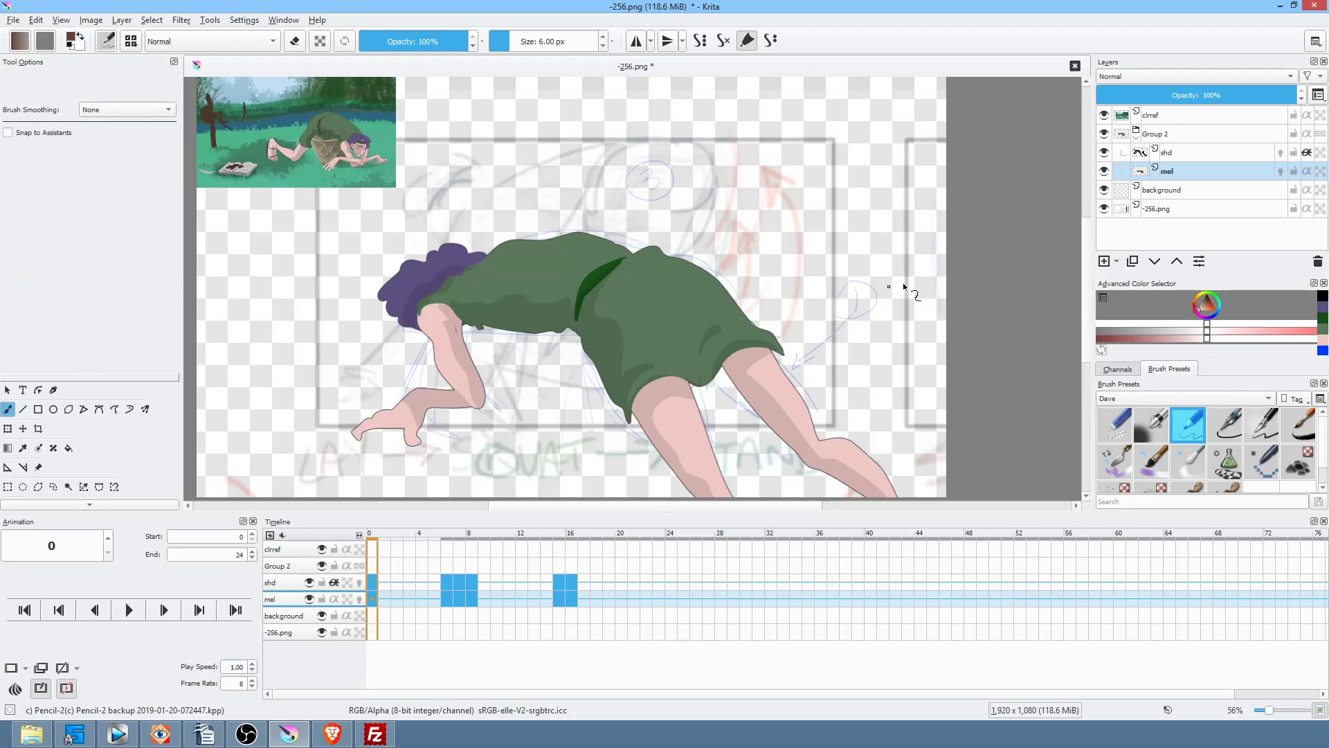
scroll(511, 288, "up", 5)
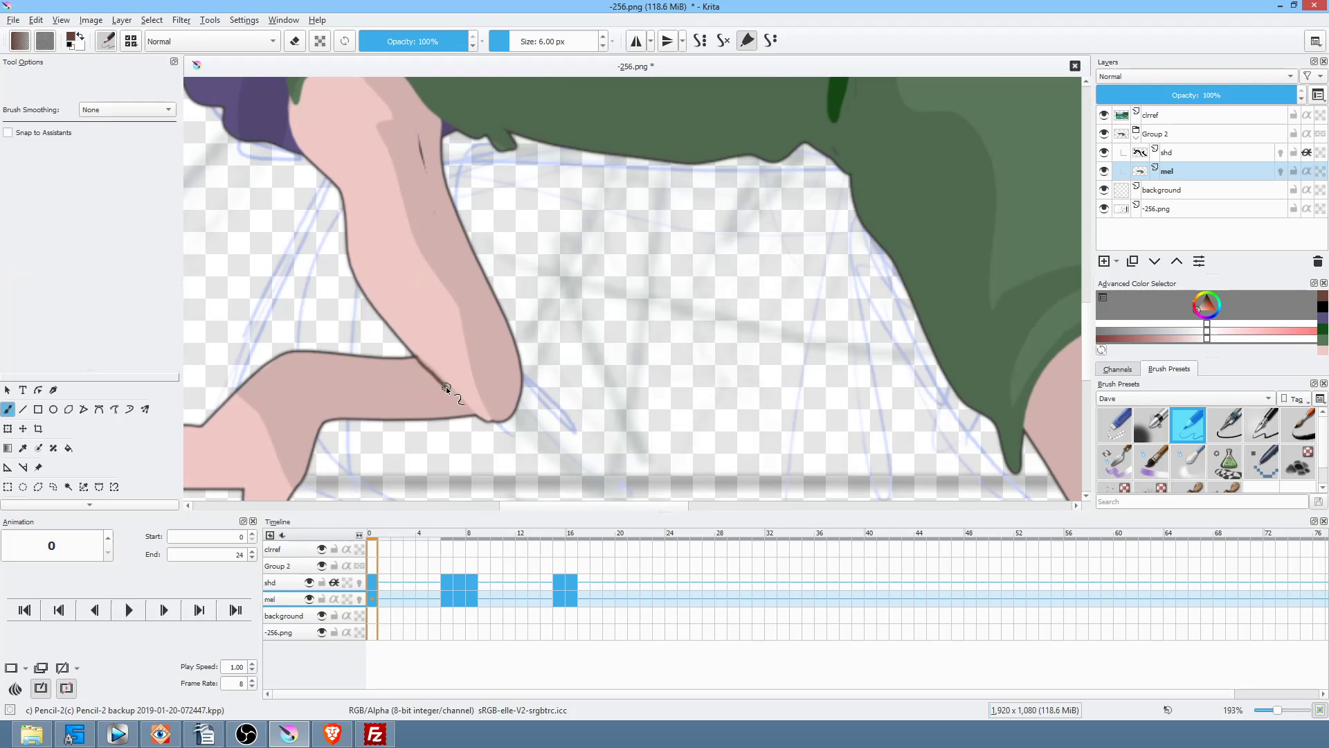
scroll(765, 386, "down", 3)
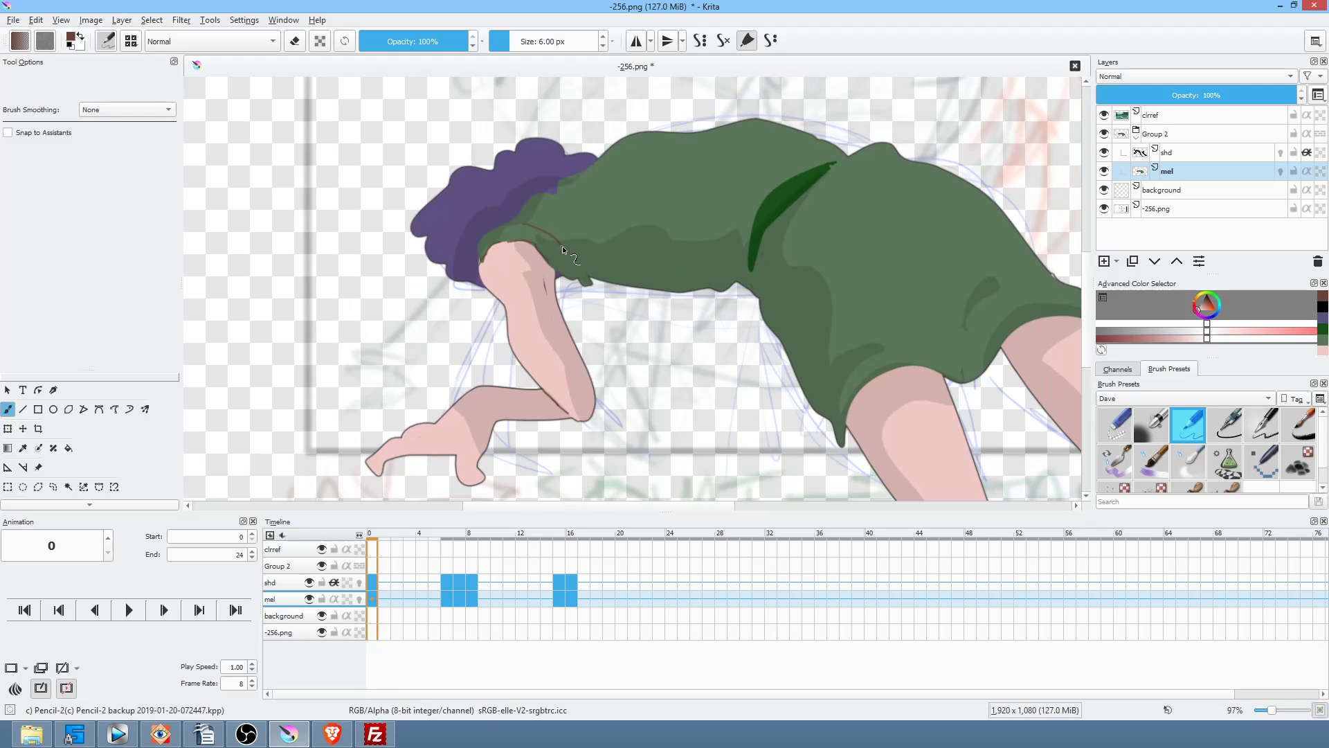
right_click(915, 265)
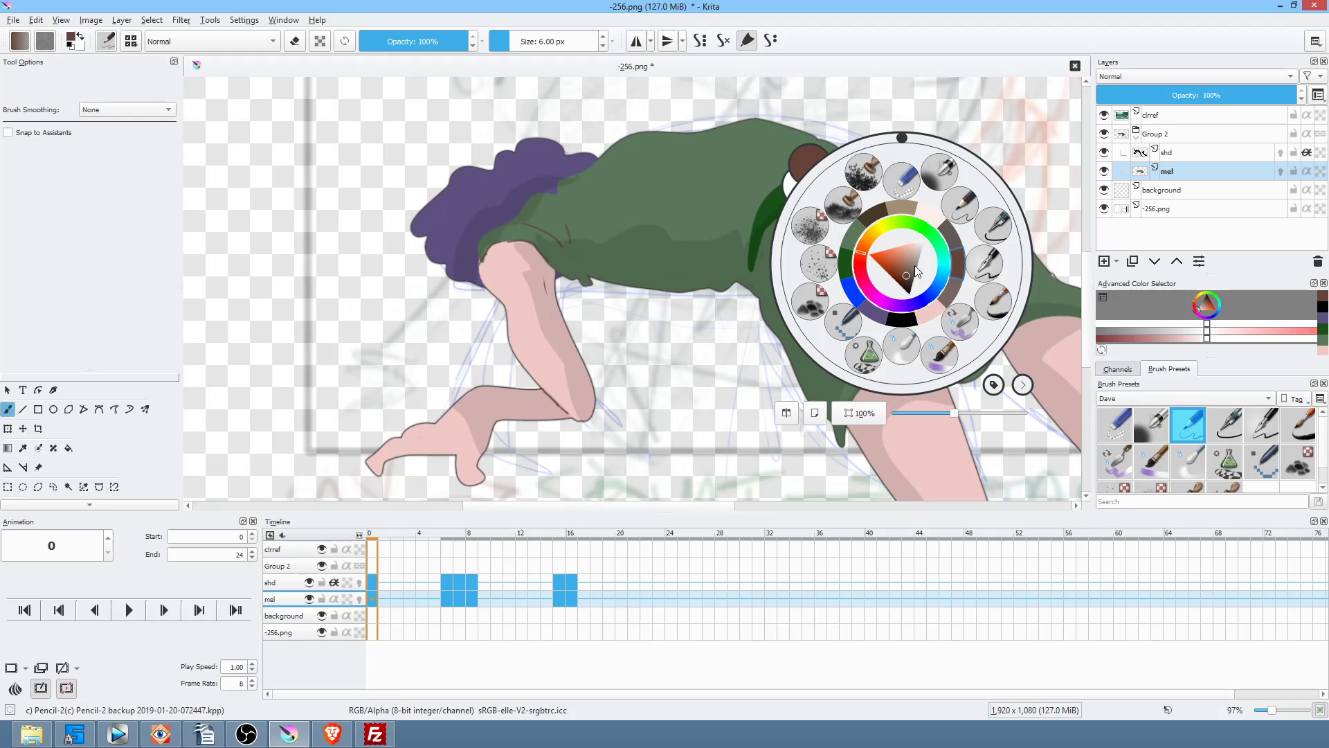
left_click(906, 276)
left_click(576, 242)
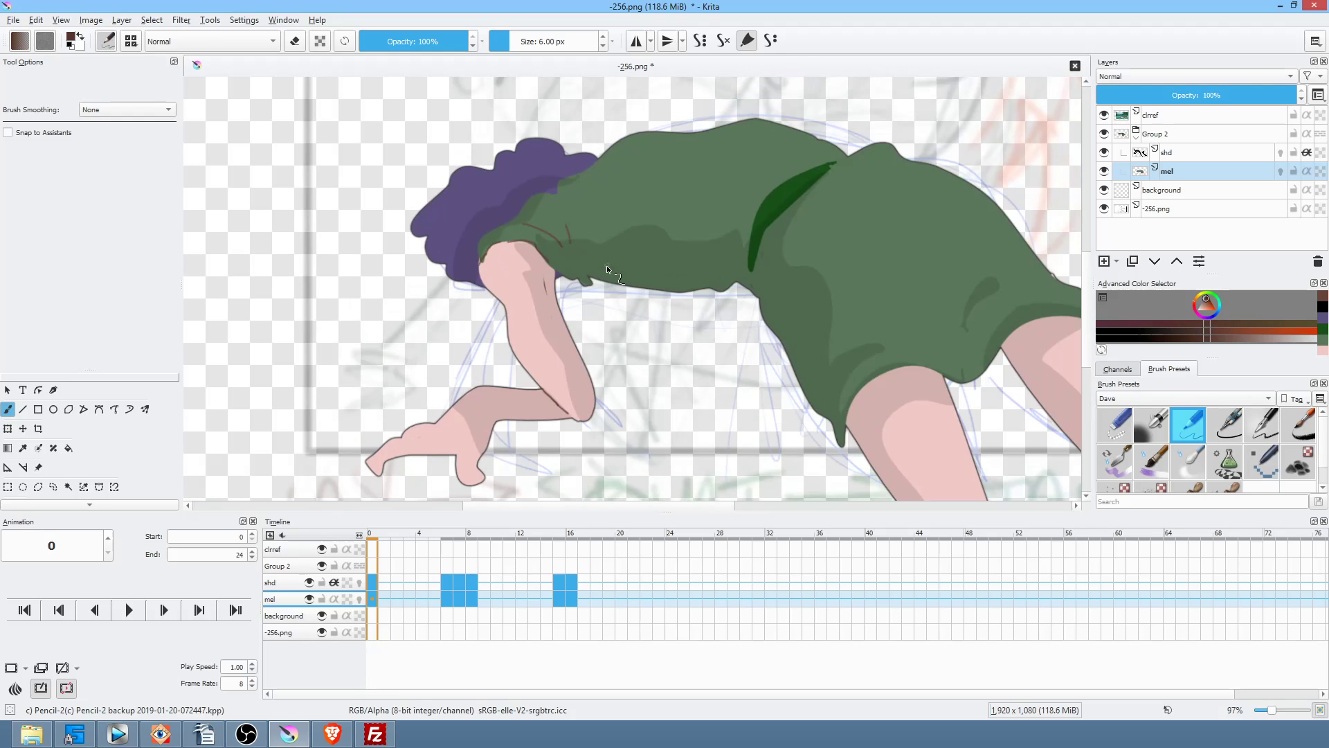
Step: Paint five dark-brown fold lines across the green dress on frame 0
left_click_drag(667, 215, 656, 277)
left_click_drag(652, 217, 645, 259)
left_click_drag(766, 296, 776, 244)
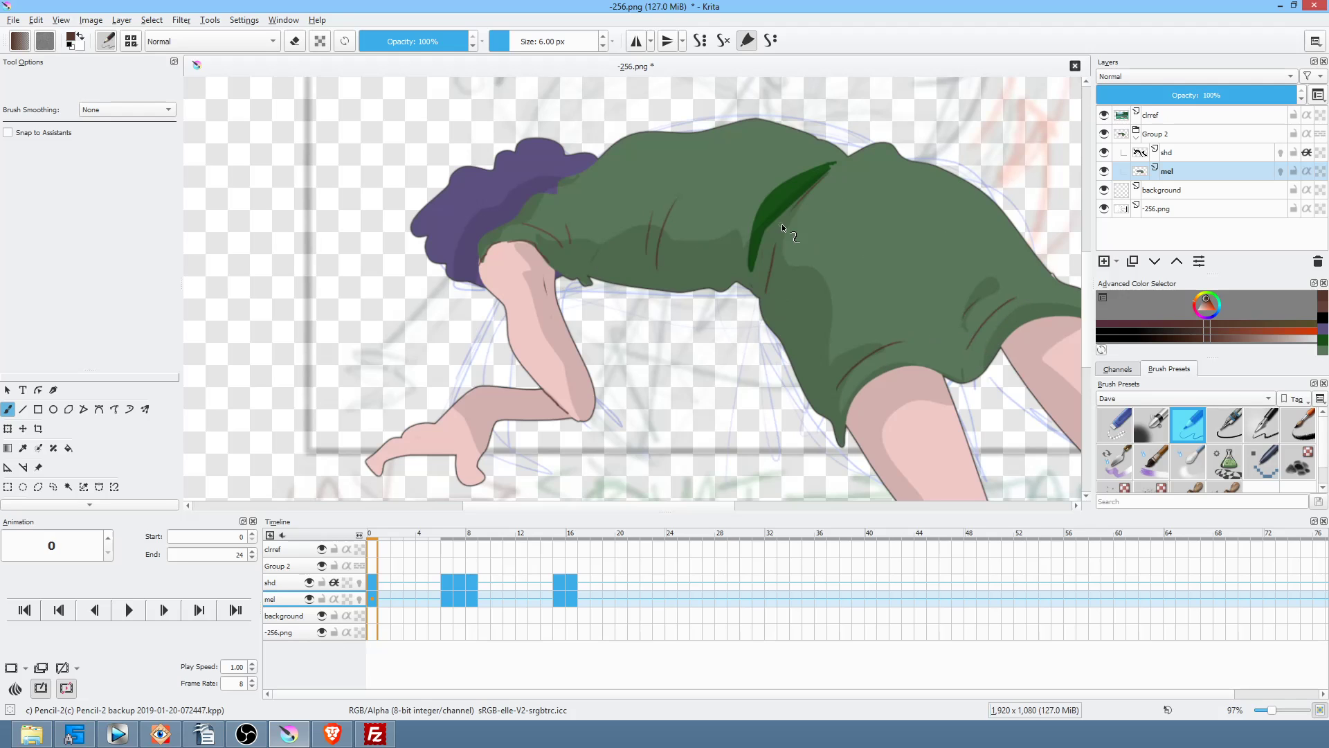
mouse_move(832, 163)
left_mouse_down()
mouse_move(780, 199)
mouse_move(769, 190)
left_mouse_up()
left_click_drag(885, 174, 863, 202)
Step: Draw small curled dark-brown toe lines on the foot
left_click_drag(425, 436, 409, 439)
mouse_move(468, 476)
left_mouse_down()
mouse_move(478, 471)
mouse_move(468, 478)
left_mouse_up()
left_click_drag(915, 425, 750, 245)
left_click_drag(892, 320, 876, 407)
left_click_drag(796, 358, 815, 445)
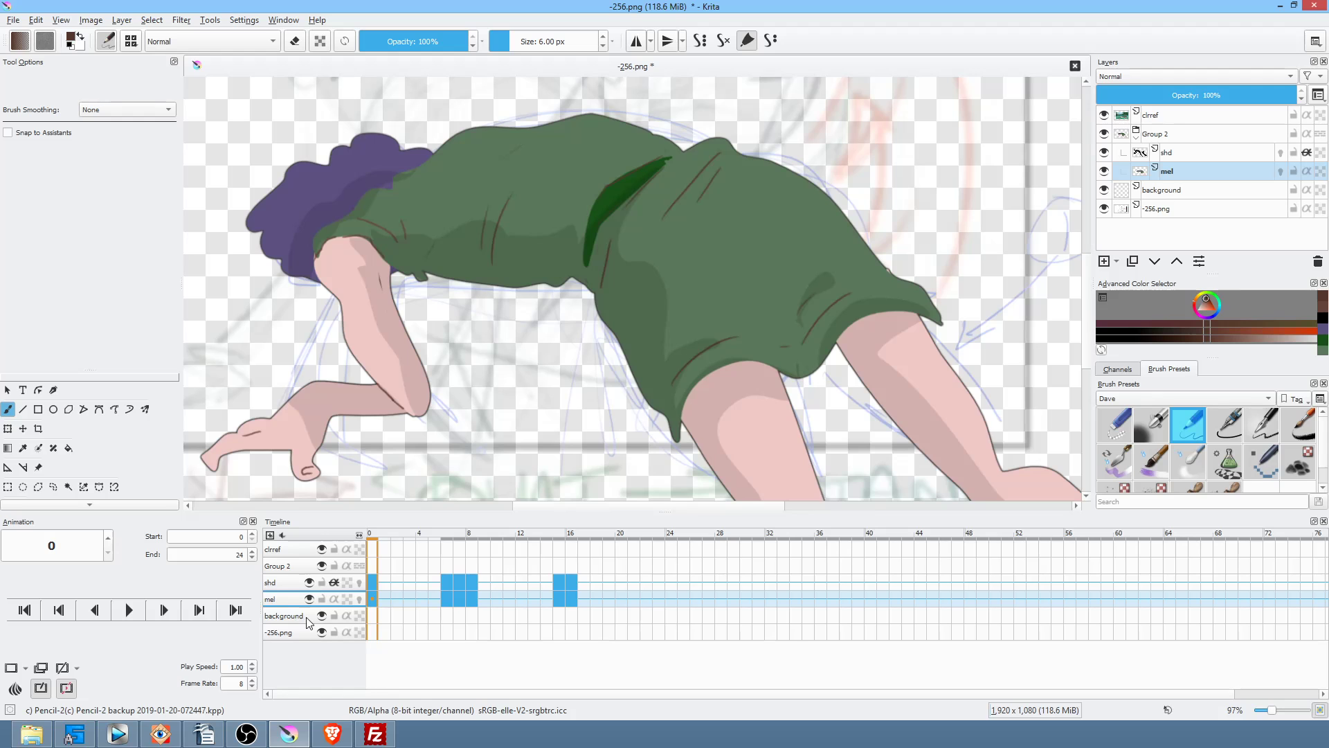
Step: On frame 6, add three brown fold lines to the dress, comparing against frame 0
key("period")
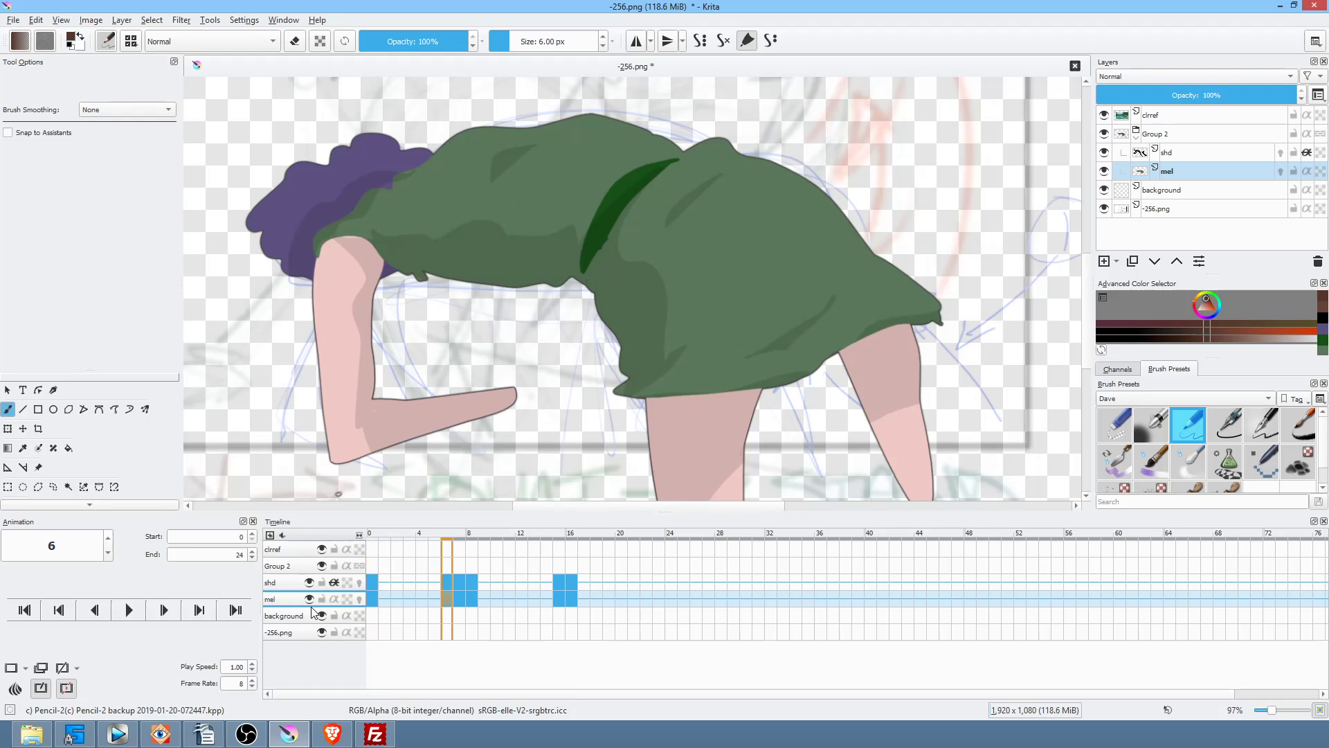
key("comma")
key("period")
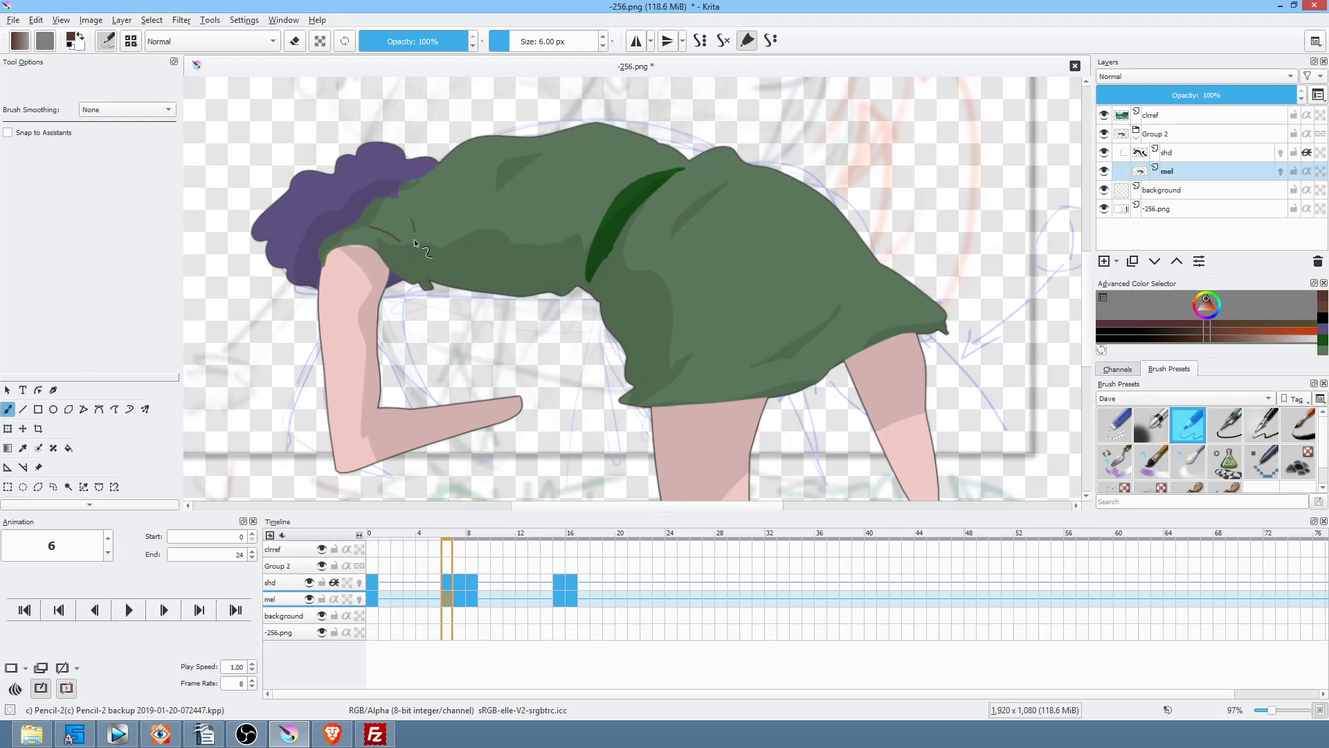
key("comma")
key("period")
mouse_move(497, 258)
left_mouse_down()
mouse_move(499, 184)
mouse_move(475, 190)
left_mouse_up()
key("comma")
key("period")
key("comma")
key("period")
key("comma")
key("period")
left_click_drag(728, 185, 693, 220)
key("comma")
key("period")
key("comma")
key("period")
key("comma")
key("period")
left_click_drag(828, 344, 852, 327)
key("comma")
key("period")
mouse_move(952, 399)
left_mouse_down()
mouse_move(939, 321)
mouse_move(952, 359)
left_mouse_up()
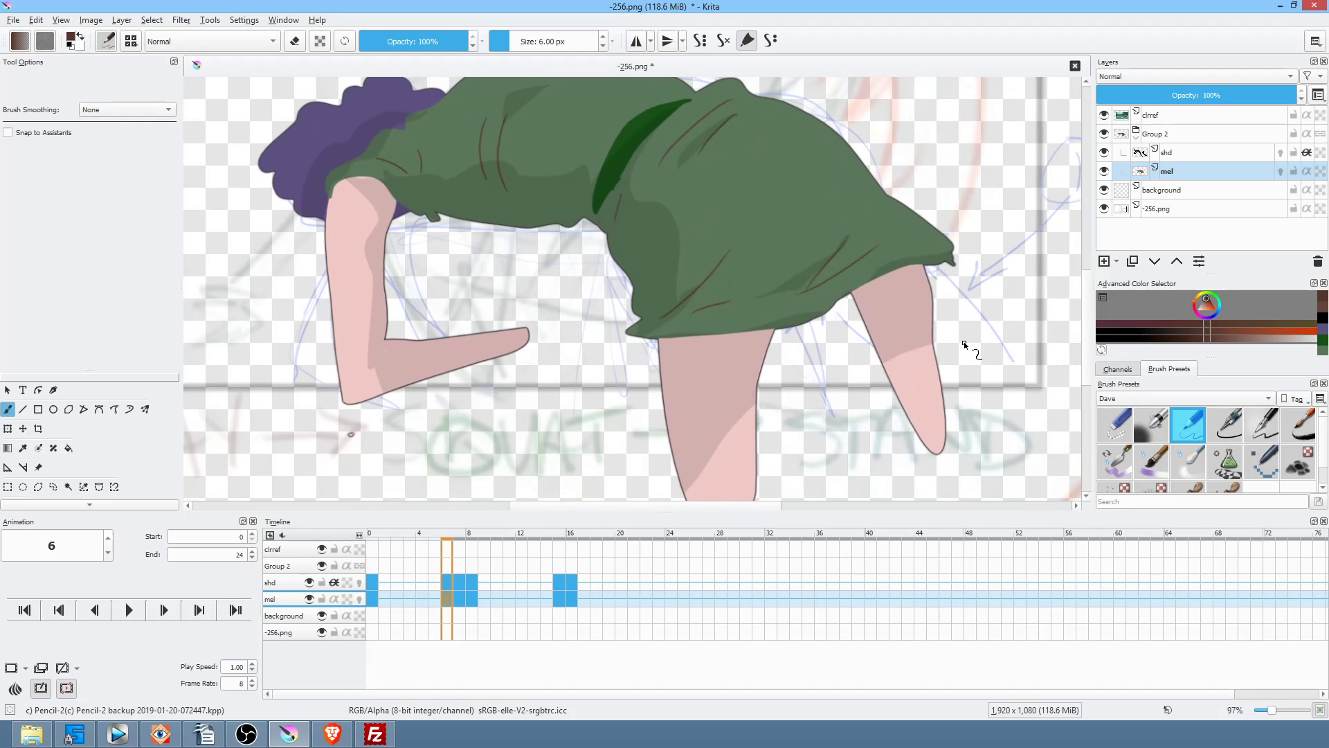
Step: On frame 7, add four brown fold lines to the skirt, comparing against frame 6
key("period")
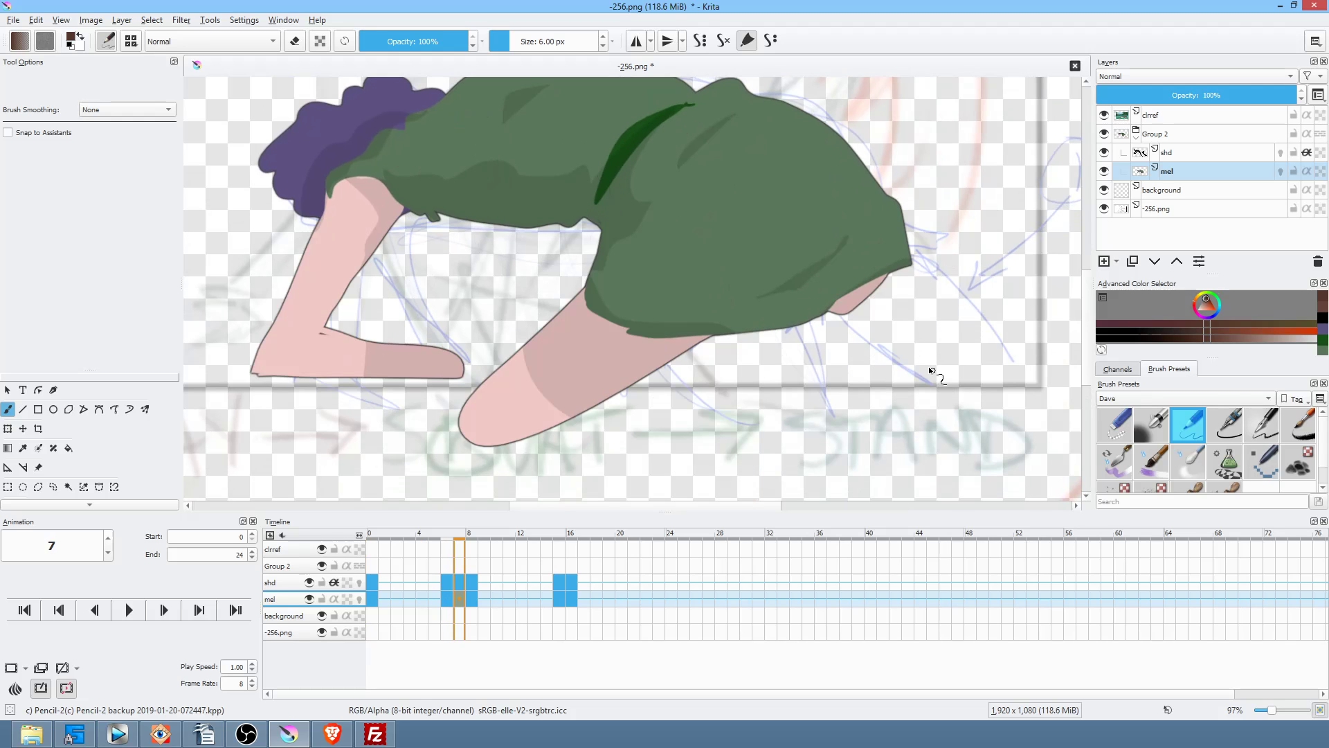
left_click_drag(791, 394, 789, 442)
key("comma")
key("period")
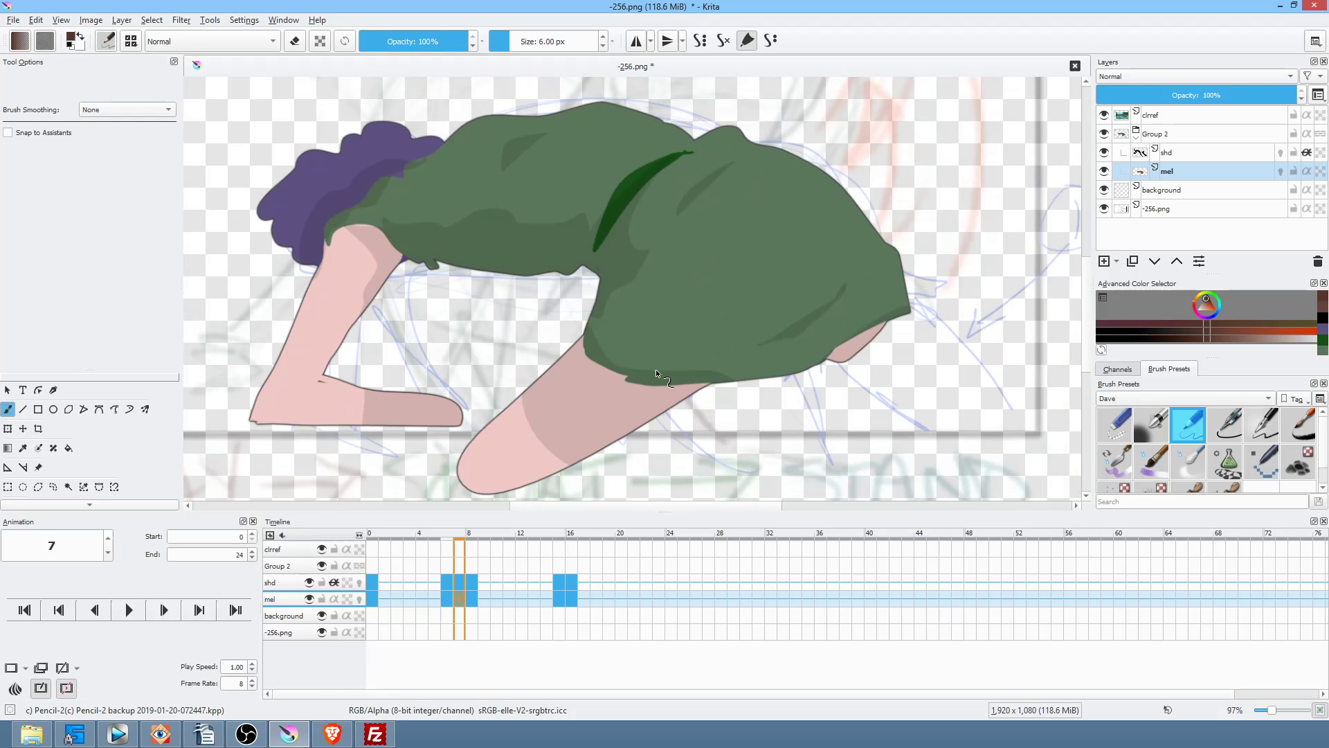
left_click_drag(609, 340, 751, 358)
left_click_drag(623, 331, 775, 305)
key("Left")
key("Left")
key("Right")
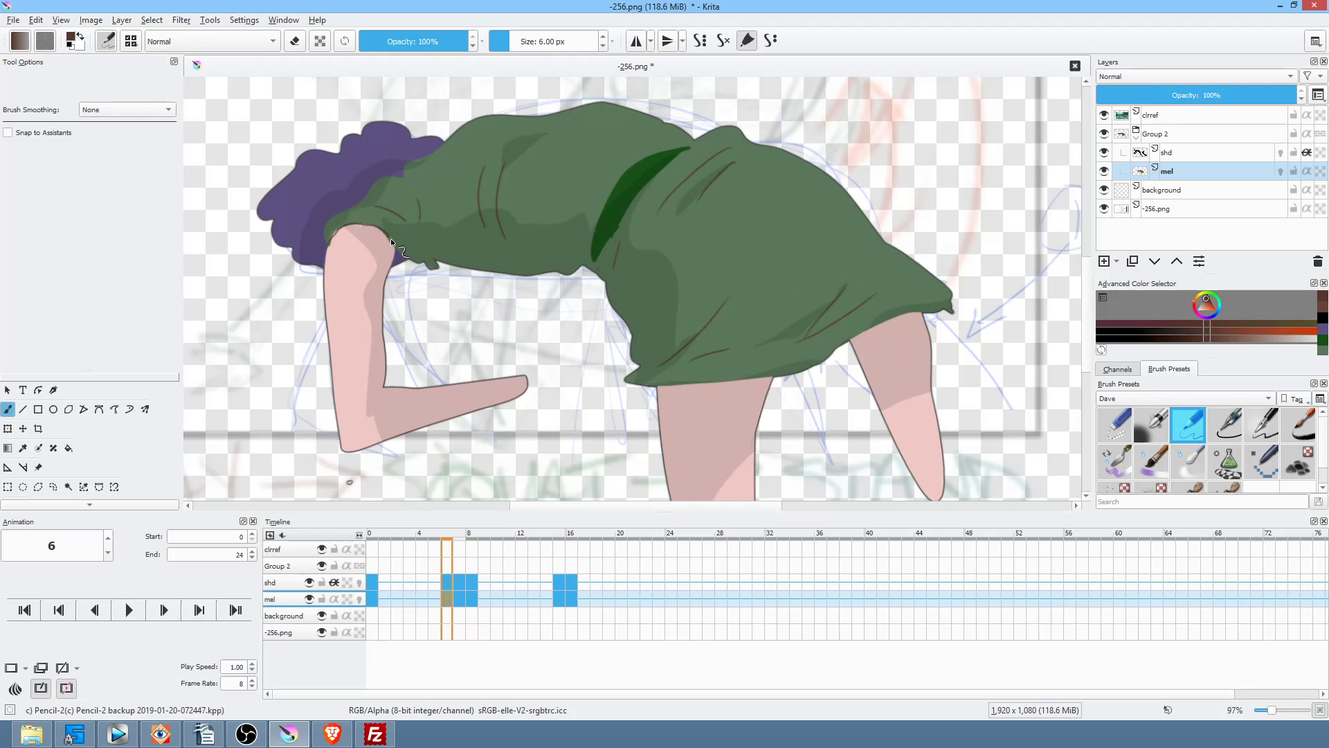
key("Left")
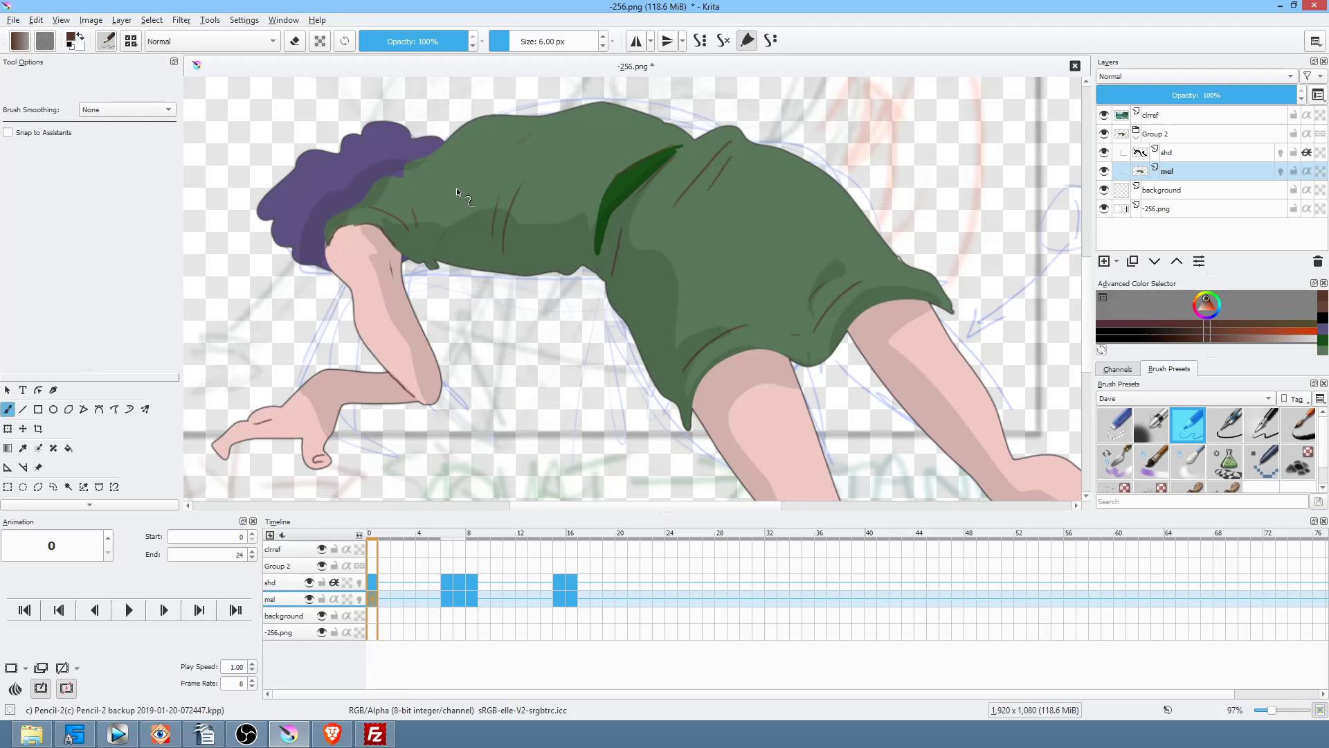
key("Right")
key("Right")
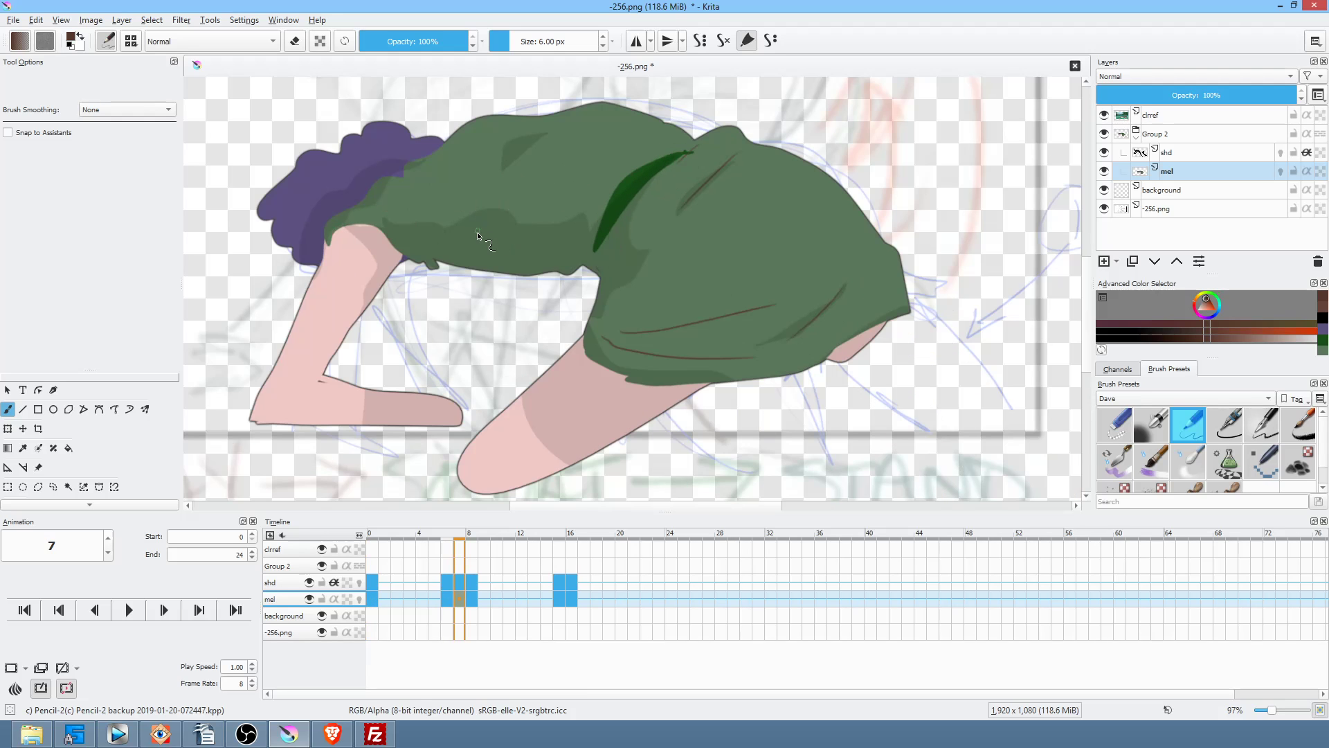
key("Left")
key("Right")
key("Left")
key("Right")
key("Left")
key("Right")
left_click_drag(616, 277, 677, 253)
left_click_drag(619, 251, 661, 234)
key("Left")
key("Right")
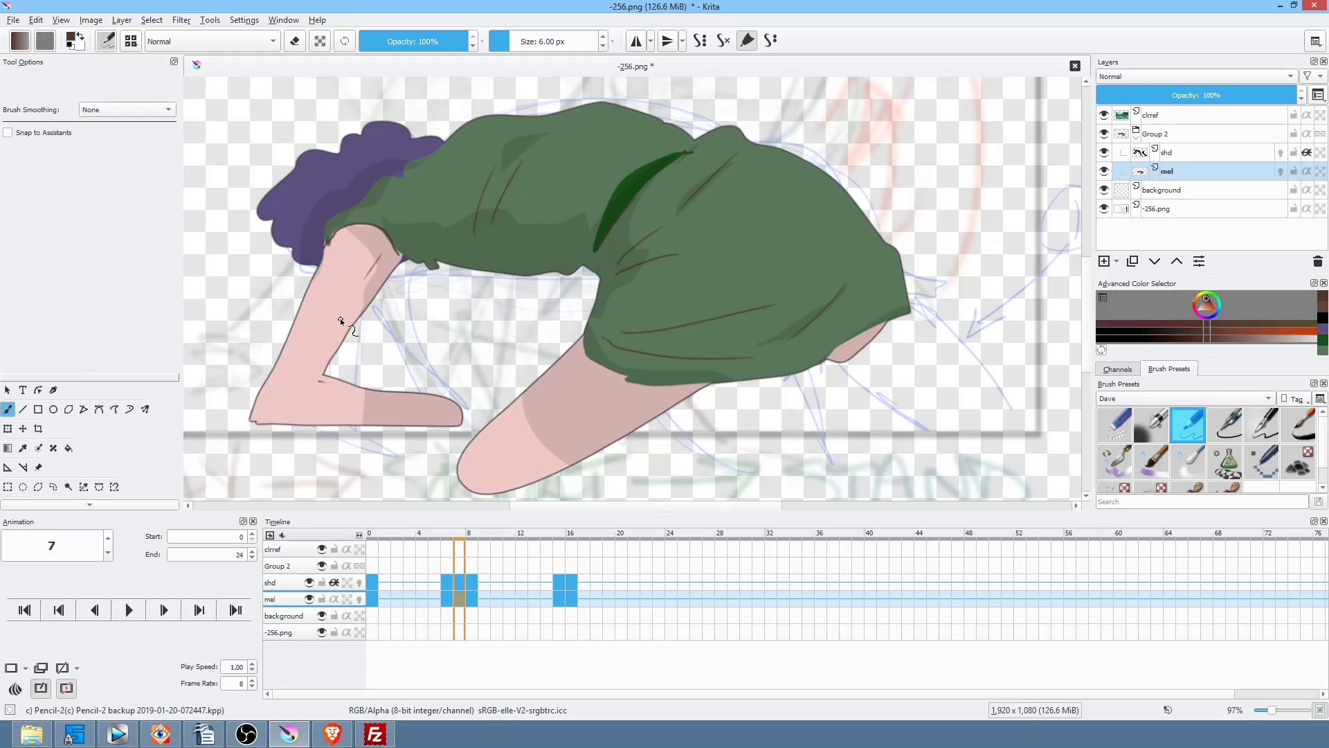
Step: On frame 8, add brown line details at the elbow, behind the knee and along the ankle
key("Right")
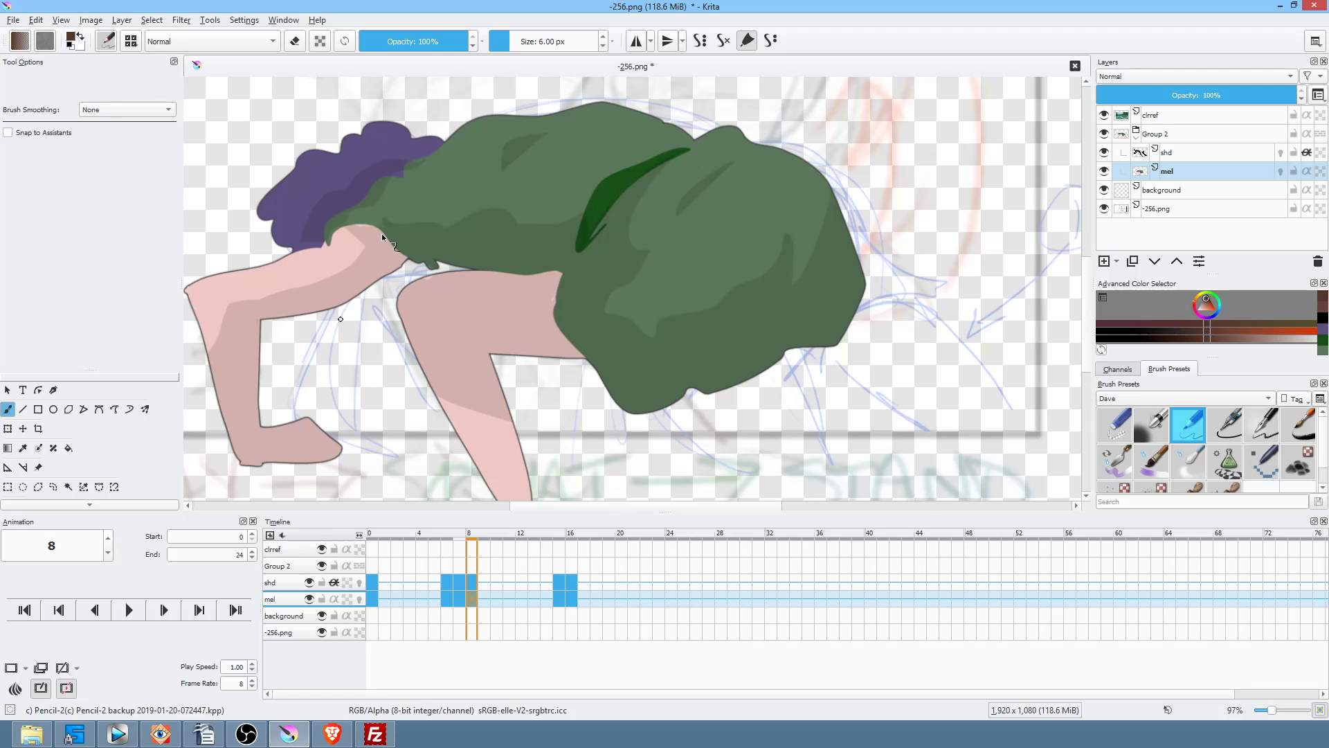
left_click_drag(379, 262, 354, 256)
left_click_drag(598, 293, 612, 333)
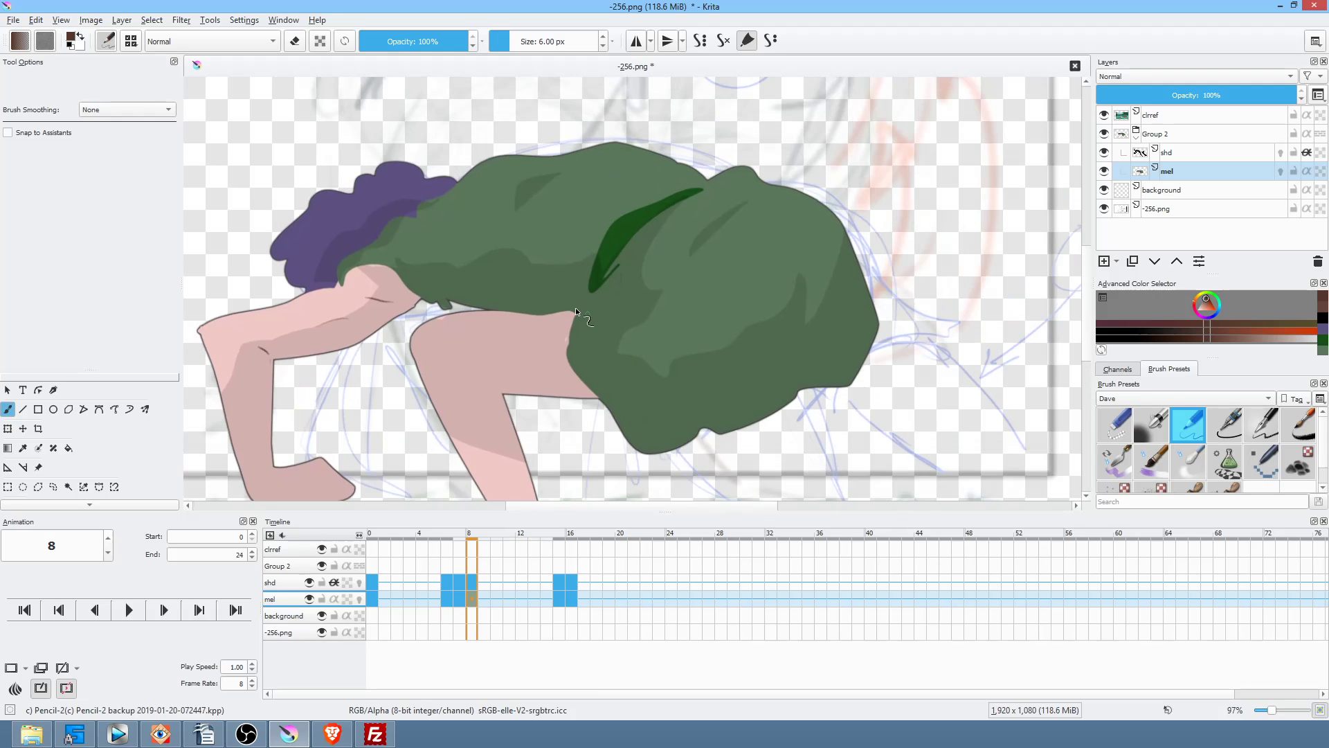
left_click_drag(492, 391, 450, 373)
left_click_drag(696, 350, 755, 174)
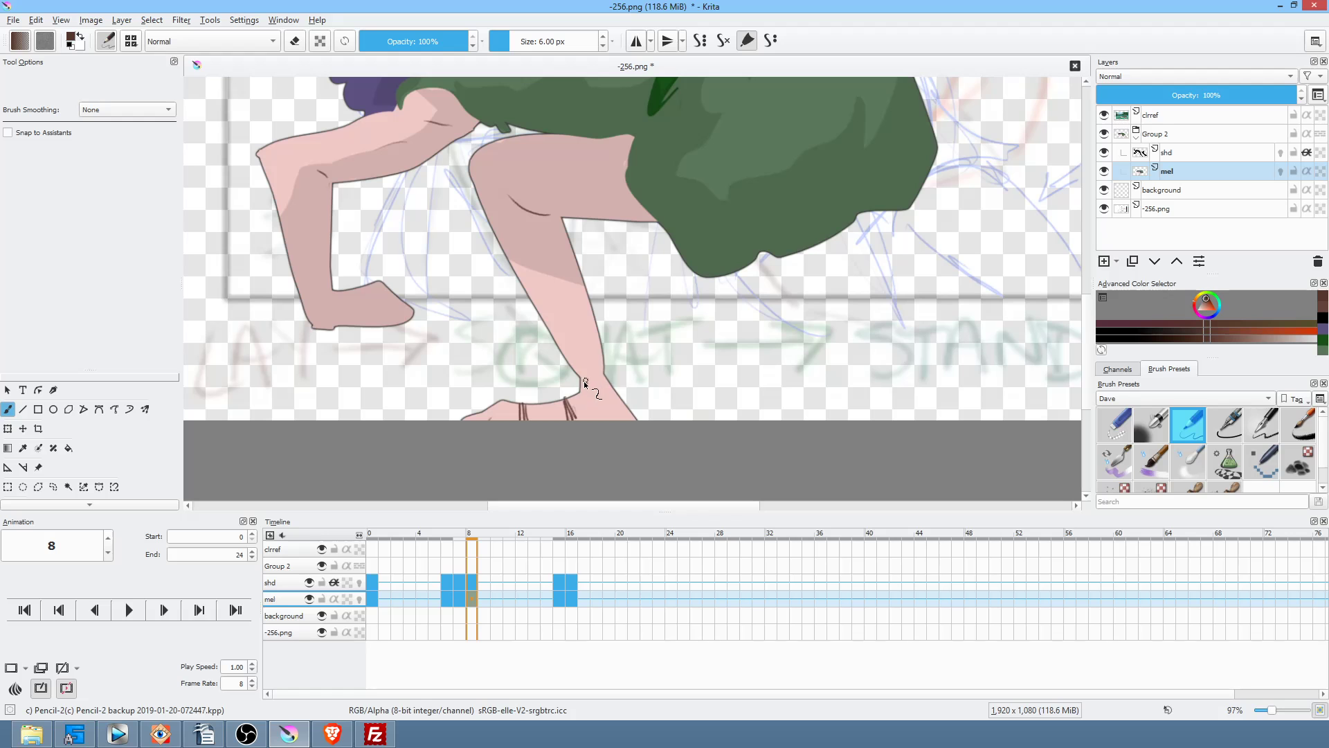
left_click_drag(584, 385, 608, 380)
left_click_drag(650, 308, 703, 397)
Step: Sample the hair's dark purple and draw a filled wristband with the Freehand Path tool
key("ctrl")
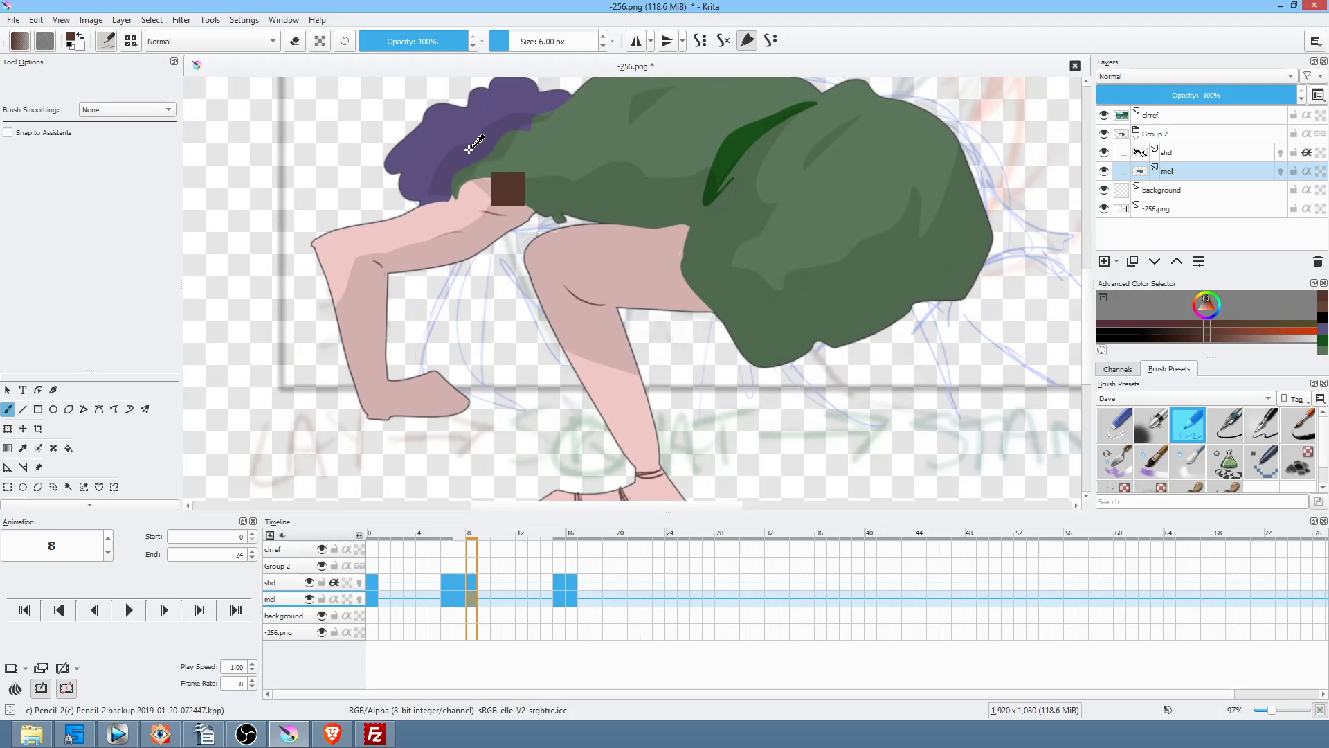
left_click(470, 146, "ctrl")
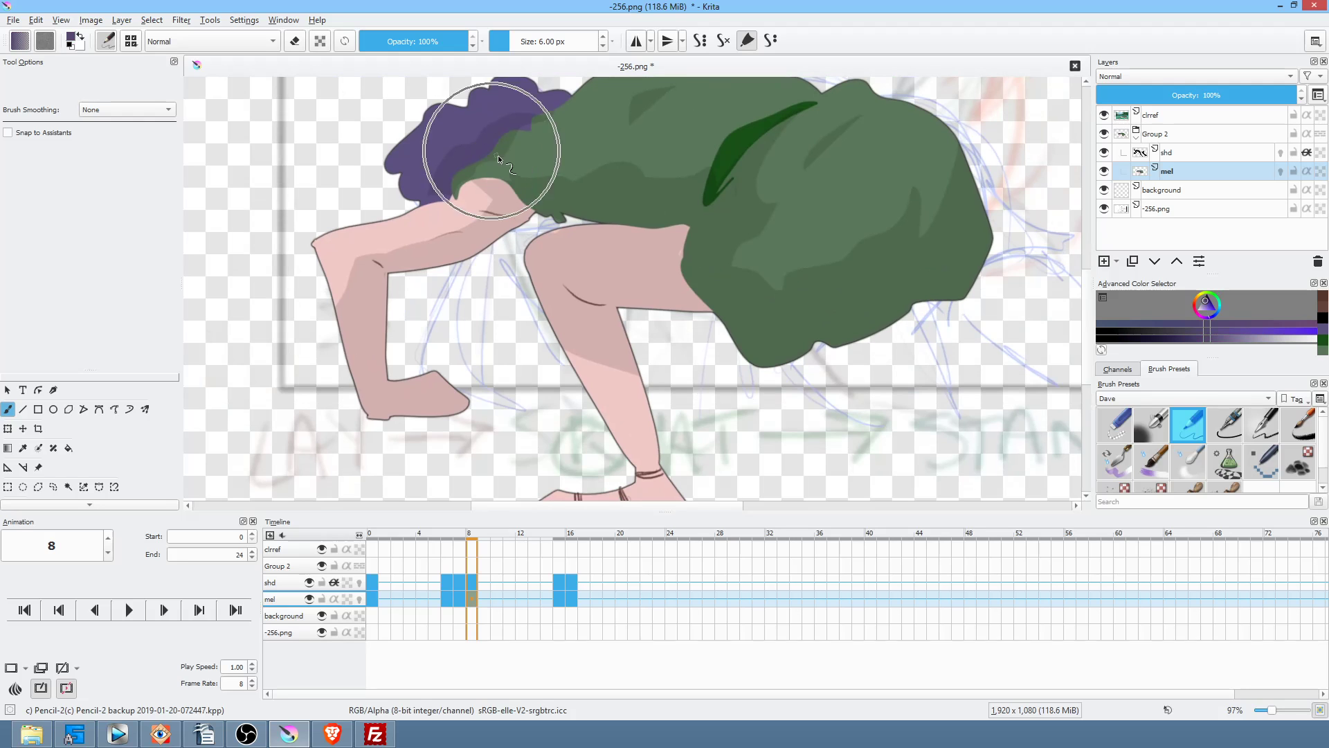
key("p")
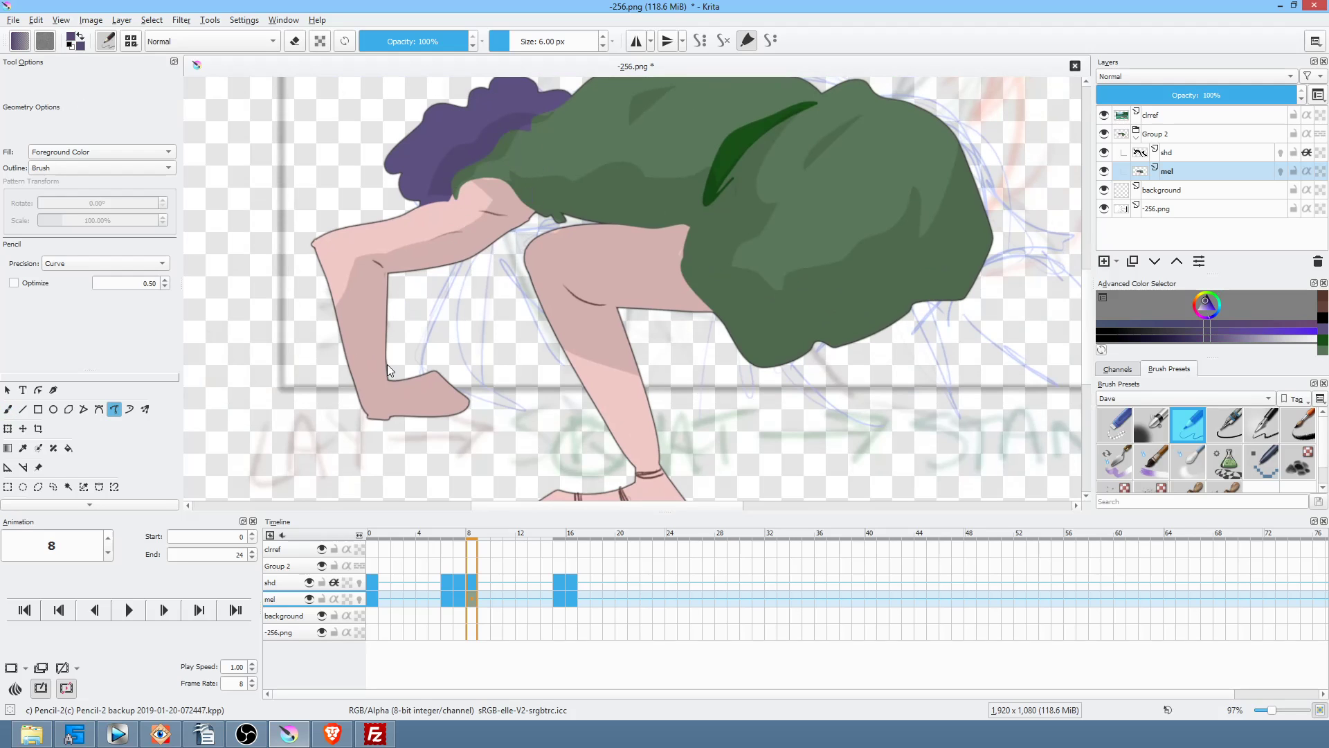
left_click_drag(389, 391, 392, 363)
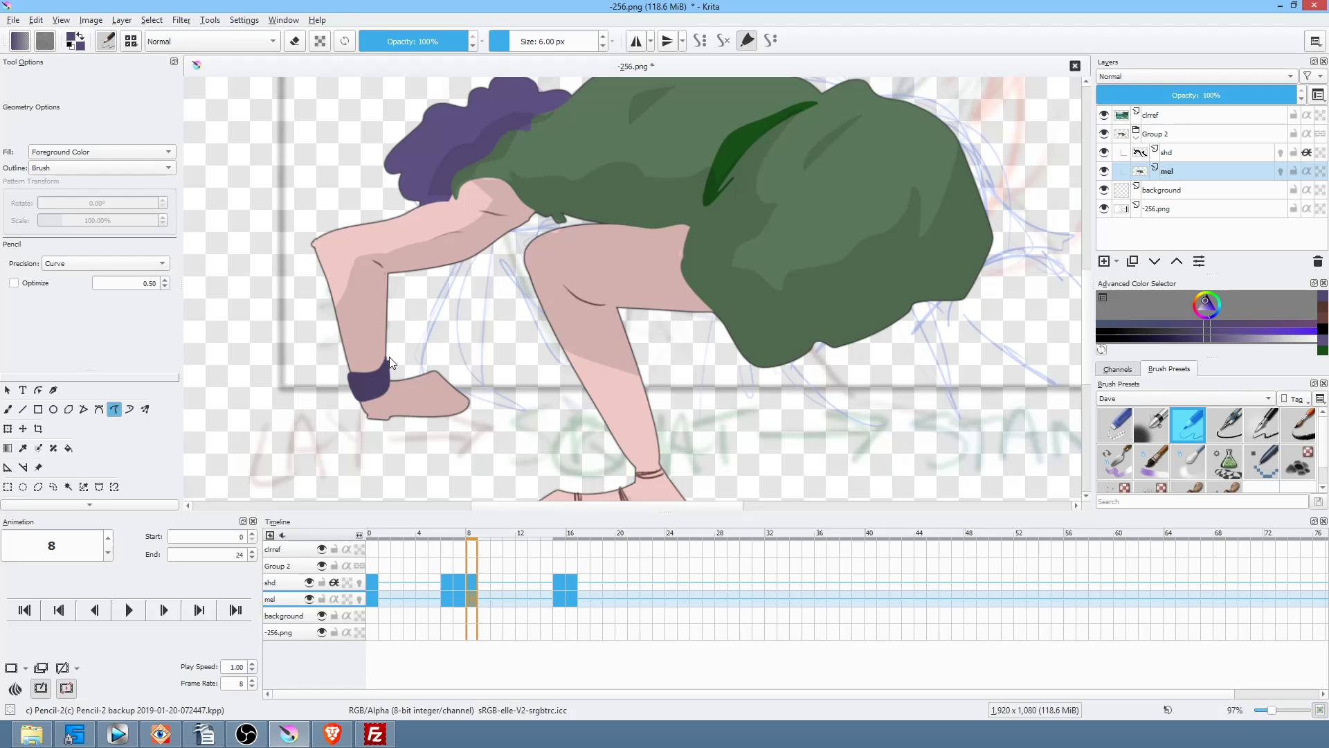
Step: Draw a matching purple wristband on frame 7, checking against earlier frames
key("Left")
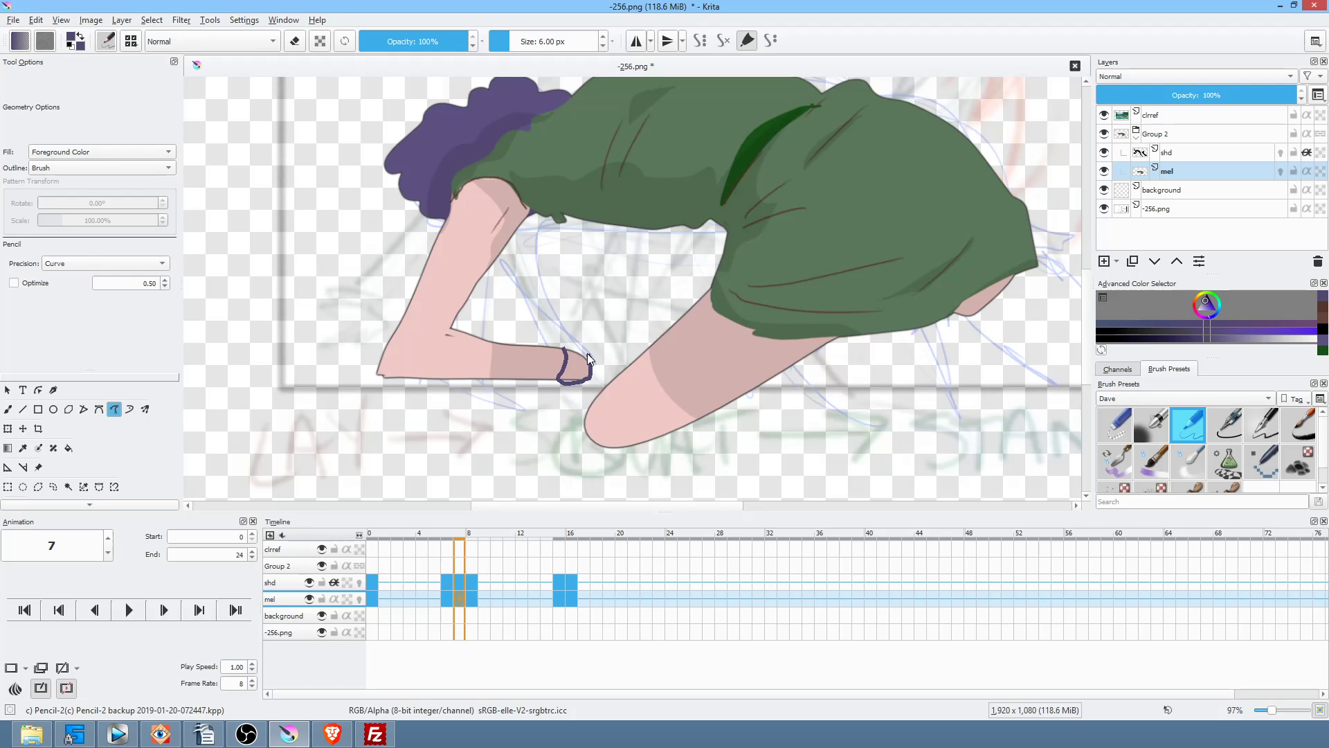
key("Left")
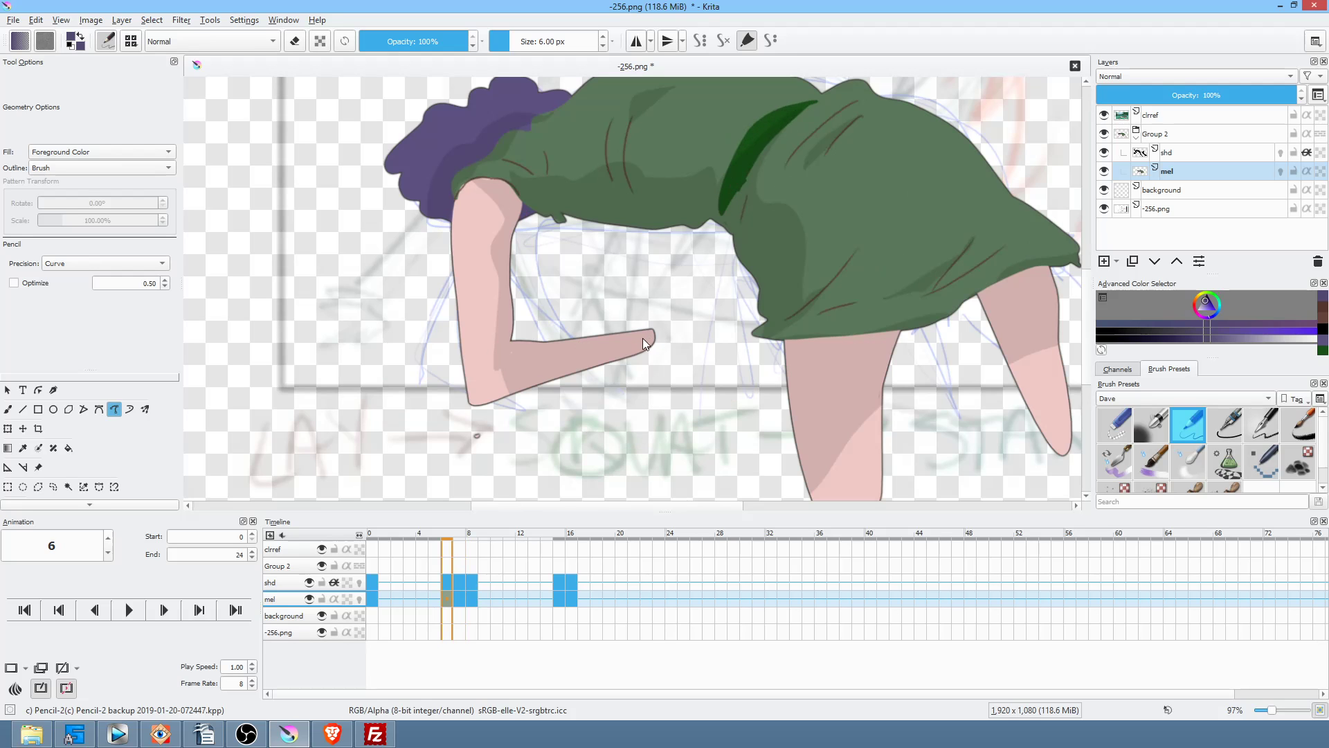
key("Left")
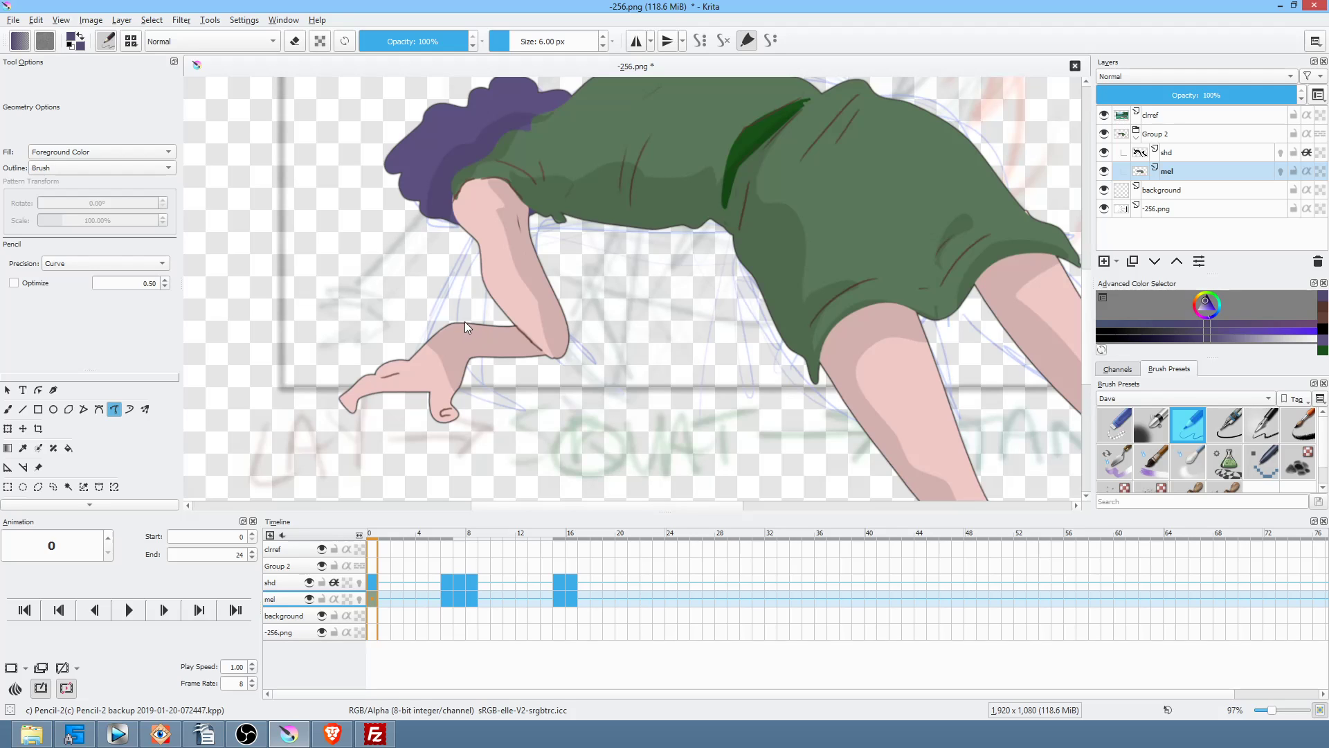
mouse_move(469, 359)
left_mouse_down()
mouse_move(504, 361)
mouse_move(470, 322)
left_mouse_up()
key("Right")
key("Right")
key("Right")
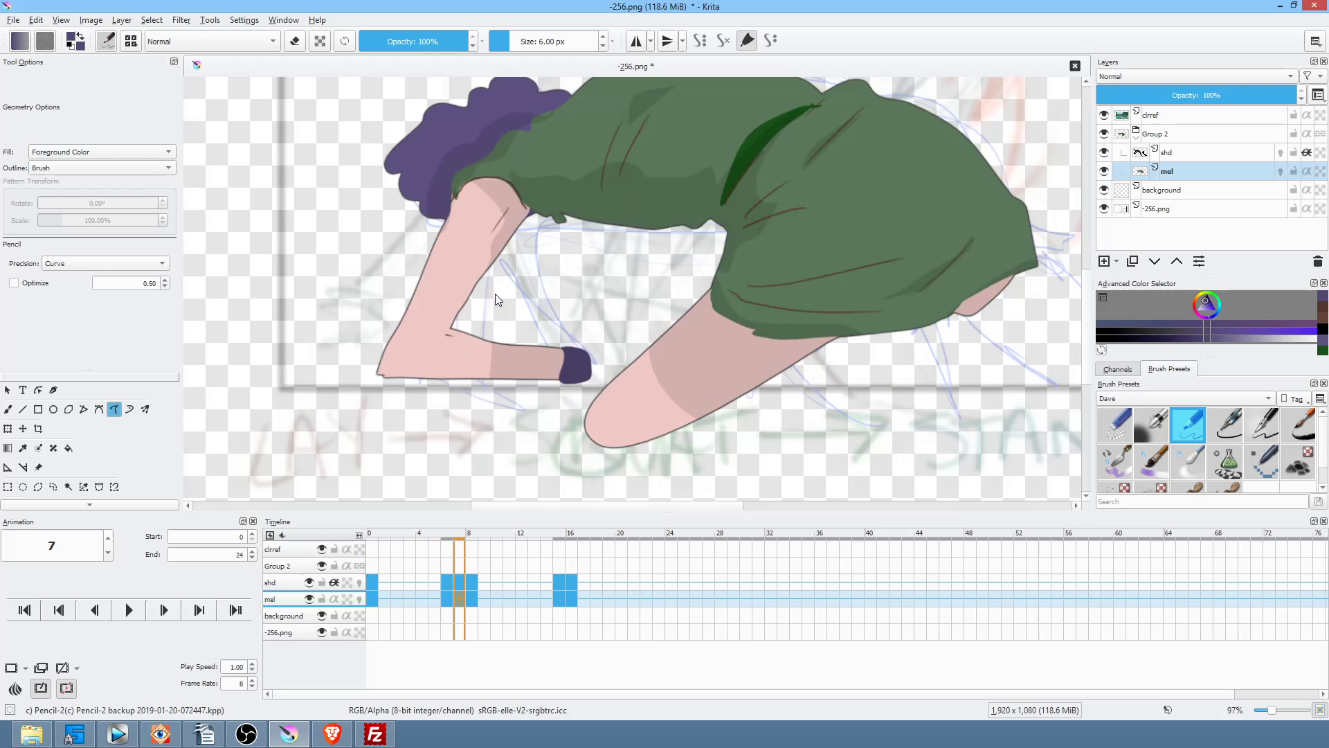
Step: On frame 15, erase along the arm edges, draw the purple wristband and set Precision to Raw
key("period")
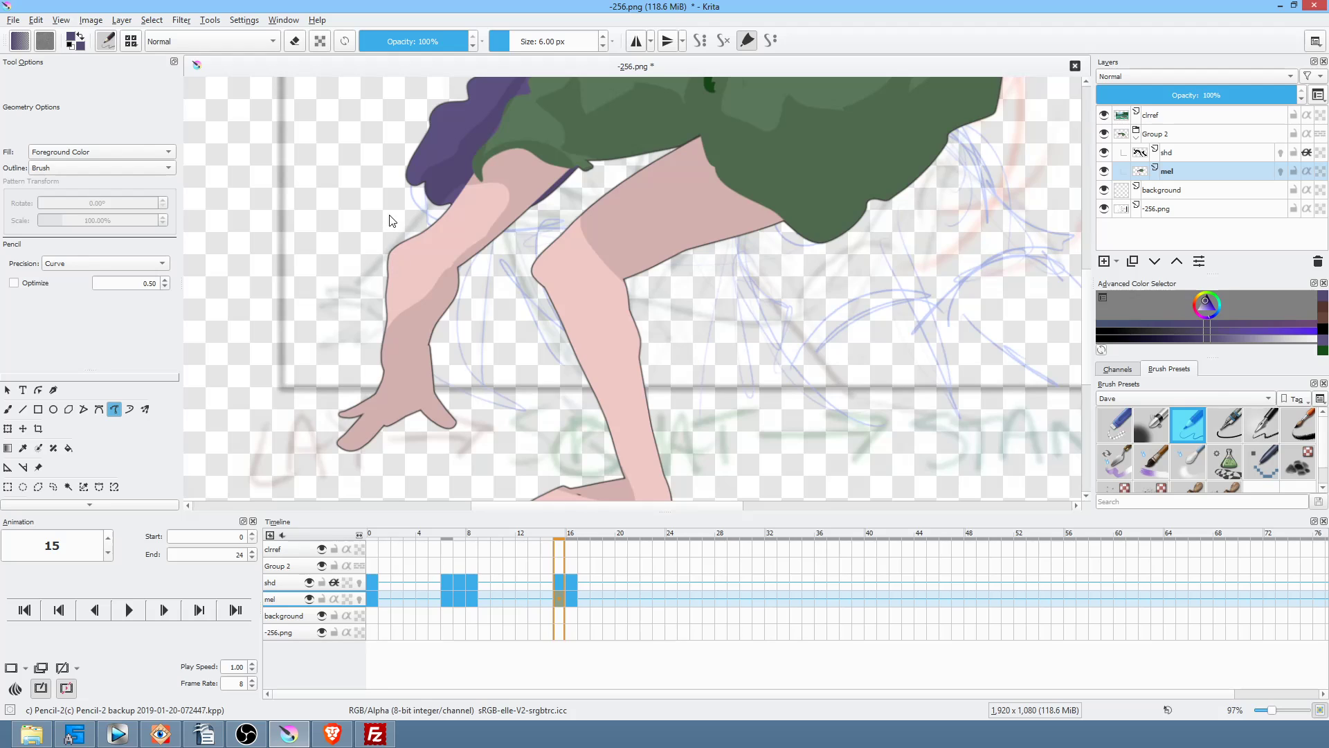
key("e")
left_click_drag(387, 381, 388, 382)
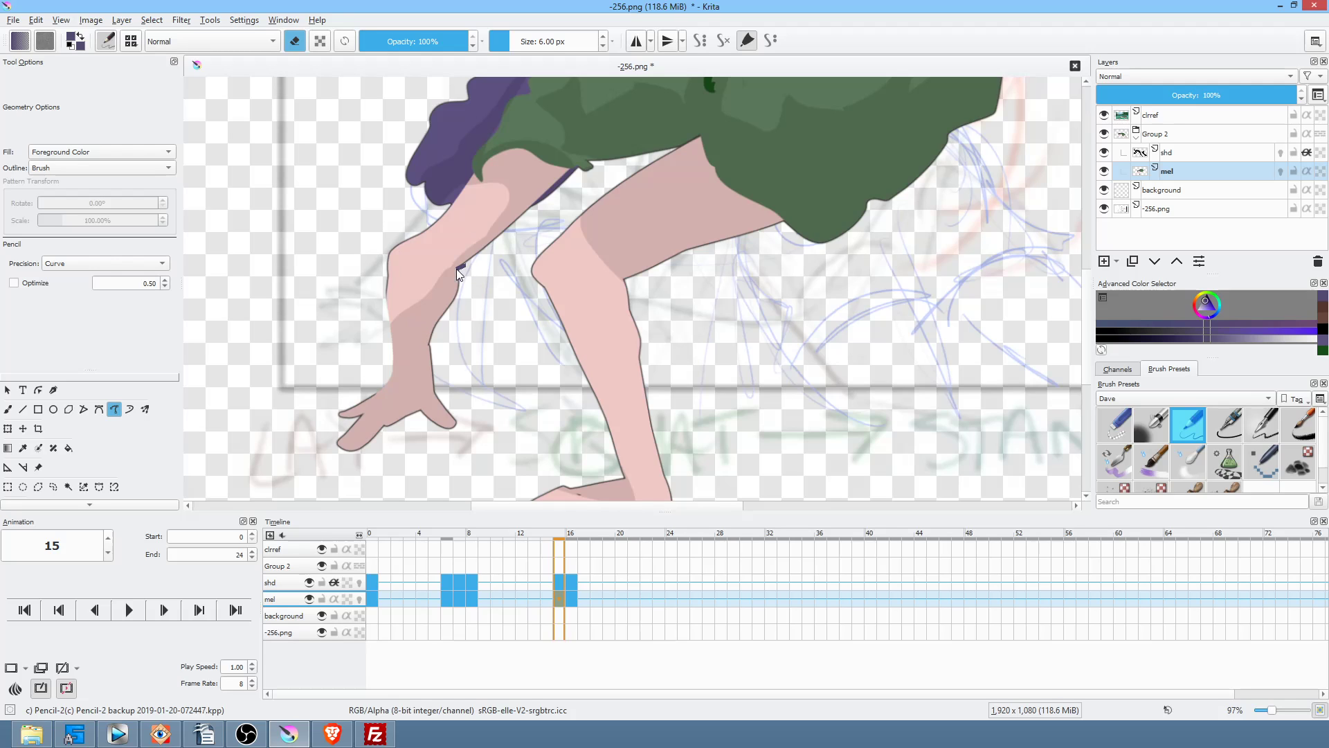
left_click_drag(435, 316, 437, 320)
key("e")
mouse_move(434, 362)
left_mouse_down()
mouse_move(433, 339)
mouse_move(396, 342)
left_mouse_up()
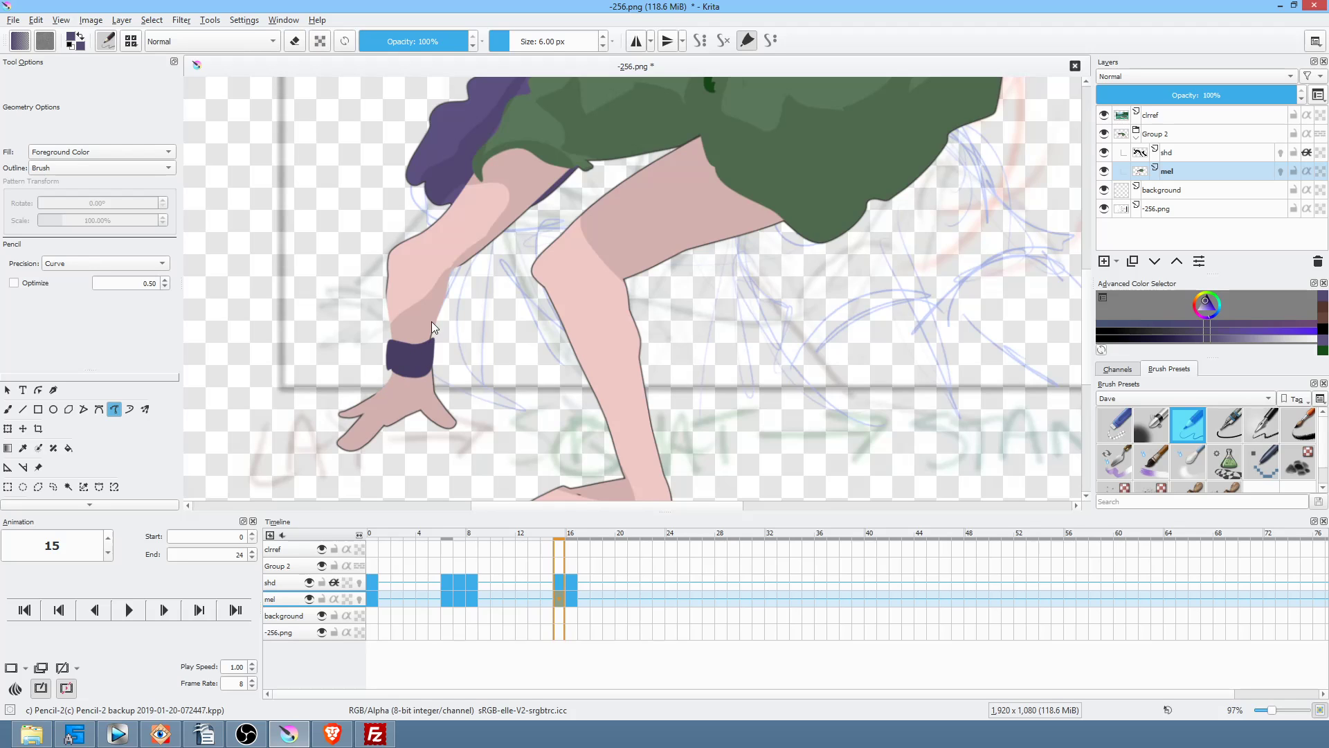
left_click(93, 263)
left_click(93, 251)
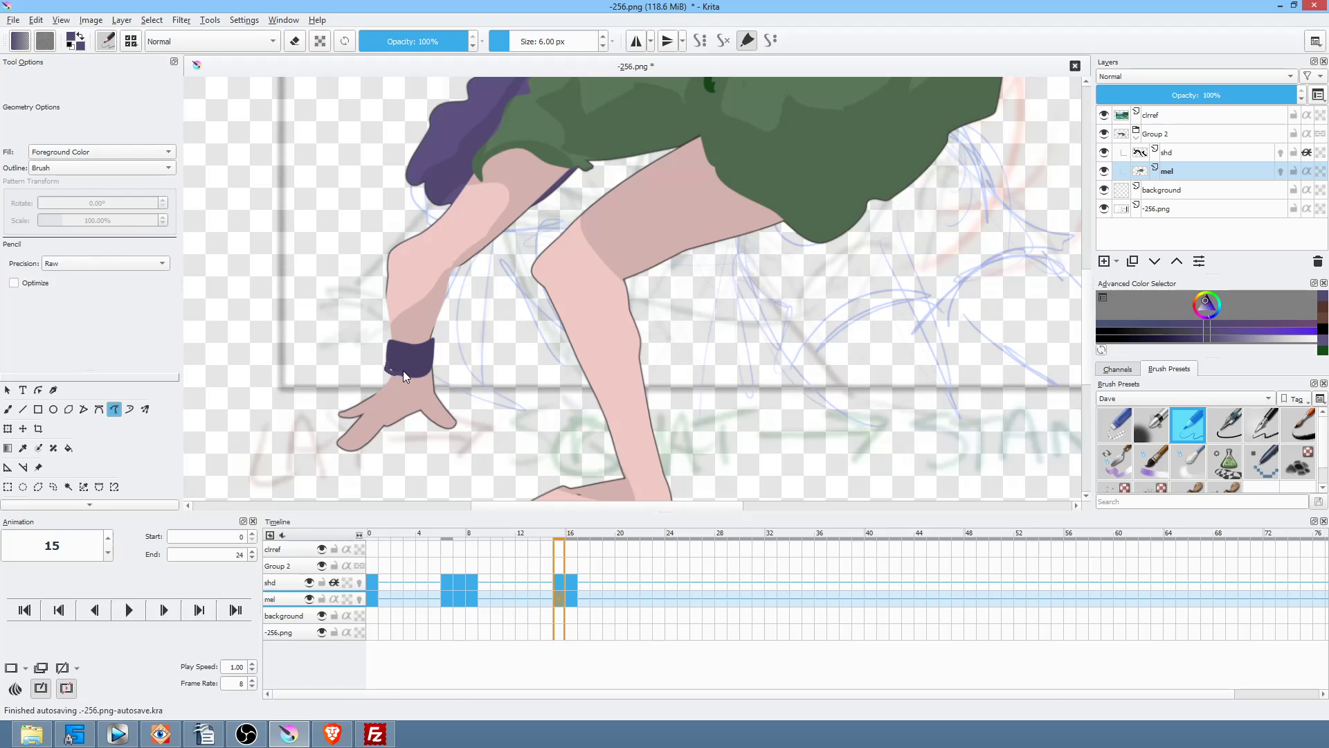
Step: Draw a filled purple wristband on frame 16 and compare it with frame 15
key("Right")
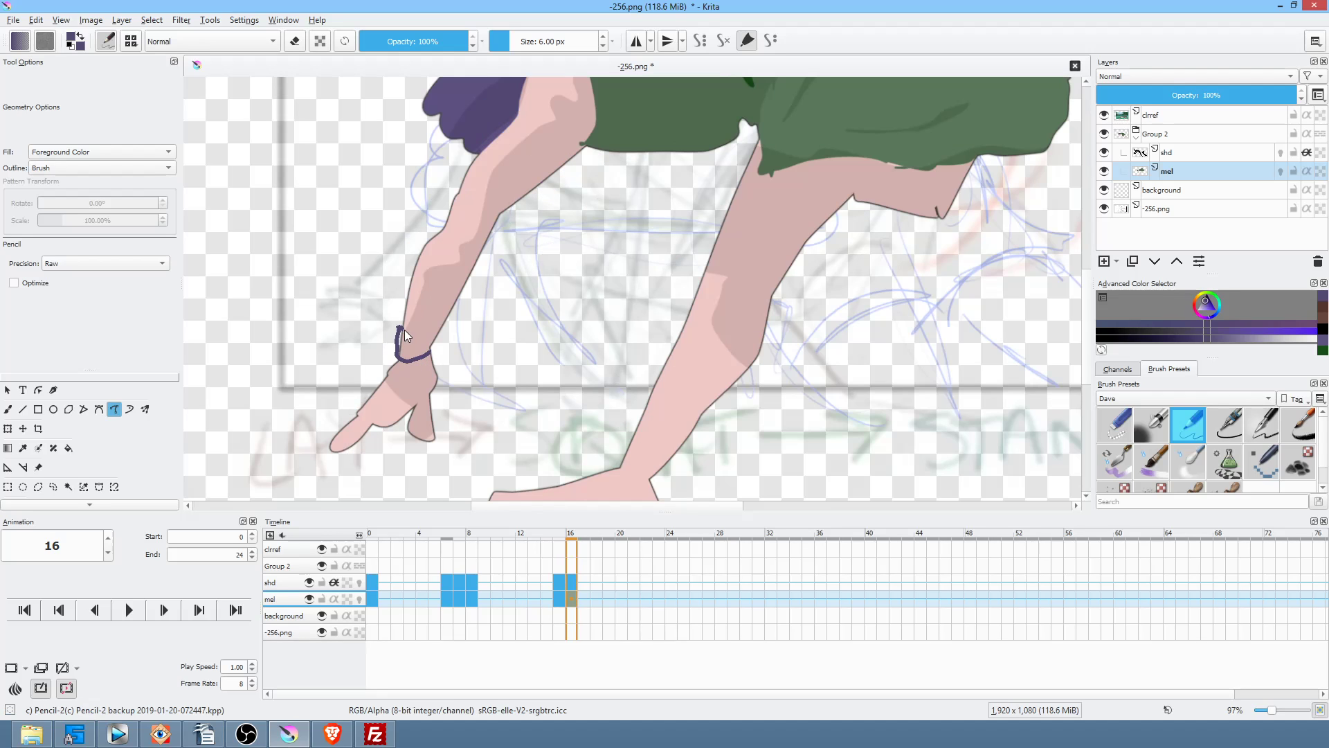
left_click_drag(445, 333, 438, 337)
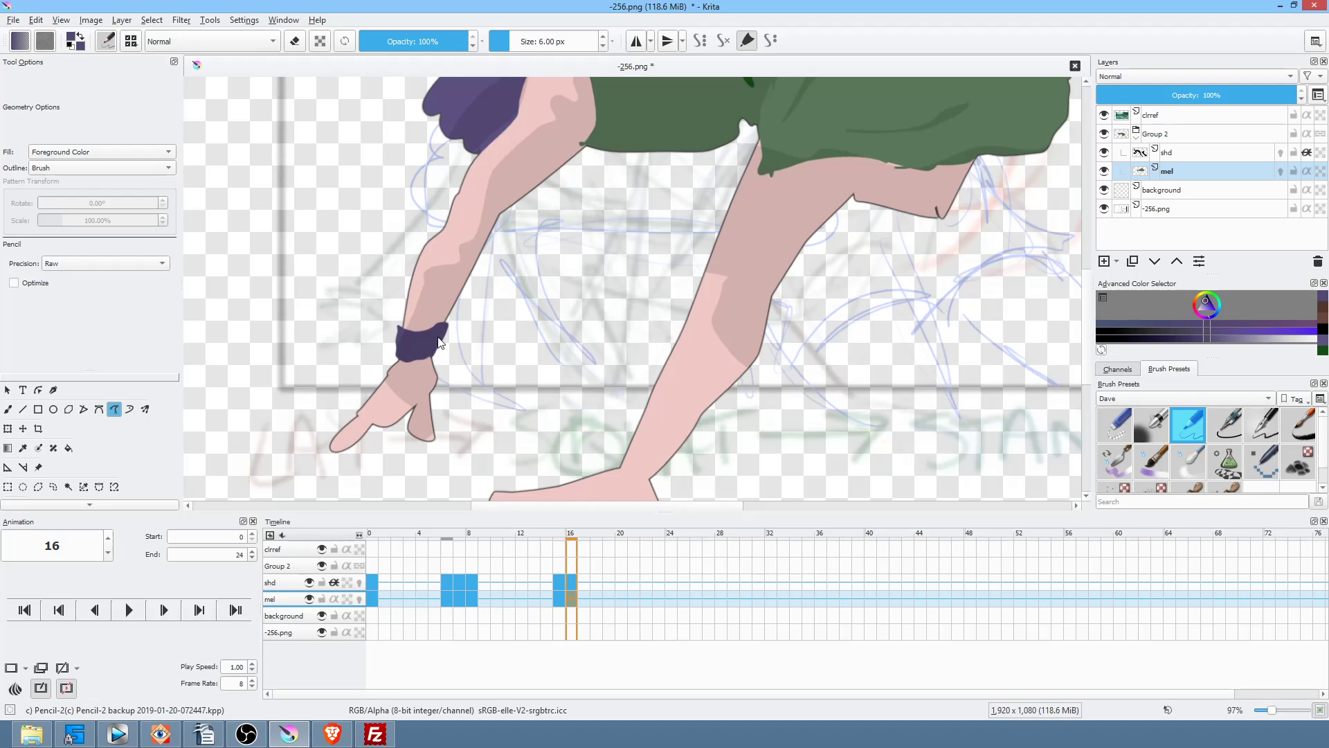
key("Left")
key("Left")
key("Right")
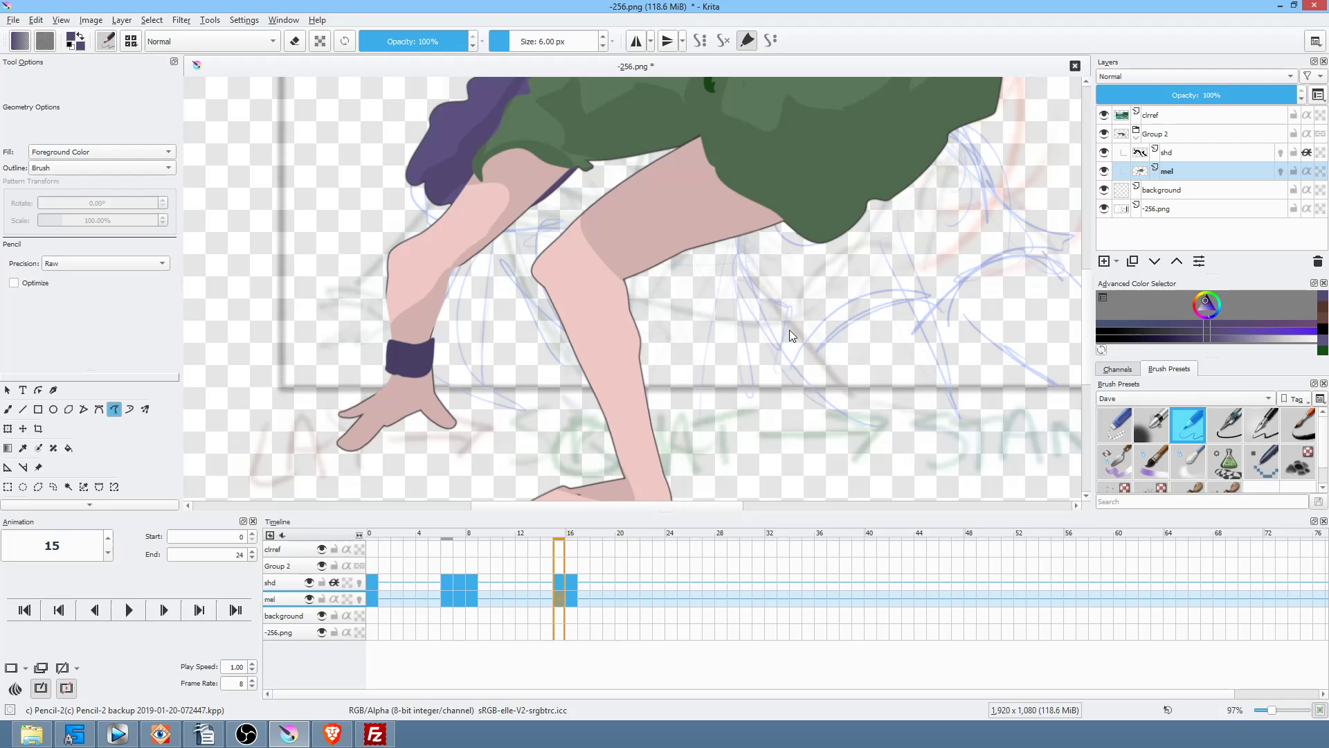
right_click(789, 319)
Step: Pick a dark brown and draw a short crease line at the knee with the freehand brush
left_click(754, 312)
left_click(796, 331)
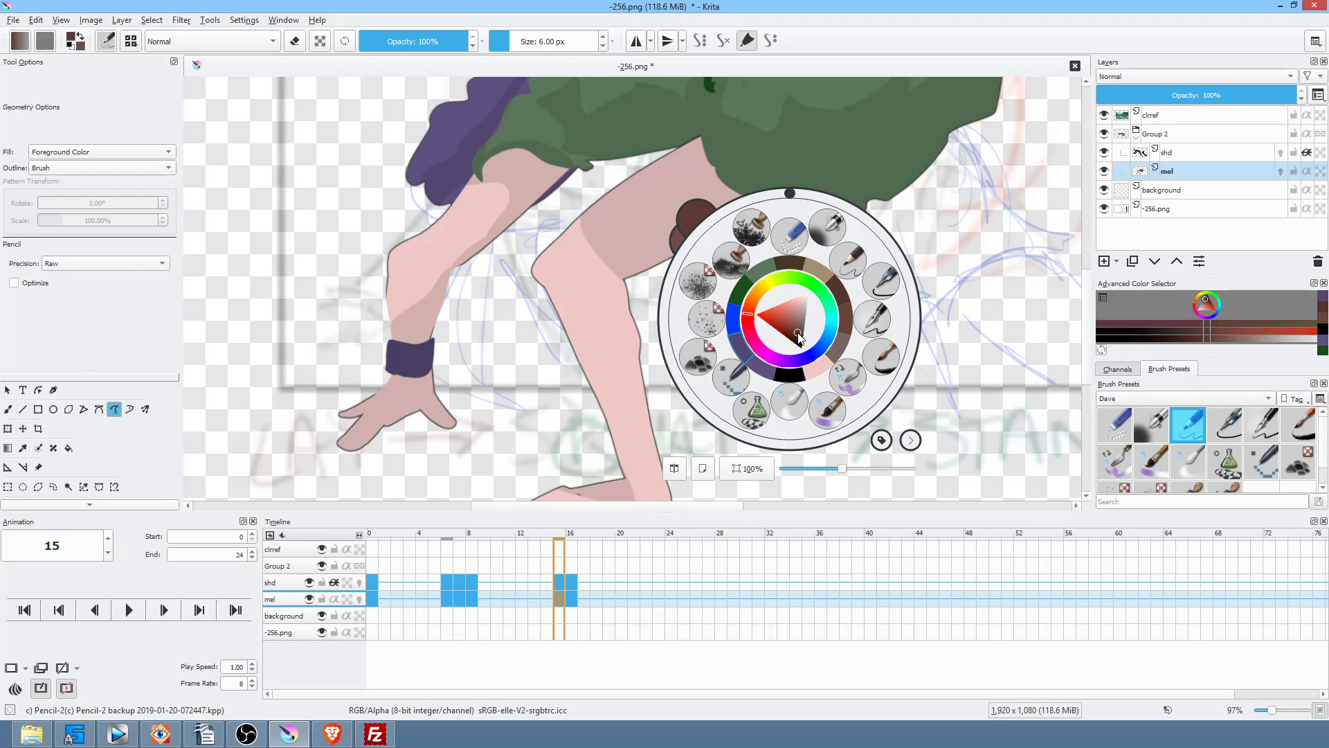
key("b")
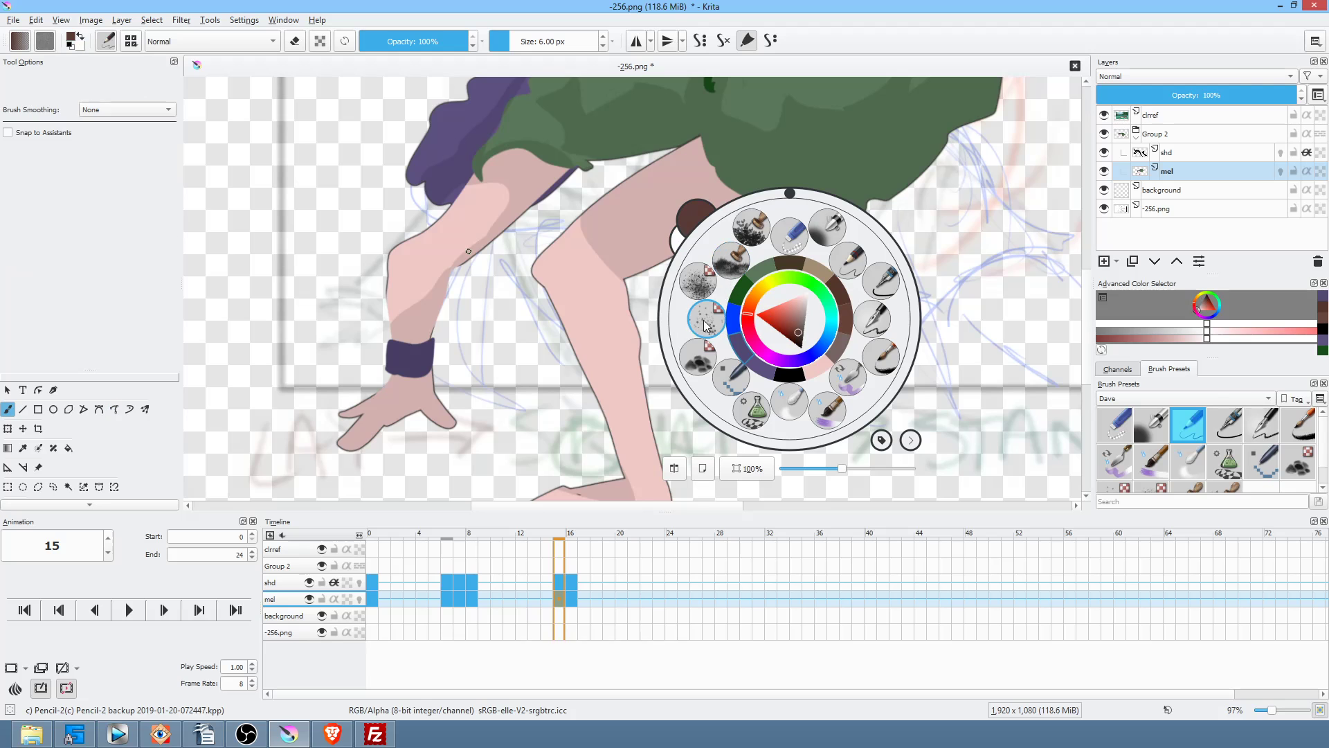
left_click(620, 276)
left_click_drag(624, 280, 588, 280)
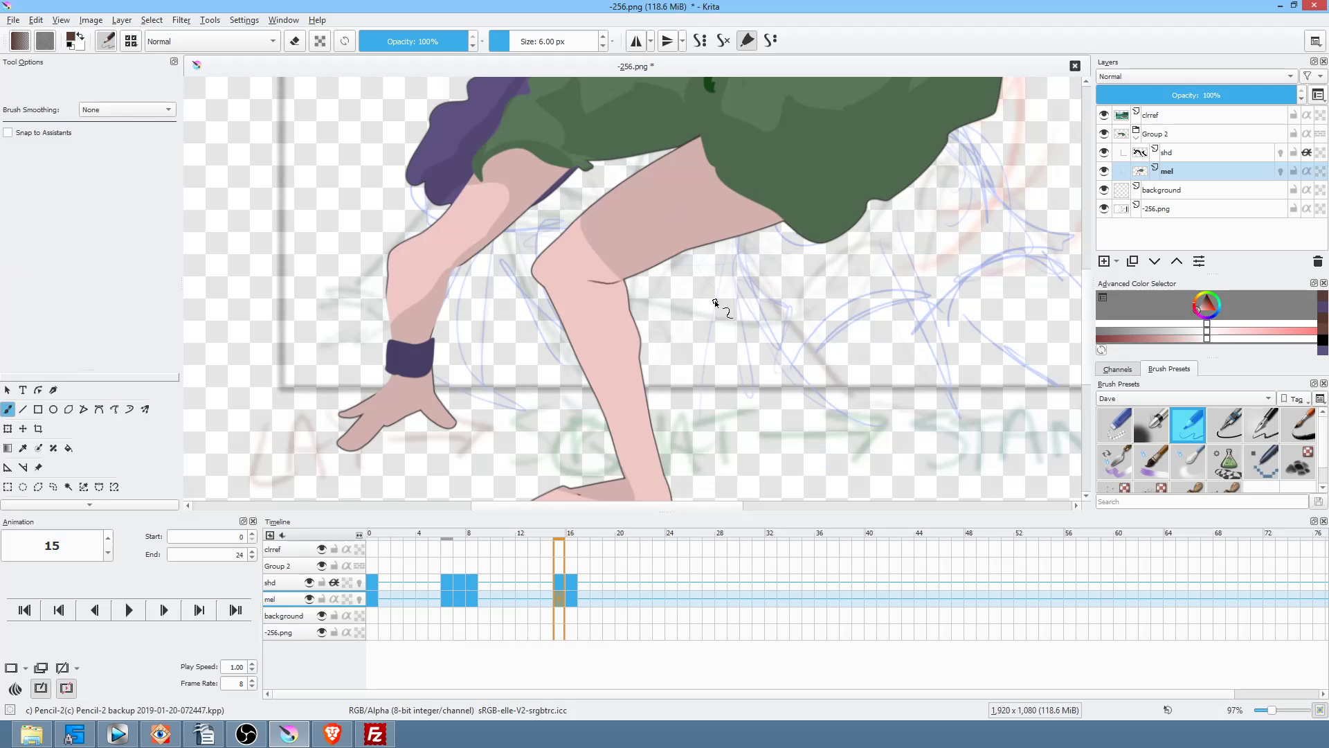
Step: On frame 16, draw dark lines on the calf and around the ankle straps
left_click_drag(732, 422, 789, 325)
key("Left")
key("Left")
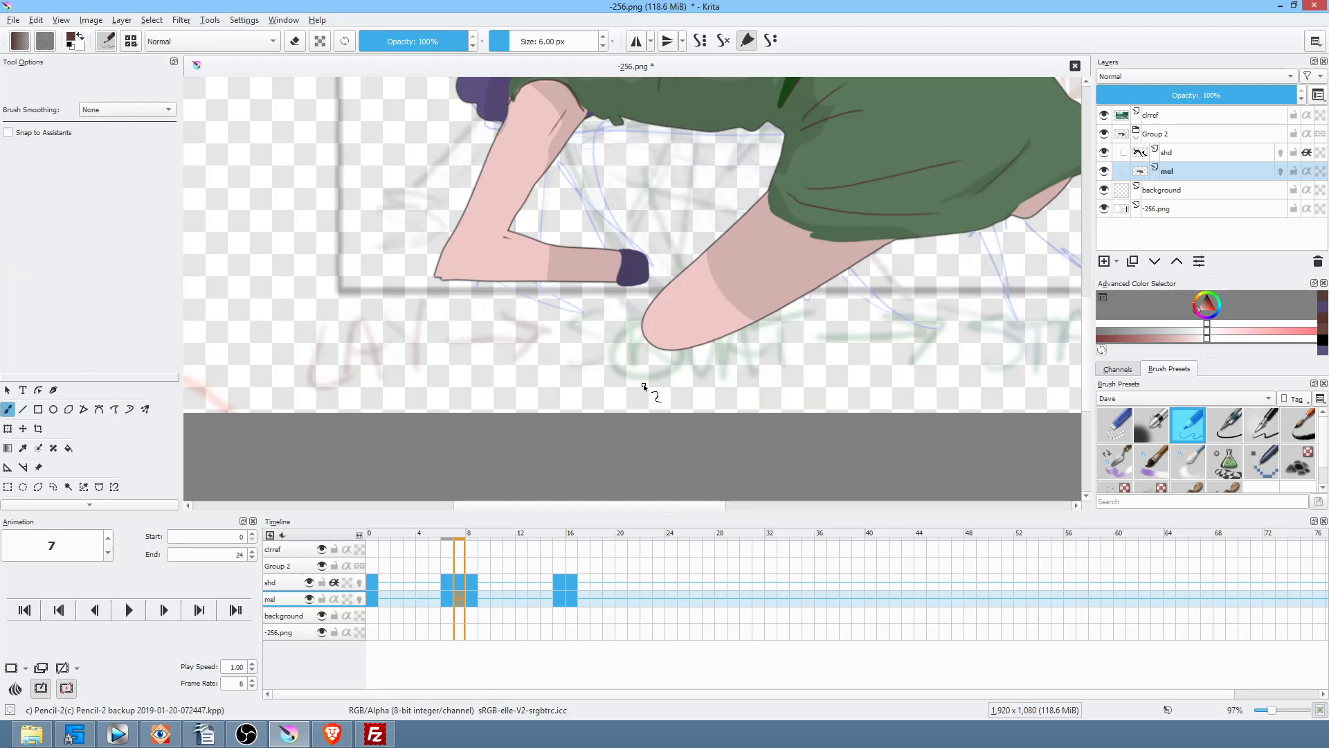
key("Right")
key("Right")
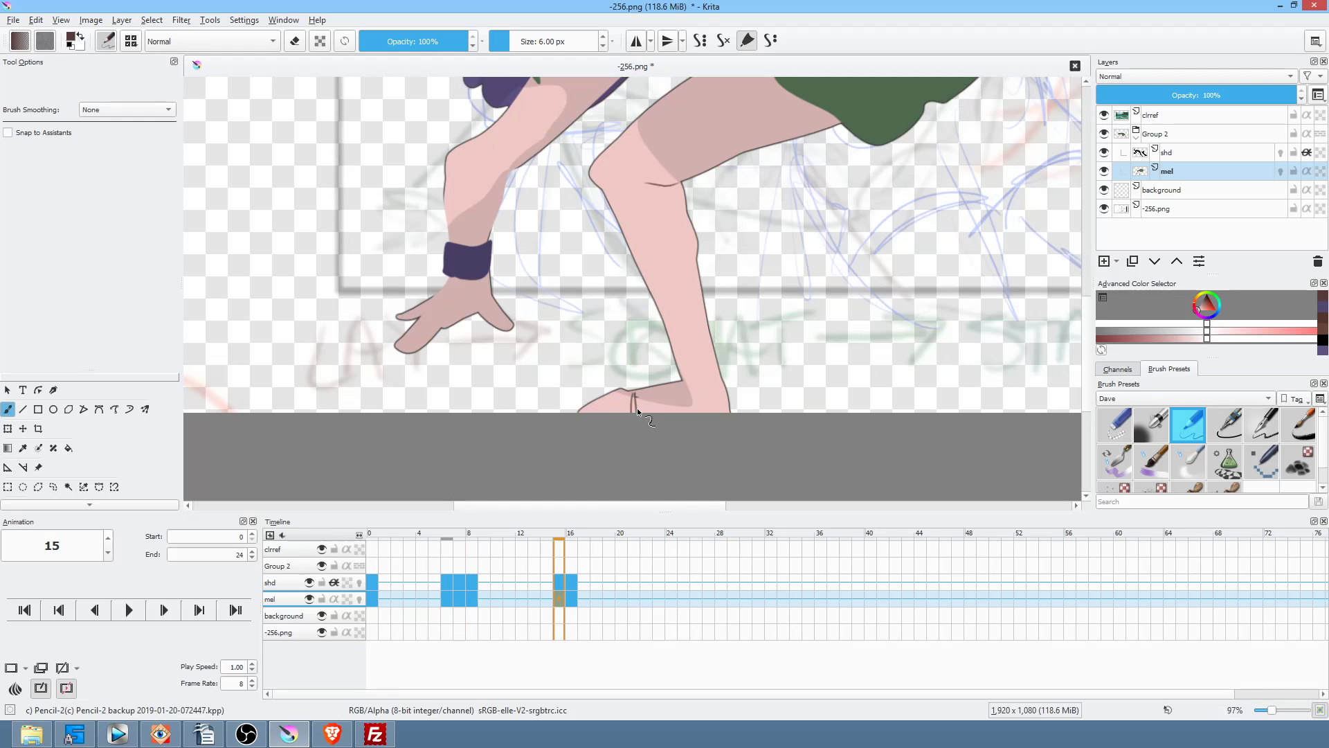
key("Right")
left_click_drag(587, 392, 597, 413)
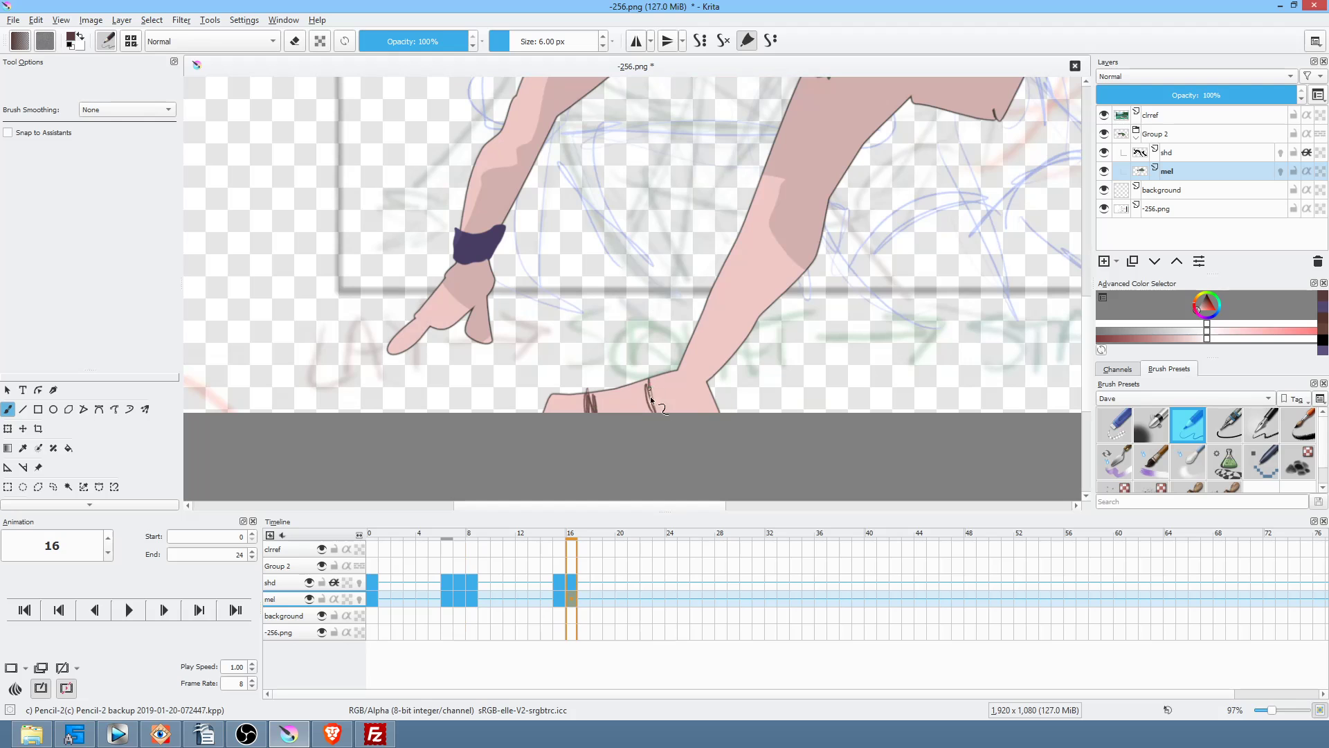
left_click_drag(650, 380, 656, 413)
mouse_move(683, 396)
left_mouse_down()
mouse_move(679, 385)
mouse_move(682, 411)
left_mouse_up()
Step: Compare against keyframe 8, then draw a crease line on the hand on frame 15
key("Left")
key("Right")
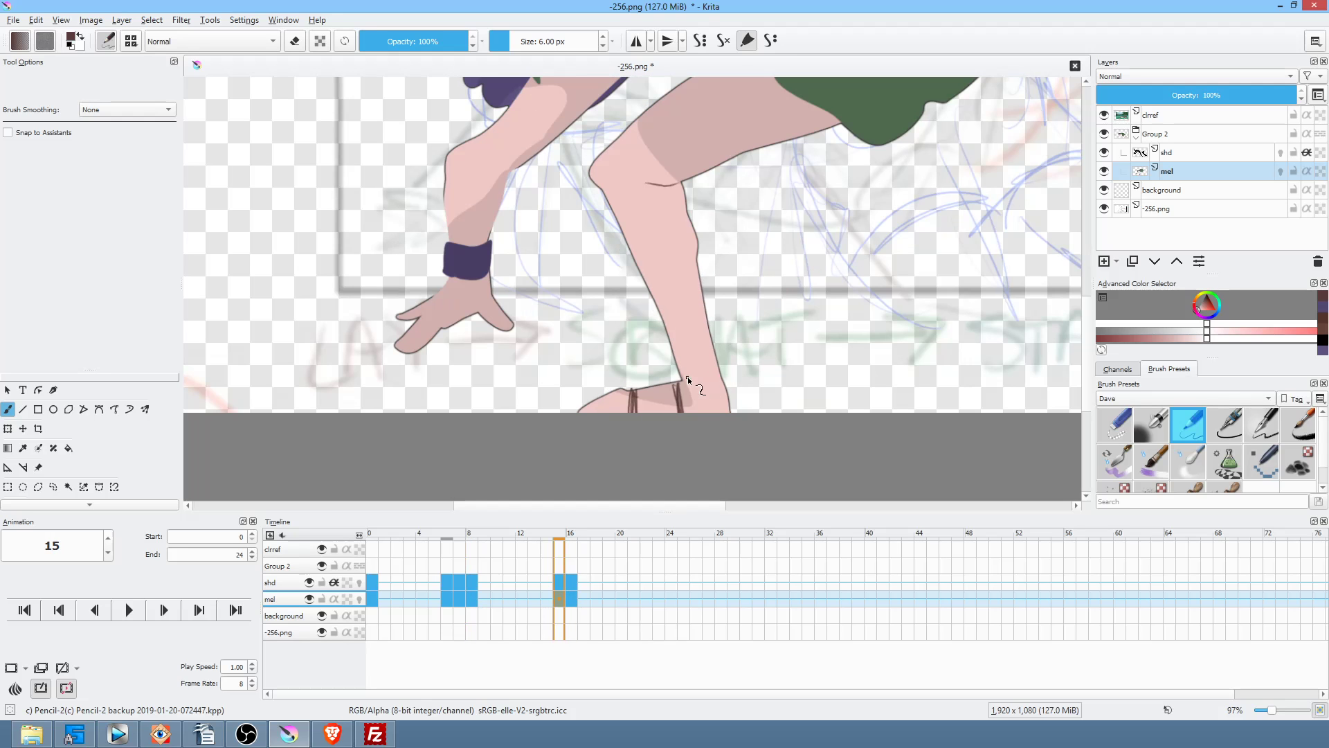
key("Right")
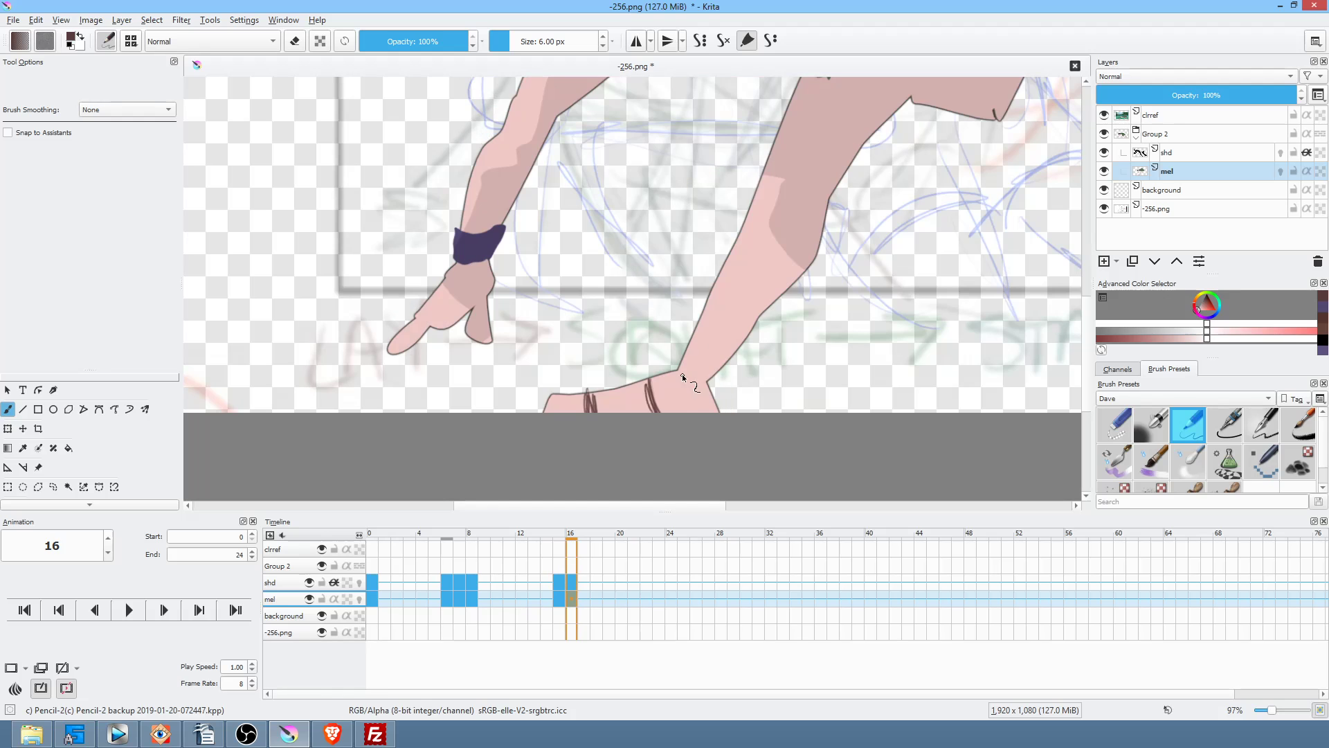
key("Left")
key("Left")
key("Left")
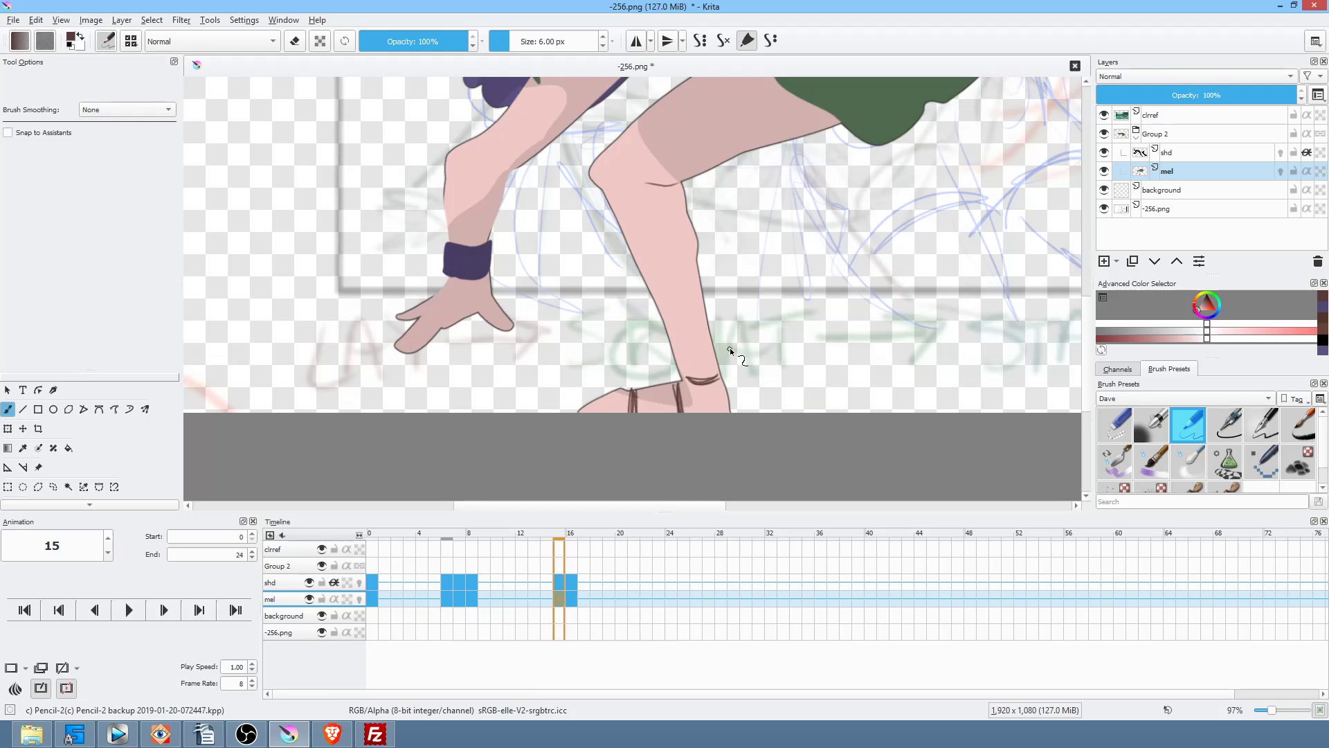
key("Right")
key("Right")
key("Right")
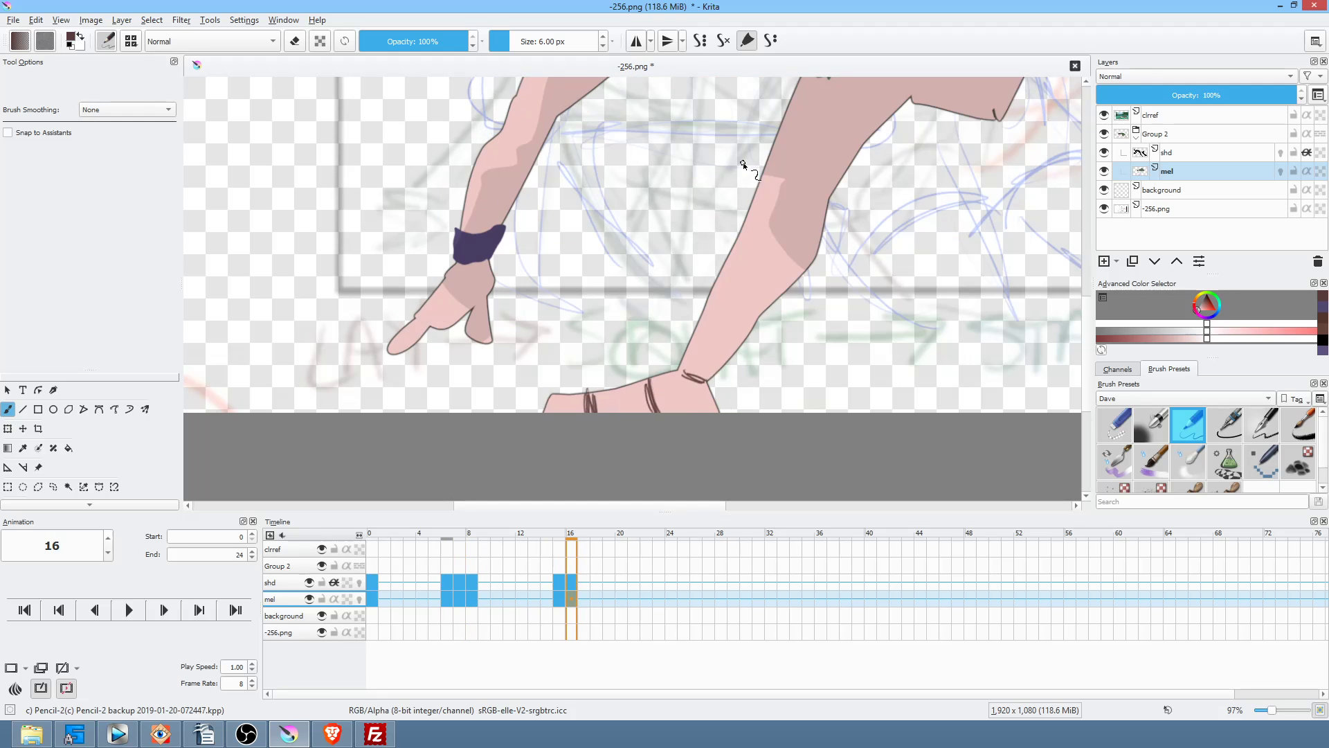
left_click_drag(823, 210, 751, 331)
mouse_move(839, 306)
left_mouse_down()
mouse_move(870, 356)
mouse_move(894, 346)
left_mouse_up()
left_click_drag(620, 308, 691, 333)
key("Left")
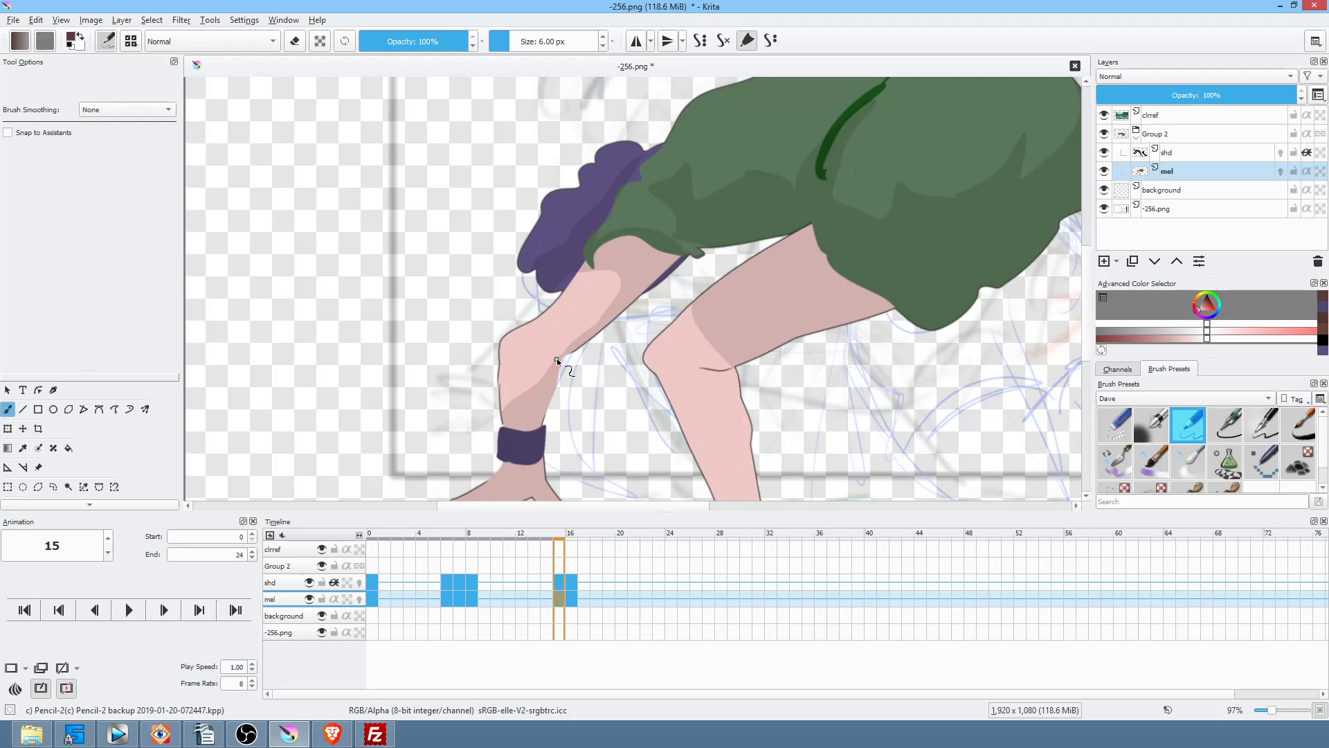
left_click_drag(547, 410, 668, 317)
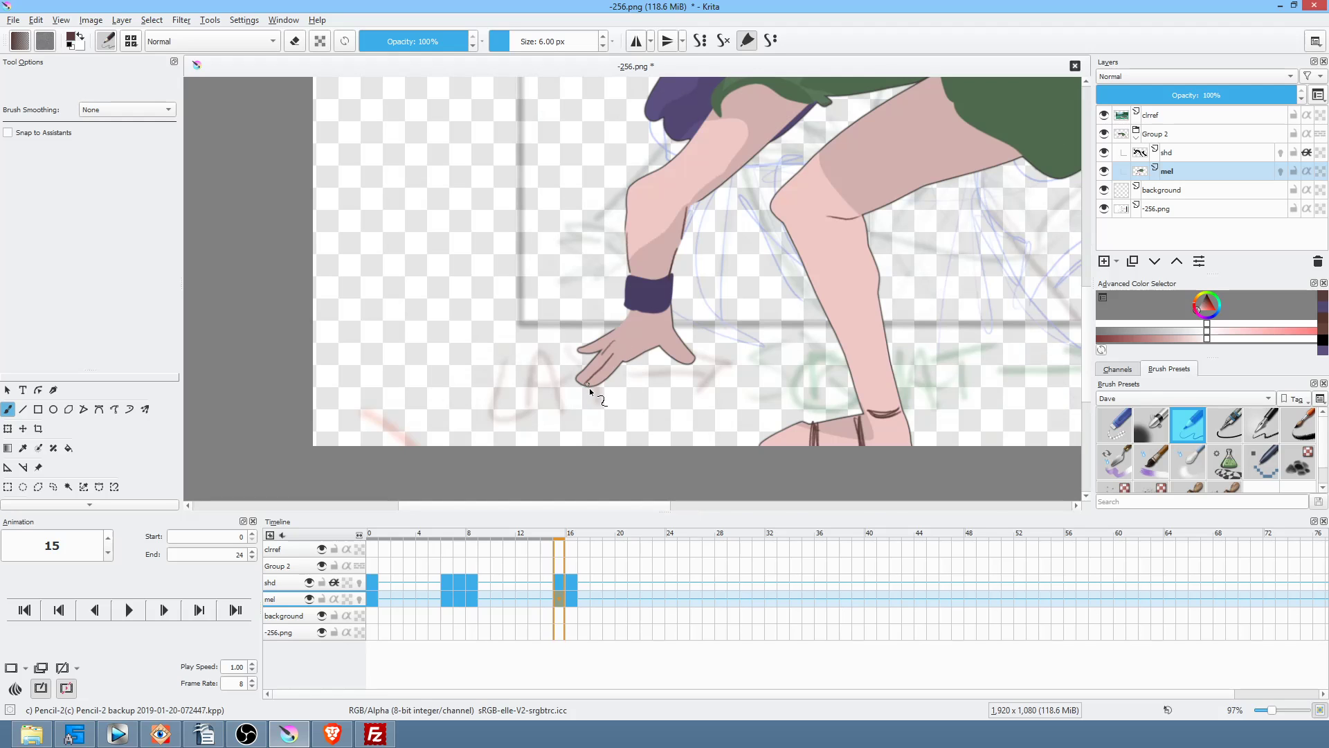
left_click_drag(644, 350, 657, 321)
Step: Shade the hand on frame 16 with darker pink, flipping frames to compare
key("Left")
key("Right")
key("Left")
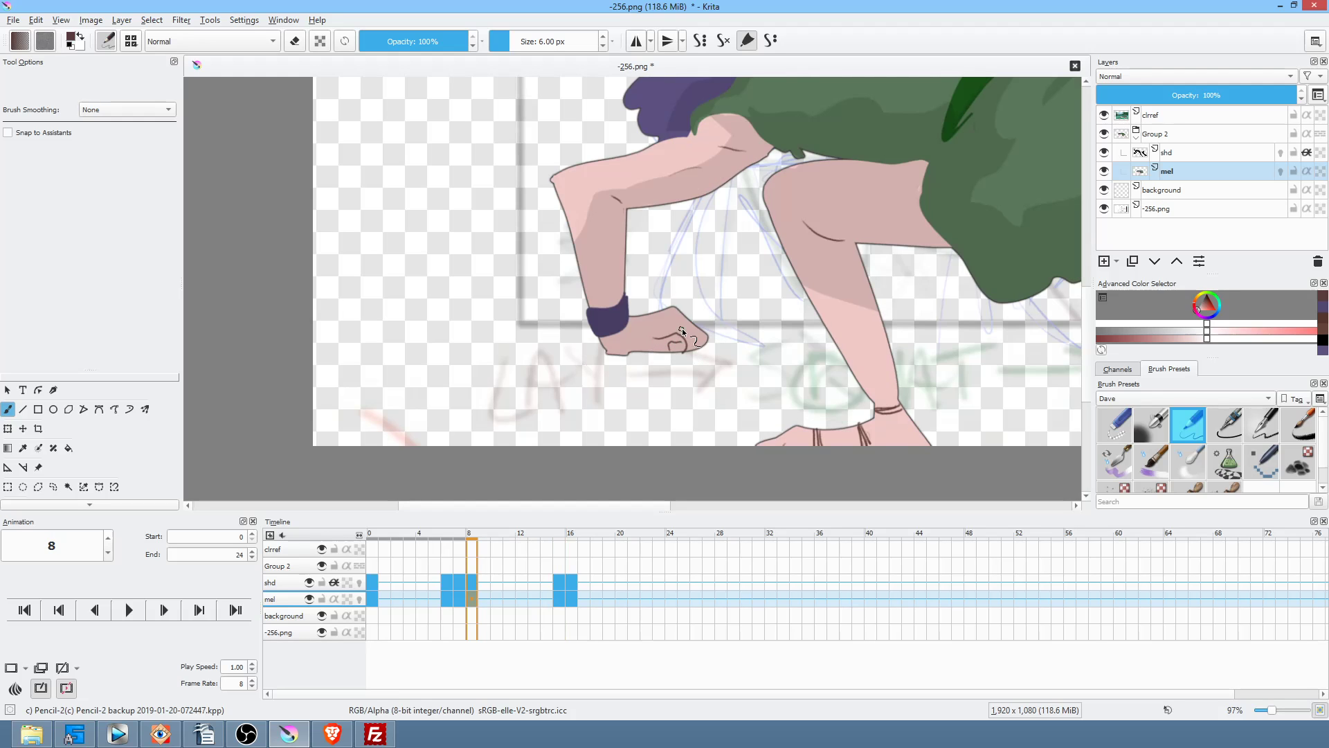
key("Right")
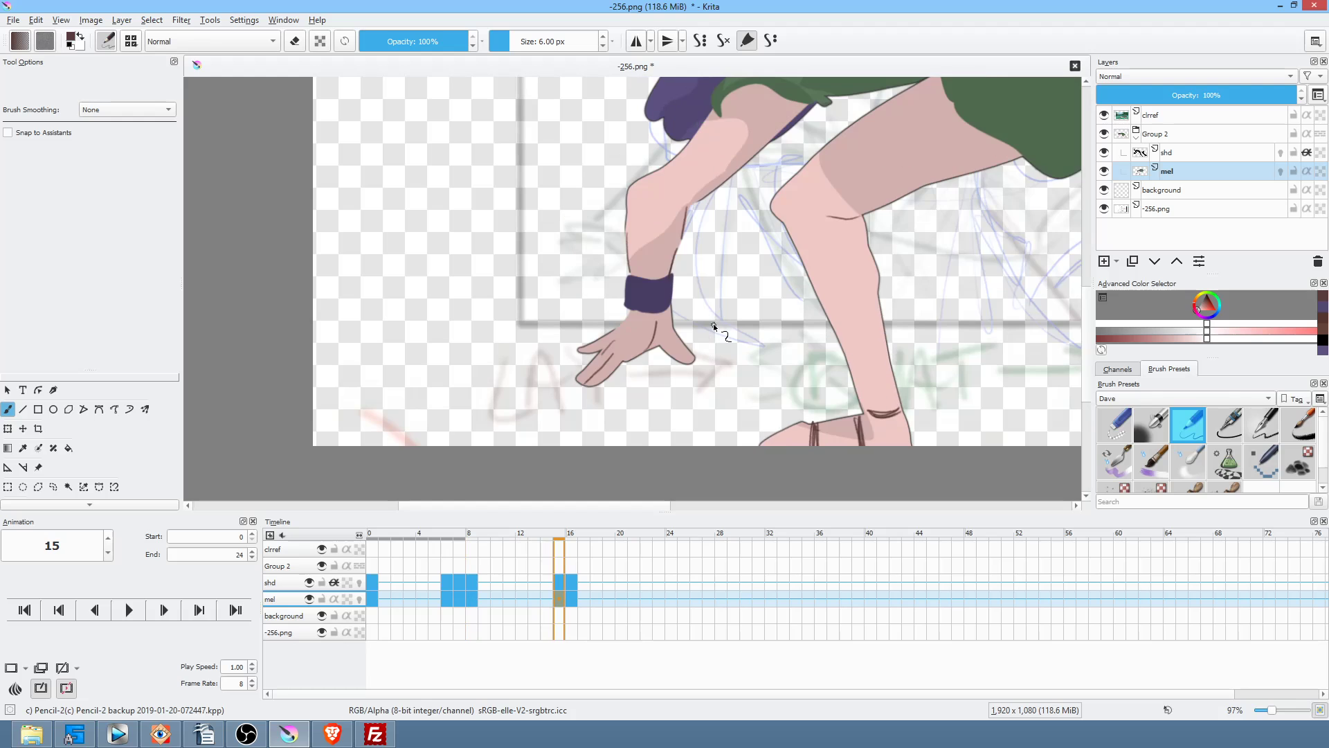
key("Right")
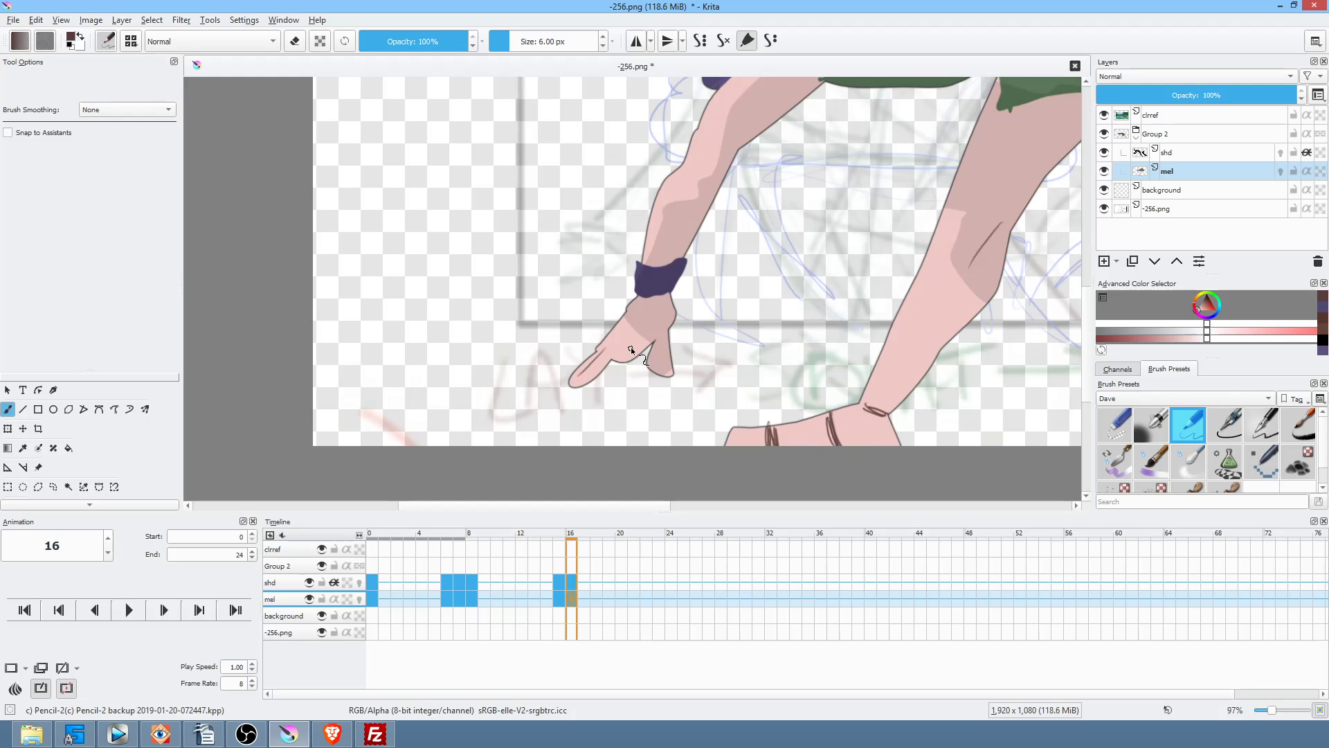
left_click_drag(629, 347, 659, 309)
key("Left")
key("Left")
key("Left")
key("Left")
key("Left")
key("Left")
key("Left")
key("Left")
key("Left")
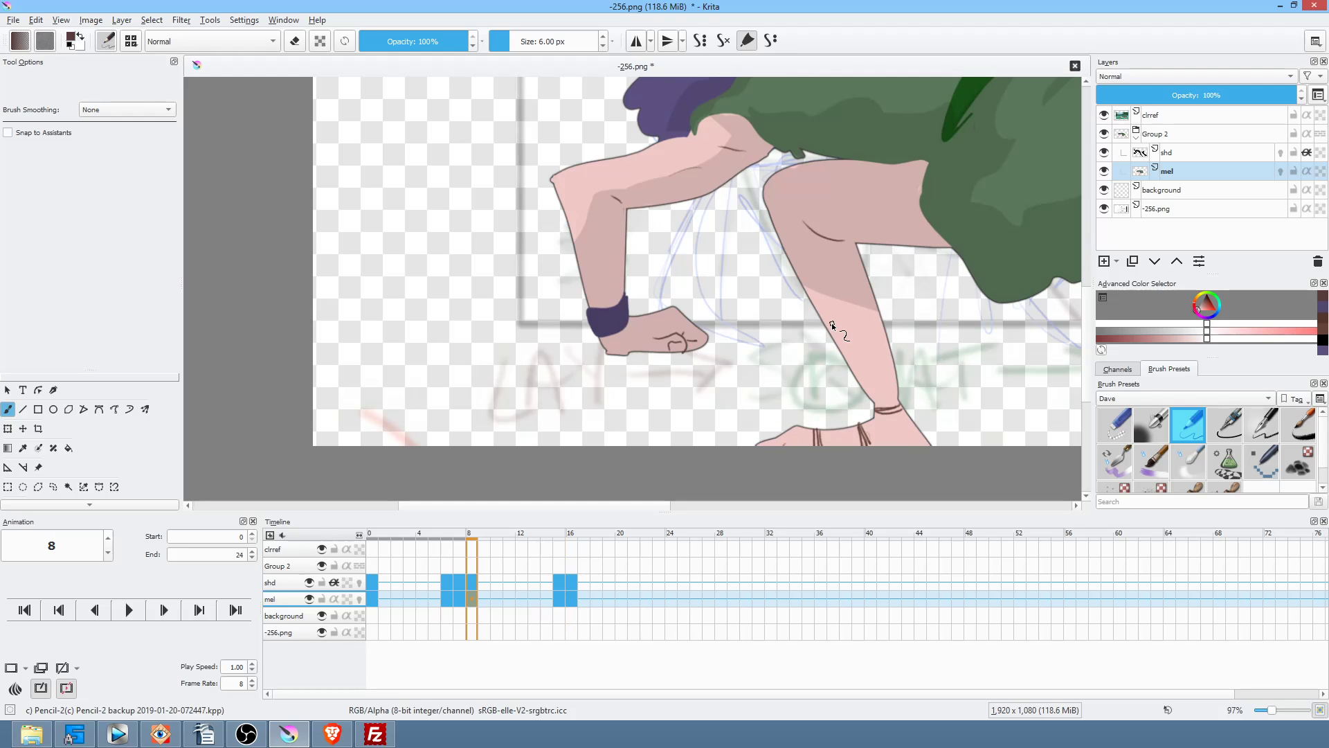
key("Left")
key("Left")
key("Left")
key("Left")
key("Left")
key("Left")
key("Left")
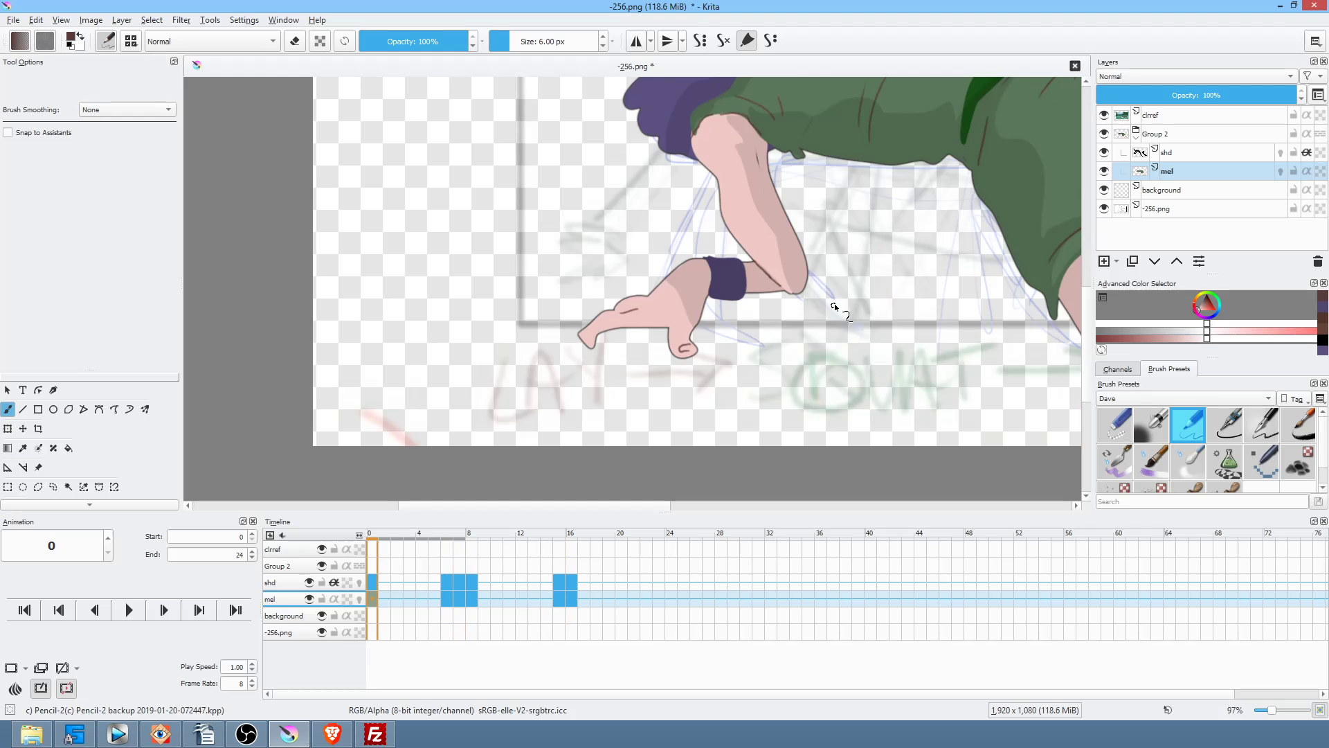
key("Right")
key("Right")
key("Right")
key("Right")
key("Right")
key("Right")
key("Right")
key("Right")
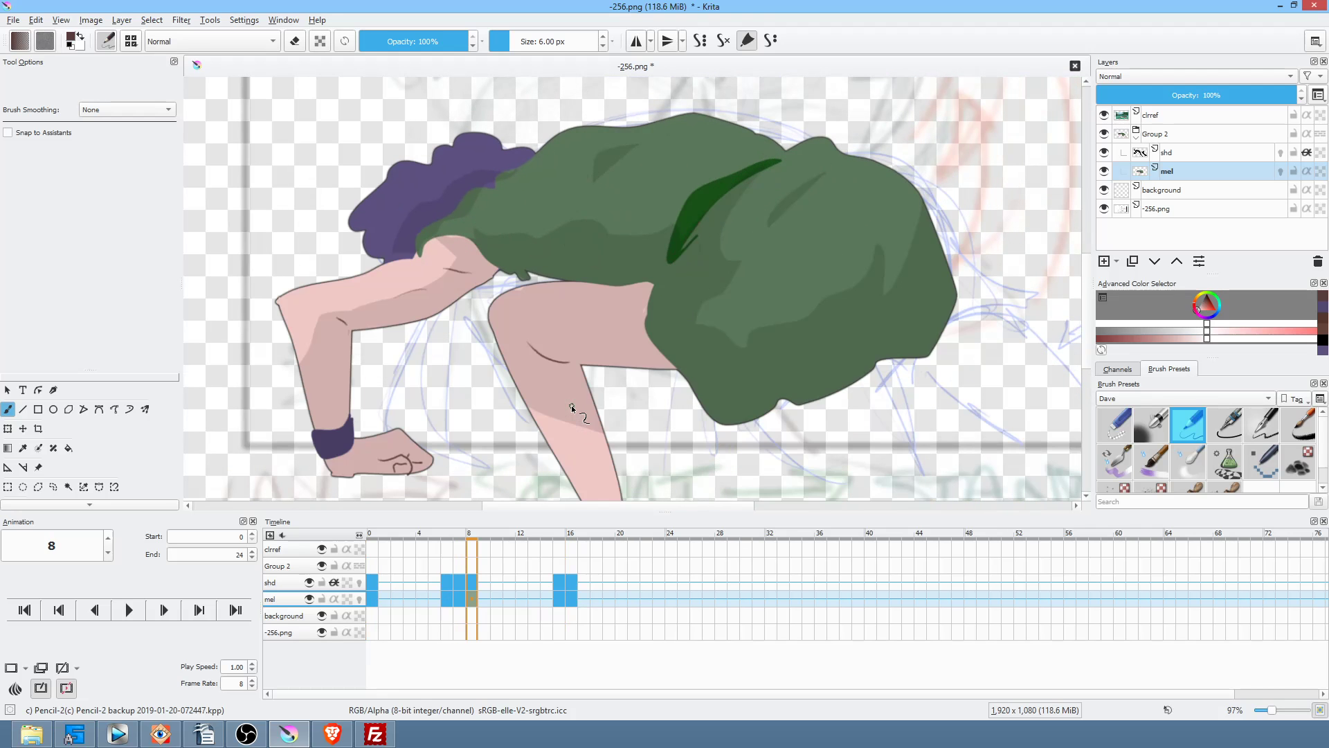
left_click_drag(851, 318, 866, 363)
key("Right")
key("Right")
key("Right")
key("Right")
key("Right")
key("Right")
key("Right")
key("Right")
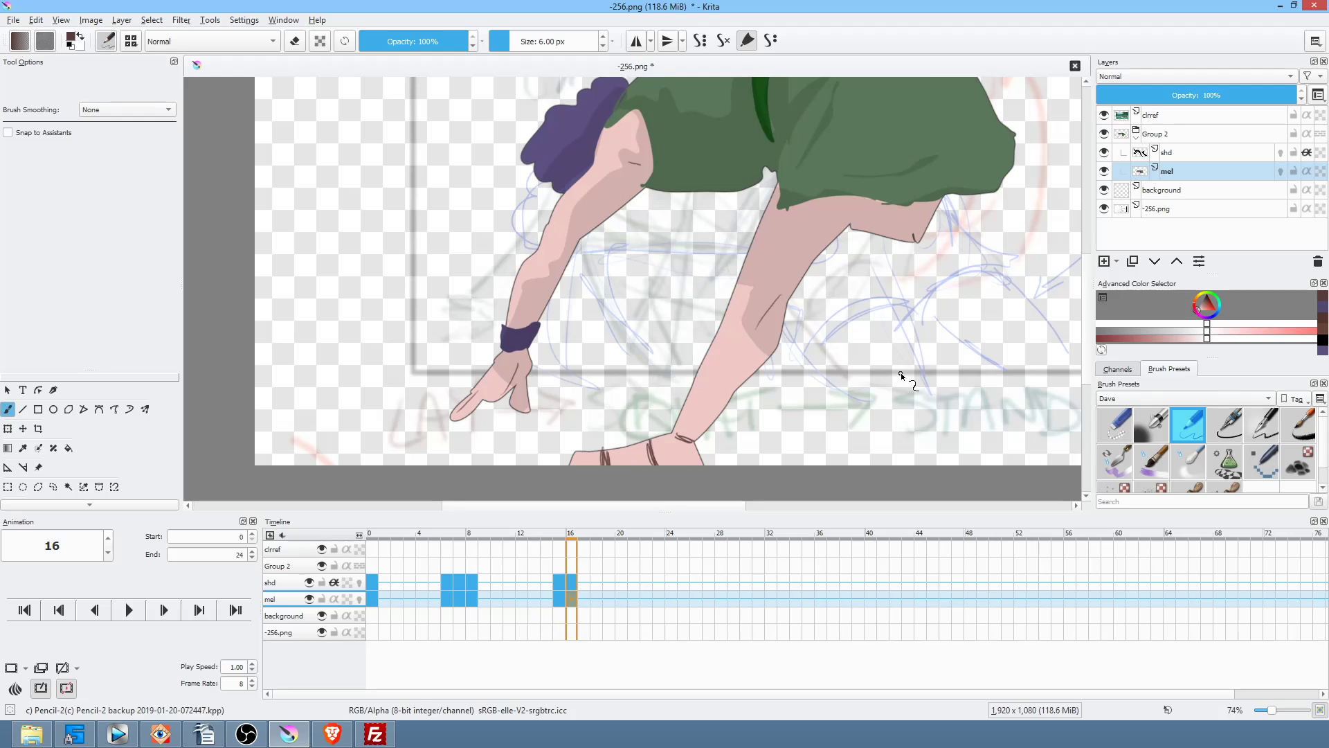
Step: Flip between frames 6, 7 and 8 to compare the pose
key("Left")
key("Left")
key("Left")
key("Left")
key("Left")
key("Left")
key("Left")
key("Left")
key("Left")
key("Right")
key("Left")
key("Left")
key("Right")
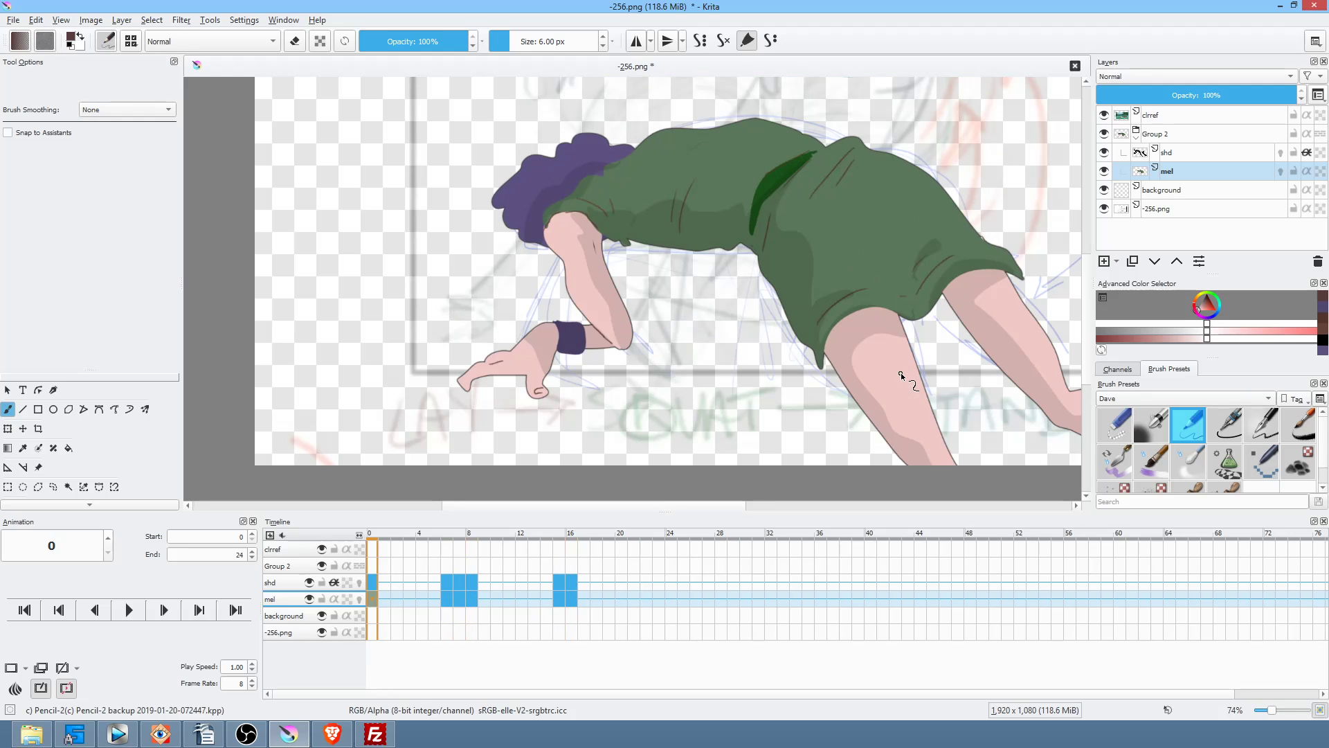
key("Right")
key("Right")
key("Right")
key("Right")
key("Right")
key("Right")
key("Right")
key("Right")
key("Left")
key("Left")
key("Left")
key("Left")
key("Left")
key("Left")
key("Left")
scroll(900, 373, "up", 3)
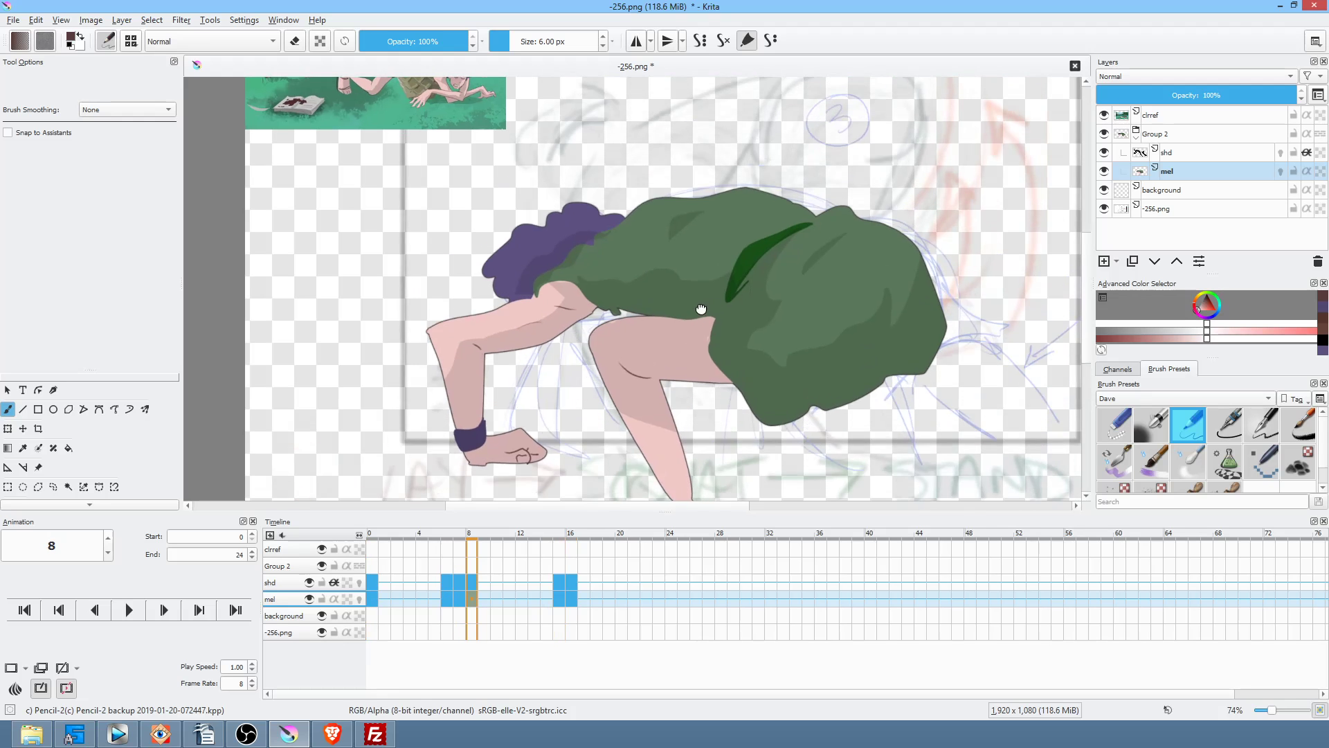
key("Left")
key("Right")
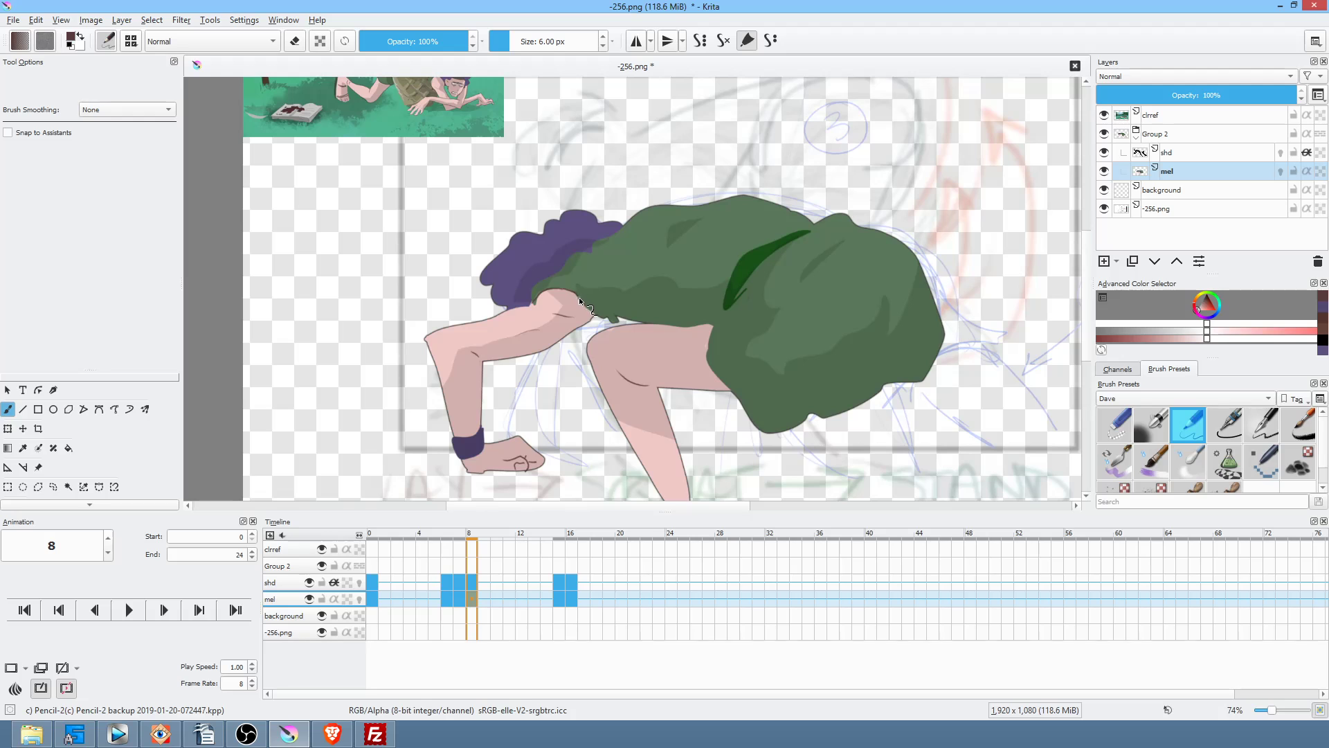
Step: On frame 16, redo the dark sleeve-edge line and add a vertical fold on the shirt
key("period")
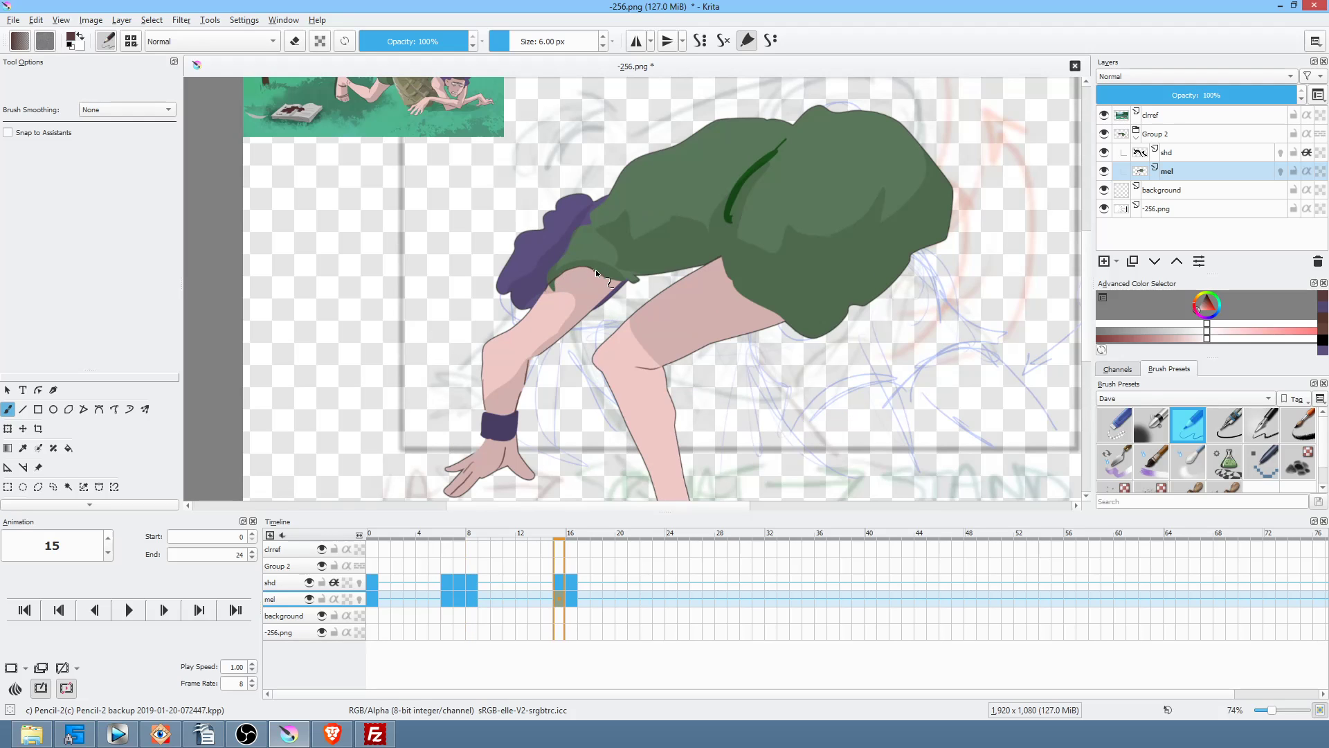
key("period")
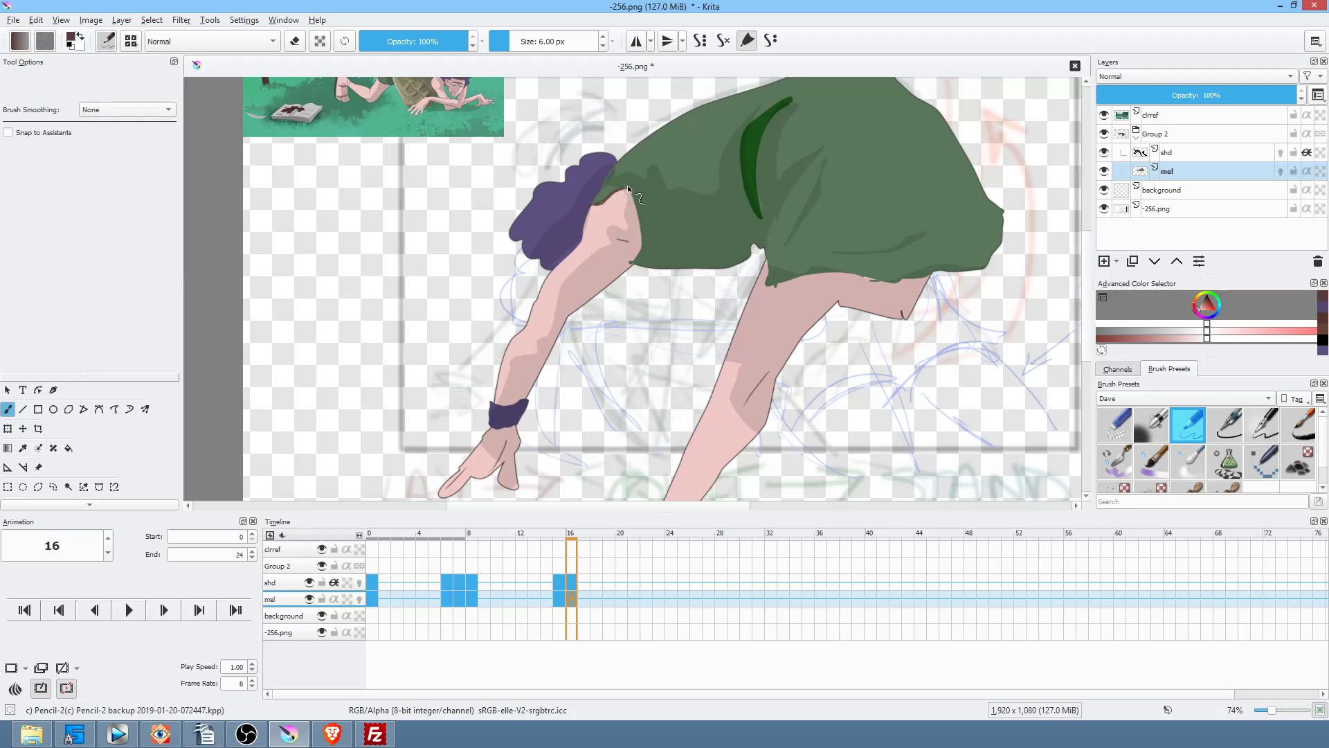
key("ctrl+z")
left_click_drag(637, 192, 643, 244)
left_click_drag(658, 193, 657, 242)
Step: Compare frames 7 and 8, then draw a curved fold line on the shirt on frame 16
key("Left")
key("Left")
key("Left")
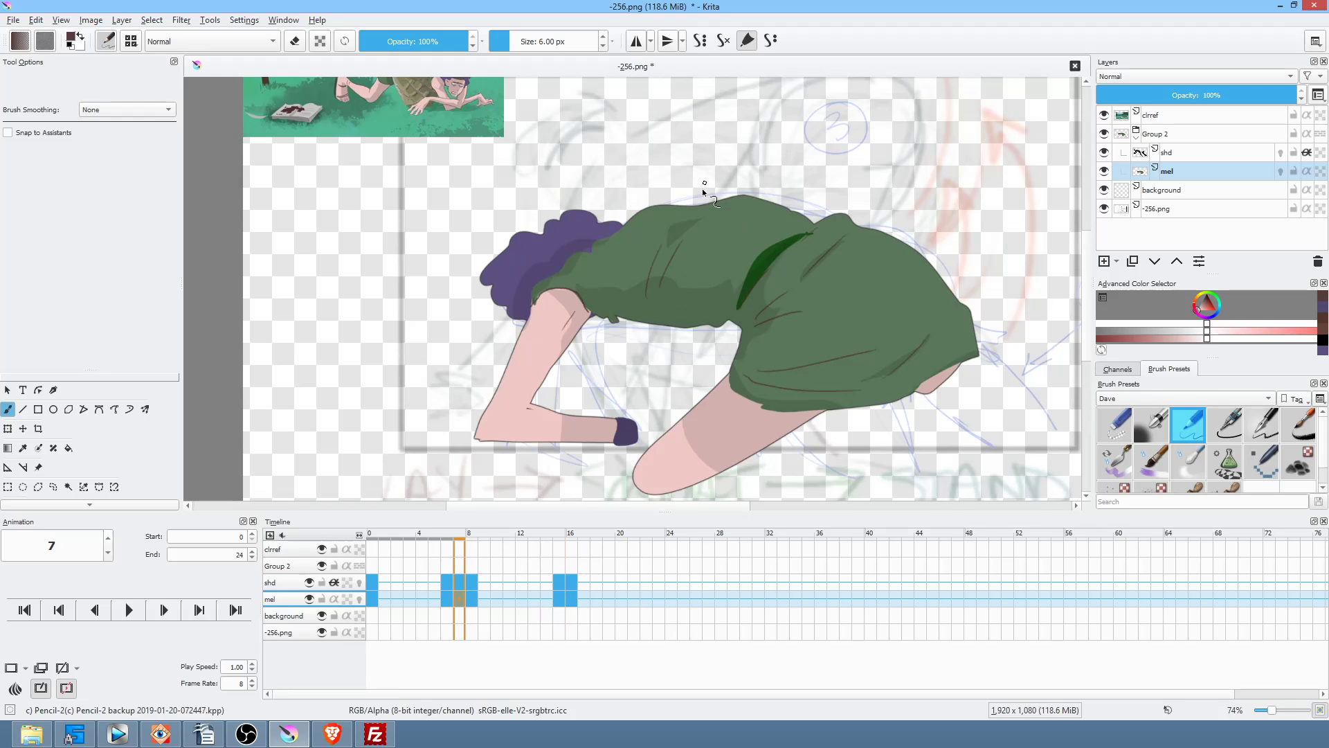
key("Right")
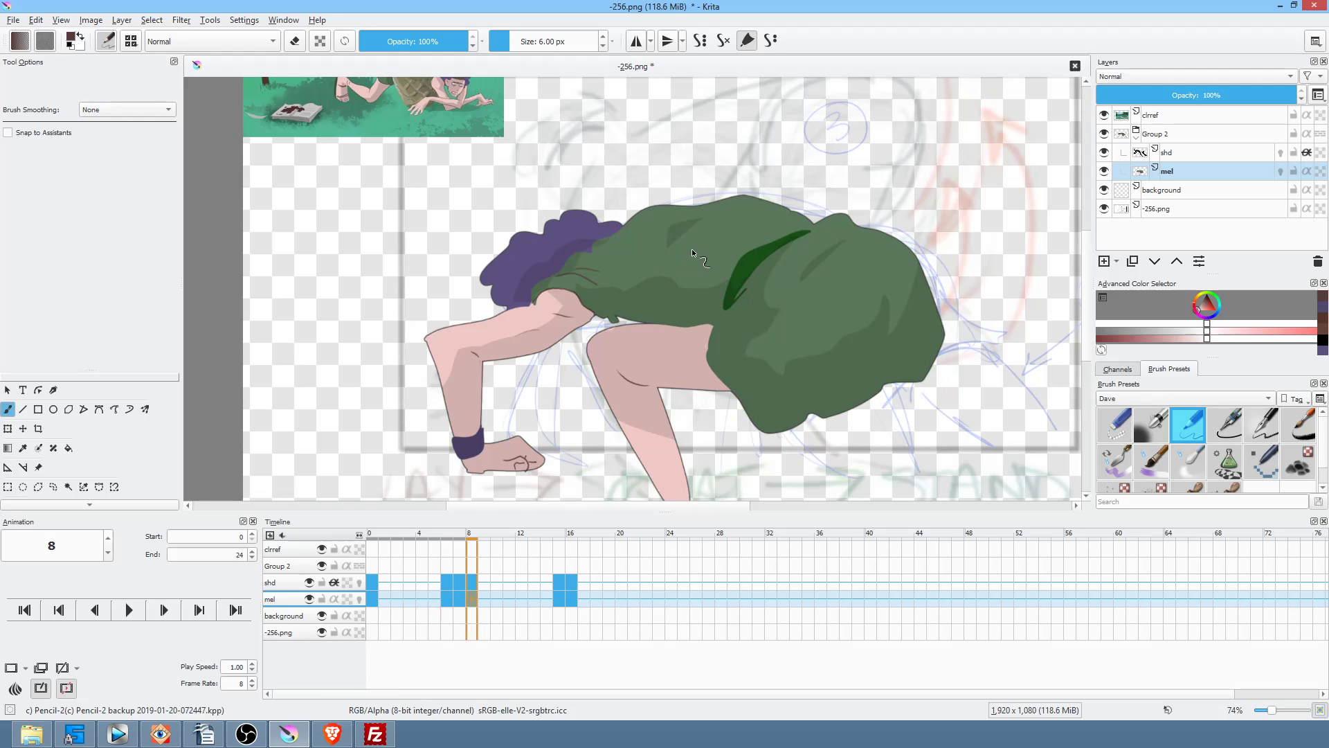
key("Left")
key("Right")
key("Left")
key("Right")
key("Left")
key("Right")
key("Left")
key("Right")
key("period")
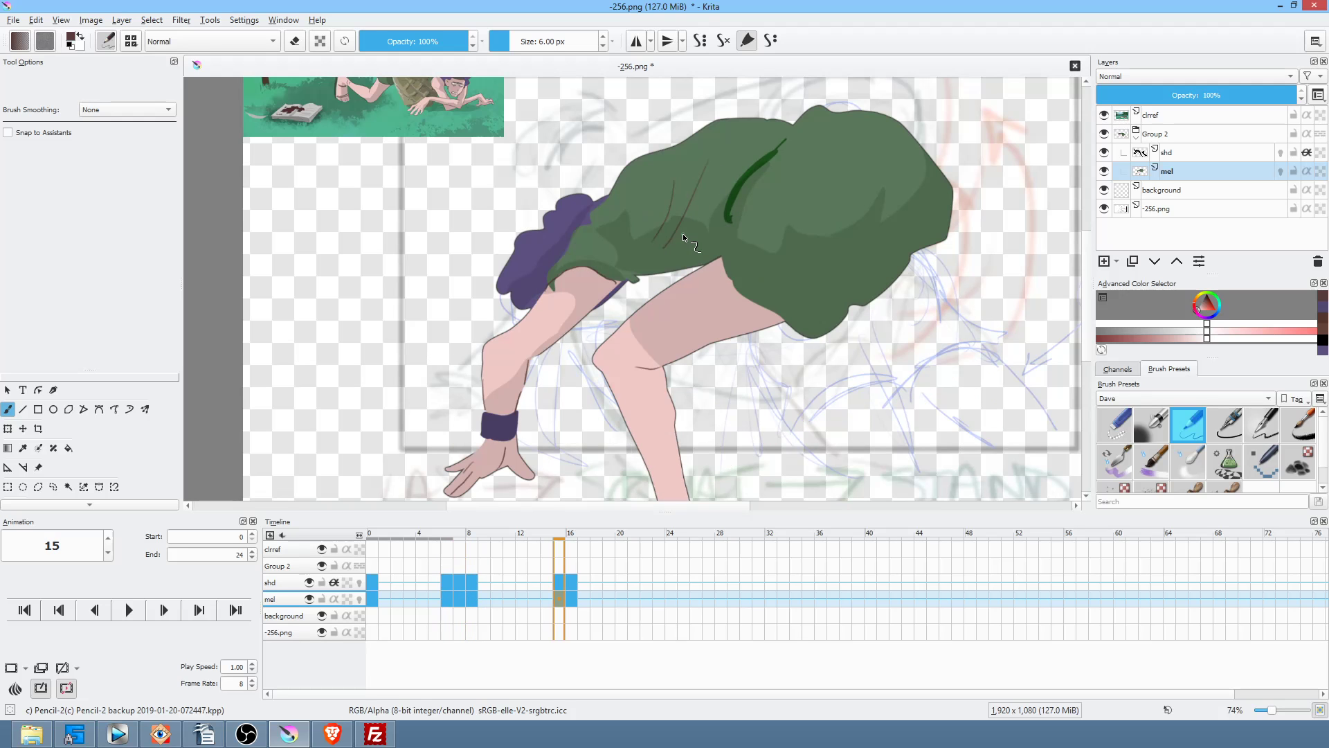
key("Right")
left_click_drag(908, 228, 899, 243)
left_click_drag(740, 249, 721, 203)
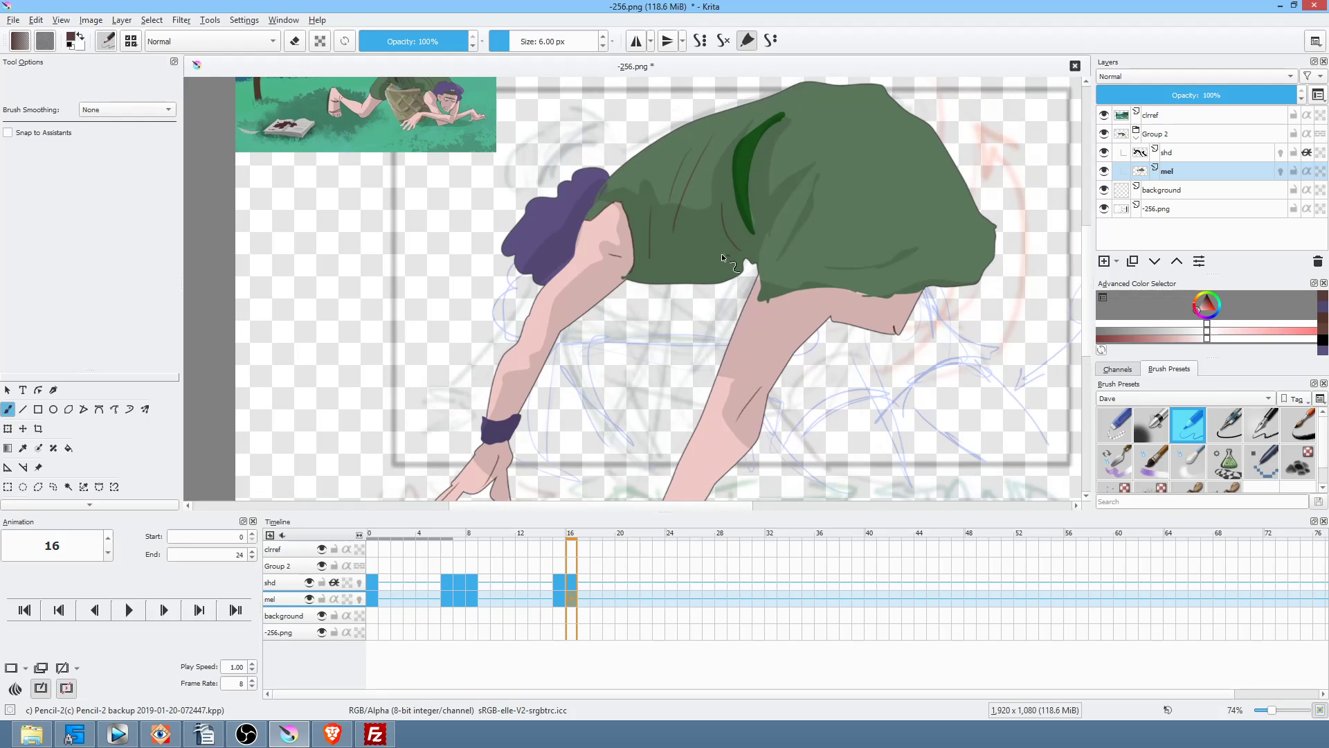
Step: On frame 15, draw several dark fold lines on the green shirt, redoing the short one lower
key("Left")
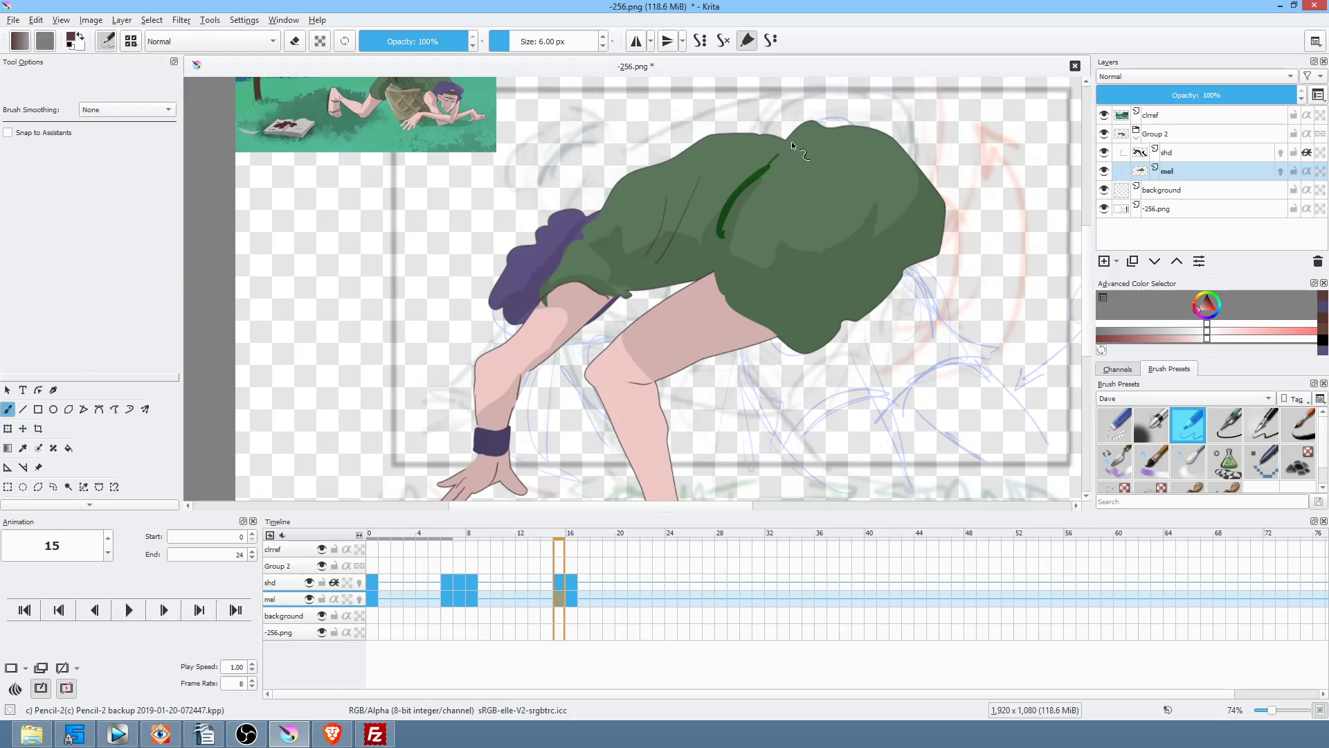
left_click_drag(730, 253, 772, 177)
left_click_drag(841, 308, 870, 207)
left_click_drag(869, 281, 890, 247)
mouse_move(725, 271)
left_mouse_down()
mouse_move(774, 300)
mouse_move(779, 245)
mouse_move(878, 285)
left_mouse_up()
key("ctrl+z")
left_click_drag(752, 299, 814, 308)
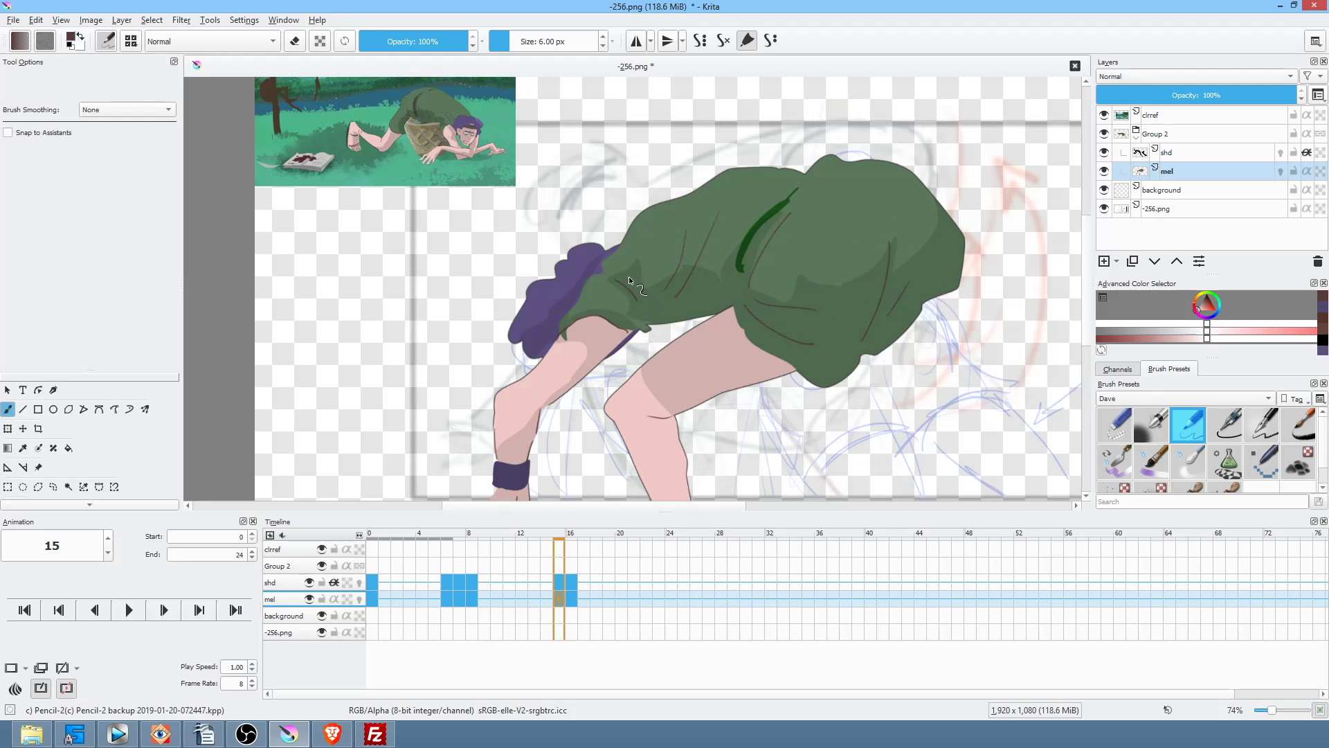
Step: Flip between keyframes 8, 15 and 16 to compare the new folds
key("Left")
key("Right")
key("Right")
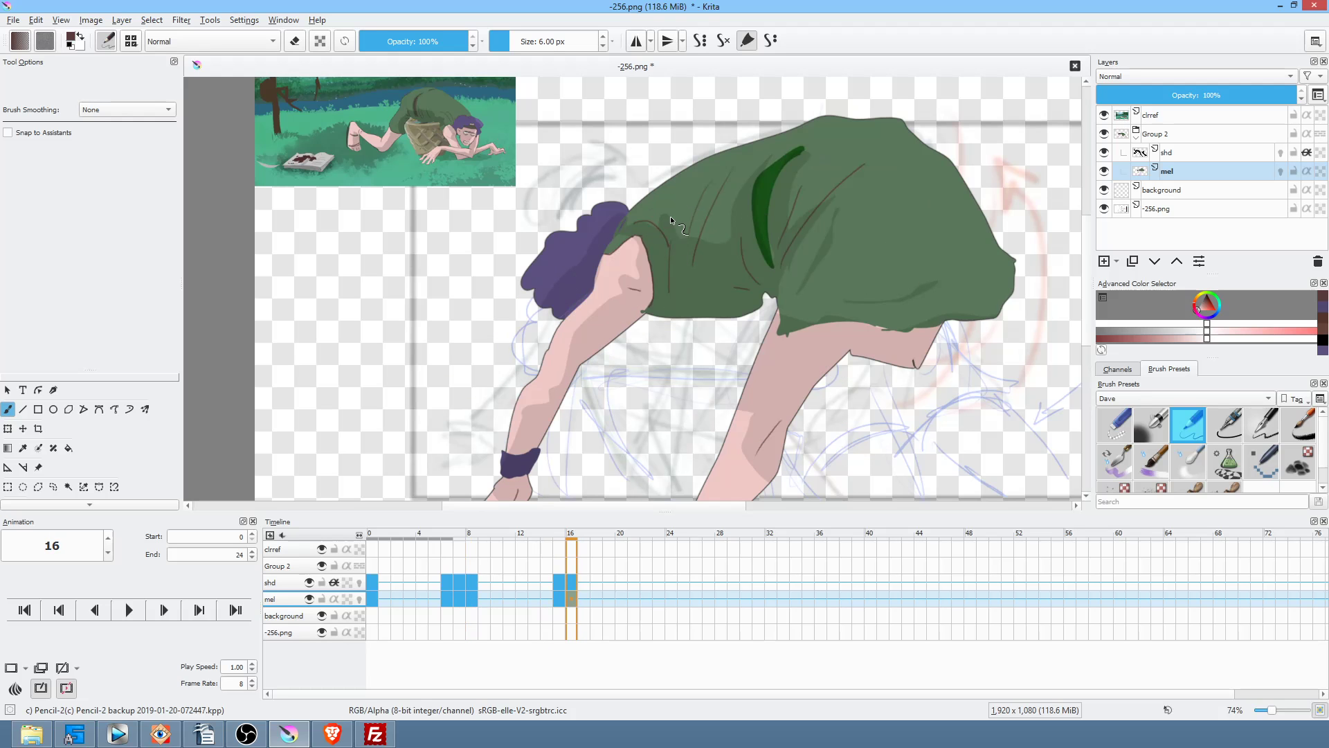
key("Left")
key("Right")
key("Left")
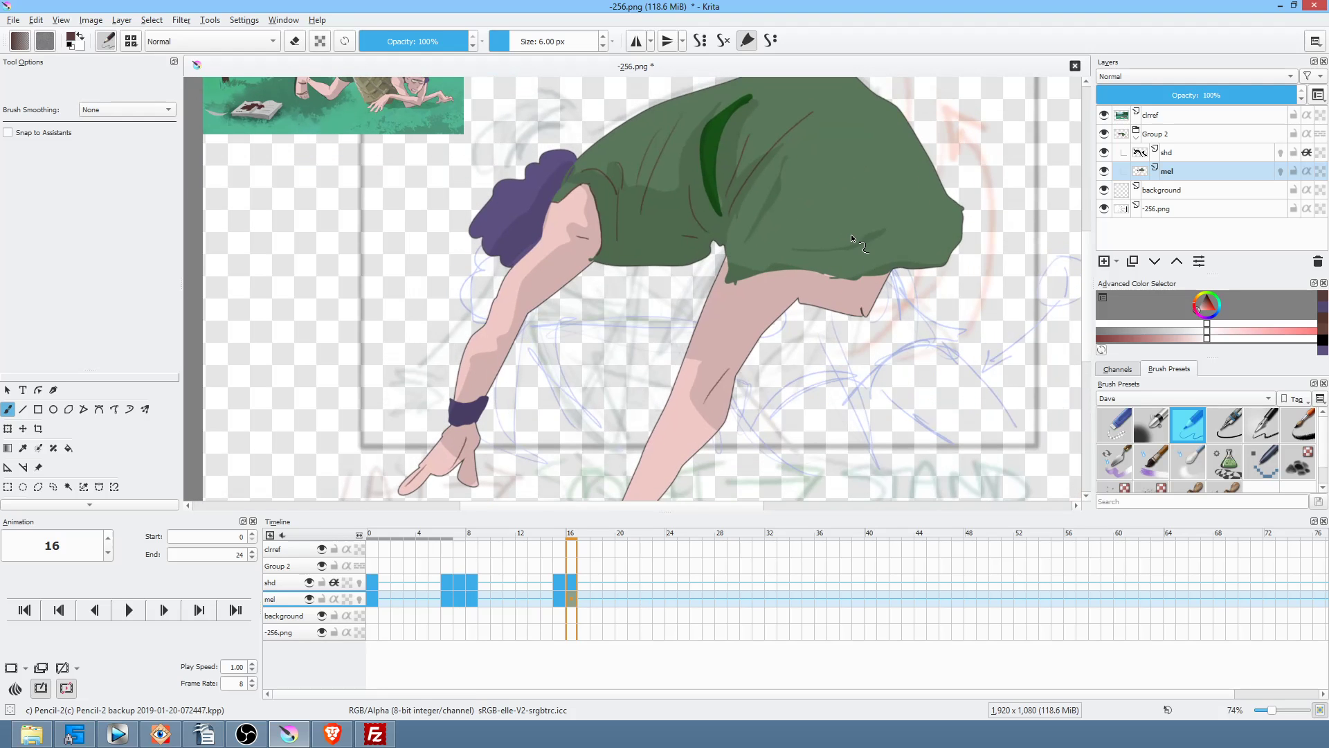
key("Right")
Step: Sample the dress green and extend the dress edge with a green filled freehand shape
left_click(758, 252, "ctrl")
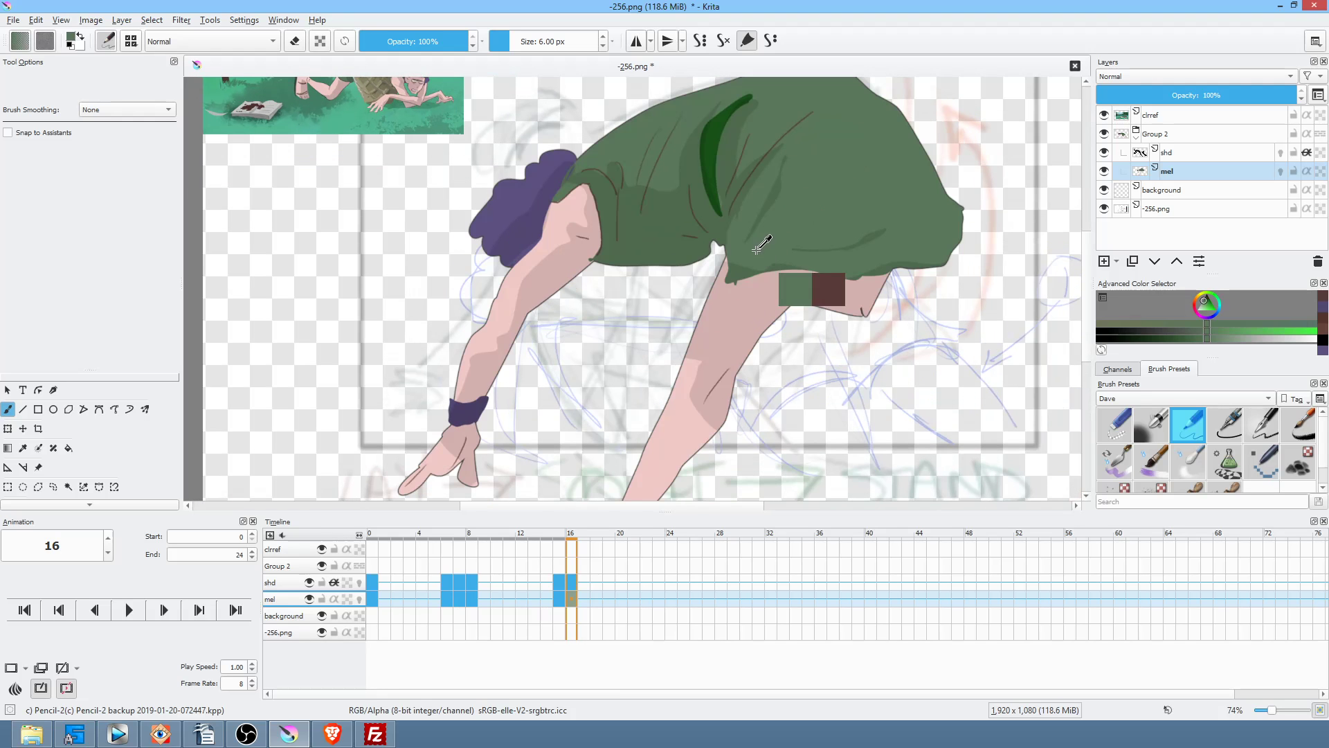
right_click(733, 246, "ctrl")
key("p")
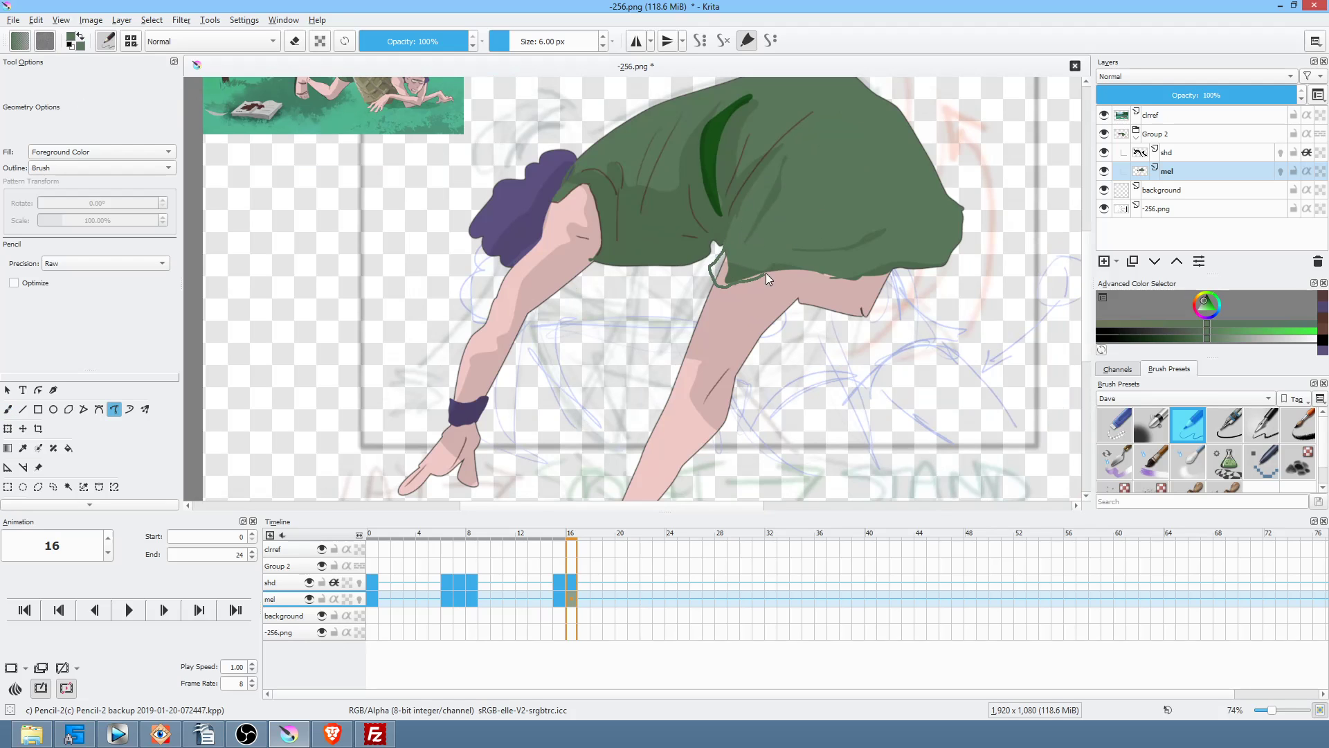
left_click_drag(765, 273, 769, 270)
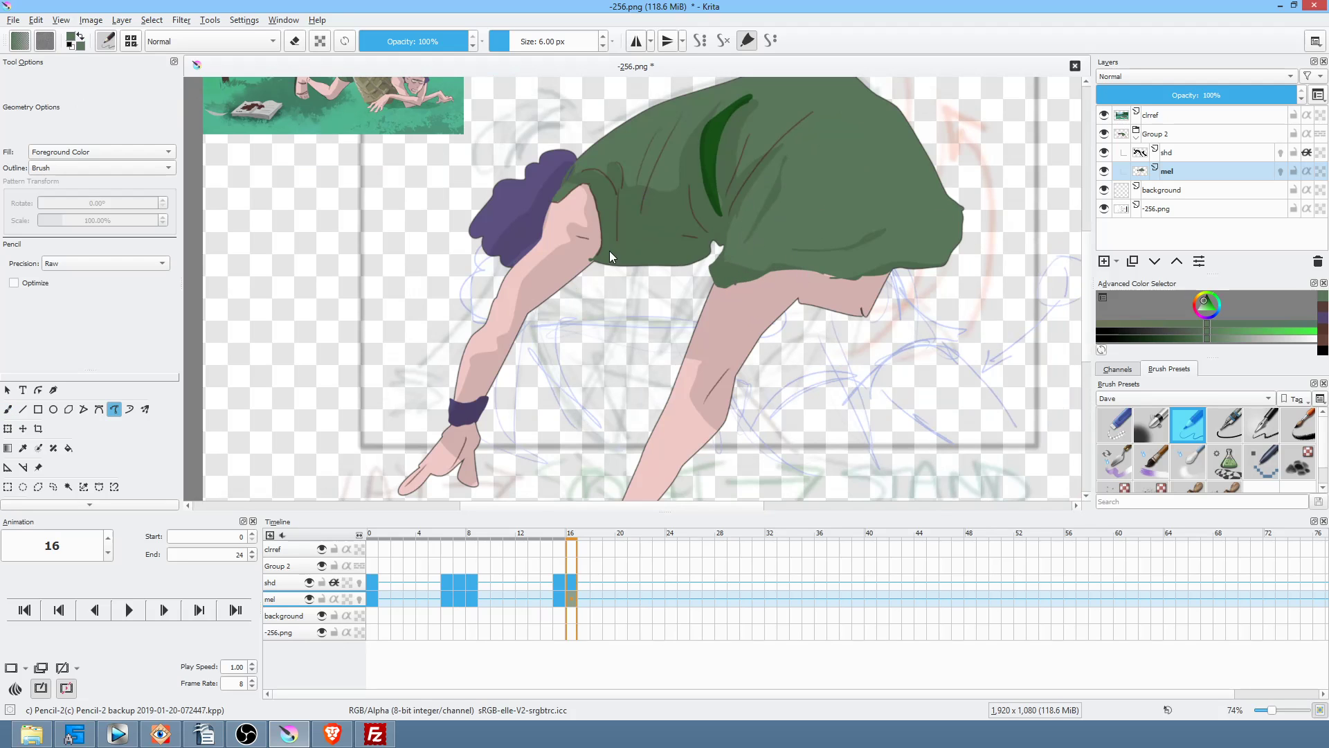
Step: Sample skin pink and cover the dark green patch with it
left_click(580, 184, "ctrl")
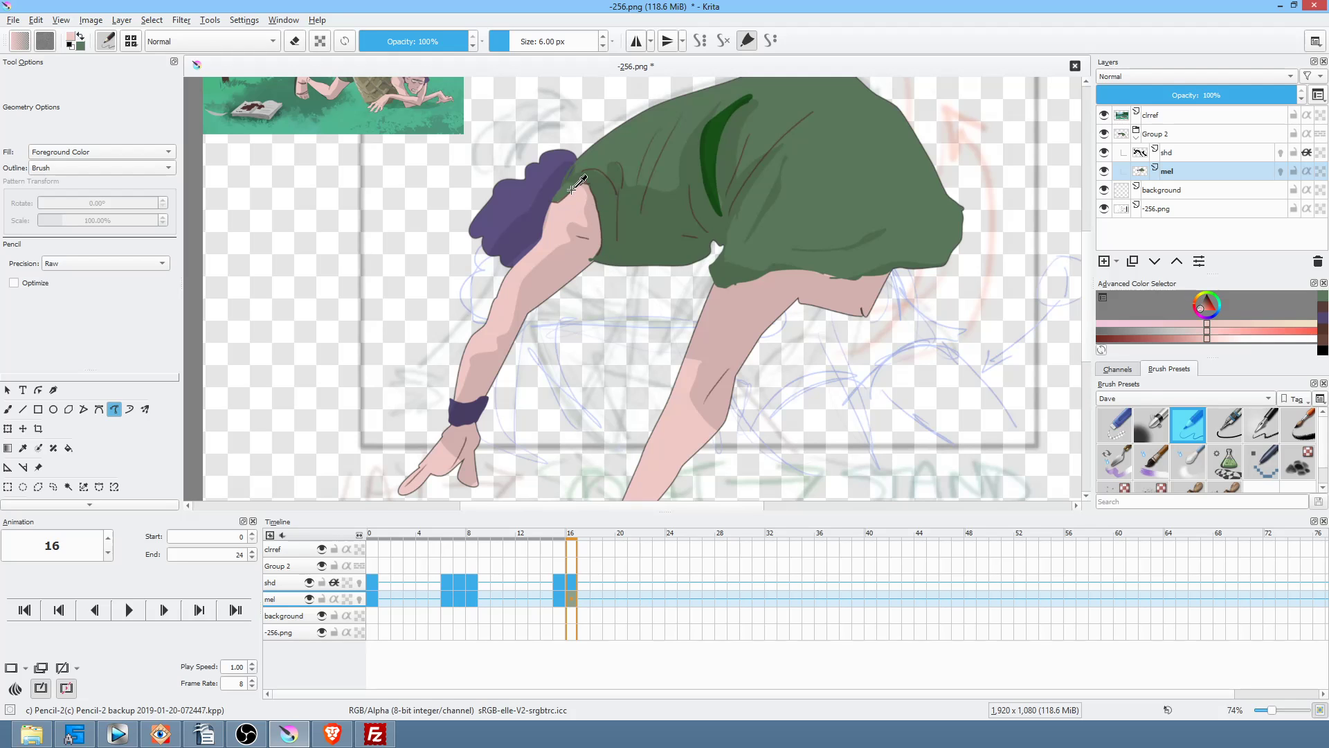
left_click_drag(556, 216, 568, 213)
left_click(580, 259, "ctrl")
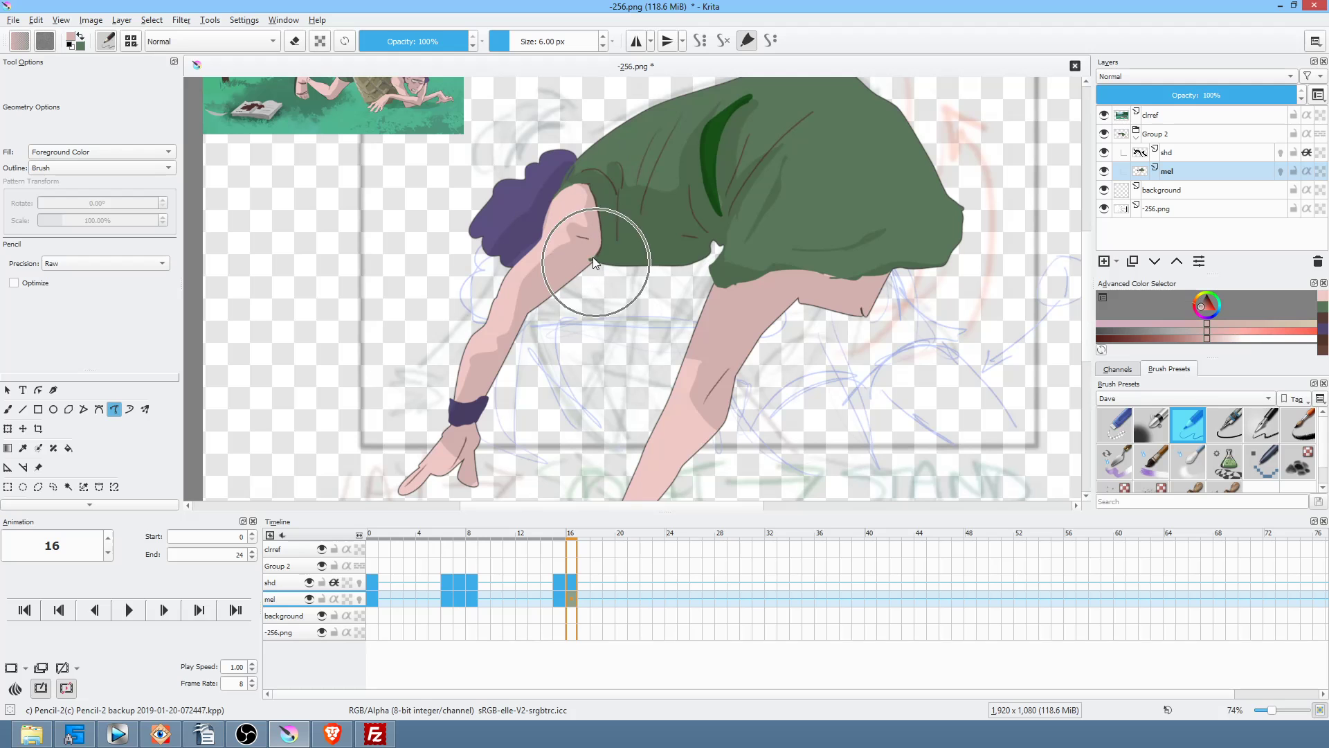
left_click_drag(711, 317, 746, 300)
left_click_drag(836, 361, 757, 403)
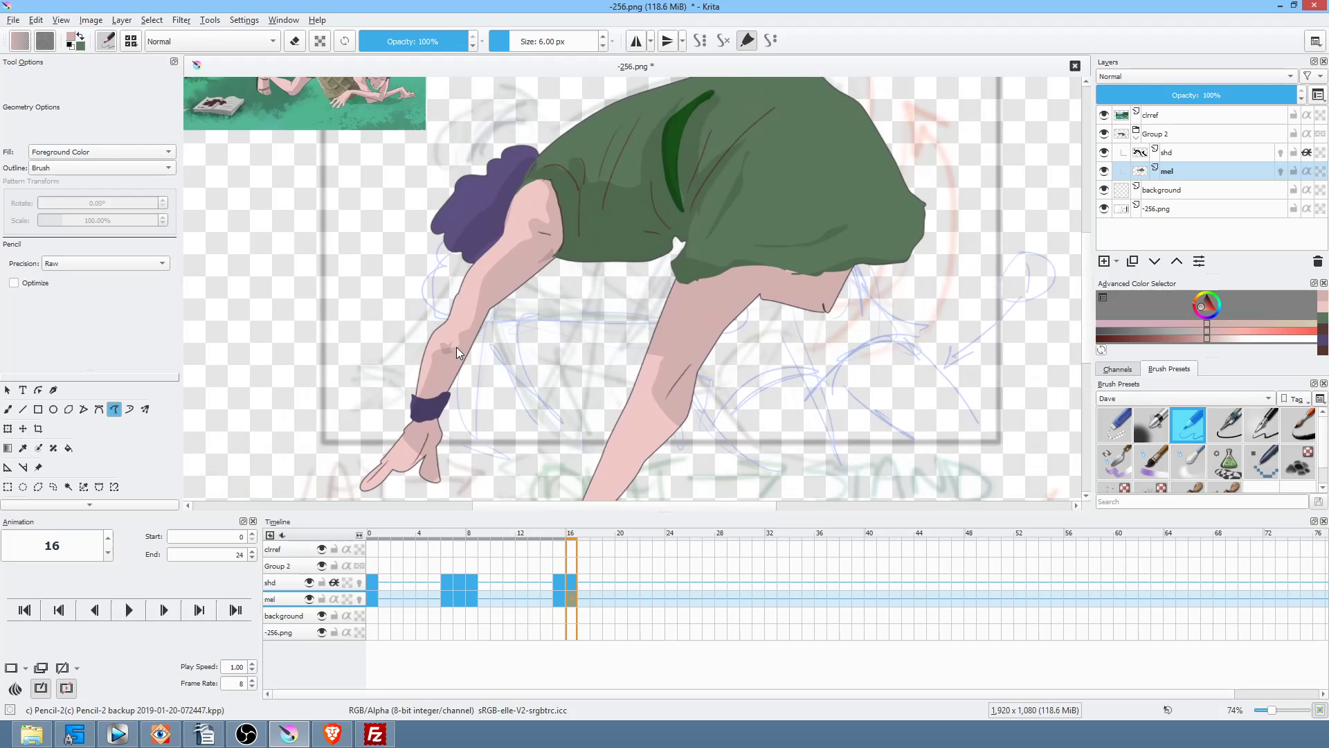
Step: Compare frames 15 and 16, then fill the thigh area under the dress with skin pink
key("Left")
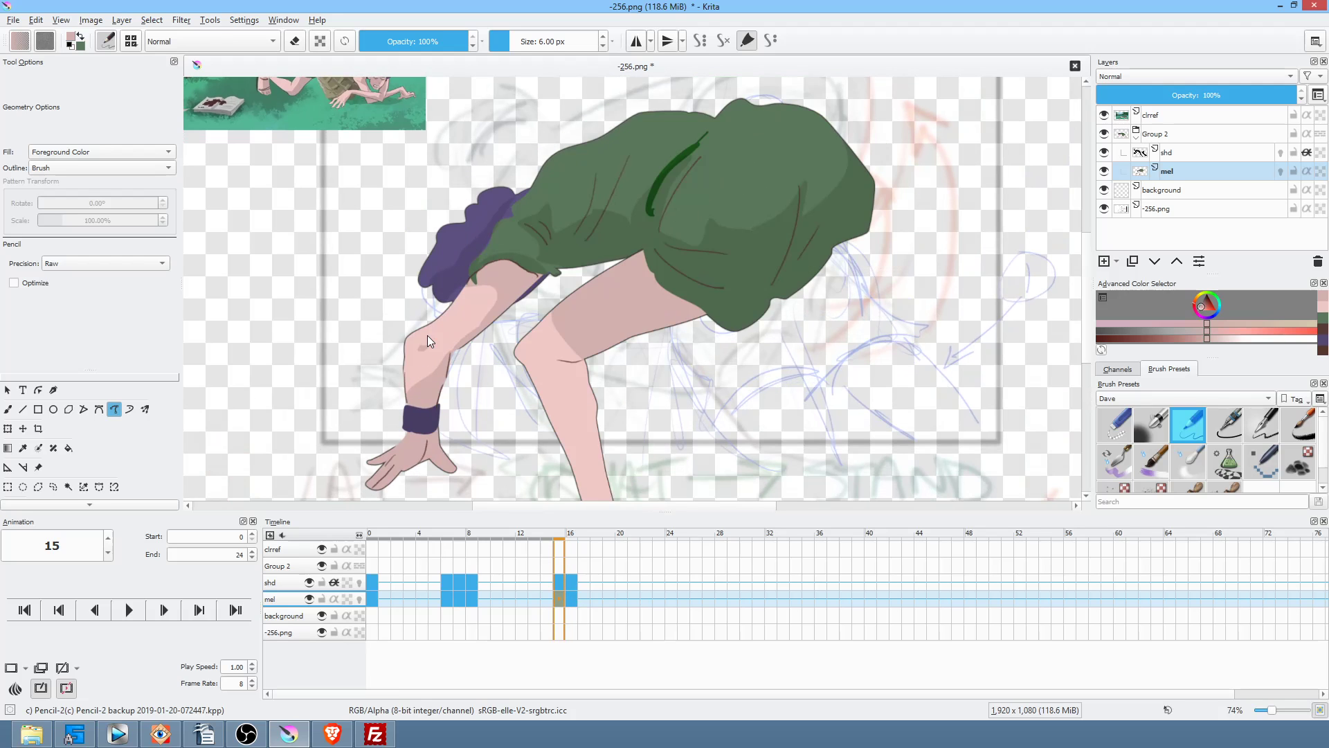
key("Right")
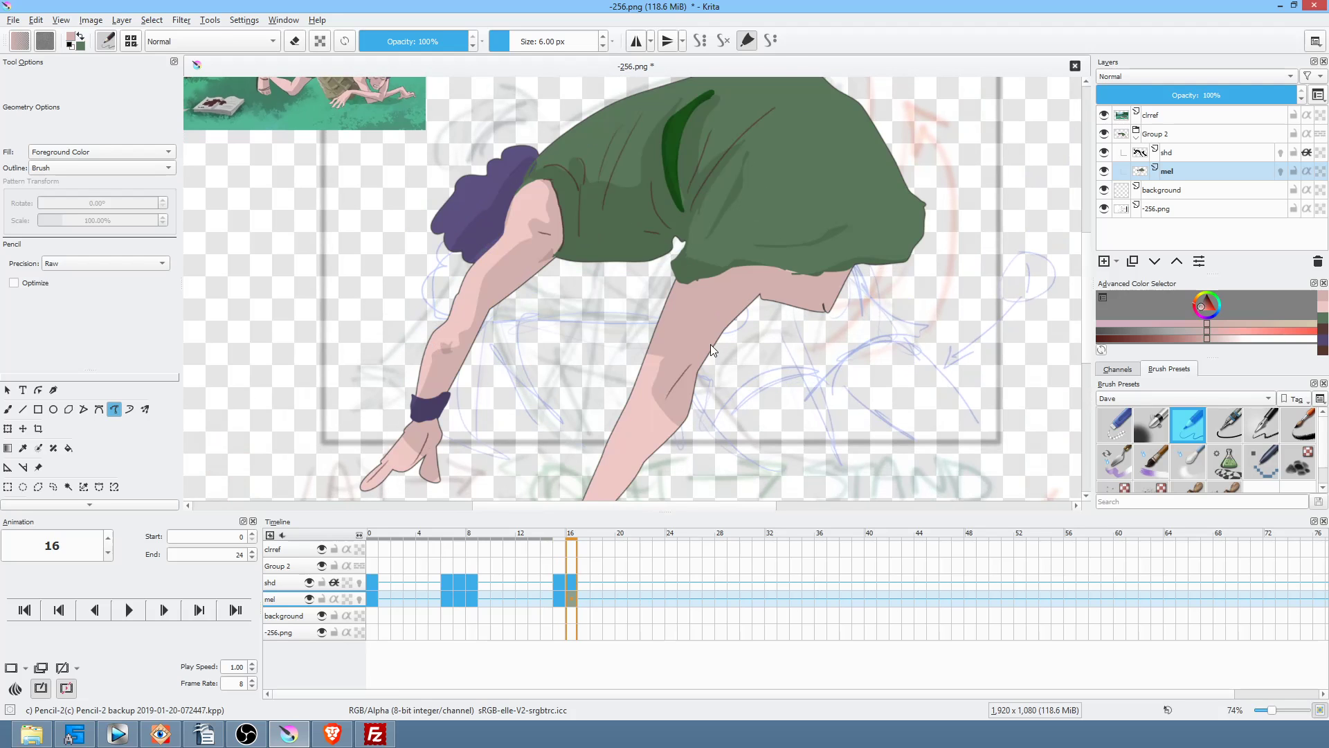
key("Left")
key("Left")
key("Right")
key("Right")
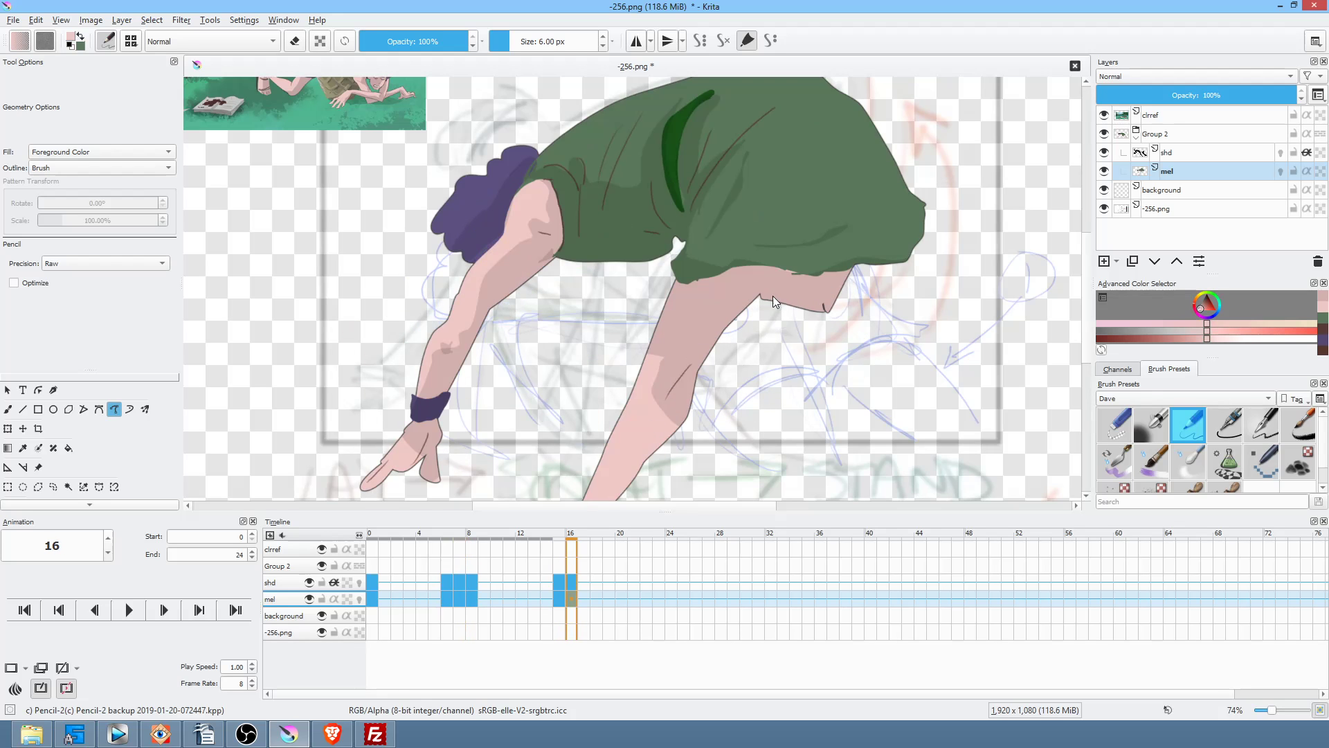
left_click_drag(828, 313, 838, 284)
scroll(843, 327, "up", 1)
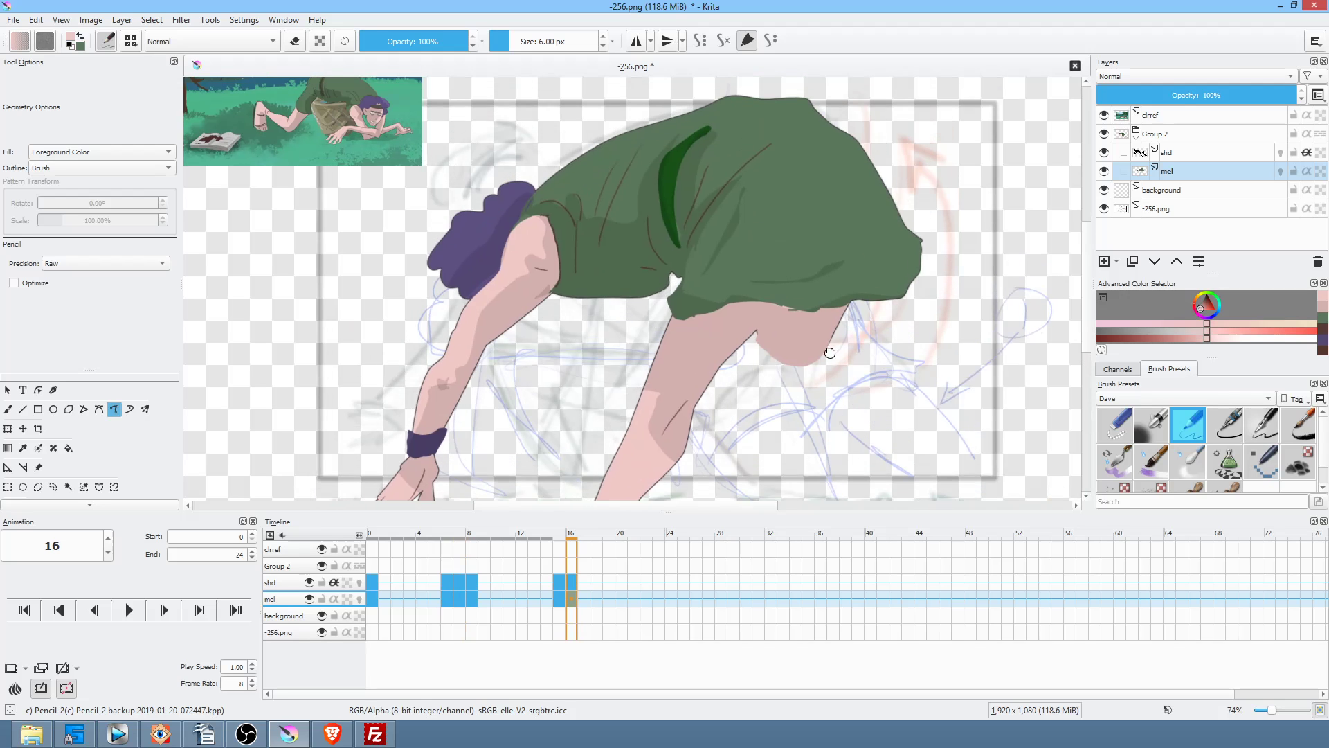
left_click_drag(833, 370, 873, 305)
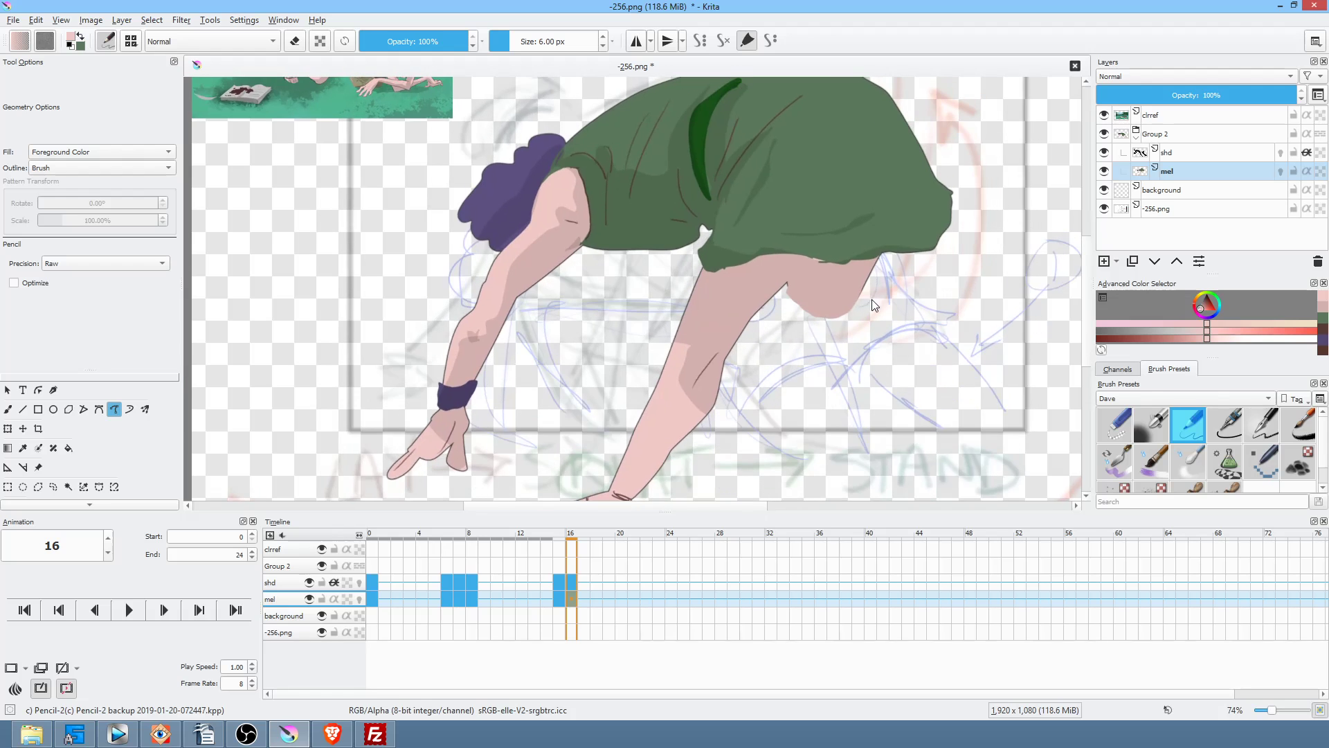
scroll(837, 324, "down", 2)
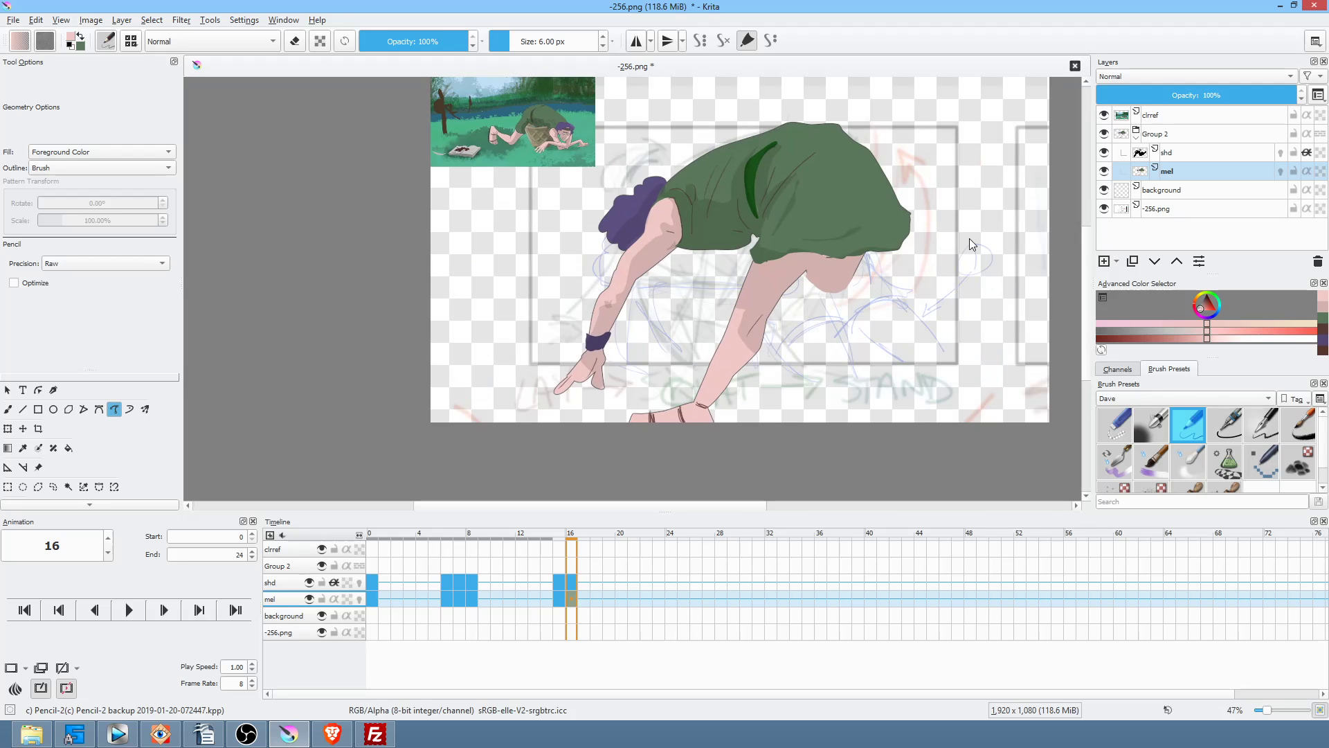
Step: Move the timeline playhead back to frame 0
left_click(373, 599)
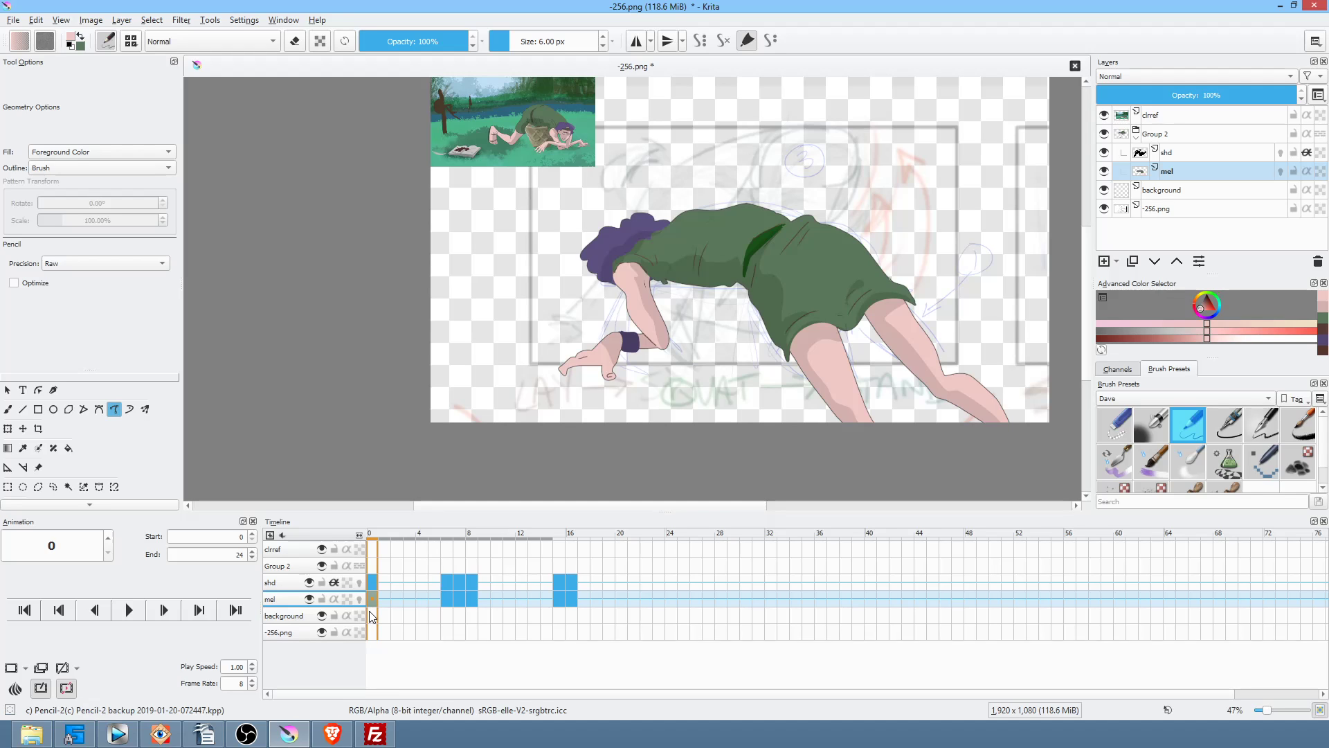
Step: Add a new paint layer above background and name it 'basket behind'
left_click(1185, 190)
left_click(1106, 191)
left_click(1105, 191)
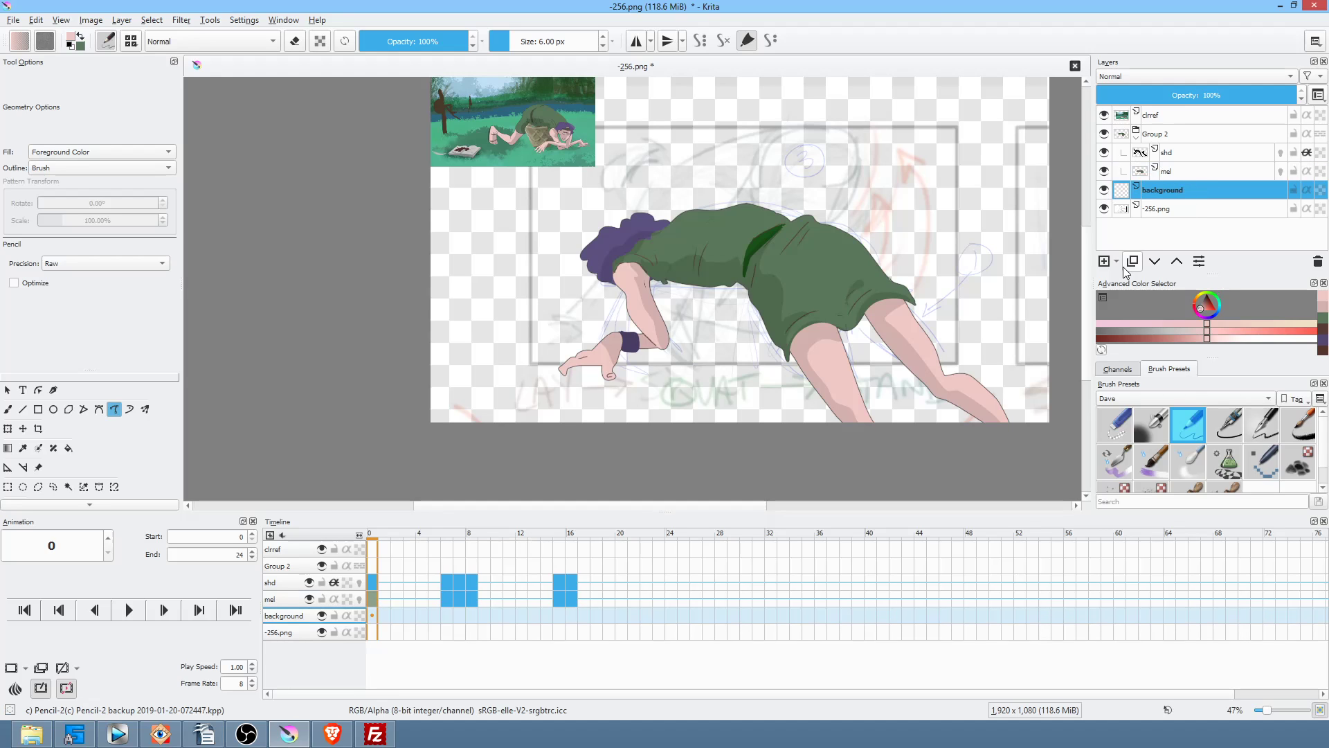
left_click(1104, 261)
double_click(1183, 191)
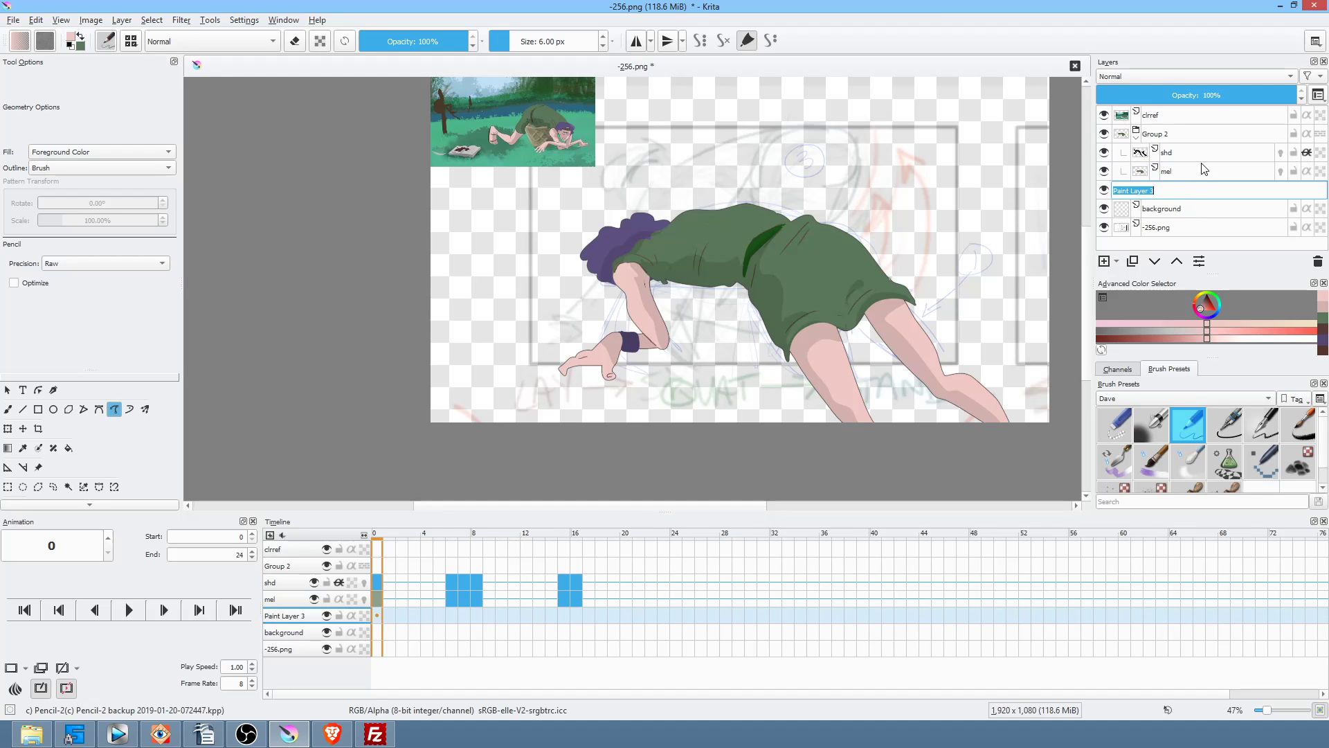
type("basket behind")
key("Return")
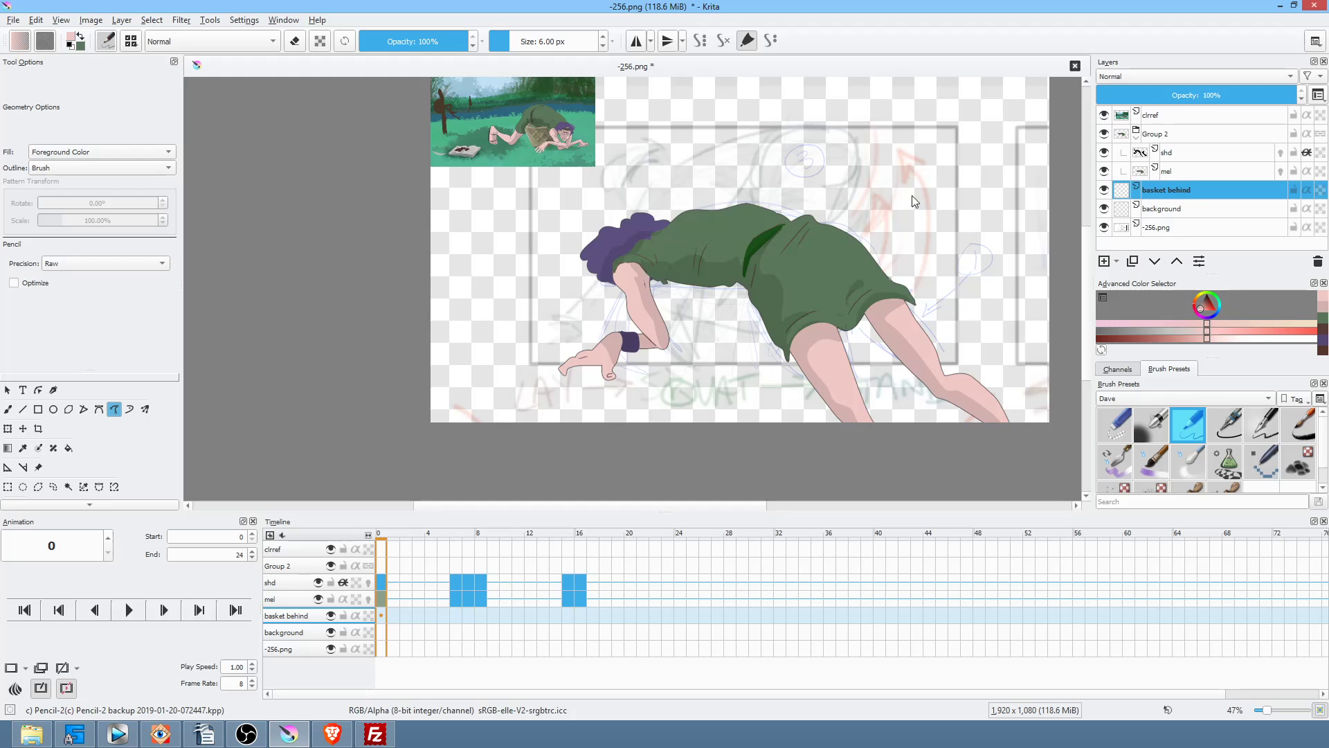
Step: Select frame 0 of basket behind and choose an olive tan from the pop-up palette
left_click(381, 615)
right_click(988, 201)
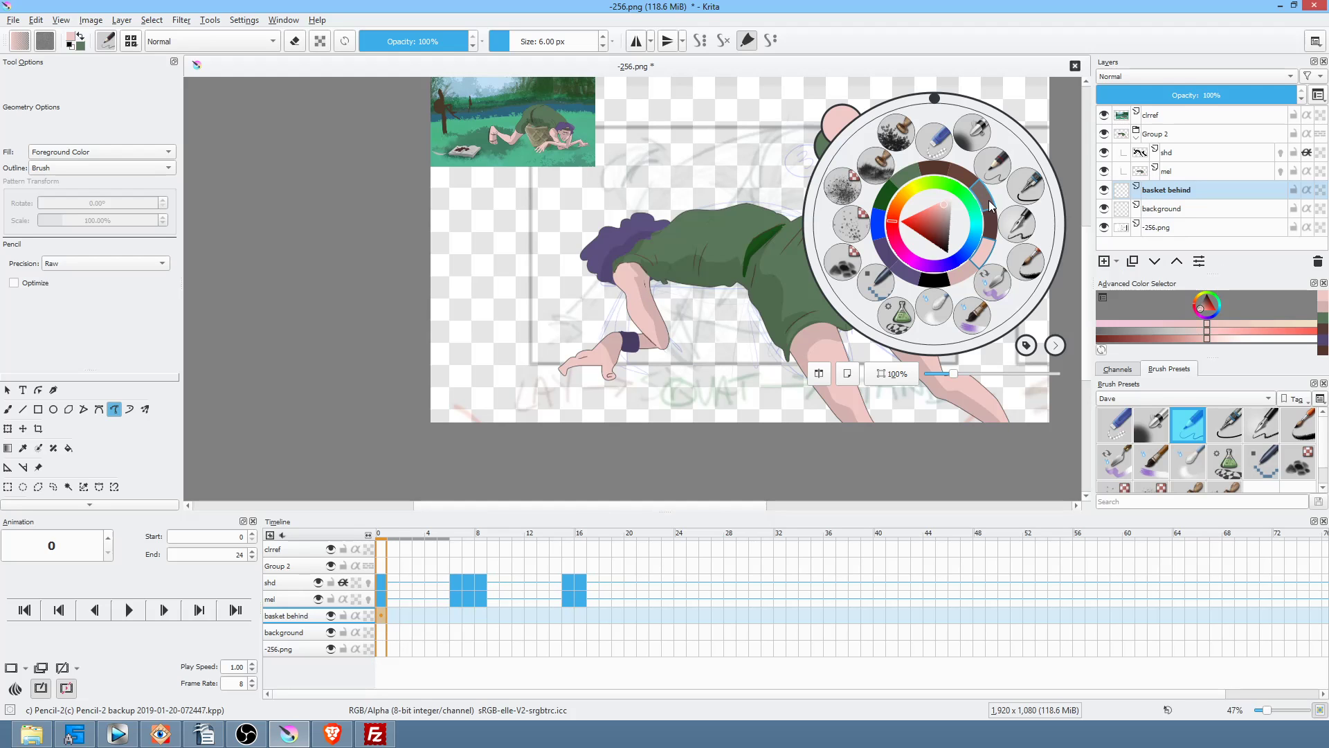
left_click(942, 220)
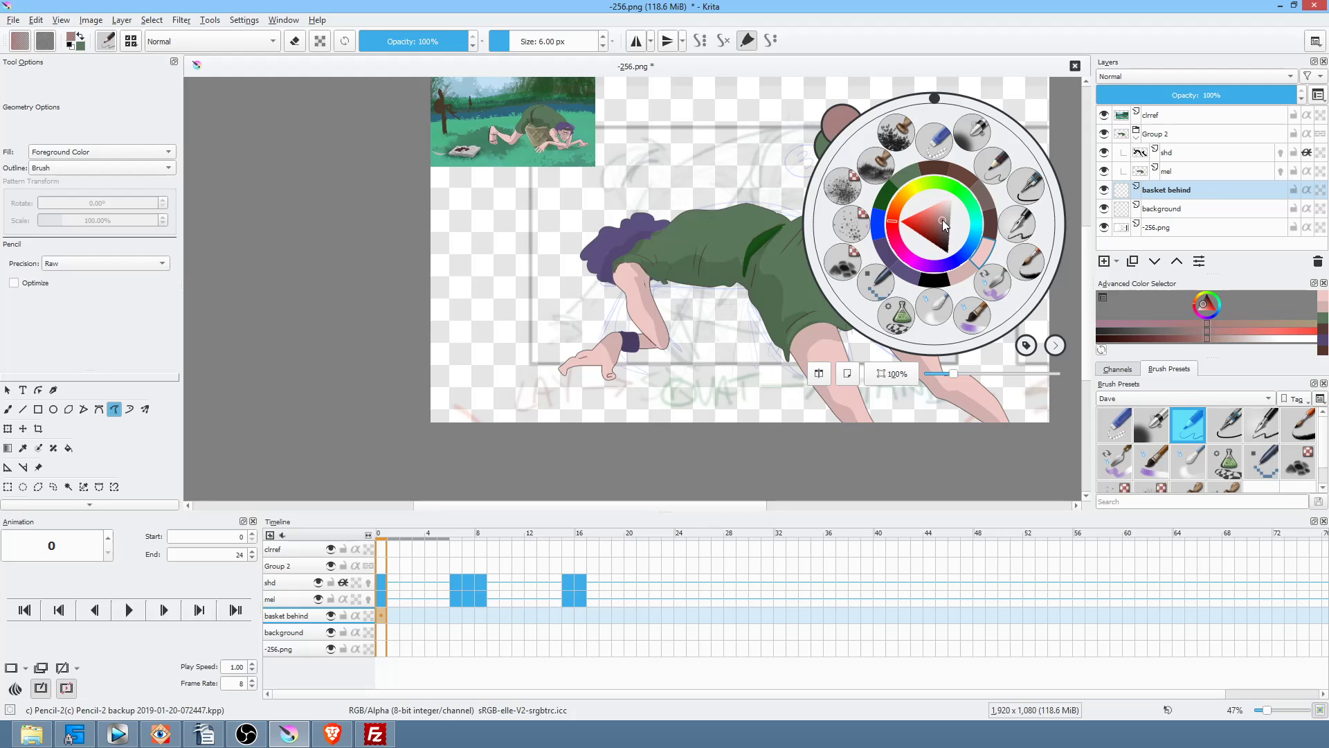
left_click(908, 192)
left_click_drag(913, 184, 905, 192)
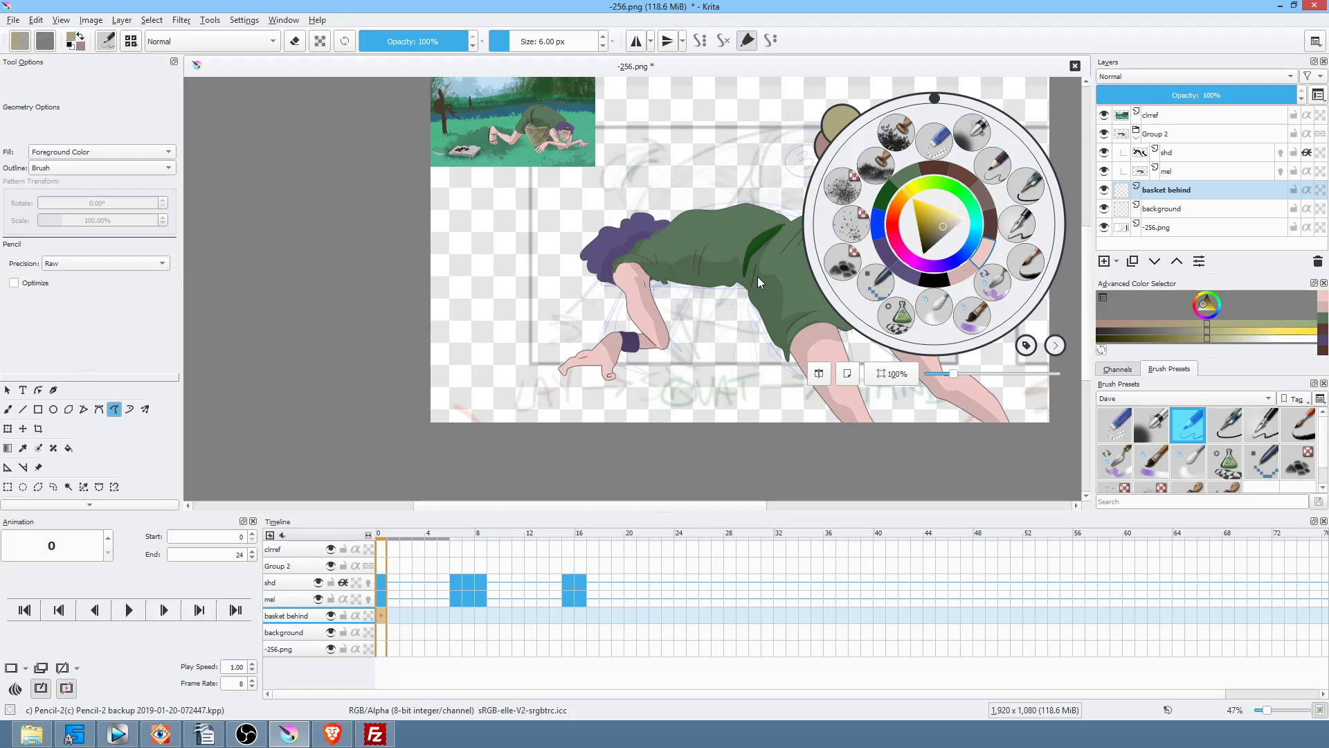
left_click(743, 248)
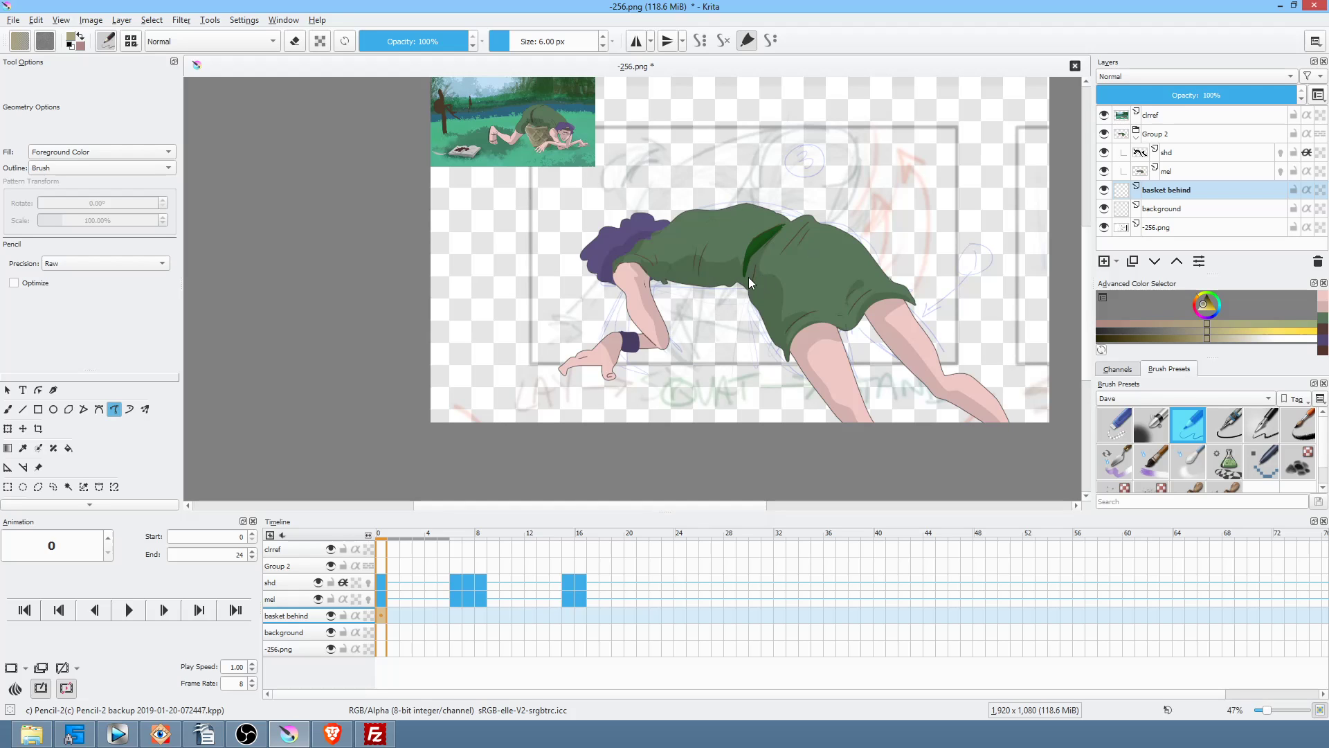
Step: Fill in a tan basket shape behind the dress with freehand paths
mouse_move(678, 281)
left_mouse_down()
mouse_move(646, 275)
mouse_move(689, 375)
left_mouse_up()
left_click_drag(820, 310, 832, 281)
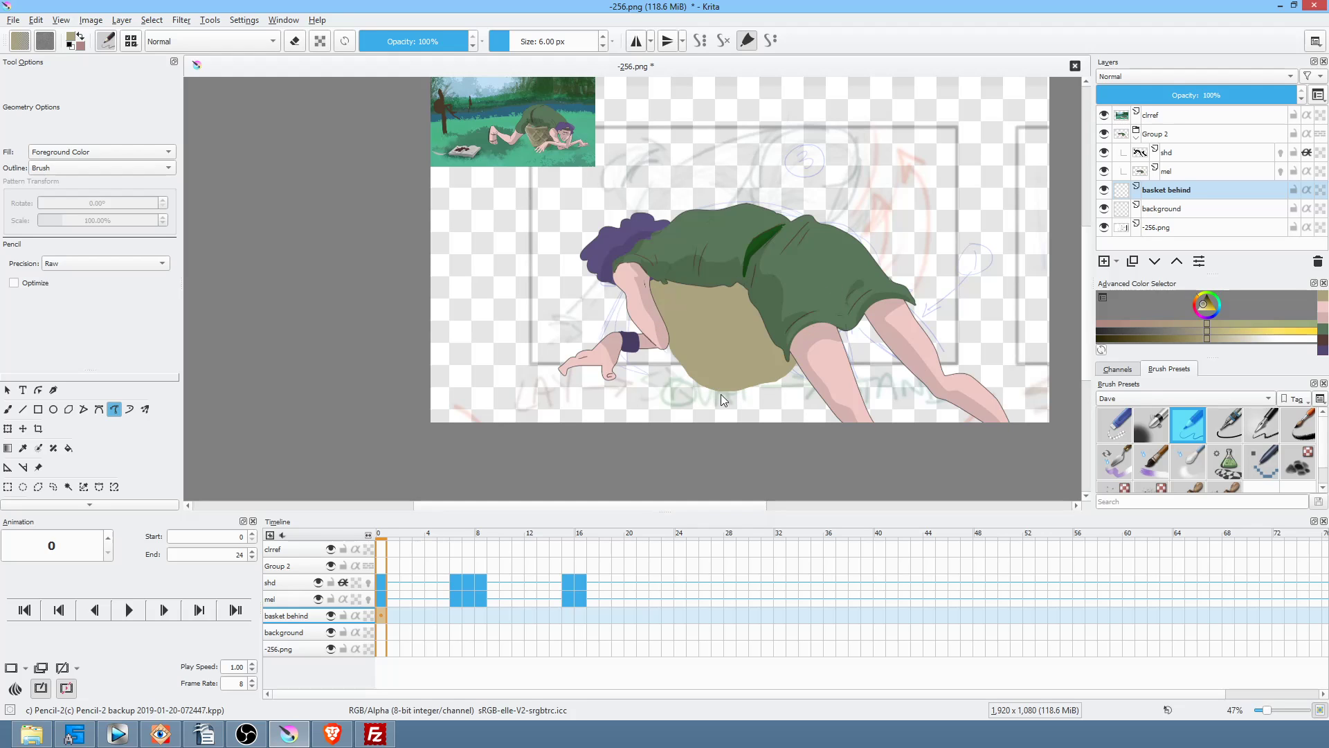
left_click_drag(758, 389, 753, 390)
Step: Add a new paint layer above the shd layer in Group 2
left_click(1184, 134)
left_click(1185, 154)
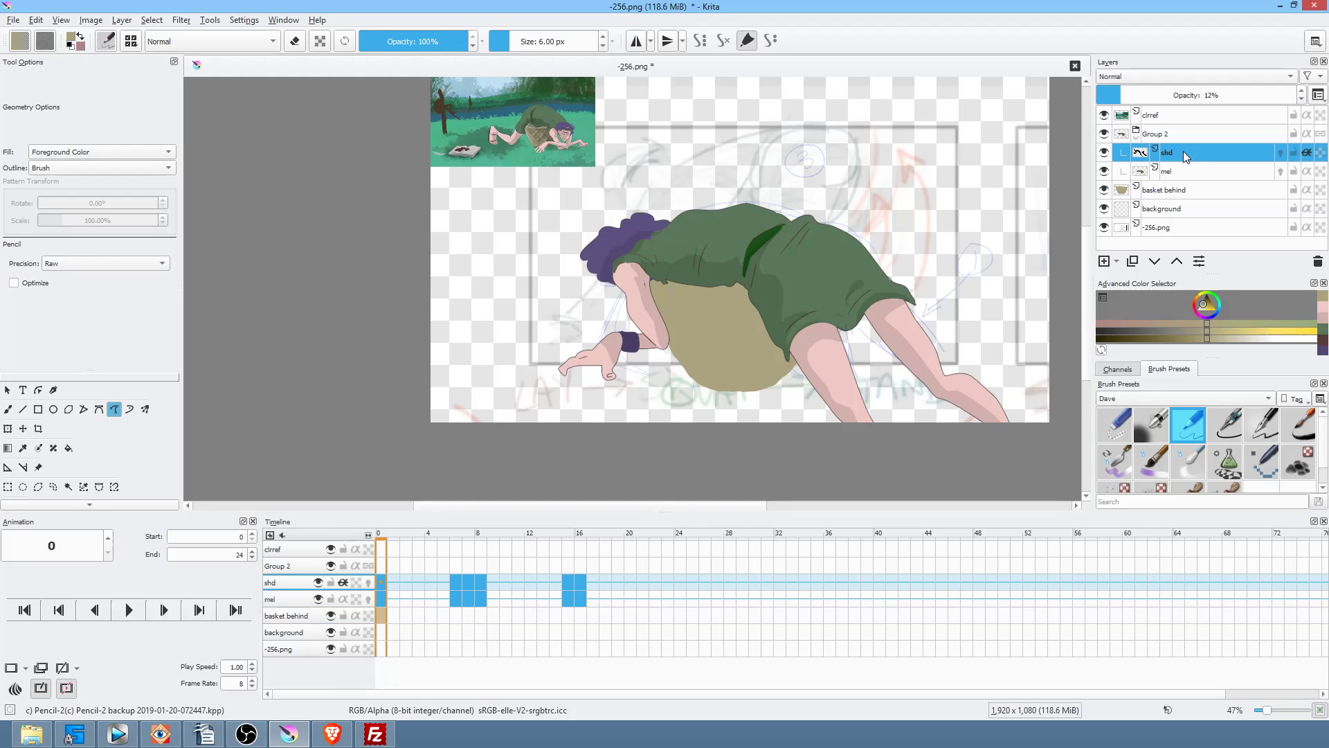
left_click(1104, 260)
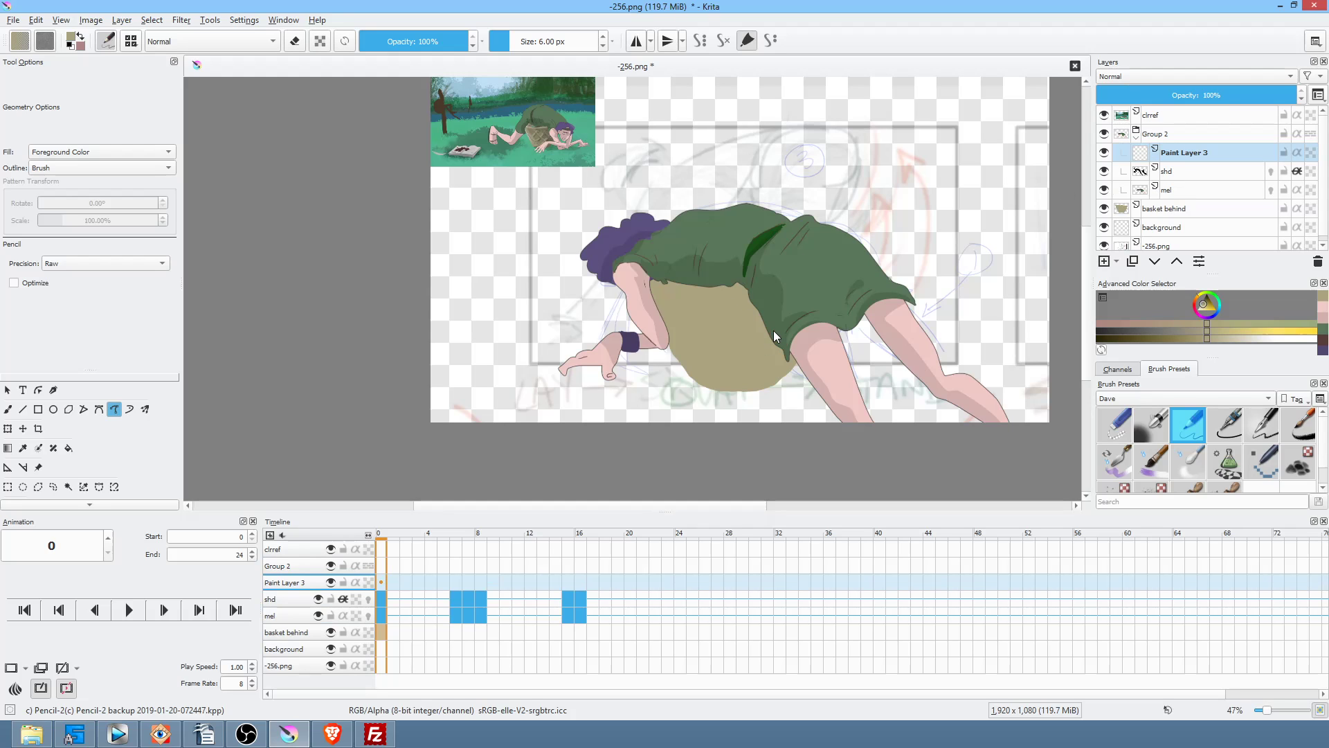
Step: Add frame-0 keyframes on Paint Layer 3 and basket behind, then save the file
right_click(381, 580)
left_click(407, 613)
left_click(391, 632)
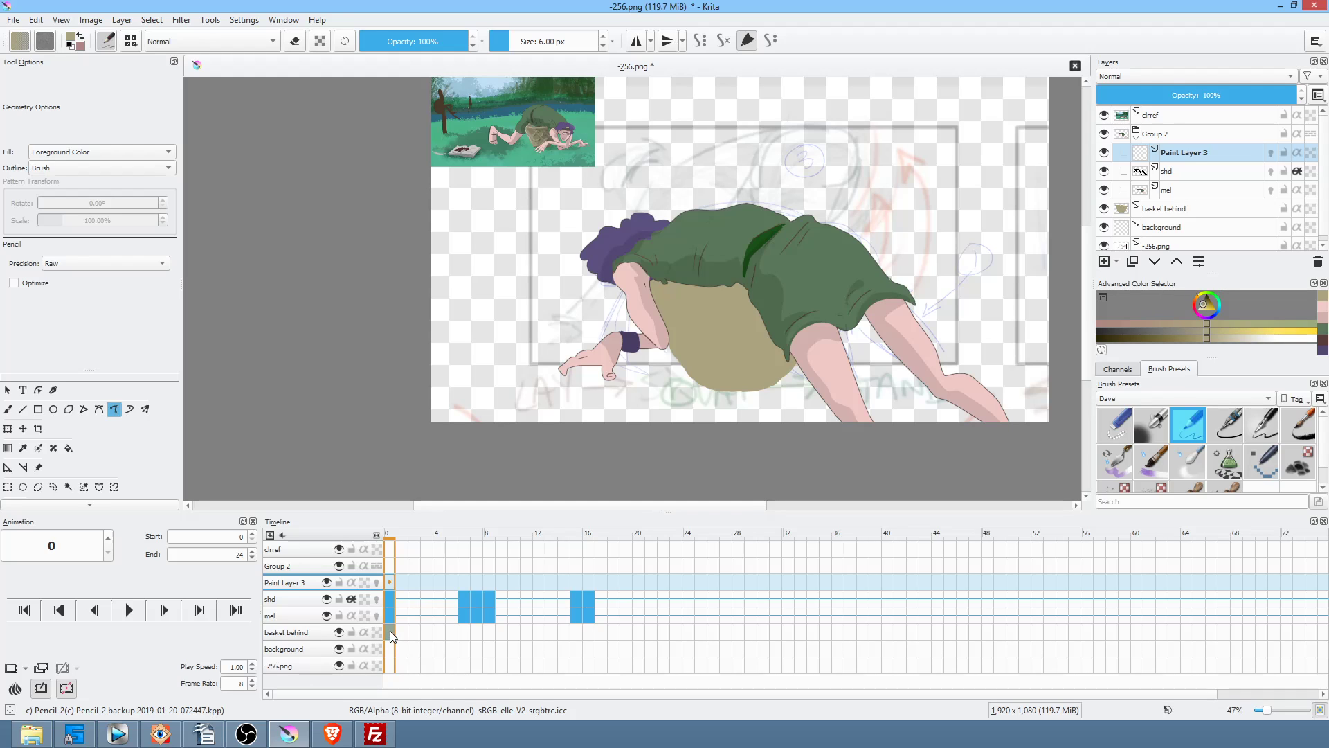
key("F6")
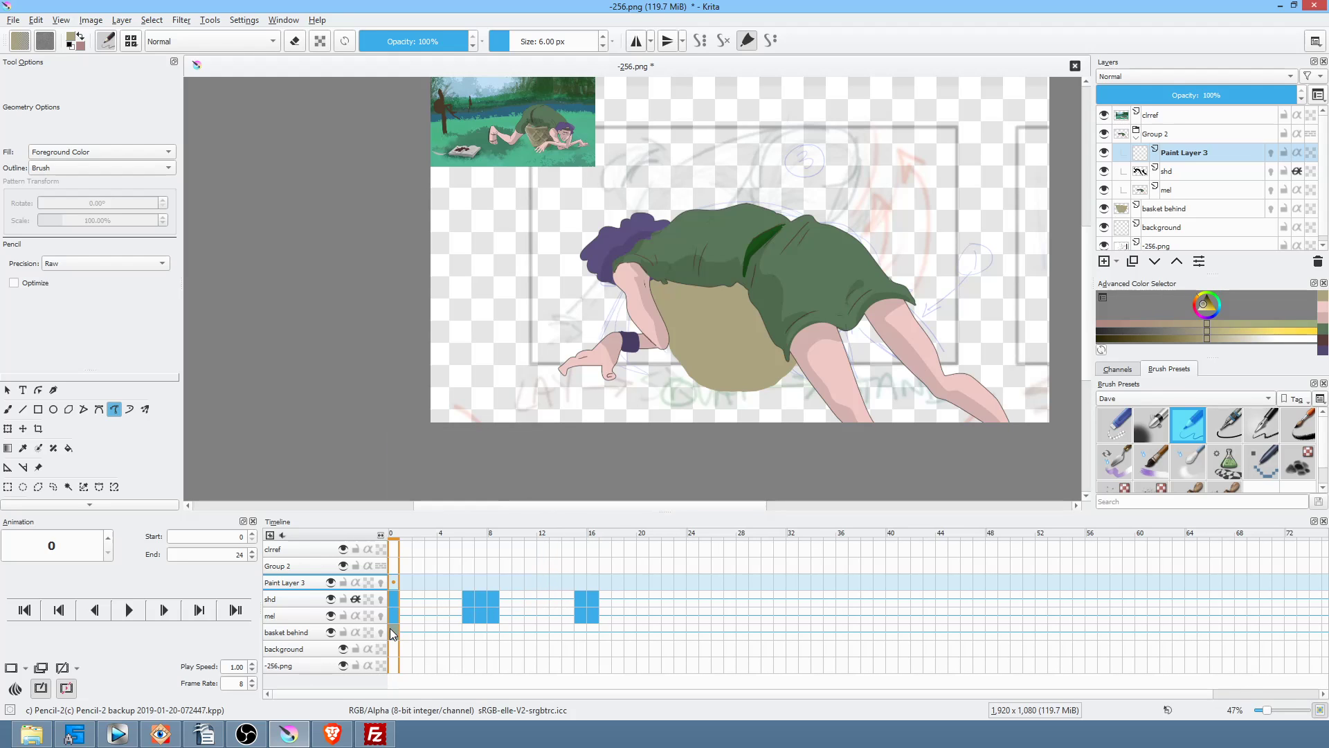
left_click(393, 583)
key("ctrl+s")
left_click(839, 580)
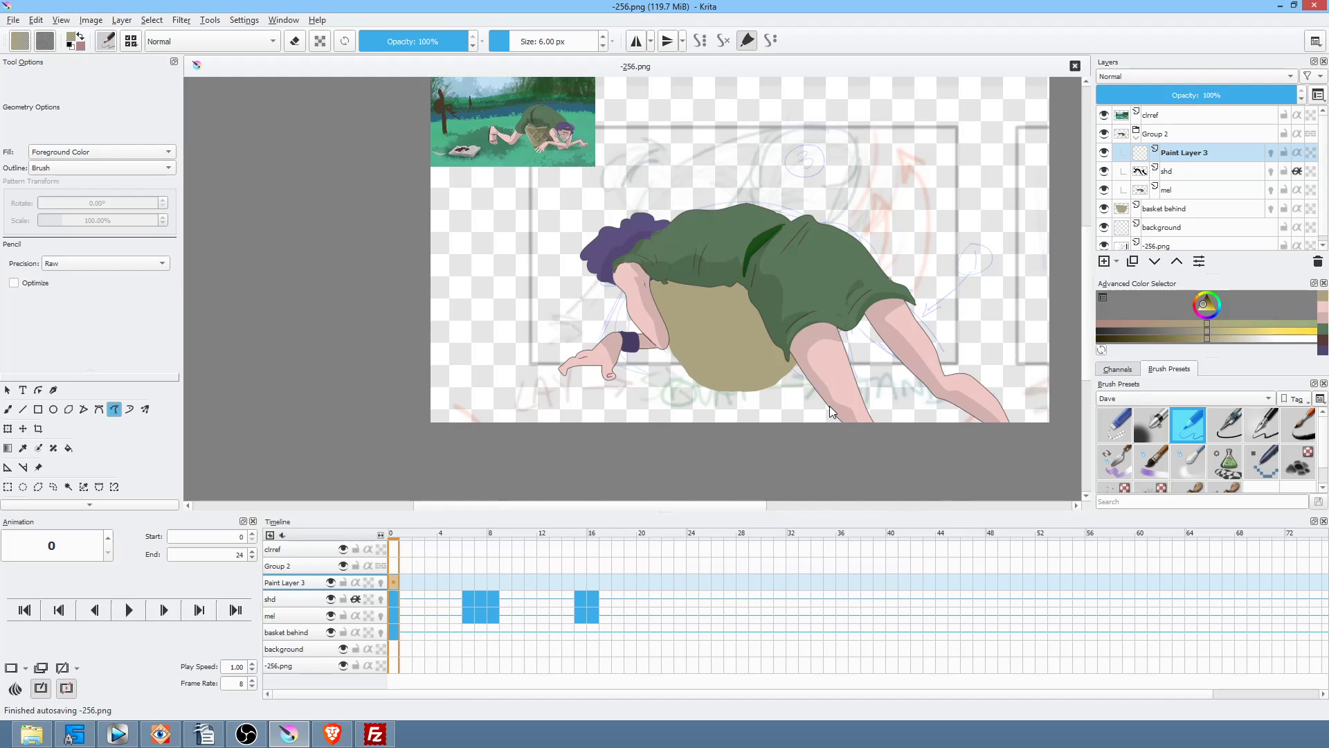
Step: On frame 6, delete Paint Layer 3 and make the mel layer active
key("Right")
key("Right")
key("Right")
key("Right")
key("Right")
key("Right")
key("Right")
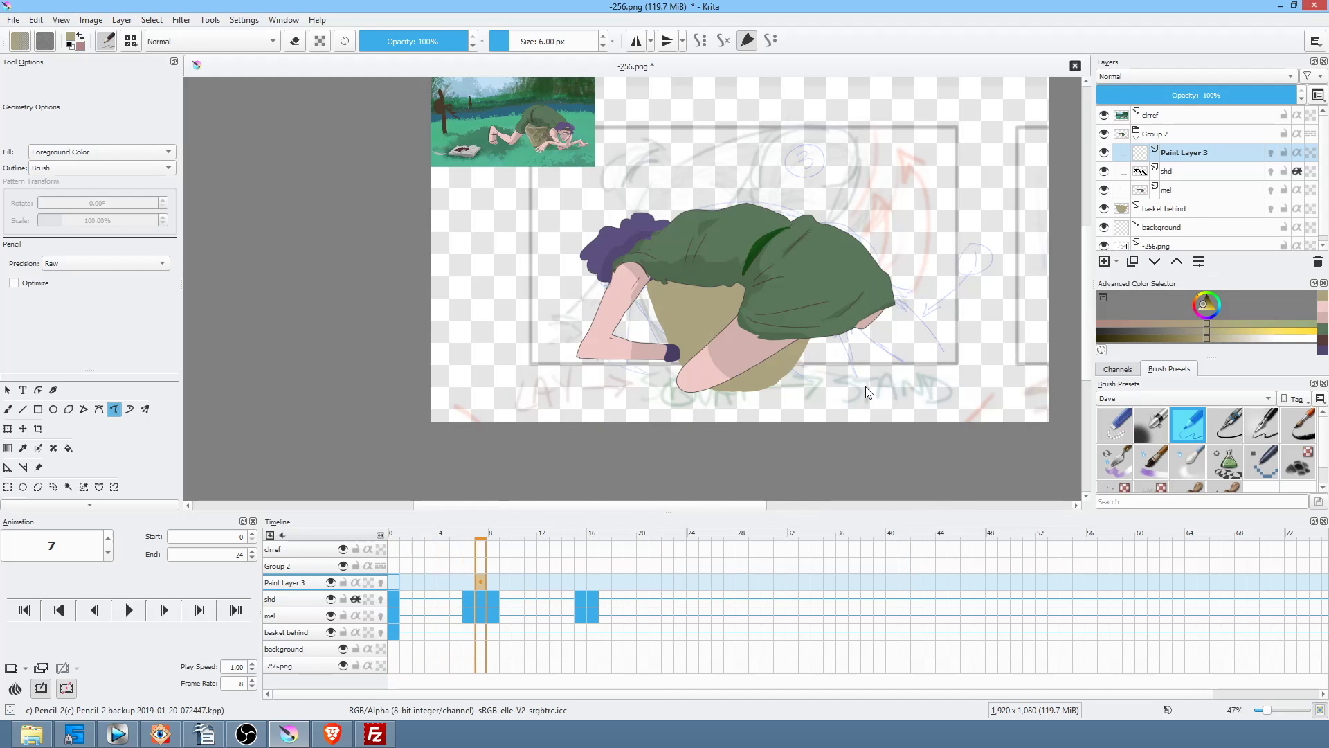
key("Left")
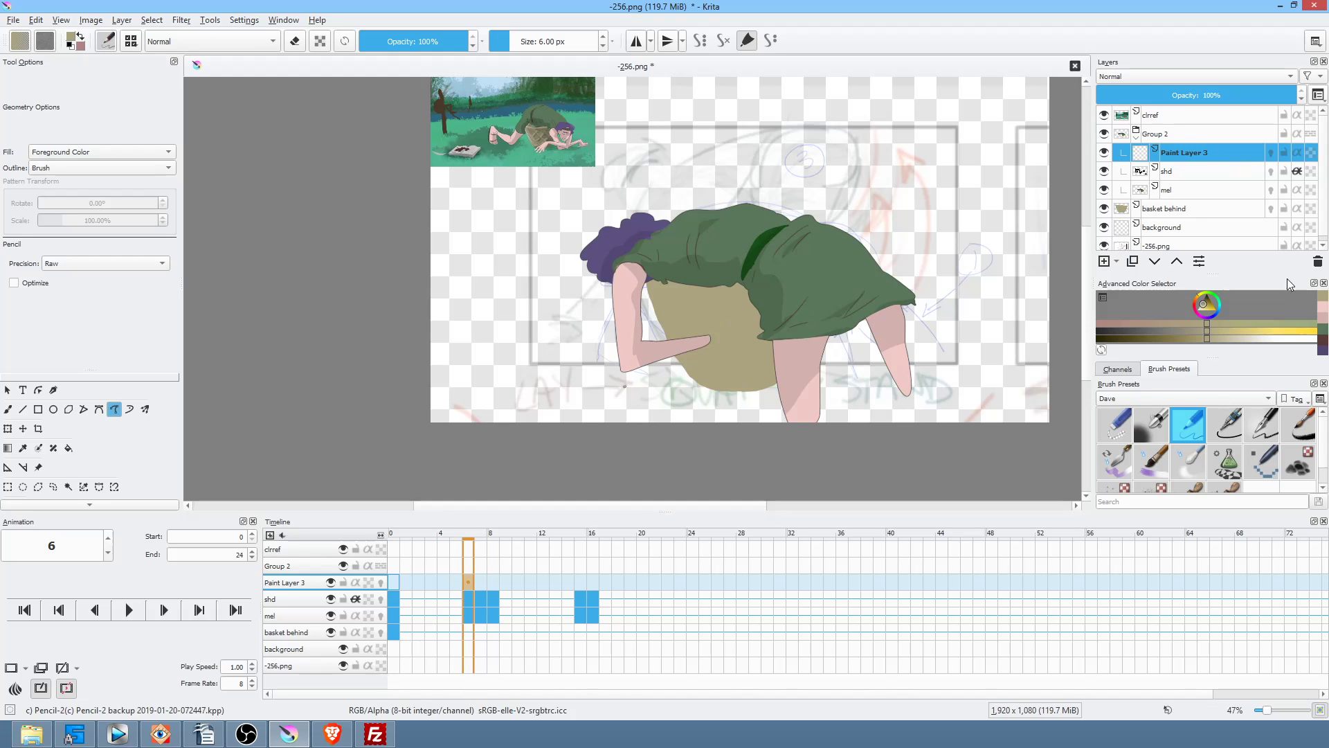
left_click(1317, 260)
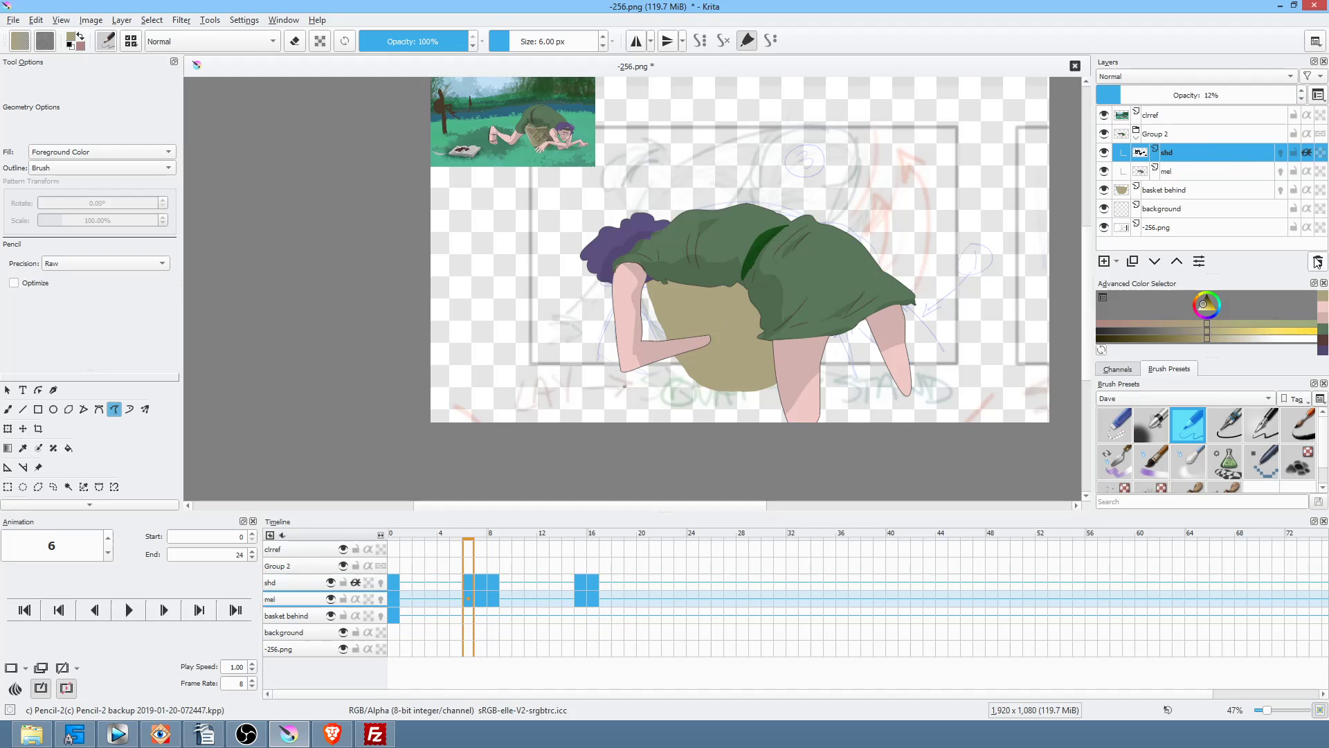
left_click(1181, 194)
scroll(830, 267, "up", 4)
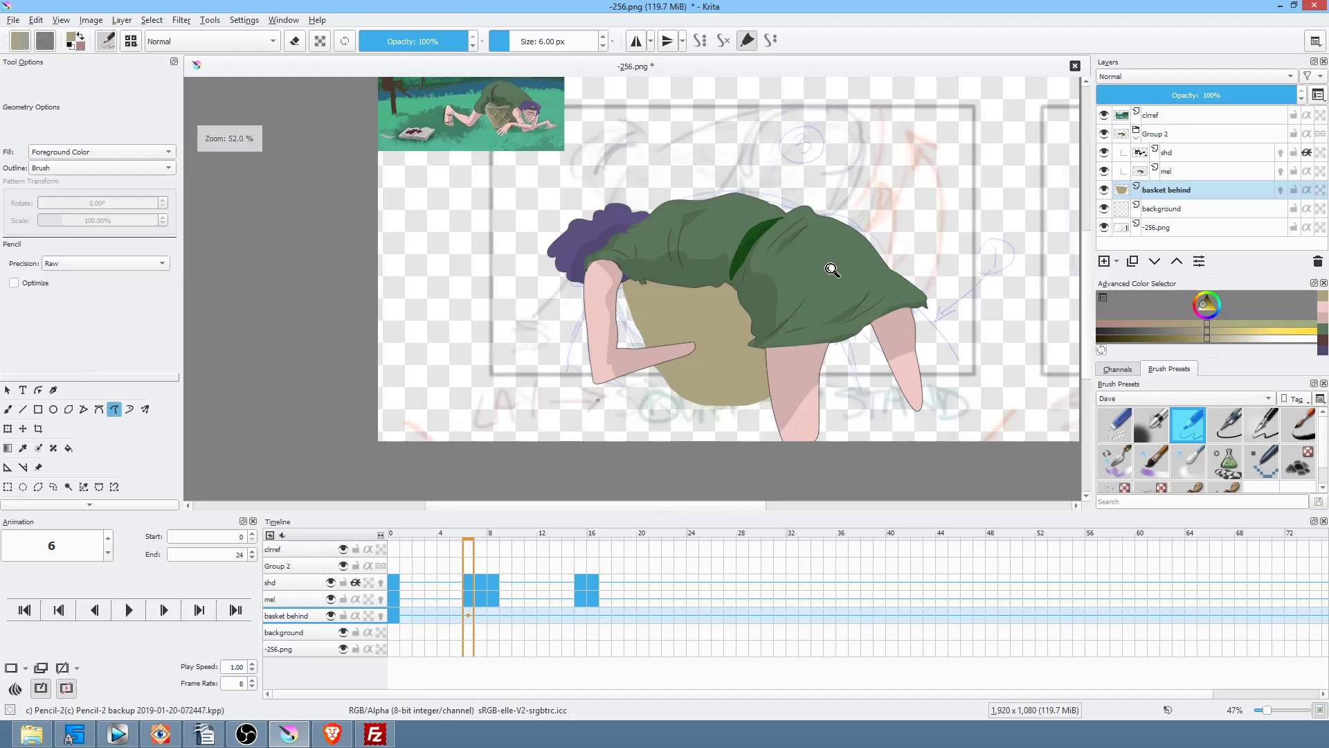
left_click(339, 599)
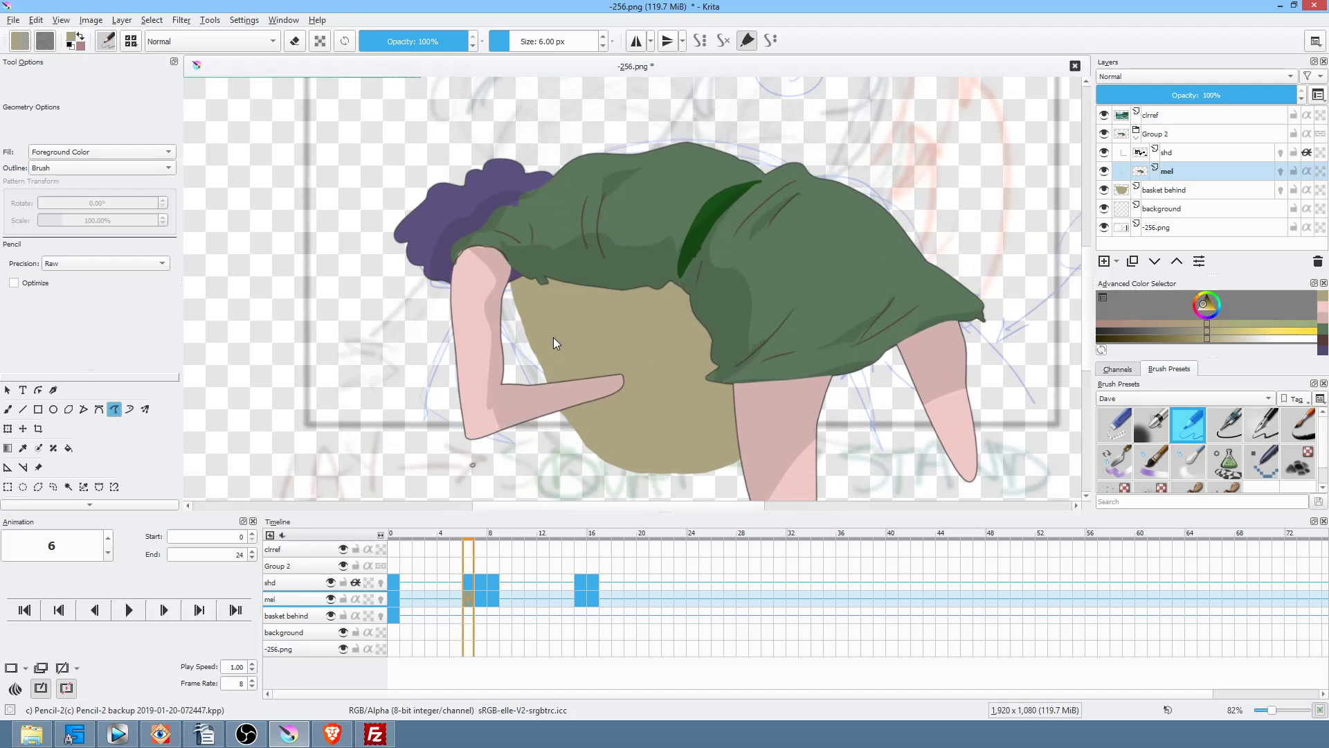
Step: Erase the forearm overlapping the basket on frame 6, then check frames 7, 8, 15 and 16
key("e")
left_click_drag(618, 416, 642, 331)
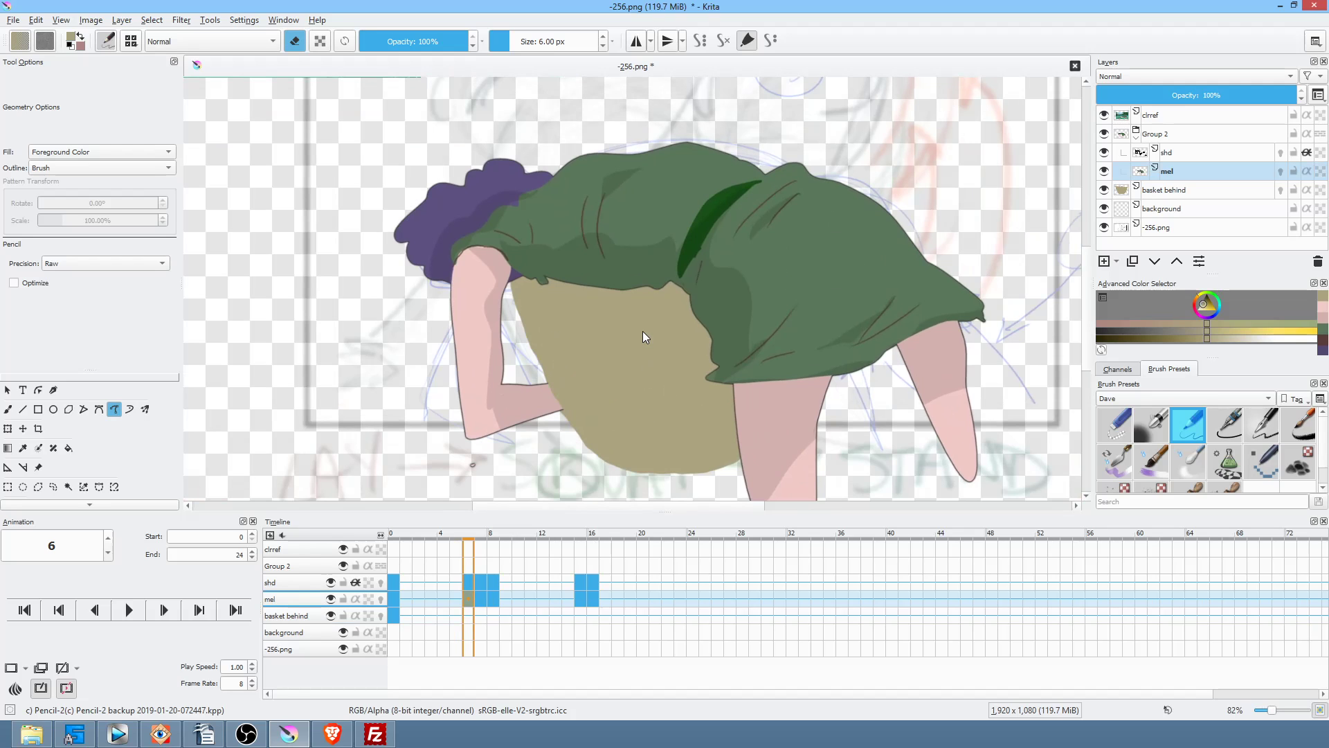
key("Right")
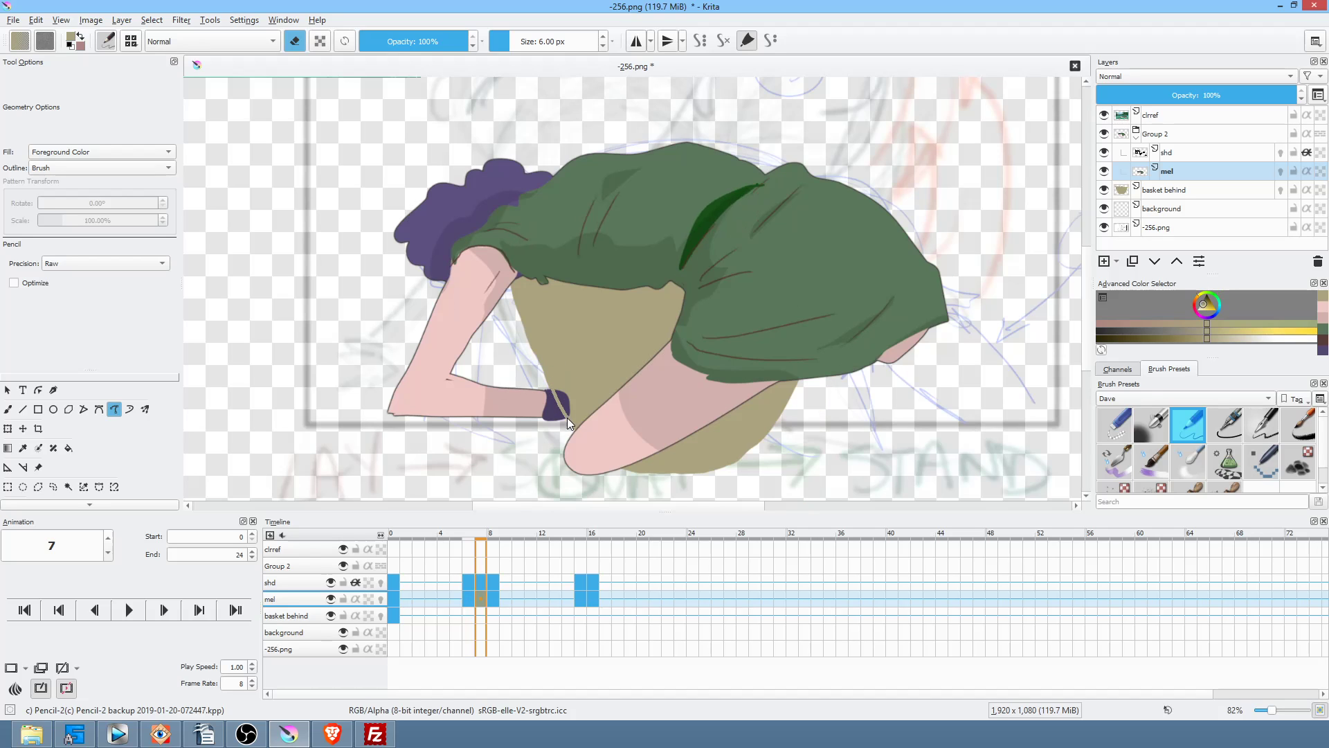
key("Right")
key("alt+Right")
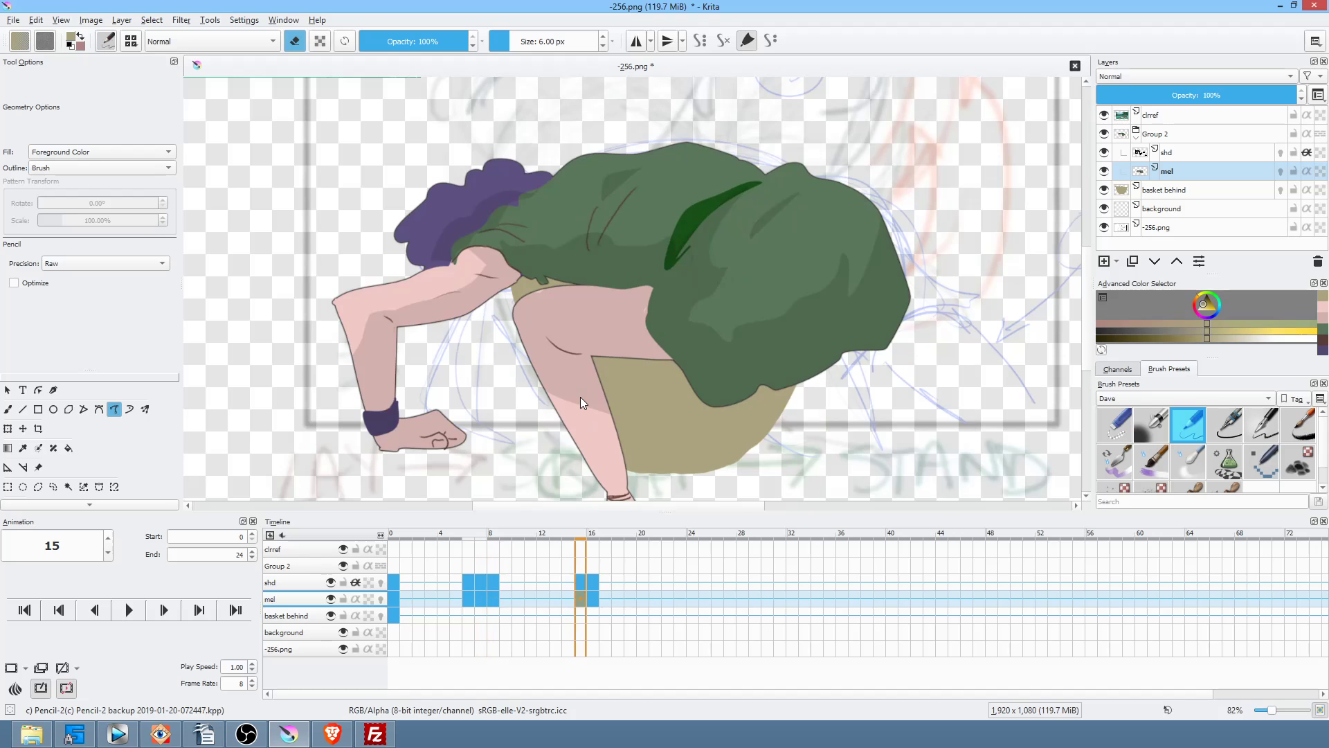
key("Right")
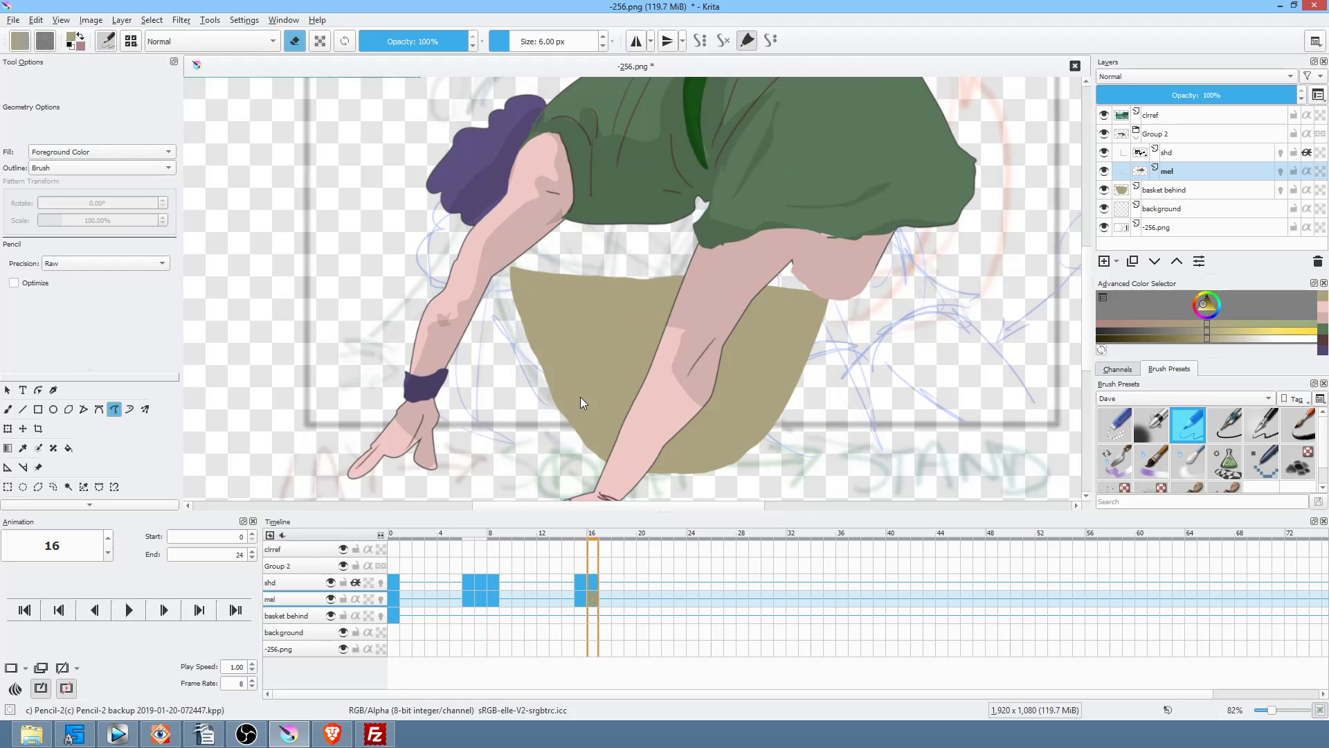
left_click(394, 613)
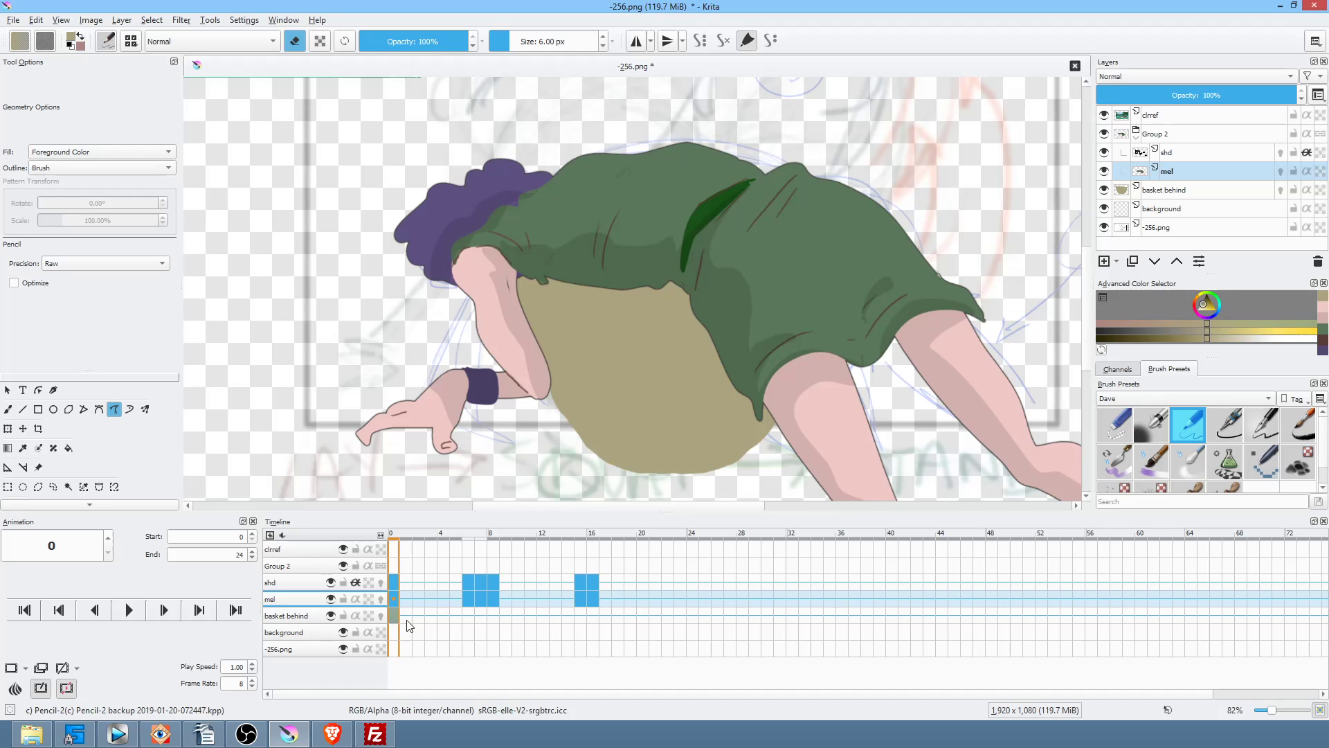
left_click(581, 615)
left_click(594, 614)
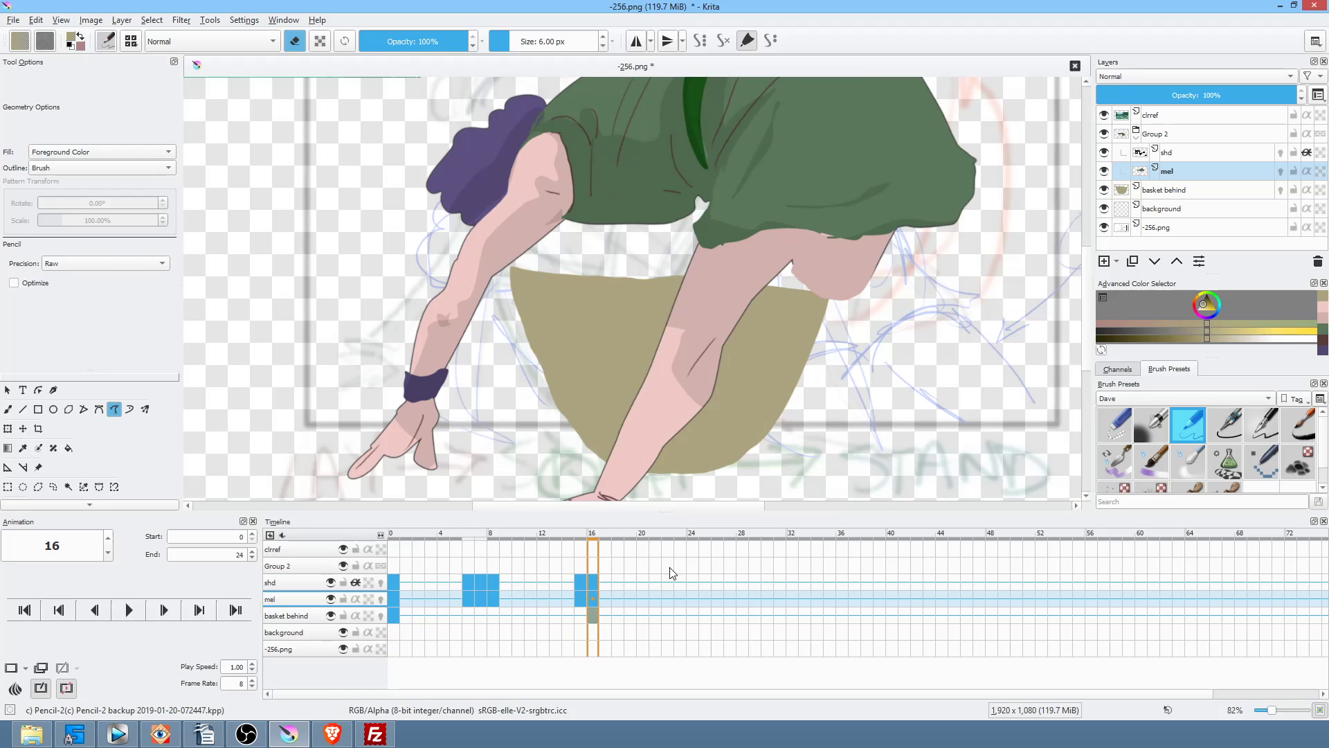
Step: On the basket behind layer, redraw and fill a higher tan rim along the basket top
left_click(294, 618)
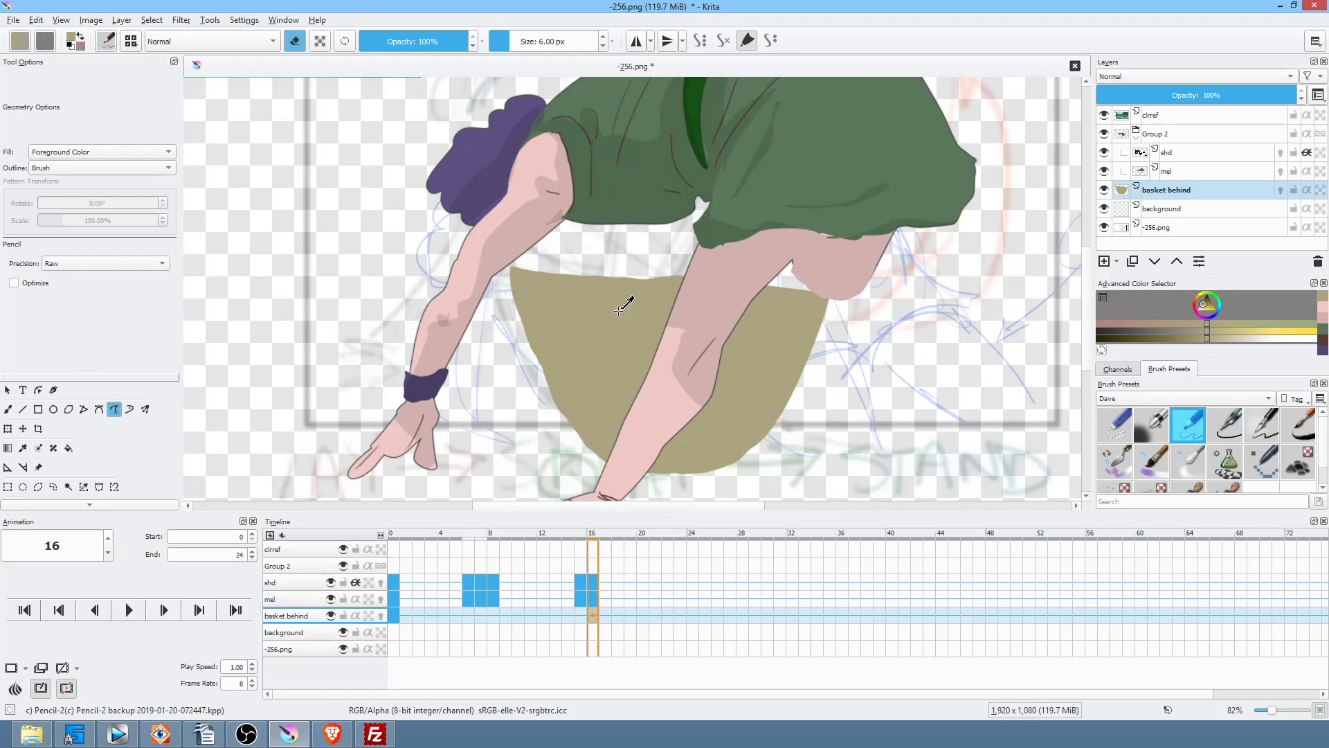
key("e")
left_click_drag(520, 261, 715, 251)
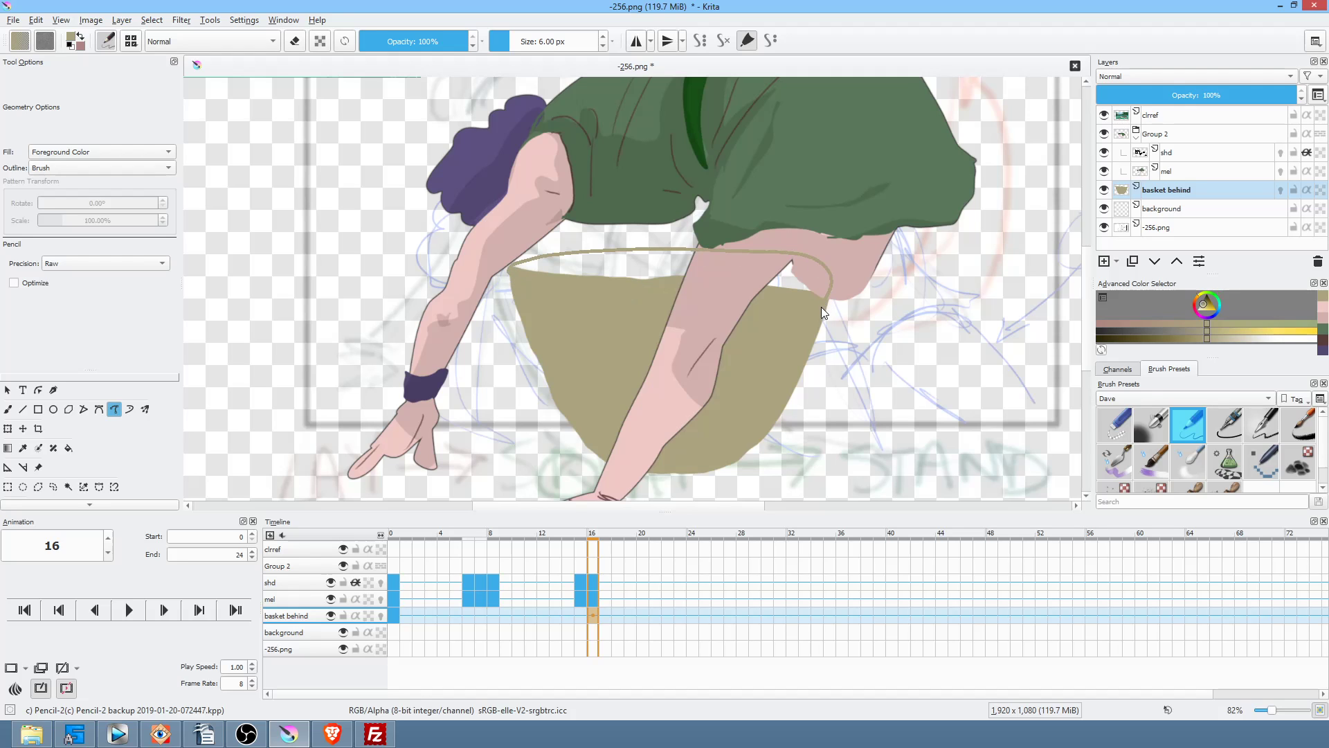
left_click_drag(821, 305, 822, 307)
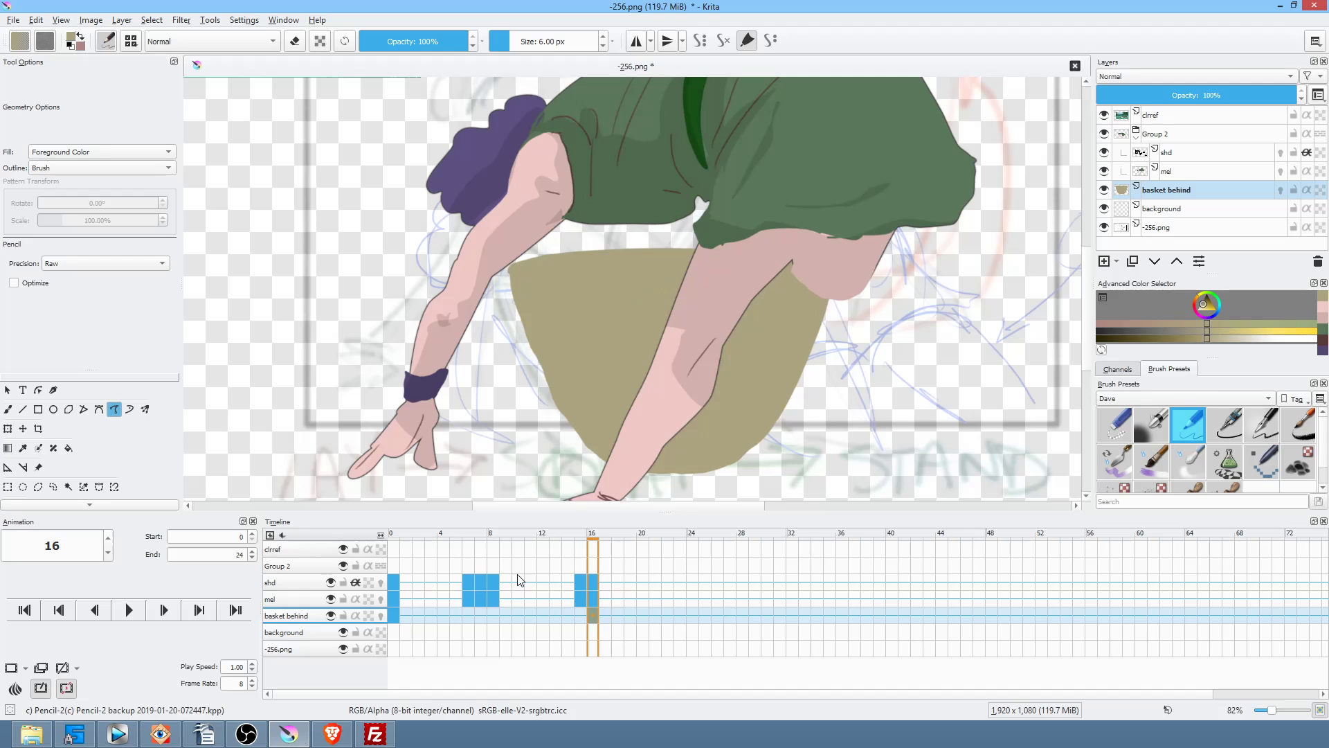
mouse_move(547, 253)
left_mouse_down()
mouse_move(741, 243)
mouse_move(811, 259)
left_mouse_up()
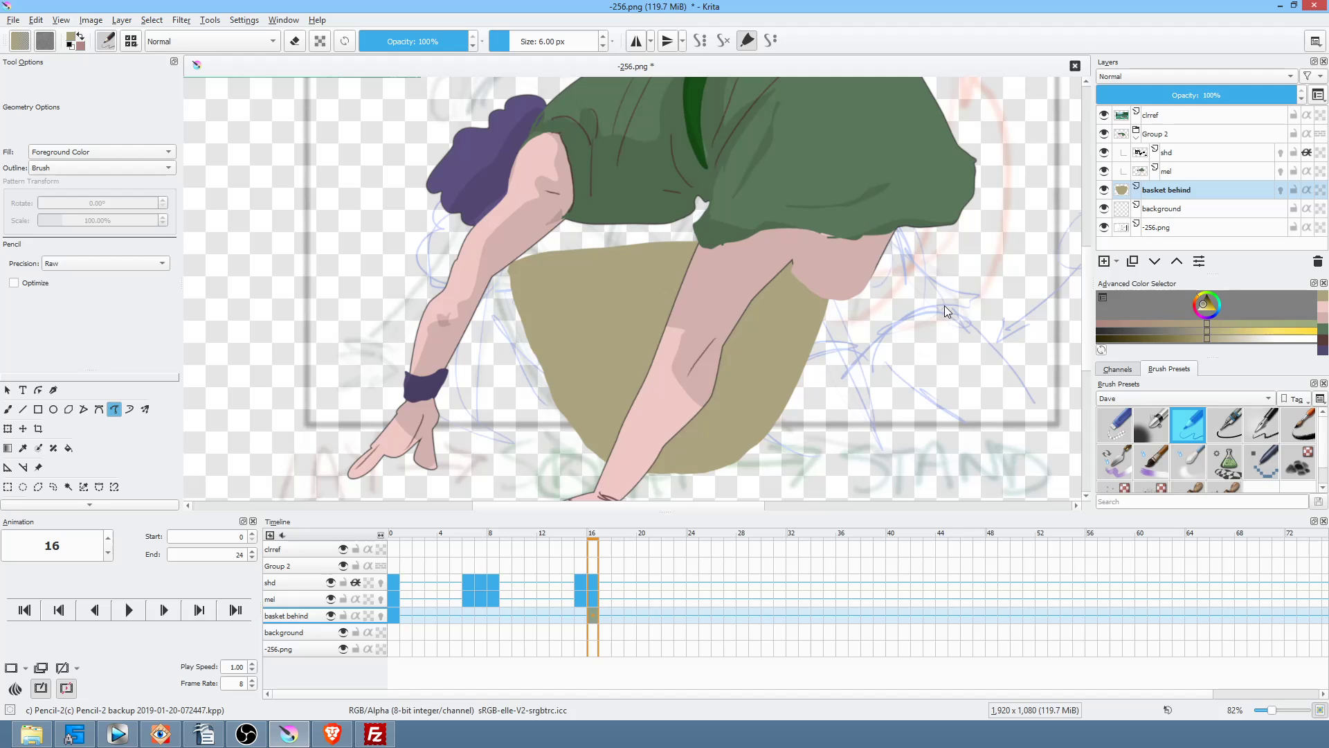
Step: Switch to black with alpha lock enabled and opacity lowered to 10%
left_click_drag(1203, 302, 1212, 278)
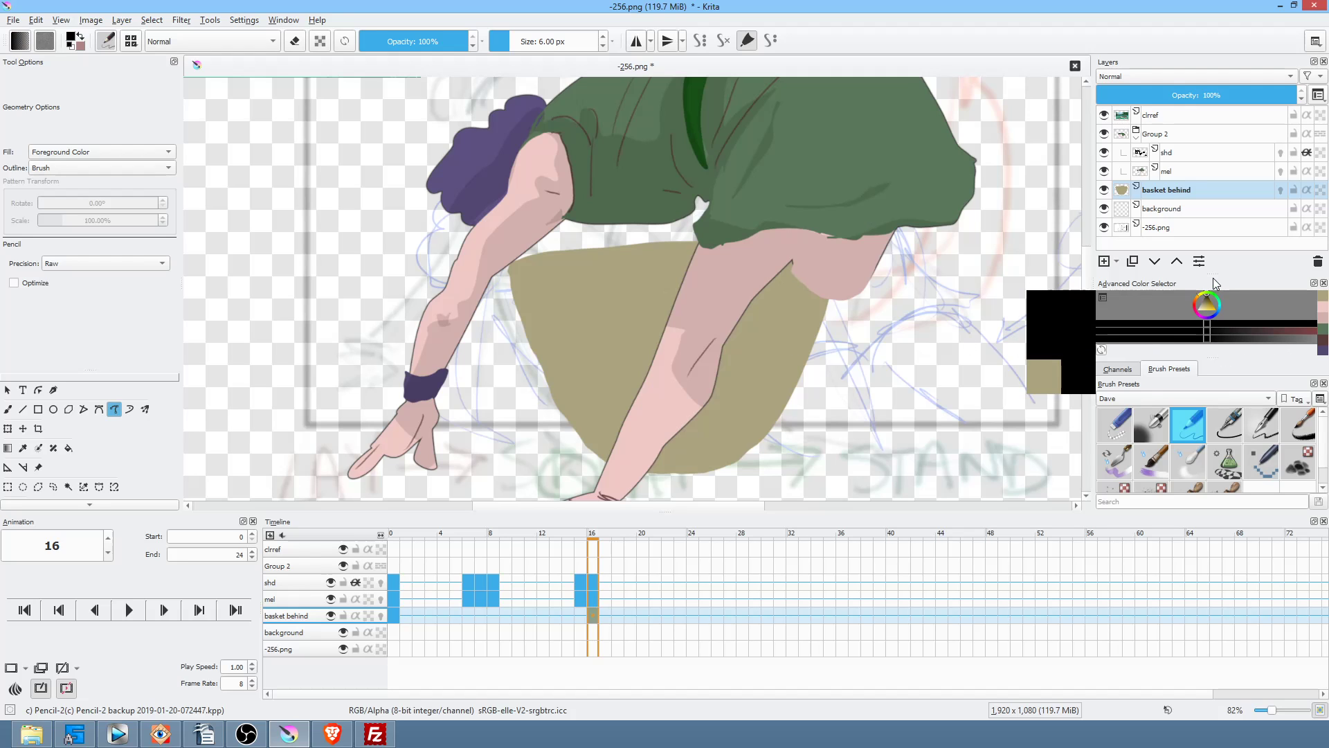
left_click(322, 43)
left_click_drag(446, 41, 370, 52)
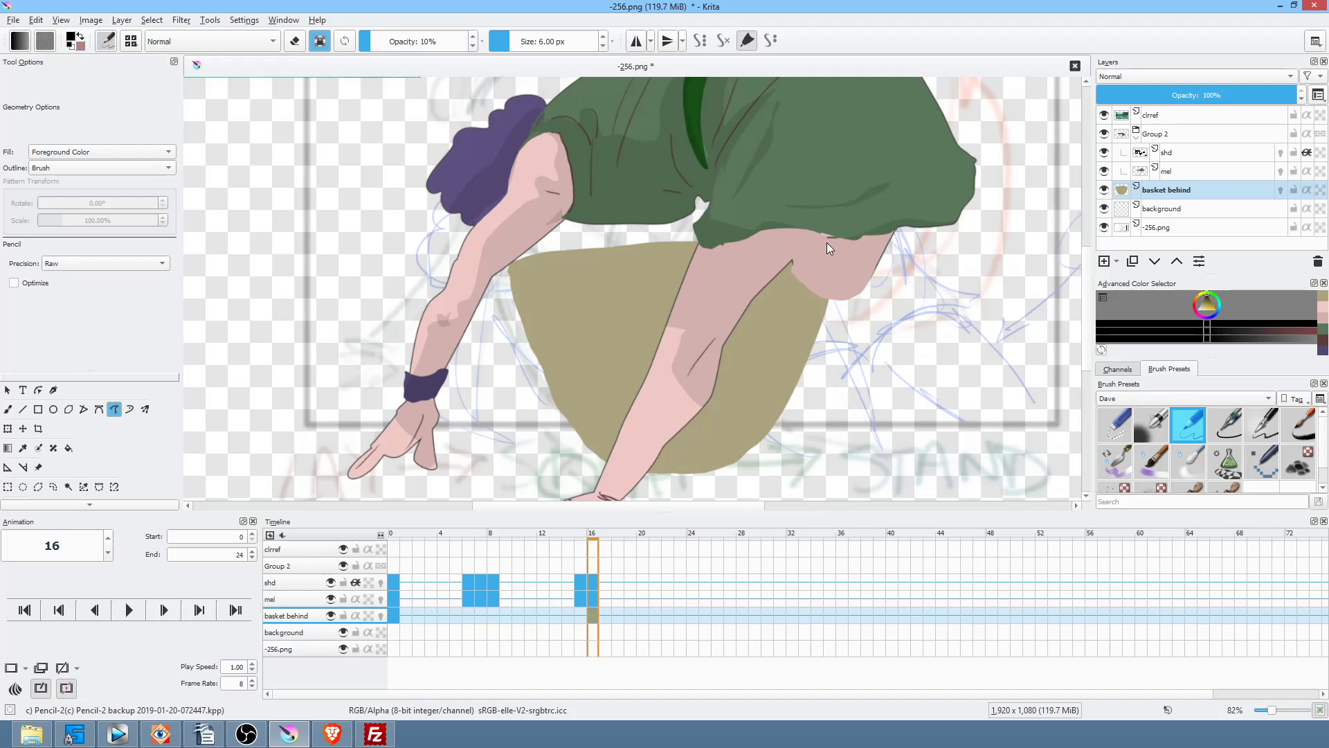
Step: Shade faint darker bands across the basket top and rim, then isolate the layer
mouse_move(862, 236)
left_mouse_down()
mouse_move(635, 217)
mouse_move(505, 251)
mouse_move(856, 241)
left_mouse_up()
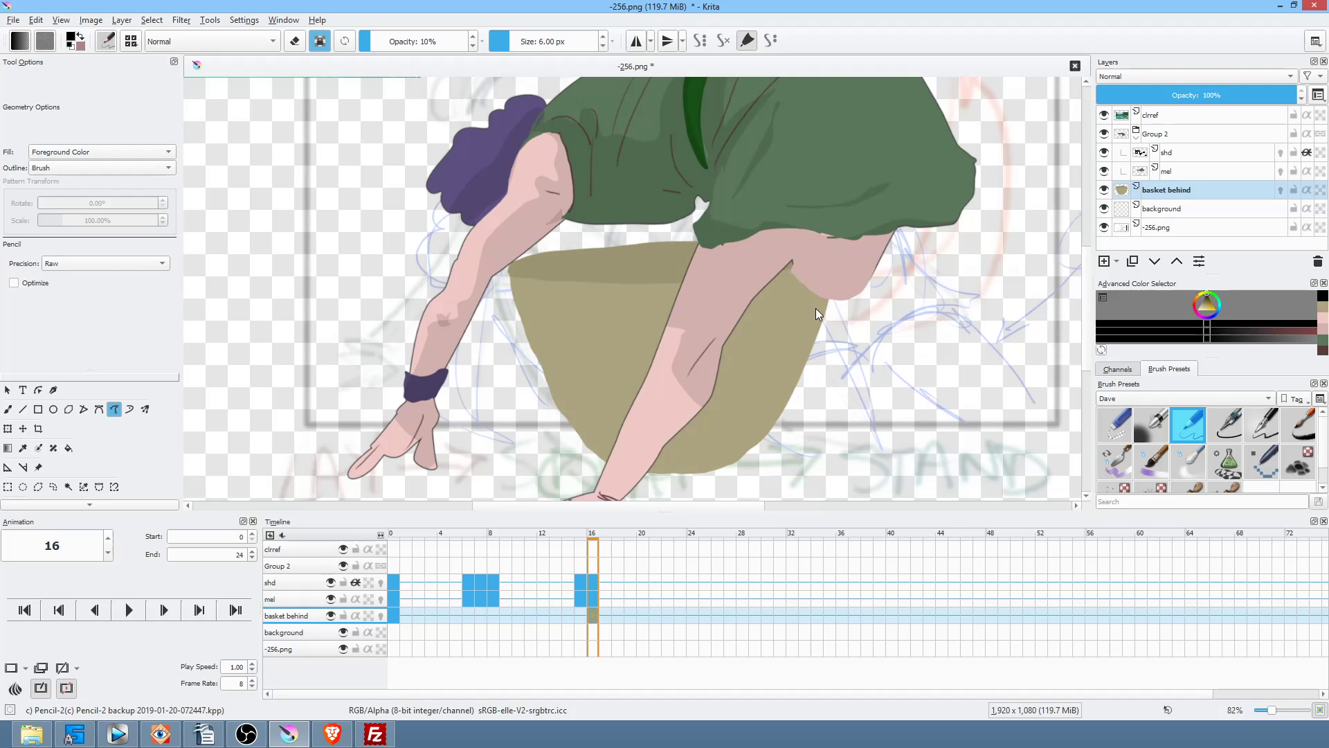
mouse_move(696, 225)
left_mouse_down()
mouse_move(523, 376)
mouse_move(893, 409)
mouse_move(940, 180)
left_mouse_up()
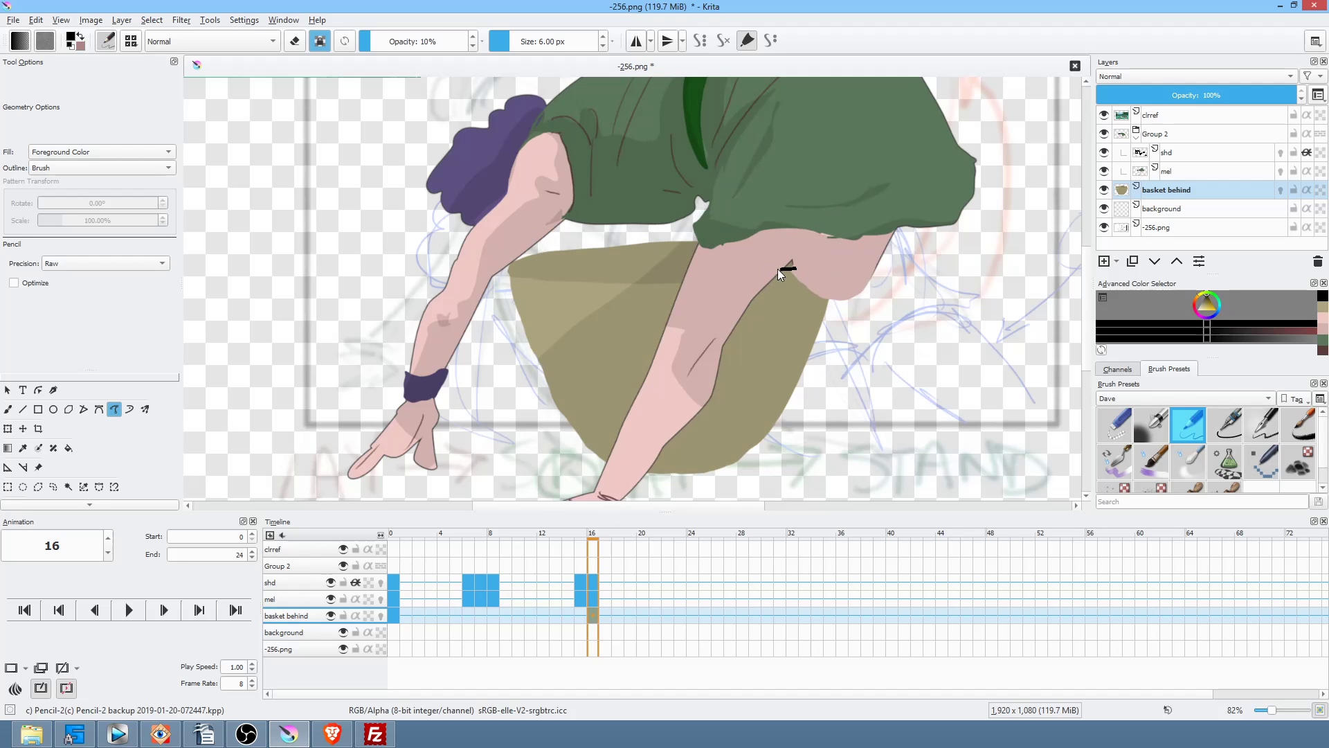
left_click_drag(539, 272, 866, 247)
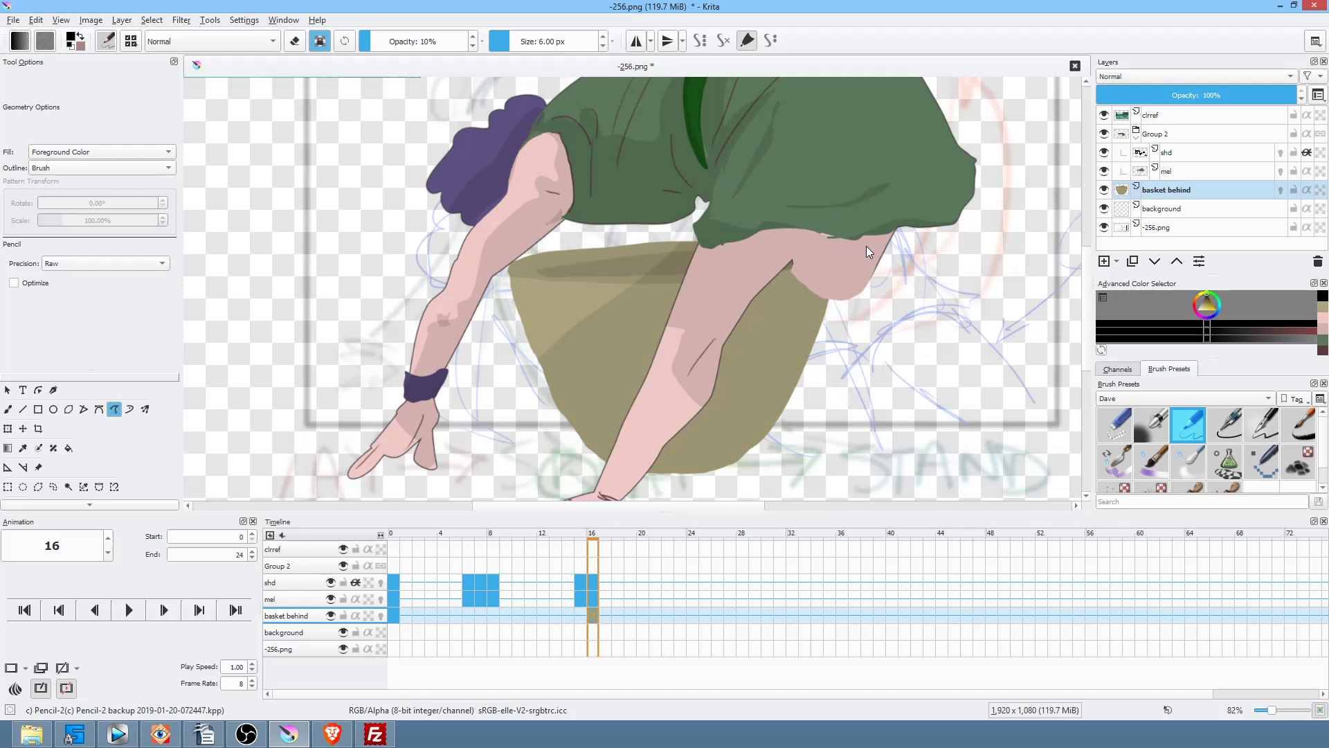
left_click_drag(837, 289, 717, 299)
left_click_drag(508, 299, 506, 305)
left_click_drag(588, 313, 869, 288)
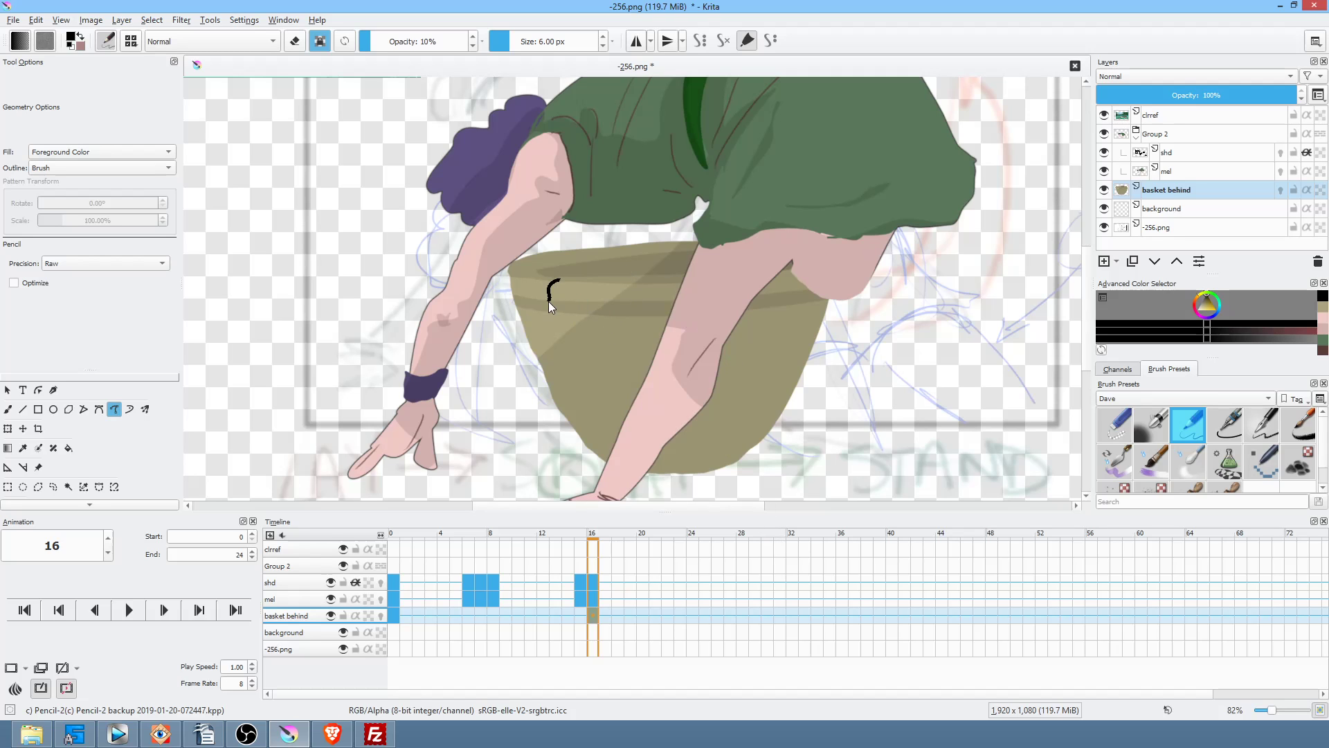
mouse_move(553, 306)
left_mouse_down()
mouse_move(607, 281)
mouse_move(548, 431)
mouse_move(649, 282)
mouse_move(571, 474)
mouse_move(646, 365)
mouse_move(598, 469)
mouse_move(685, 294)
left_mouse_up()
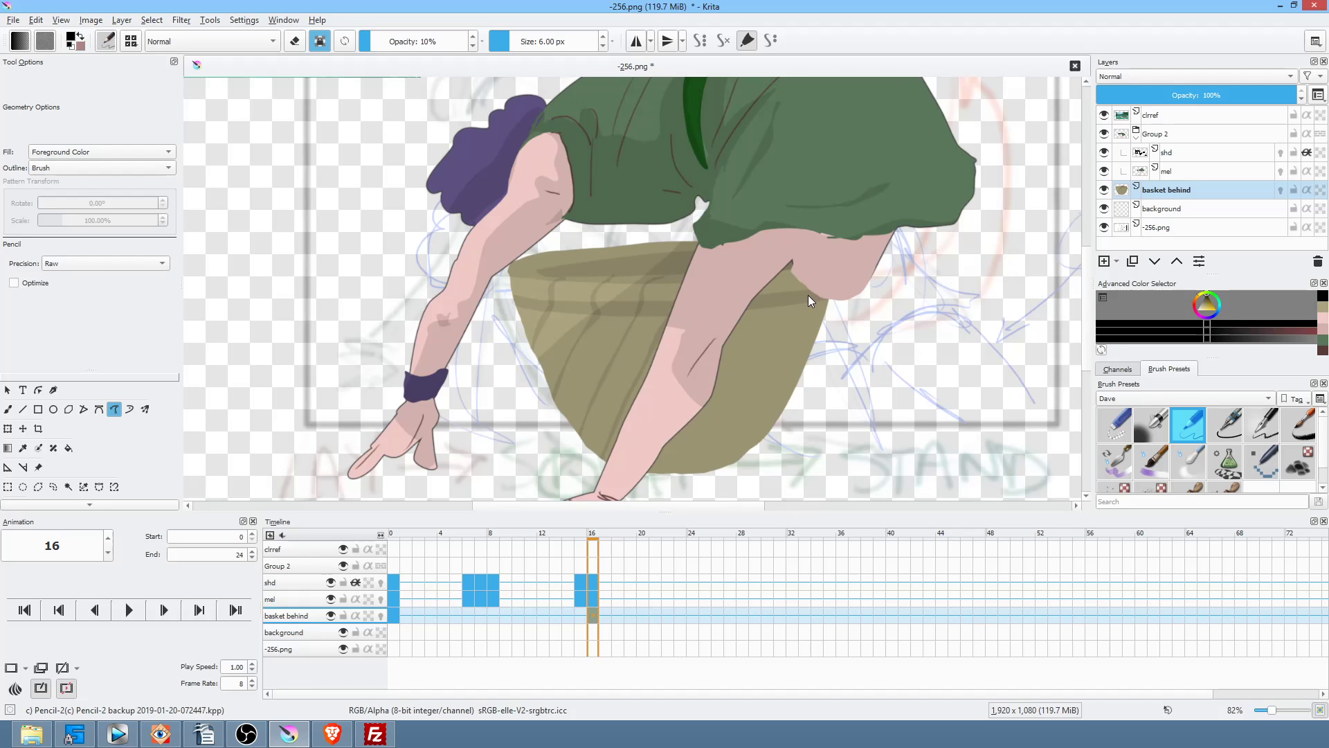
key("i")
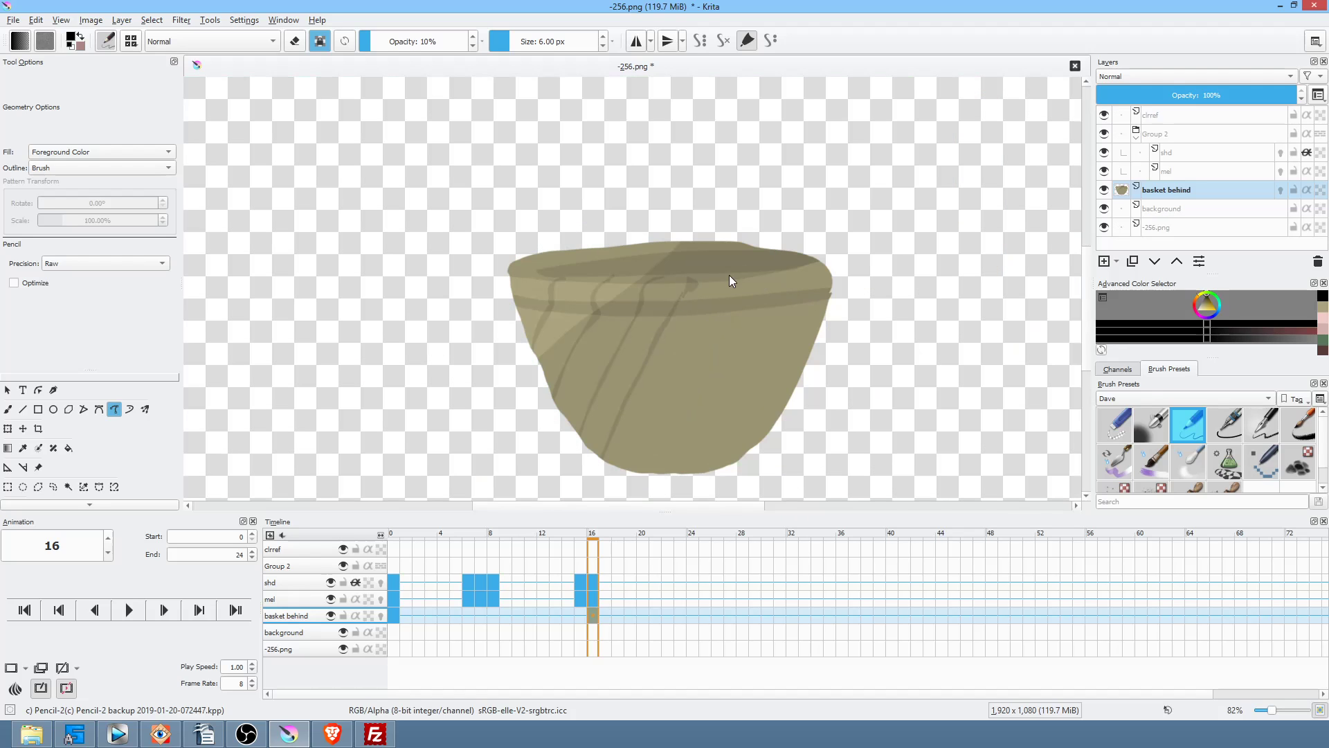
Step: Draw faint diagonal weave lines down the basket body
mouse_move(716, 306)
left_mouse_down()
mouse_move(636, 476)
mouse_move(713, 322)
left_mouse_up()
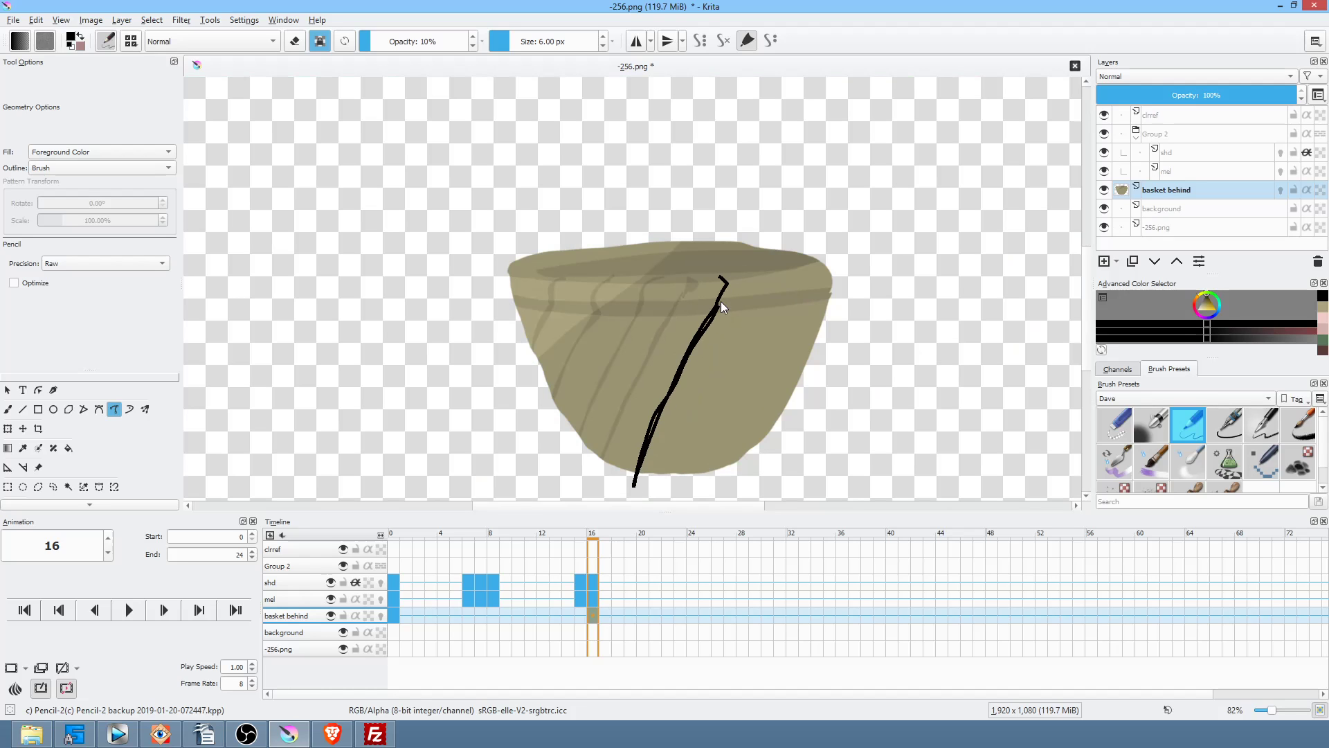
mouse_move(720, 274)
left_mouse_down()
mouse_move(763, 284)
mouse_move(686, 459)
mouse_move(792, 283)
mouse_move(712, 469)
left_mouse_up()
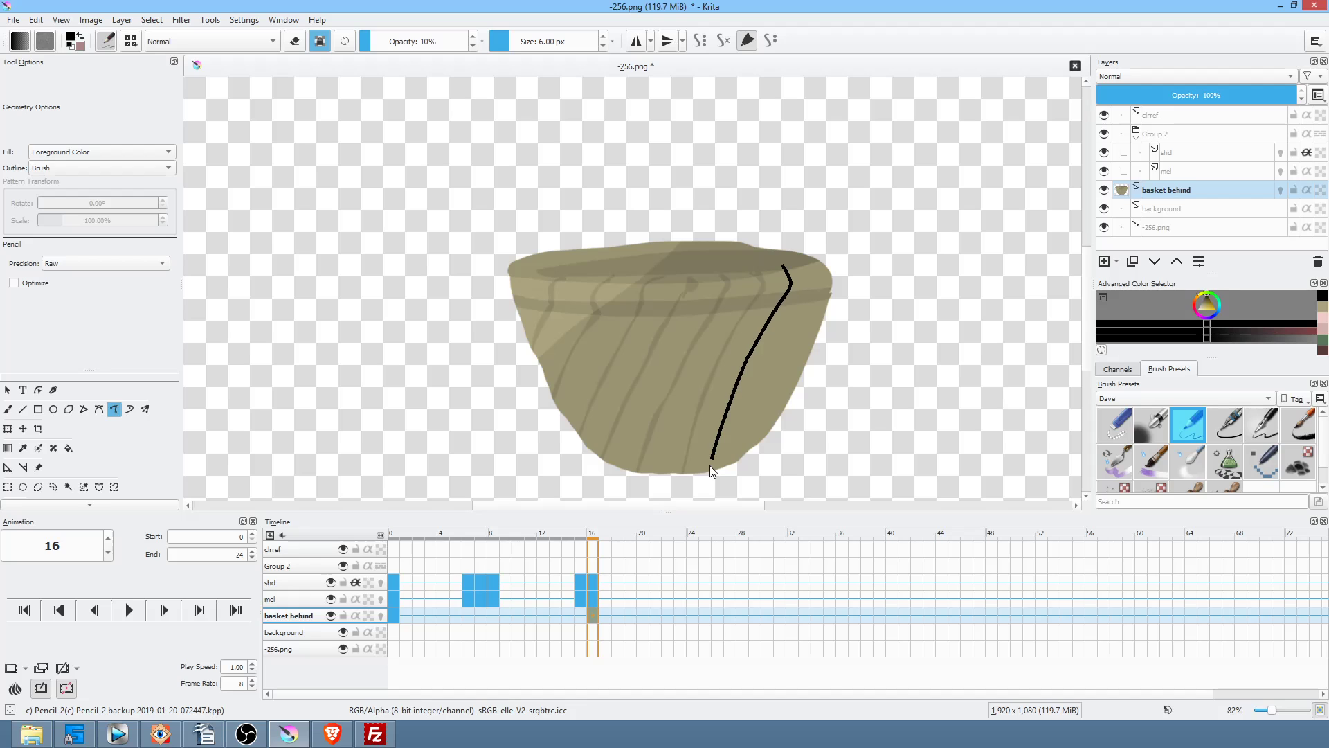
left_click_drag(783, 301, 786, 298)
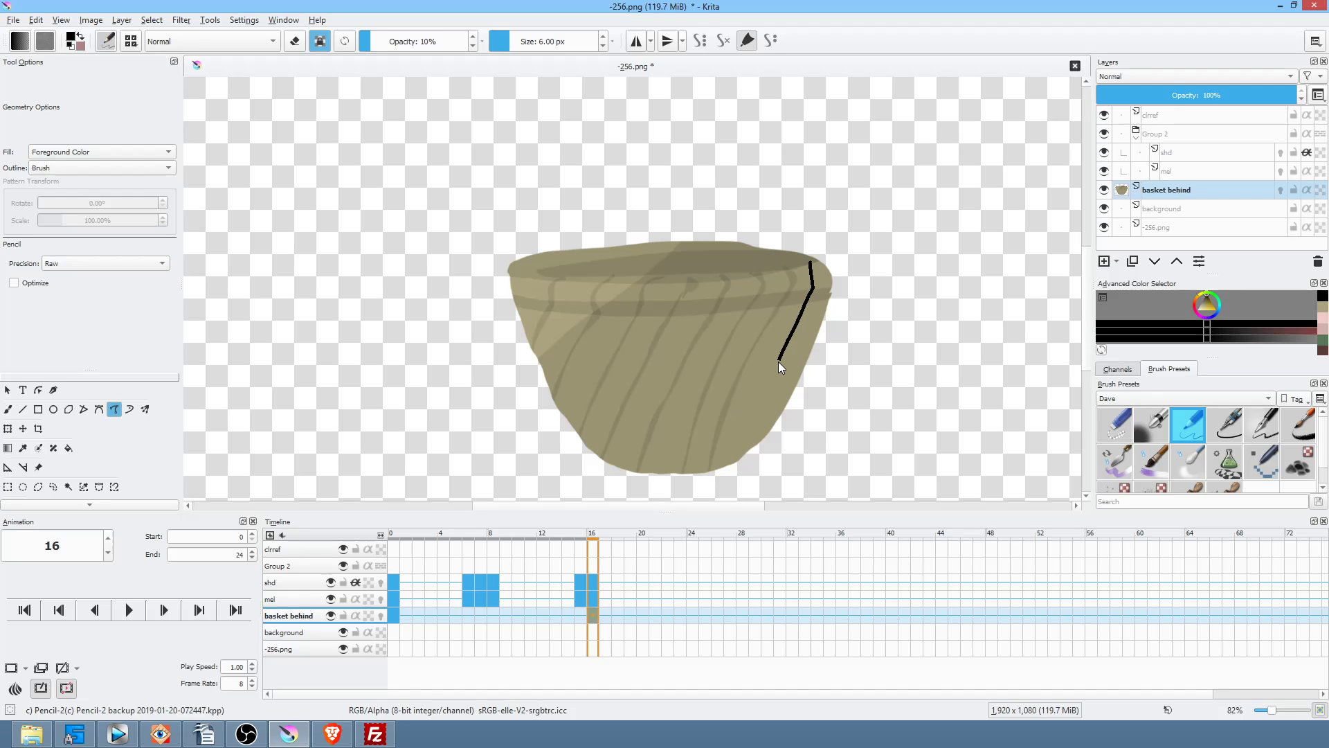
left_click_drag(753, 436, 756, 430)
mouse_move(666, 475)
left_mouse_down()
mouse_move(583, 385)
mouse_move(540, 277)
left_mouse_up()
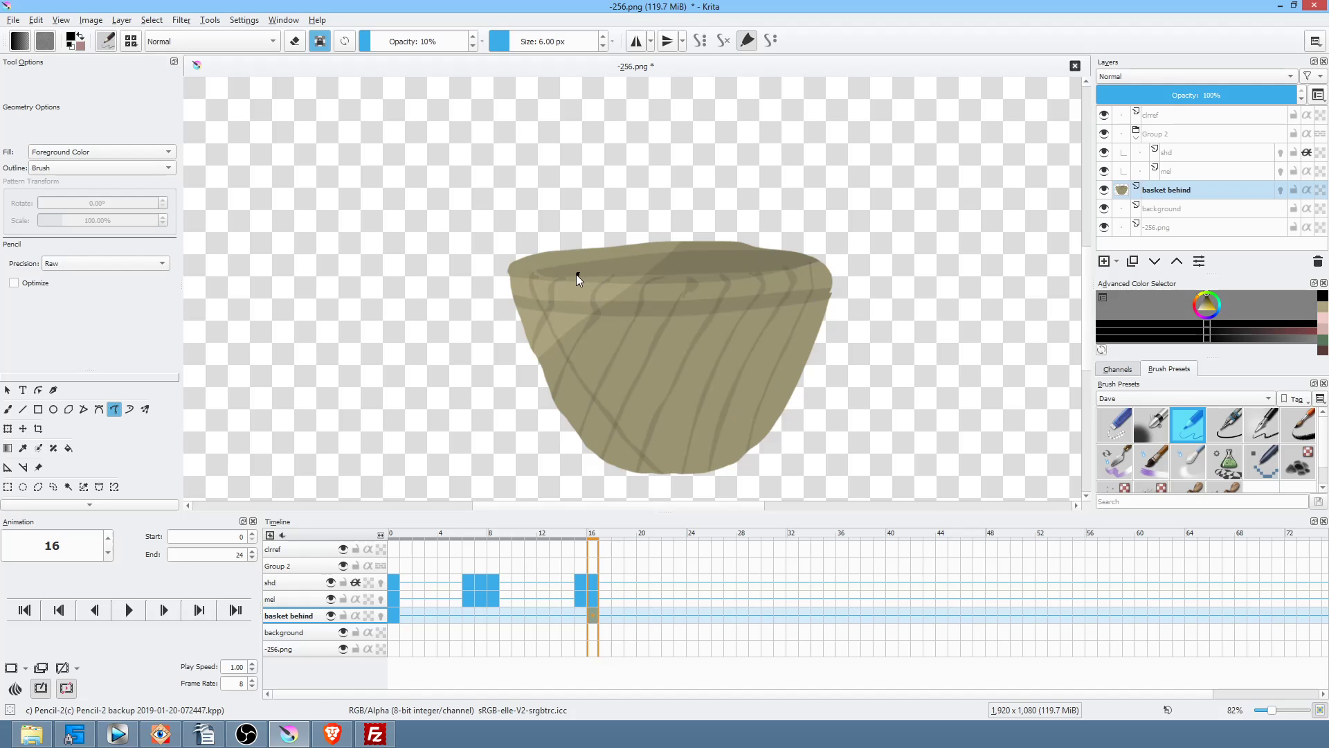
mouse_move(692, 449)
left_mouse_down()
mouse_move(608, 357)
mouse_move(568, 285)
left_mouse_up()
Step: Add crossing diagonal weave lines to form the lattice, then raise opacity to 12%
left_click_drag(747, 440, 681, 372)
left_click_drag(634, 319, 613, 274)
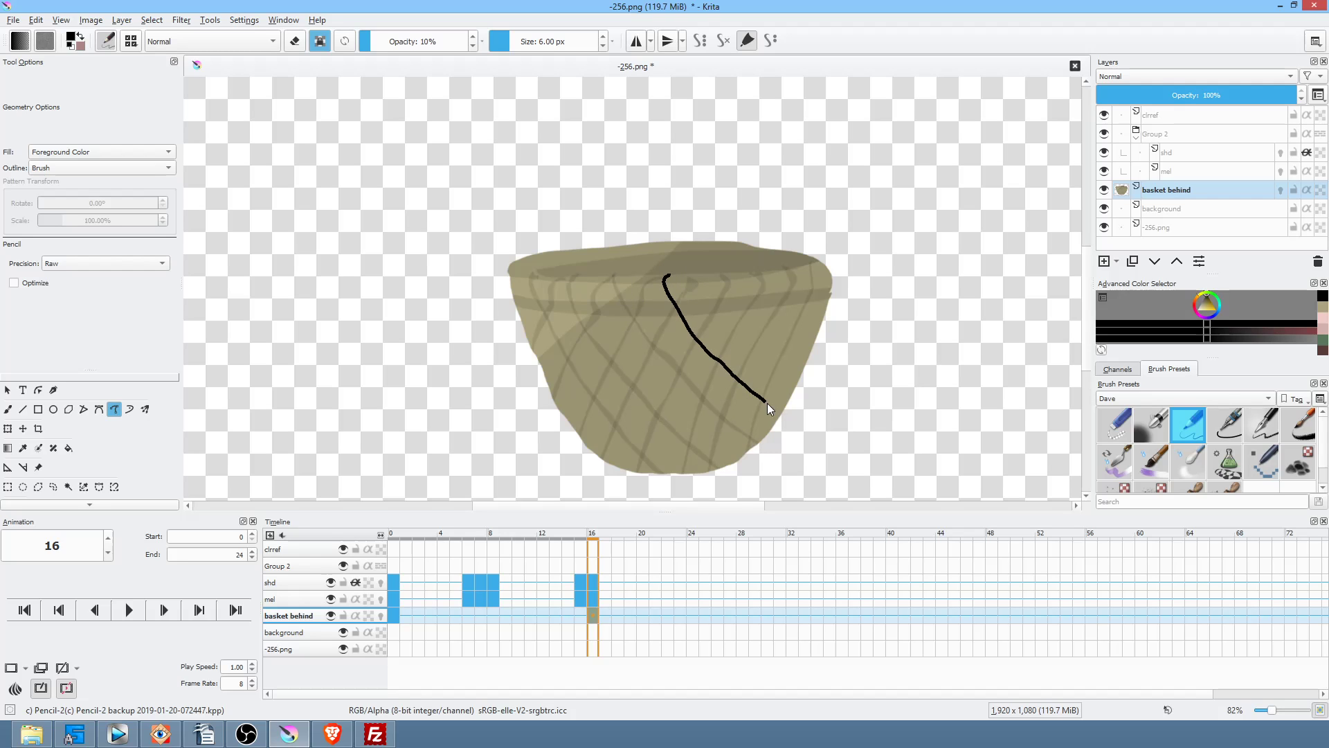
left_click_drag(699, 335, 666, 277)
left_click_drag(796, 372, 720, 277)
mouse_move(814, 342)
left_mouse_down()
mouse_move(757, 280)
mouse_move(793, 277)
left_mouse_up()
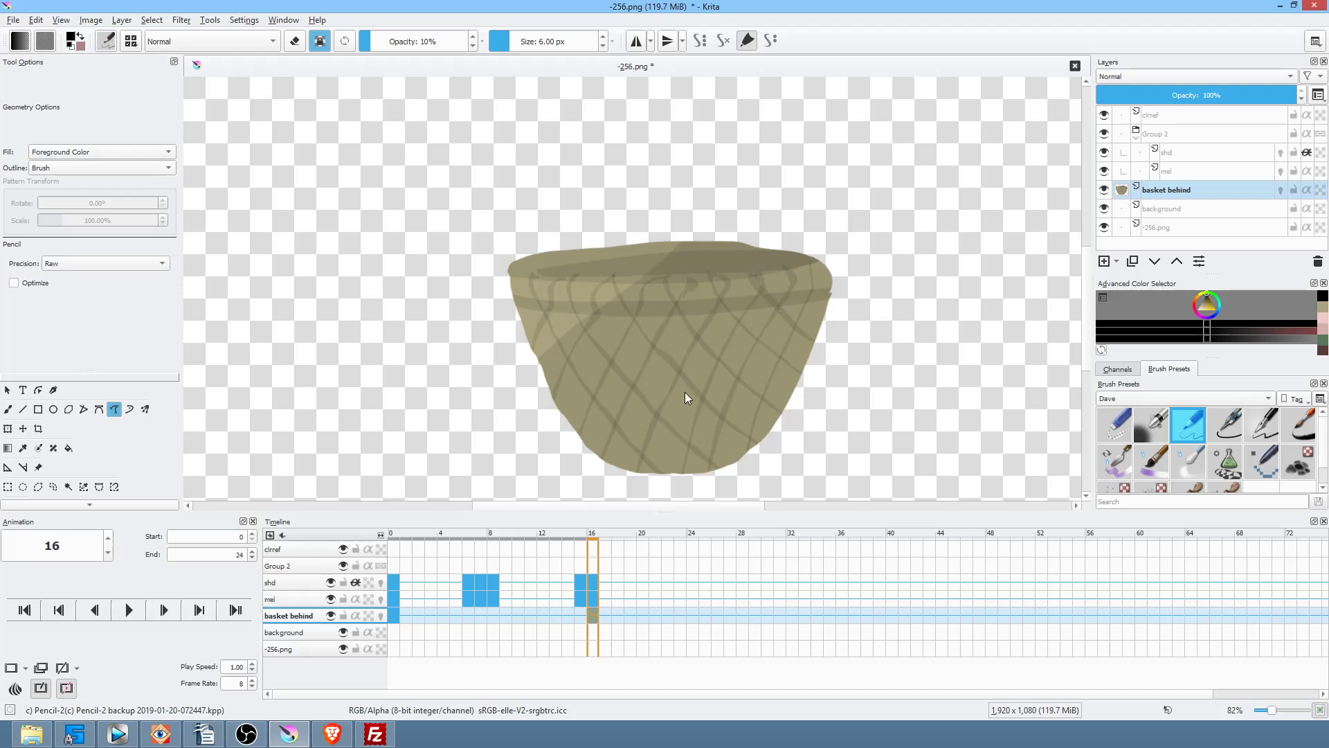
scroll(767, 343, "up", 4)
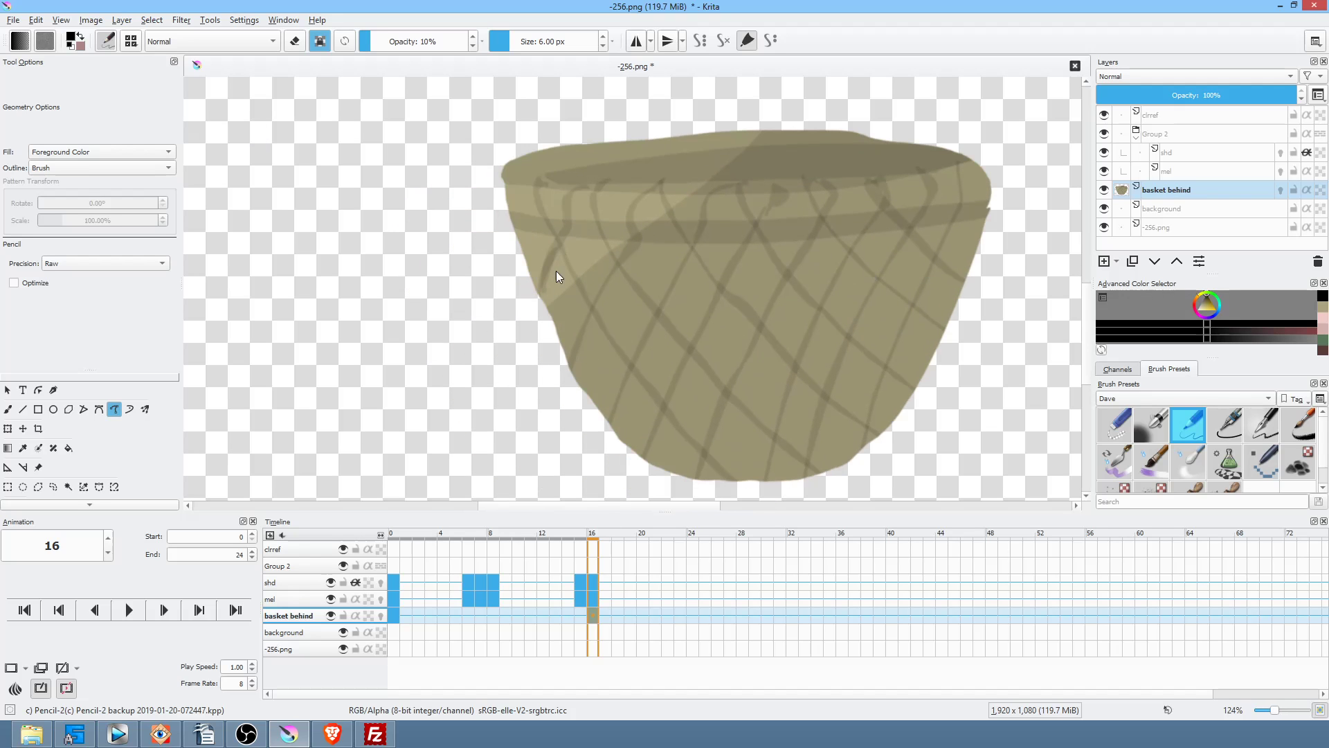
left_click(374, 45)
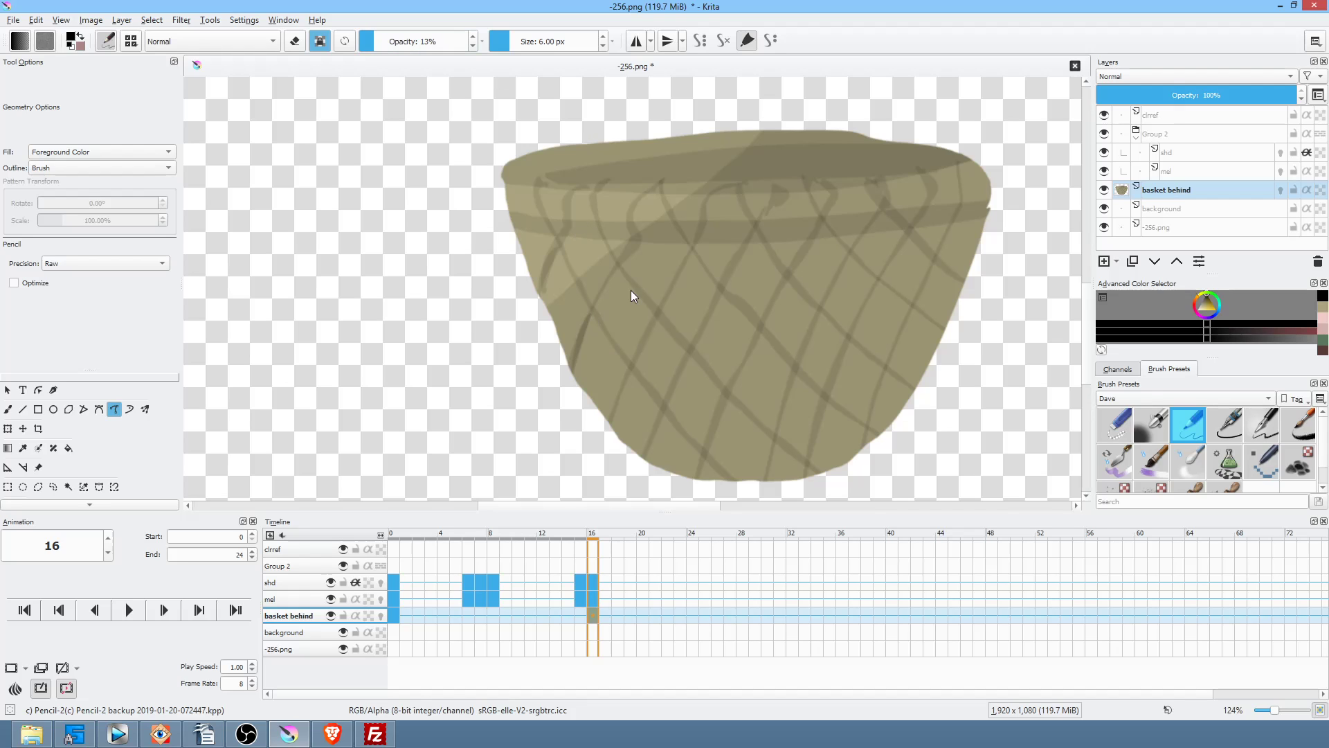
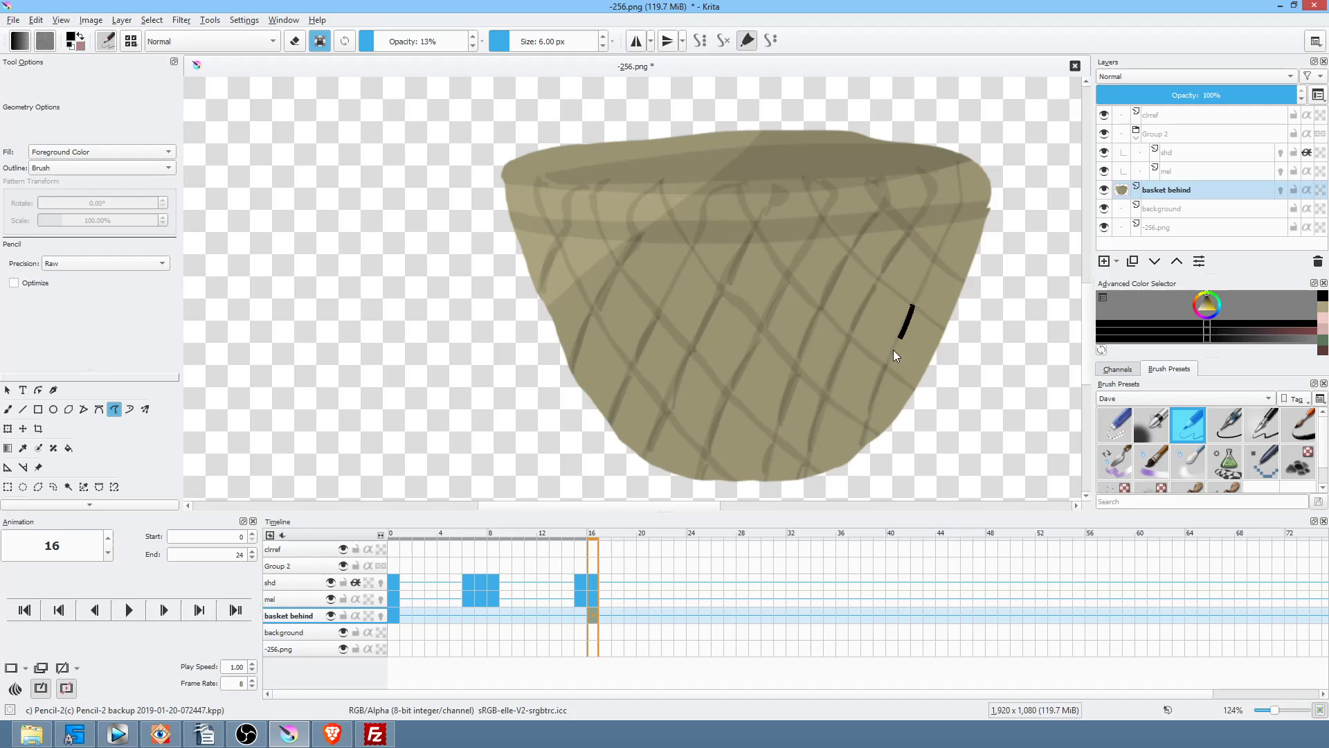
Step: Pick a light colour and paint light streaks on the basket's right side and edge
left_click(1203, 305)
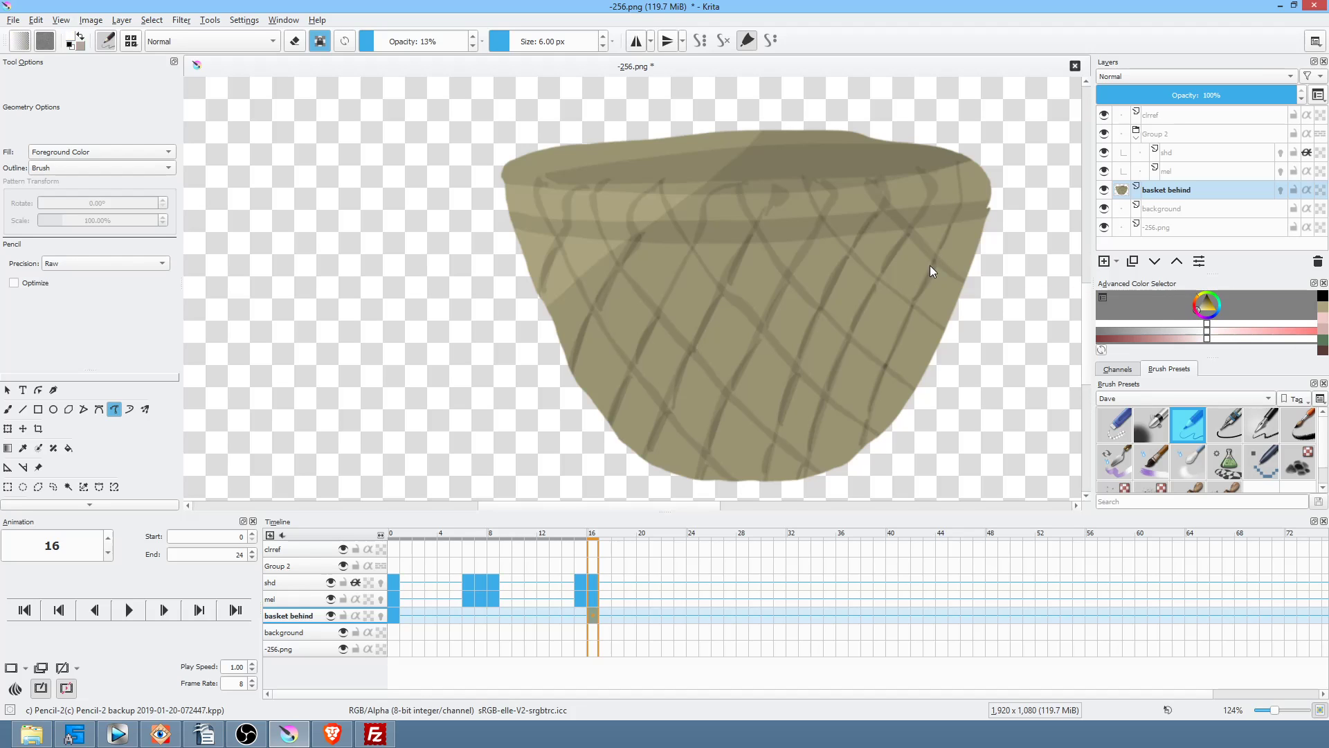
left_click_drag(931, 261, 907, 292)
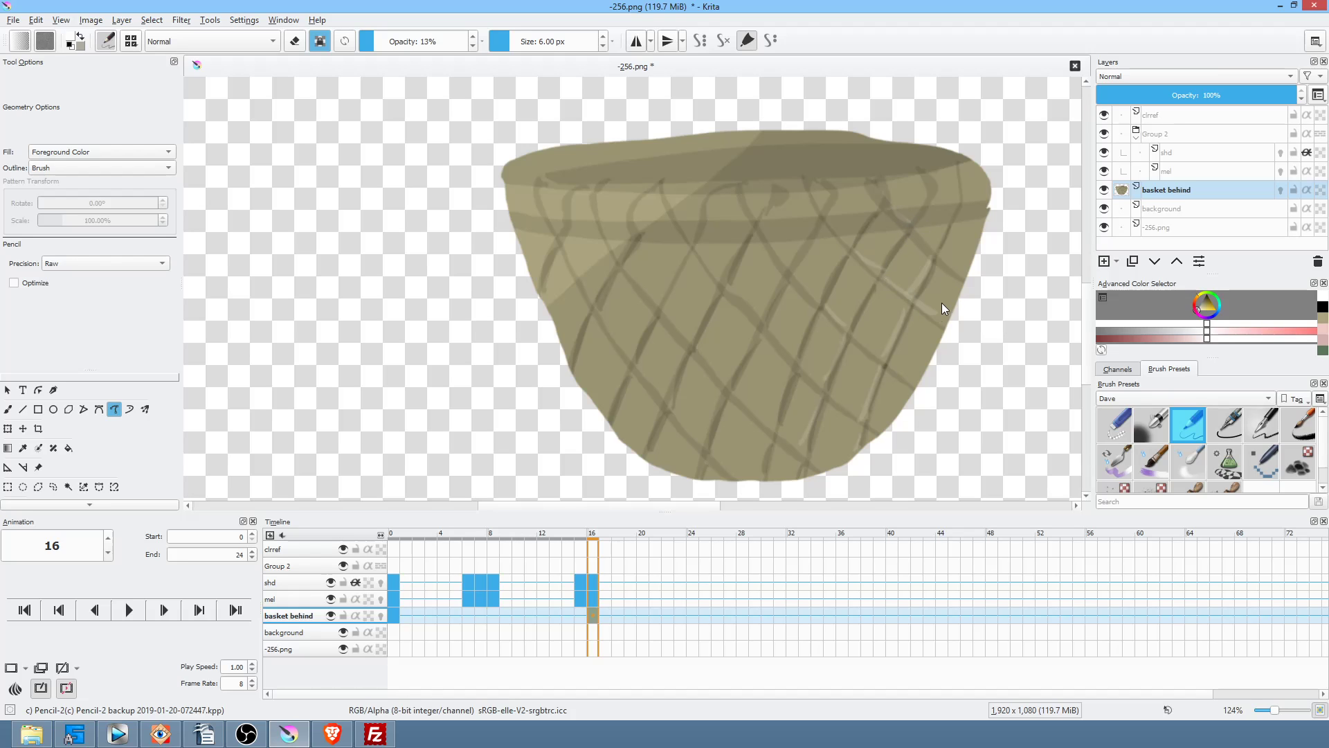
left_click_drag(912, 377, 919, 383)
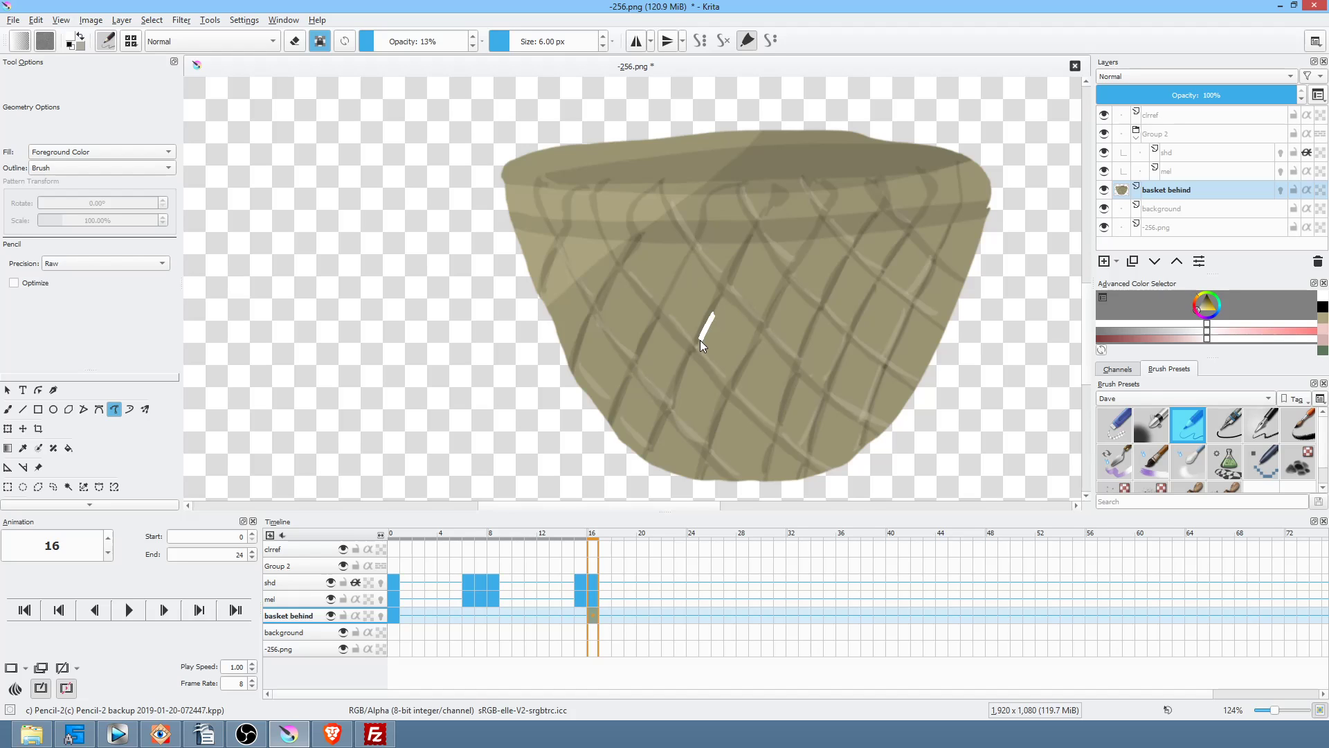
left_click_drag(726, 374, 726, 374)
key("ctrl+z")
Step: Lower brush opacity to 7% and add faint light shapes on the basket bottom and front
left_click(374, 43)
left_click_drag(375, 44, 367, 44)
left_click_drag(731, 470, 754, 481)
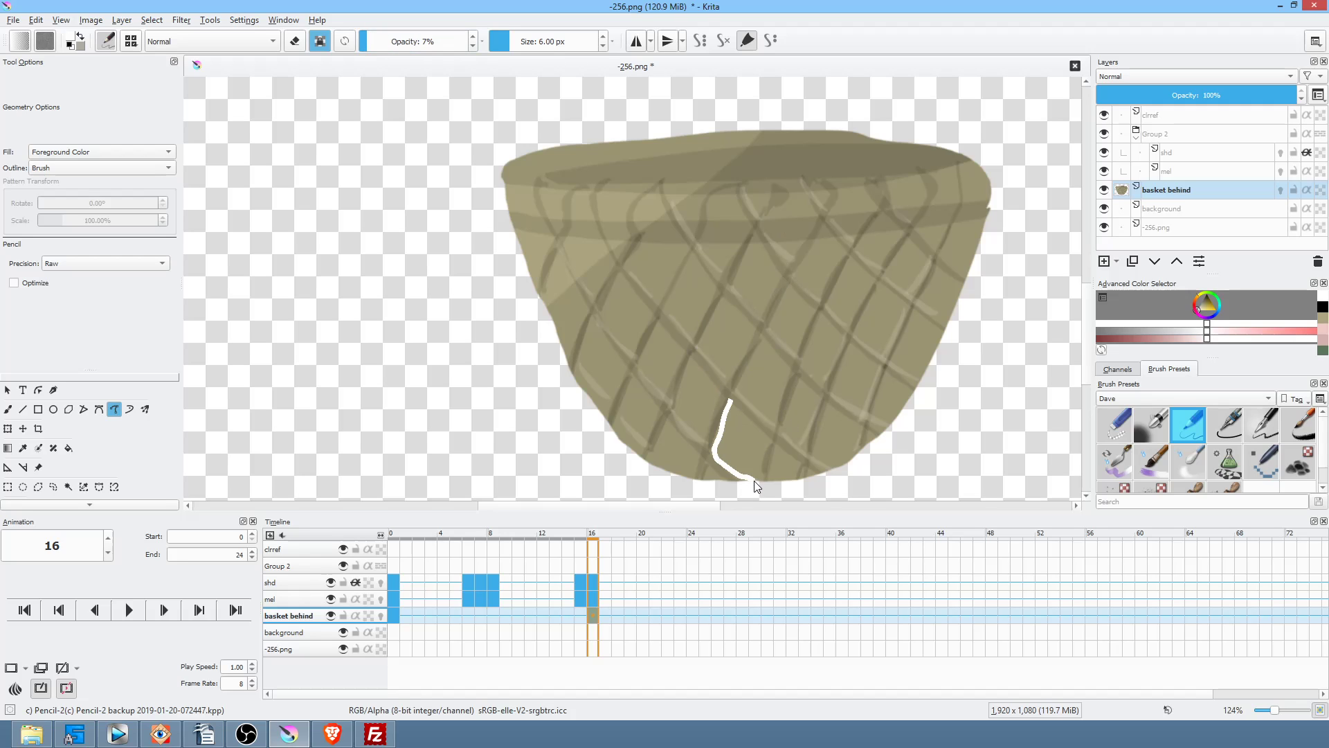
left_click_drag(750, 431, 747, 395)
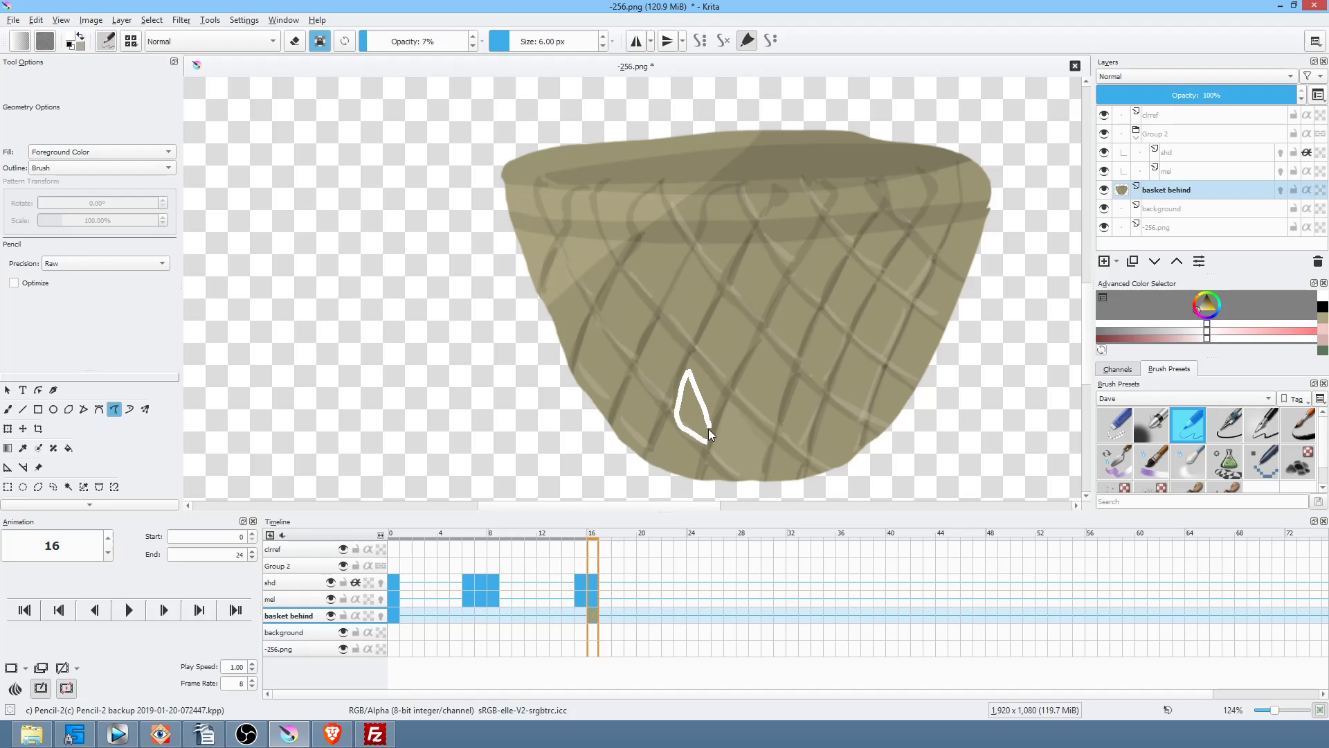
left_click_drag(662, 396, 659, 400)
left_click_drag(643, 443, 644, 447)
Step: Sweep faint translucent light highlights along the basket rim
left_click_drag(856, 192, 734, 200)
mouse_move(566, 195)
left_mouse_down()
mouse_move(651, 212)
mouse_move(844, 201)
left_mouse_up()
mouse_move(544, 157)
left_mouse_down()
mouse_move(845, 119)
mouse_move(816, 136)
mouse_move(561, 163)
left_mouse_up()
mouse_move(689, 141)
left_mouse_down()
mouse_move(894, 147)
mouse_move(652, 127)
left_mouse_up()
mouse_move(915, 126)
left_mouse_down()
mouse_move(659, 112)
mouse_move(459, 182)
mouse_move(541, 162)
mouse_move(907, 135)
left_mouse_up()
mouse_move(893, 118)
left_mouse_down()
mouse_move(768, 143)
mouse_move(893, 136)
mouse_move(585, 192)
left_mouse_up()
left_click_drag(924, 178, 720, 202)
left_click_drag(907, 186, 796, 204)
left_click_drag(858, 189, 803, 202)
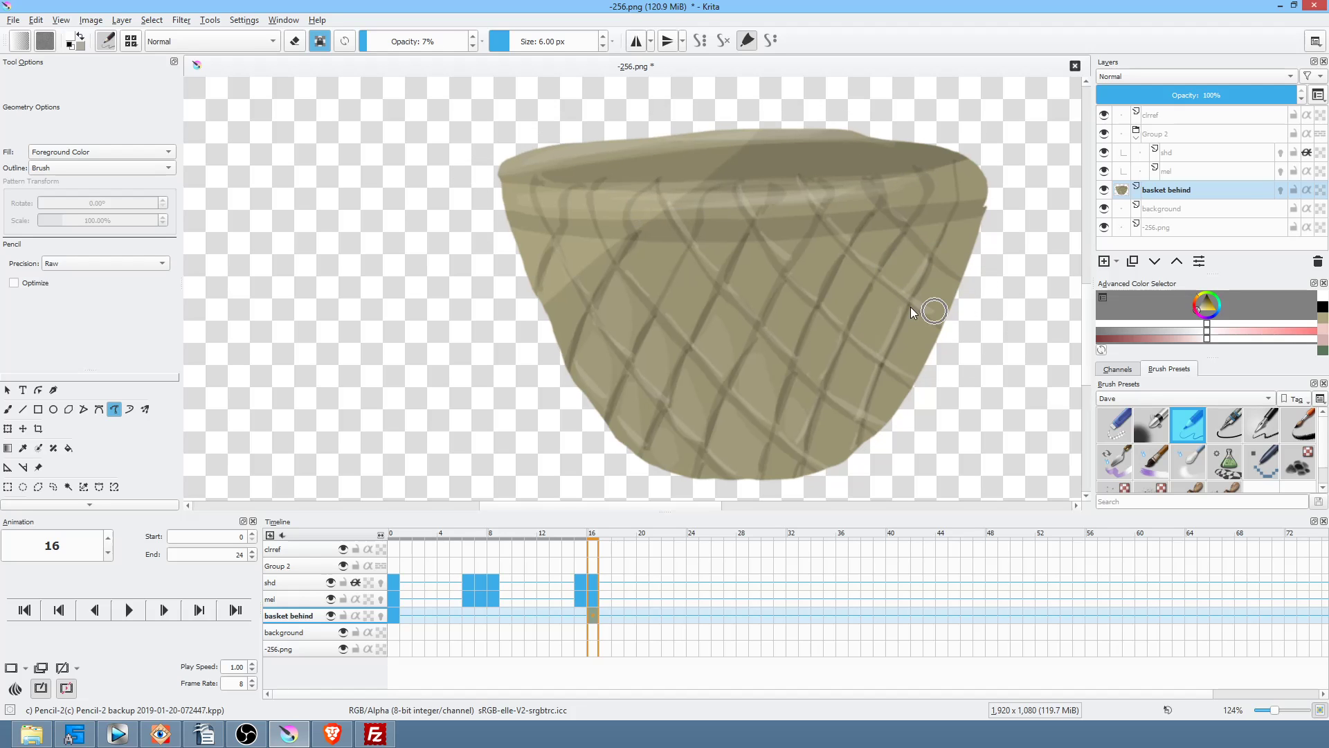
scroll(851, 381, "down", 3)
Step: Switch to black and paint faint dark shading along the rim and its lower edge
left_click(1215, 310)
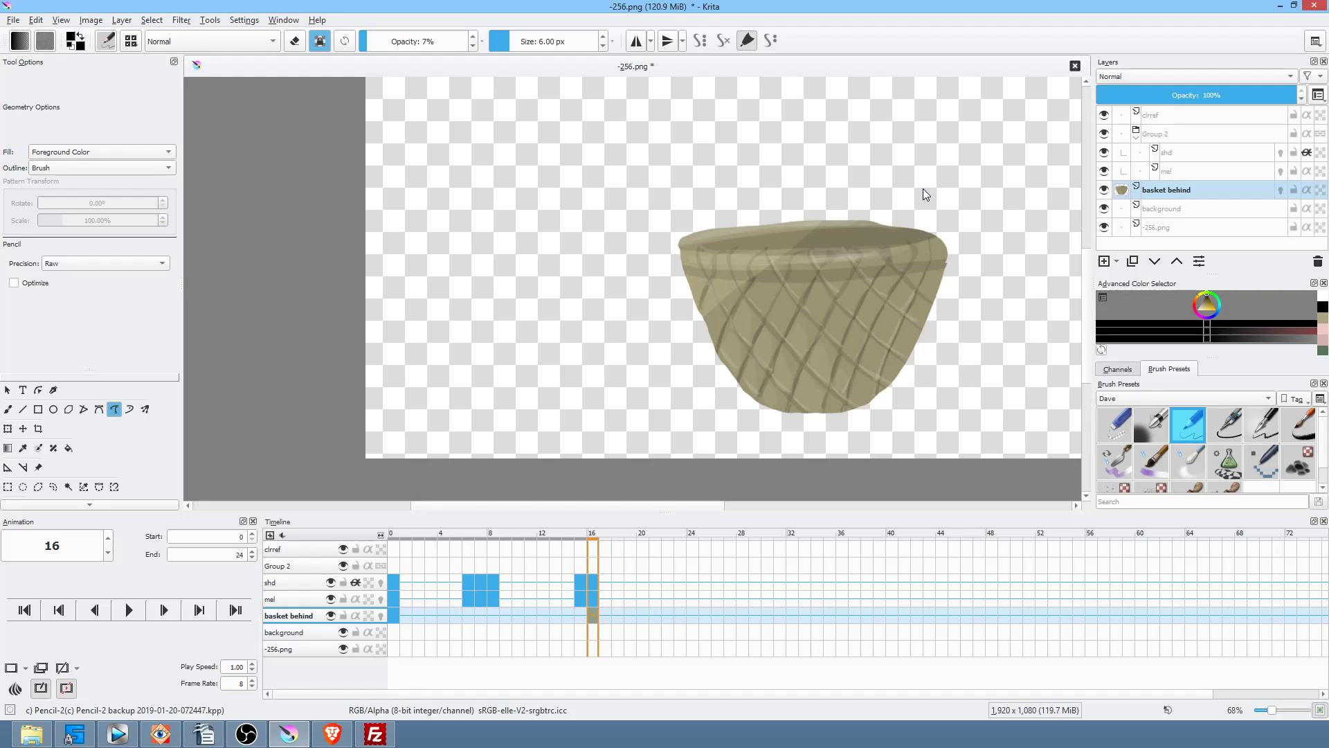
mouse_move(875, 230)
left_mouse_down()
mouse_move(775, 231)
mouse_move(918, 235)
mouse_move(762, 234)
mouse_move(796, 237)
left_mouse_up()
mouse_move(898, 236)
left_mouse_down()
mouse_move(750, 240)
mouse_move(827, 235)
left_mouse_up()
left_click_drag(790, 315, 911, 268)
mouse_move(972, 227)
left_mouse_down()
mouse_move(835, 267)
mouse_move(706, 270)
left_mouse_up()
mouse_move(982, 243)
left_mouse_down()
mouse_move(882, 271)
mouse_move(704, 274)
mouse_move(677, 262)
mouse_move(830, 272)
mouse_move(857, 421)
mouse_move(689, 486)
left_mouse_up()
Step: Shade the basket's side and bottom darker and deepen the shading along the rim
left_click_drag(1030, 187, 962, 205)
mouse_move(787, 268)
left_mouse_down()
mouse_move(948, 322)
mouse_move(980, 405)
left_mouse_up()
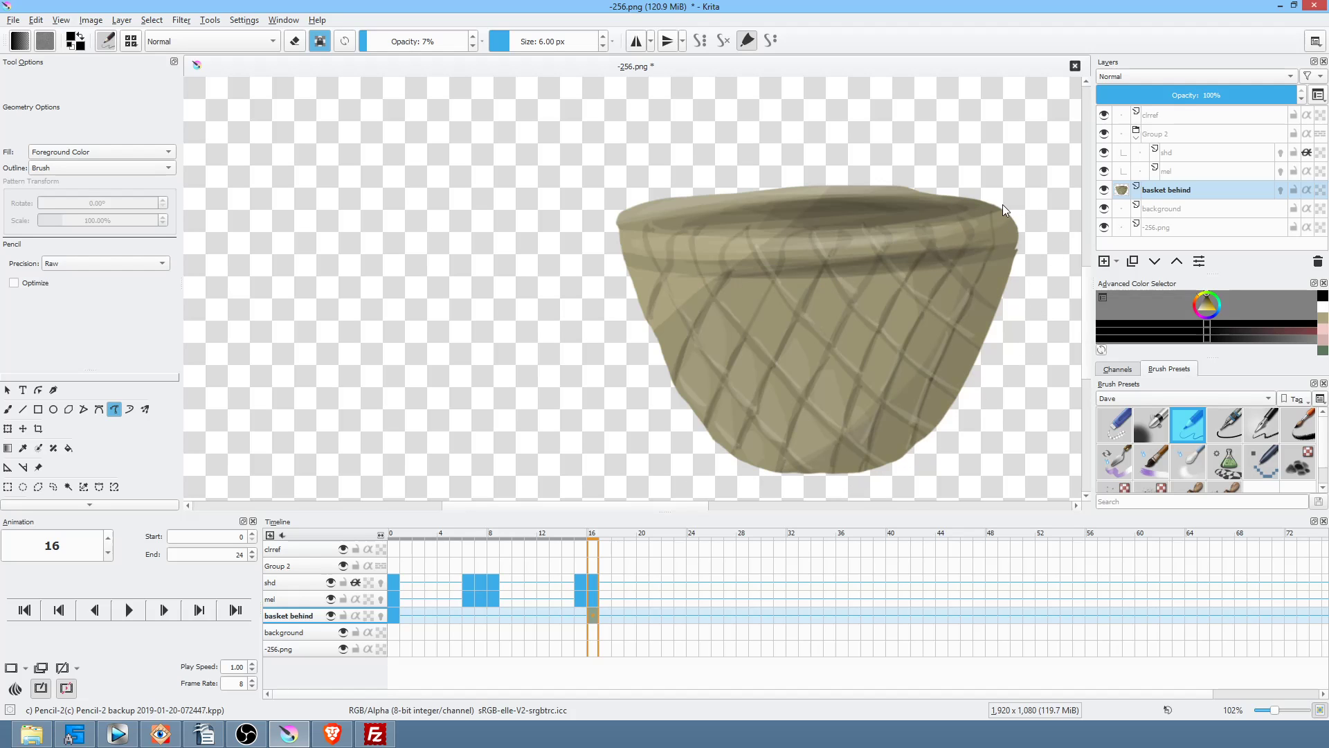
left_click_drag(982, 240, 909, 271)
left_click_drag(984, 247, 765, 274)
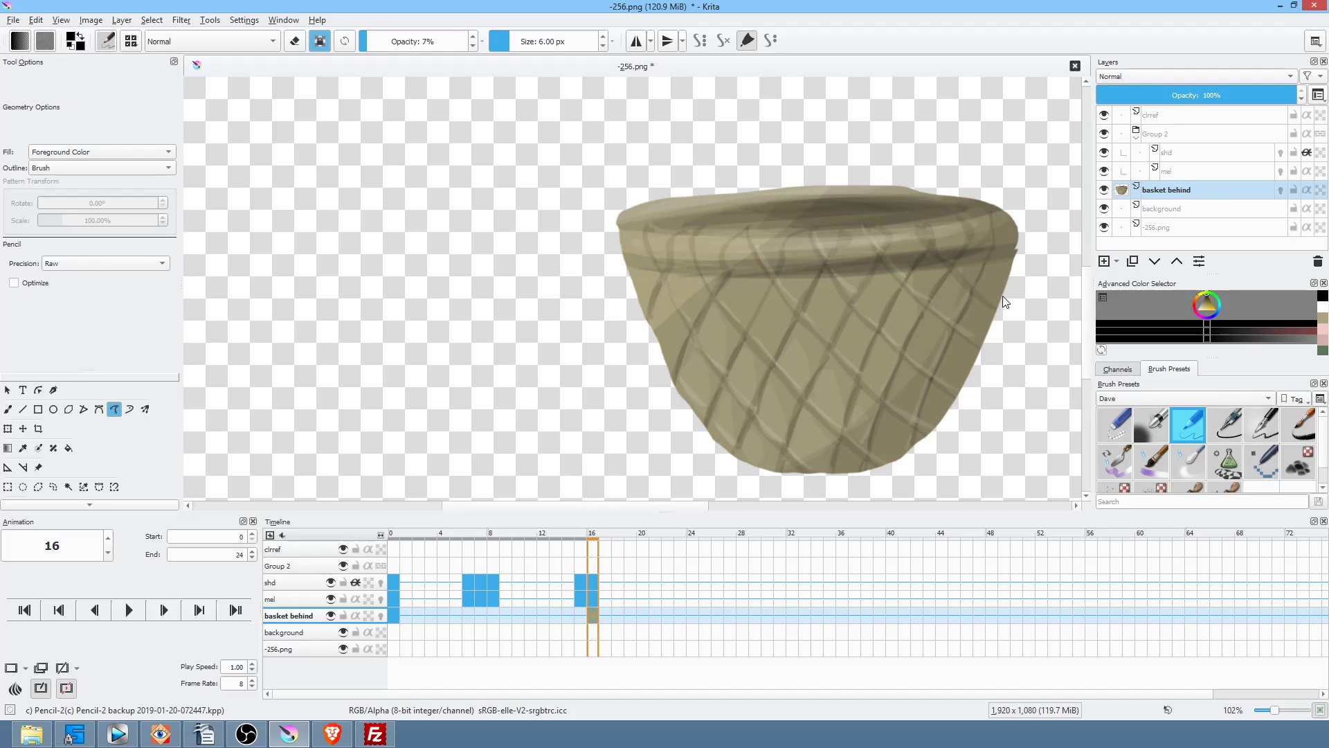
scroll(862, 342, "down", 3)
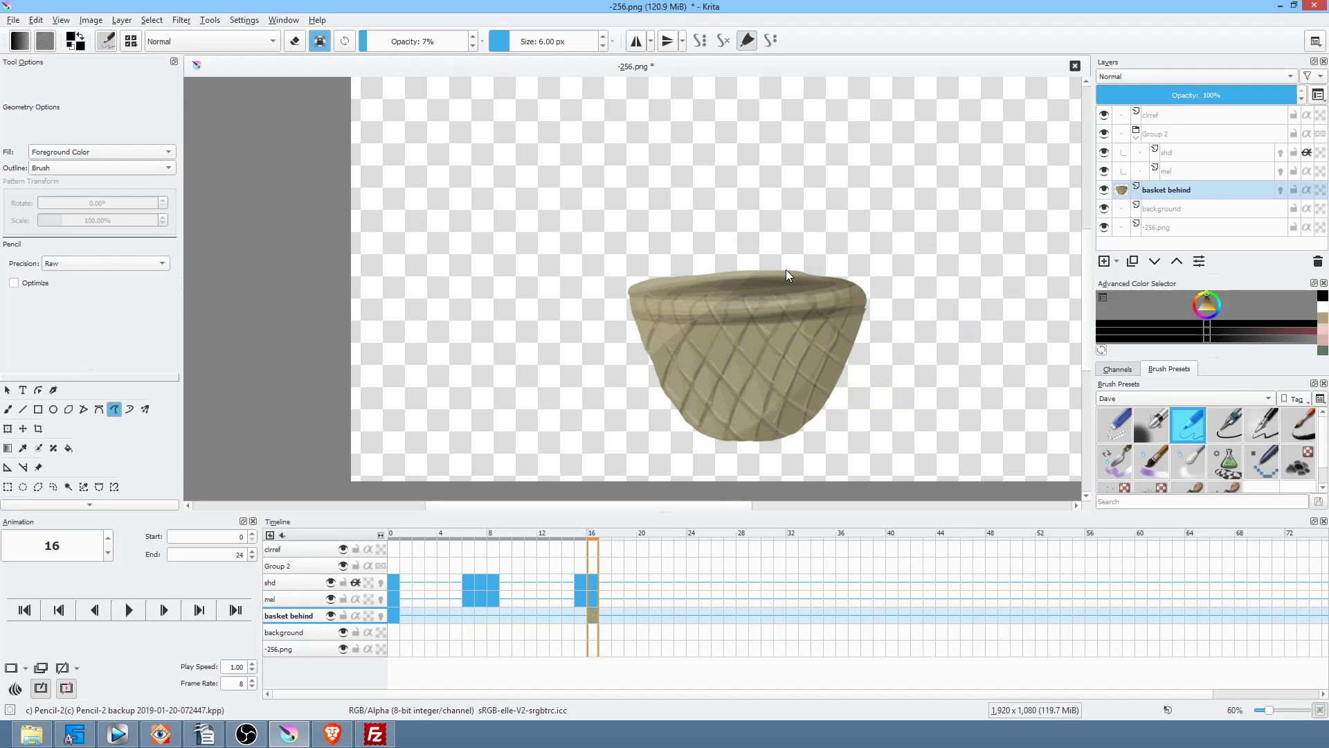
scroll(746, 315, "up", 3)
scroll(908, 217, "up", 2)
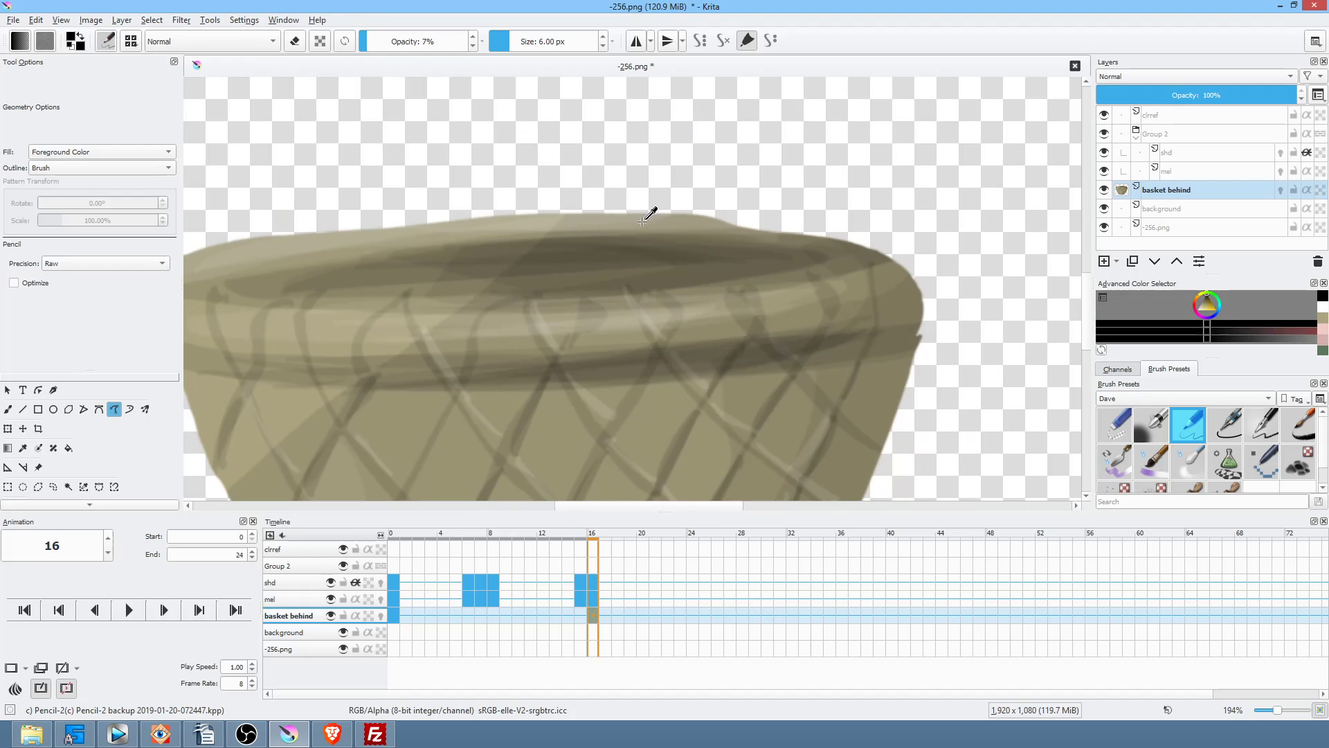
Step: Sample tan from the basket rim and raise brush opacity to 100%
left_click(675, 225, "ctrl")
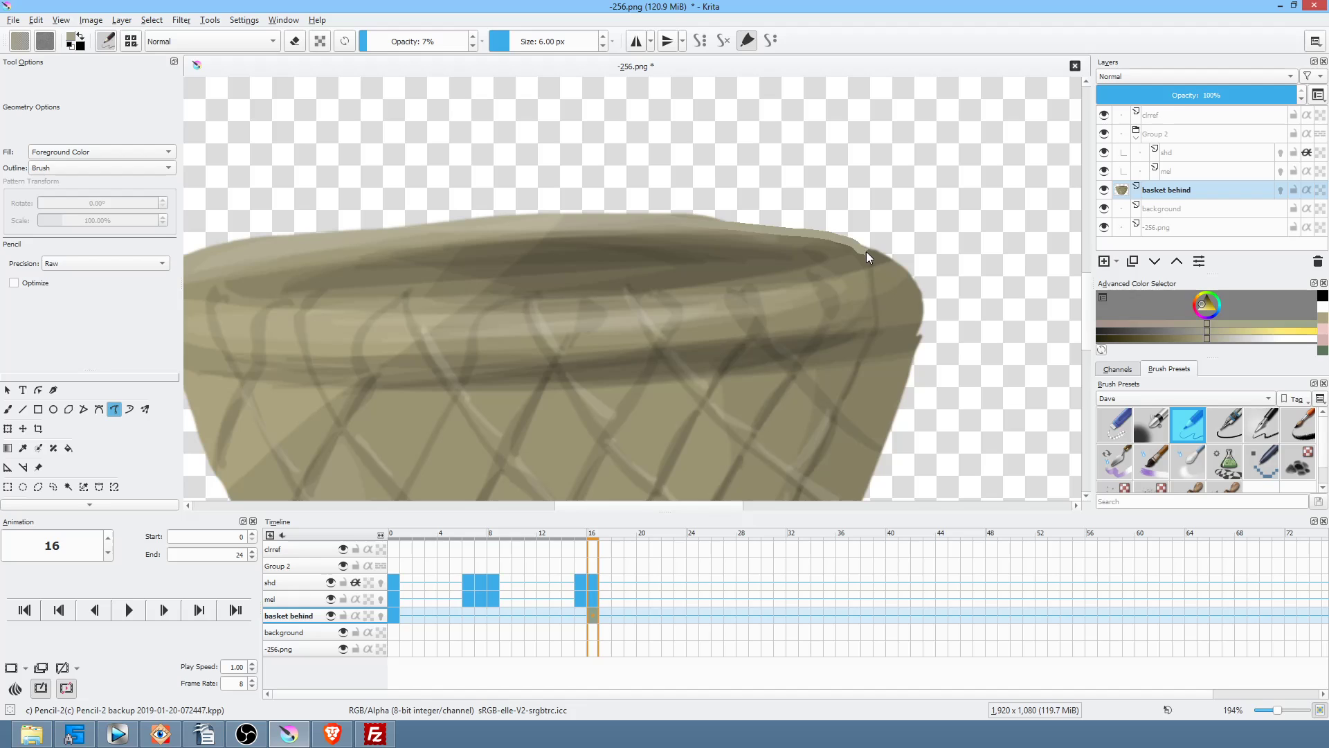
left_click_drag(866, 255, 883, 261)
left_click_drag(816, 234, 806, 232)
left_click_drag(374, 41, 562, 39)
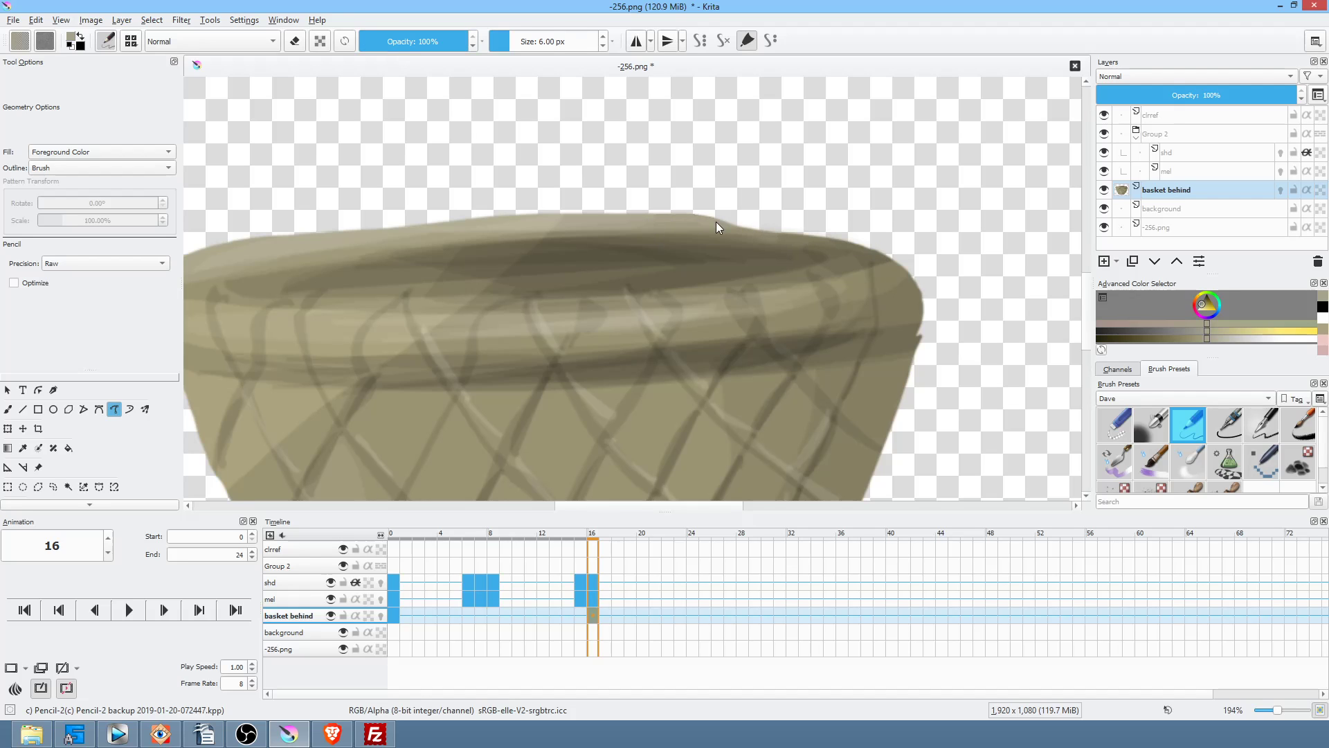
Step: Paint tan highlights along the rim, dropping the last stroke on its left part
left_click_drag(894, 268, 682, 227)
left_click_drag(877, 296, 1018, 273)
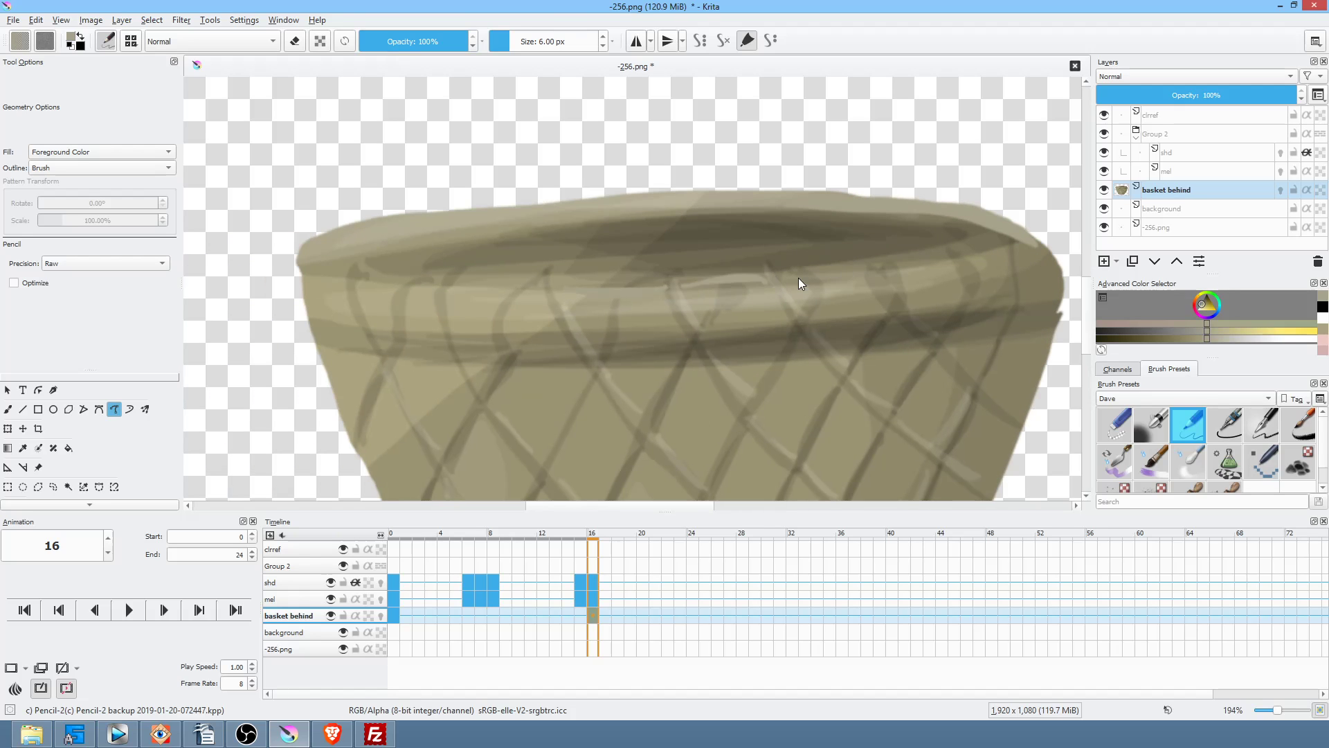
left_click_drag(857, 270, 880, 269)
left_click_drag(958, 256, 959, 255)
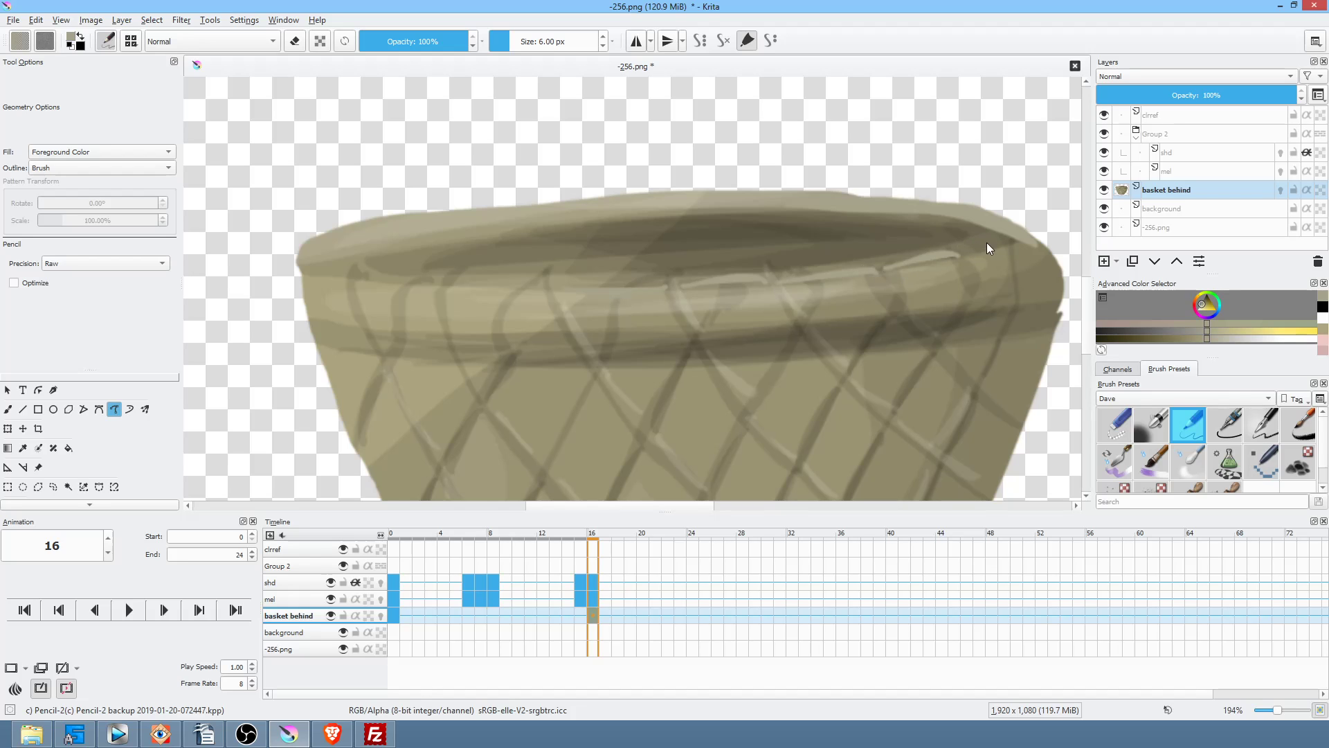
left_click_drag(654, 294, 562, 286)
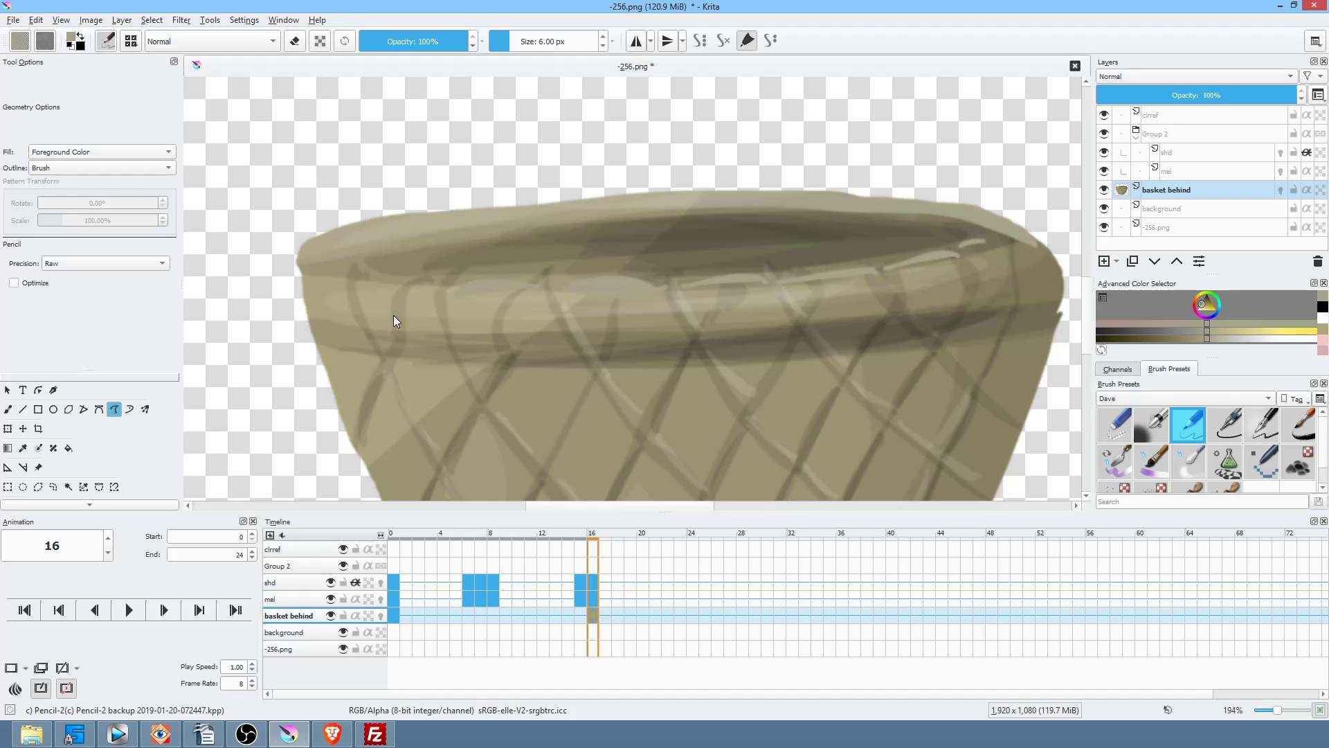
left_click(429, 287, "ctrl")
left_click_drag(376, 283, 438, 283)
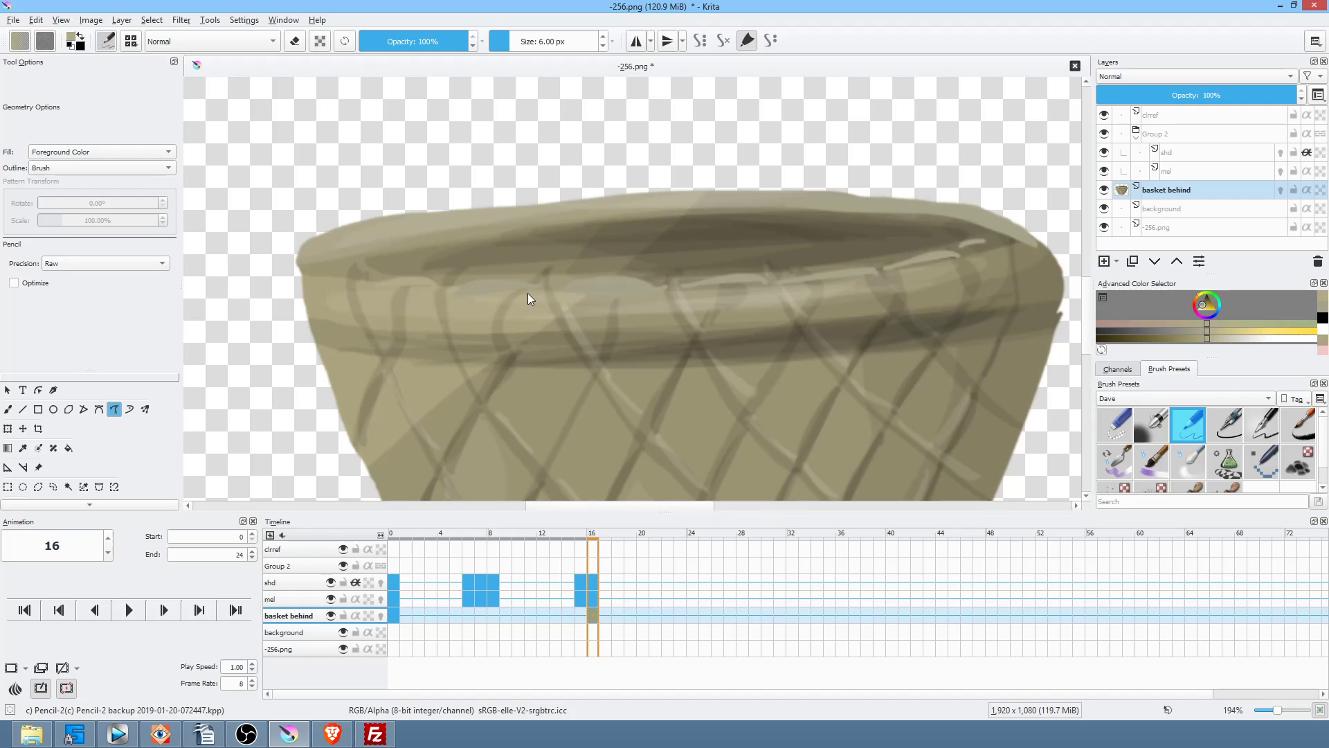
key("ctrl+z")
Step: Paint crisp highlights along the rim's left edge, top and right top edge
right_click(800, 195)
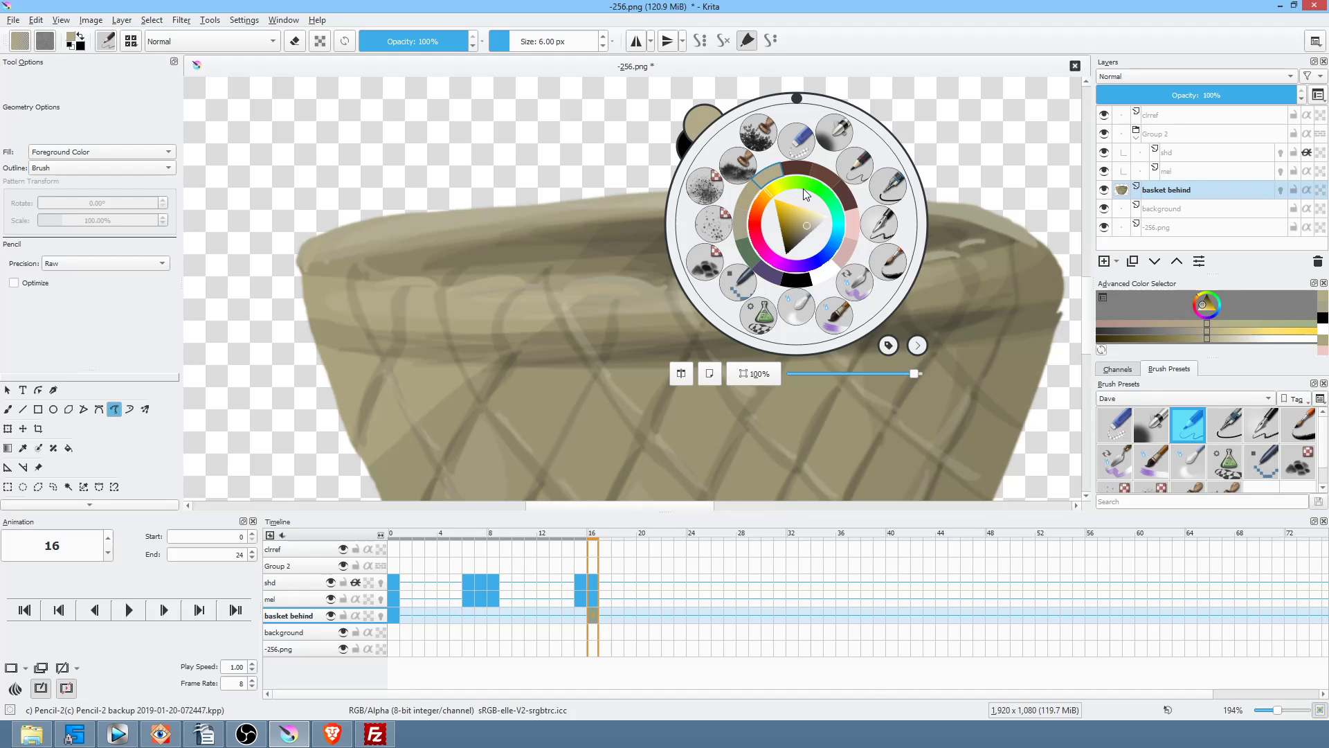
left_click(484, 209)
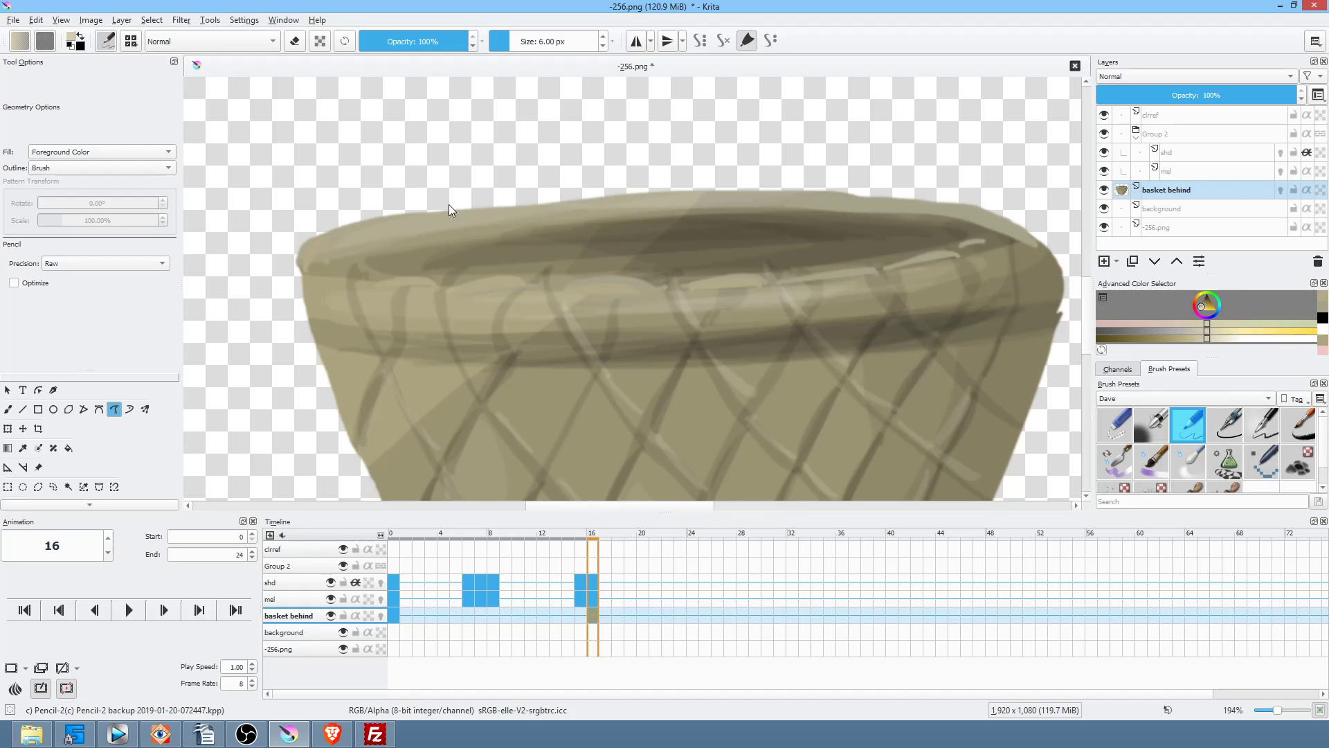
left_click_drag(328, 243, 389, 227)
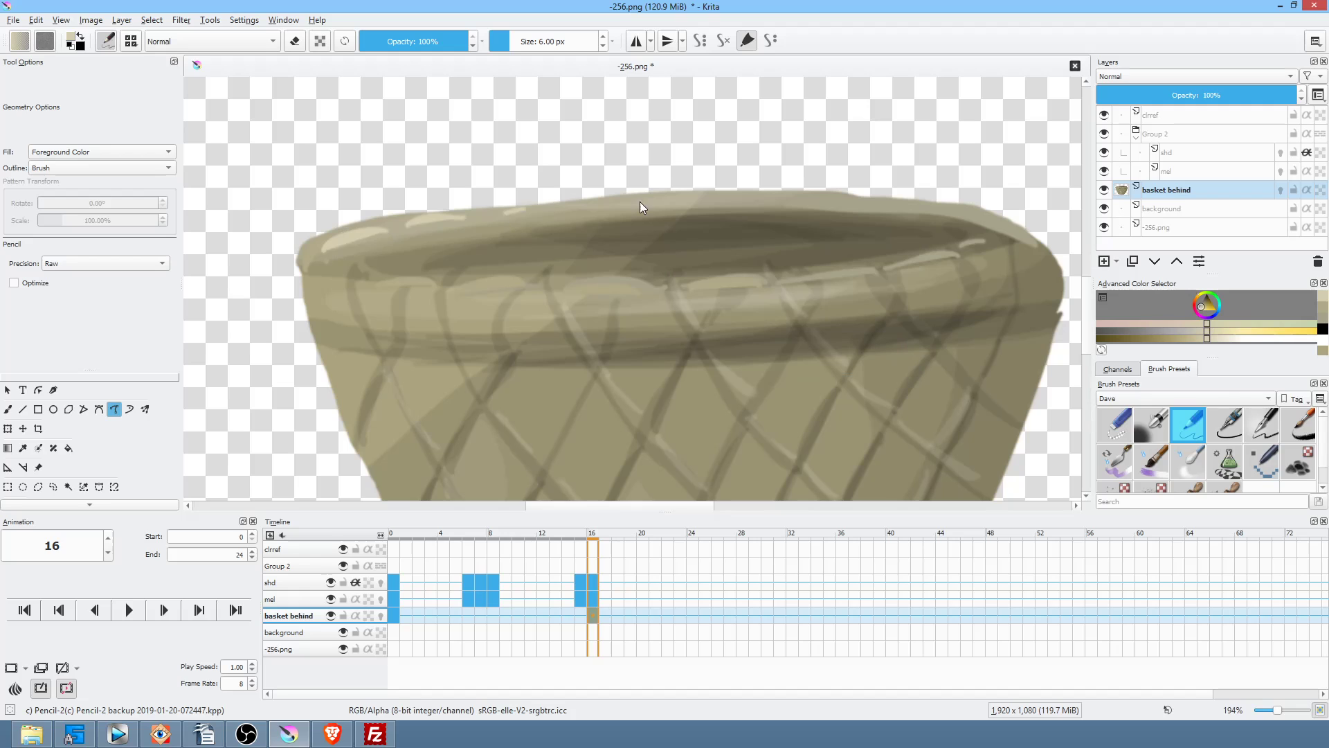
left_click_drag(653, 196, 717, 197)
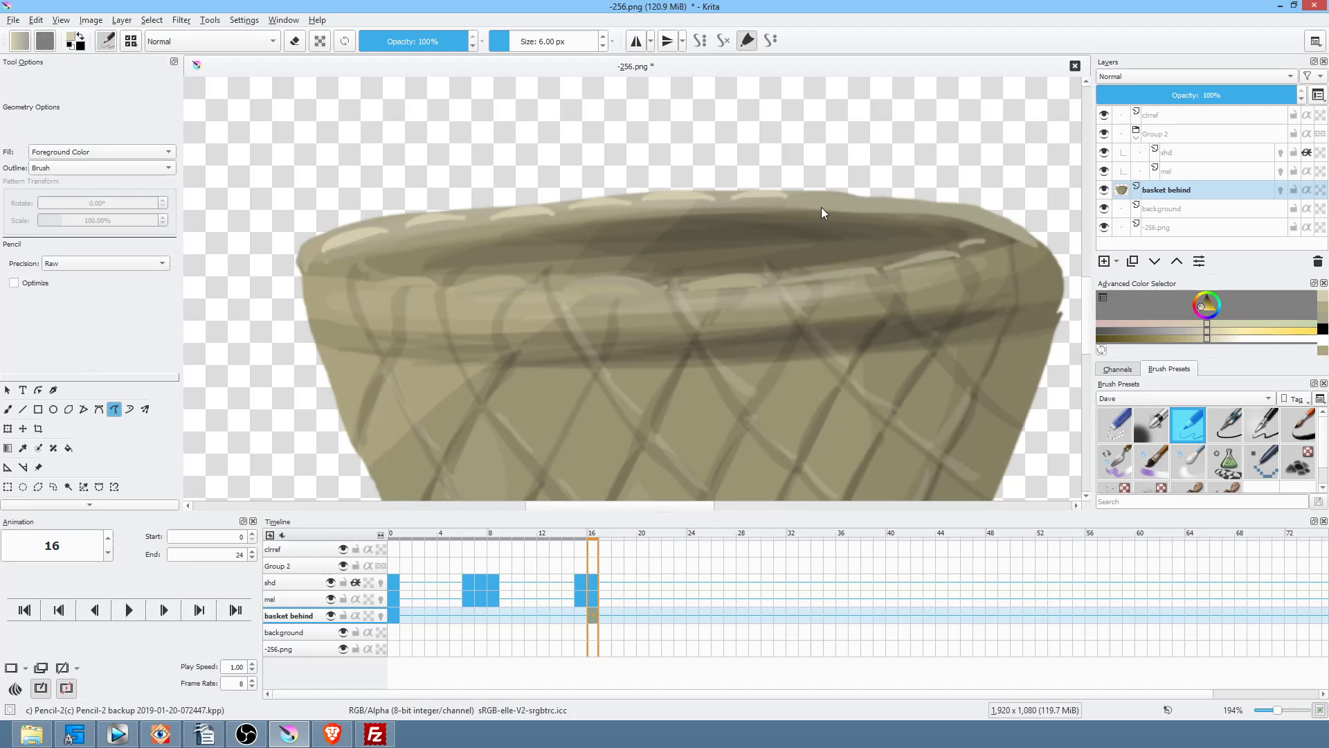
left_click_drag(801, 193, 891, 202)
Step: Pick a dark olive tone and paint the dark band inside the rim, including its right side
right_click(773, 227)
left_click(756, 277)
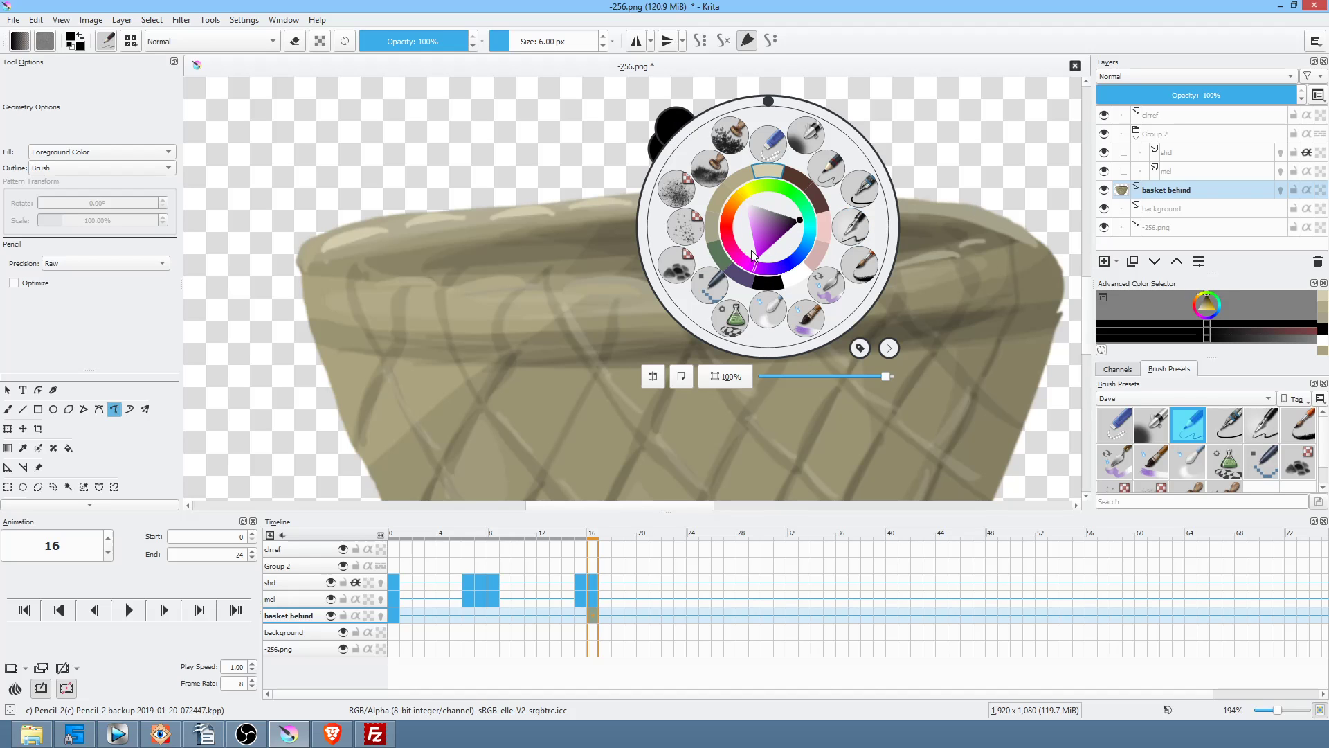
left_click(611, 238)
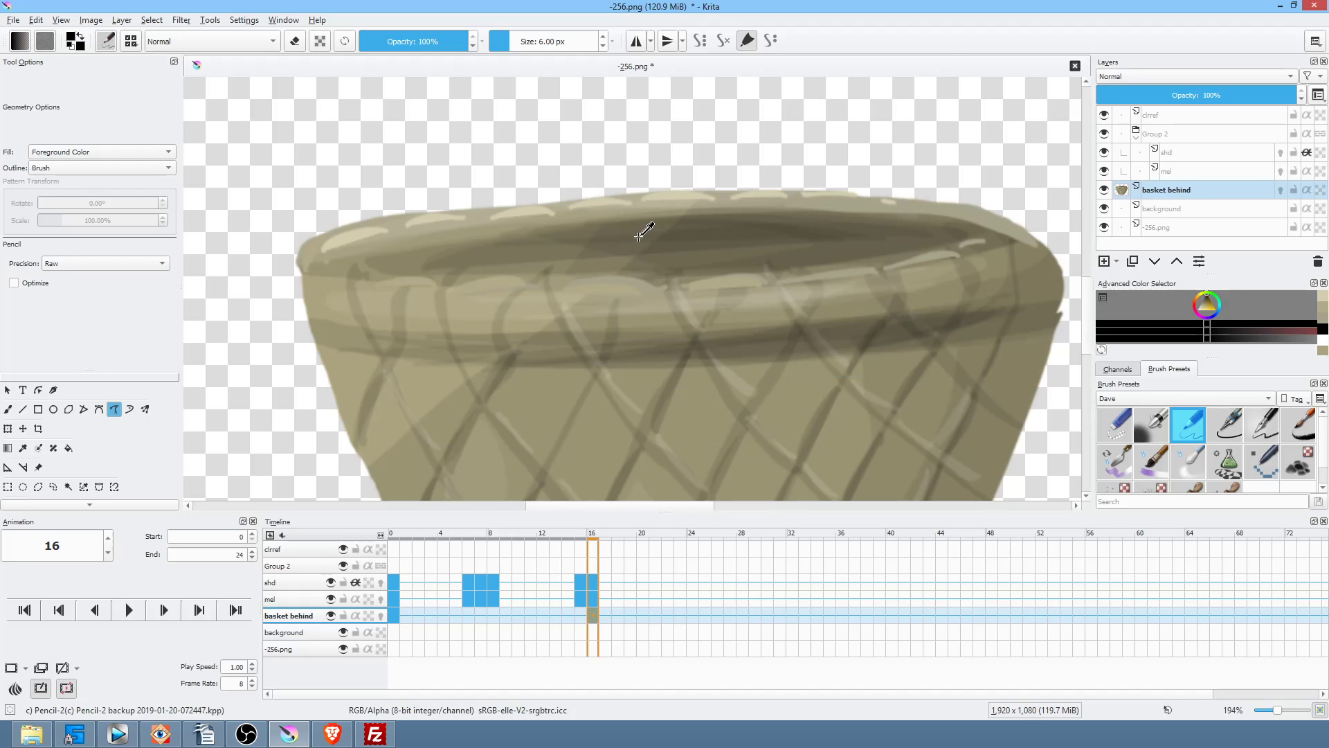
left_click(718, 229, "ctrl")
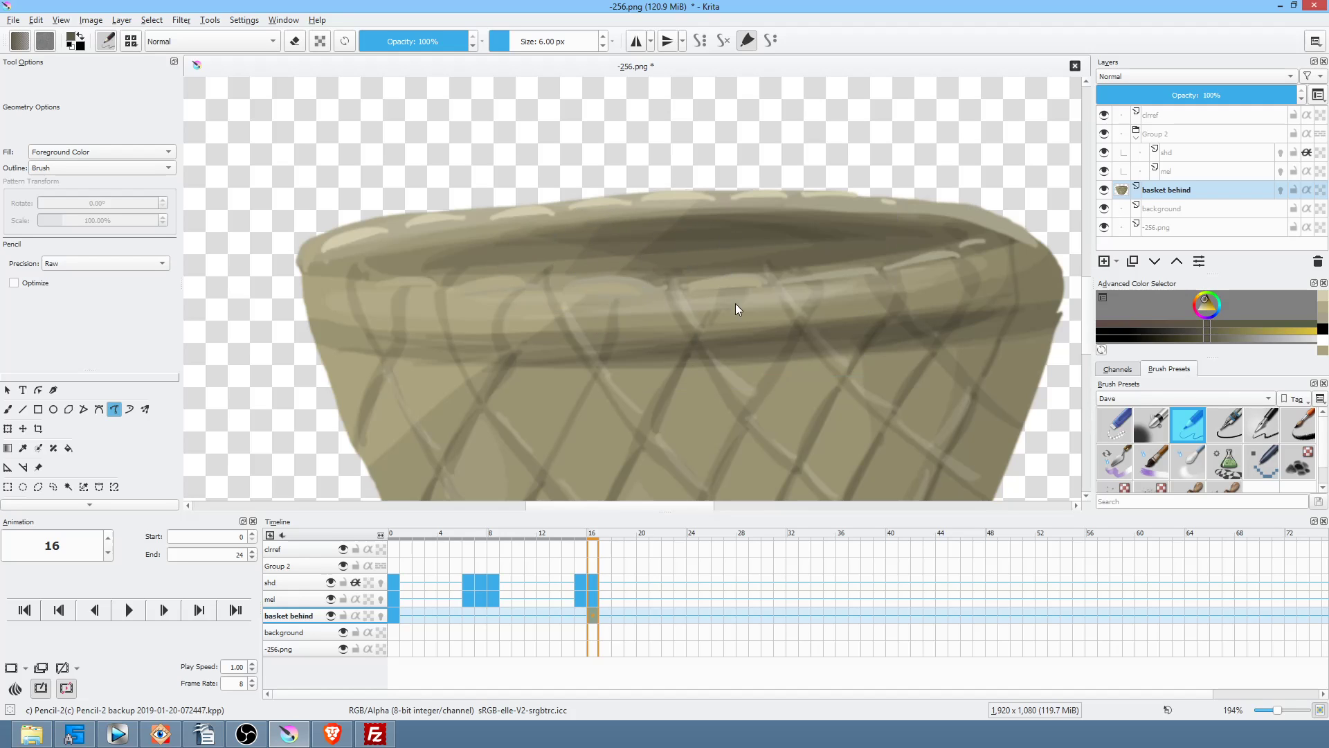
mouse_move(580, 228)
left_mouse_down()
mouse_move(380, 248)
mouse_move(351, 266)
mouse_move(720, 222)
left_mouse_up()
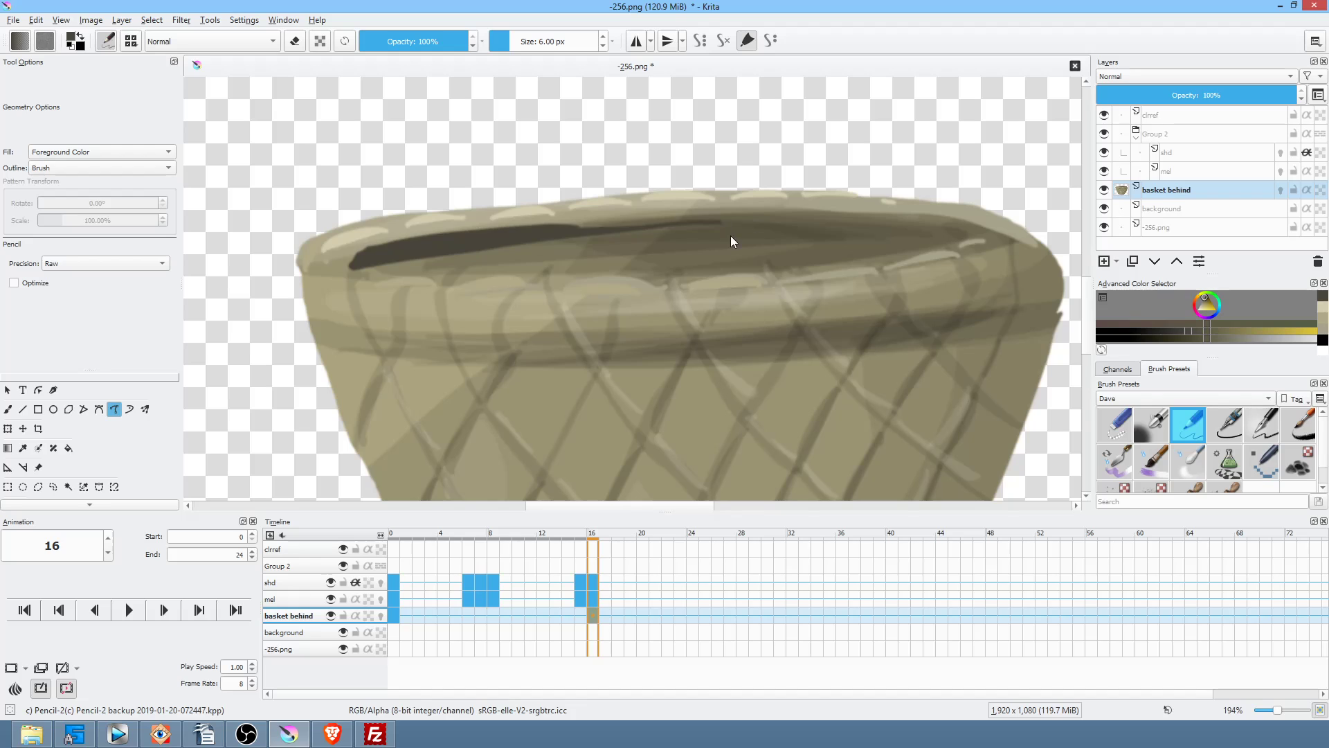
mouse_move(570, 230)
left_mouse_down()
mouse_move(798, 210)
mouse_move(953, 227)
mouse_move(617, 232)
left_mouse_up()
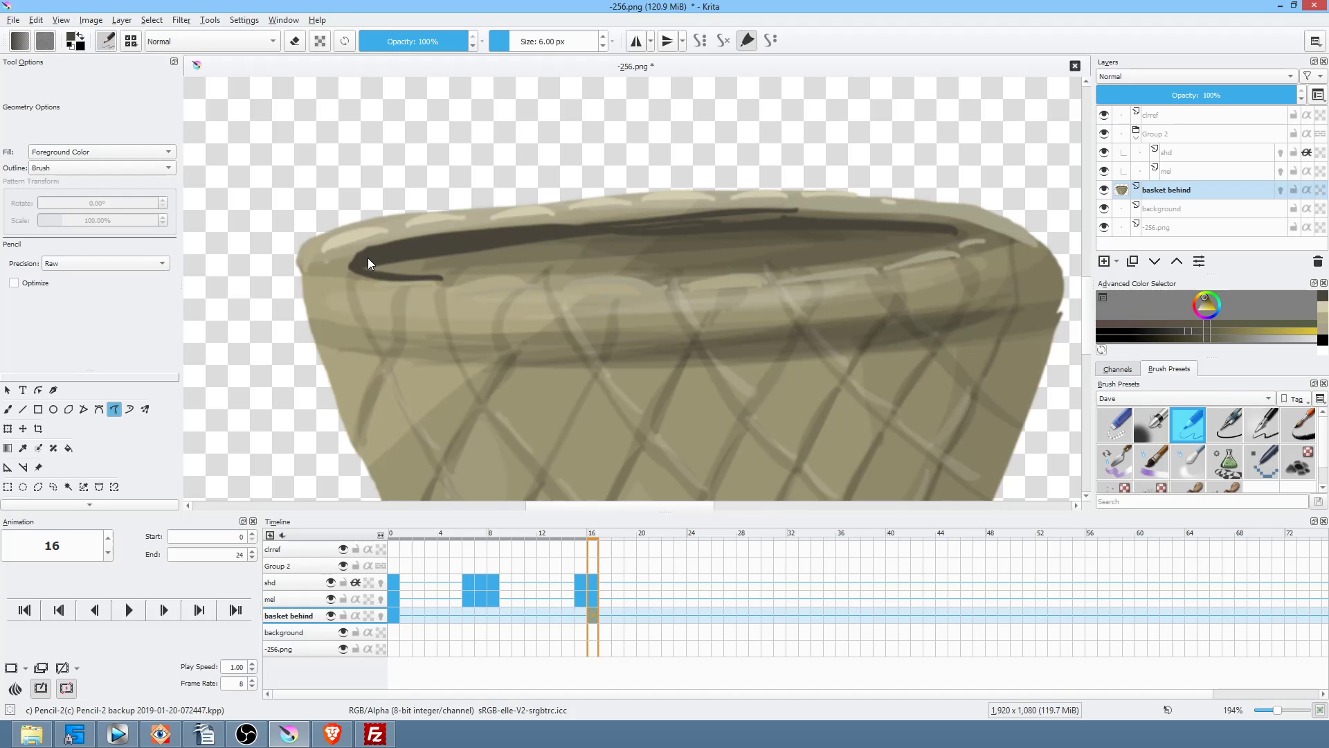
left_click_drag(703, 287, 701, 385)
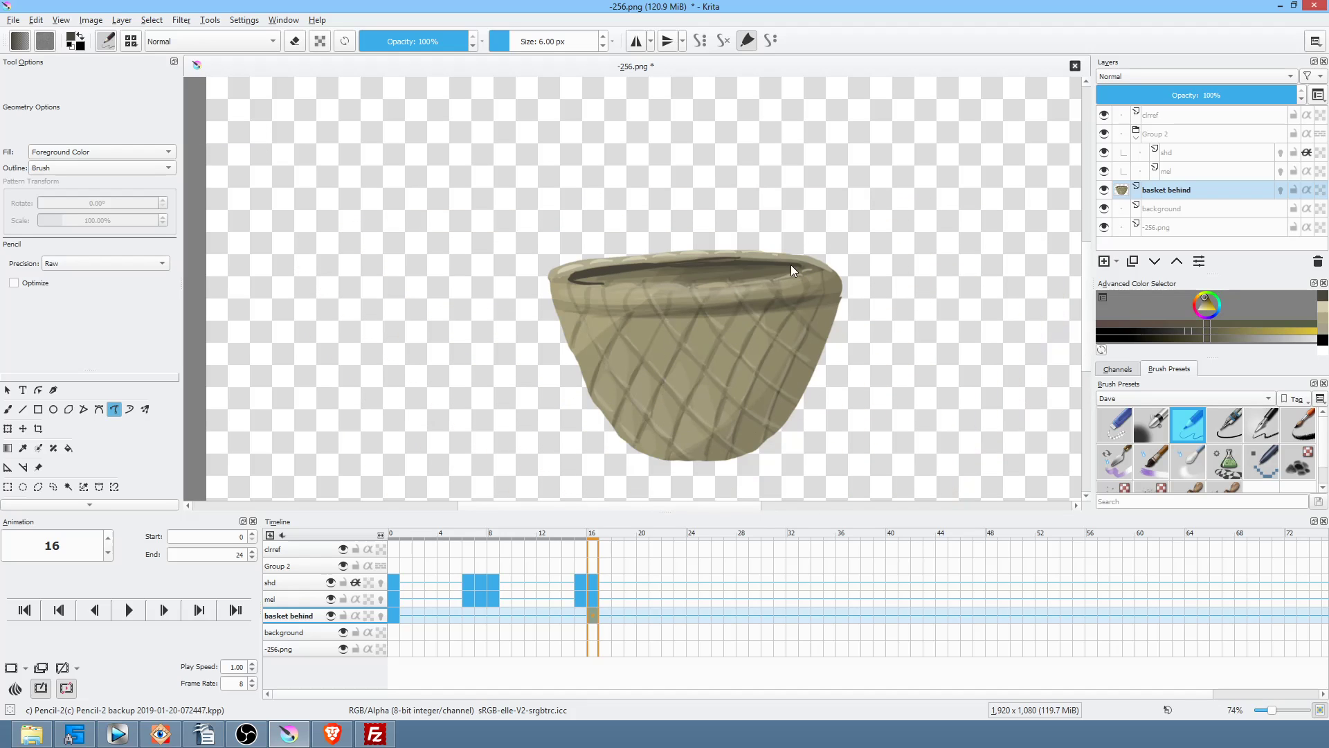
left_click_drag(789, 263, 749, 280)
left_click_drag(658, 311, 731, 305)
Step: Show all other layers again and copy the basket keyframe to frame 0
left_click(734, 551)
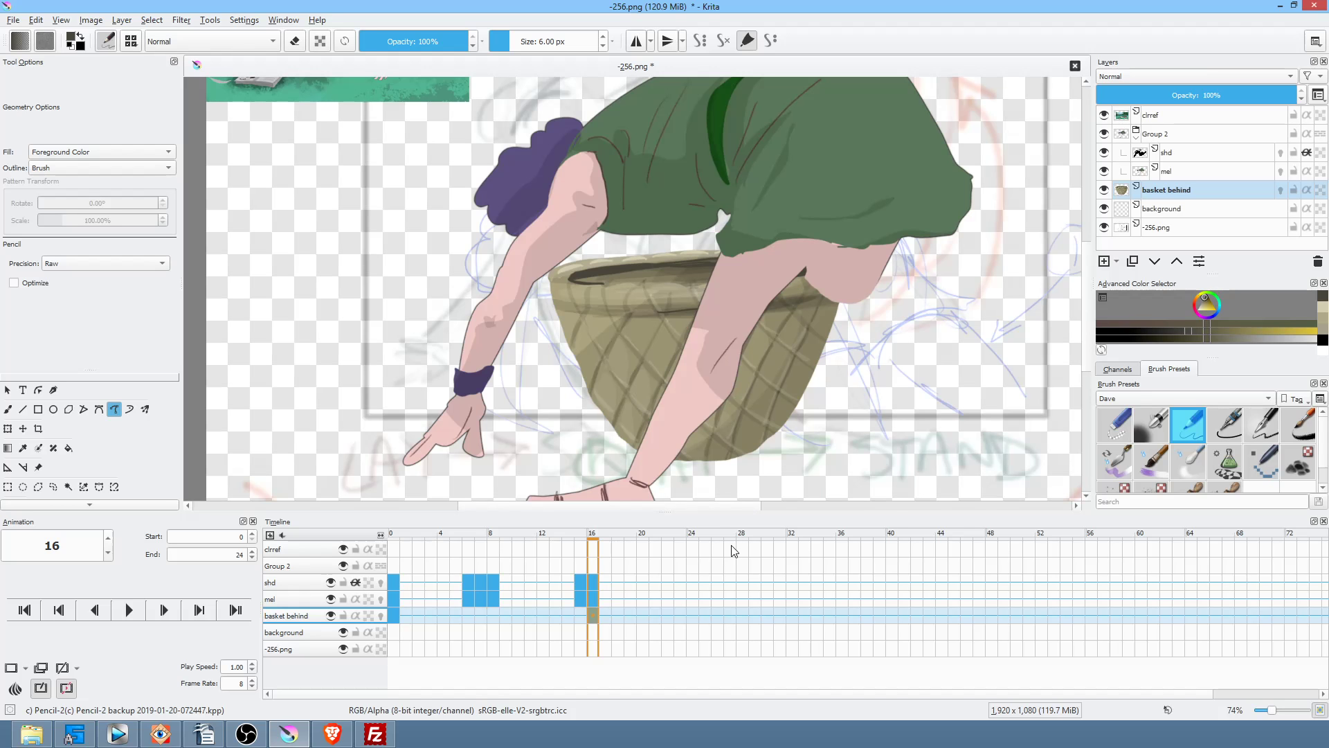
left_click_drag(786, 356, 755, 378)
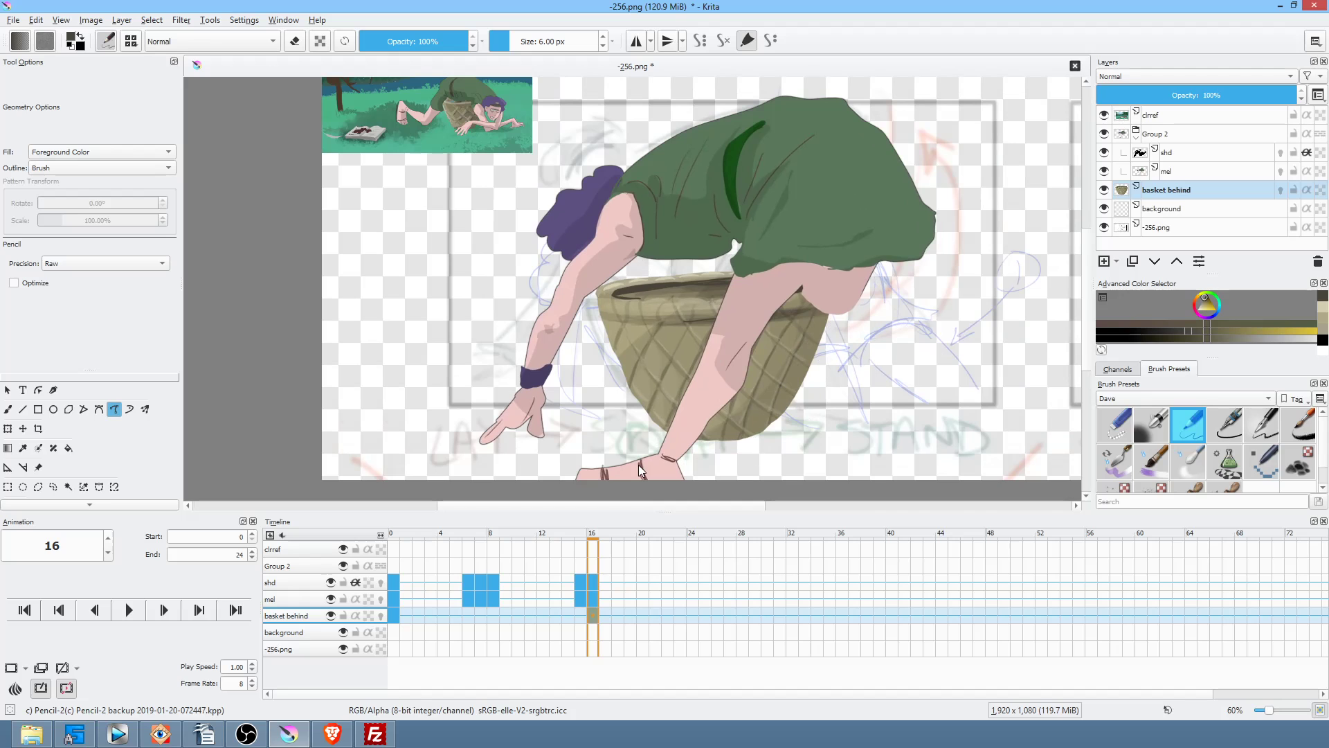
left_click_drag(591, 616, 397, 618)
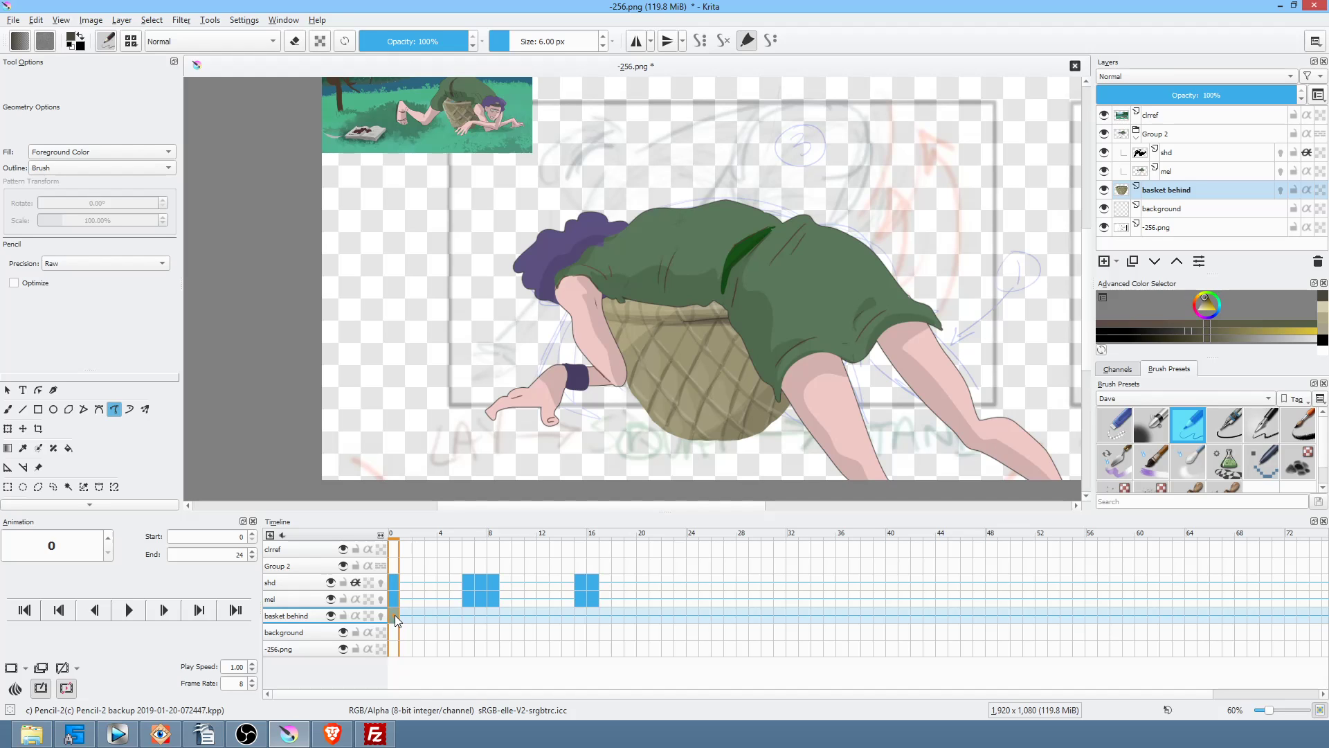
Step: Move the 'basket behind' layer into Group 2 and select the shd layer
left_click(1182, 188)
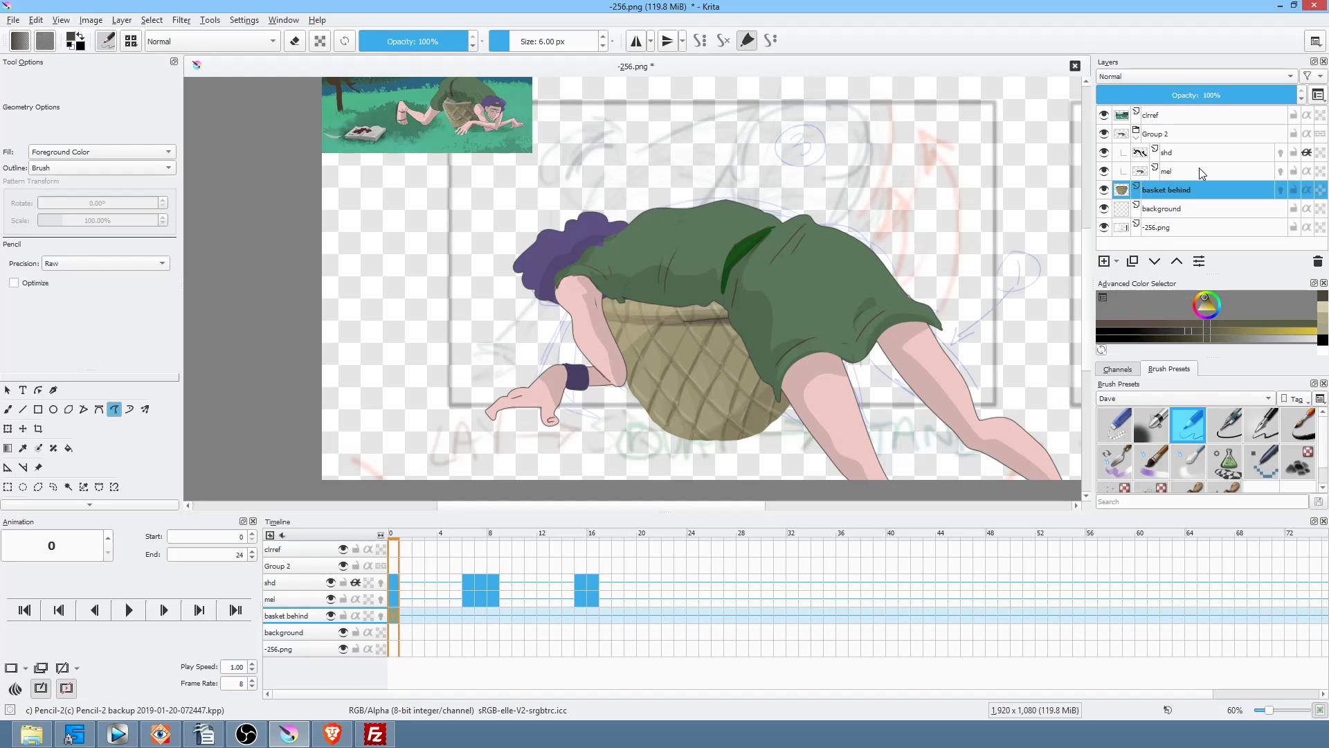
left_click(1177, 262)
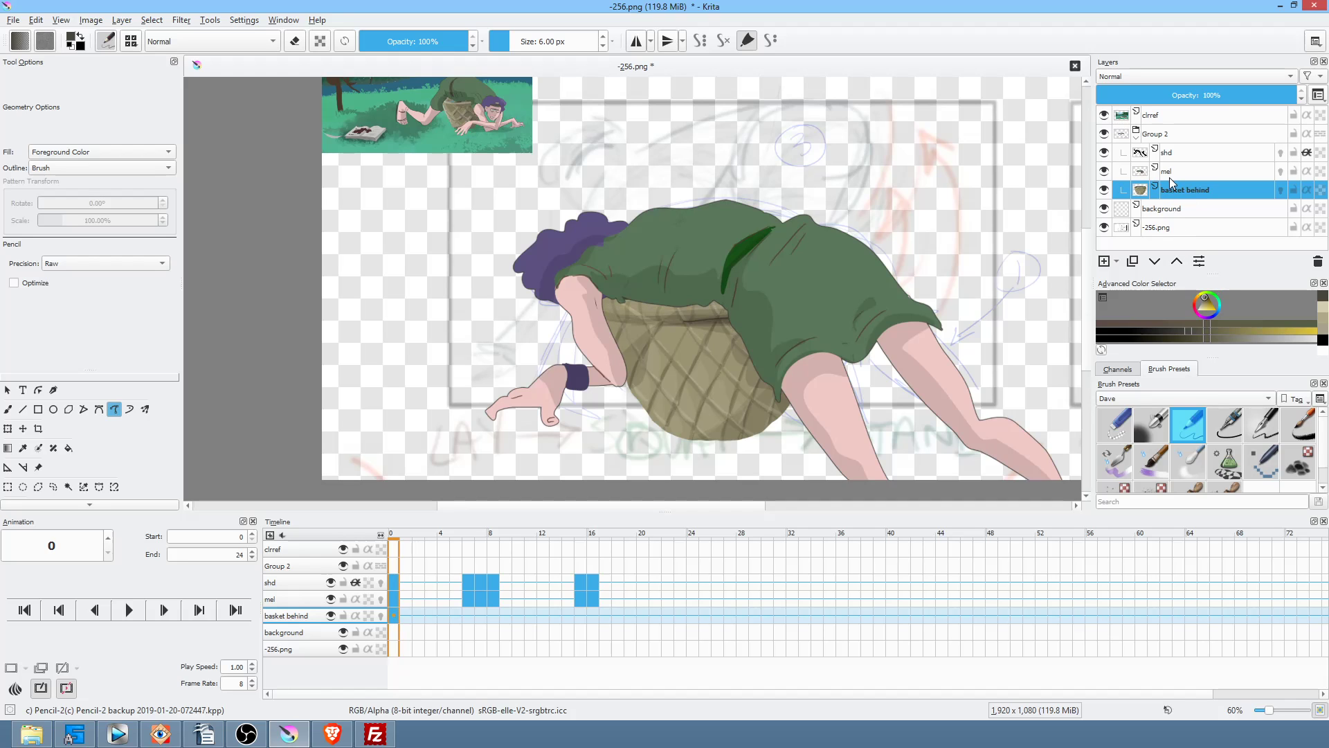
left_click(1187, 153)
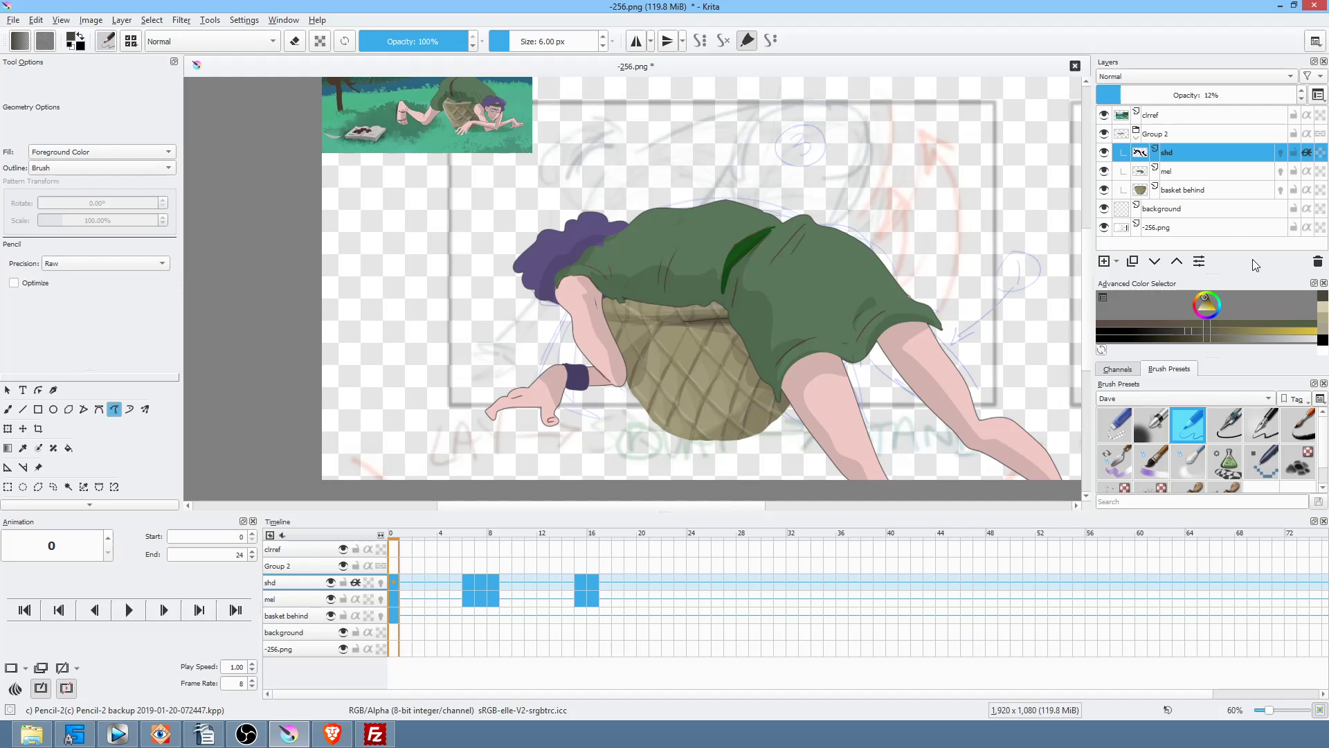
Step: Pick a dark colour and draw and trim basket shadows on frames 0 and 6
left_click(1207, 294)
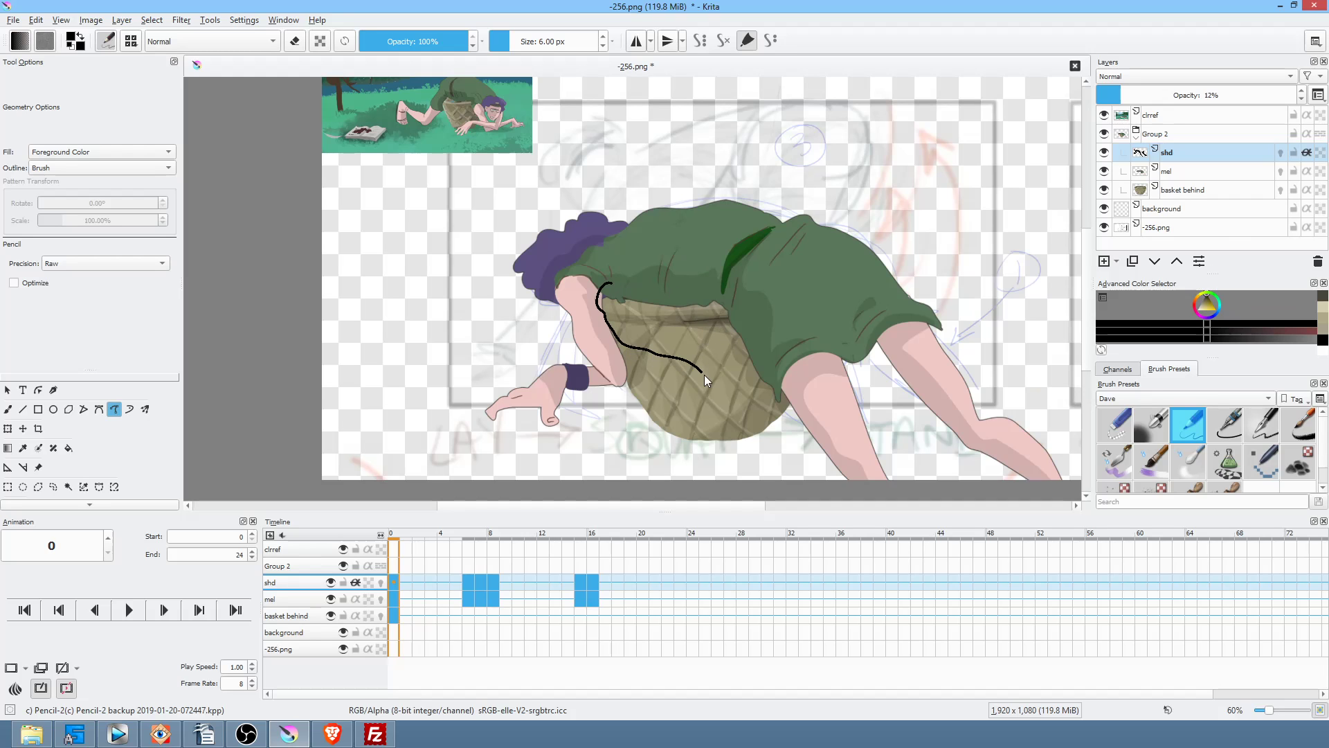
left_click_drag(750, 403, 755, 291)
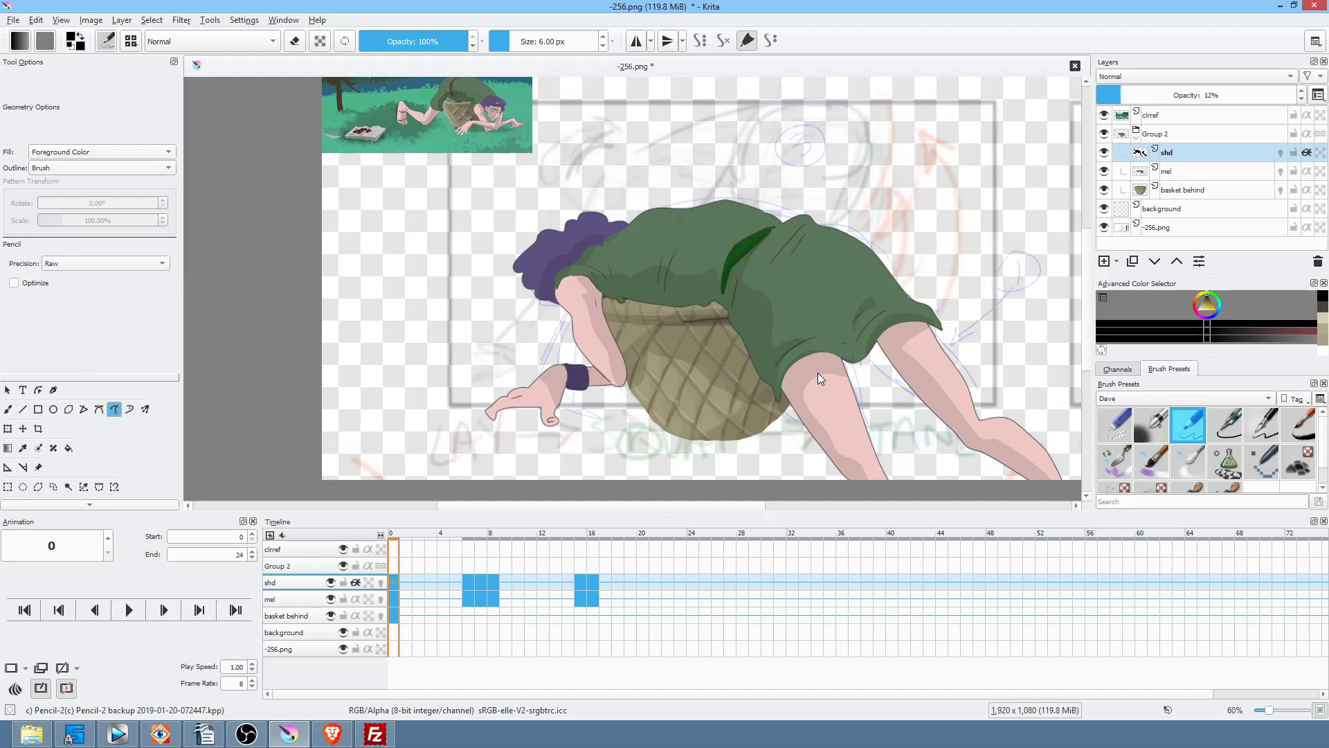
key(".")
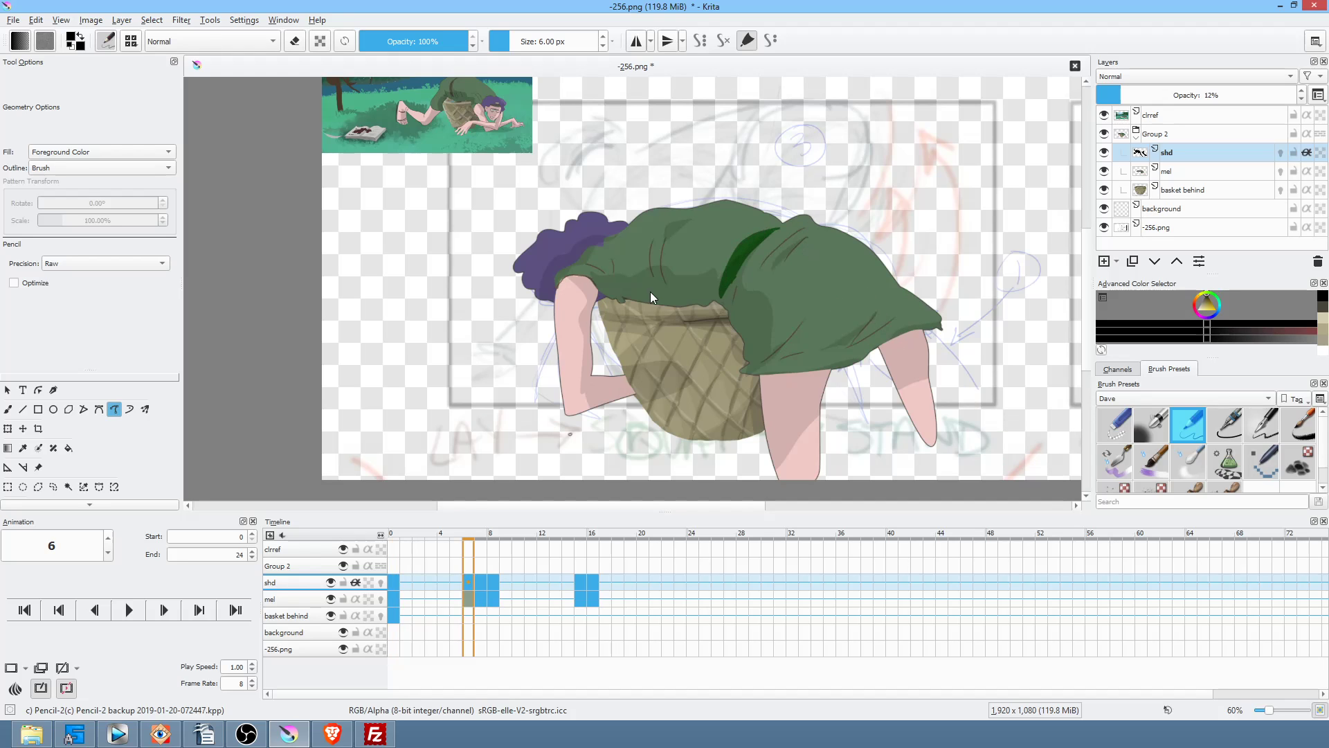
key("e")
left_click_drag(674, 412, 675, 415)
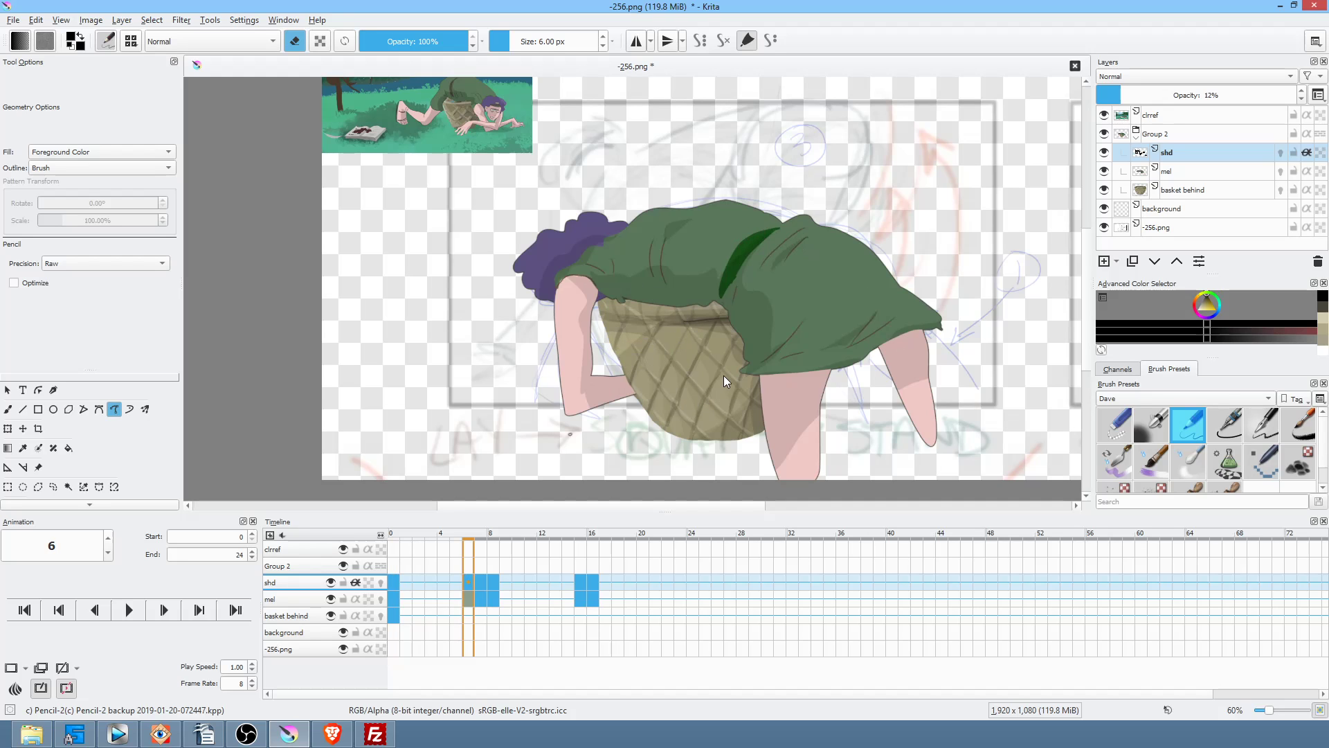
key("e")
left_click_drag(728, 380, 730, 381)
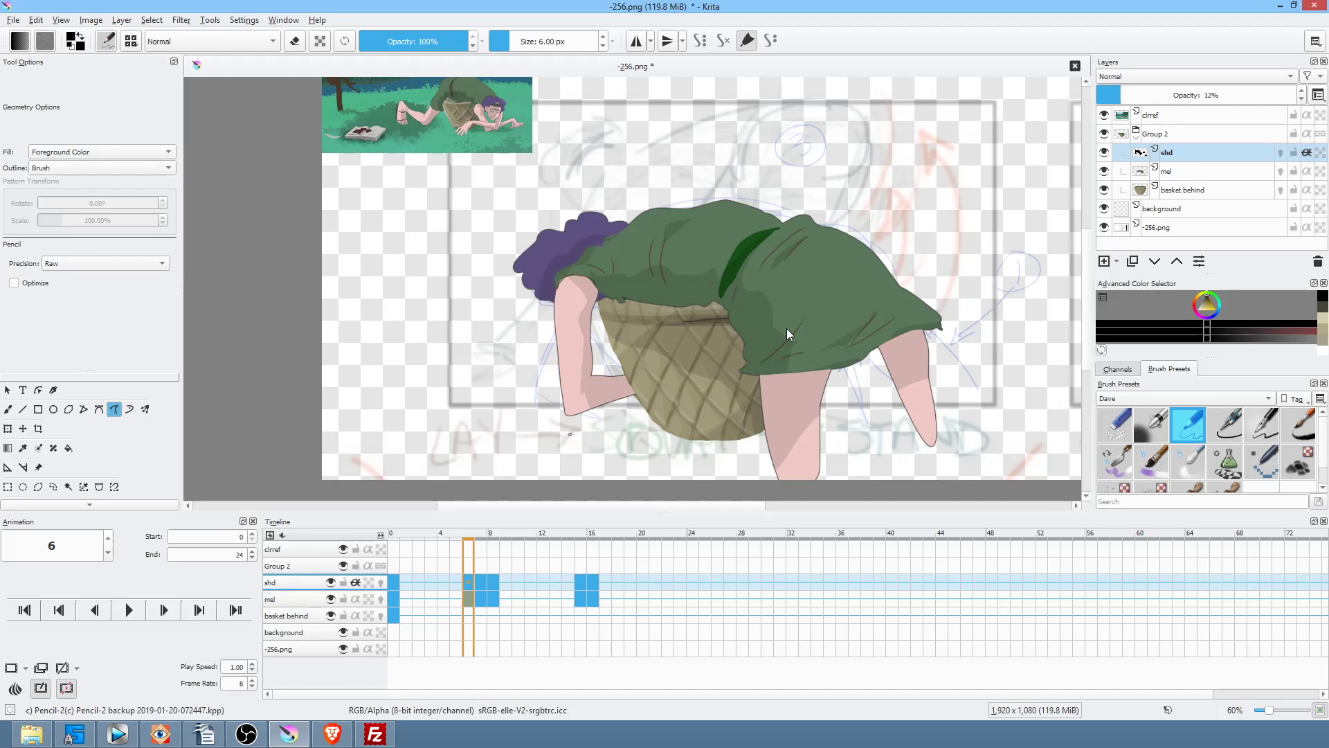
Step: Draw the basket shadow on frame 7 and trim off the excess
key("Right")
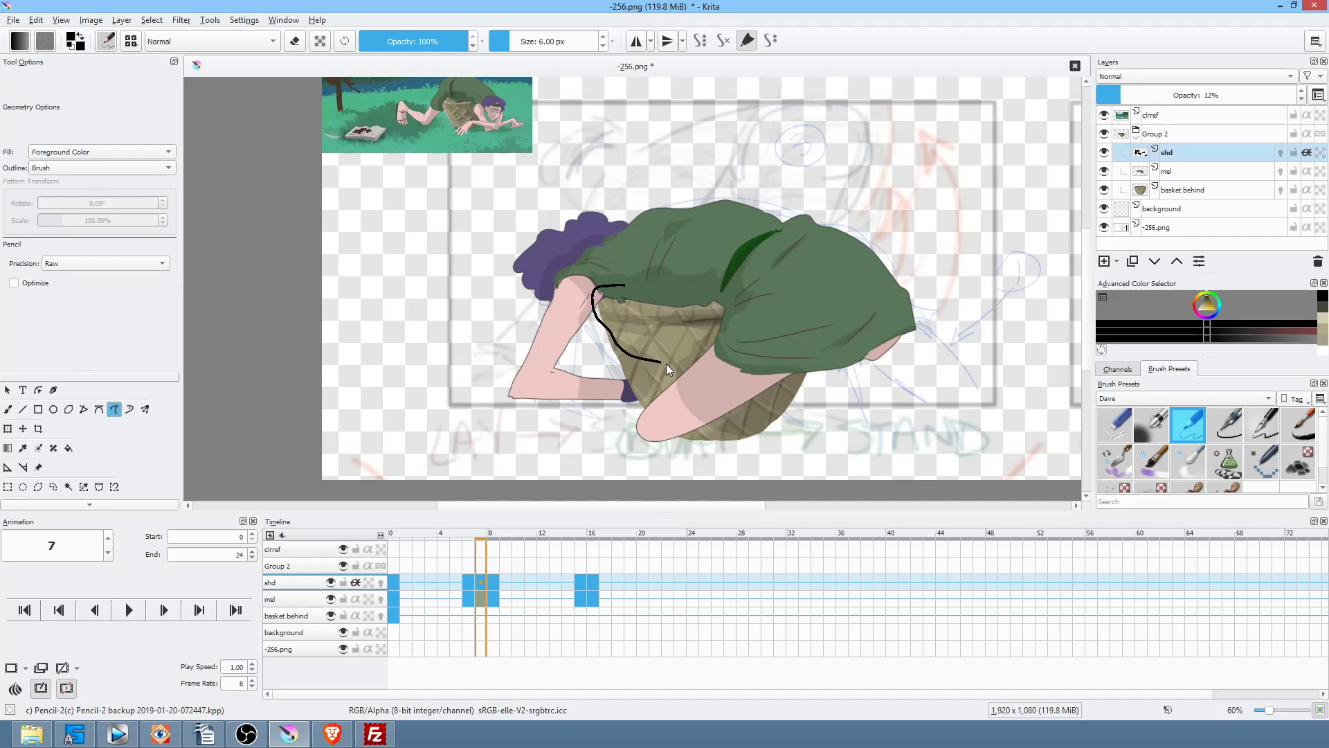
left_click_drag(731, 354, 733, 352)
key("e")
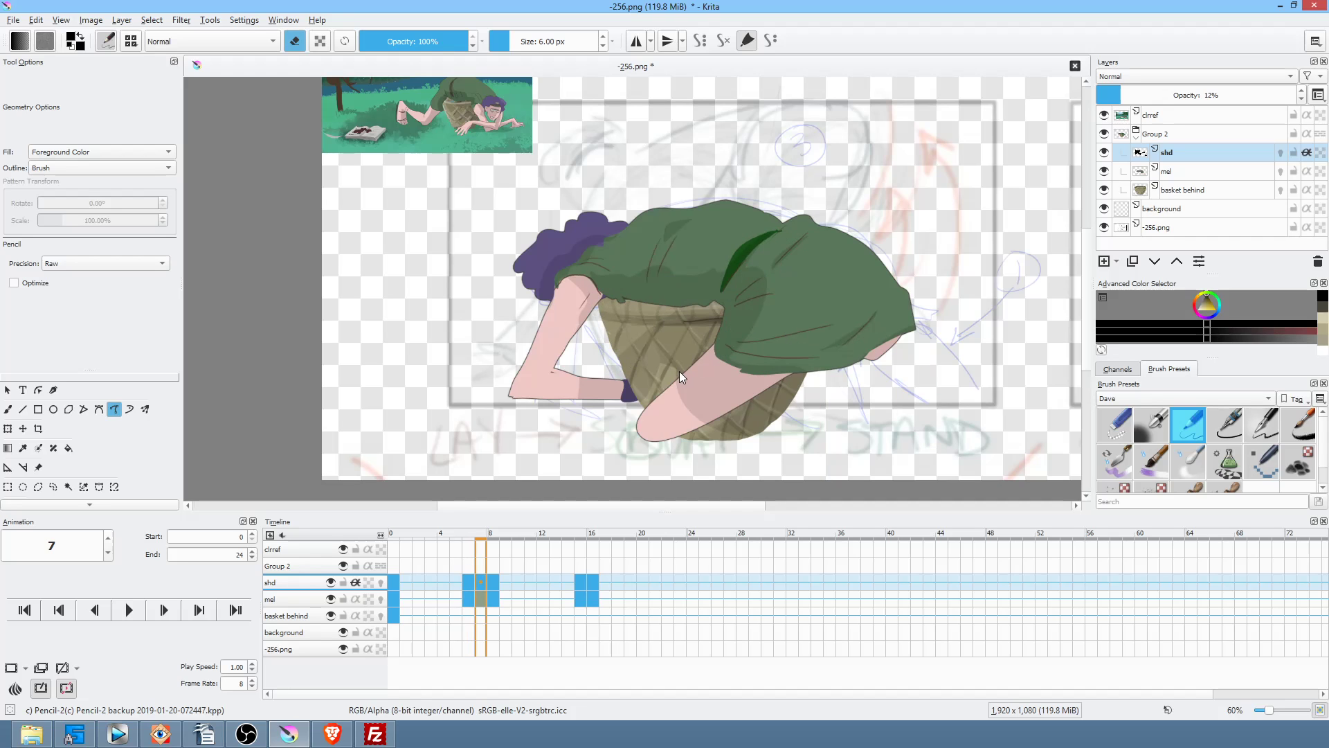
left_click_drag(678, 380, 680, 381)
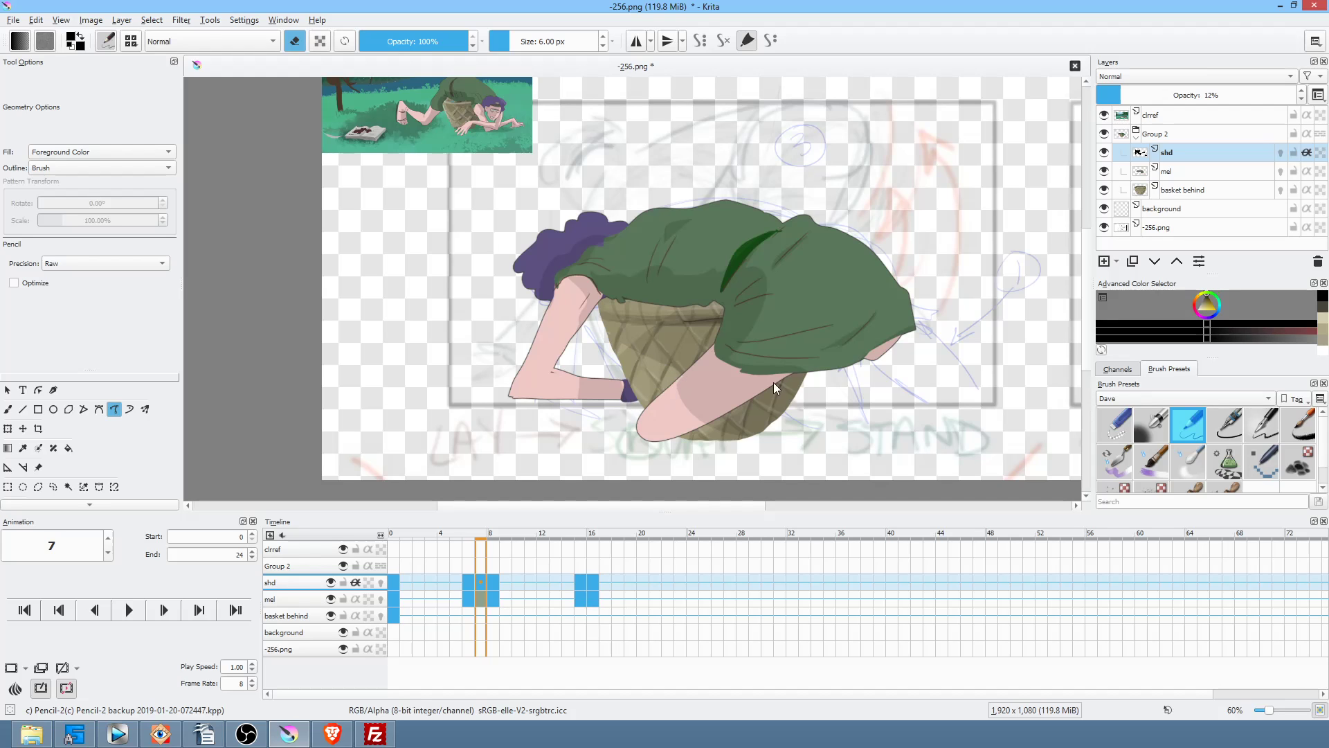
key("e")
key("e")
mouse_move(737, 409)
left_mouse_down()
mouse_move(702, 430)
mouse_move(754, 448)
left_mouse_up()
Step: Shade along the basket's bottom on frame 8
key("period")
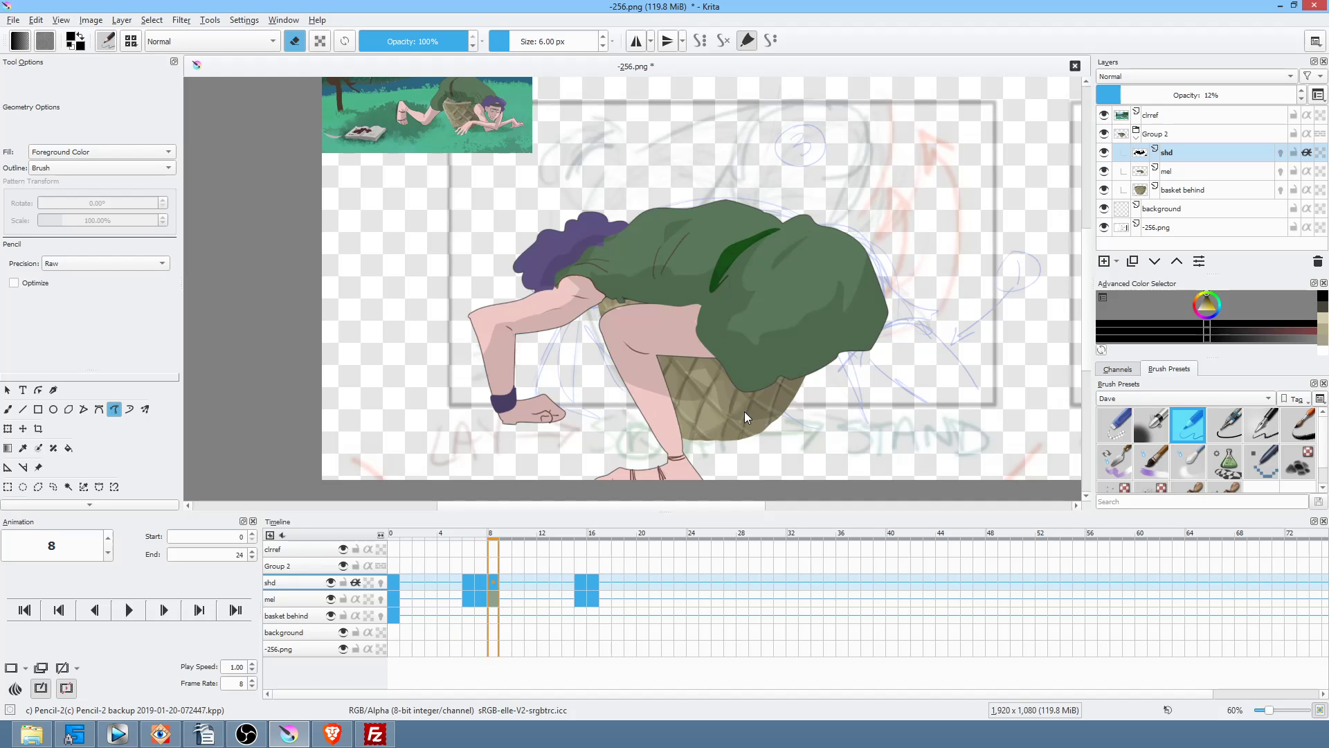
key("e")
left_click_drag(687, 430, 778, 439)
Step: Erase a stray shadow stroke, then shade the basket rim on frames 16 and 15
key("alt+period")
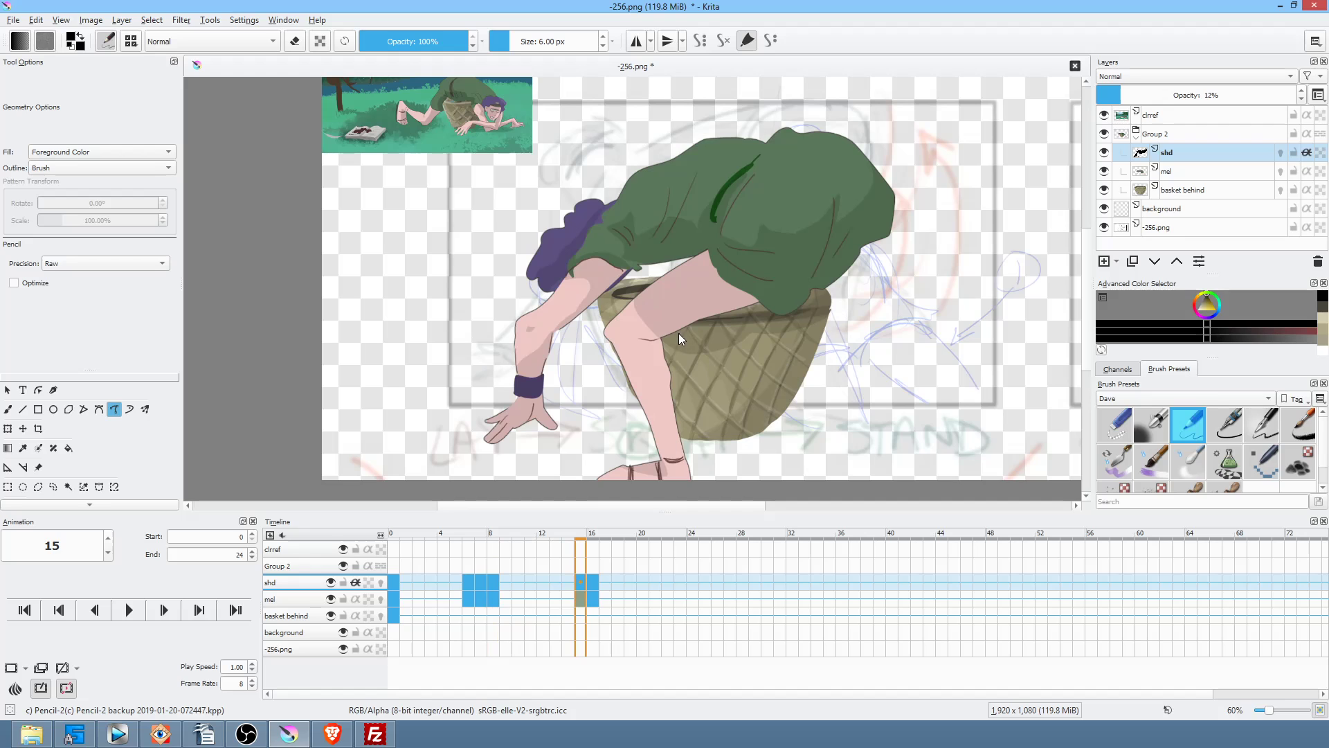
key("alt+period")
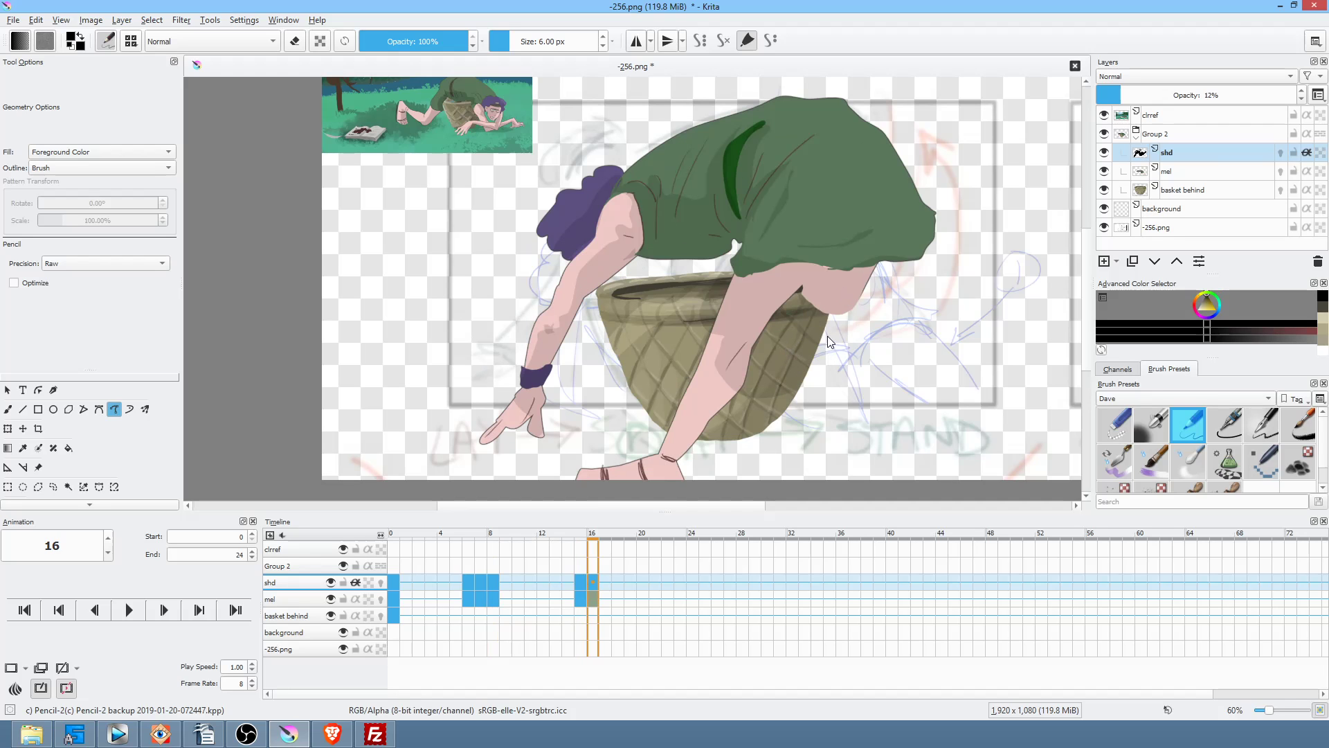
key("e")
mouse_move(751, 356)
left_mouse_down()
mouse_move(746, 376)
mouse_move(874, 342)
left_mouse_up()
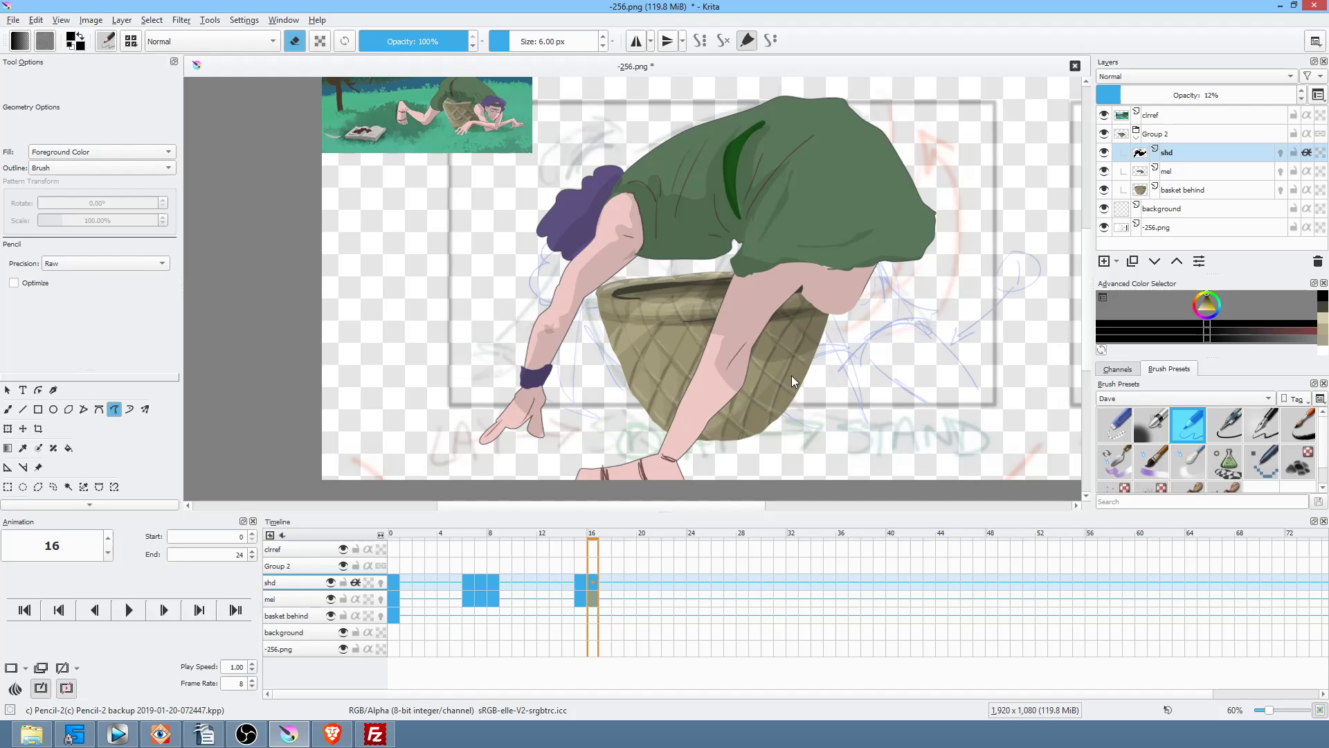
key("e")
left_click_drag(728, 268, 726, 335)
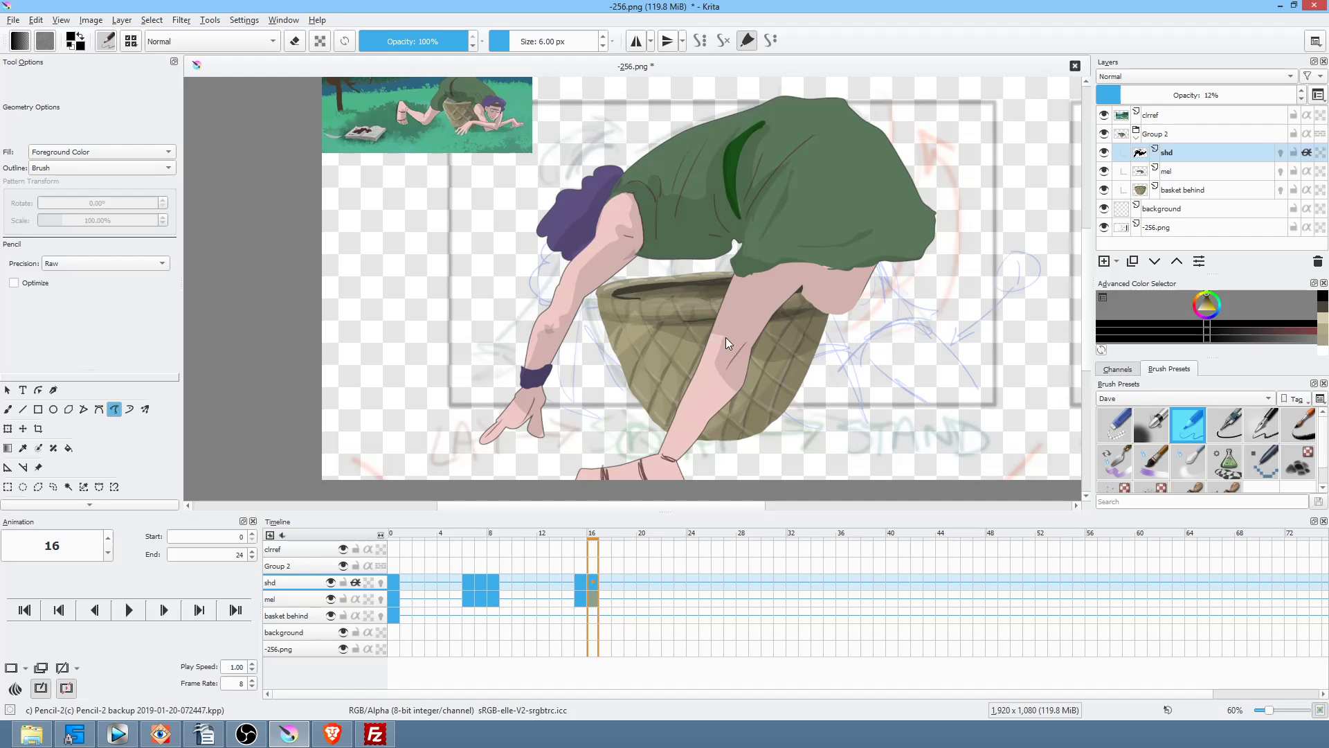
key("Left")
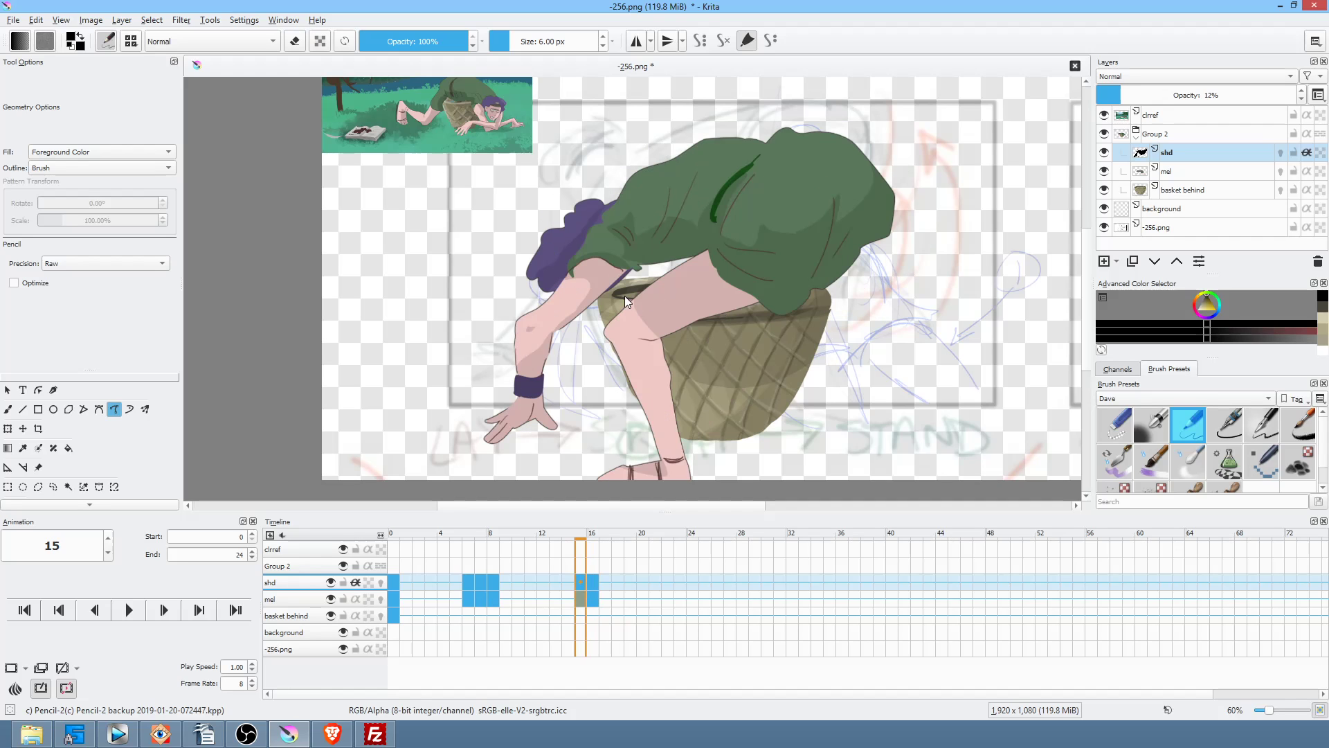
left_click_drag(645, 289, 643, 291)
Step: Flip between frames 7, 8, 15 and 16 to compare the shadows
key("Up")
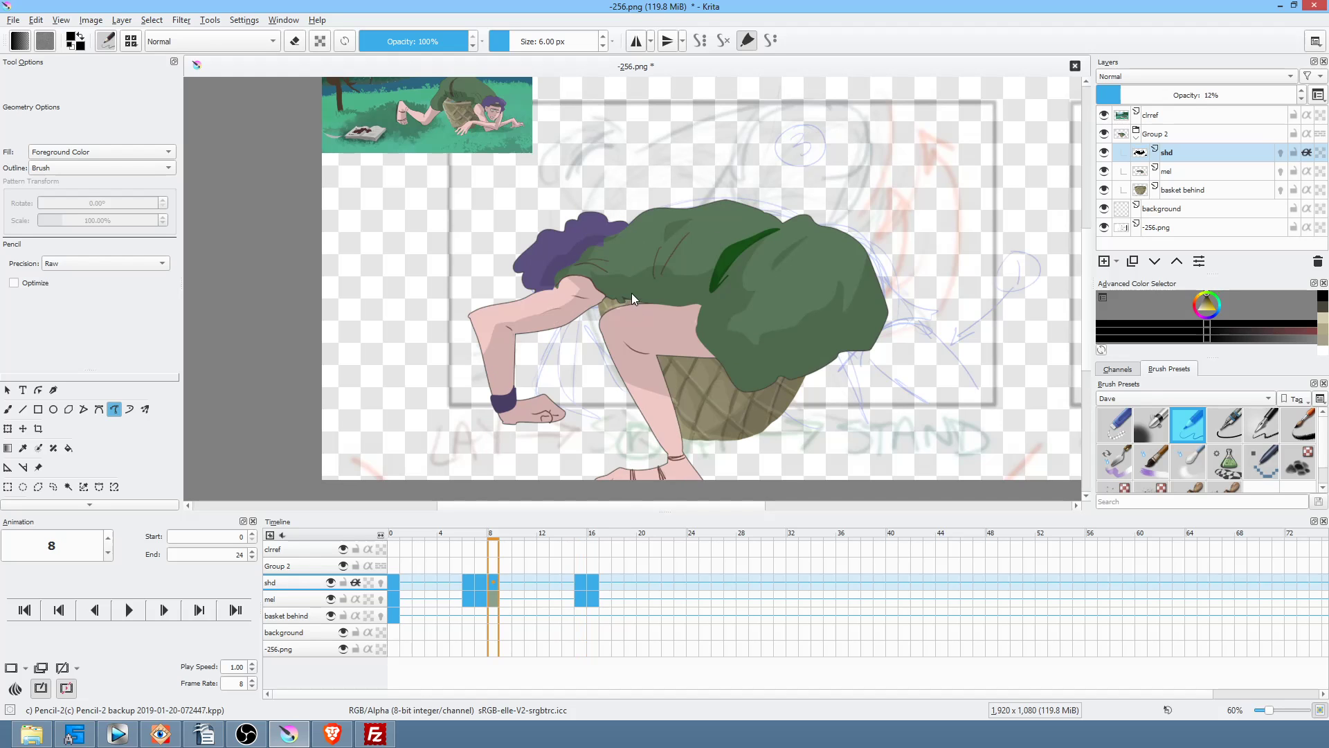
key("Down")
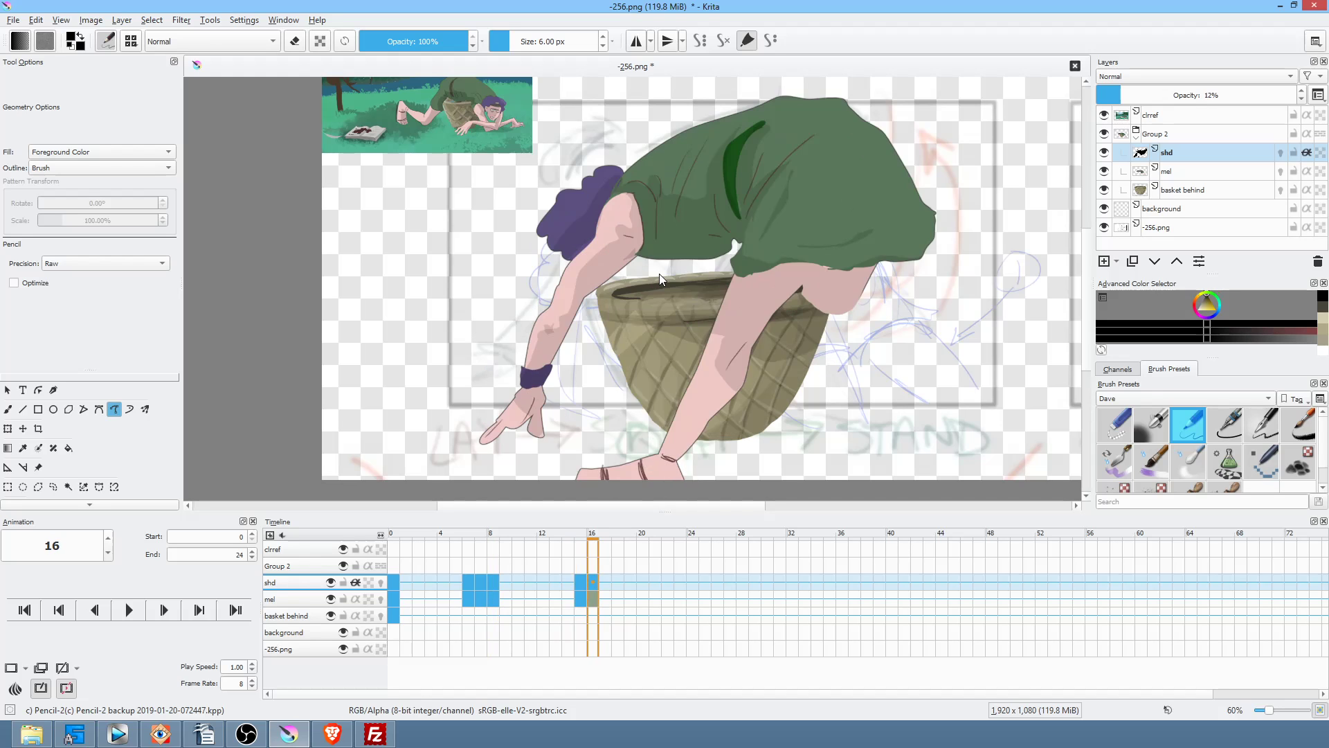
key("Left")
key("Up")
key("Left")
key("Right")
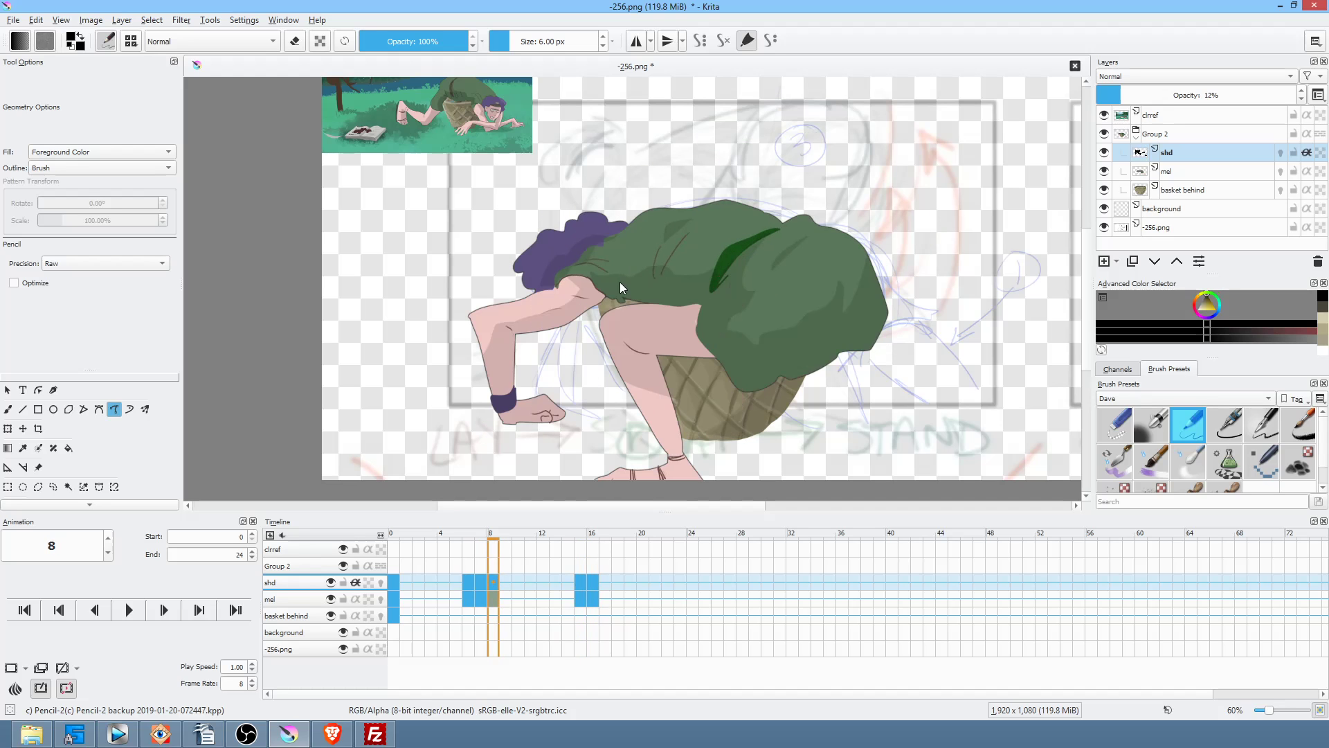
key("Left")
key("Right")
key("Left")
key("Left")
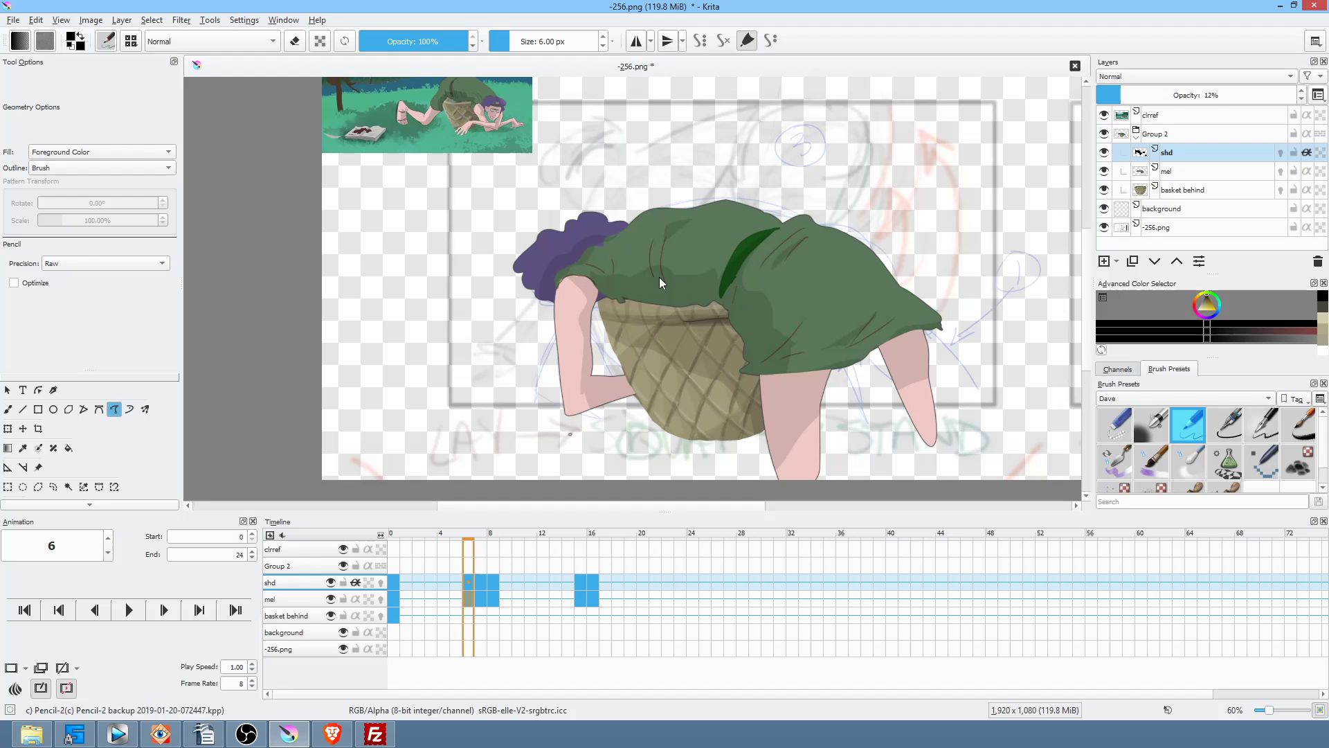
Step: Sample the pink skin colour from the leg and draw a pink stroke from the leg tip
scroll(788, 261, "down", 1)
left_click_drag(836, 301, 655, 261)
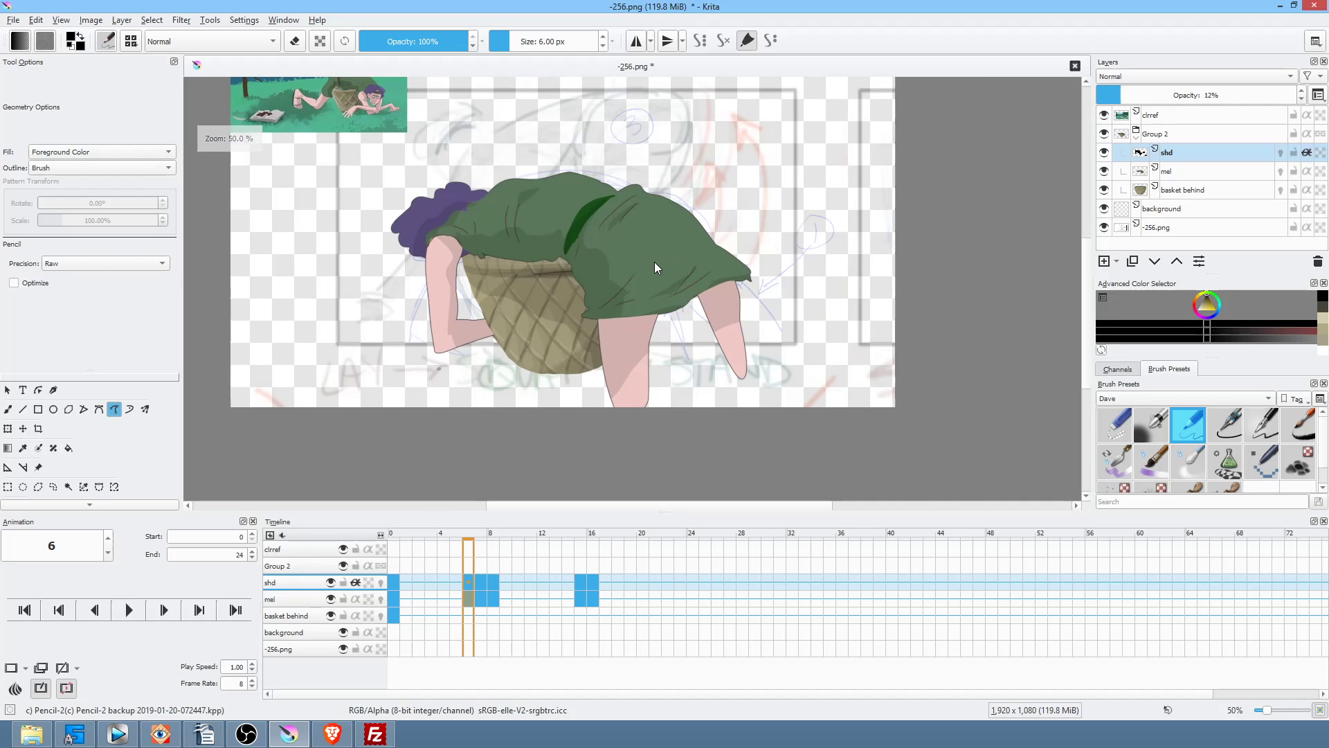
left_click(738, 352, "ctrl")
left_click_drag(734, 375, 812, 425)
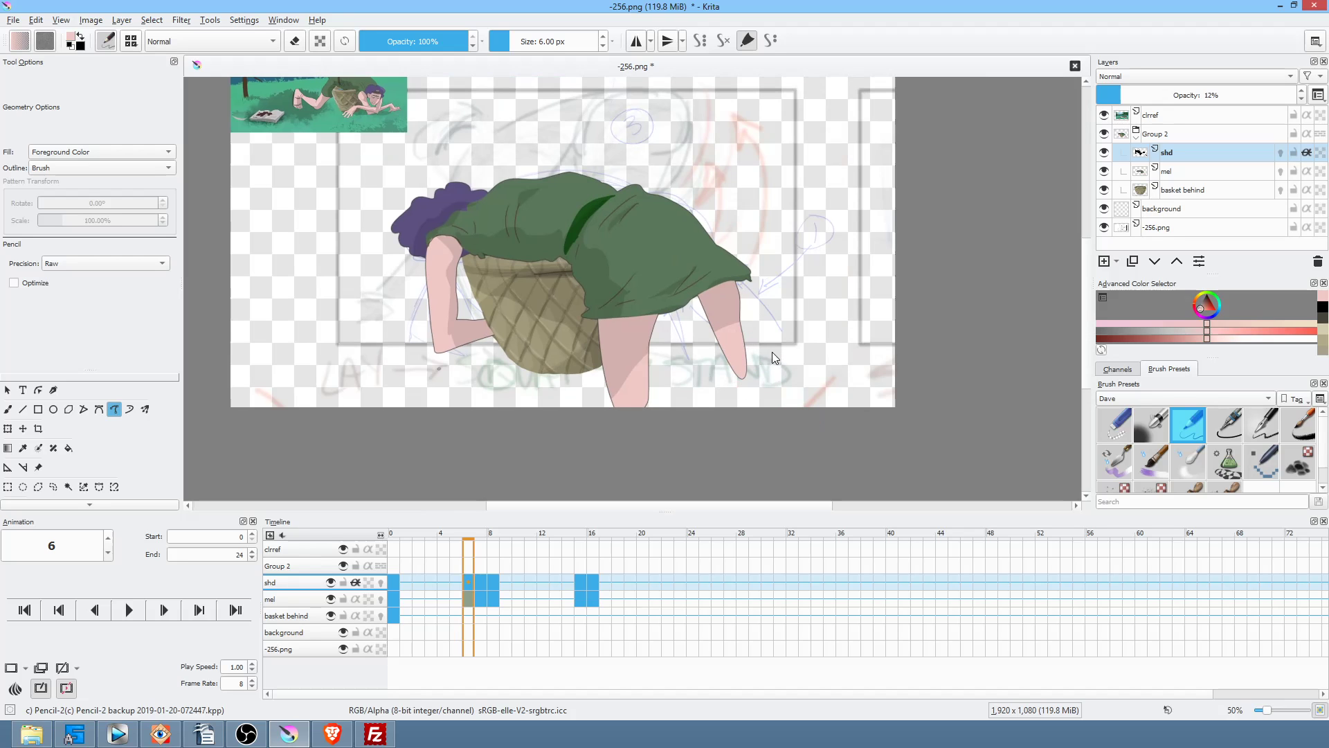
left_click(1187, 171)
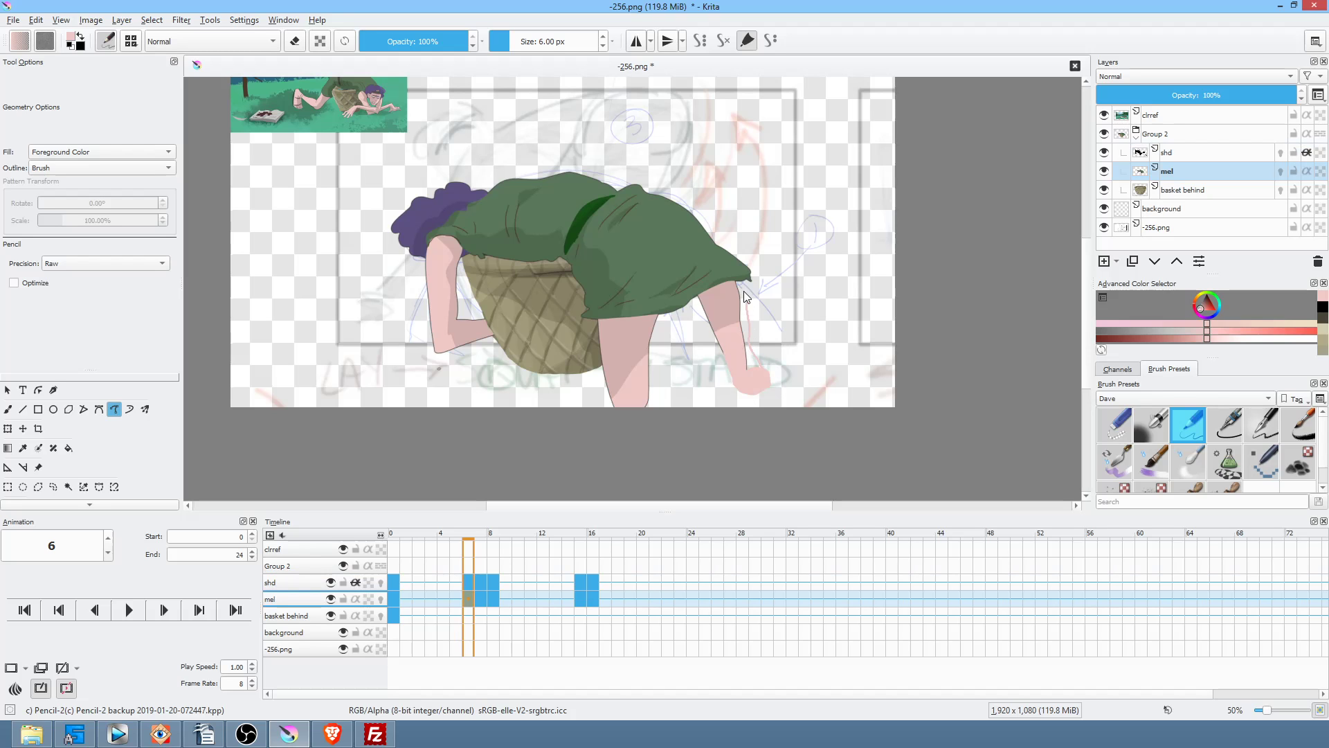
Step: Fill out the leg edge, foot and arm with pink on frame 6
left_click_drag(740, 280, 747, 363)
mouse_move(862, 461)
left_mouse_down()
mouse_move(781, 418)
mouse_move(842, 442)
left_mouse_up()
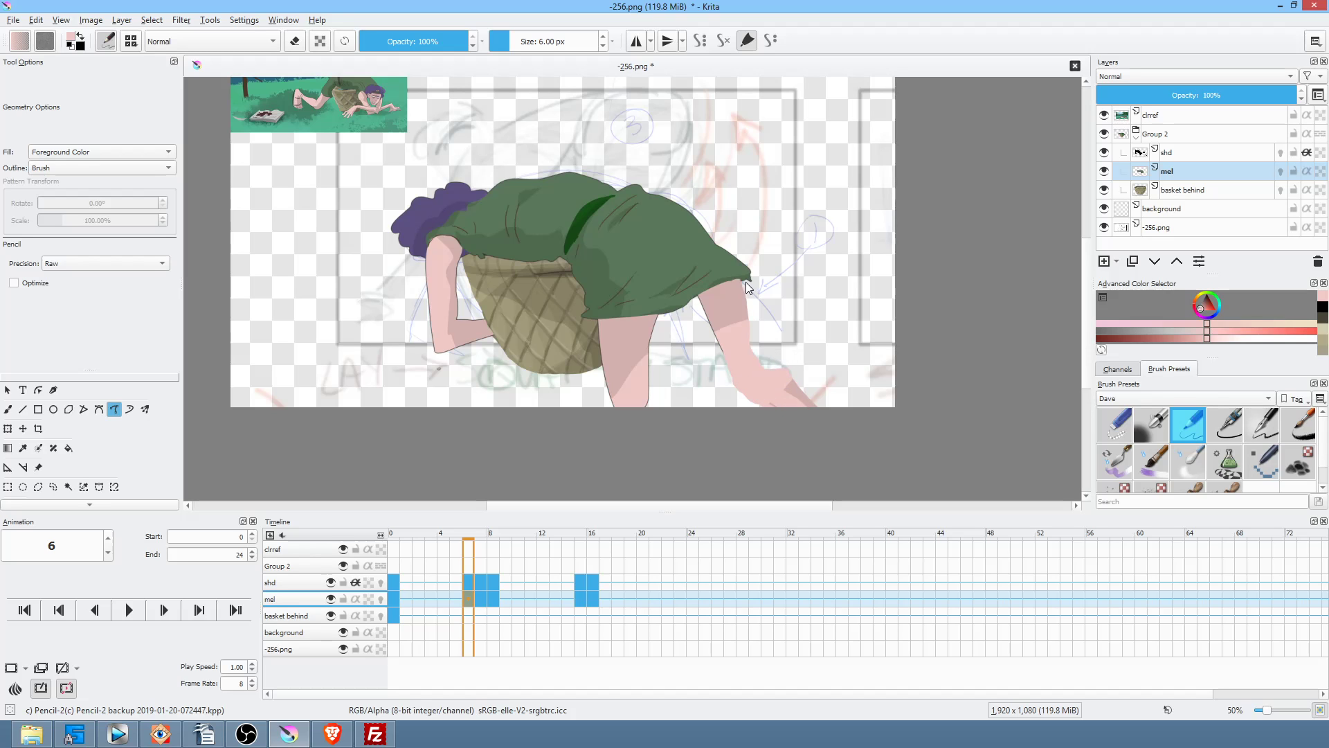
left_click_drag(762, 385, 773, 367)
Step: Fill pink leg and foot shapes on frame 7
key("Right")
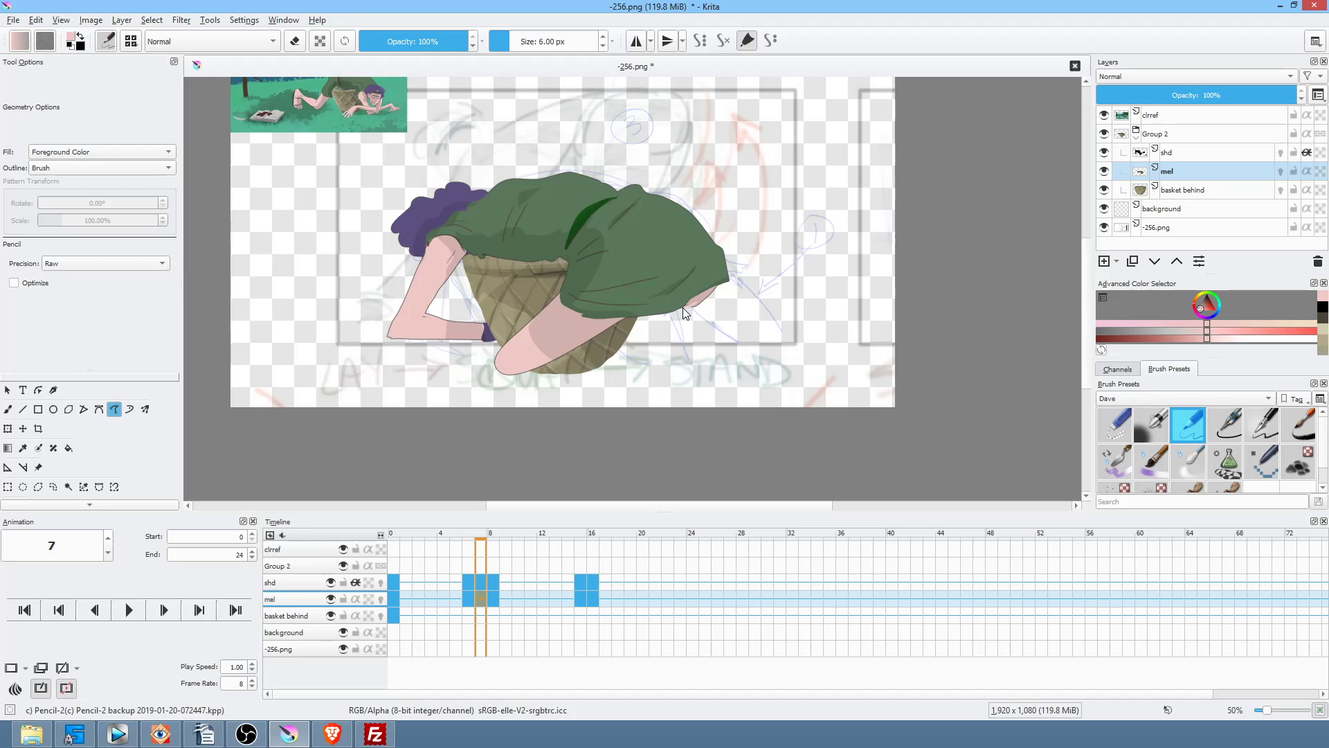
mouse_move(638, 323)
left_mouse_down()
mouse_move(679, 326)
mouse_move(721, 366)
left_mouse_up()
left_click_drag(626, 336, 639, 326)
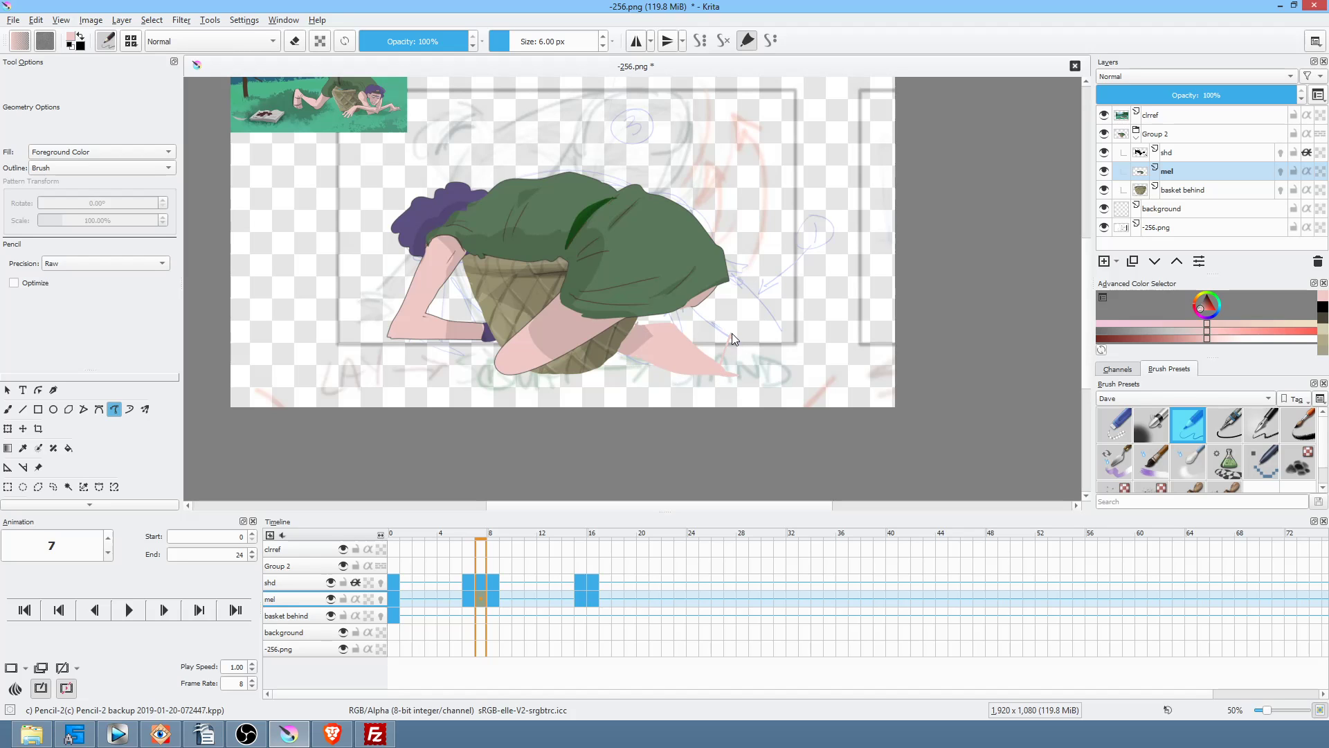
mouse_move(809, 396)
left_mouse_down()
mouse_move(735, 385)
mouse_move(804, 381)
left_mouse_up()
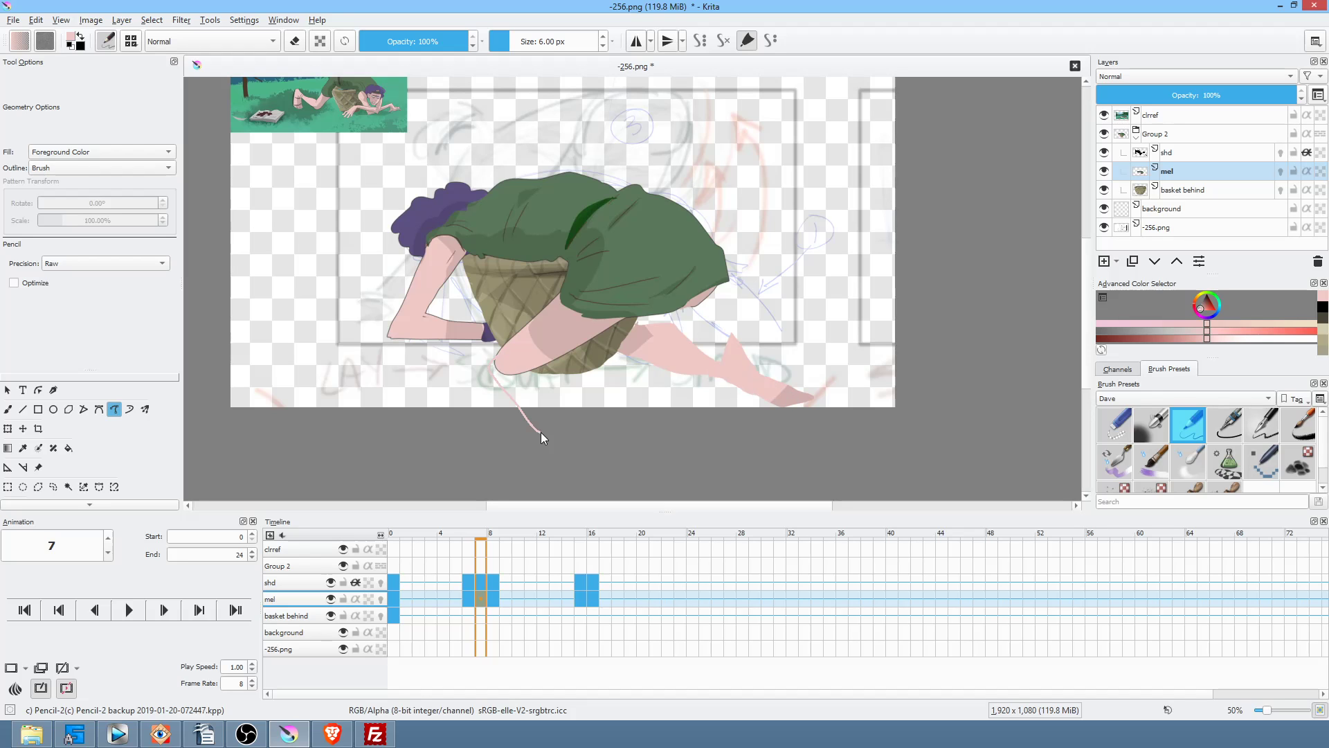
mouse_move(555, 392)
left_mouse_down()
mouse_move(525, 365)
mouse_move(543, 359)
left_mouse_up()
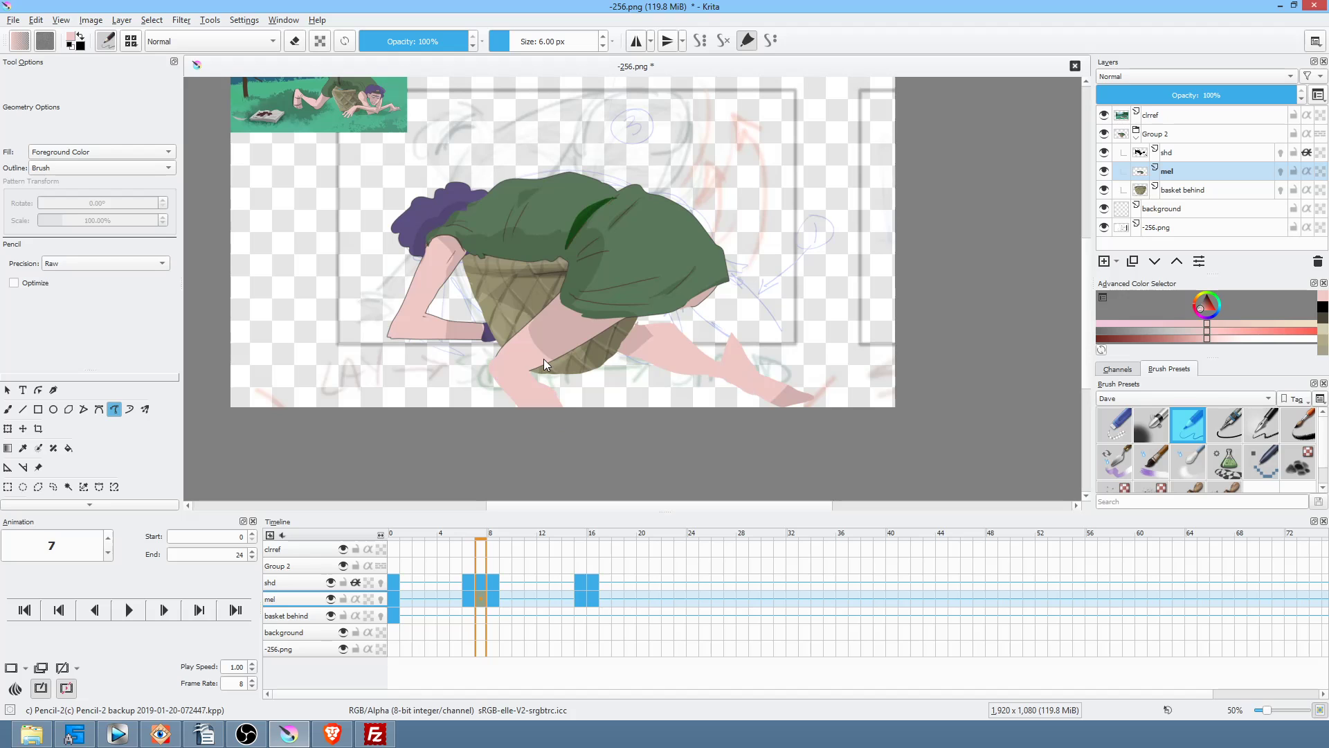
key("Left")
key("Right")
key("Right")
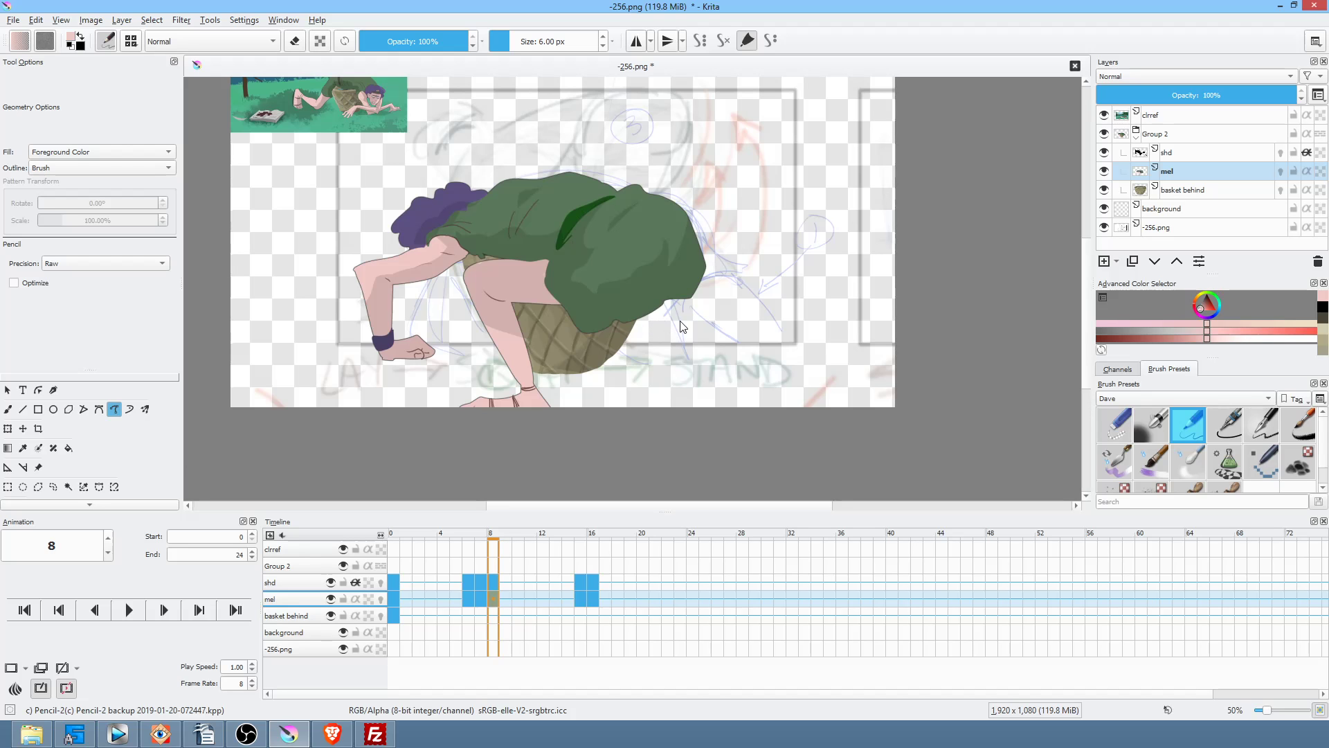
Step: Fill pink skin below the skirt on frame 8
scroll(695, 318, "up", 3)
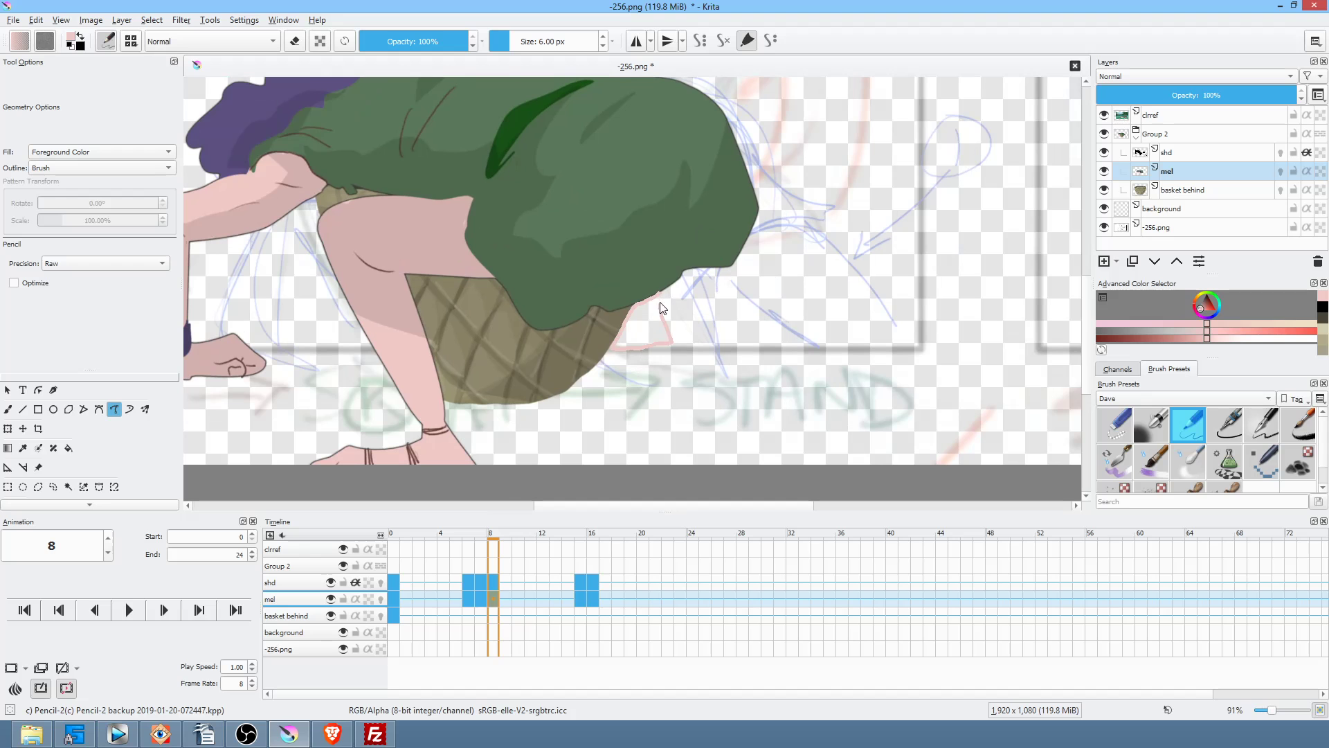
left_click_drag(661, 313, 664, 293)
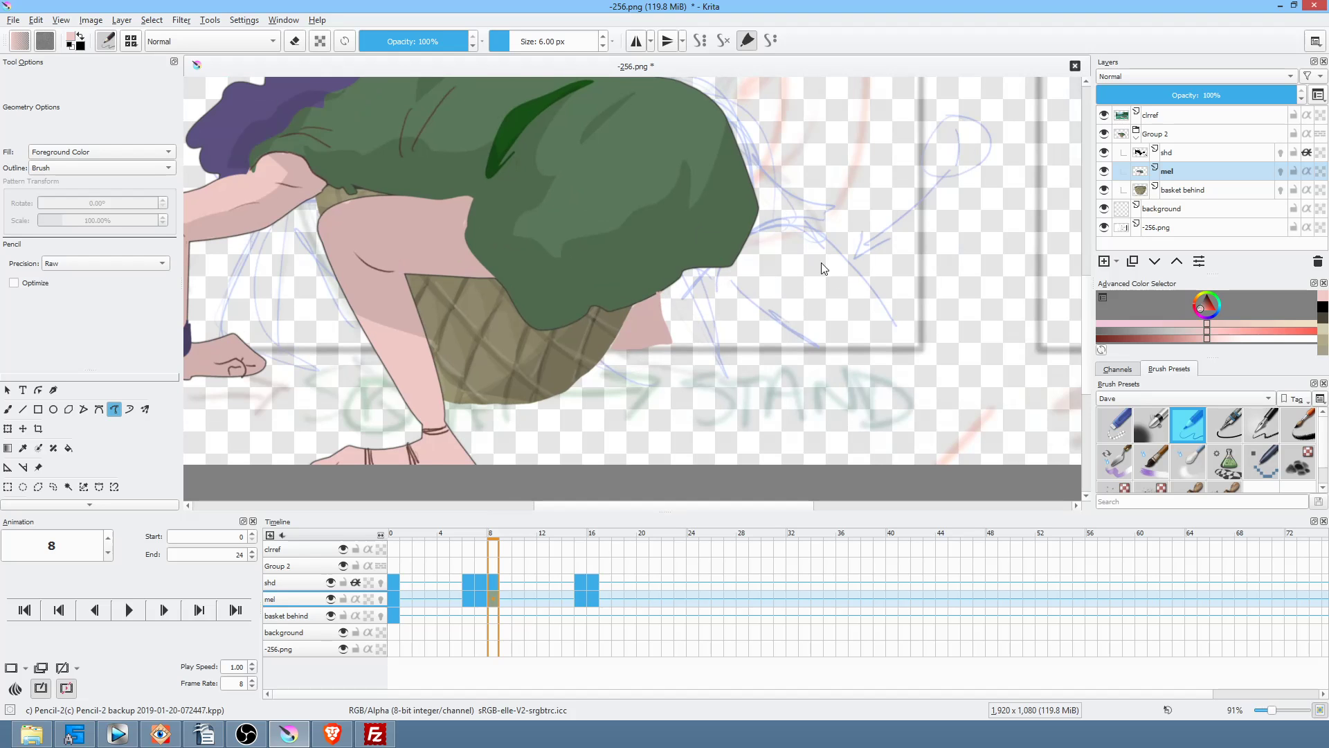
scroll(821, 259, "down", 3)
Step: Compare frames 8 and 15, then fill the thigh shape right of the basket pink on frame 16
key("Left")
key("Right")
key("Right")
key("Left")
key("Right")
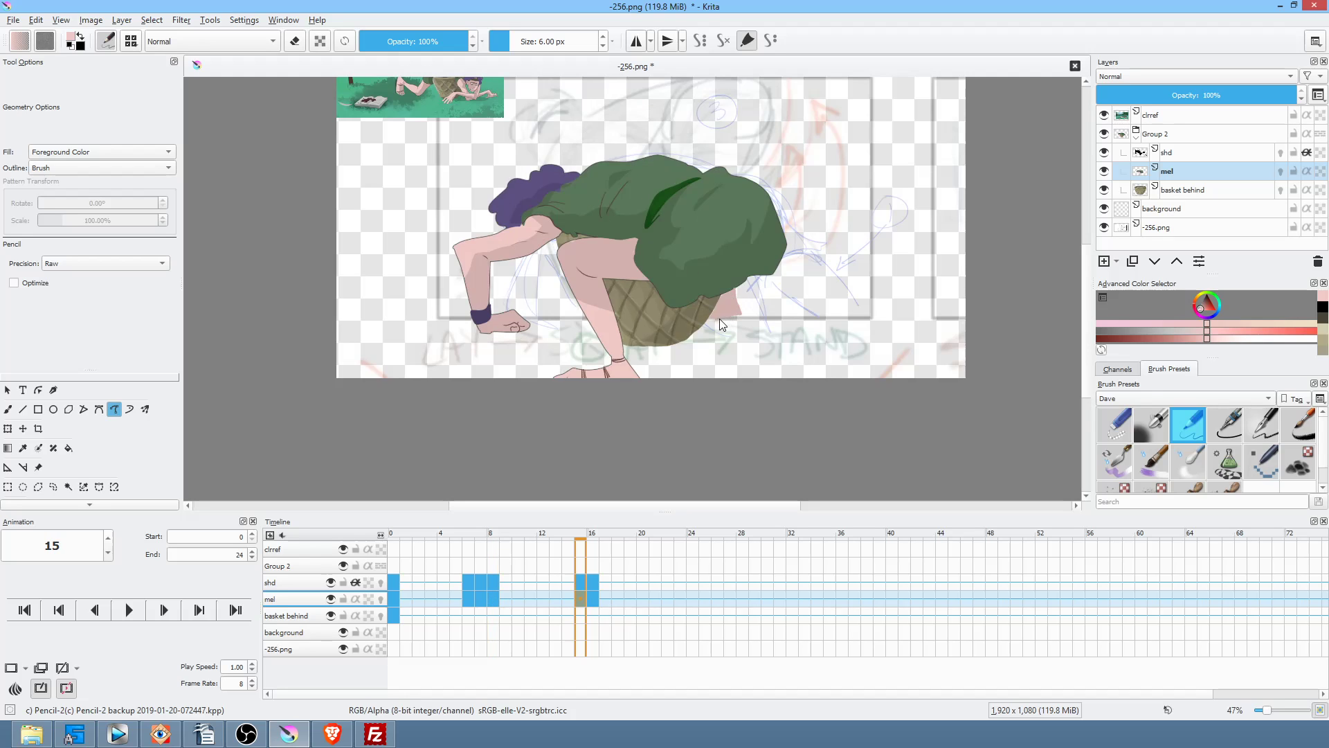
left_click_drag(727, 277, 735, 275)
key("ctrl+z")
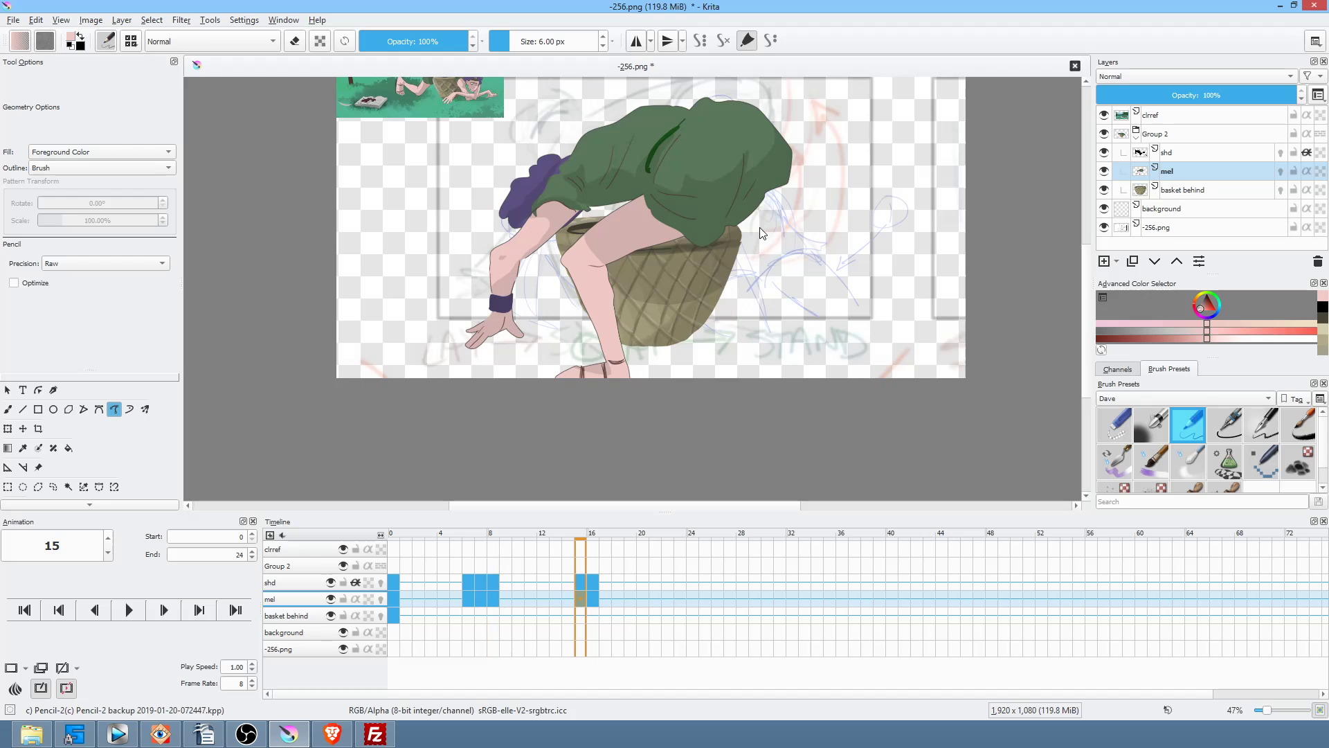
scroll(726, 310, "up", 3)
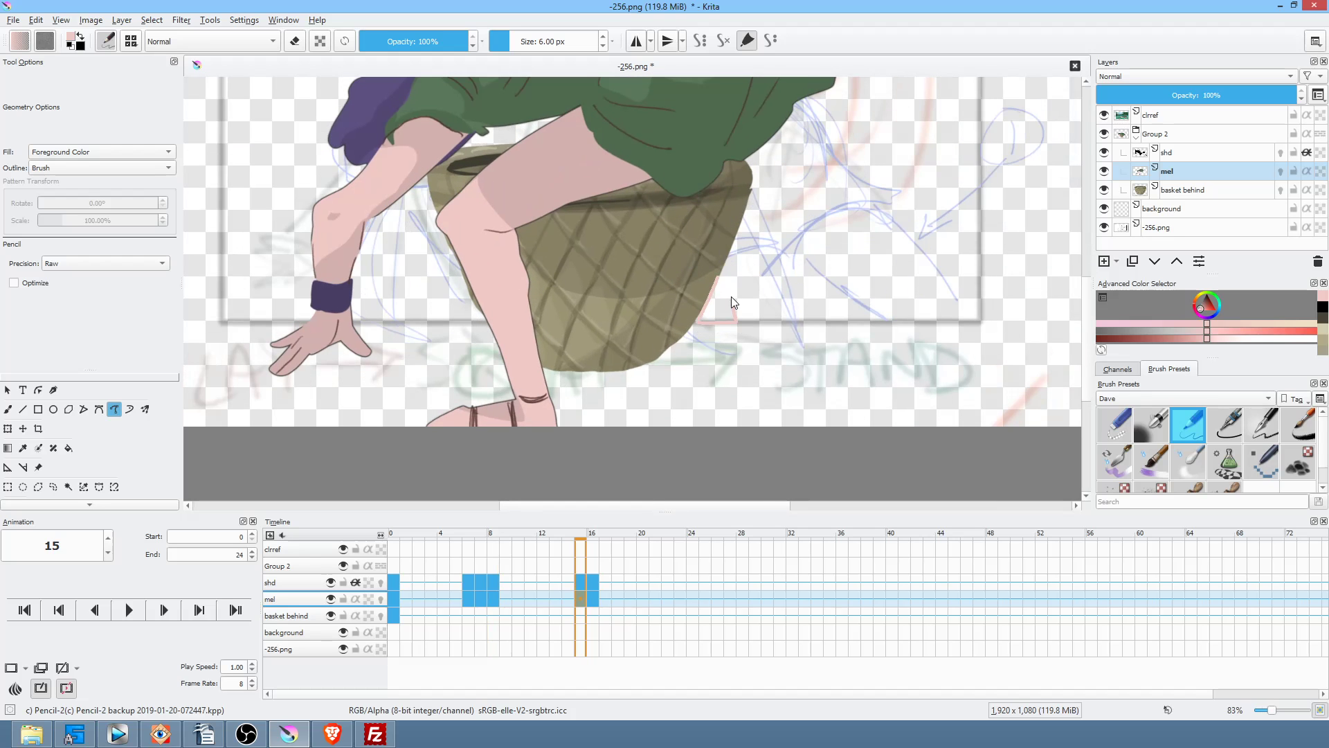
left_click_drag(729, 258, 725, 267)
key("alt+Left")
key("alt+Right")
key("alt+Right")
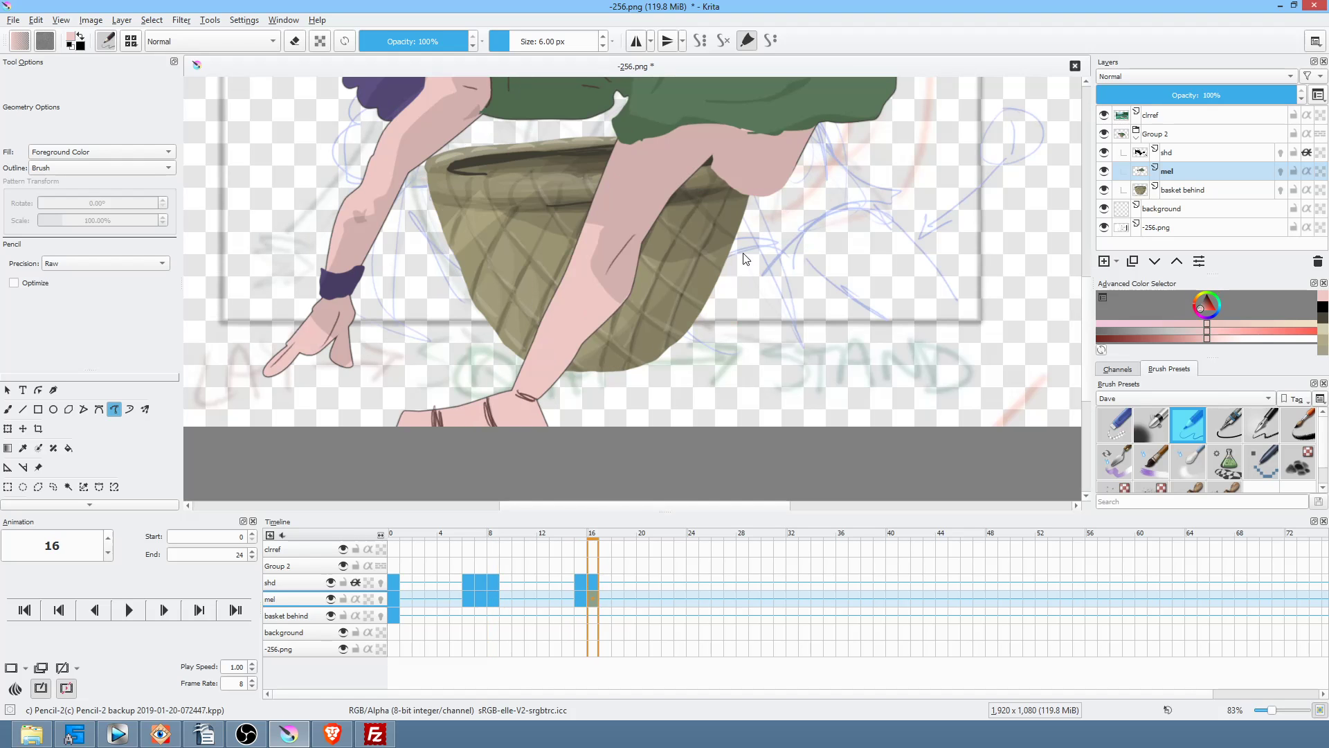
left_click_drag(751, 205, 721, 290)
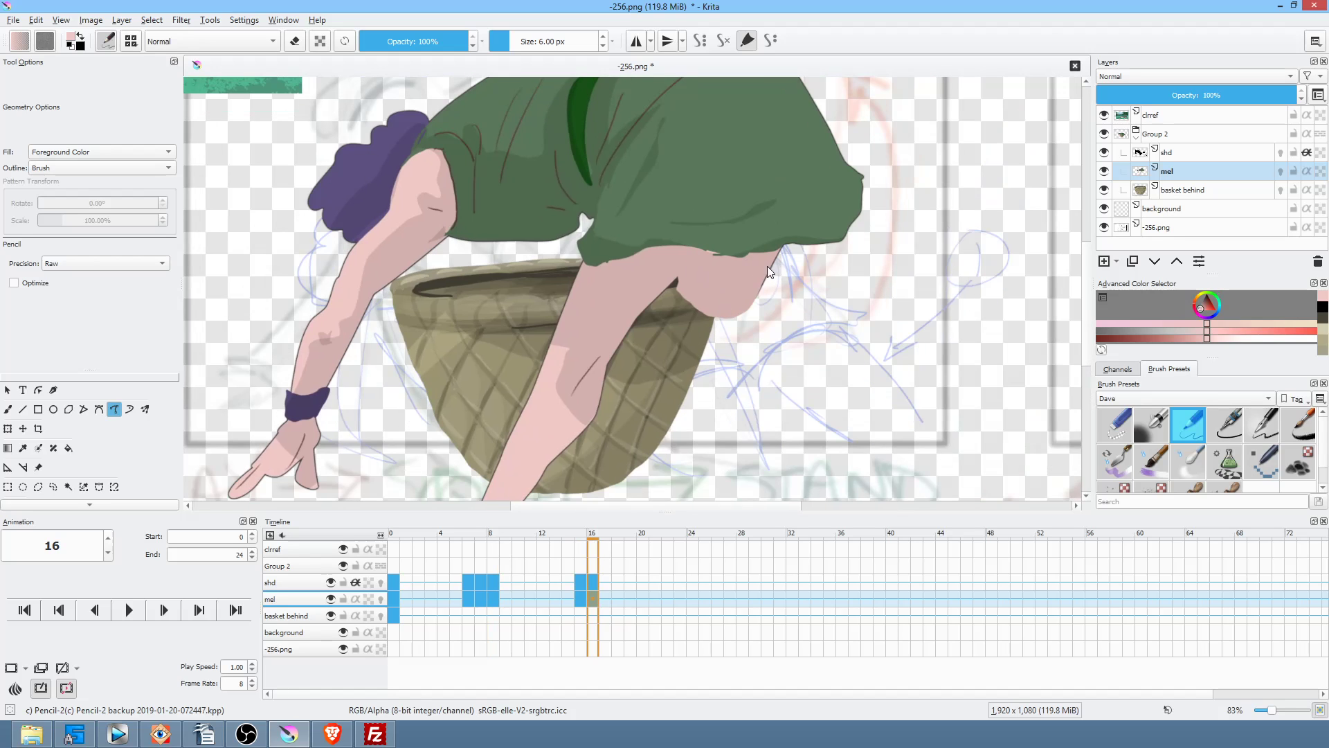
Step: Trim the leg shape below the basket, then fill the knee gap with sampled skin pink
key("e")
left_click_drag(708, 252, 715, 330)
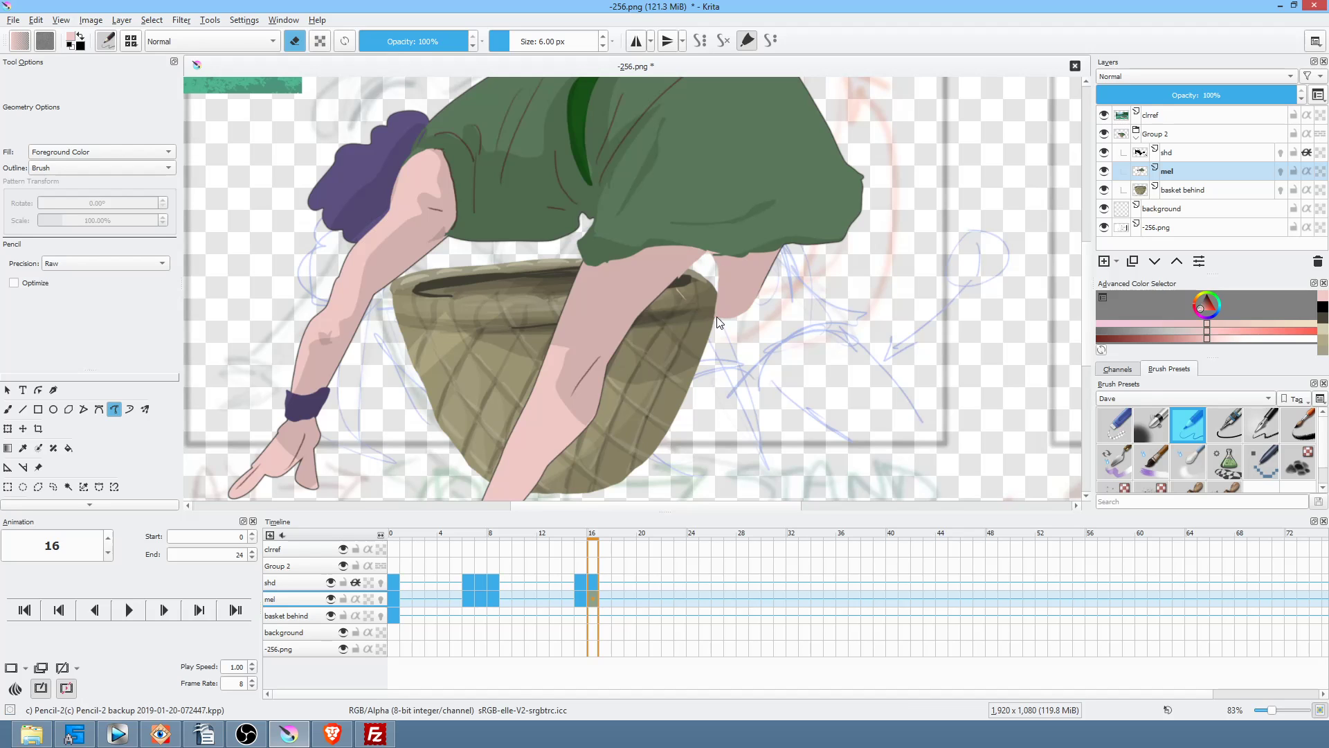
key("e")
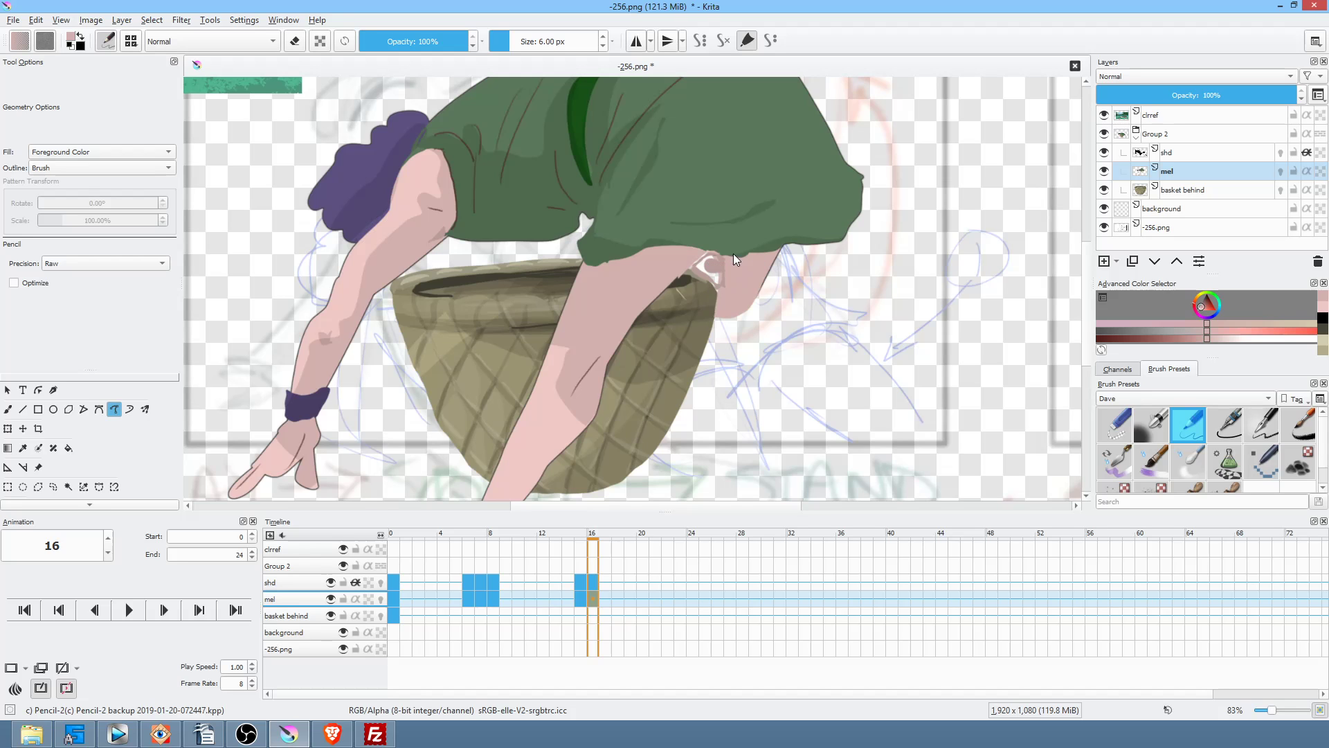
left_click(544, 408, "ctrl")
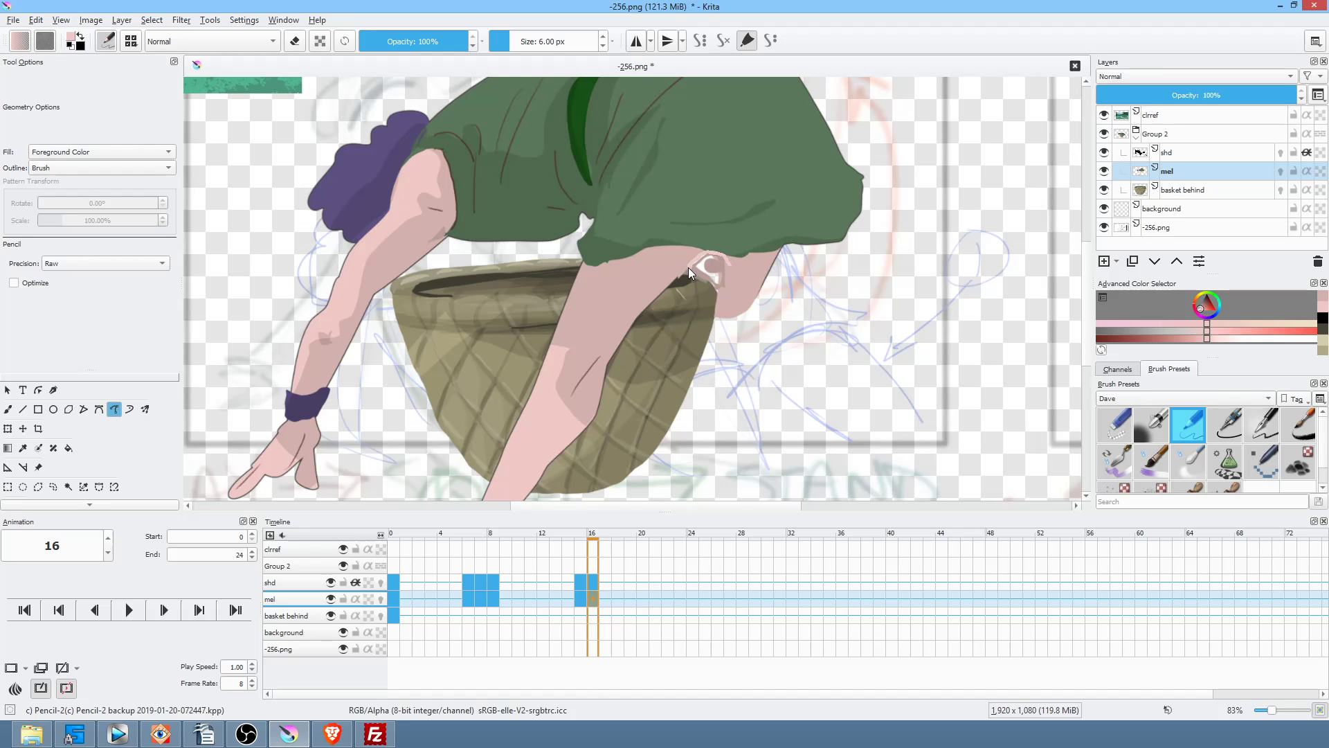
left_click_drag(720, 293, 759, 248)
key("e")
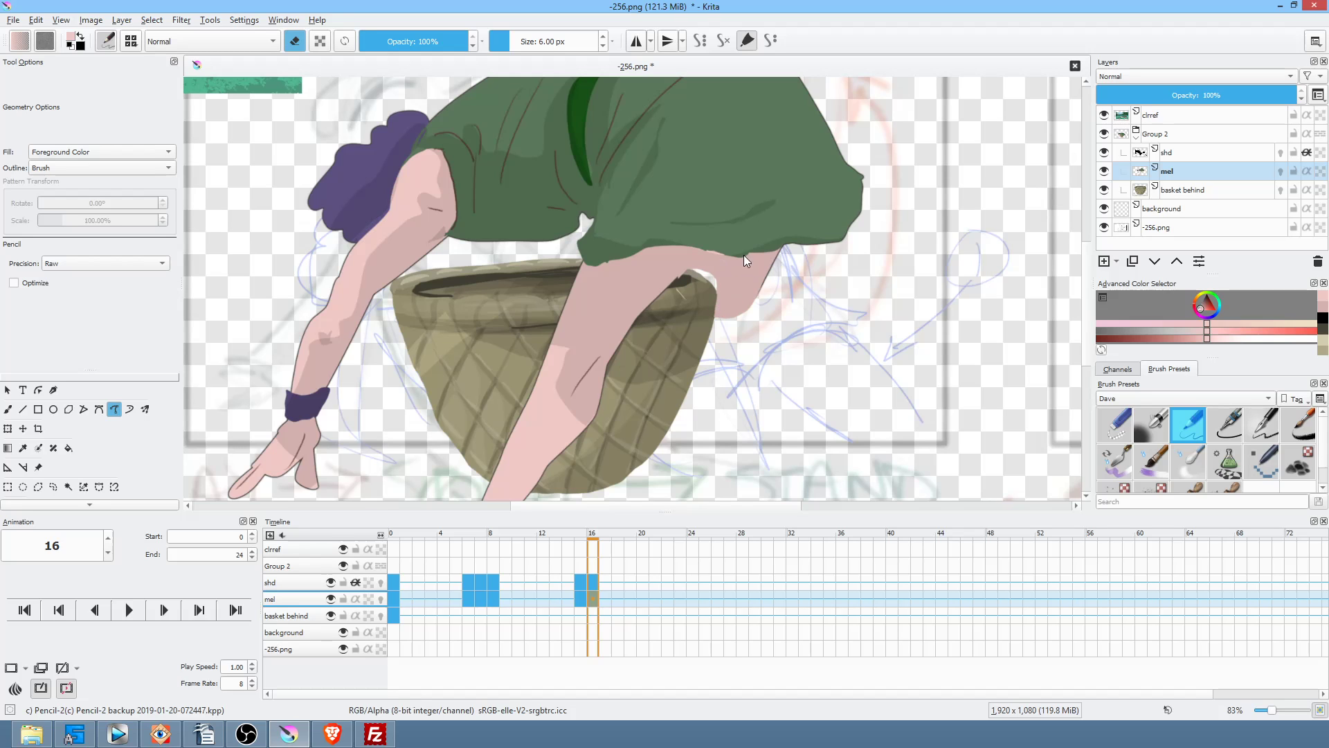
key("e")
scroll(704, 279, "up", 4)
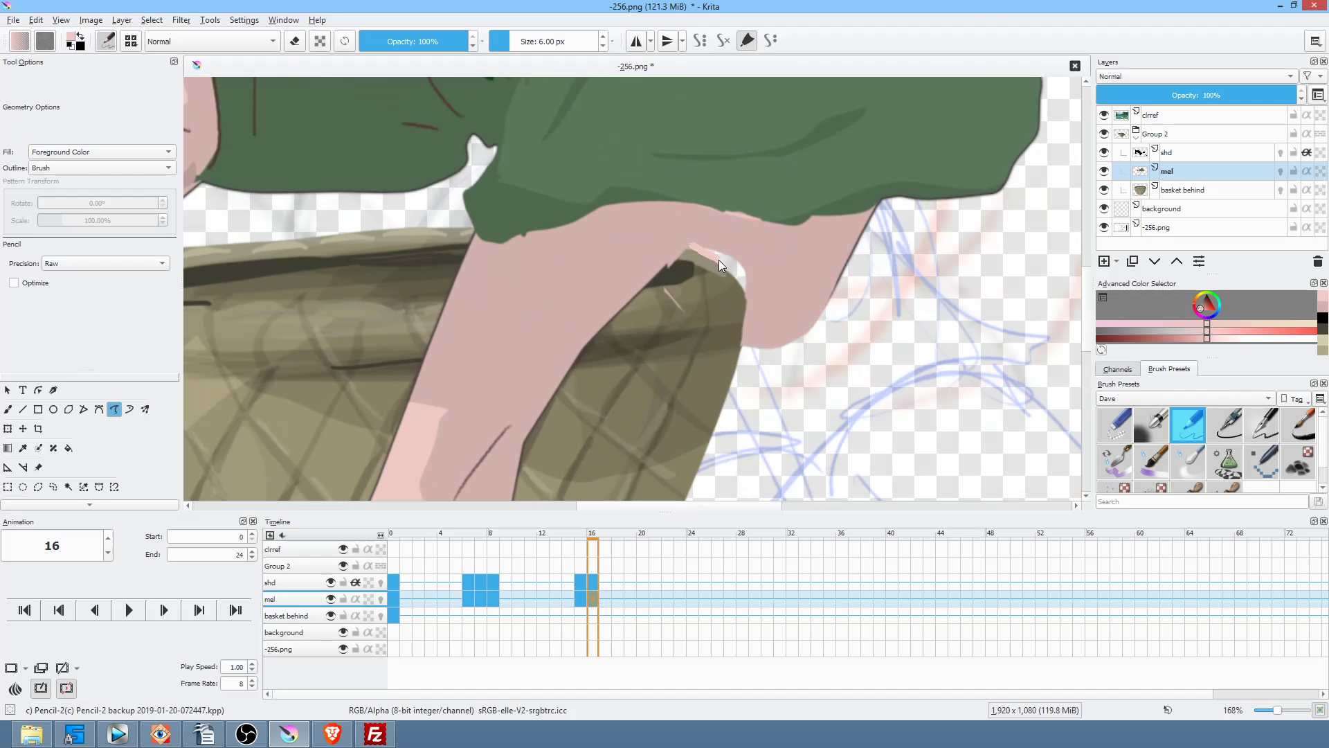
scroll(824, 284, "down", 5)
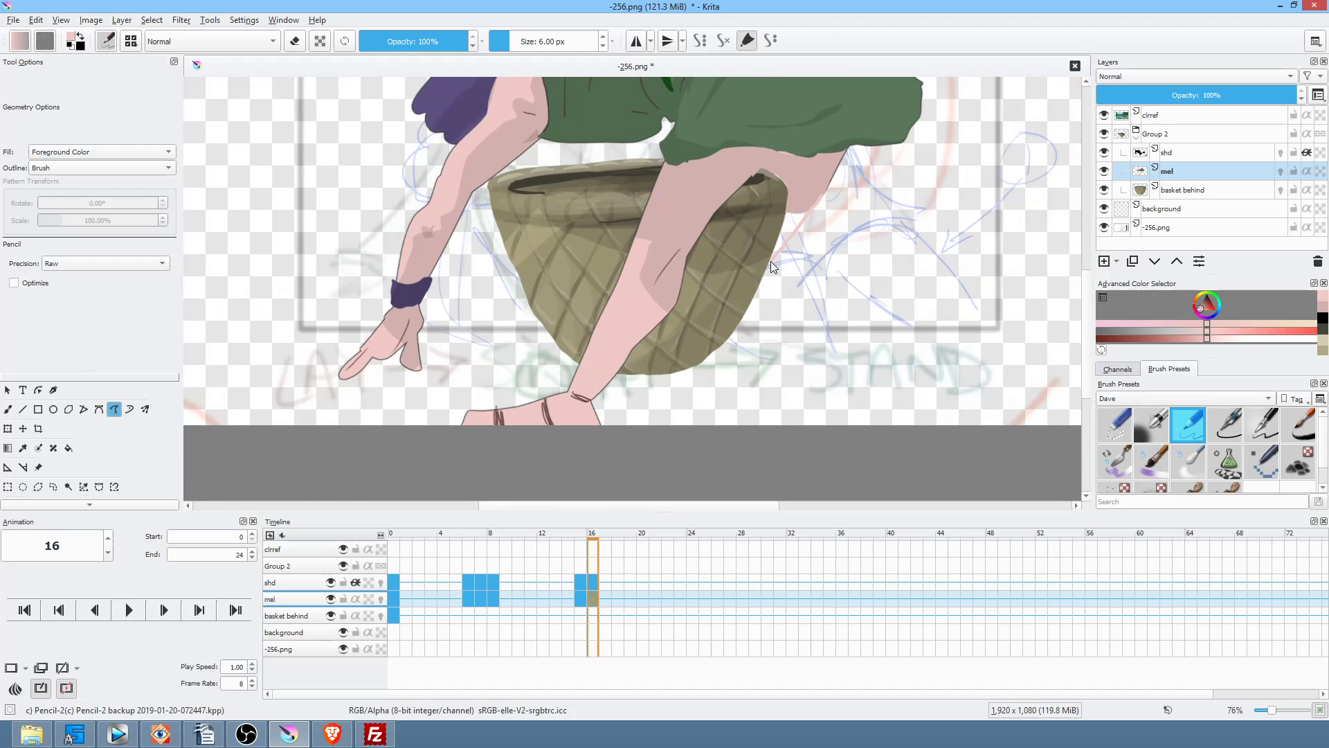
Step: Extend the thigh shape past the basket edge, checking against frame 15
left_click_drag(792, 196, 797, 174)
key("Left")
key("Right")
Step: Recentre the artwork and choose dark brown from the pop-up palette
scroll(883, 223, "down", 5)
left_click_drag(838, 312, 768, 349)
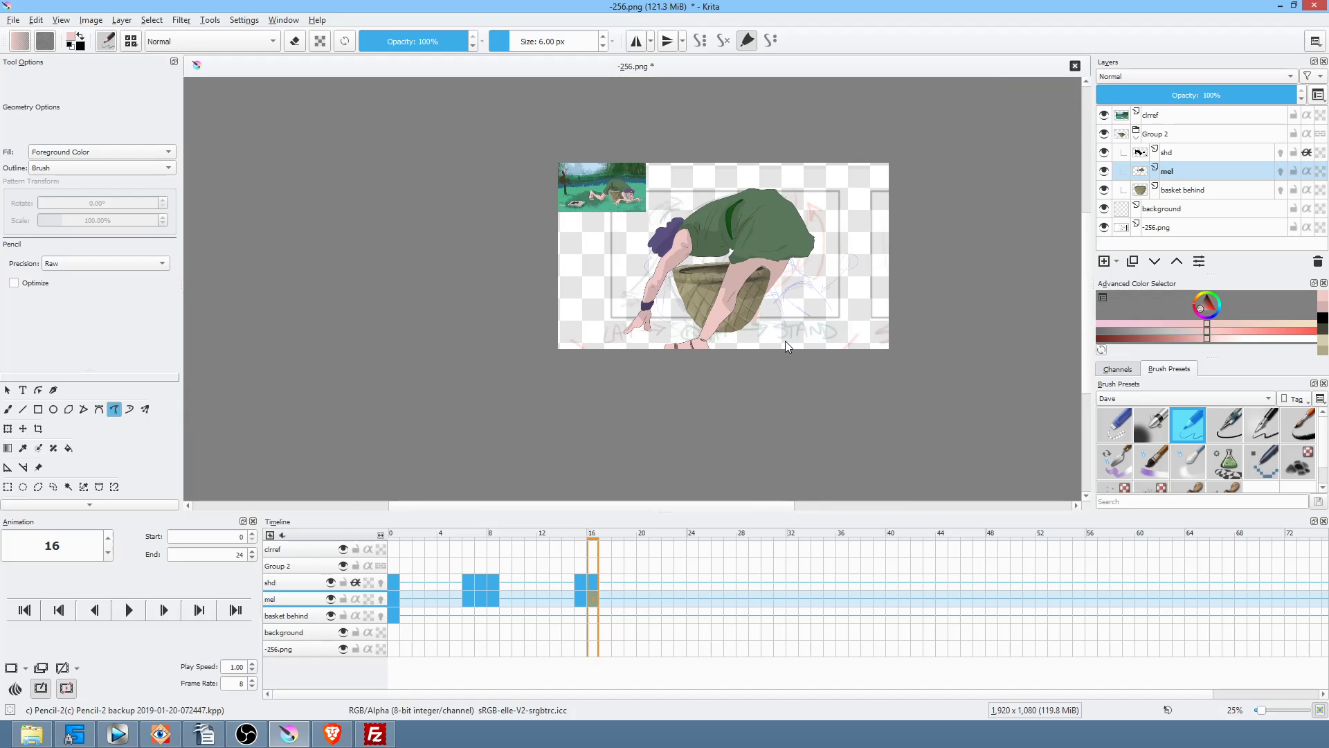
scroll(785, 346, "up", 3)
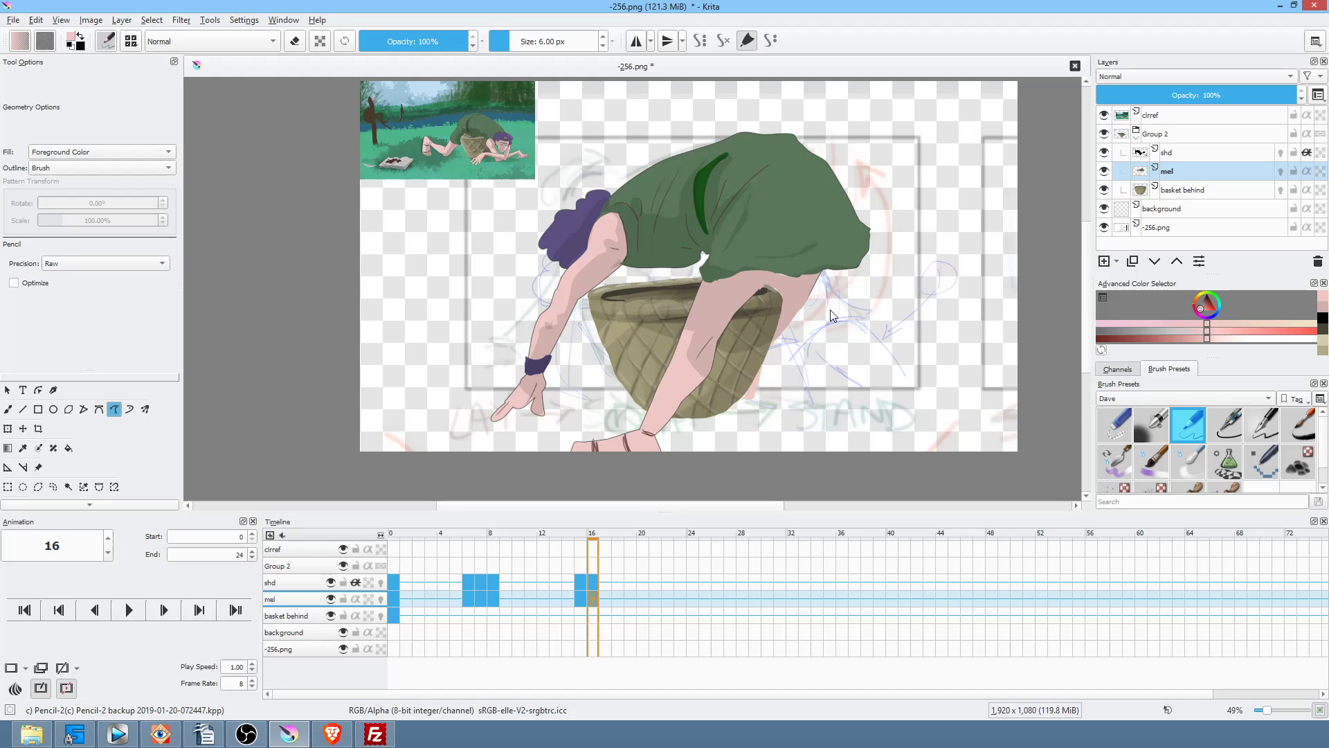
right_click(855, 280)
left_click(863, 292)
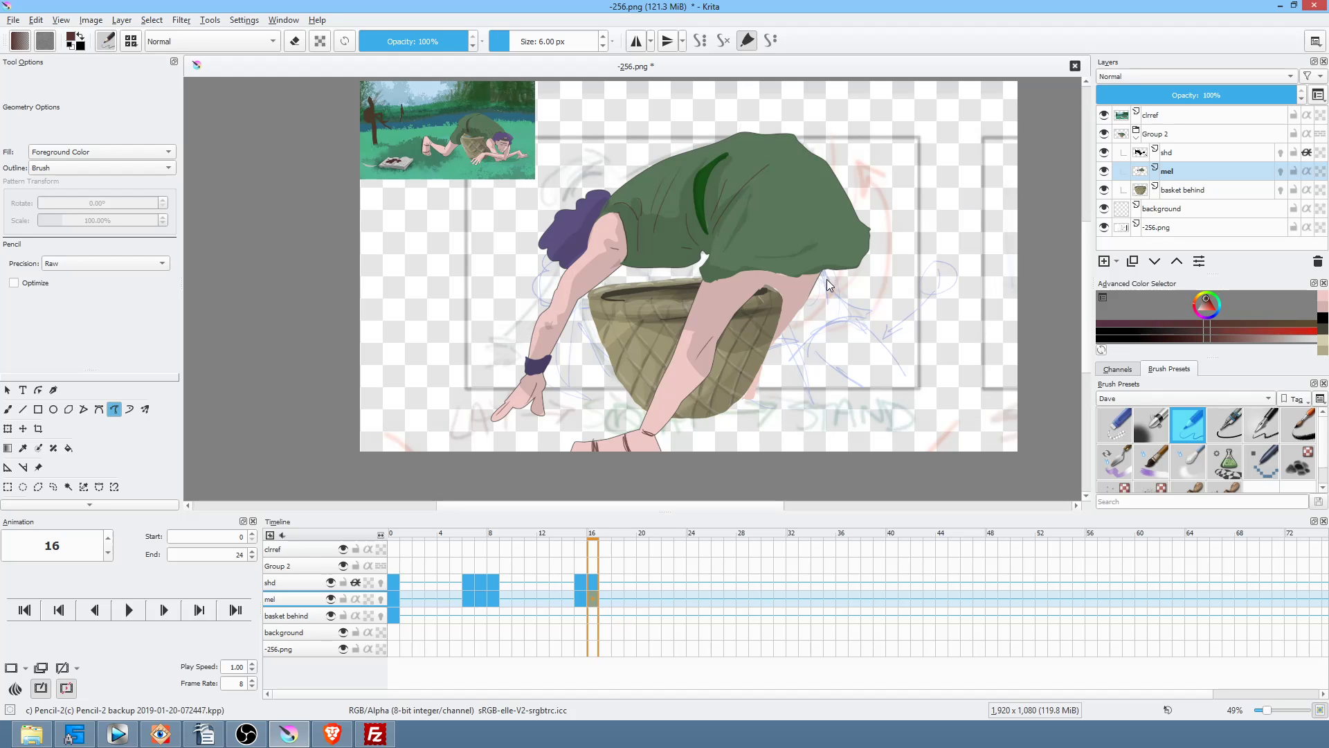
Step: On frame 15, ink dark lines along the basket's lower edge and the leg's right edge
key("b")
left_click_drag(812, 316, 906, 249)
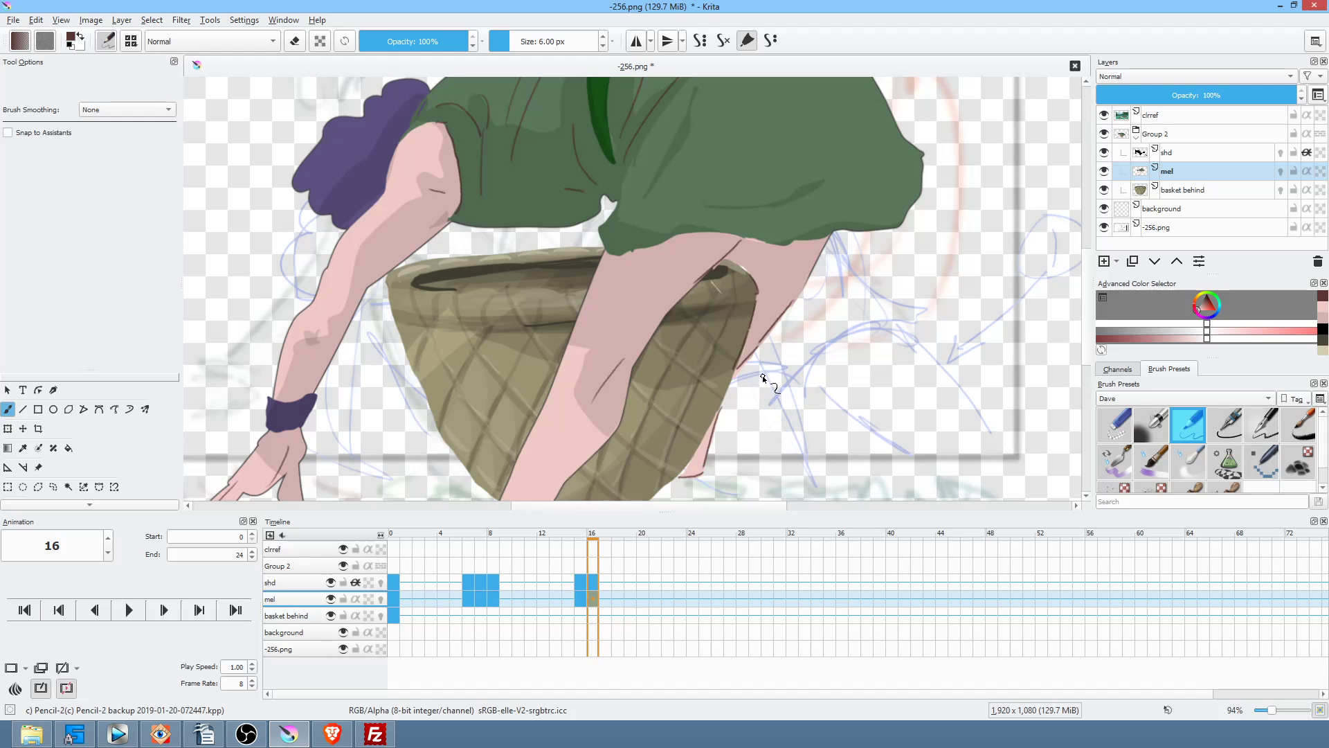
key("Left")
left_click_drag(716, 425, 751, 425)
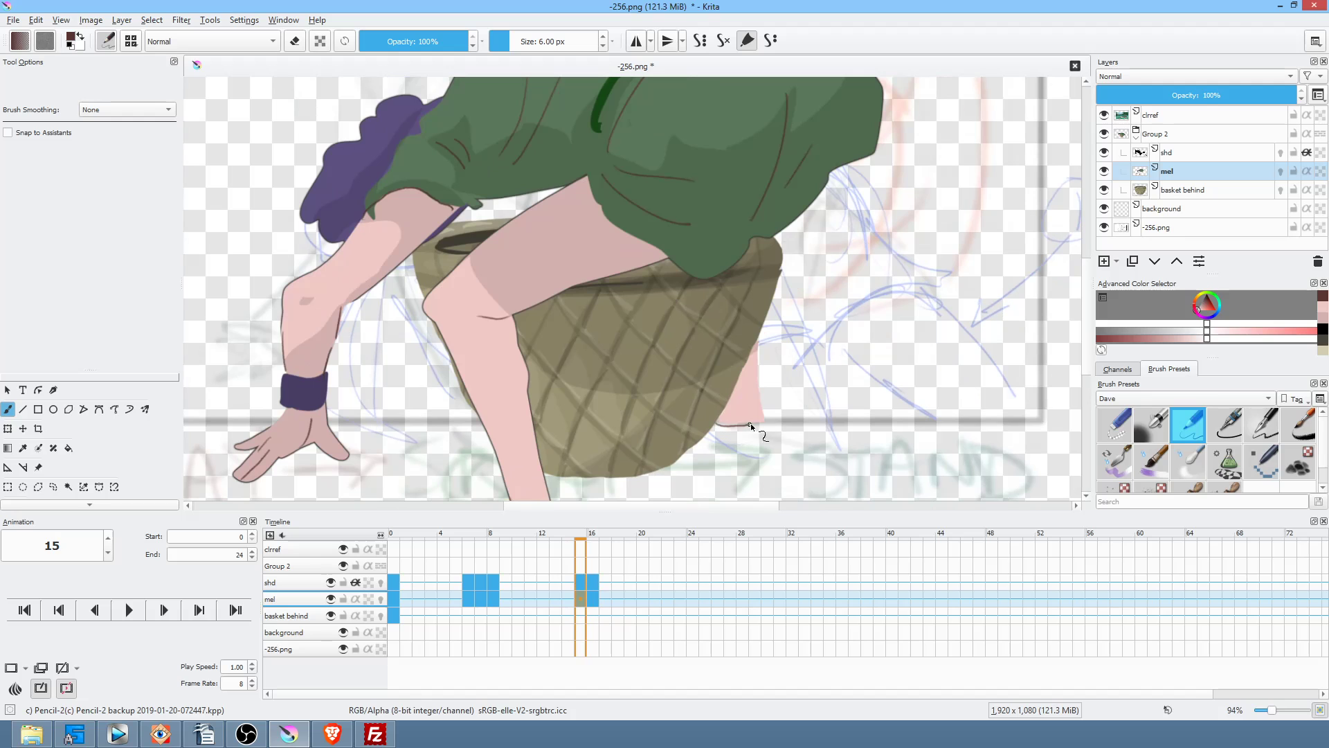
left_click_drag(757, 346, 763, 420)
Step: On frame 8, extend the dark outline along the leg's bottom edge
key("Left")
key("Left")
key("Left")
key("Left")
key("Left")
key("Left")
key("Left")
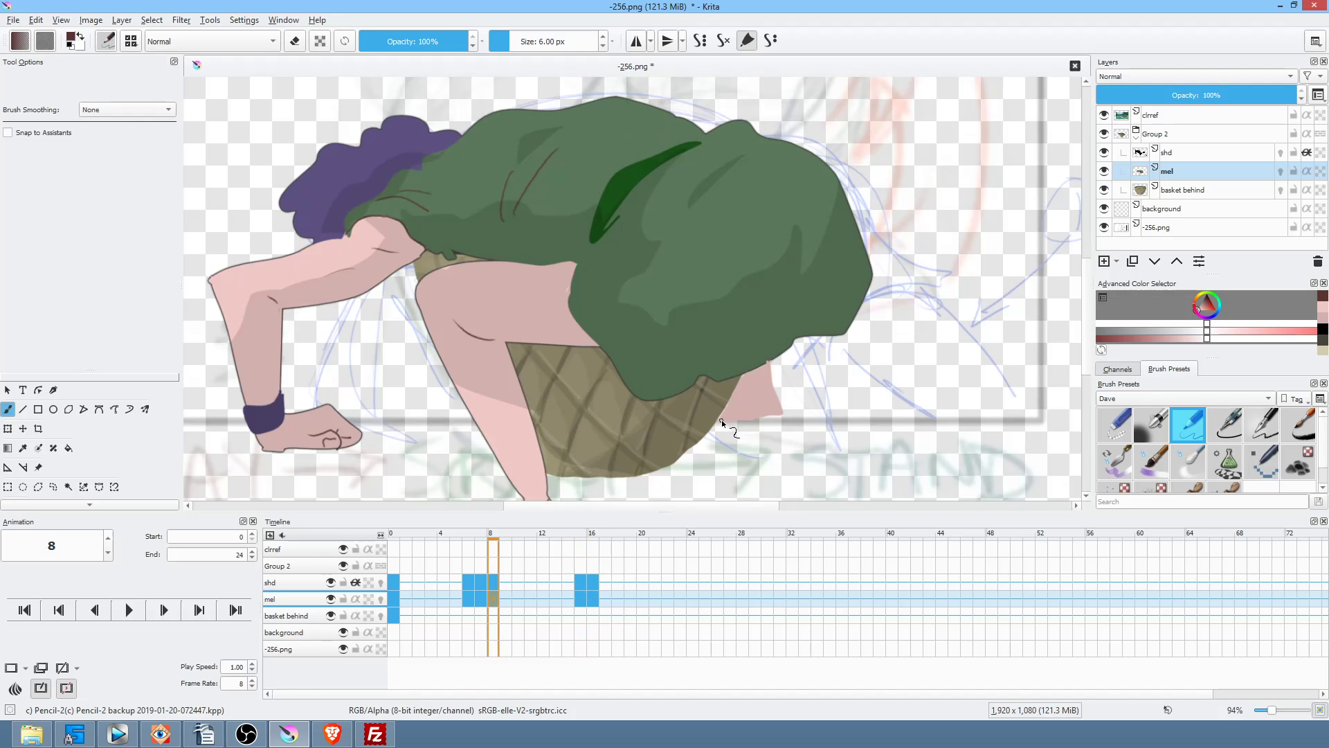
left_click_drag(753, 417, 781, 409)
key("Left")
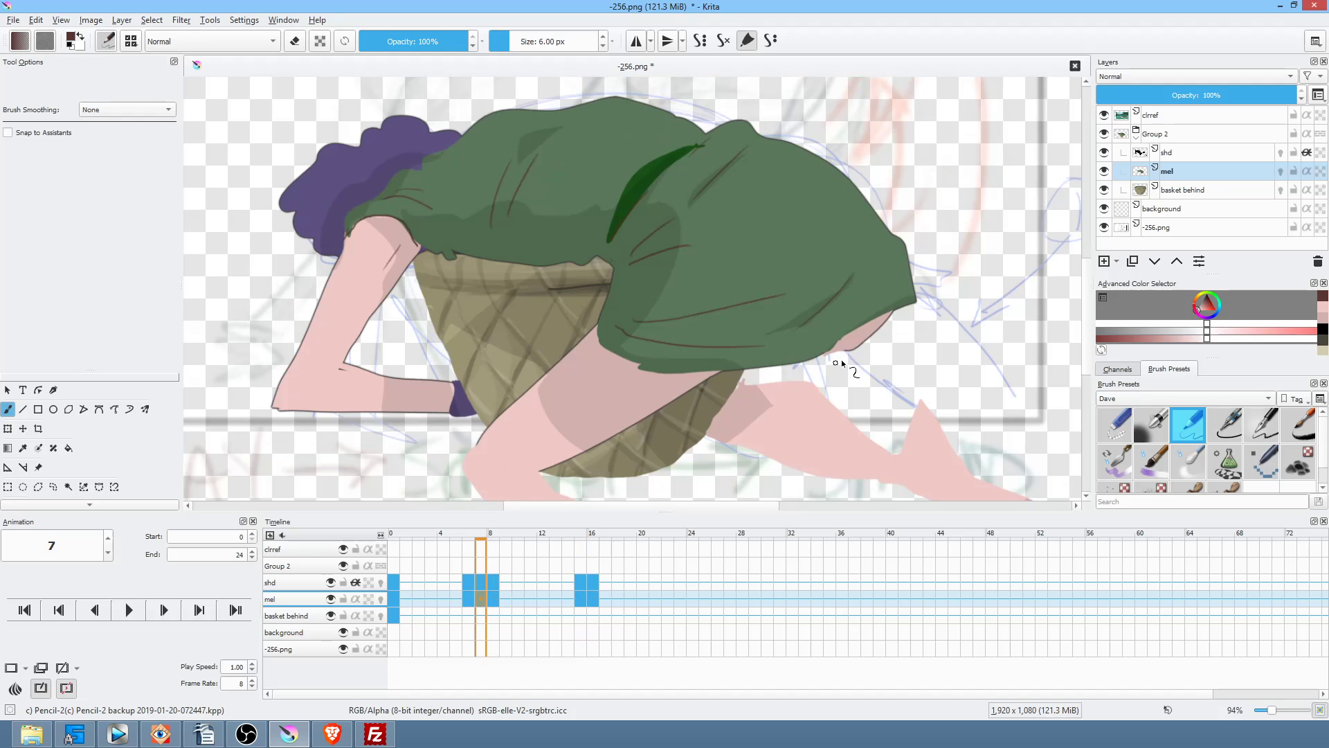
key("Right")
key("period")
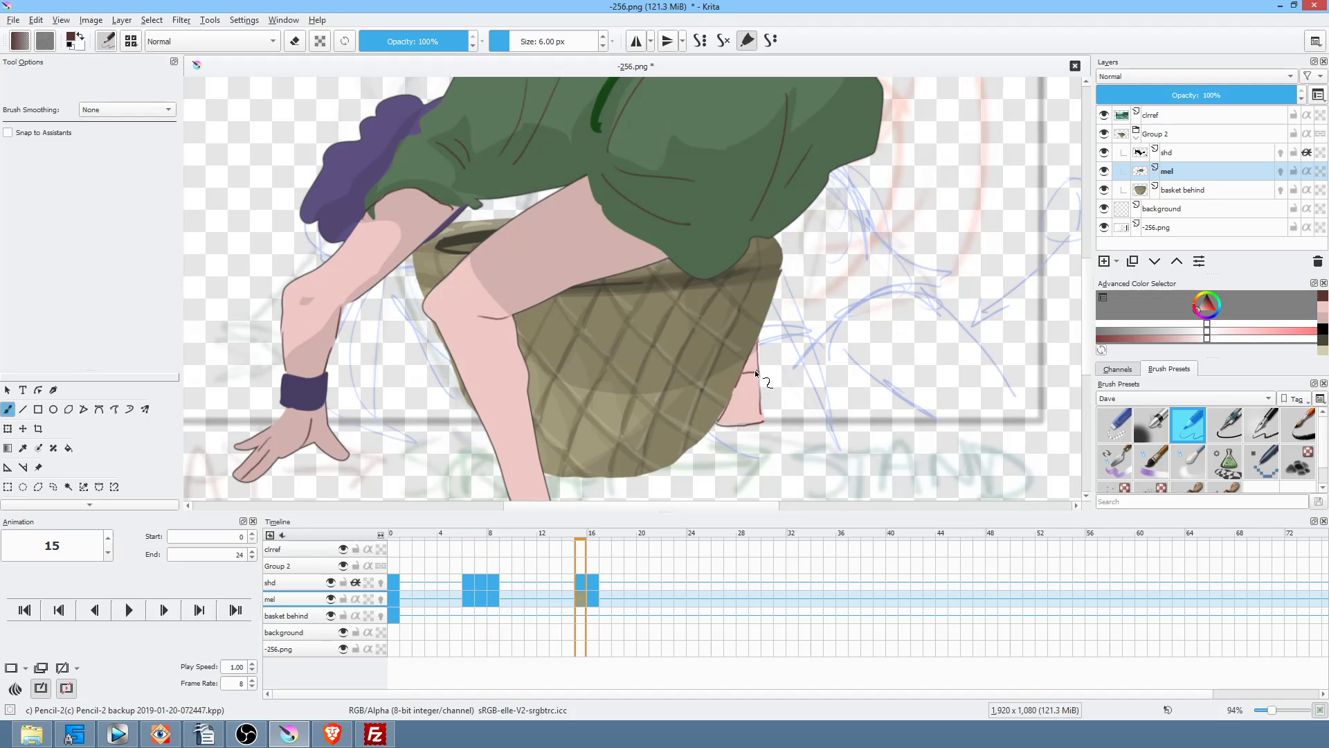
key("Right")
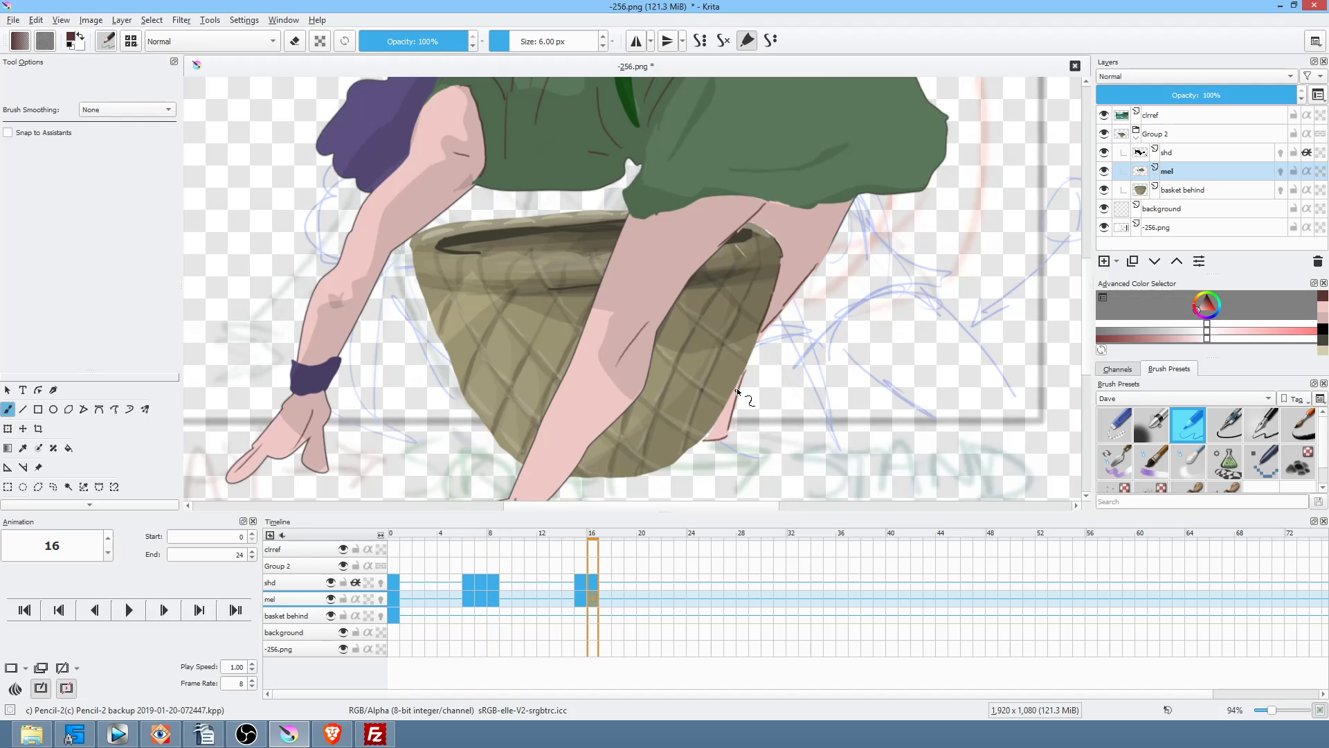
Step: On frame 7, ink the shin's back outline down to the bottom
left_click_drag(849, 409, 949, 254)
key("Left")
key("Right")
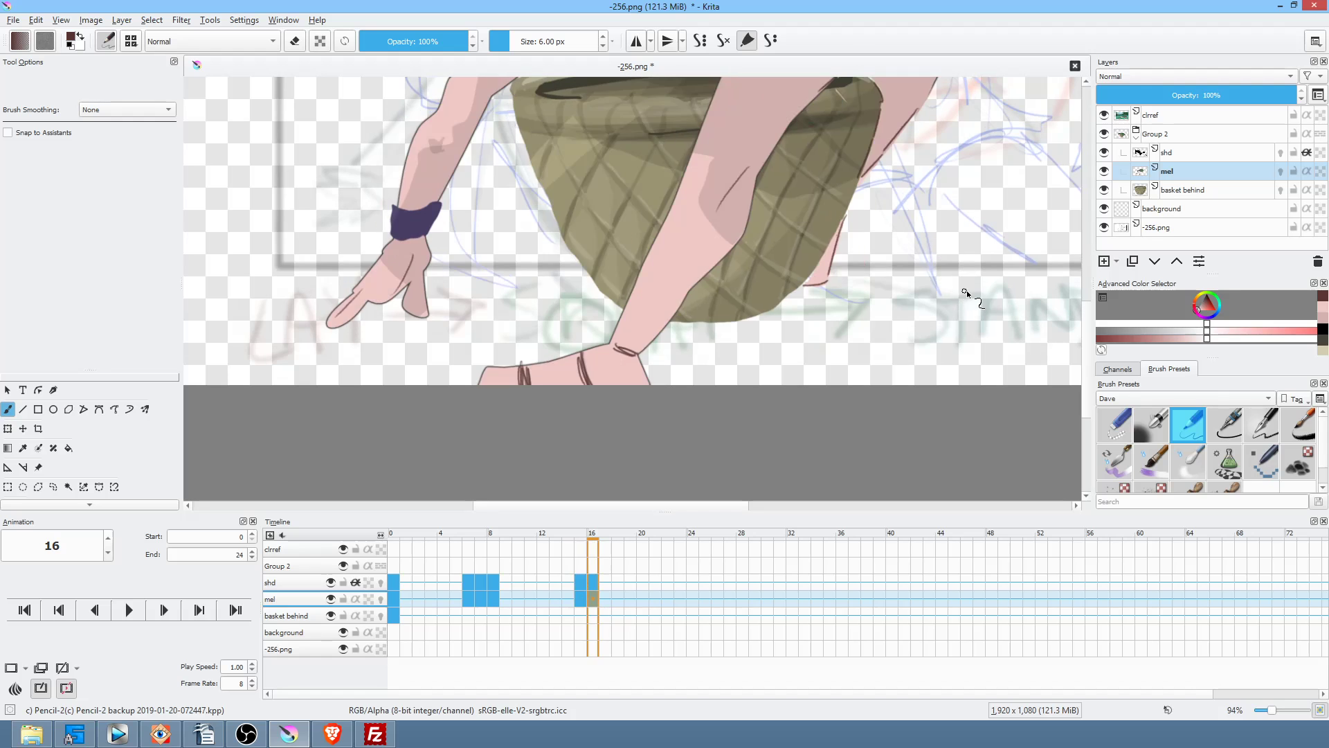
key("comma")
key("comma")
key("Left")
mouse_move(883, 330)
left_mouse_down()
mouse_move(708, 374)
mouse_move(756, 342)
left_mouse_up()
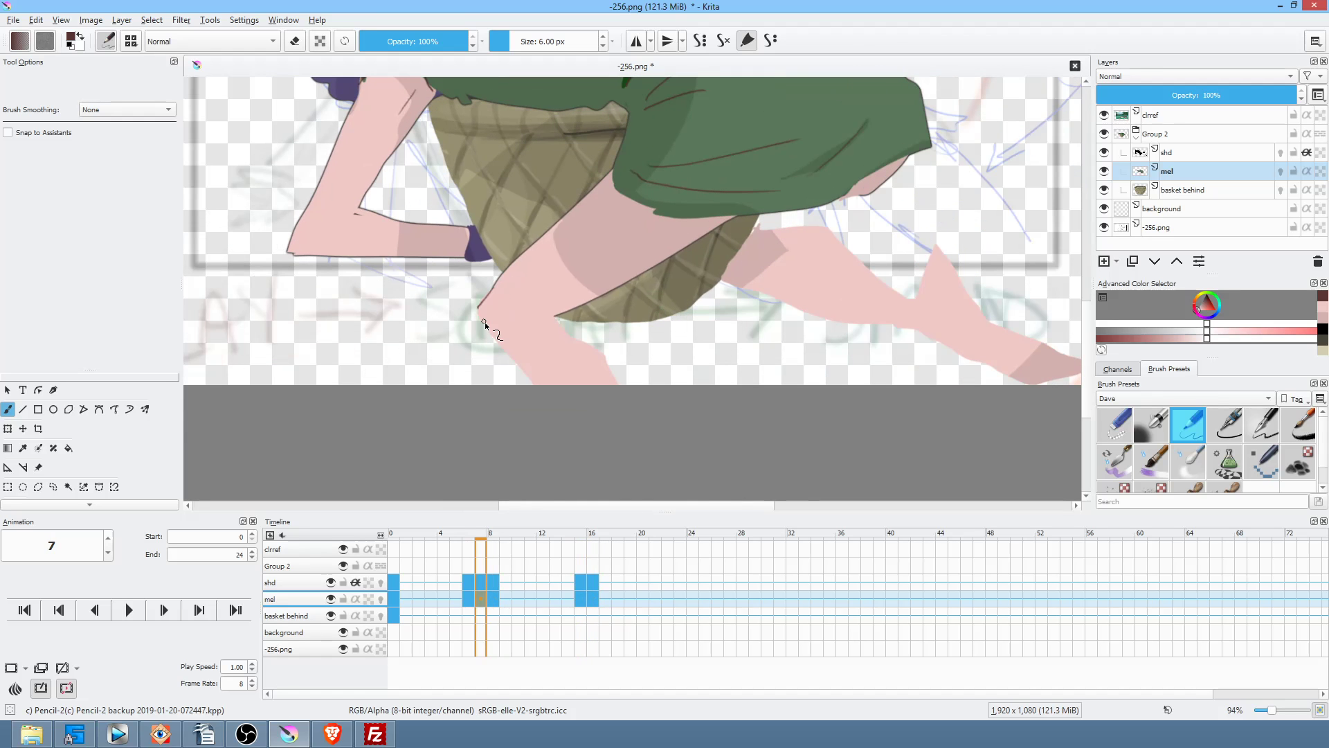
left_click_drag(479, 315, 560, 401)
key("ctrl+z")
left_click_drag(607, 367, 627, 397)
Step: Fill the gap on the outstretched leg's upper edge pink and outline its lower edge and foot
left_click_drag(936, 407, 835, 481)
left_click_drag(884, 391, 837, 381)
left_click_drag(947, 346, 841, 187)
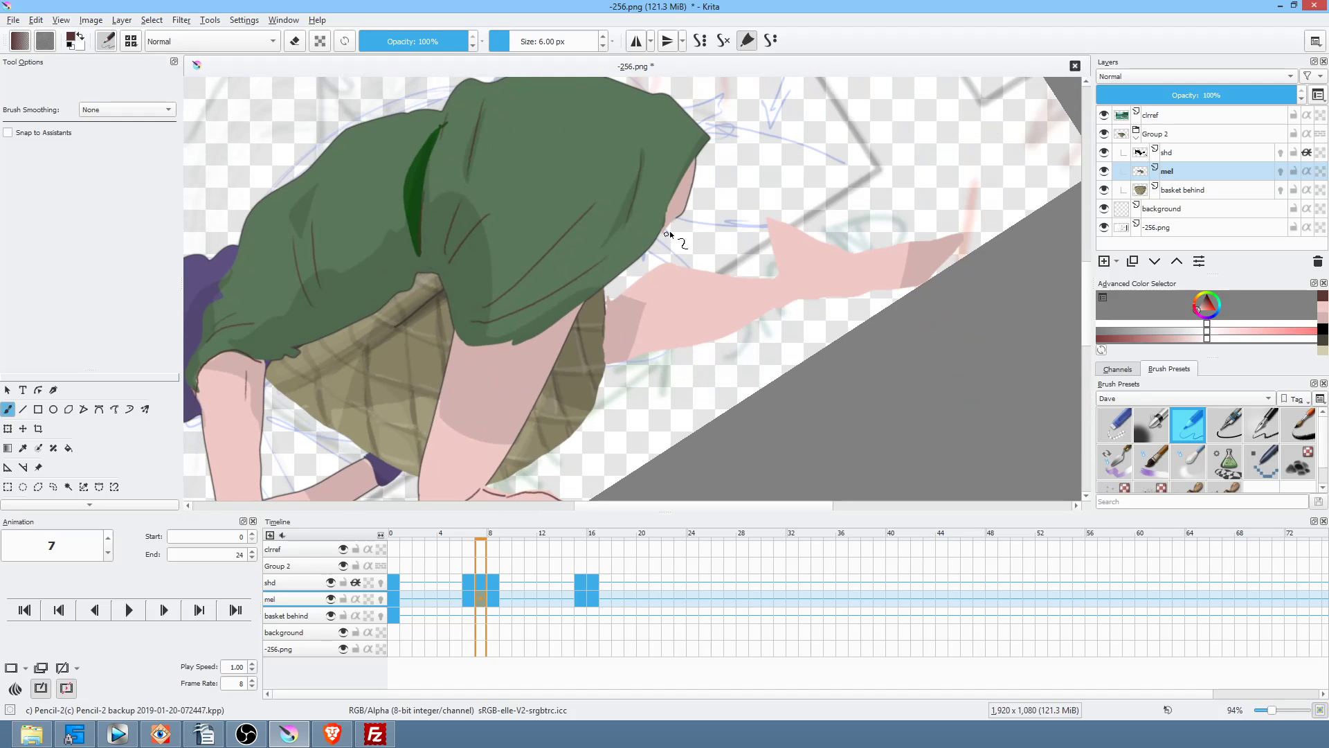
left_click_drag(610, 302, 634, 284)
left_click_drag(607, 365, 866, 292)
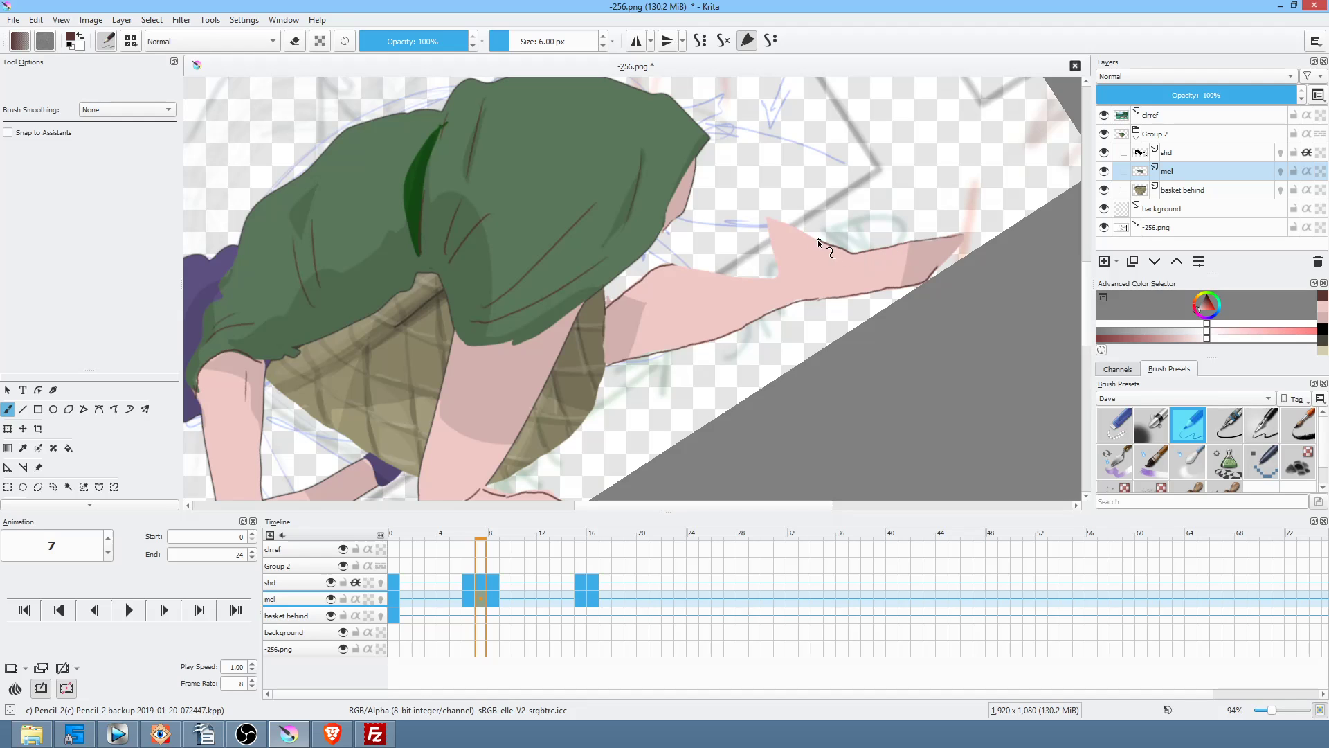
mouse_move(786, 238)
left_mouse_down()
mouse_move(792, 263)
mouse_move(833, 277)
mouse_move(915, 281)
left_mouse_up()
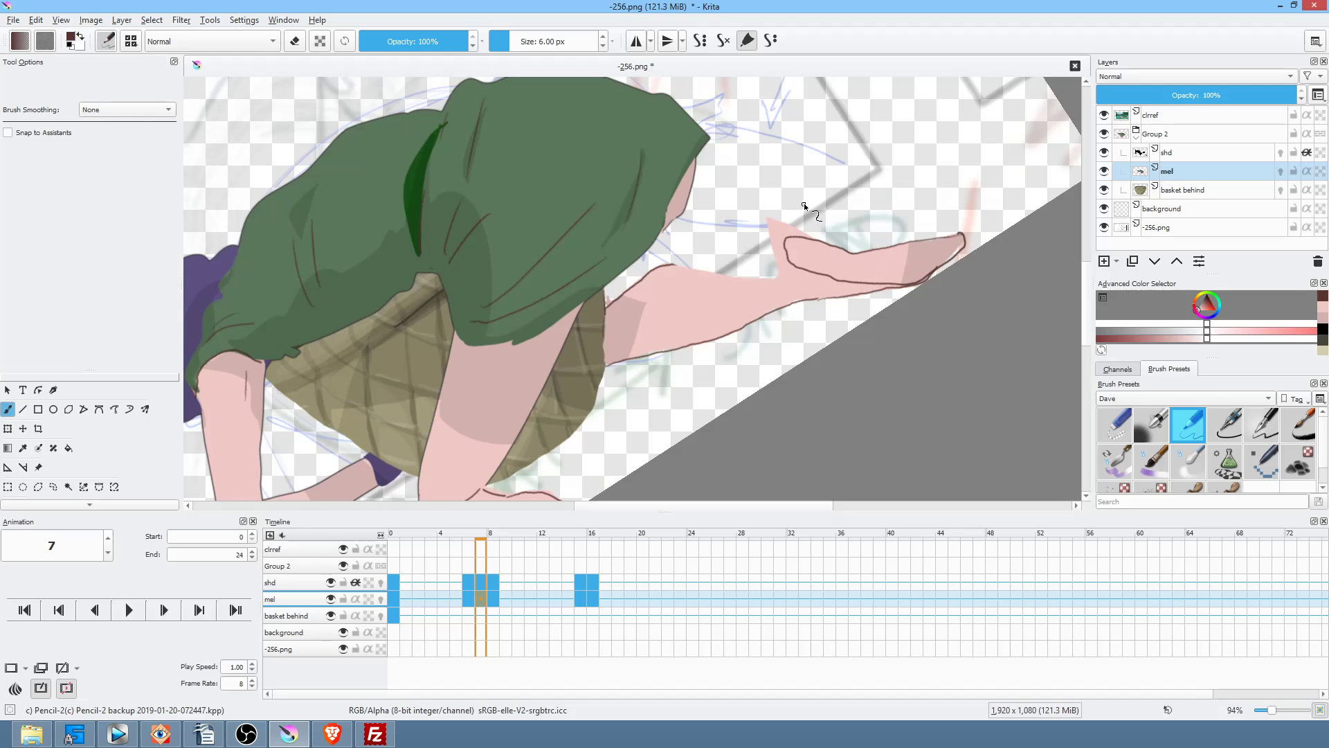
Step: Erase the stray pink tip above the foot with the Freehand Path eraser
key("p")
key("e")
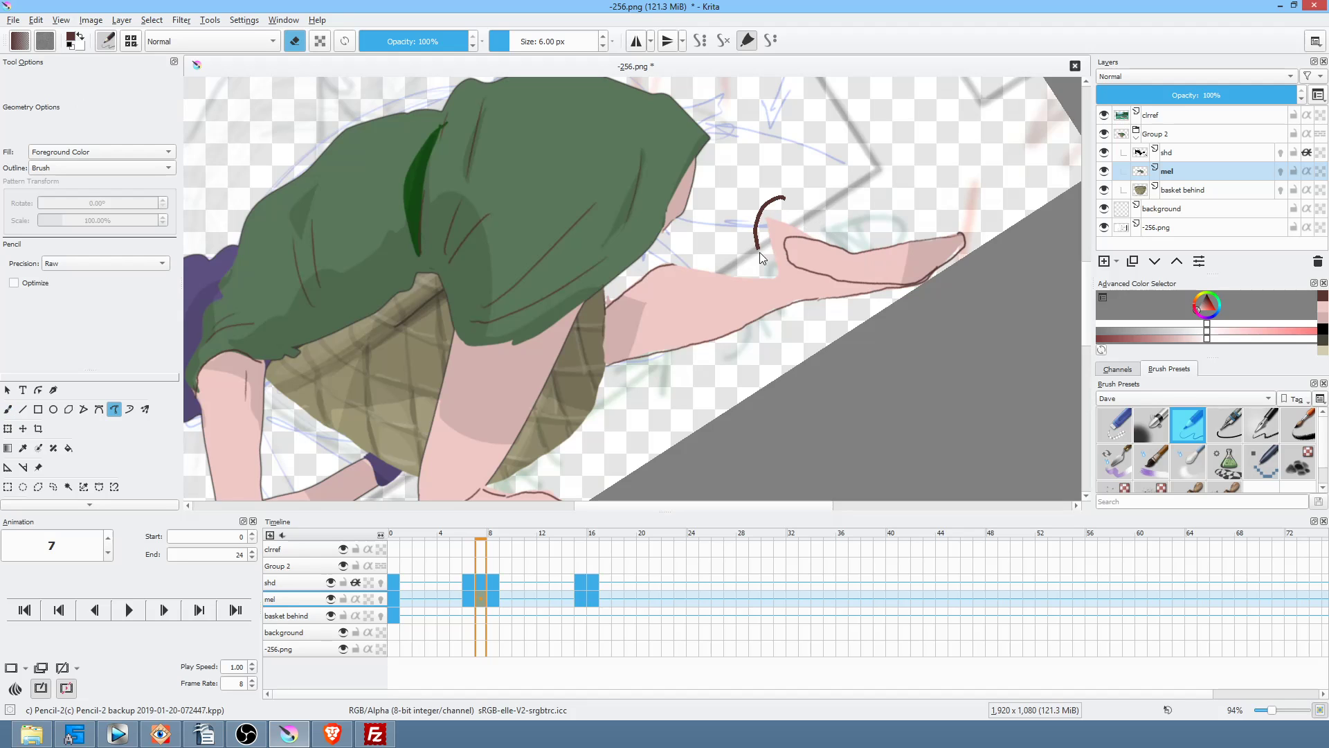
left_click_drag(812, 225, 821, 172)
left_click_drag(971, 293, 942, 292)
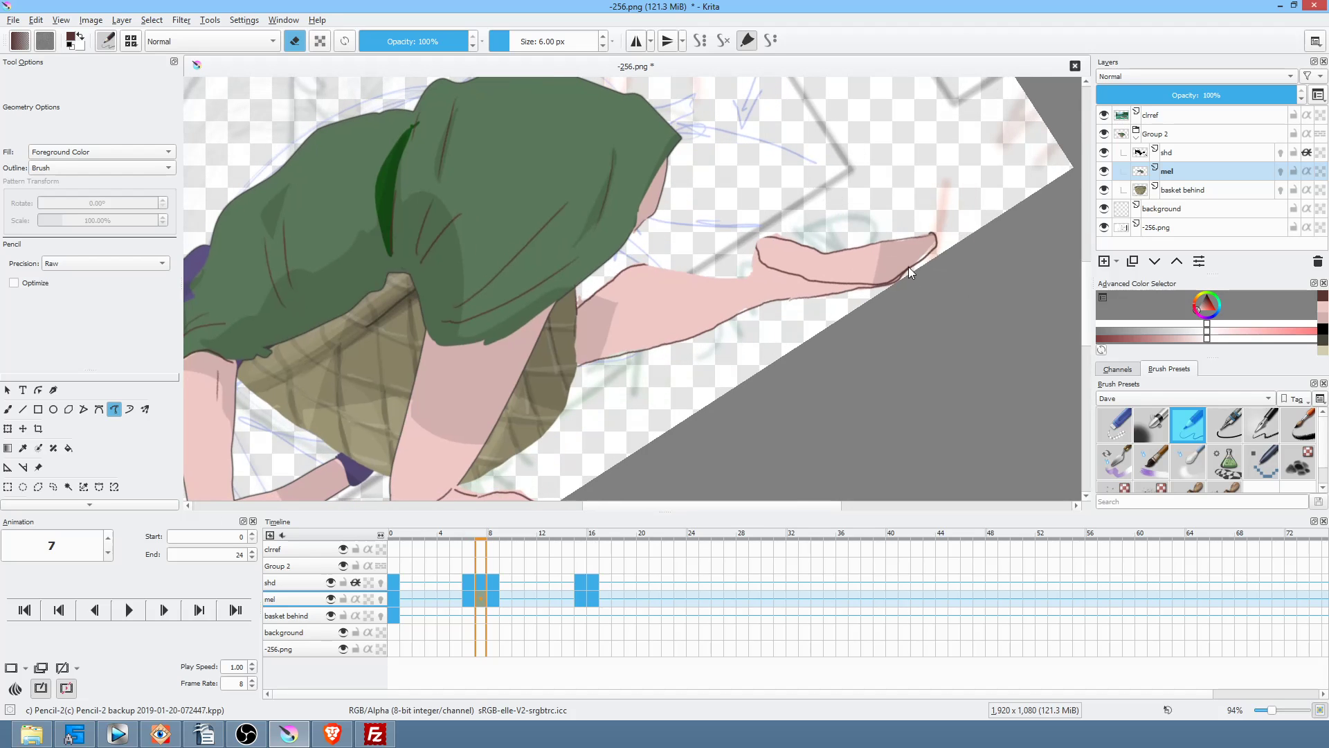
key("b")
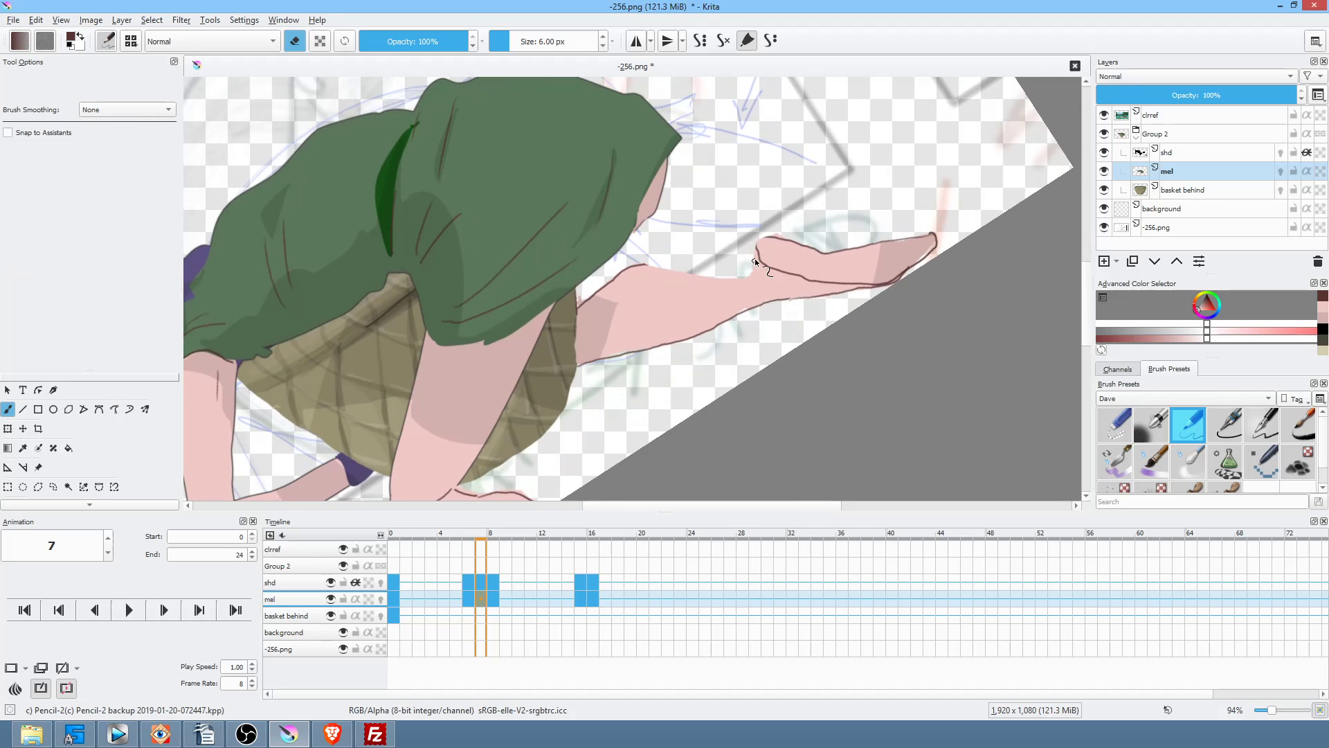
key("e")
left_click_drag(895, 280, 717, 205)
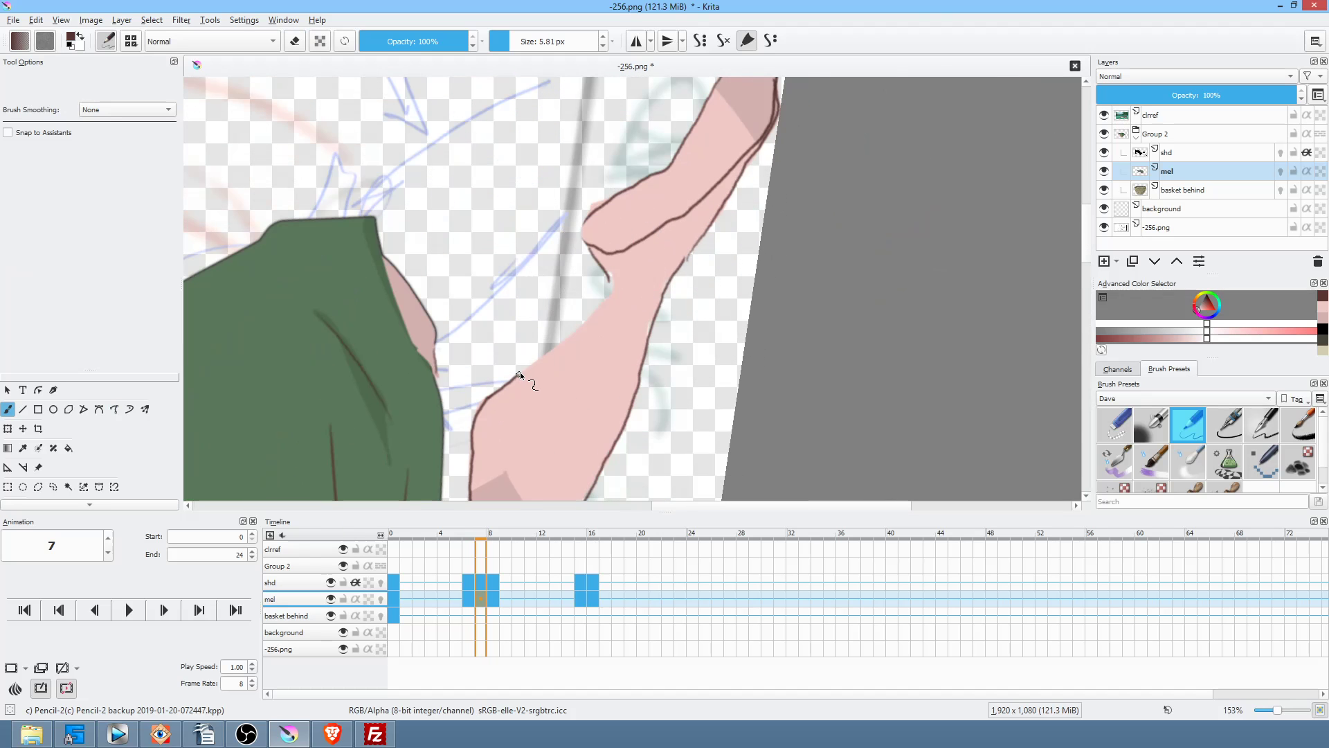
Step: Close the gap in the outstretched leg's left outline on frame 7
mouse_move(583, 318)
left_mouse_down()
mouse_move(609, 289)
mouse_move(671, 279)
left_mouse_up()
left_click_drag(591, 309, 649, 329)
key("ctrl+z")
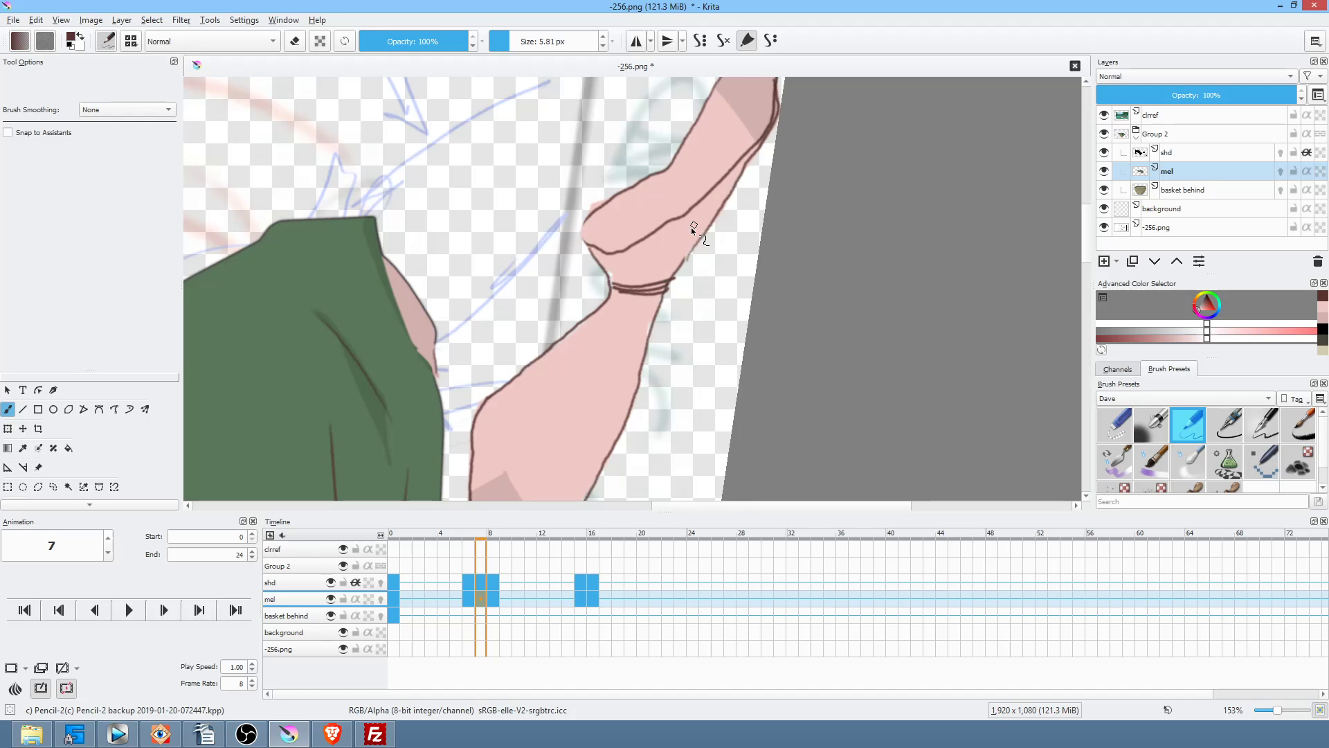
scroll(716, 245, "up", 3)
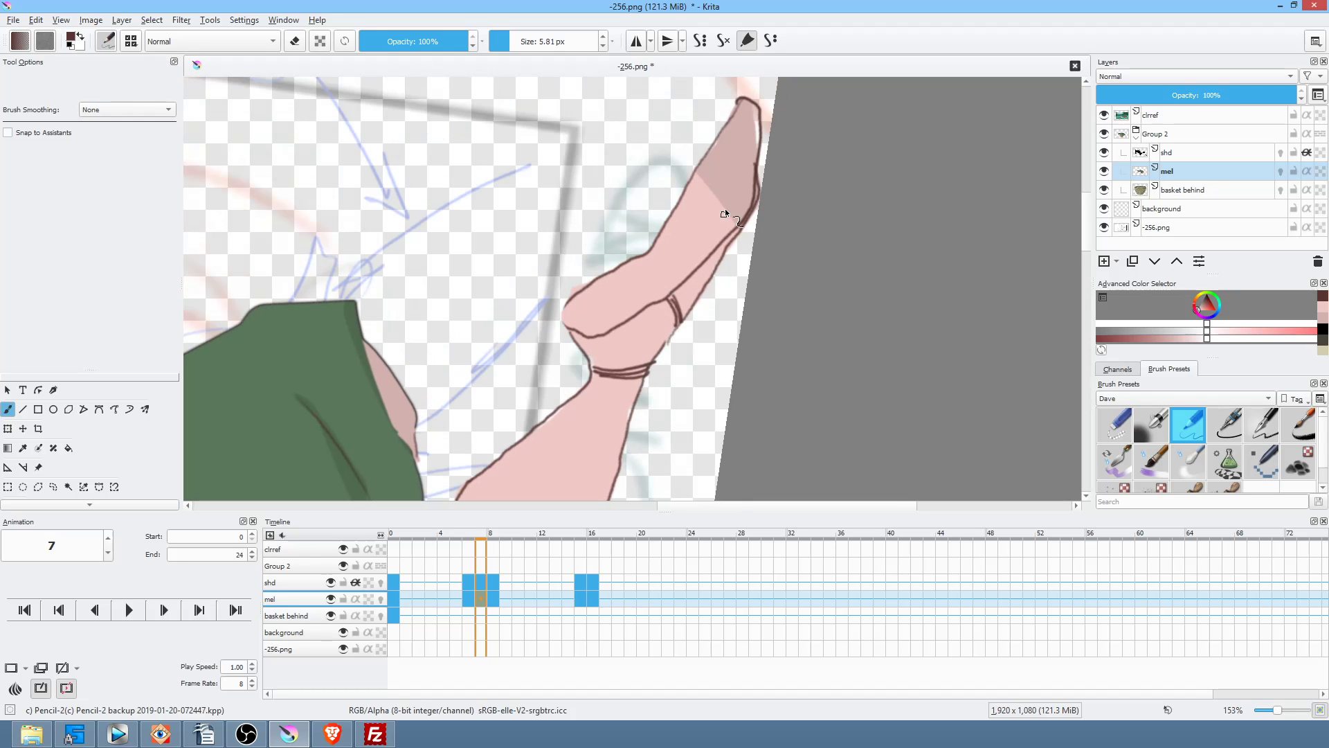
Step: Fill the foot dark brown as a shoe, then reset rotation and zoom out
key("p")
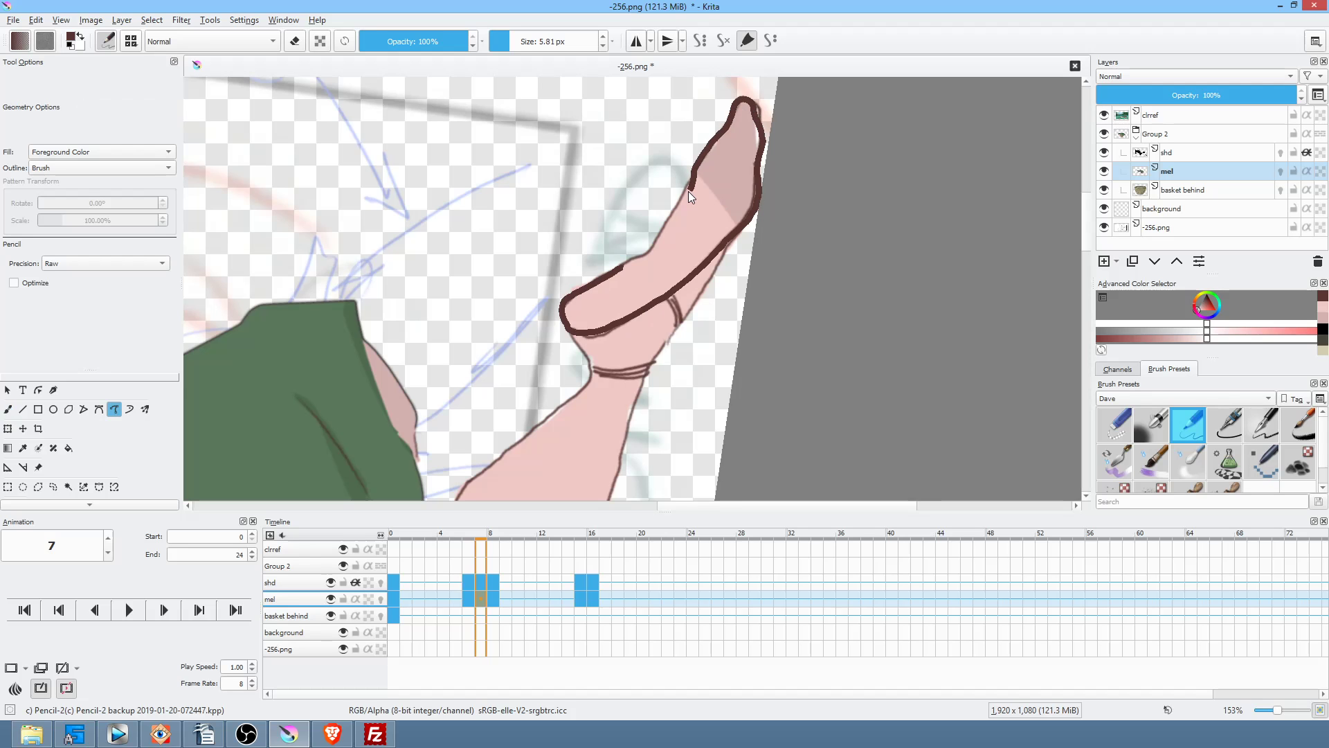
left_click_drag(650, 243, 635, 252)
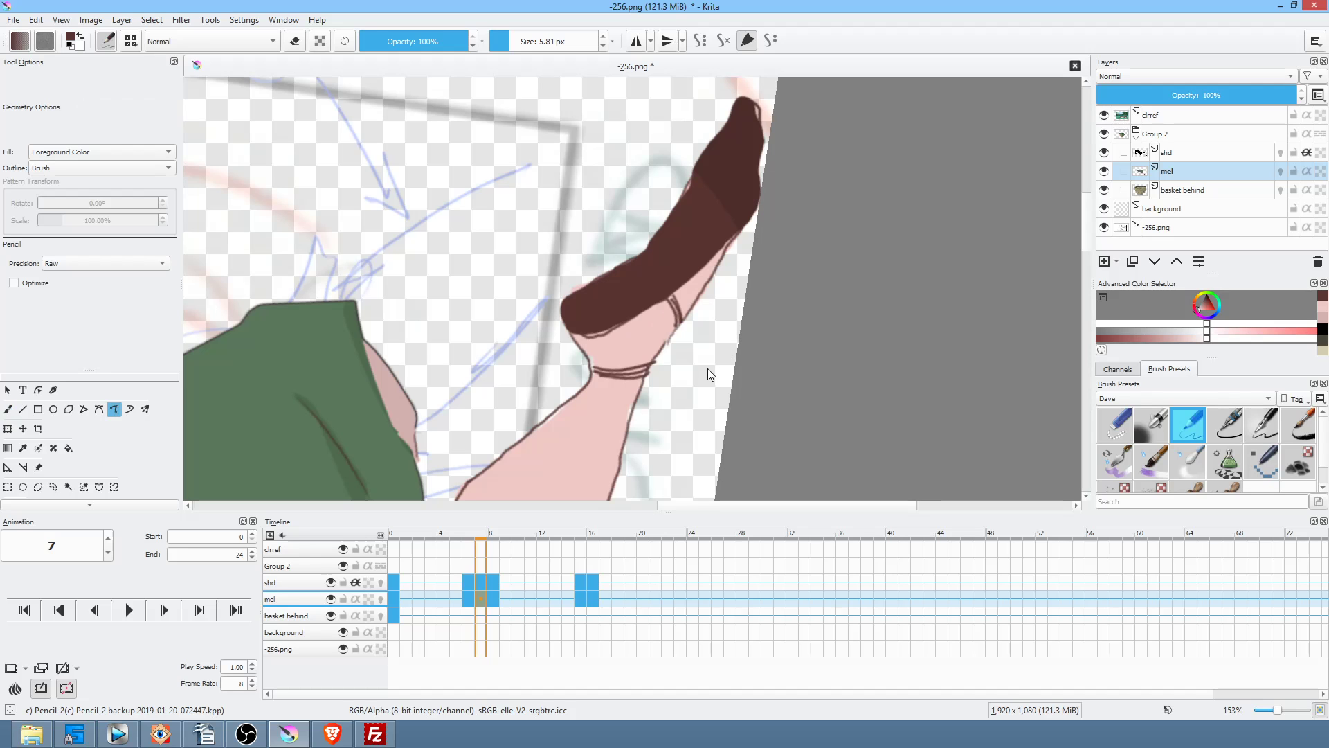
key("5")
mouse_move(832, 268)
left_mouse_down()
mouse_move(727, 423)
mouse_move(764, 387)
mouse_move(747, 399)
mouse_move(801, 305)
mouse_move(801, 326)
left_mouse_up()
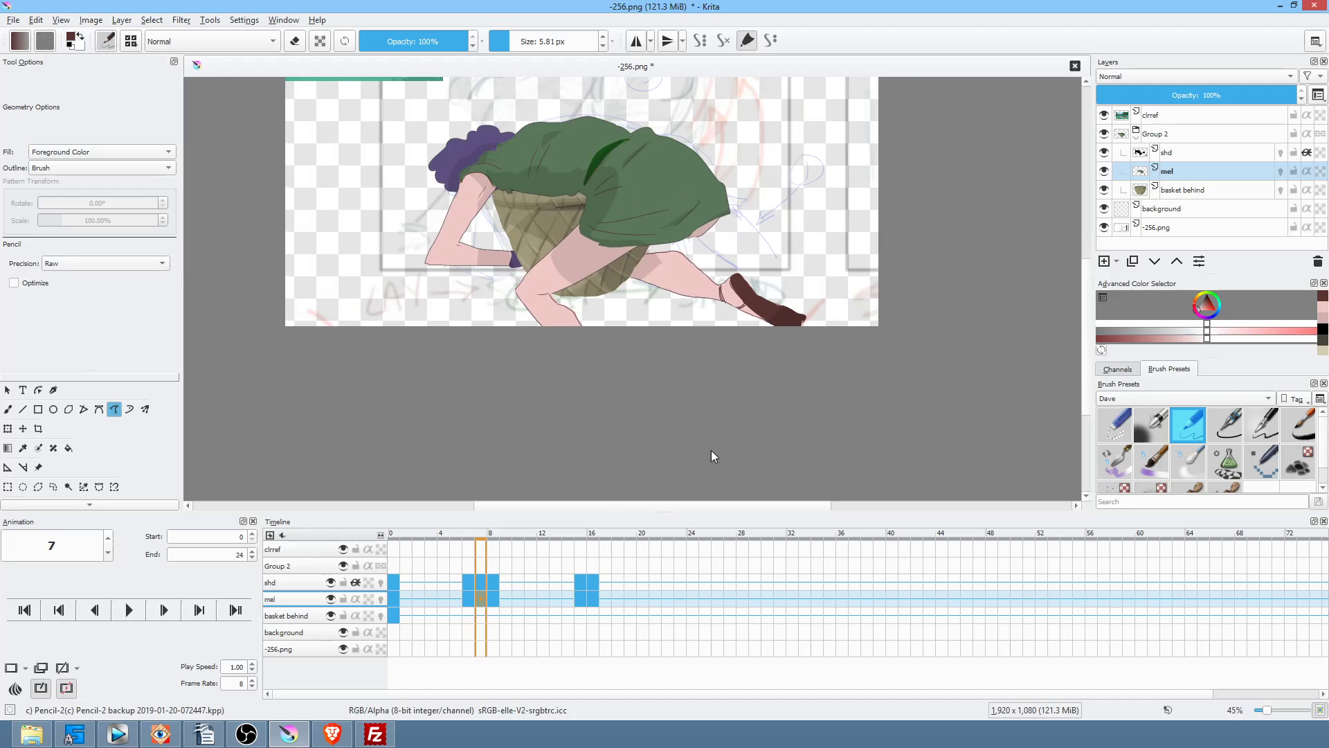
Step: On frame 8, fill the shoe sole dark brown
left_click(493, 599)
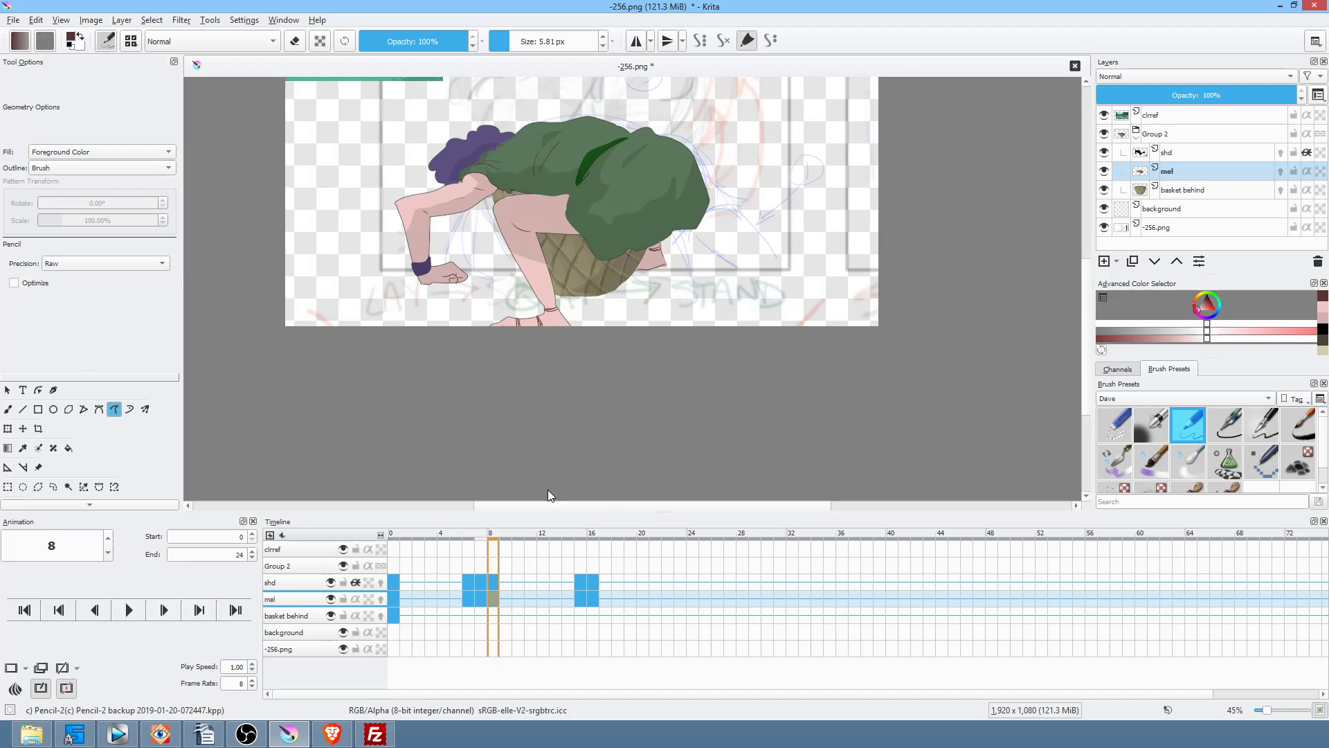
left_click_drag(641, 272, 666, 269)
scroll(689, 287, "up", 5)
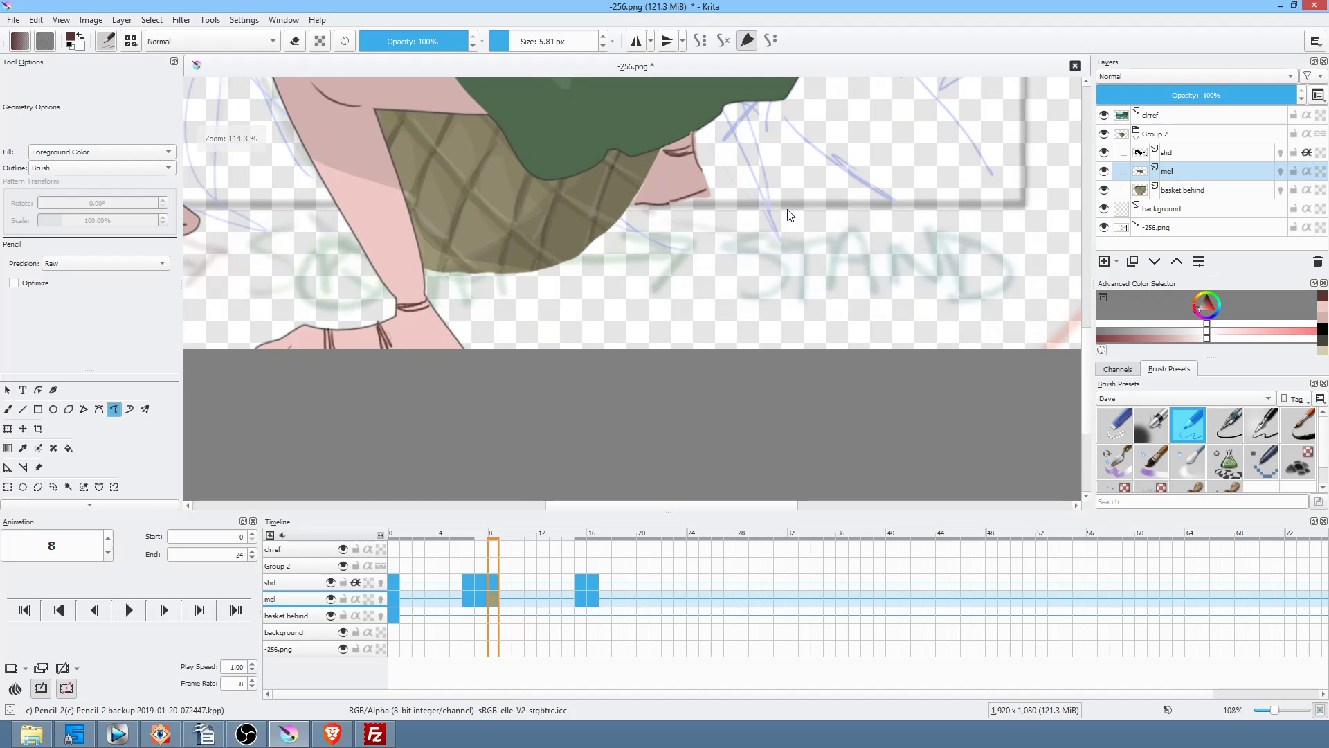
left_click_drag(634, 305, 628, 305)
Step: Step through the mel layer keyframes, recentre the view, and play the animation once
key("period")
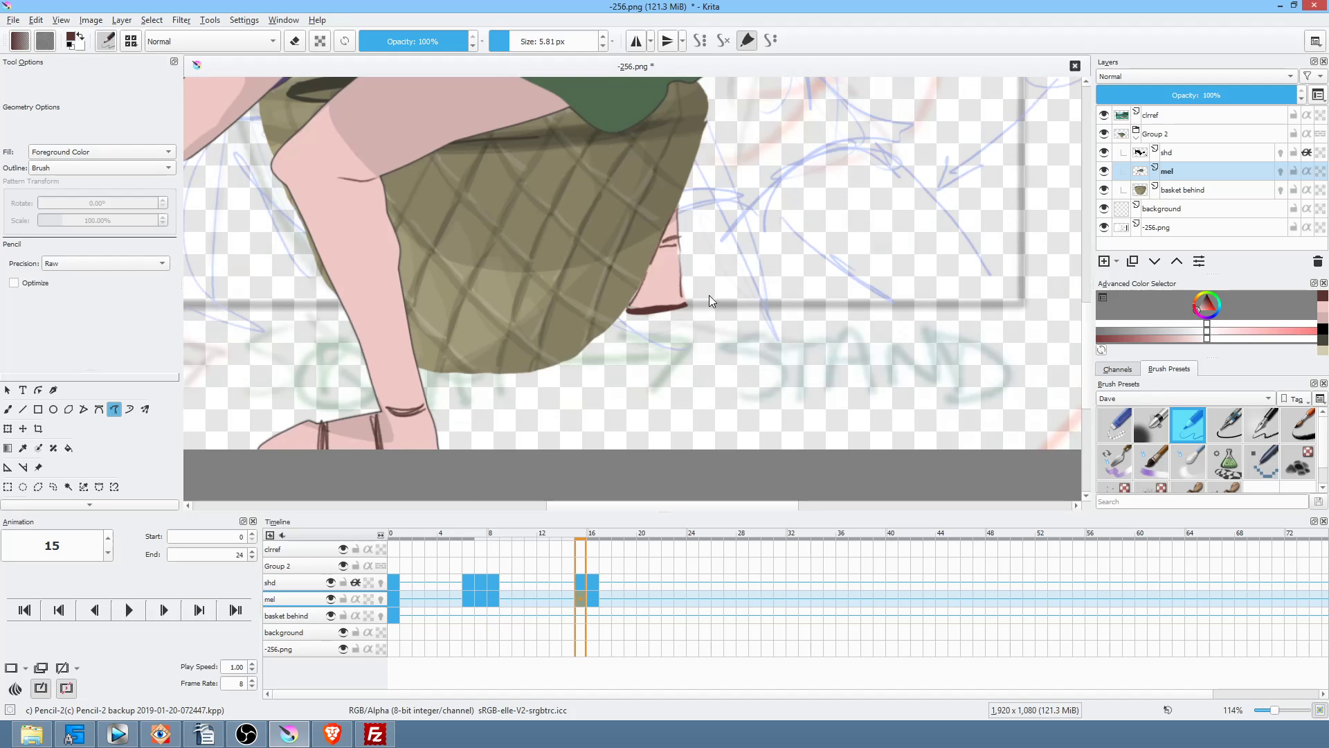
key("period")
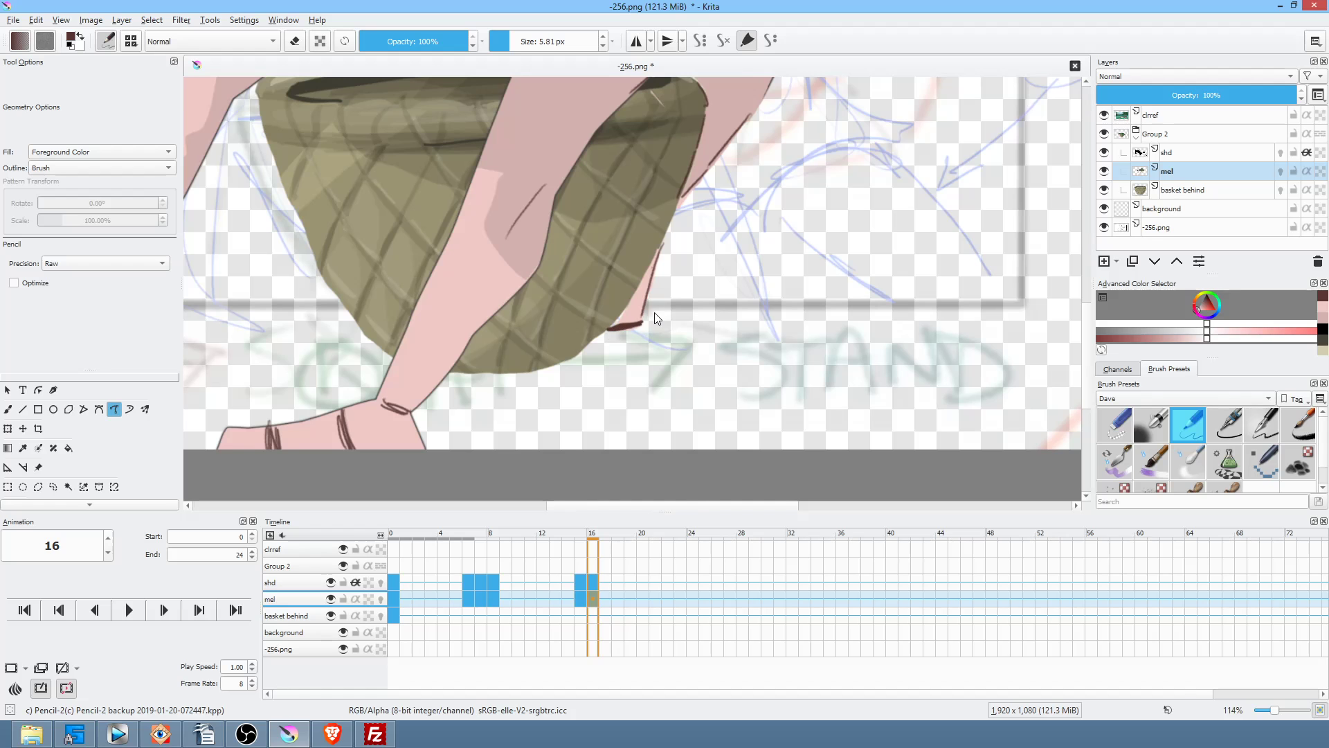
key("comma")
key("comma")
key("comma")
left_click_drag(777, 280, 744, 375)
left_click_drag(800, 309, 817, 269)
left_click_drag(800, 271, 775, 318)
key("space")
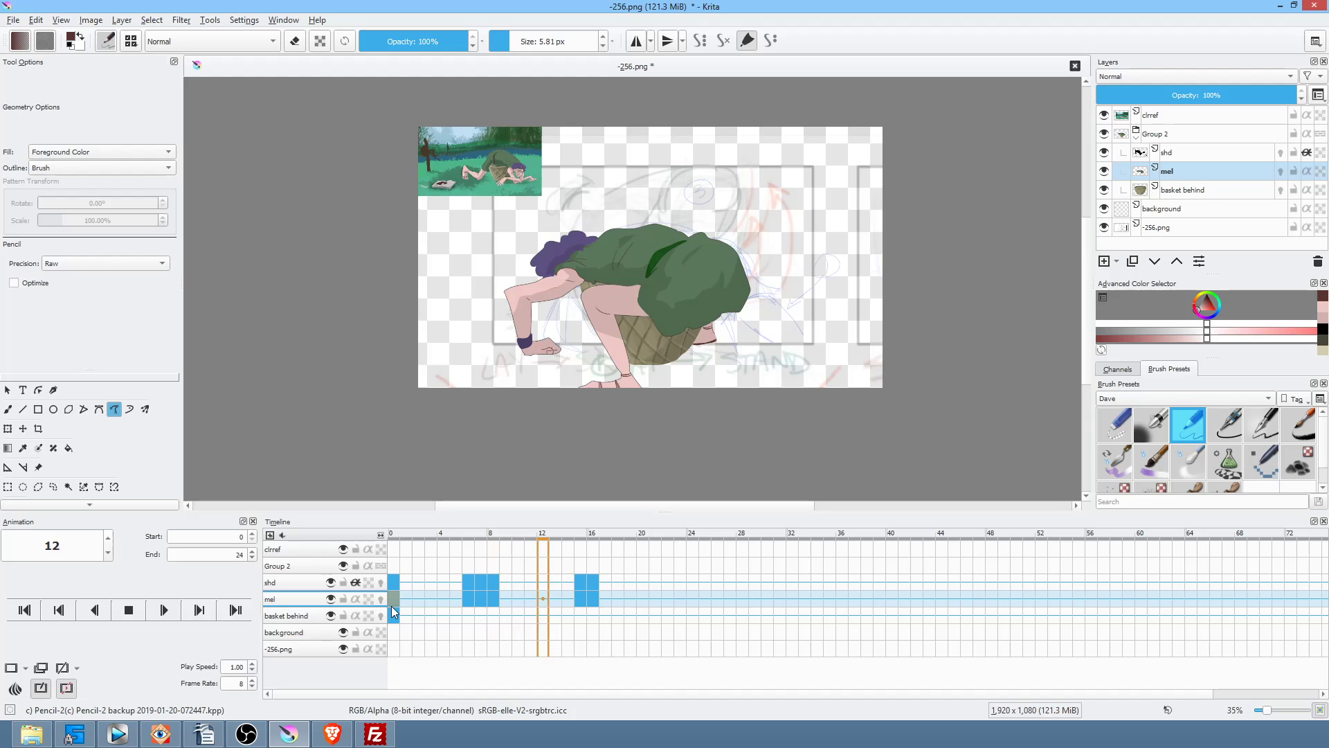
key("space")
key("space")
key("space")
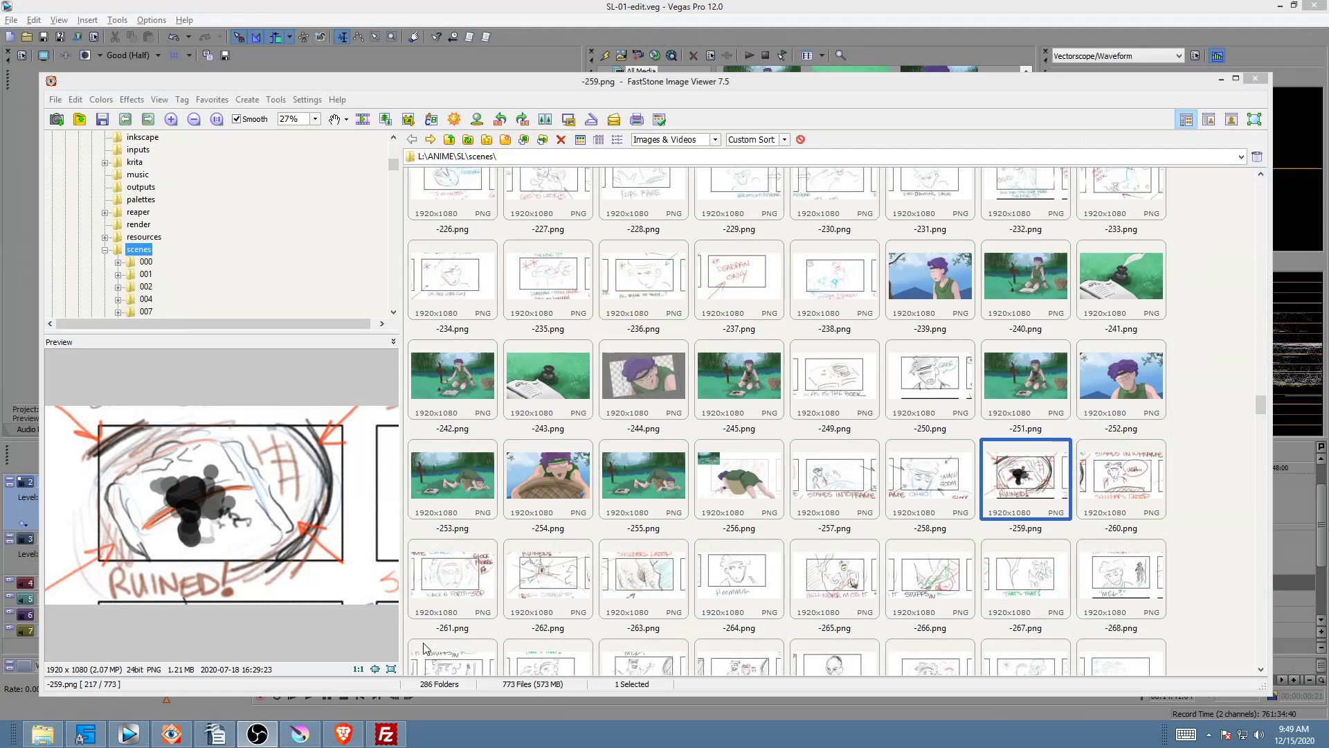
Step: Bring the Vegas Pro window with the SL-01-edit.veg project to the front
left_click(127, 732)
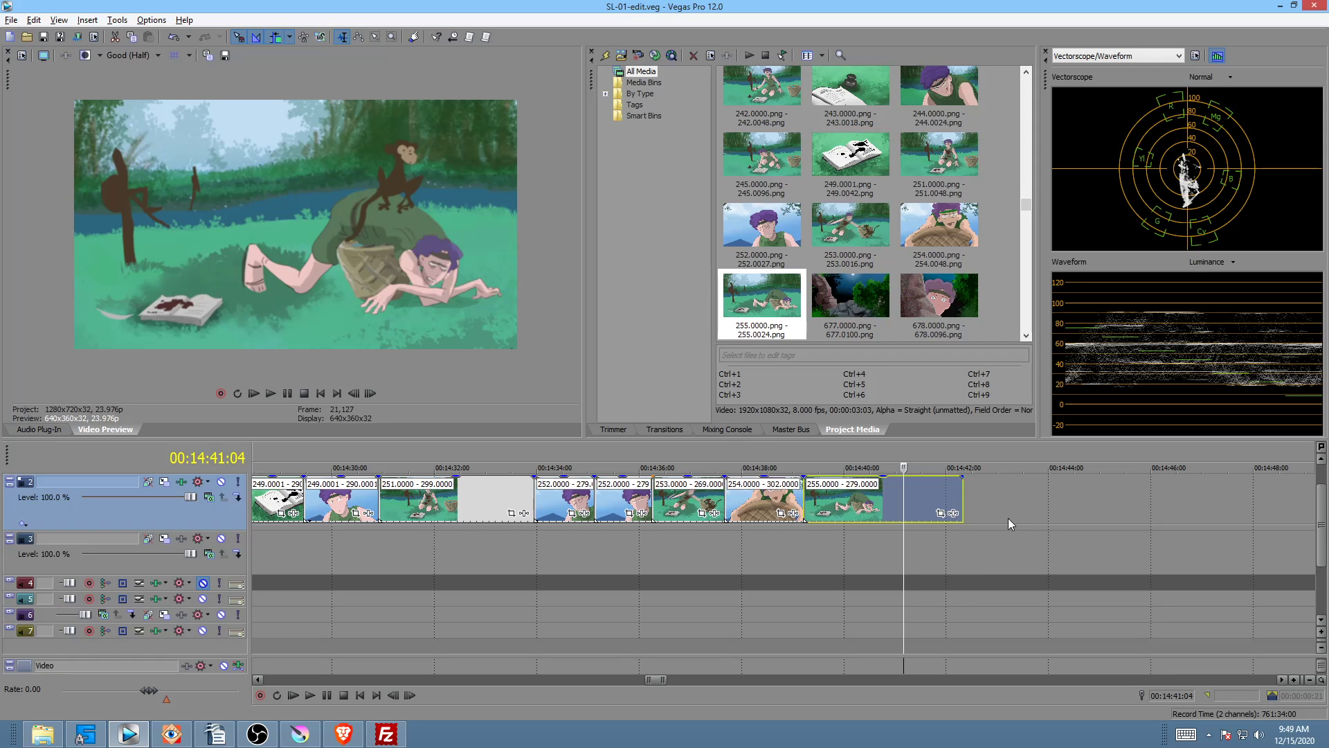
Step: Zoom out the Vegas timeline back to around 13:24 and select clip 221 to preview it
left_click_drag(849, 542, 712, 539)
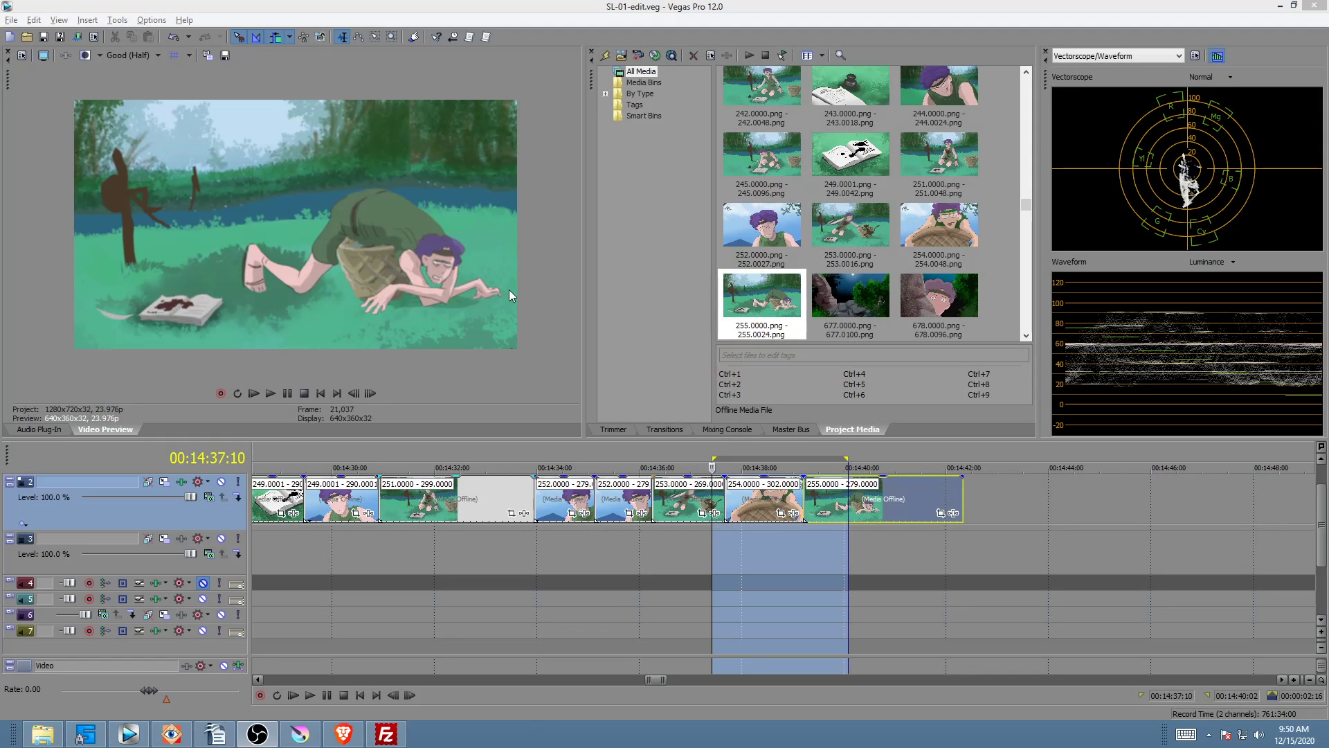
left_click(662, 545)
scroll(662, 545, "down", 1)
left_click_drag(685, 544, 305, 527)
scroll(398, 526, "down", 3)
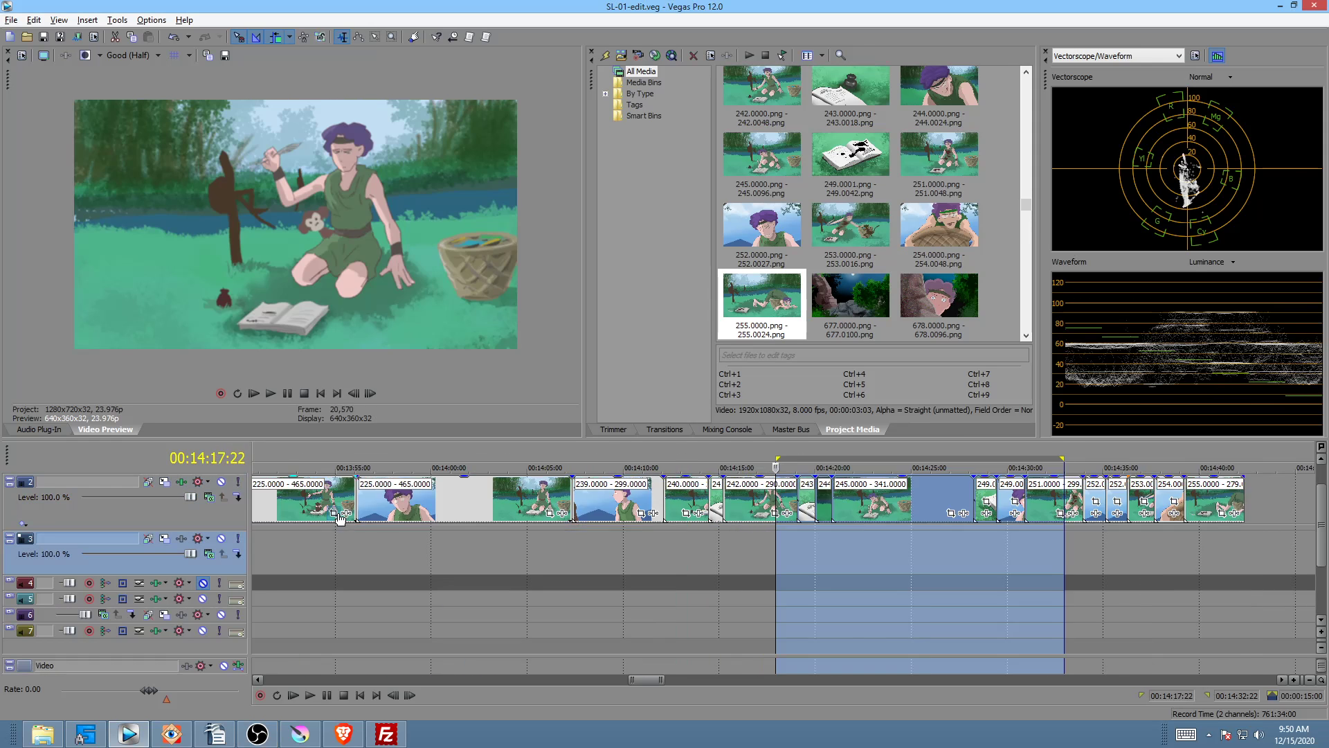
scroll(398, 526, "down", 2)
mouse_move(517, 548)
left_mouse_down()
mouse_move(541, 548)
mouse_move(498, 539)
mouse_move(527, 537)
left_mouse_up()
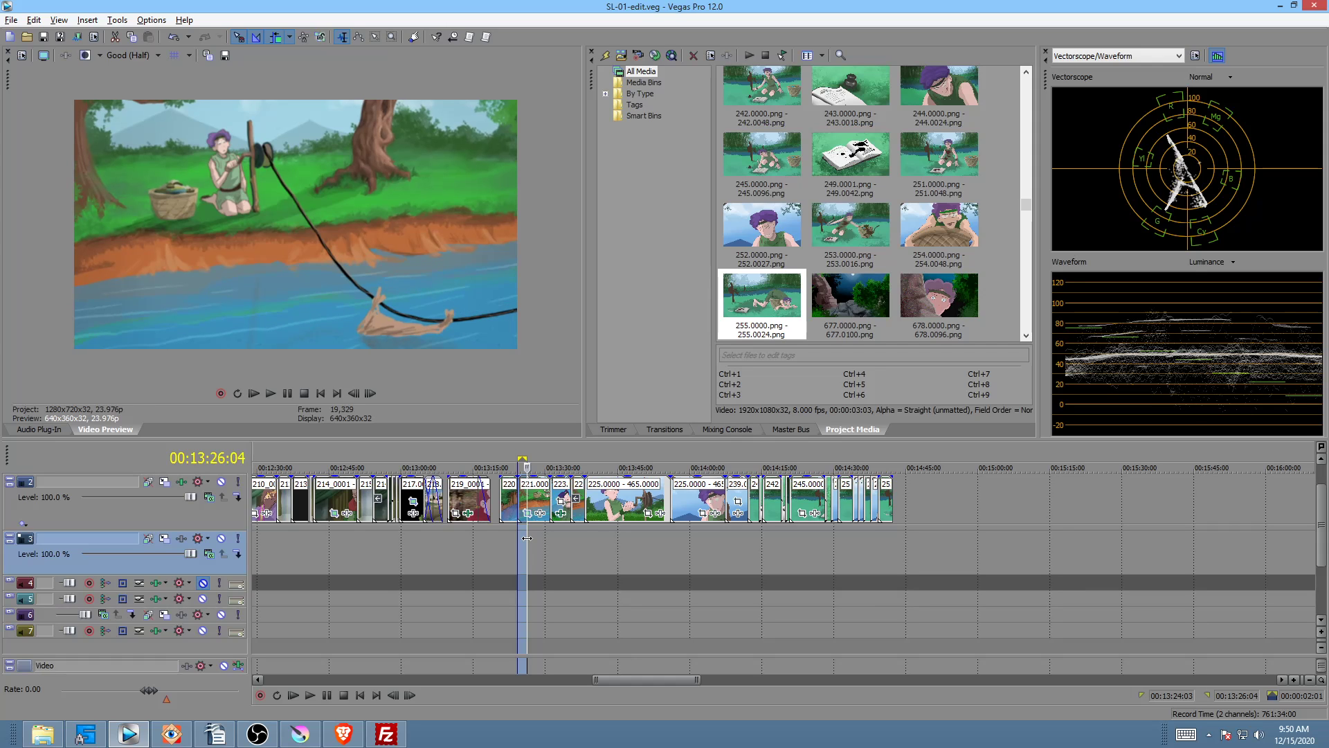
left_click(538, 494)
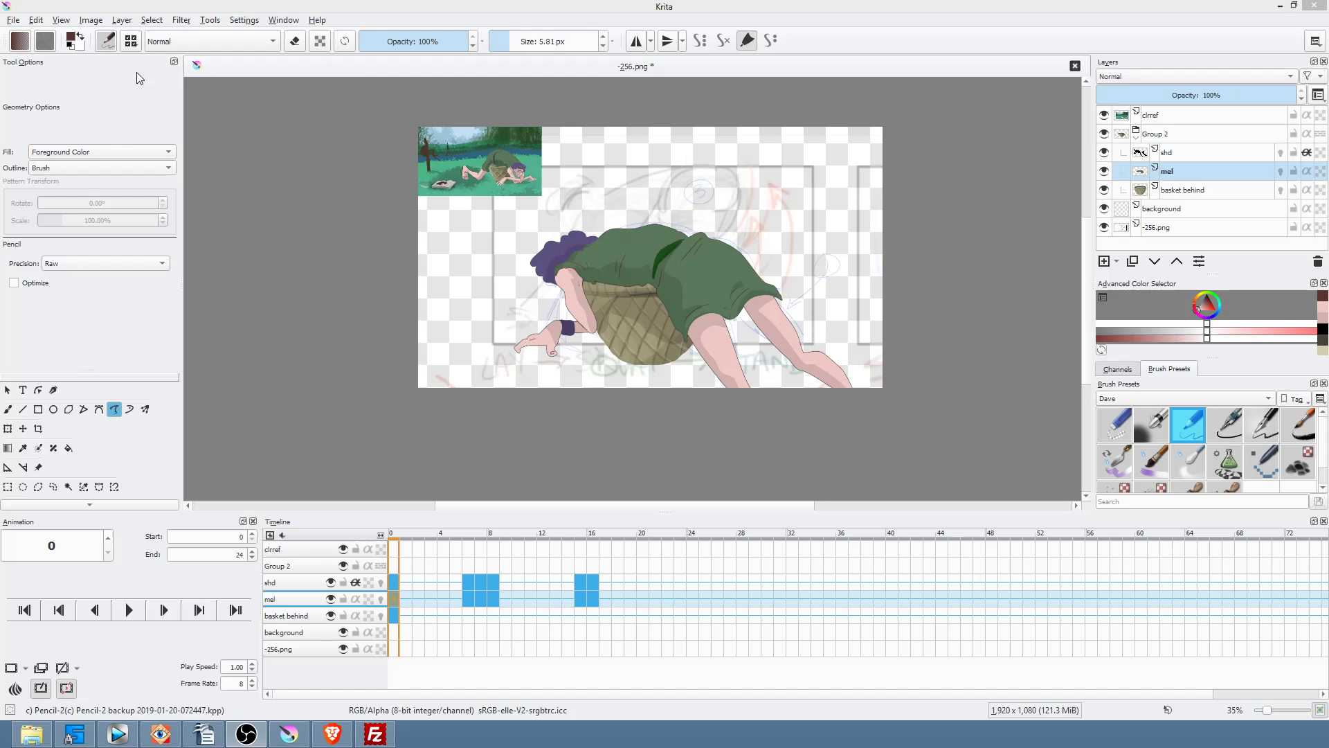
Step: Save the -256.png document, confirming the PNG options
left_click(14, 20)
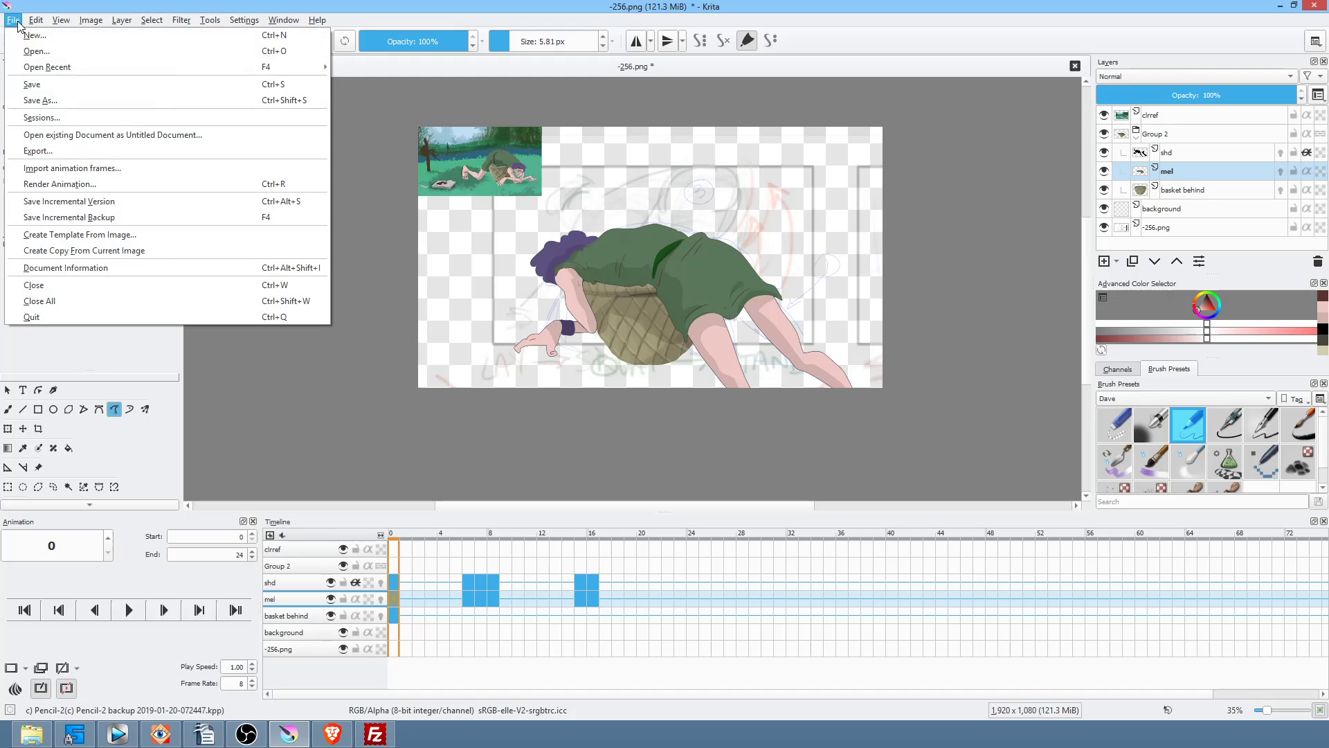
left_click(27, 85)
left_click(852, 582)
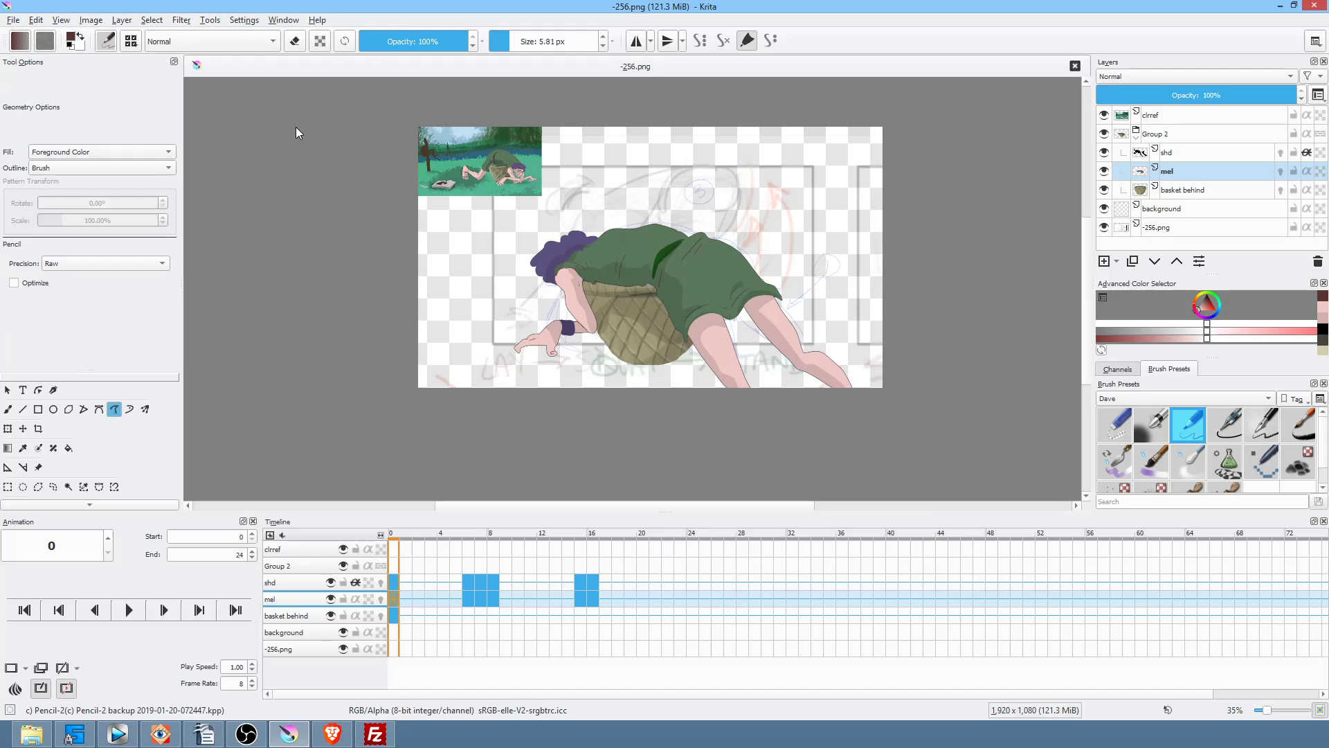
Step: Open the -221.png.kra file in Krita
left_click(13, 20)
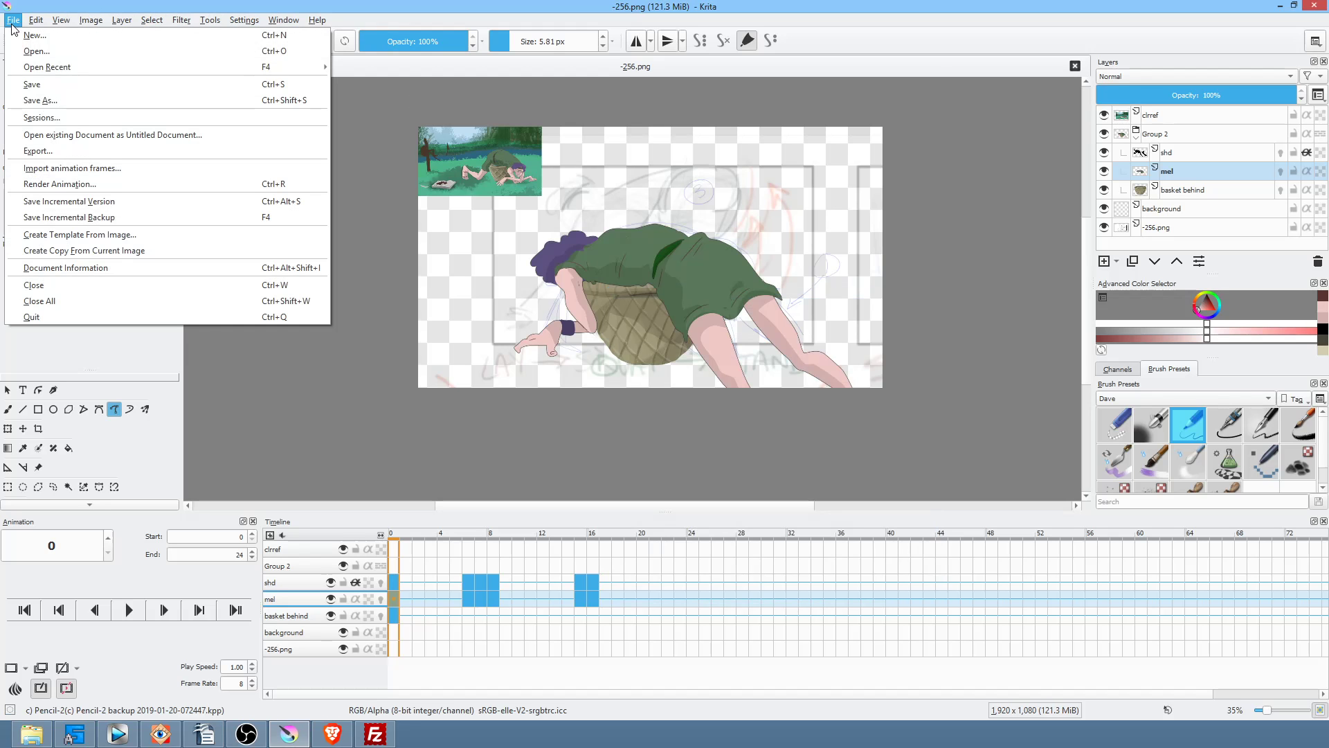
left_click(38, 54)
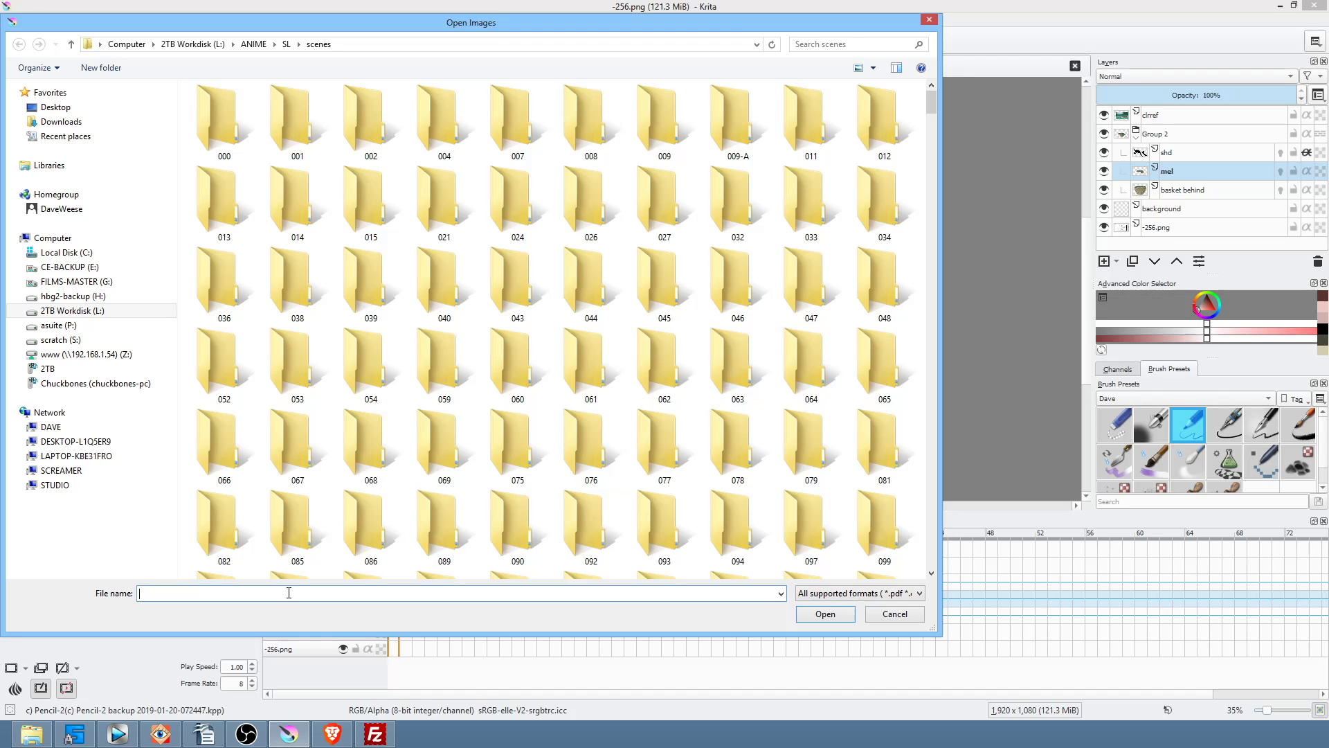
type("-221")
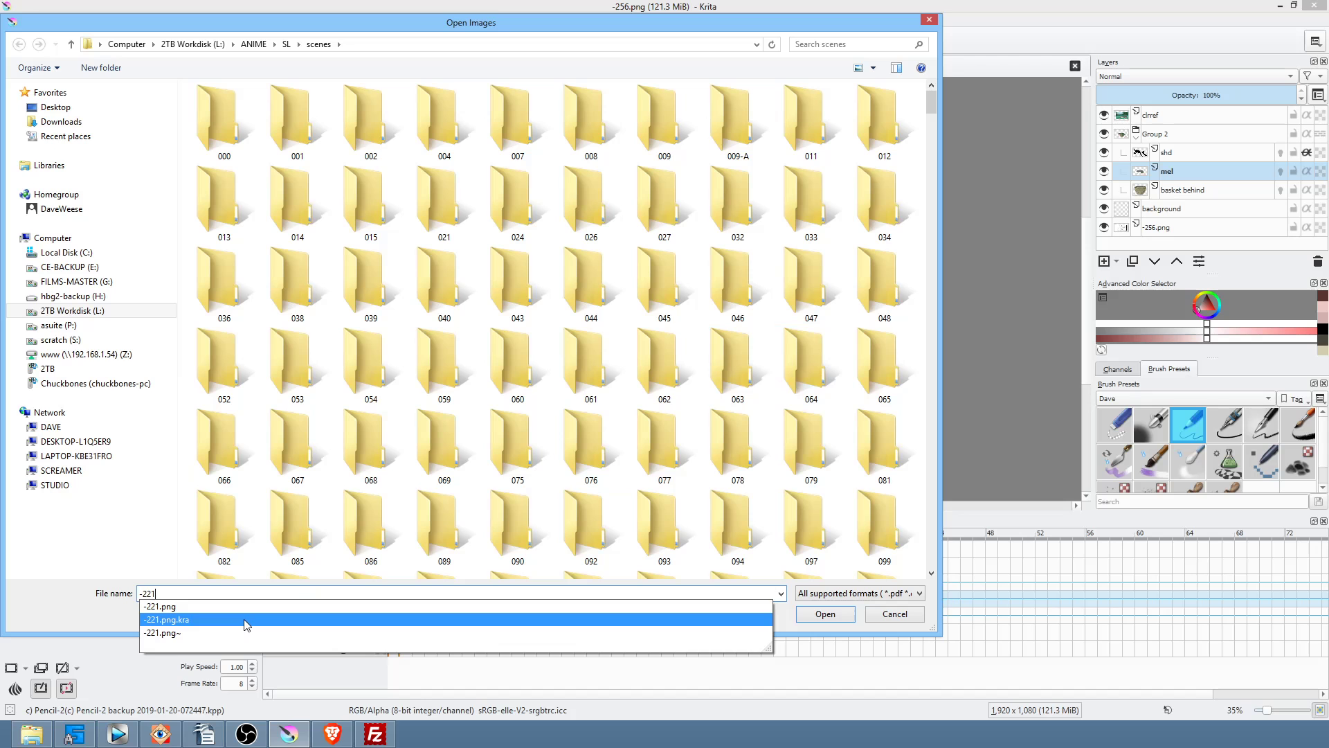
left_click(246, 619)
left_click(819, 616)
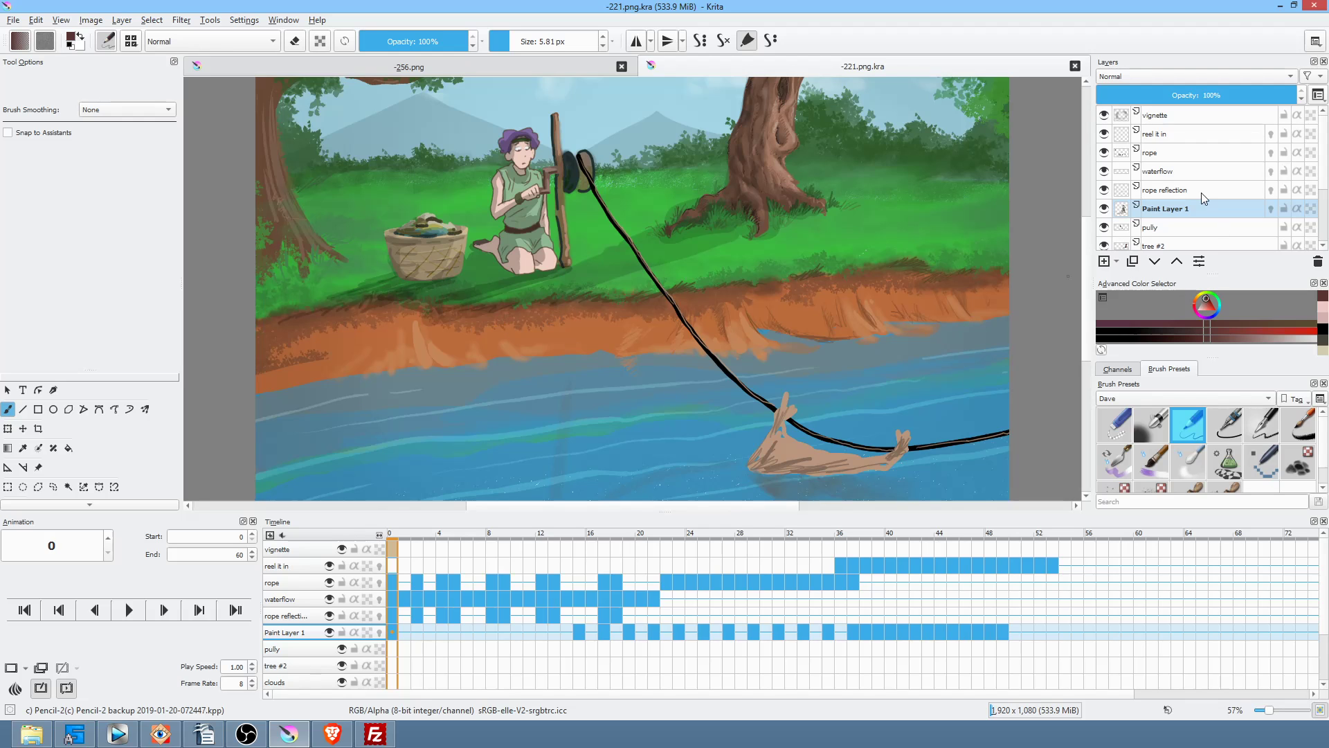
Step: Compare the background, mountains, treeline, clouds and tree #2 layers, leaving the basket layer hidden
scroll(1200, 200, "down", 3)
left_click(1155, 241)
left_click(1104, 241)
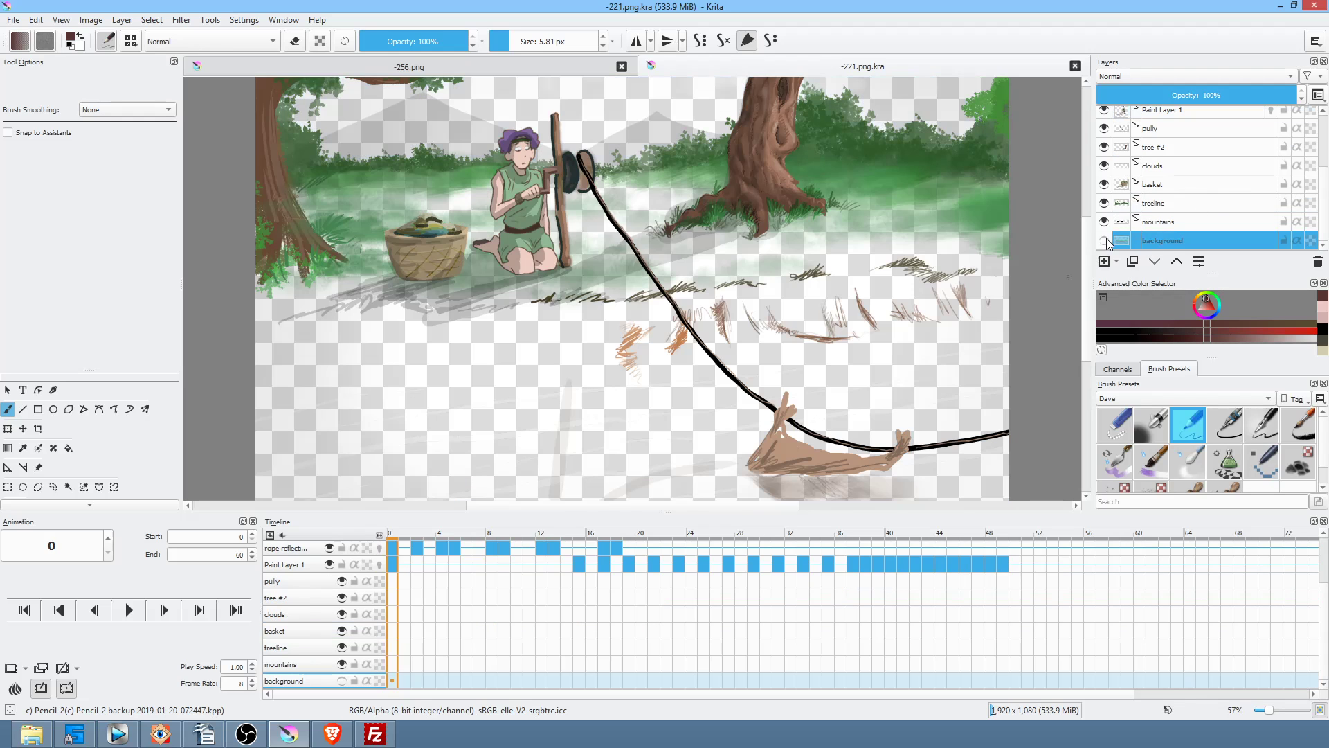
left_click(1105, 240)
left_click(1105, 240)
left_click(1104, 241)
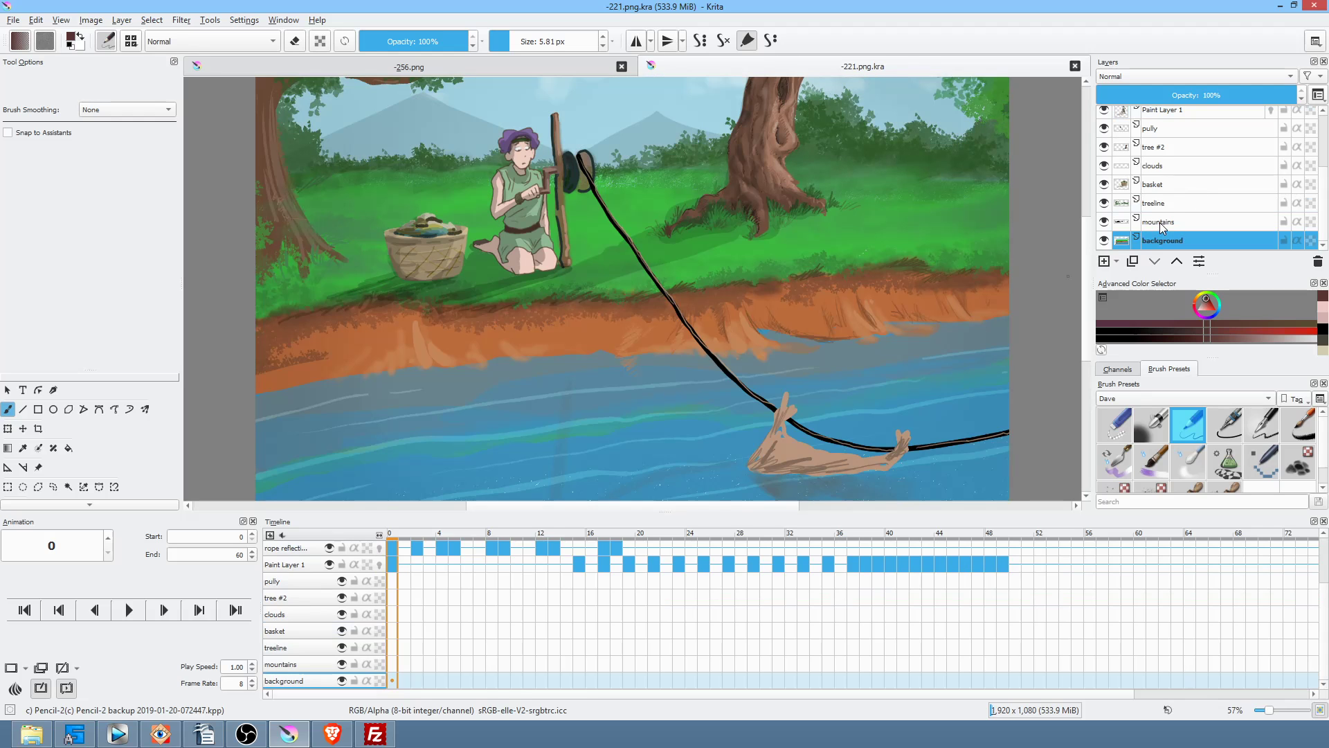
left_click(1161, 228)
left_click(1105, 222)
left_click(1105, 222)
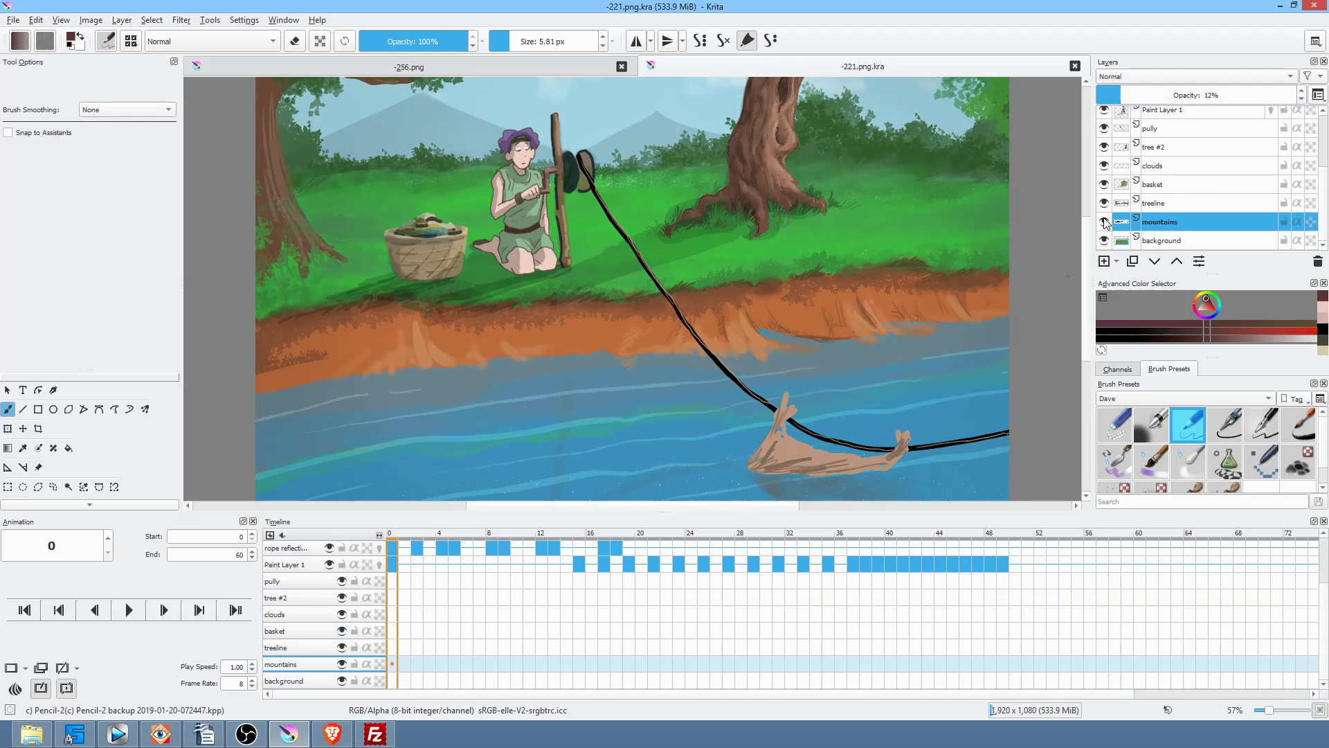
left_click(1105, 204)
left_click(1104, 204)
left_click(1105, 185)
left_click(1104, 185)
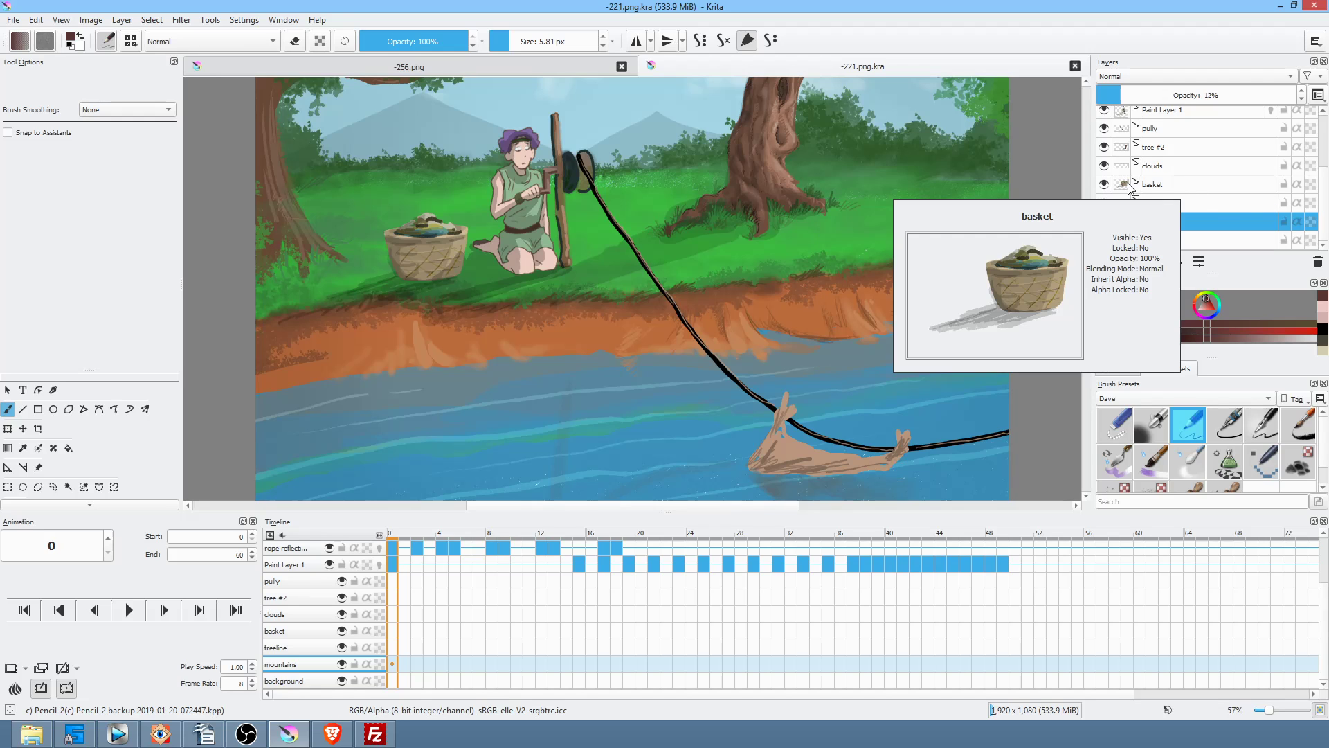
left_click(1105, 185)
left_click(1169, 172)
left_click(1105, 167)
left_click(1105, 167)
left_click(1104, 148)
left_click(1104, 148)
Step: Hide Paint Layer 1, pully, waterflow and reel it in layers, keeping the vignette visible
scroll(1182, 149, "up", 1)
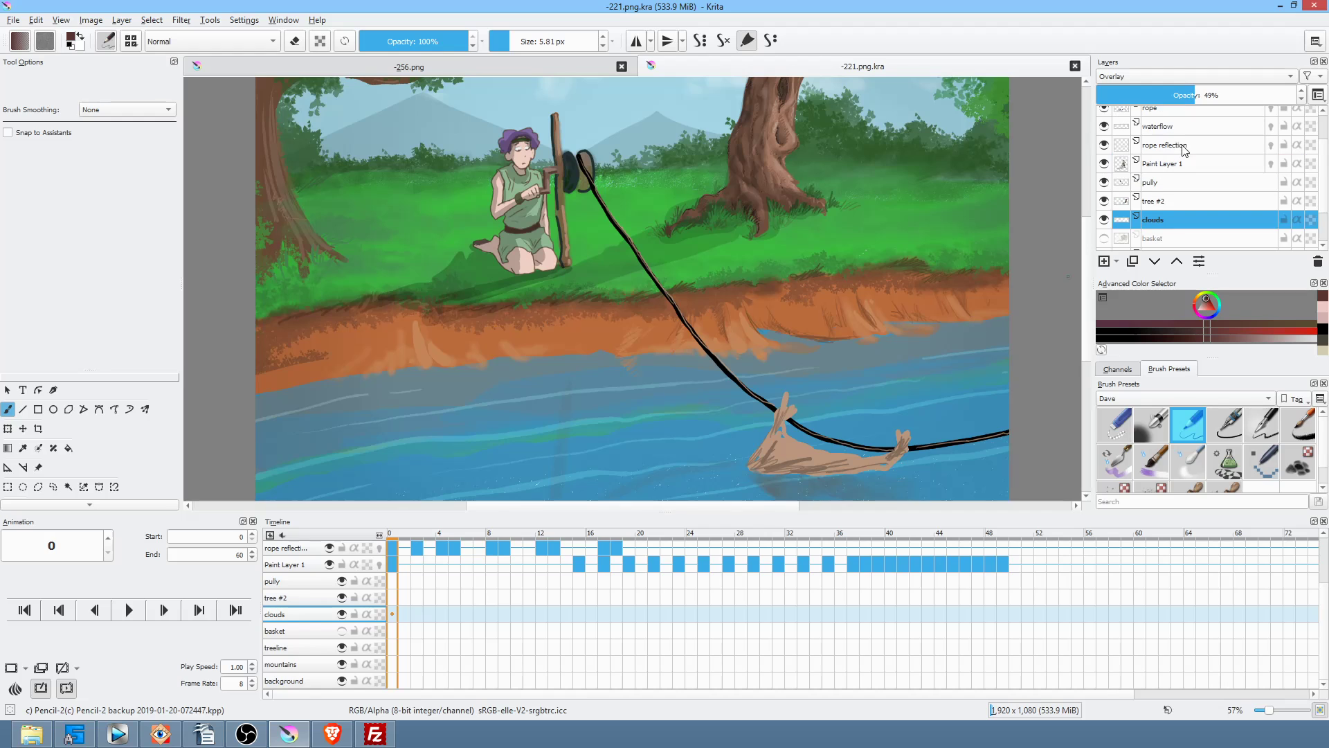
left_click(1103, 200)
left_click(1103, 201)
left_click(1104, 182)
left_click(1104, 182)
left_click(1104, 163)
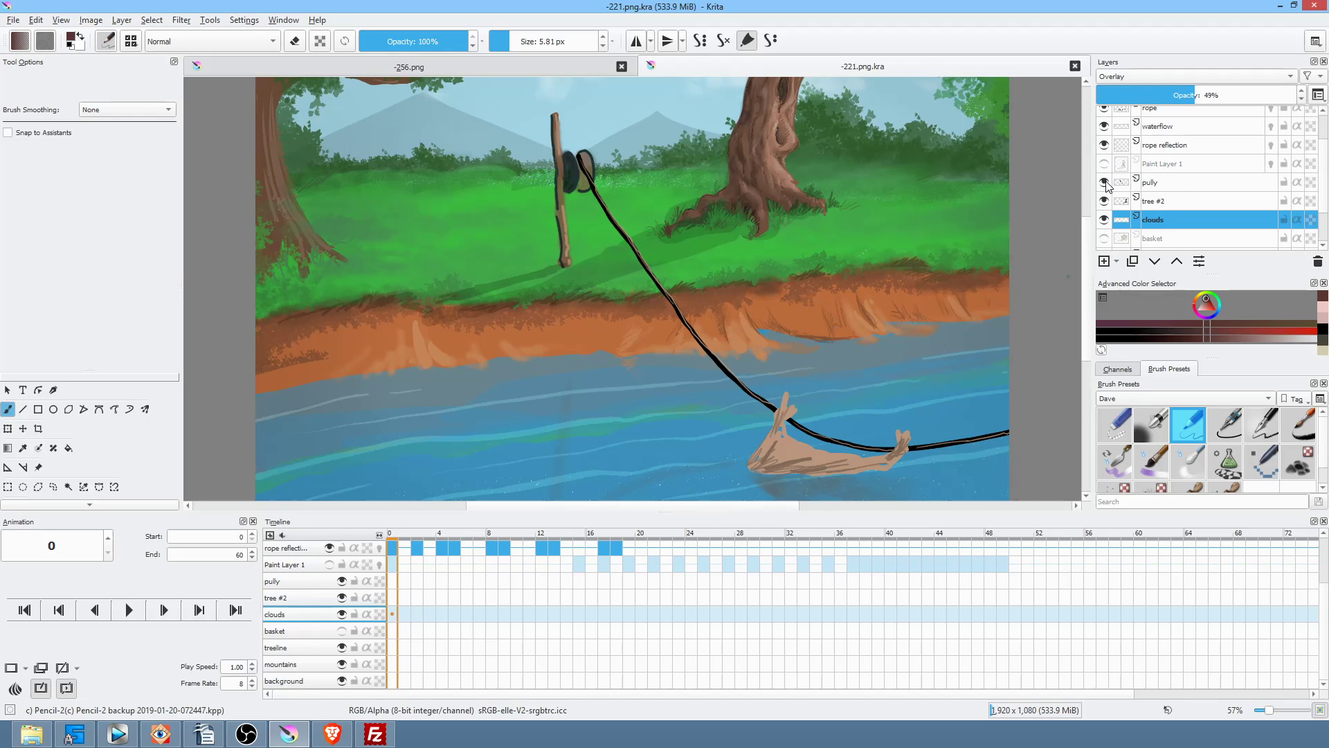
left_click(1104, 182)
left_click(1104, 145)
left_click(1105, 145)
left_click(1104, 126)
scroll(1115, 142, "up", 2)
left_click(1105, 134)
left_click(1105, 117)
left_click(1104, 116)
left_click(1105, 117)
left_click(1105, 117)
Step: Hide the rope and rope reflection layers, then select tree #2 through the background layer
left_click(1105, 153)
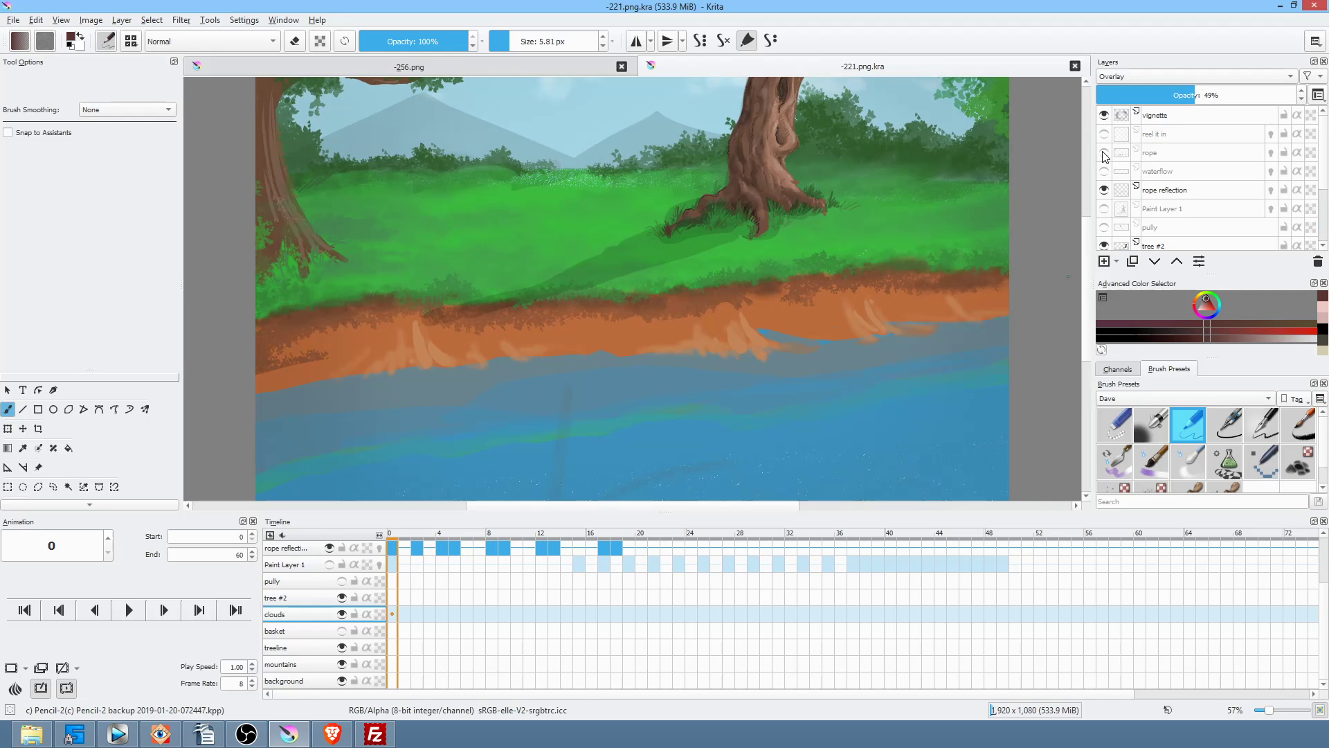
left_click(1105, 191)
left_click(1104, 190)
left_click(1105, 191)
scroll(1170, 211, "down", 2)
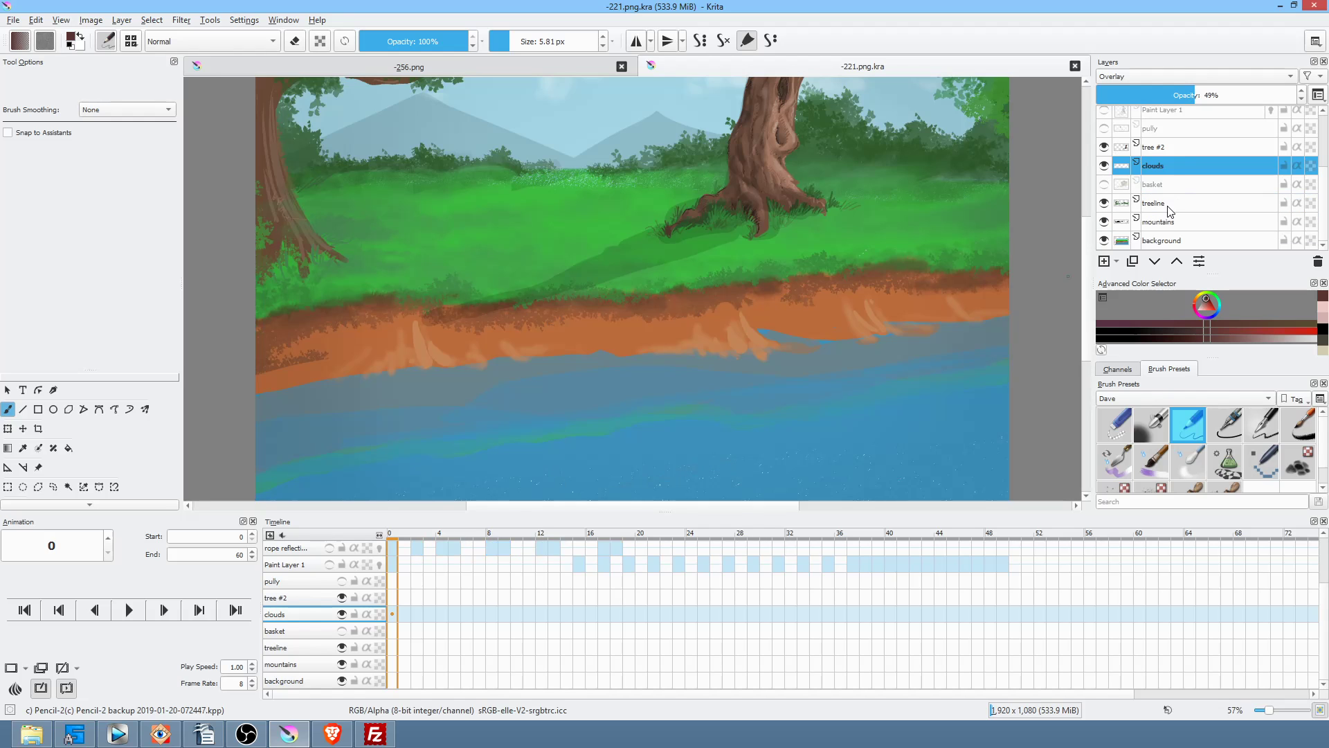
left_click(1187, 146)
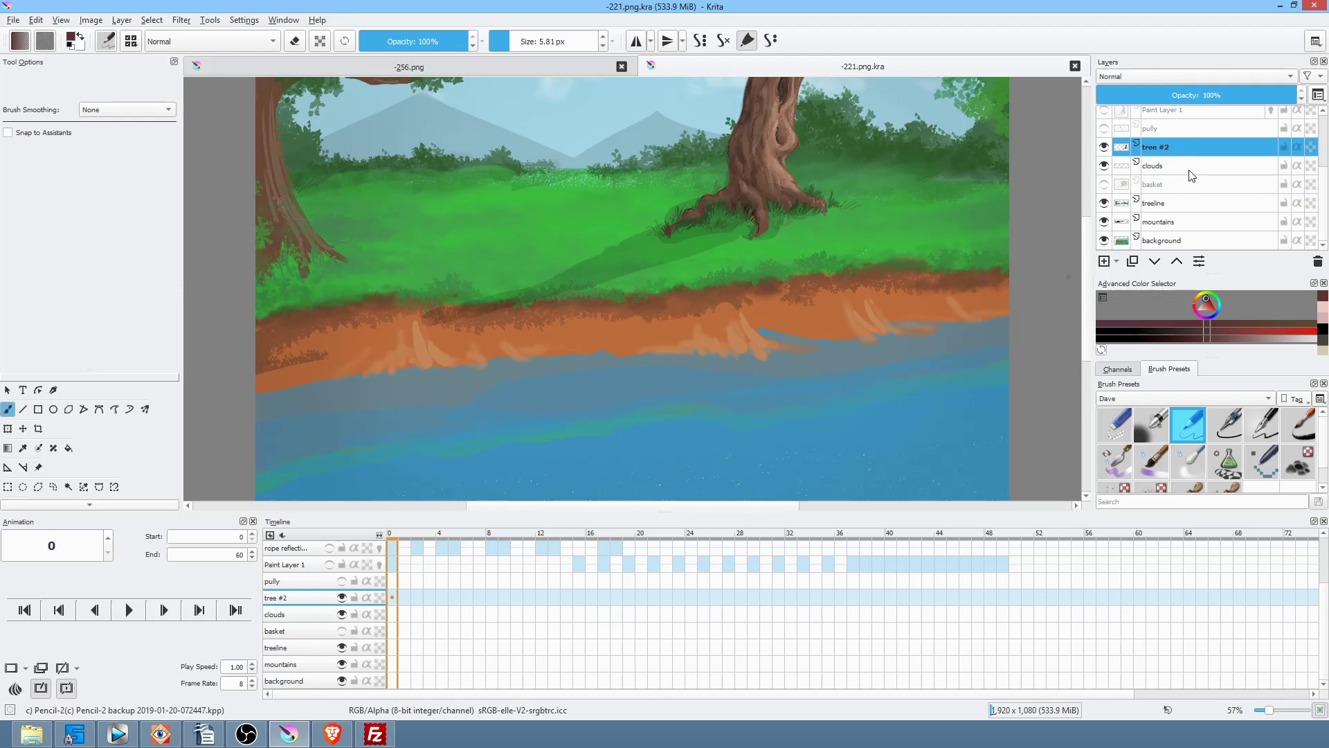
left_click(1178, 243, "shift")
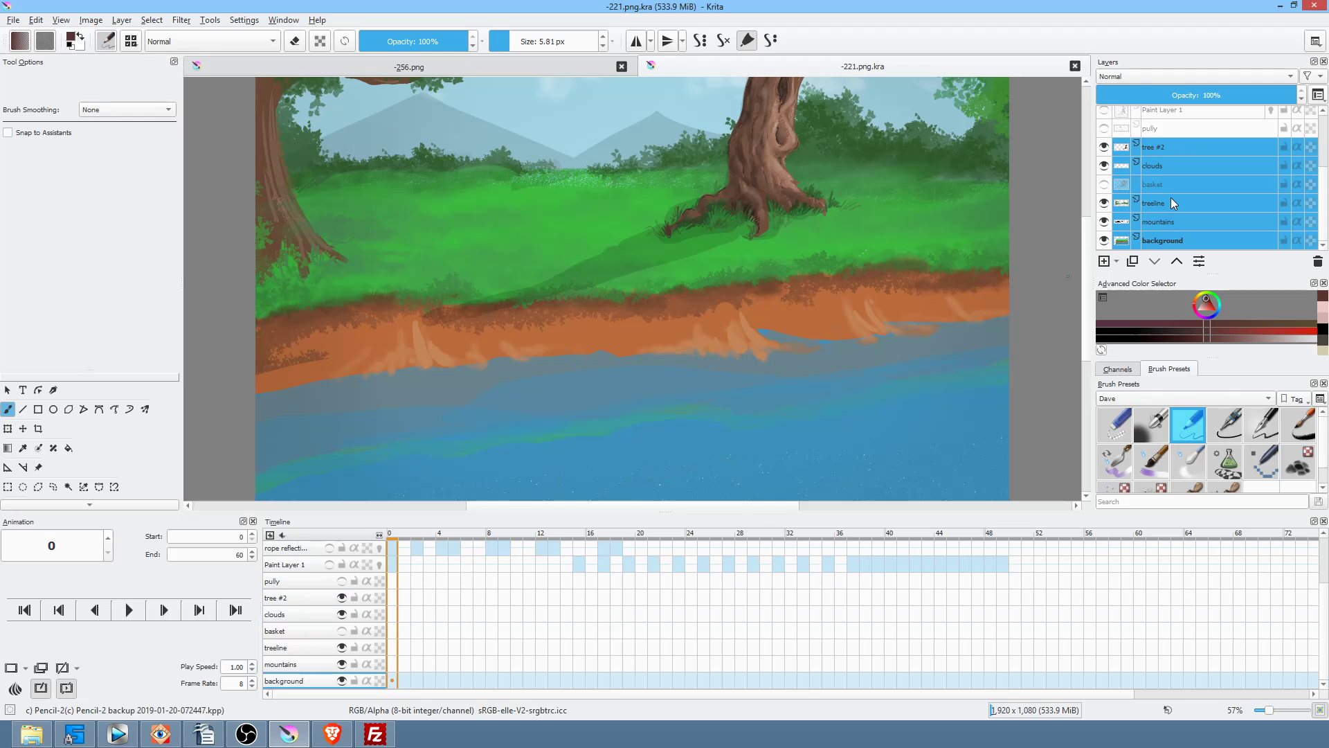
Step: Merge the six landscape layers into 'background Merged' and copy that layer
key("ctrl+e")
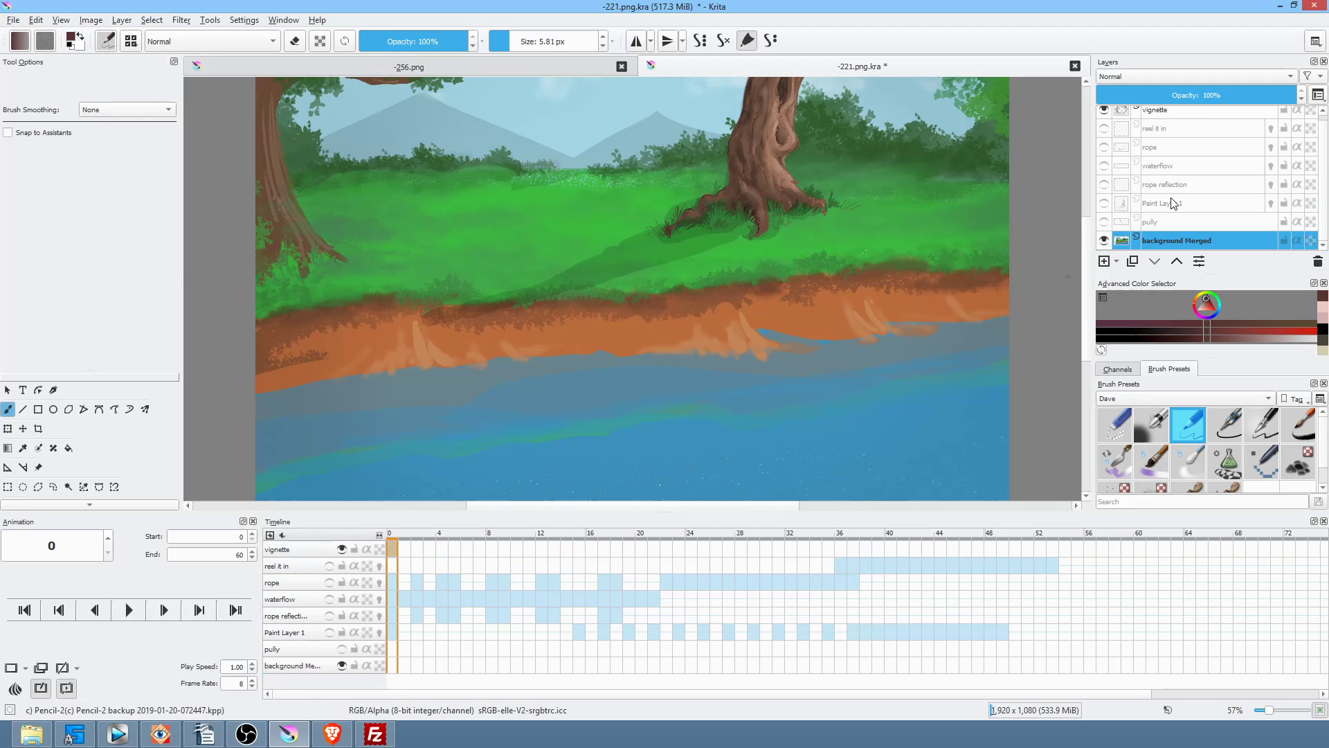
left_click(1104, 241)
left_click(1105, 240)
right_click(1154, 244)
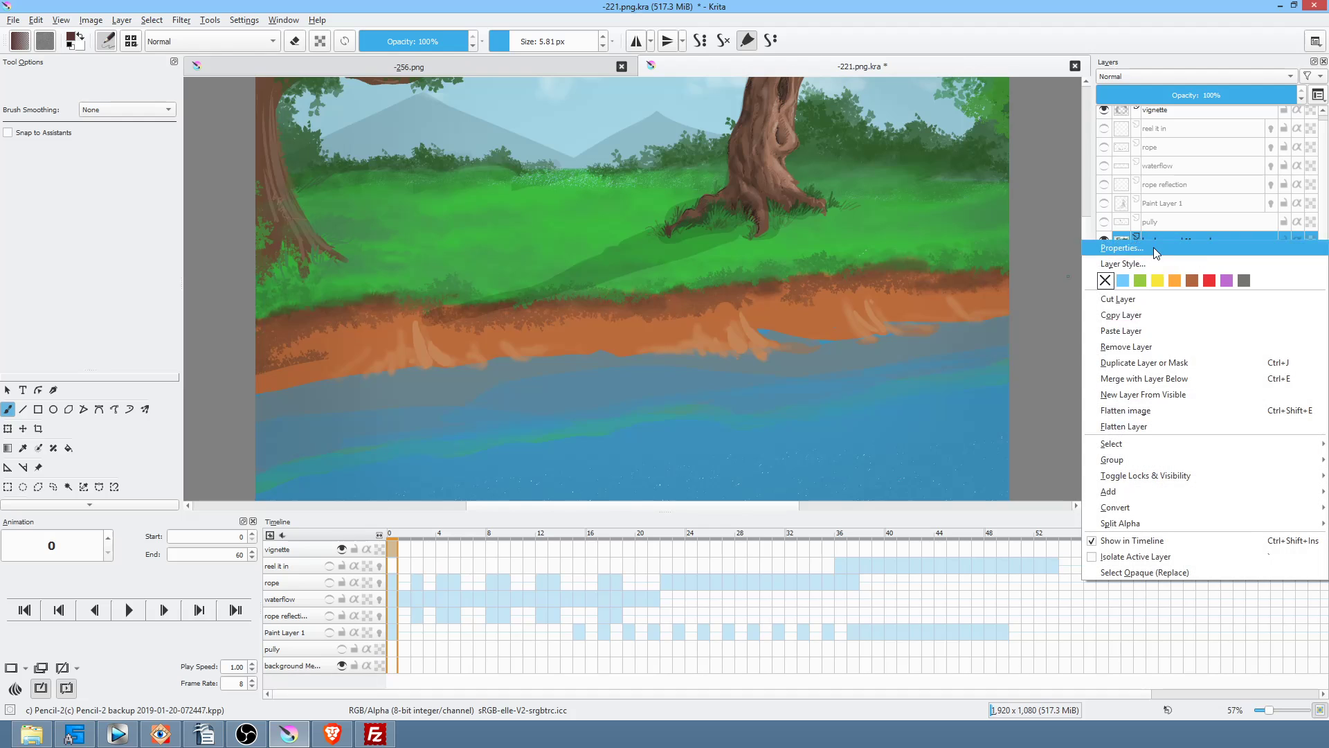
left_click(1144, 324)
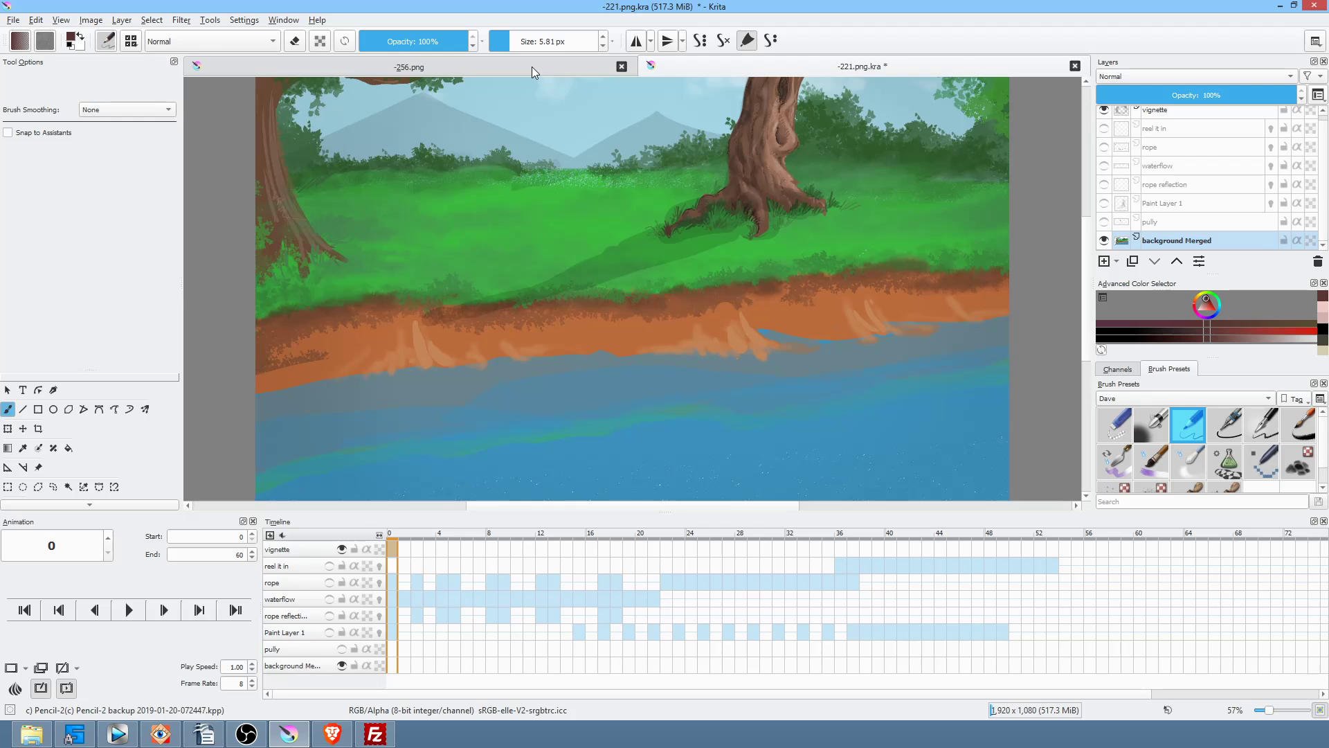
Step: Paste the copied landscape as a new layer above the -256.png layer in the -256.png document
left_click(532, 67)
left_click(1169, 232)
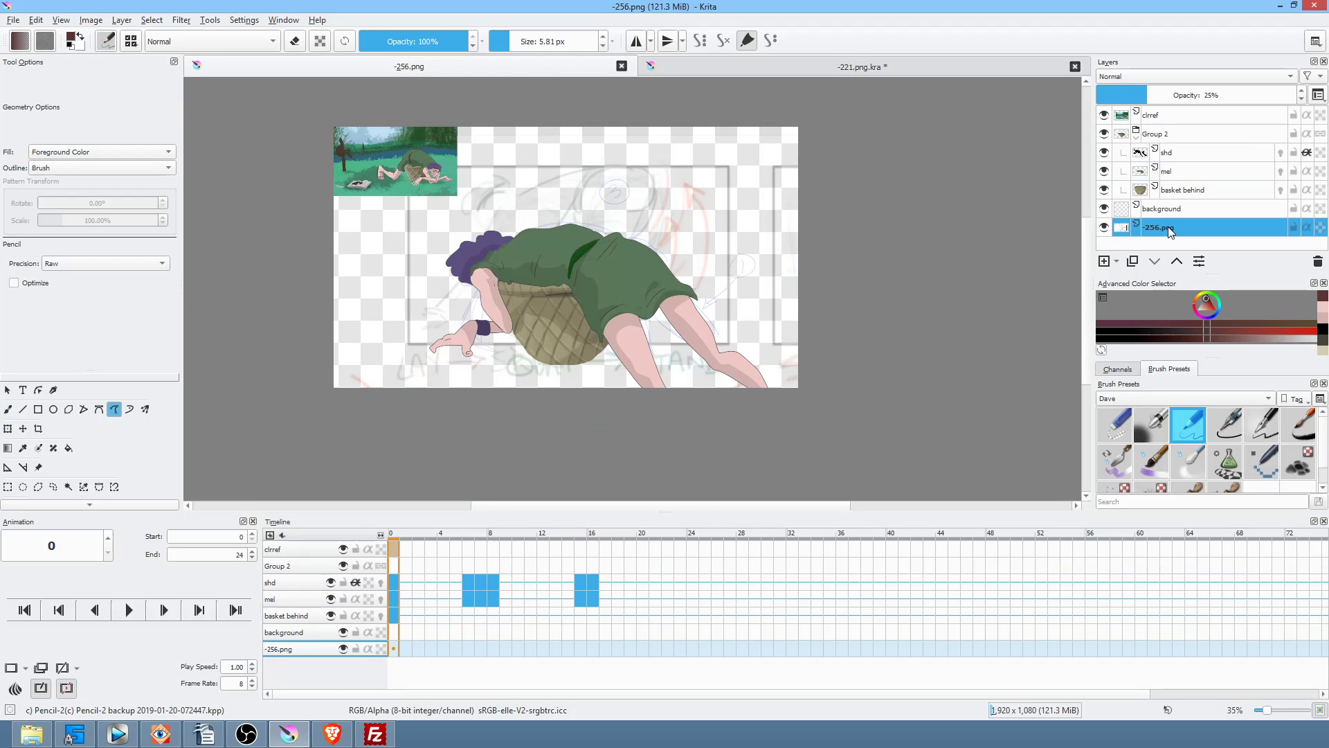
right_click(1182, 227)
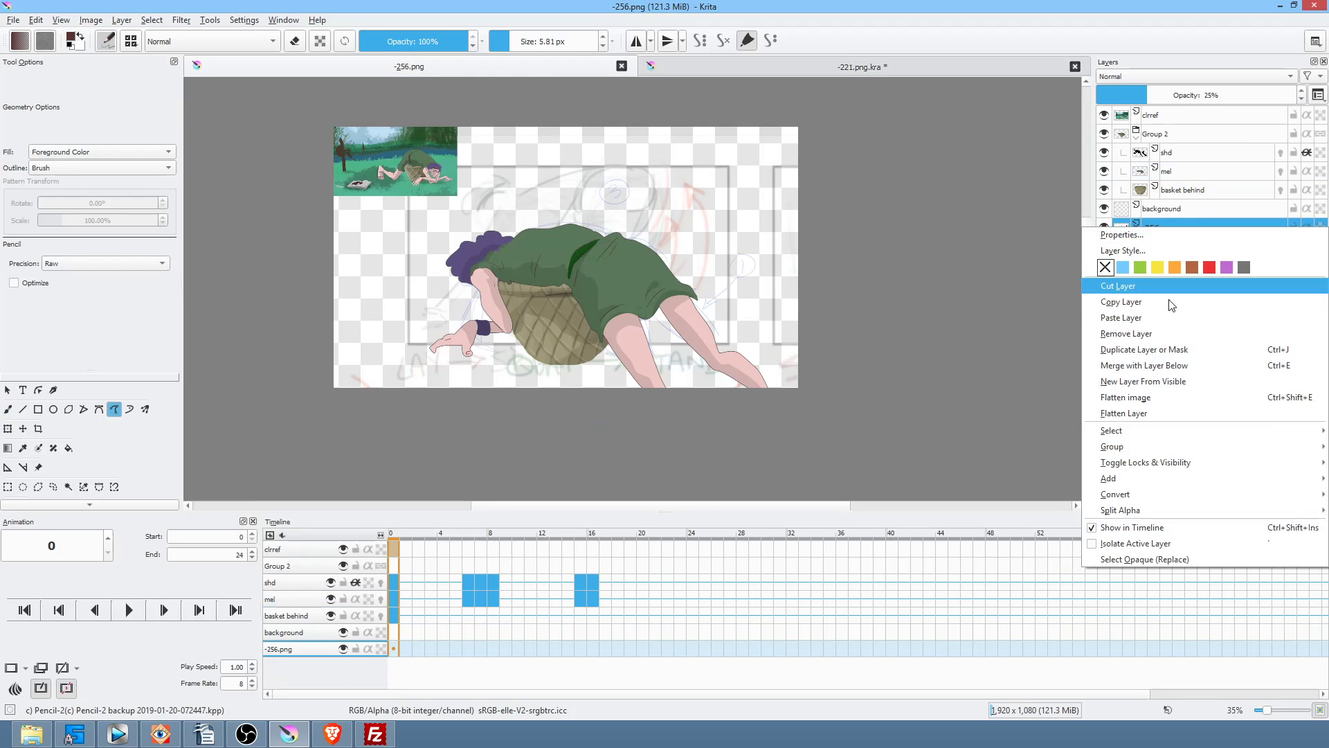
left_click(1164, 318)
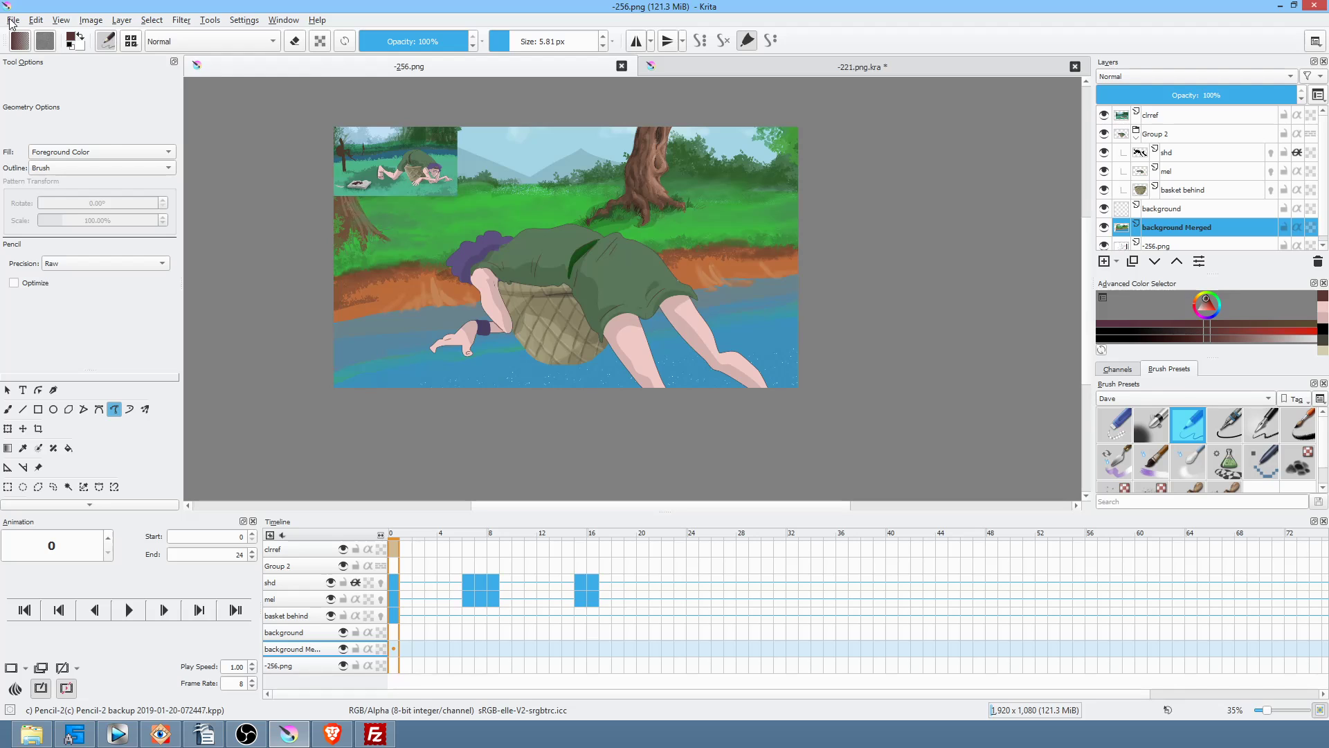
Step: Save the document as a PNG, accepting the default PNG settings
left_click(13, 21)
left_click(31, 78)
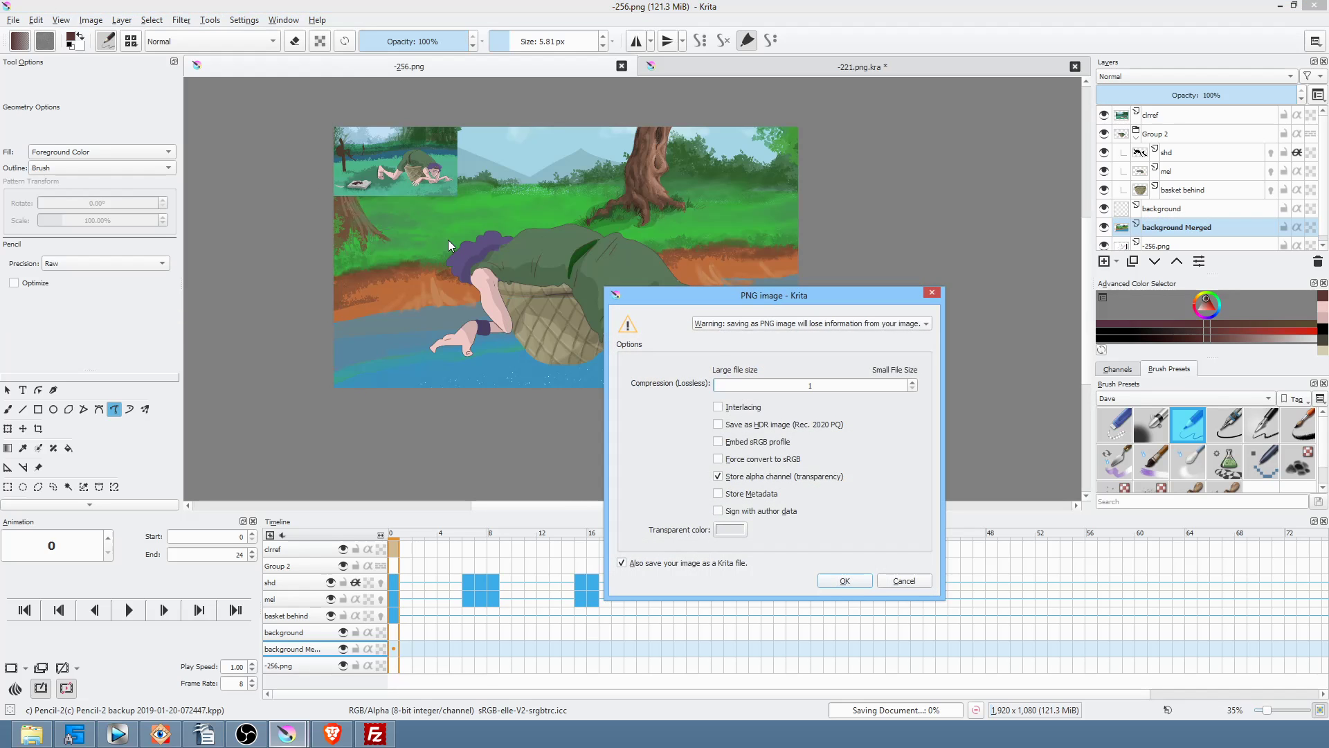
left_click(855, 585)
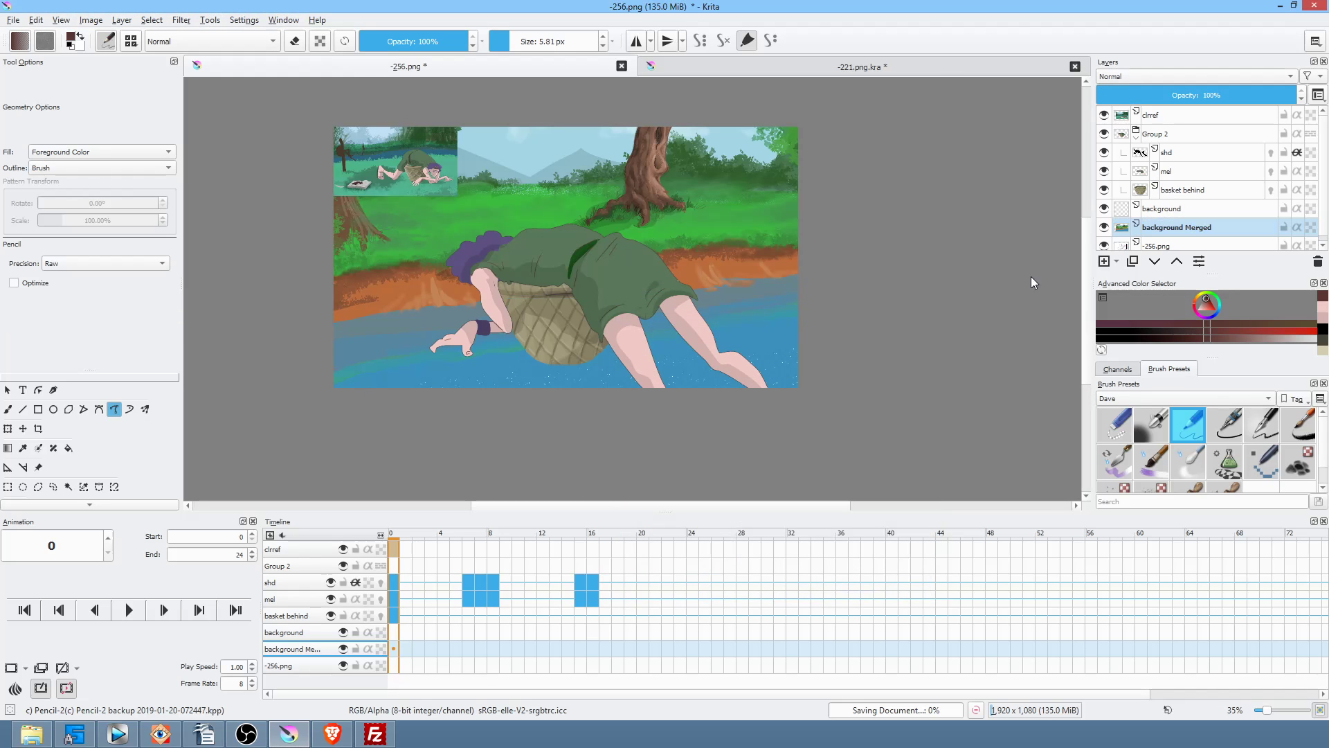
Step: Hide the clrref inset, delete the -256.png sketch layer, and show 'background Merged' again
left_click(1103, 115)
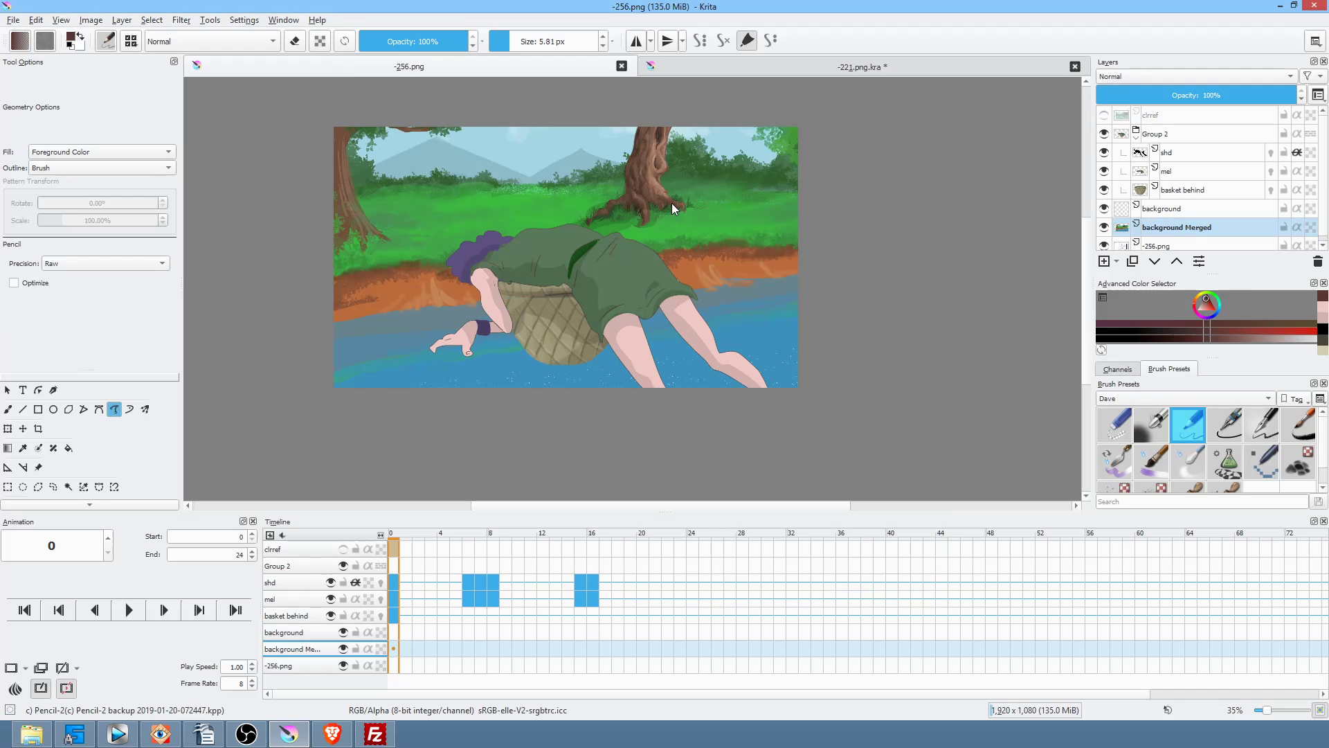
scroll(1218, 224, "down", 1)
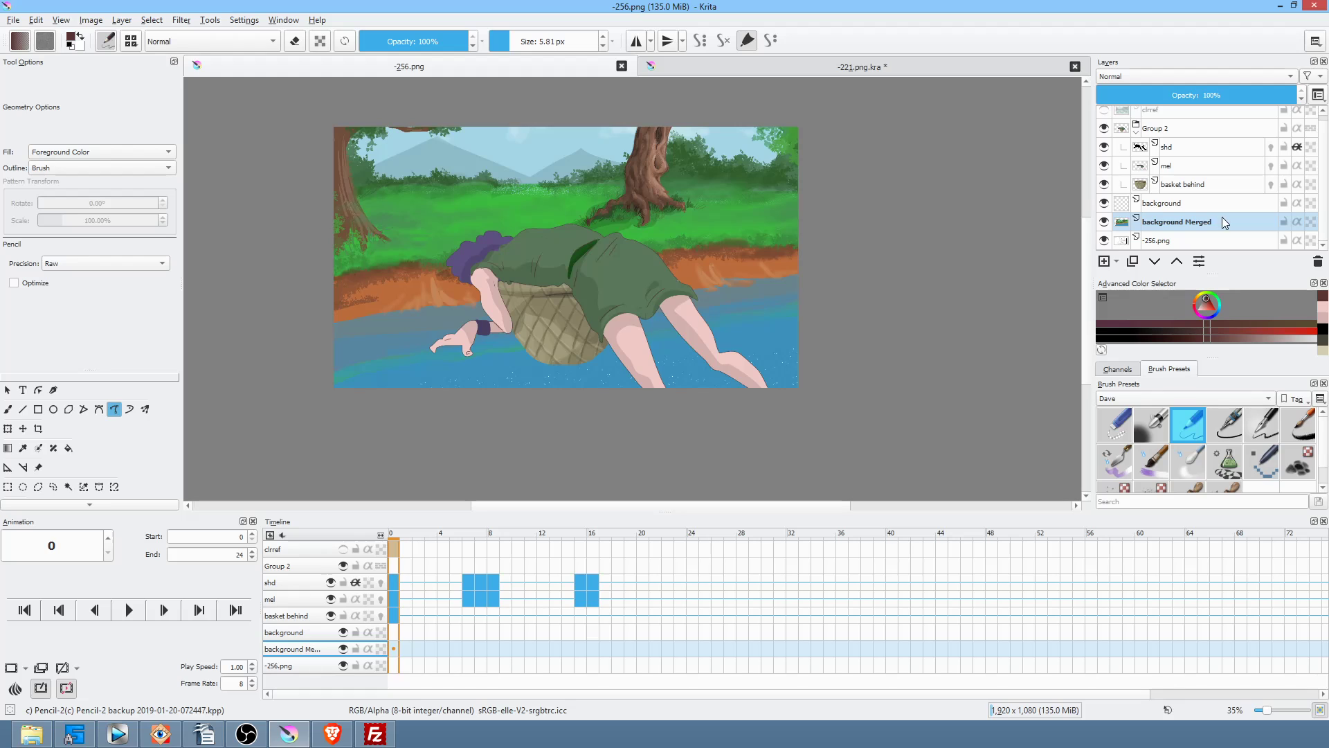
left_click(1180, 242)
left_click(1102, 240)
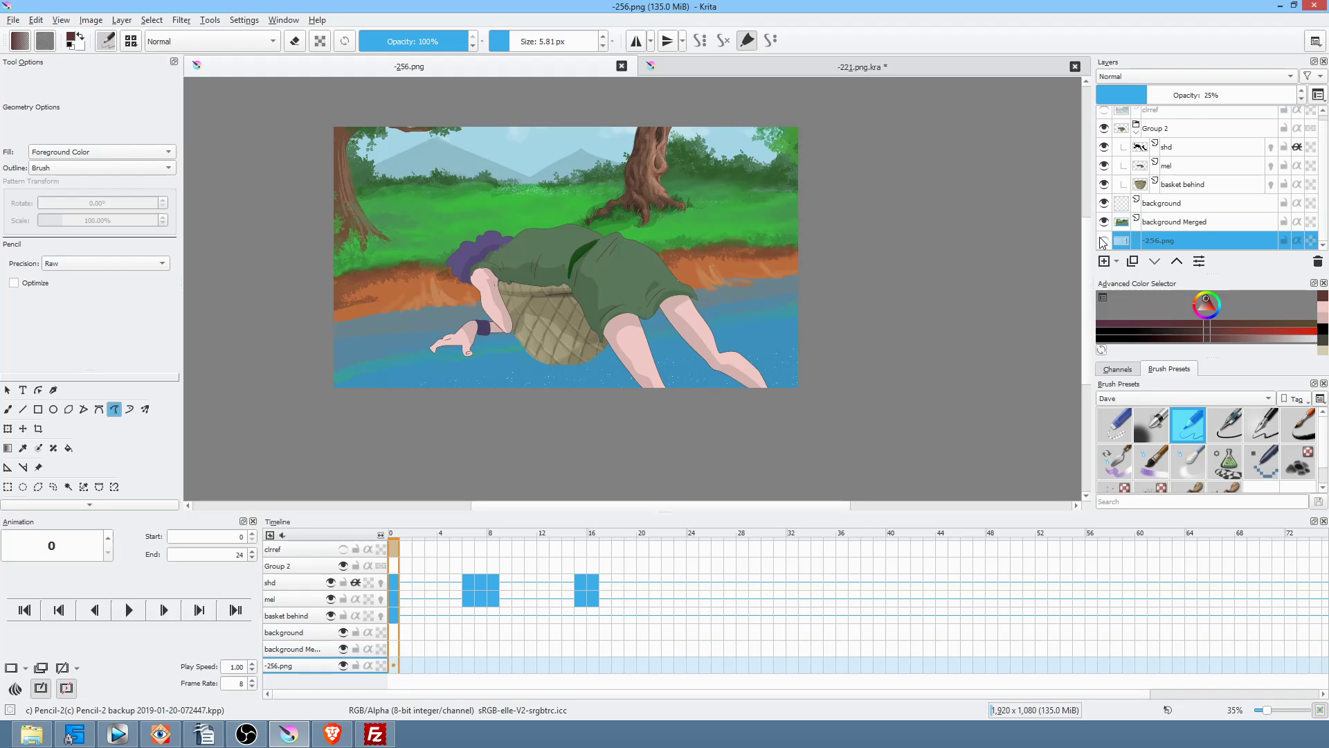
left_click(1104, 221)
left_click(1103, 241)
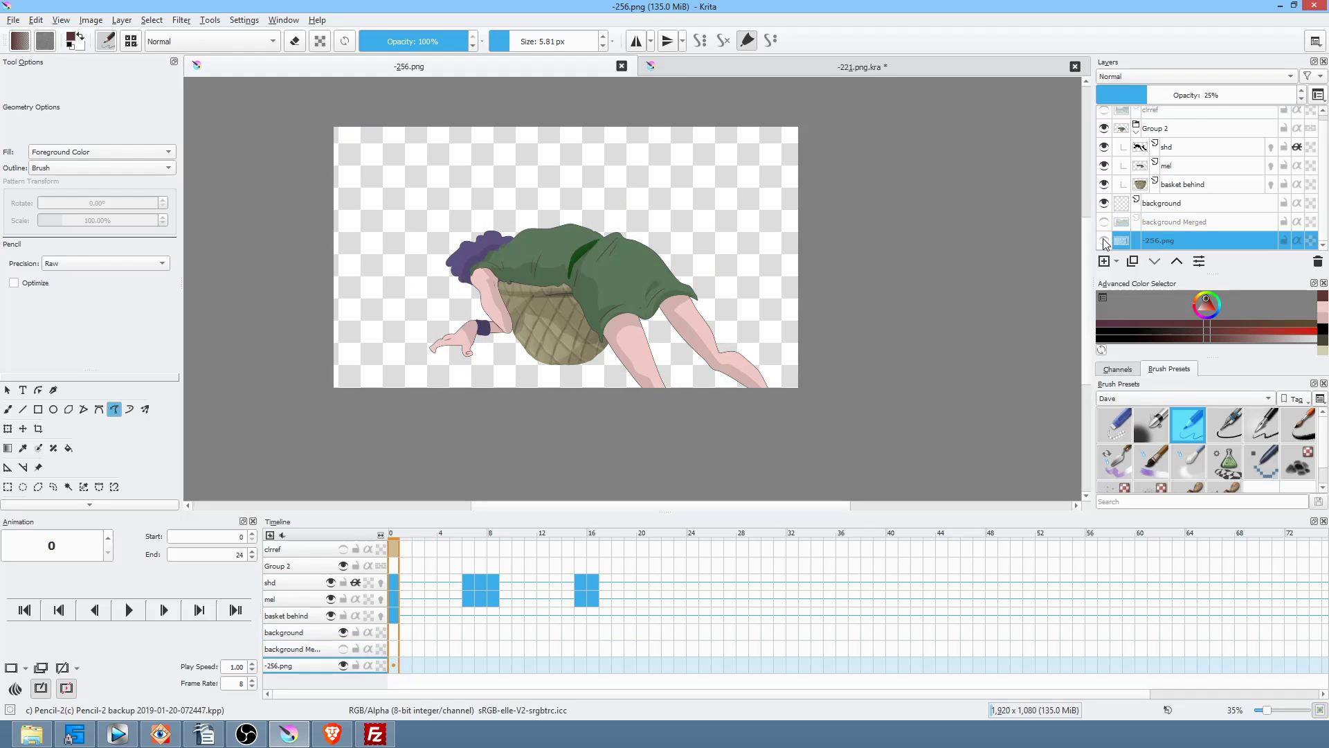
key("shift+Delete")
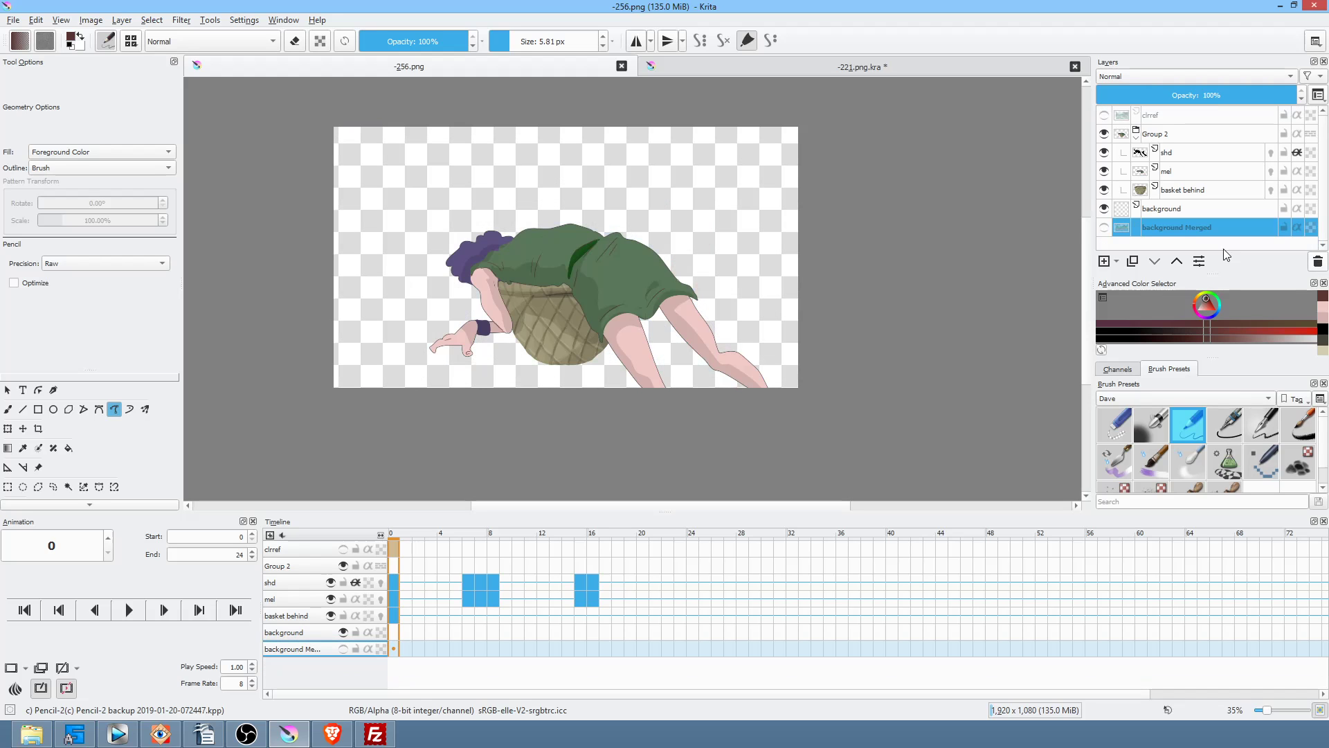
left_click(1104, 228)
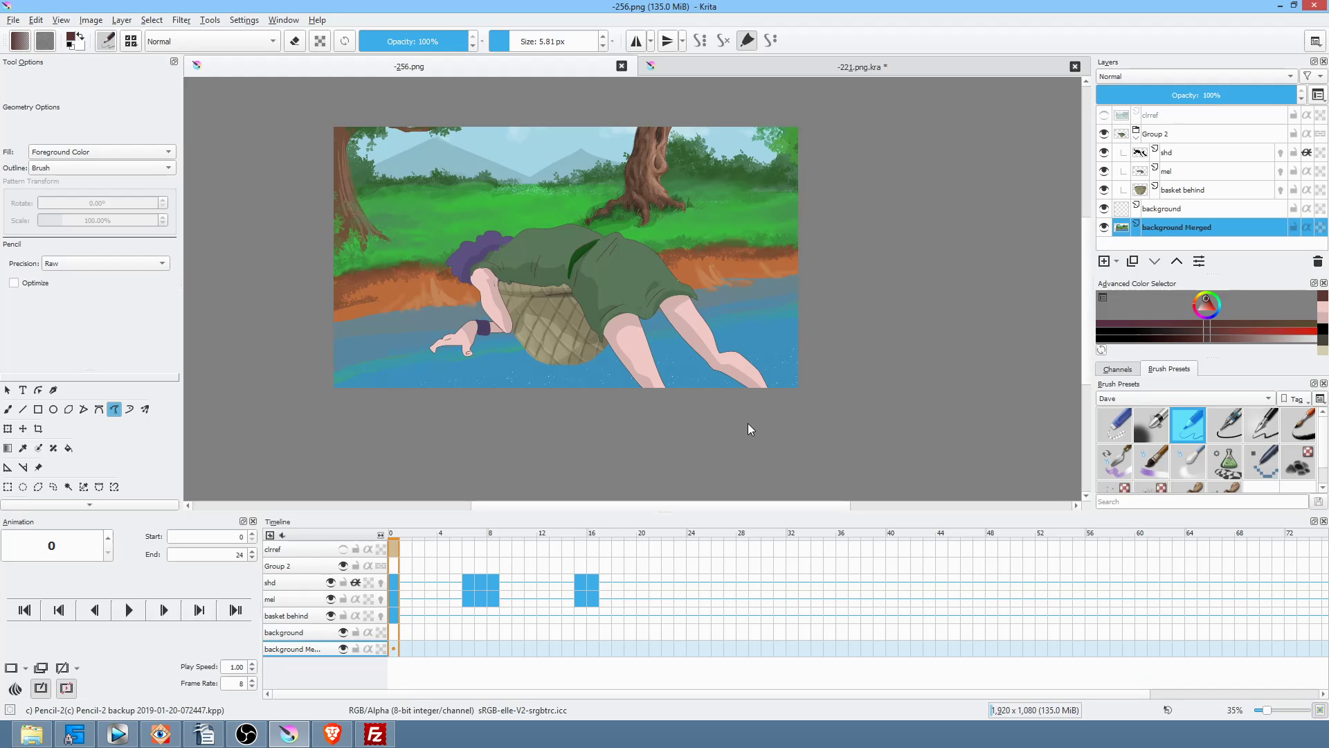
scroll(800, 213, "down", 2)
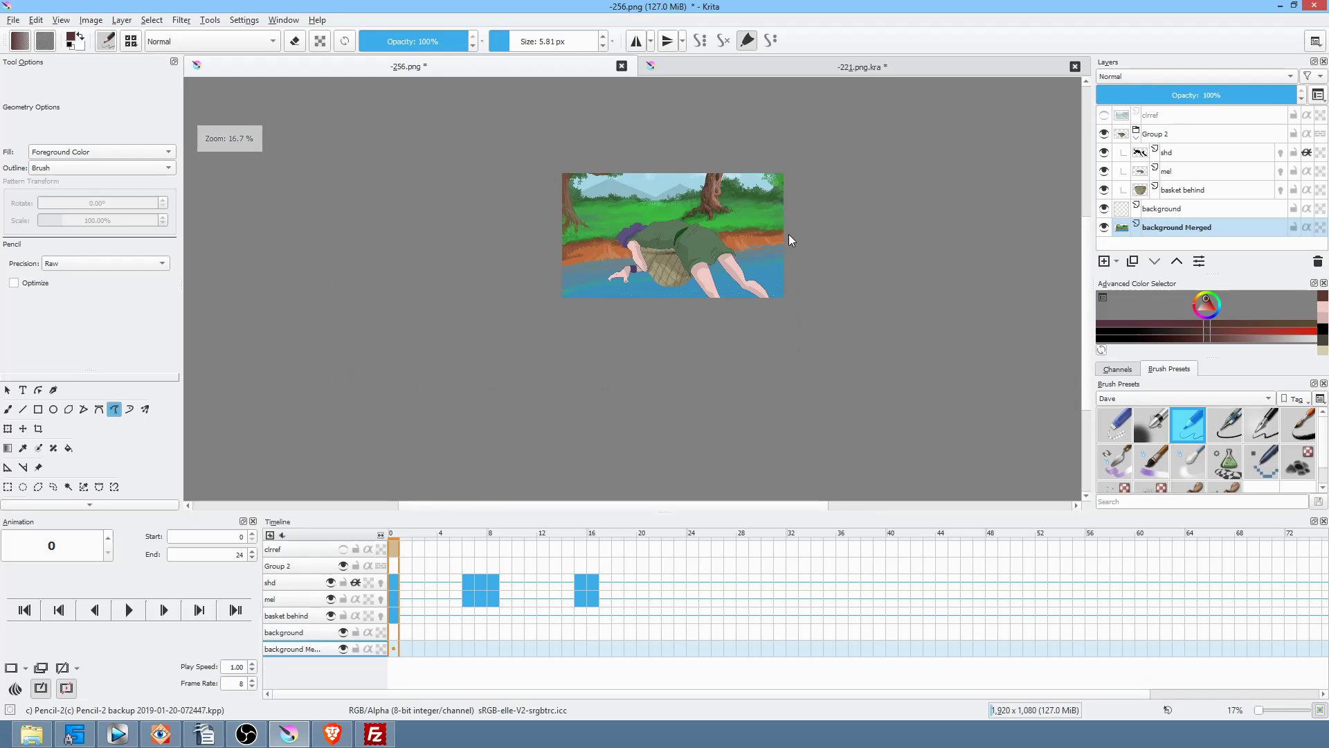
Step: Scale up, stretch and reposition the landscape background with a transform, then apply it
key("ctrl+t")
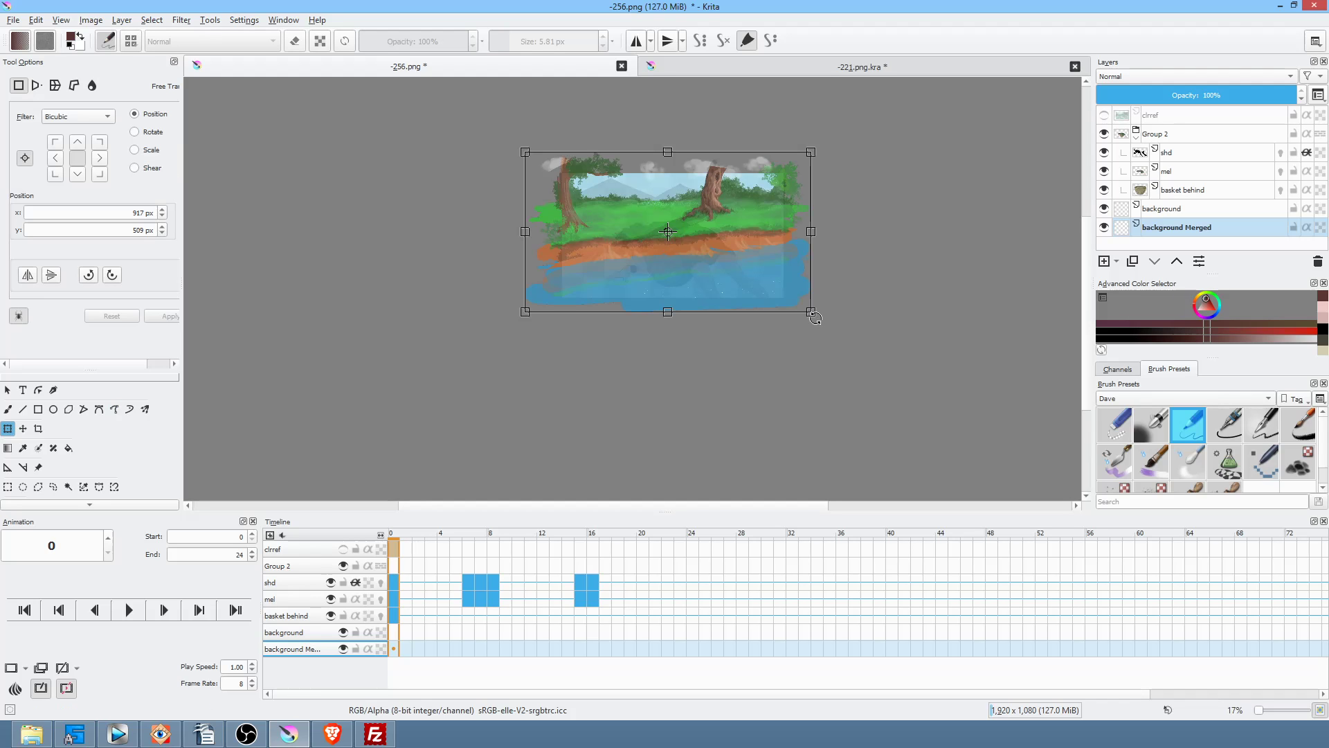
left_click_drag(811, 312, 1053, 434)
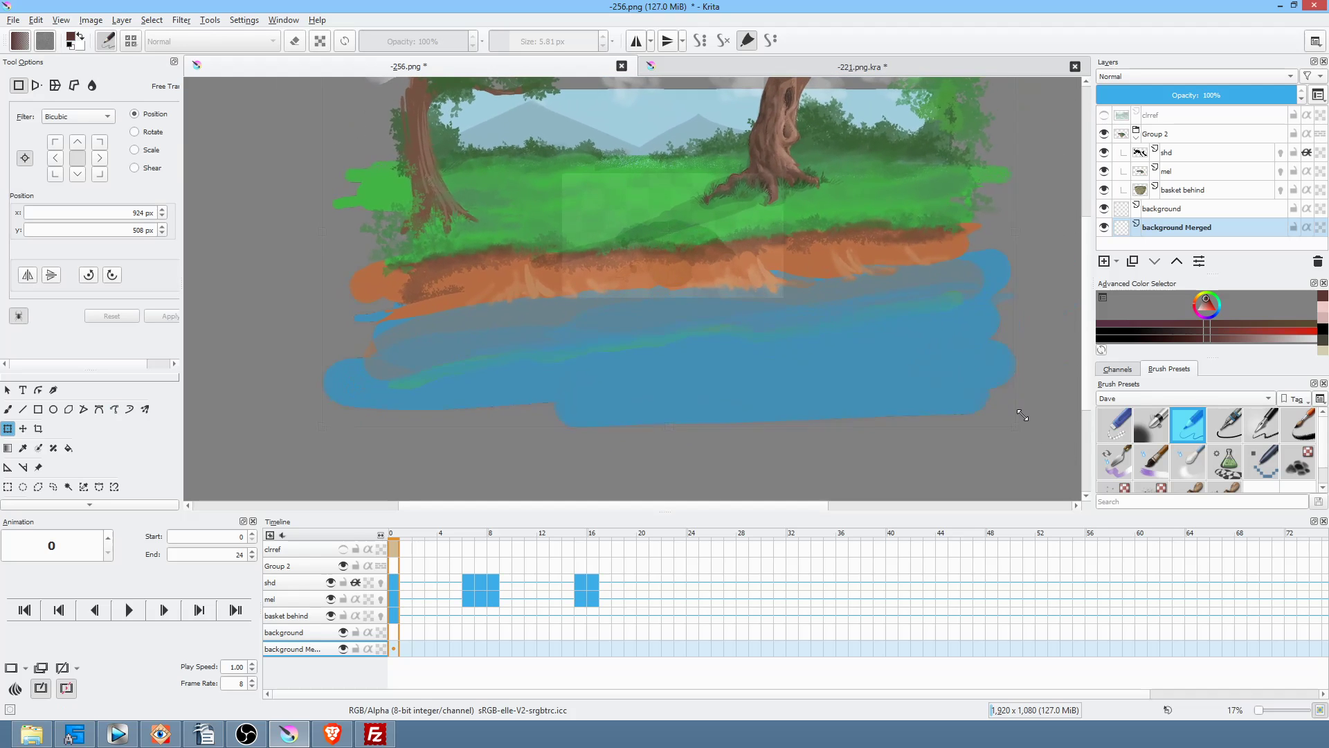
left_click_drag(840, 276, 958, 370)
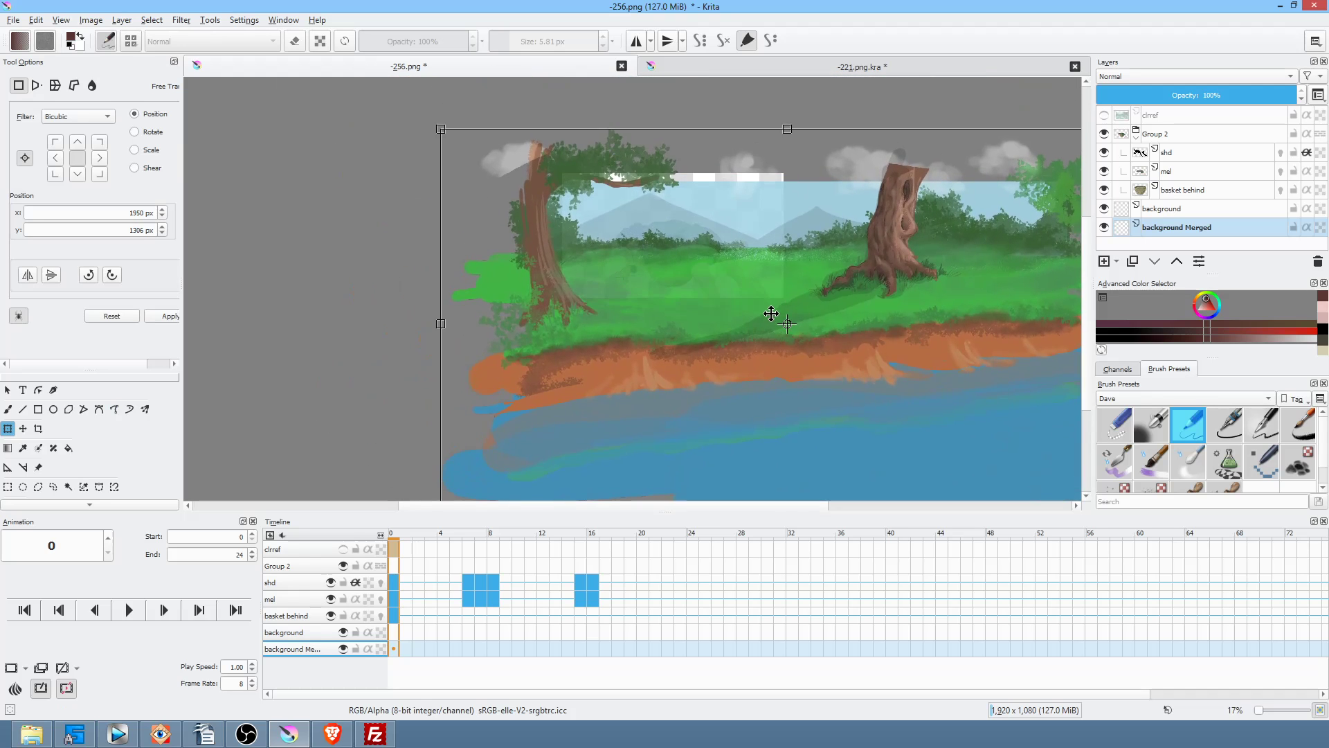
scroll(766, 311, "up", 2)
scroll(767, 310, "down", 1)
left_click_drag(740, 299, 733, 177)
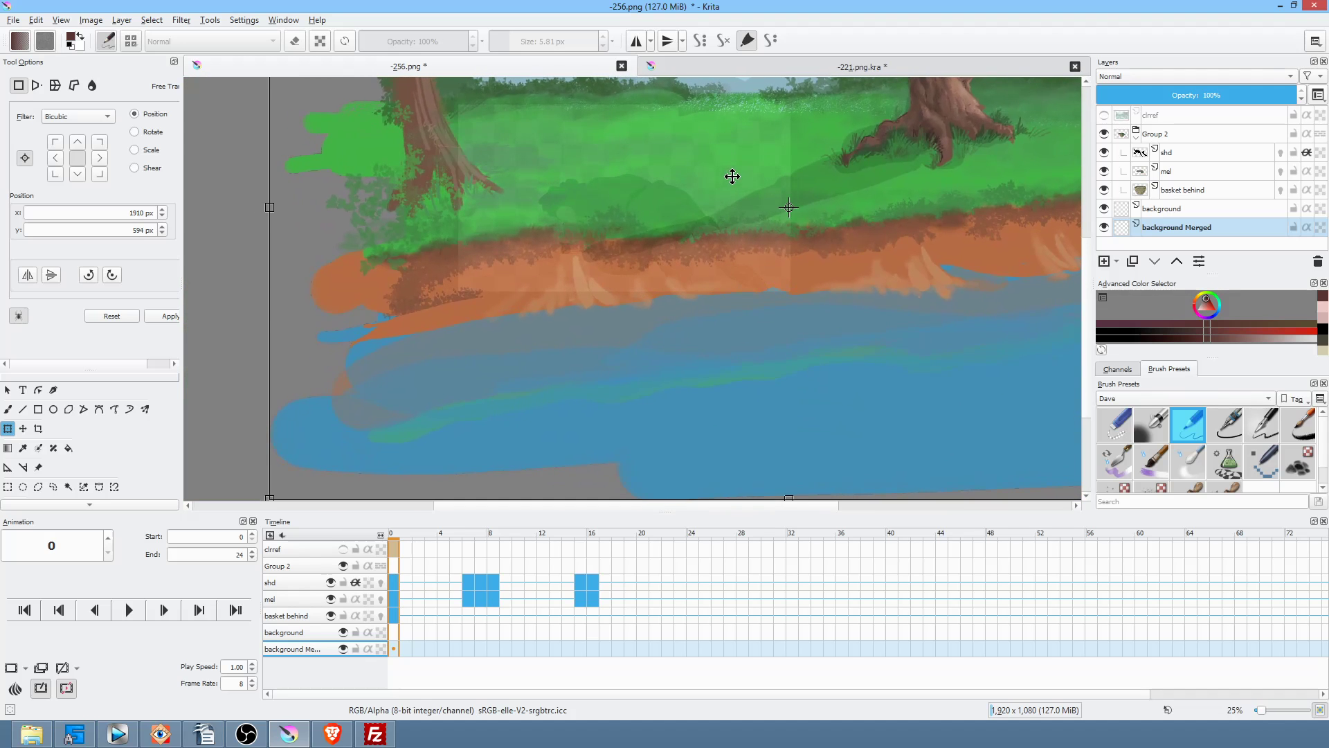
scroll(732, 247, "down", 2)
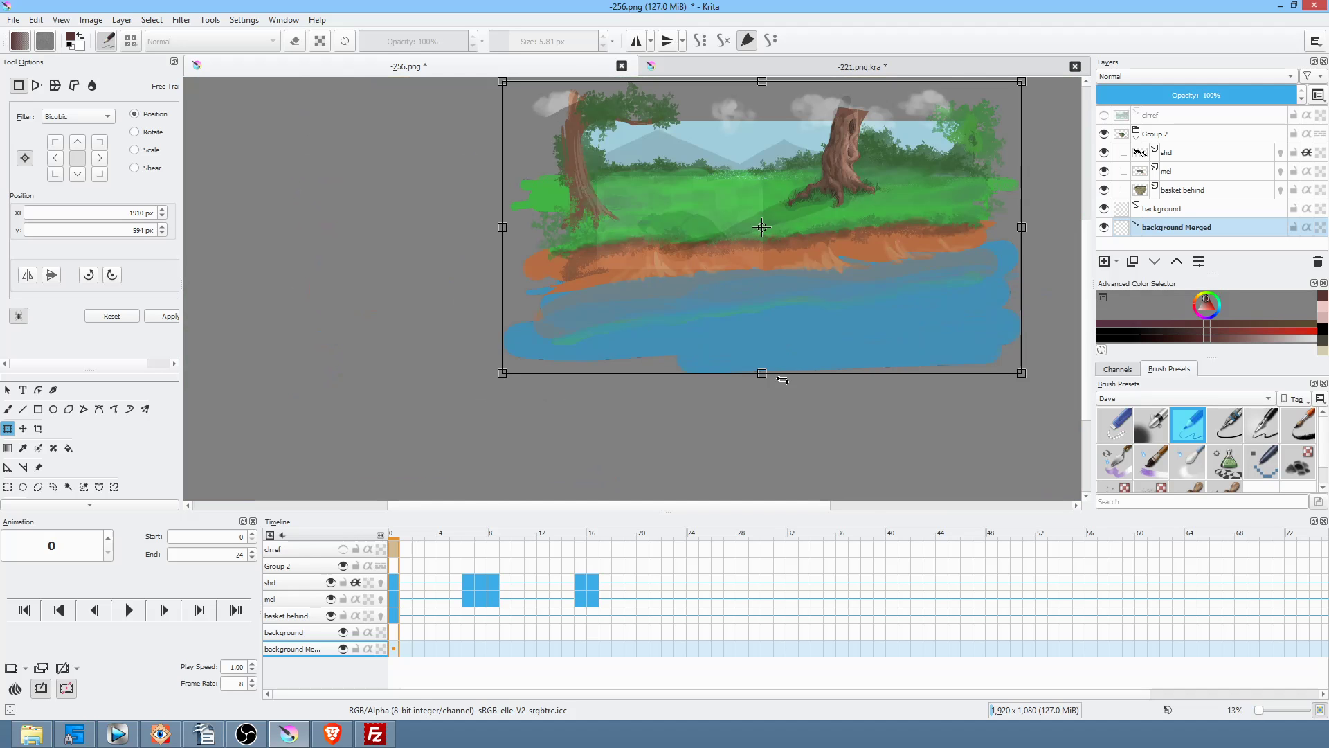
left_click_drag(761, 375, 794, 436)
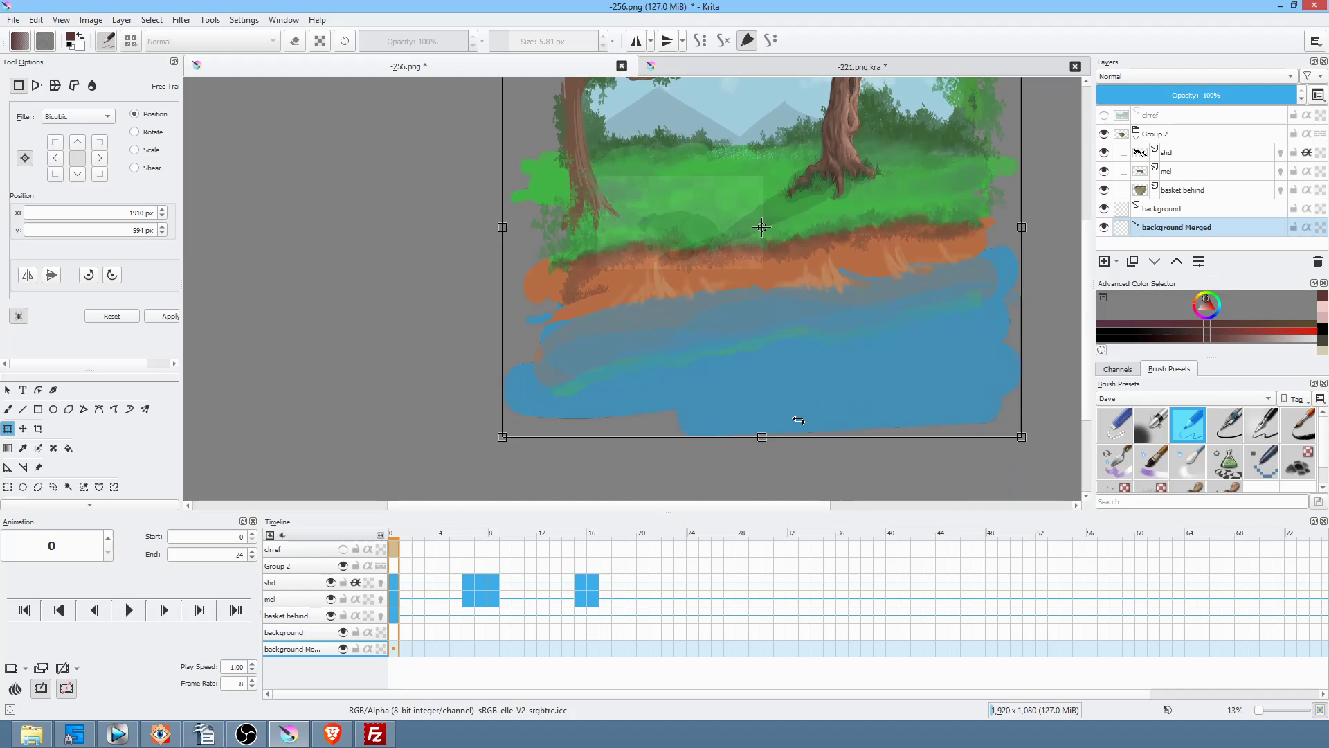
left_click_drag(807, 318, 801, 338)
key("Return")
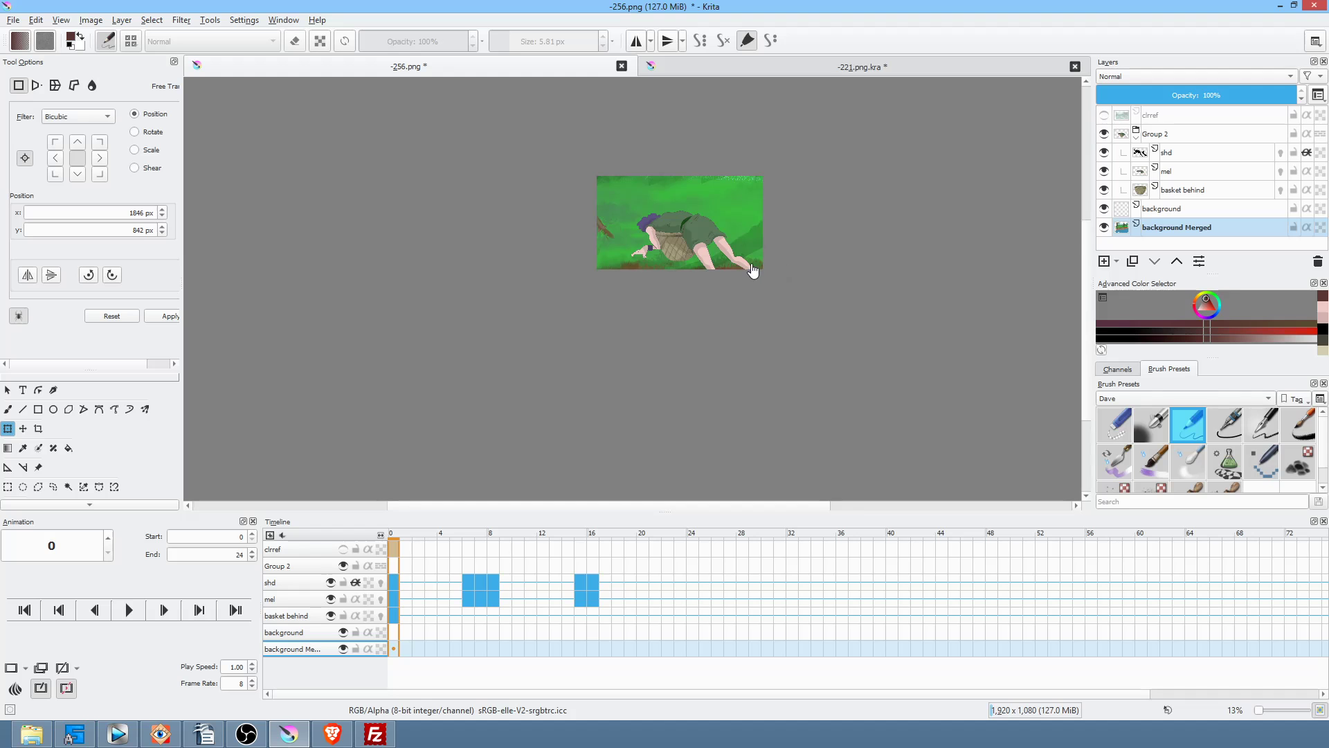
Step: Transform the background again, moving it down so grass fills the frame
scroll(754, 274, "up", 3)
left_click_drag(797, 312, 859, 388)
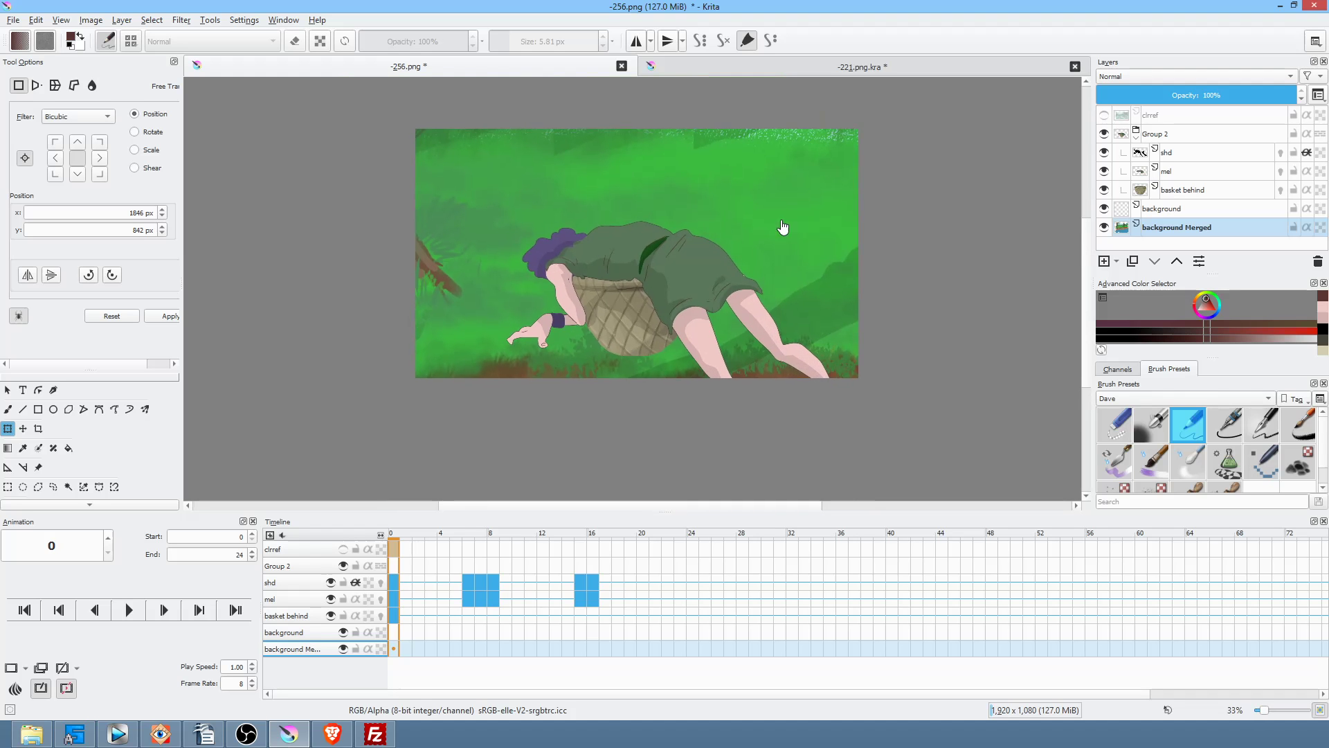
left_click(772, 184)
left_click_drag(784, 193, 778, 251)
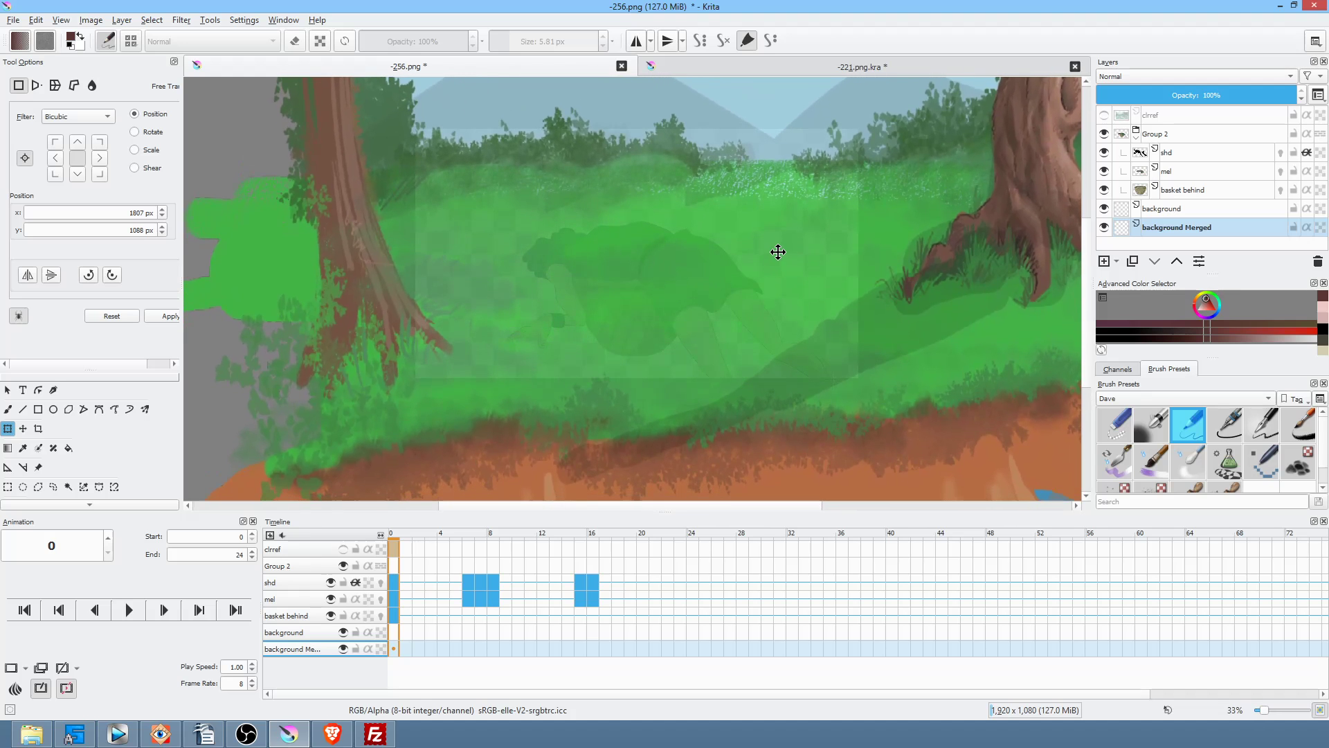
scroll(690, 264, "down", 2)
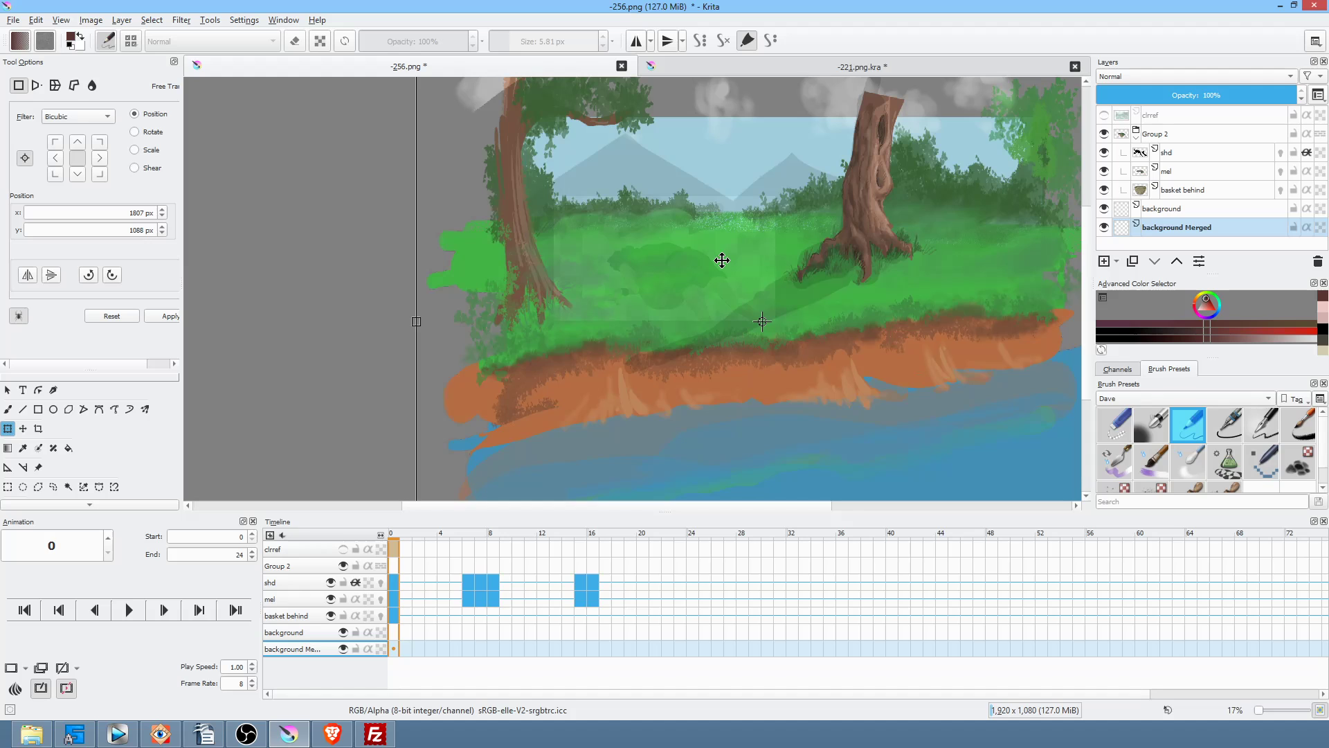
key("Return")
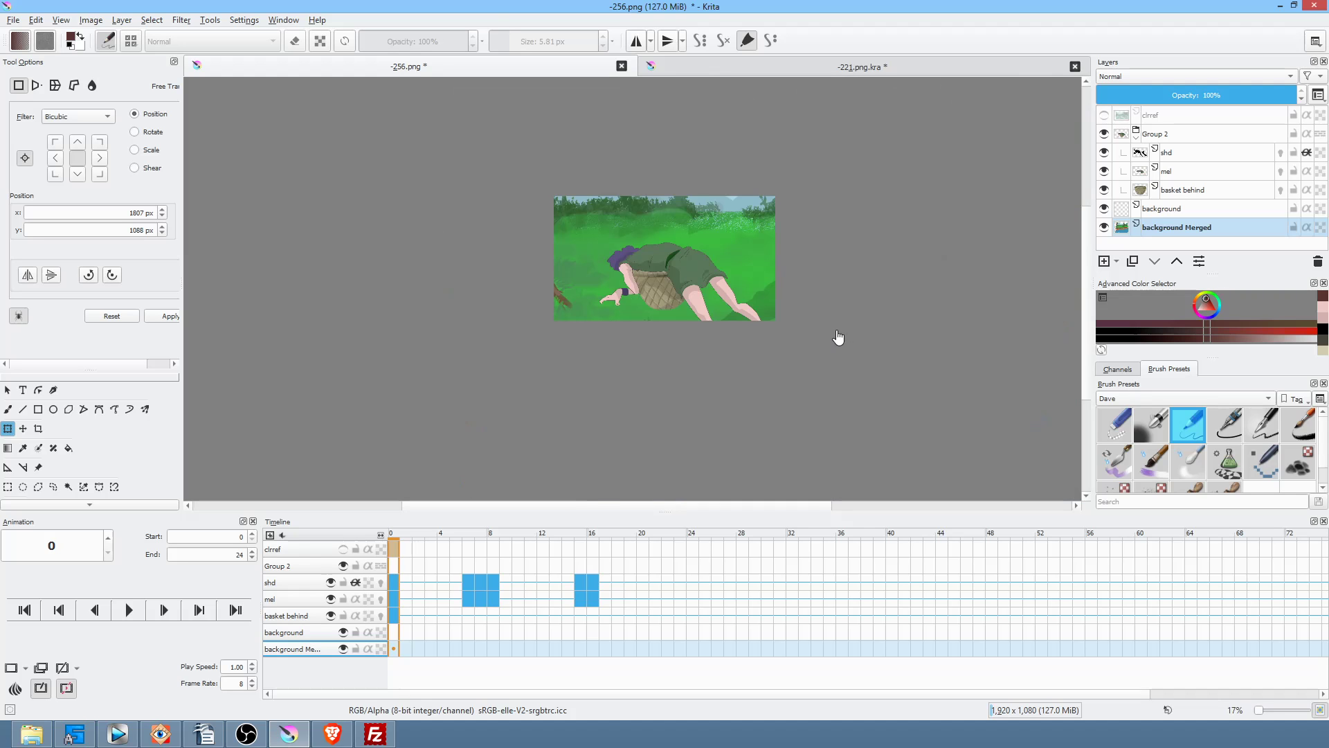
Step: Zoom to 100% and pan around to review the repositioned background
scroll(776, 296, "up", 1)
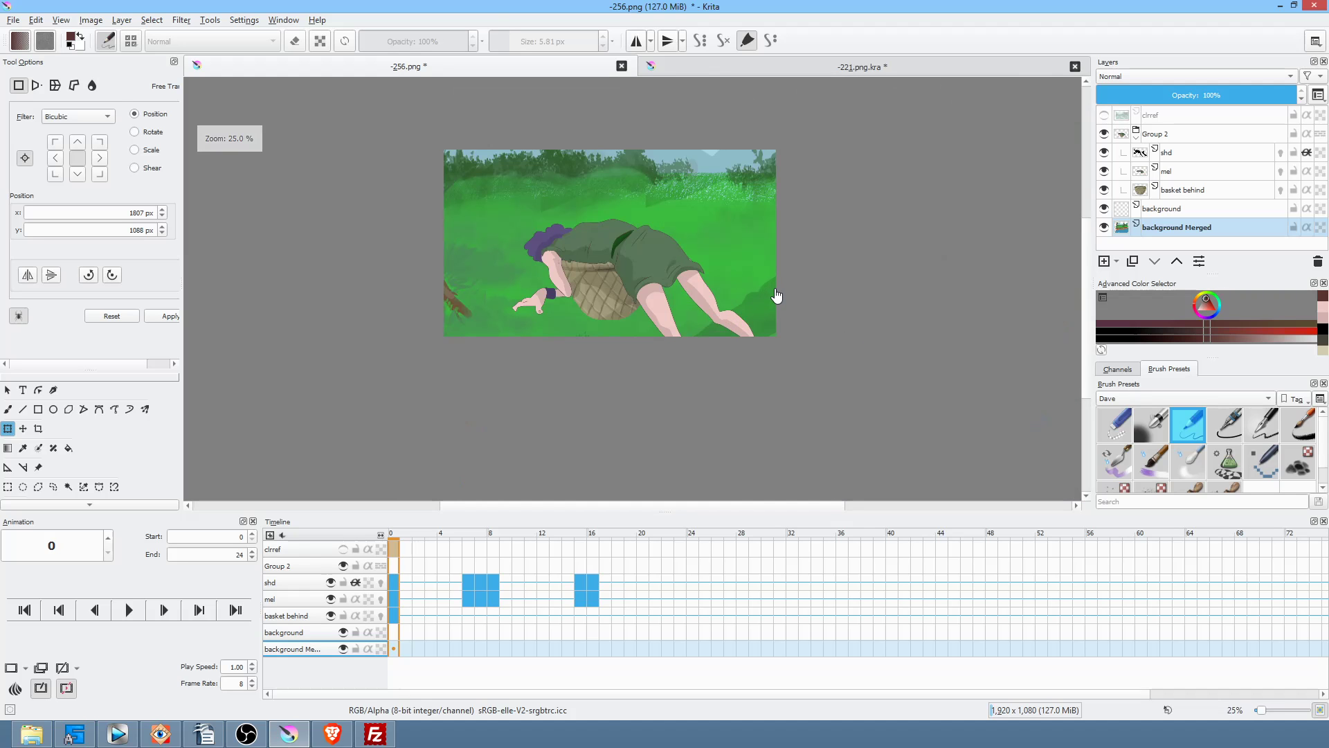
key("1")
scroll(755, 278, "down", 1)
left_click_drag(756, 280, 953, 358)
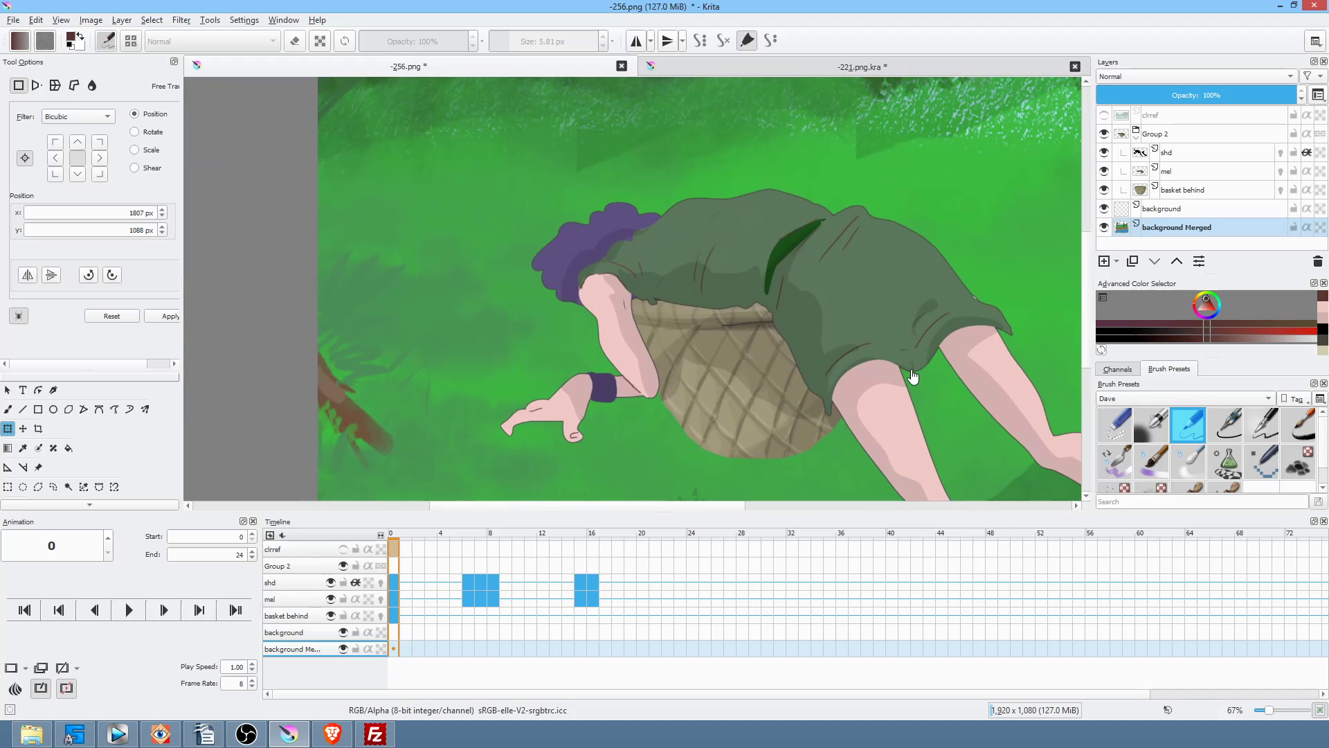
scroll(910, 374, "down", 1)
left_click_drag(910, 374, 871, 361)
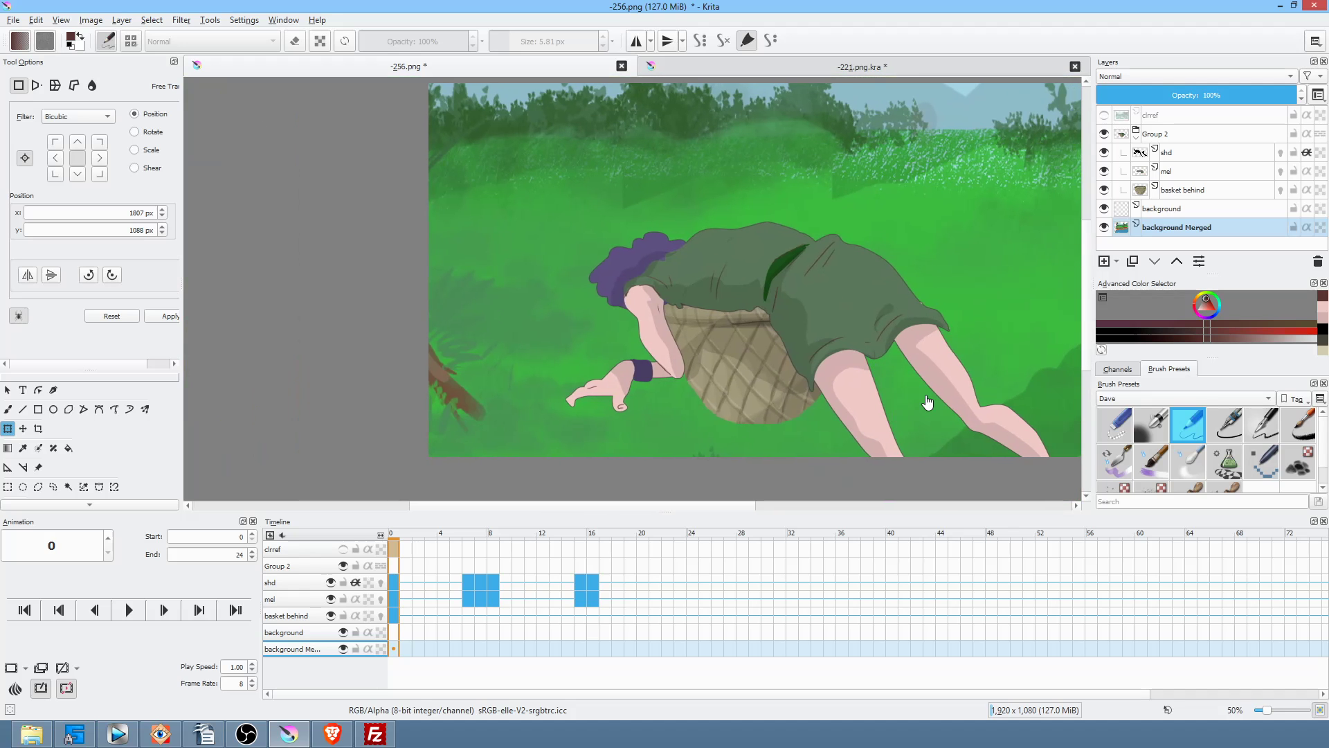
Step: Delete the old empty 'background' layer
left_click(1186, 210)
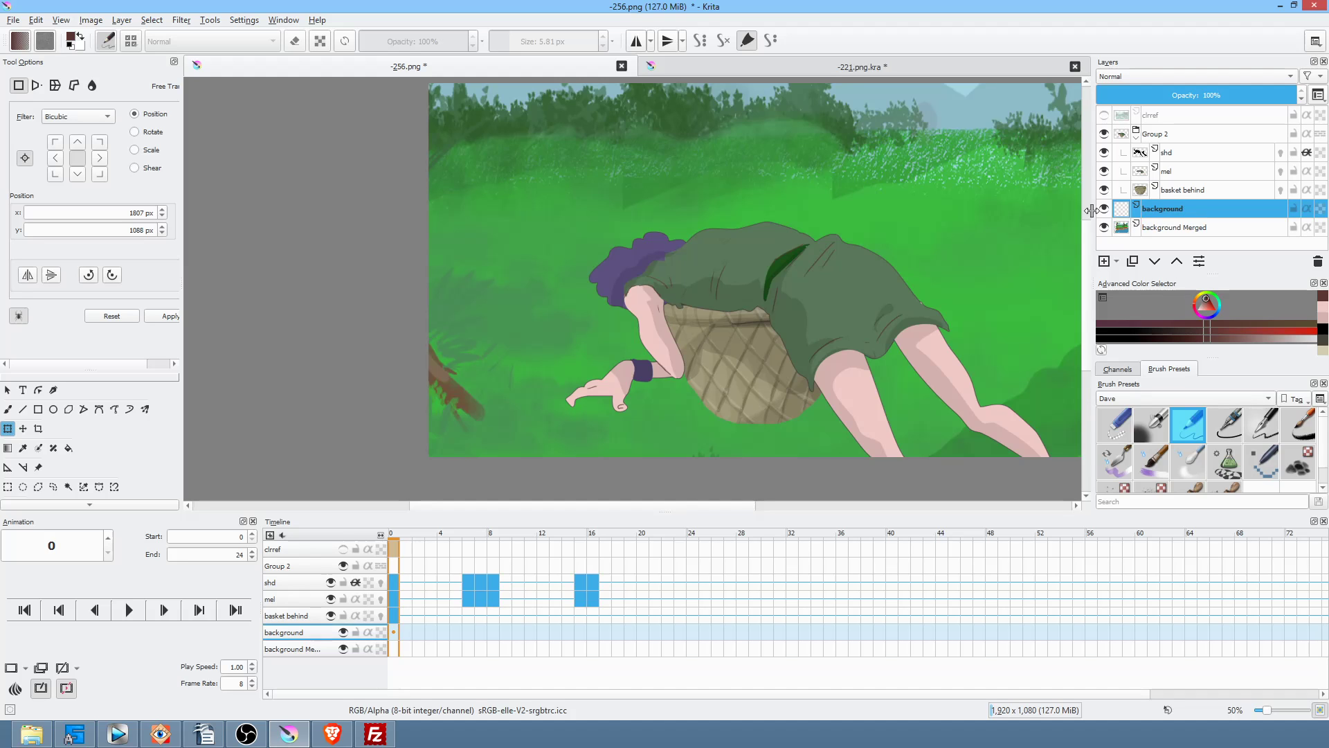
left_click(1316, 262)
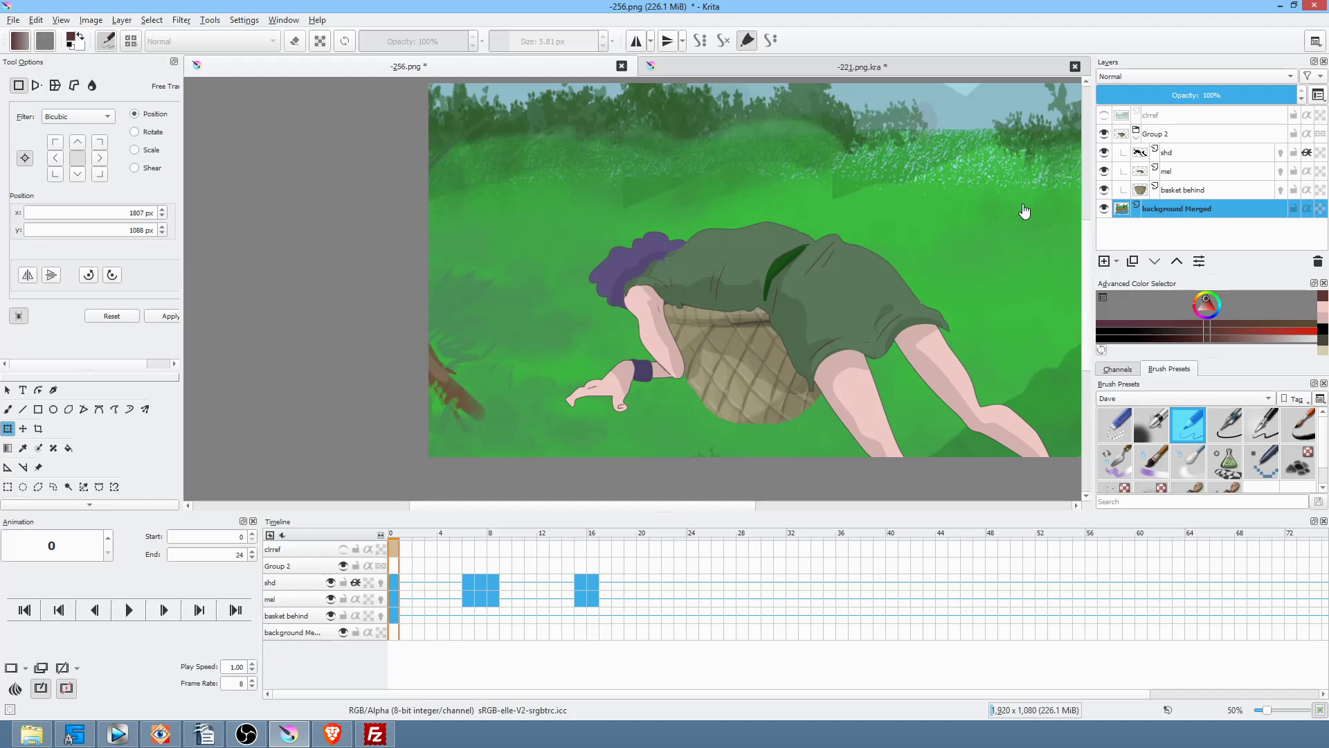
scroll(1319, 453, "down", 1)
Step: Select 'background Merged' and choose the Stamp Leaves brush preset
left_click(1231, 483)
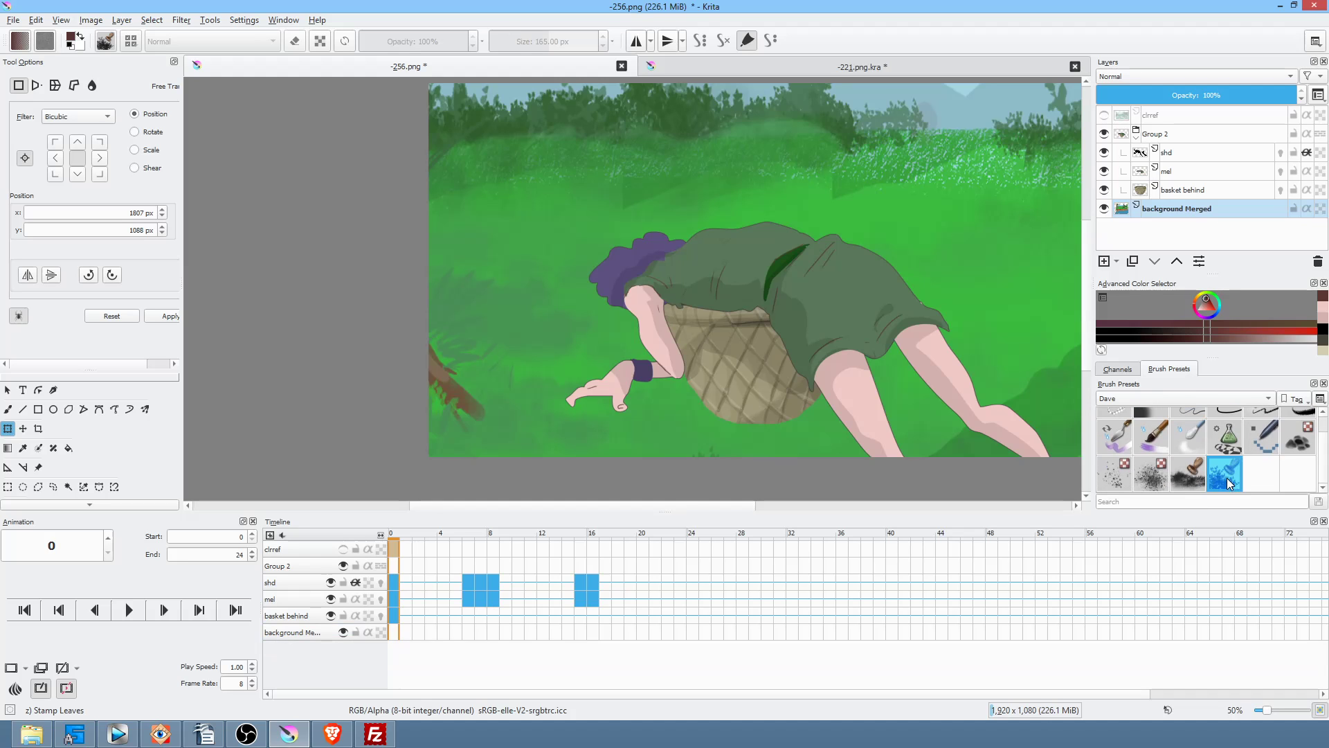
left_click(1185, 212)
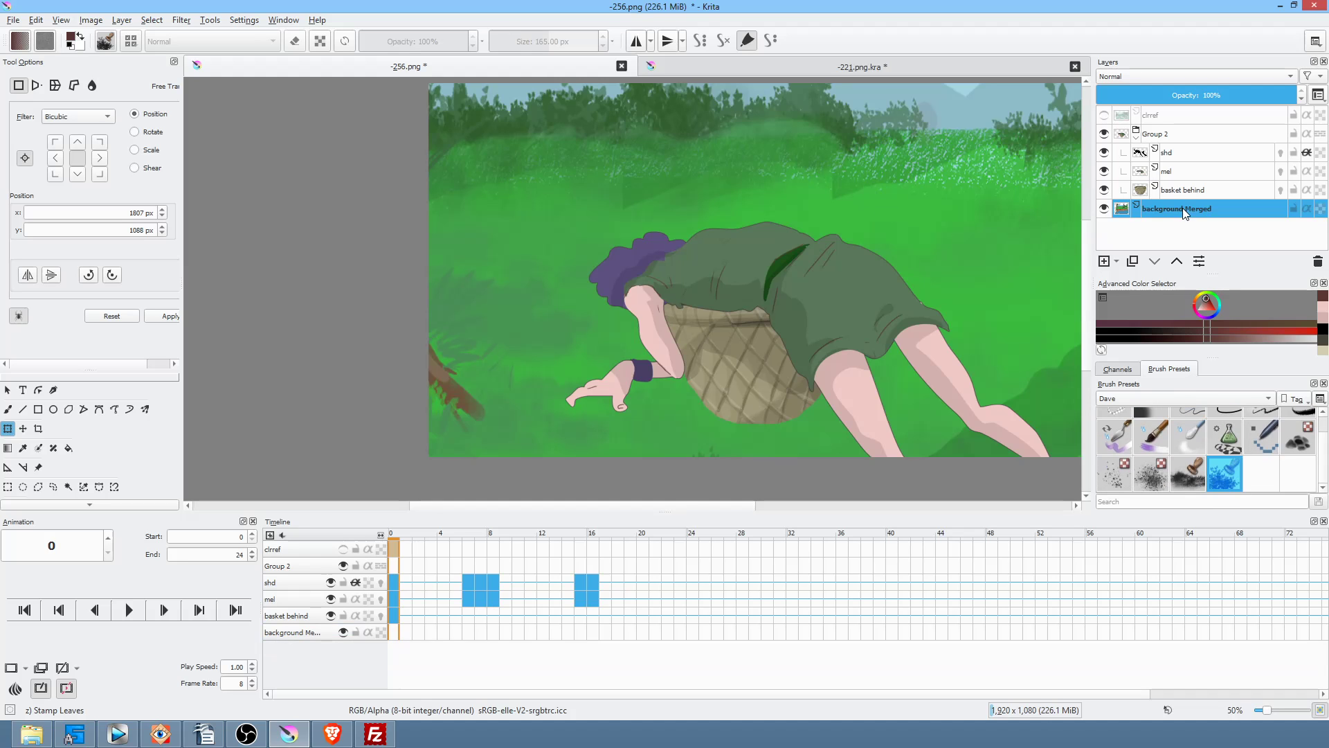
left_click(1222, 480)
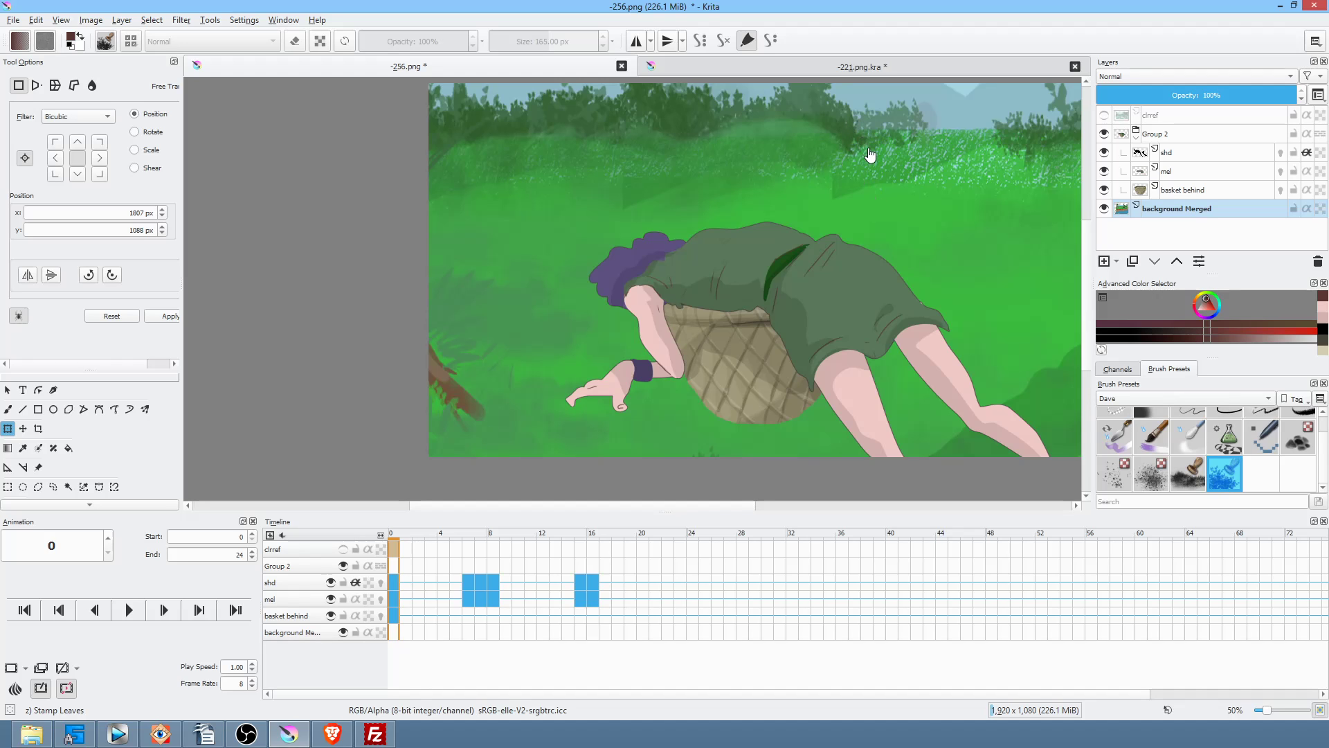
Step: Paint grass-green leaf stamps over the grass, then soften it with strokes at 48% opacity
key("b")
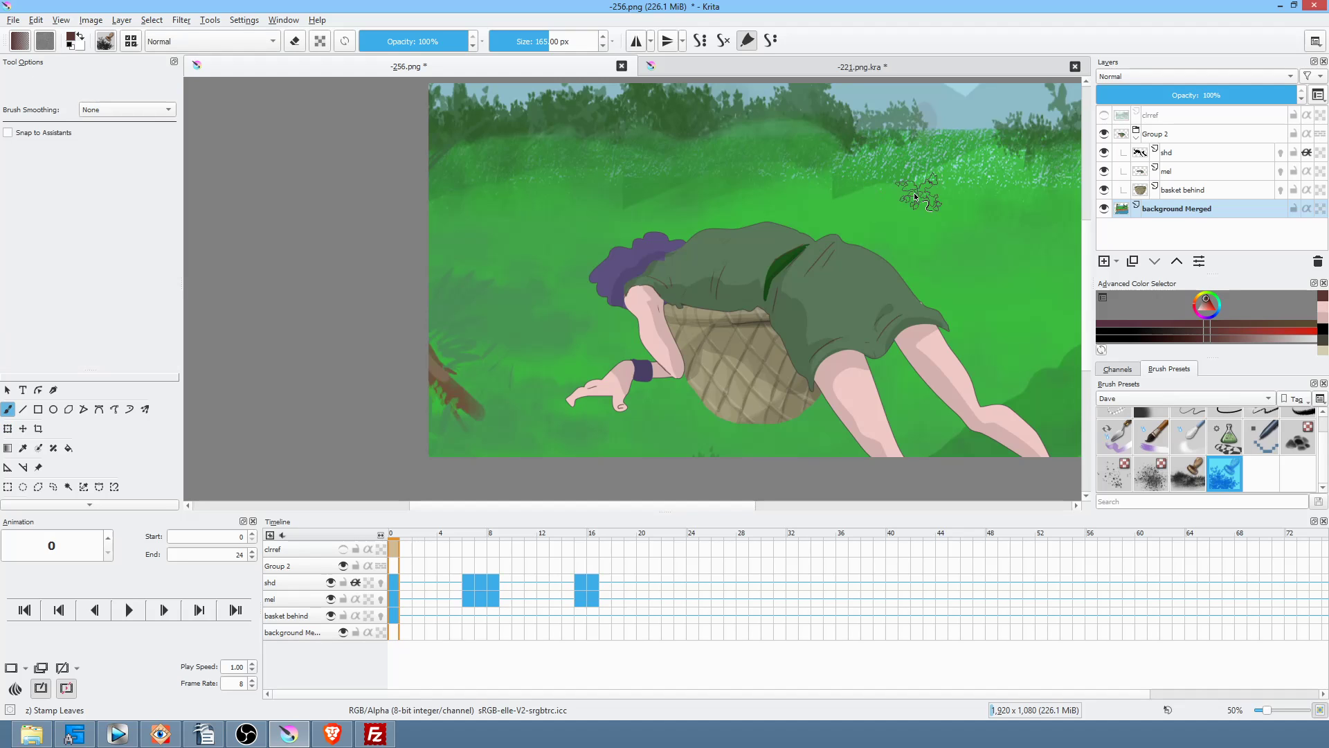
left_click(901, 194, "ctrl")
left_click_drag(900, 188, 761, 180)
mouse_move(462, 41)
left_mouse_down()
mouse_move(395, 41)
mouse_move(412, 42)
left_mouse_up()
mouse_move(710, 183)
left_mouse_down()
mouse_move(586, 201)
mouse_move(461, 192)
mouse_move(643, 196)
left_mouse_up()
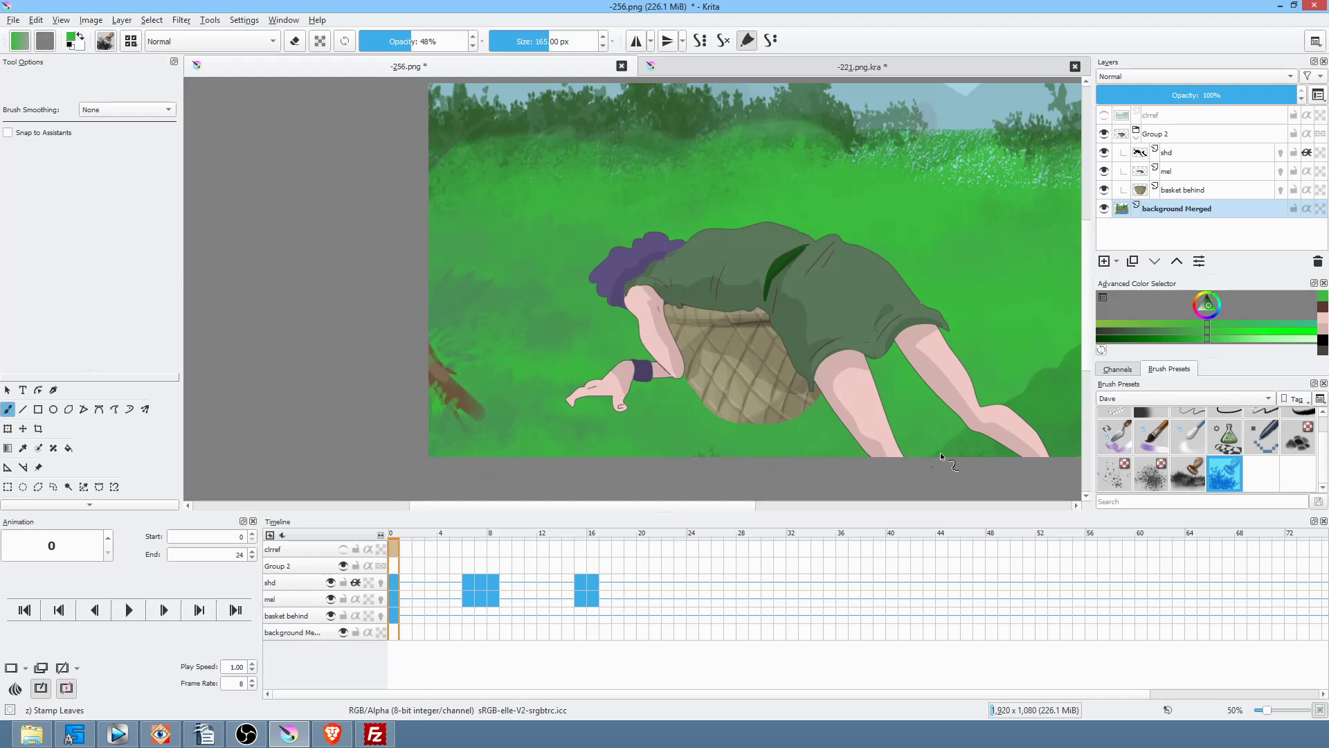
Step: Stamp darker green leaves along the hill and near the grass's right edge
left_click(1044, 417, "ctrl")
mouse_move(1064, 385)
left_mouse_down()
mouse_move(1033, 389)
mouse_move(1068, 365)
mouse_move(1038, 364)
mouse_move(1090, 335)
mouse_move(1055, 372)
left_mouse_up()
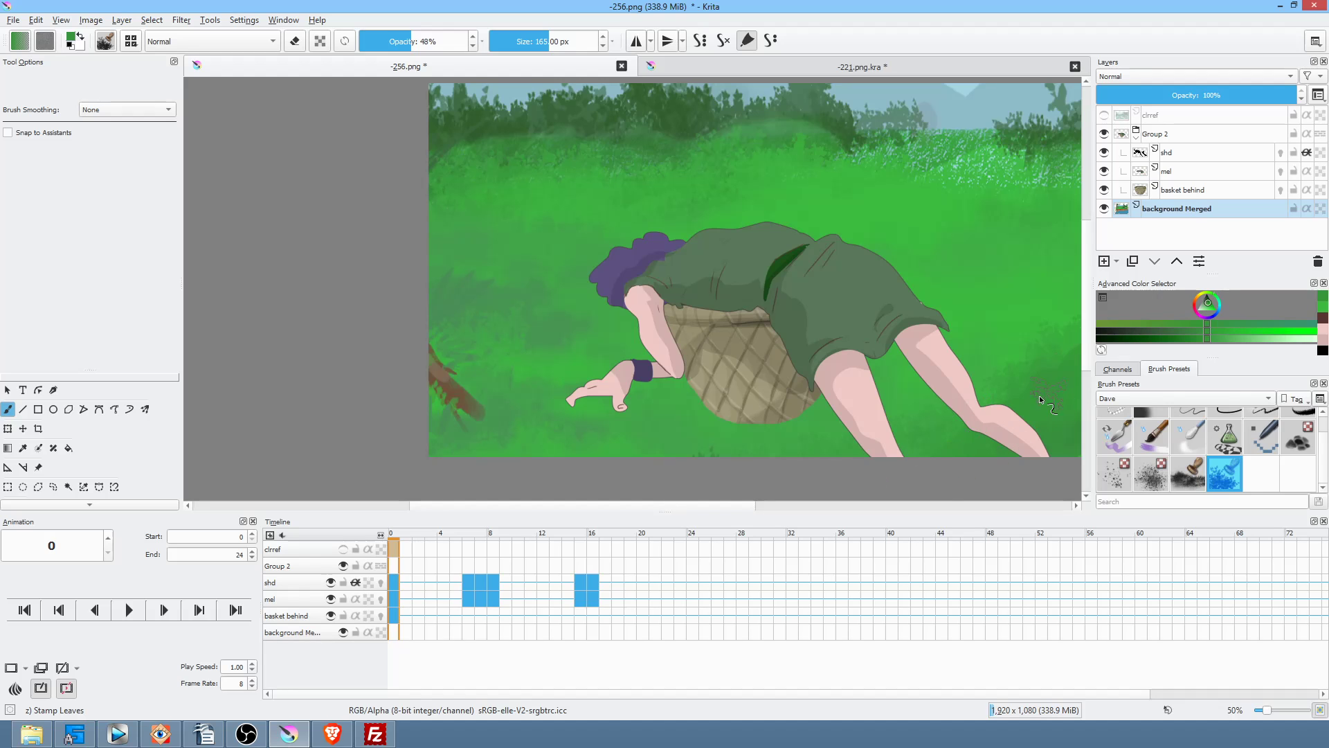
left_click_drag(1077, 348, 1078, 267)
left_click_drag(988, 320, 887, 453)
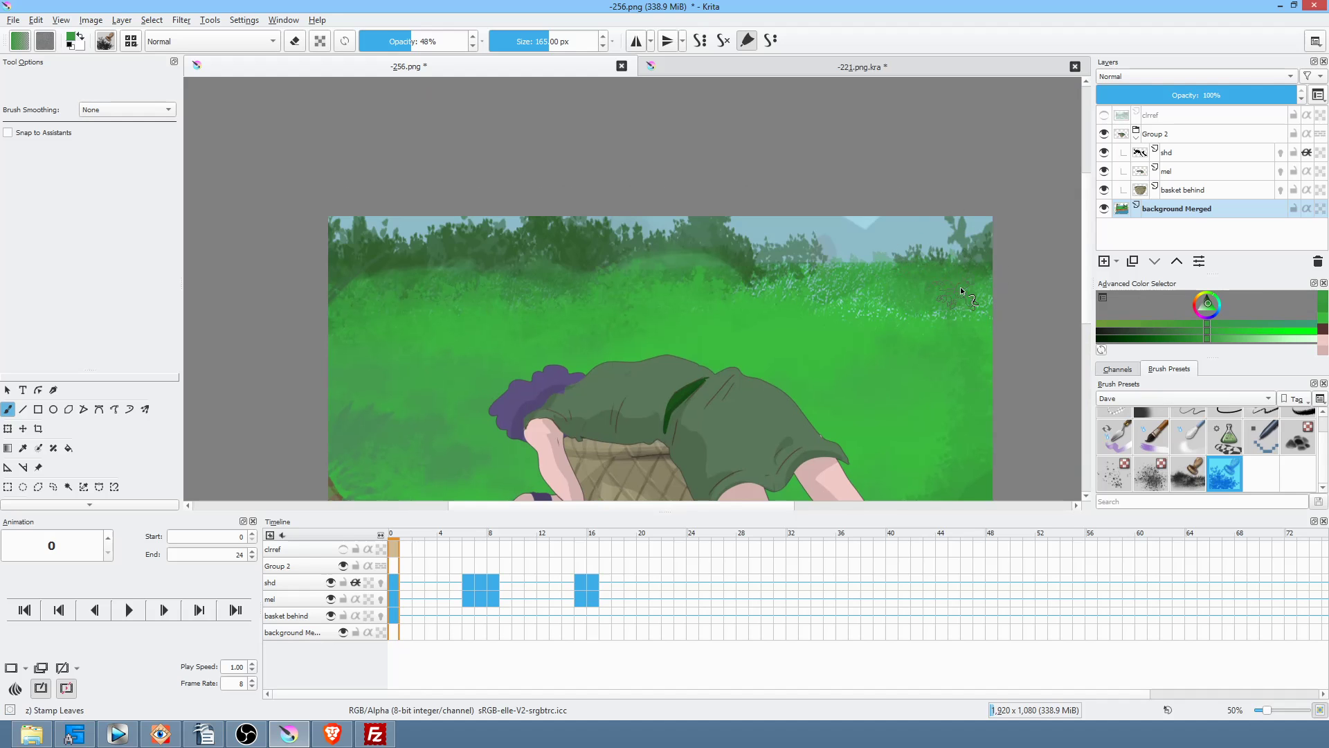
Step: Sample more grass greens and a darker shade, then open the Color Adjustment curves with Ctrl+M
left_click(962, 285, "ctrl")
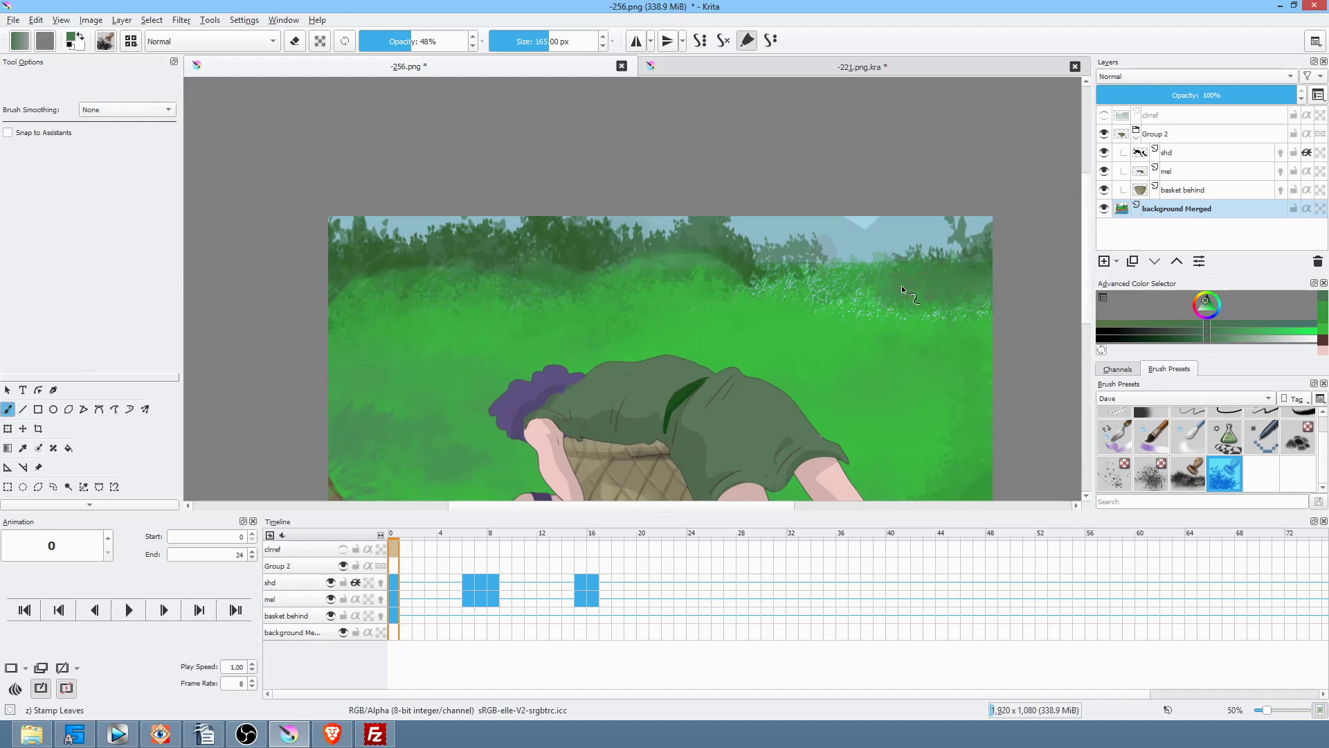
left_click_drag(935, 304, 1073, 310)
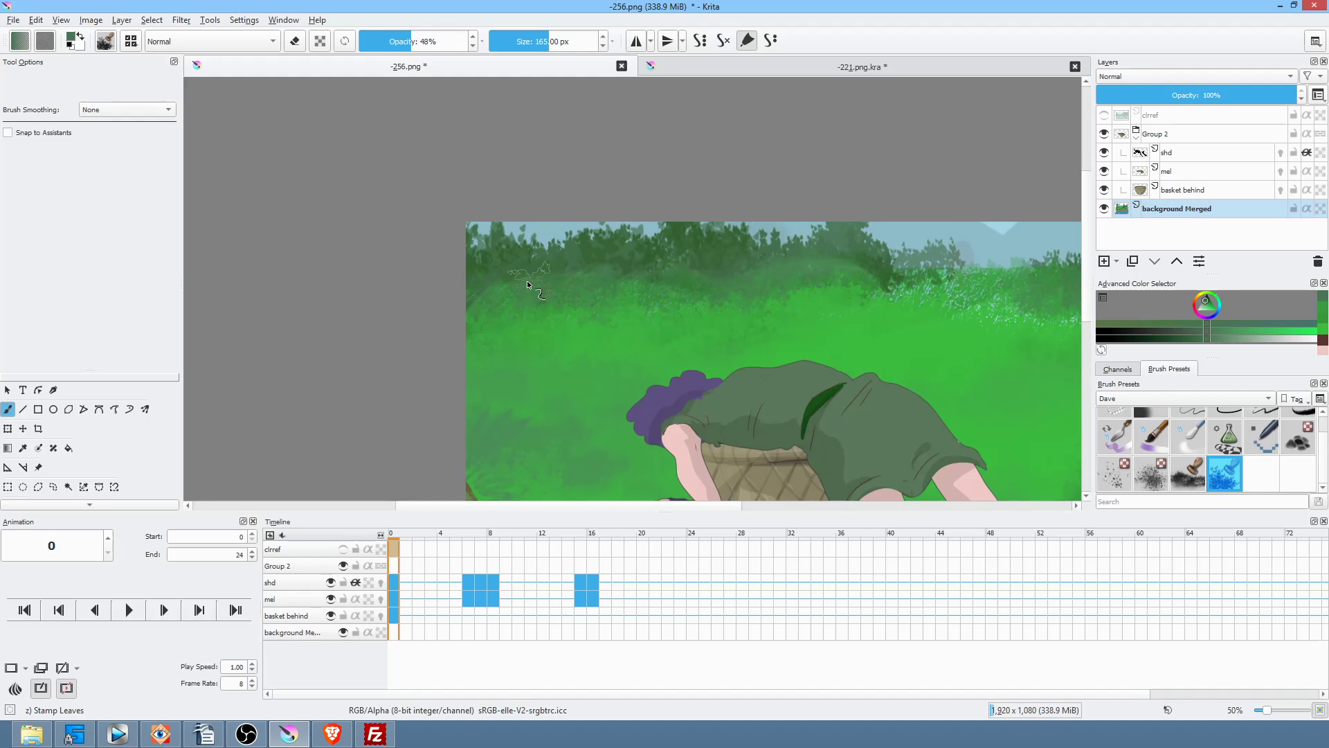
left_click(584, 320, "ctrl")
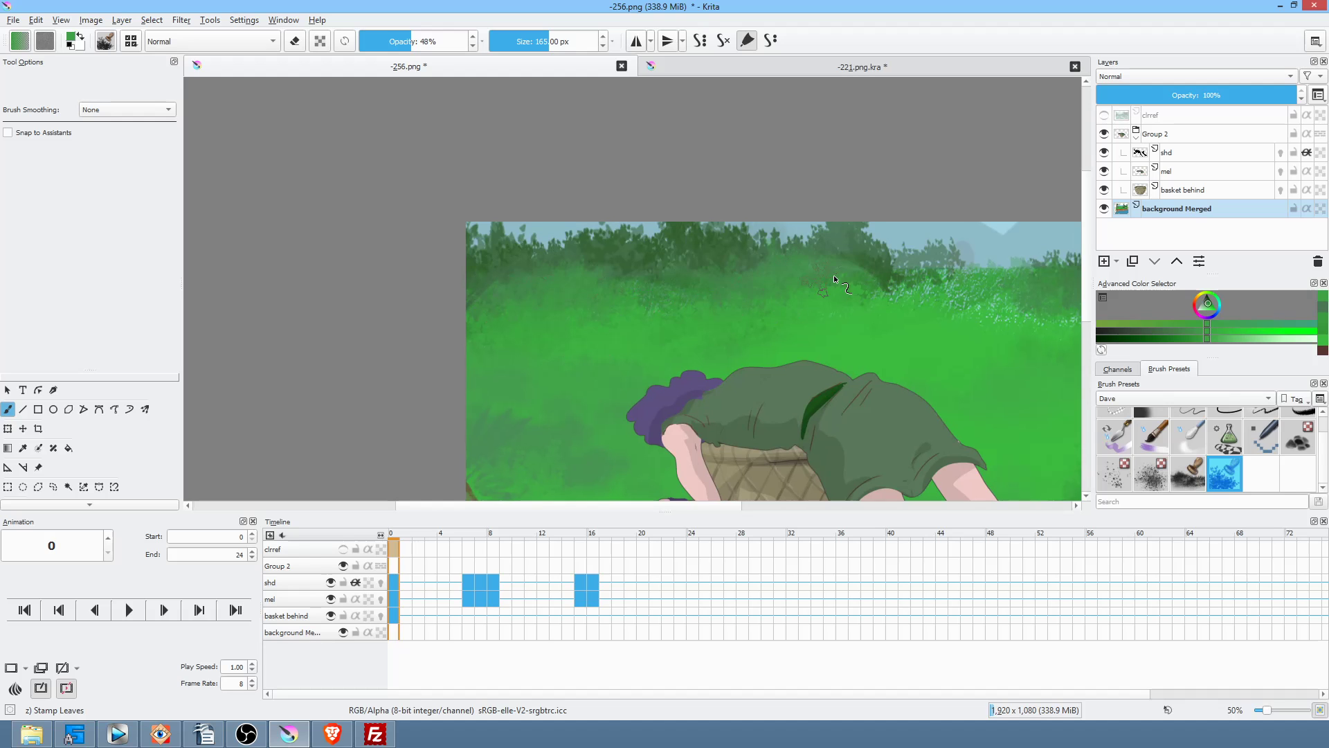
scroll(928, 349, "down", 1)
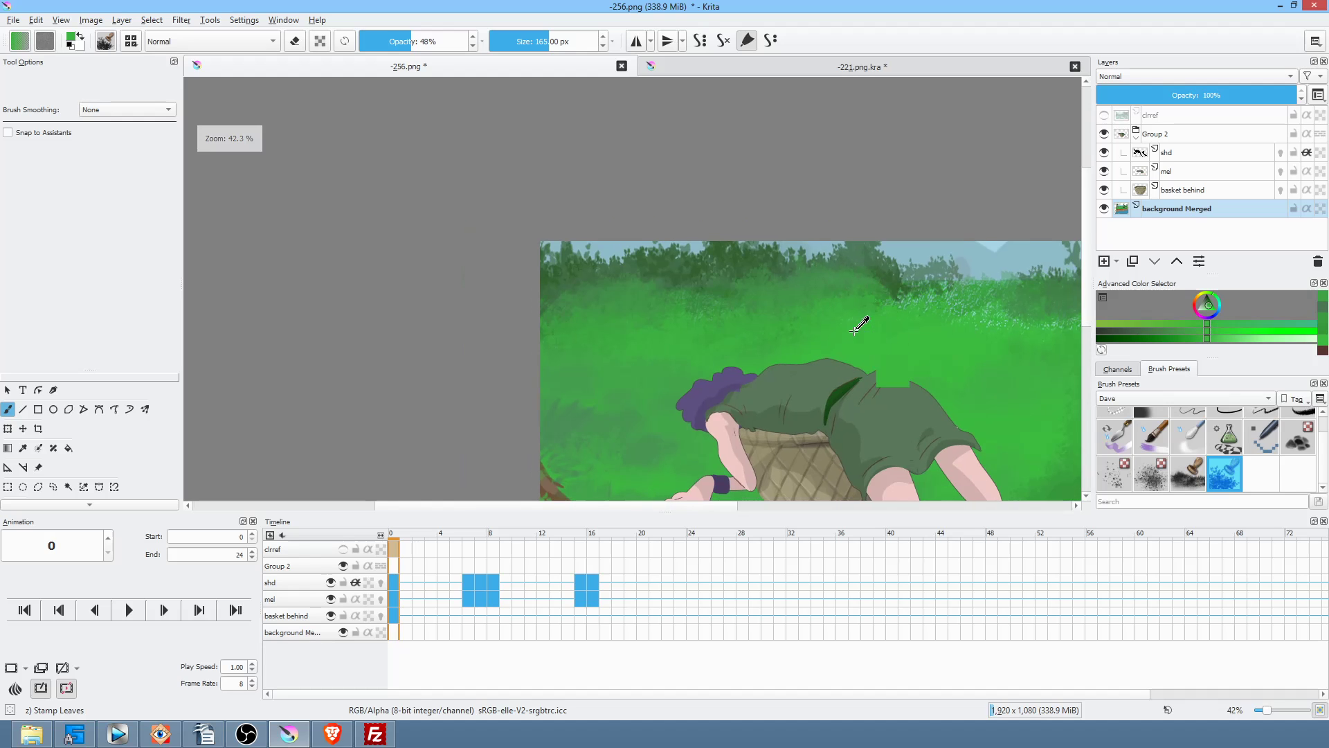
left_click_drag(994, 373, 842, 316)
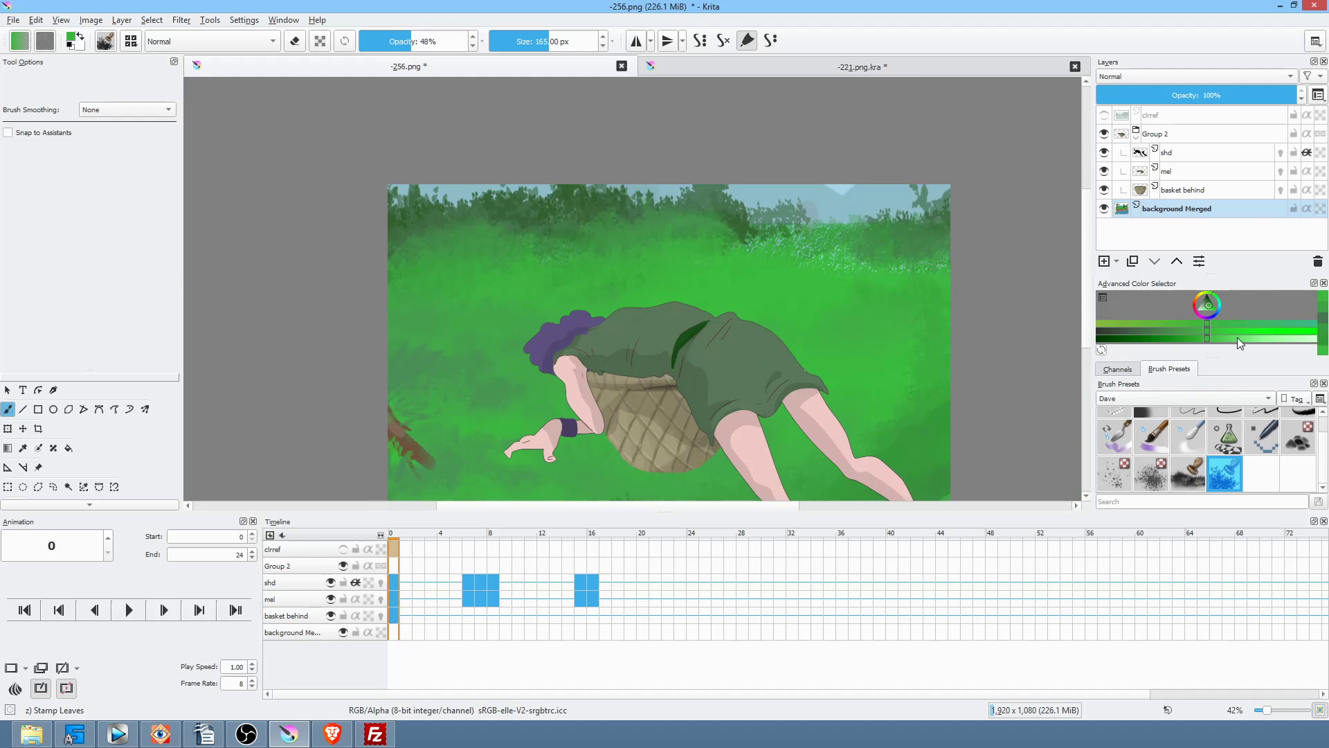
left_click(1175, 331)
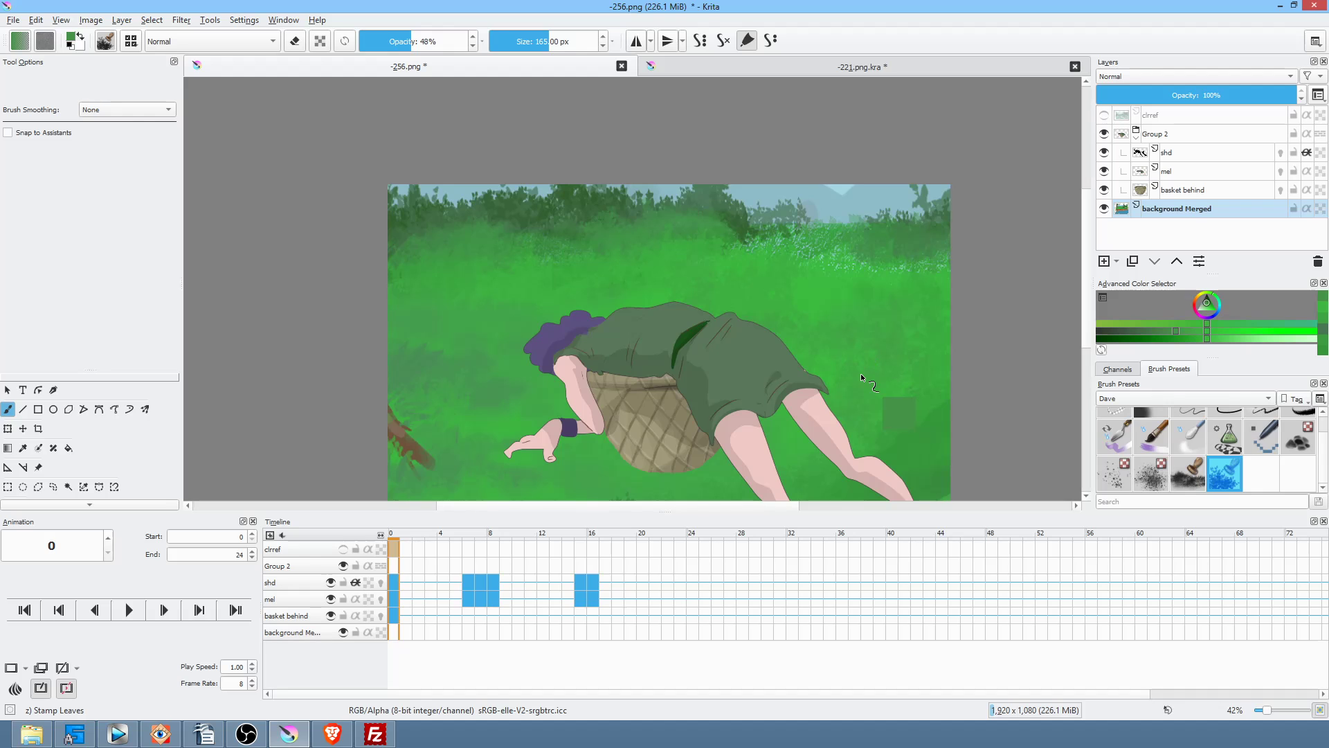
key("ctrl+m")
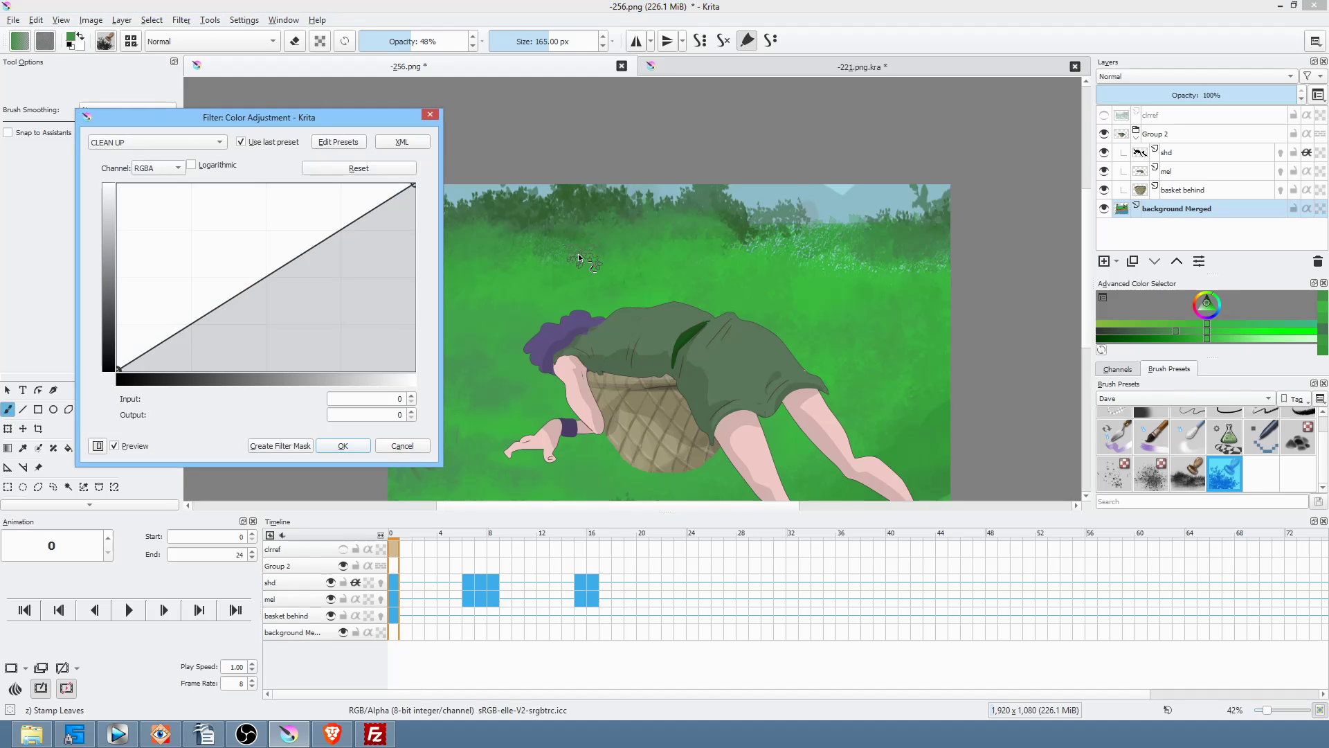
Step: Bend the Saturation curve down to mute the background colours
left_click(159, 171)
left_click(162, 260)
left_click_drag(276, 276, 259, 303)
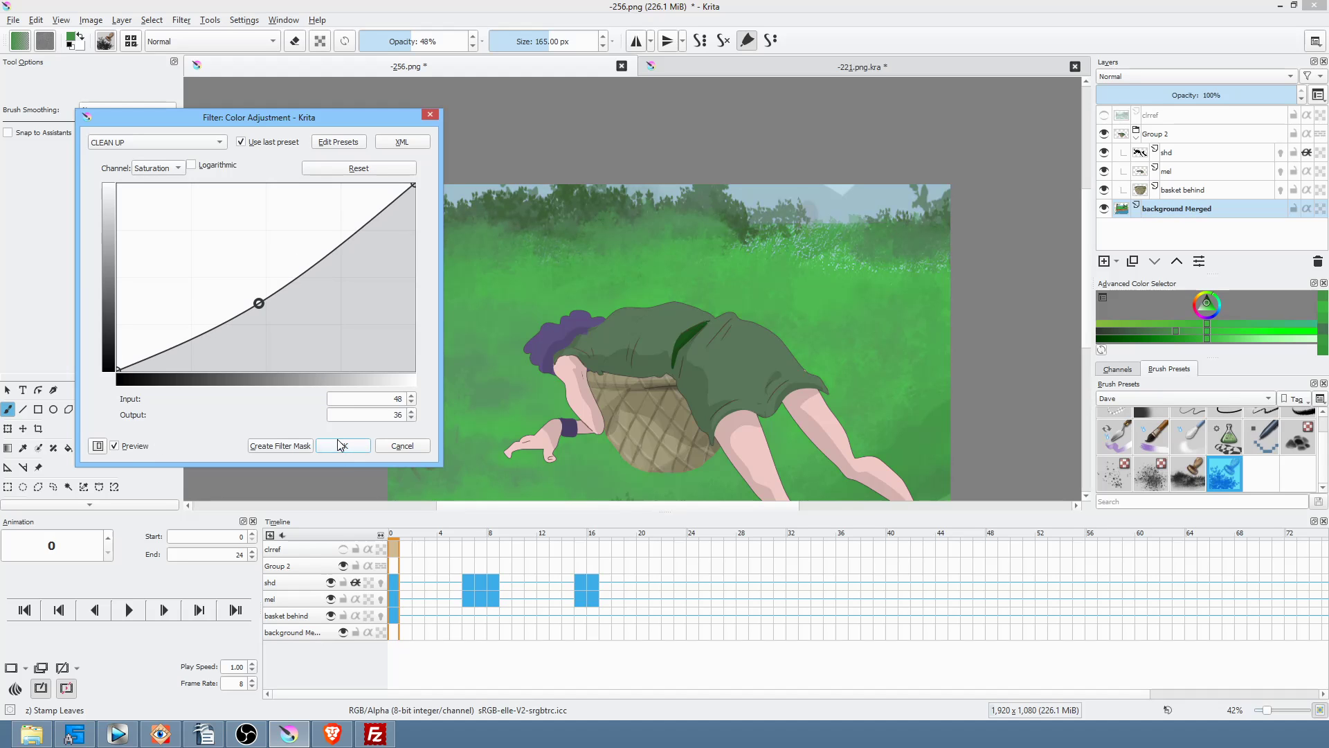
Step: Add an S-shaped curve on the RGBA channel for more contrast
left_click(176, 168)
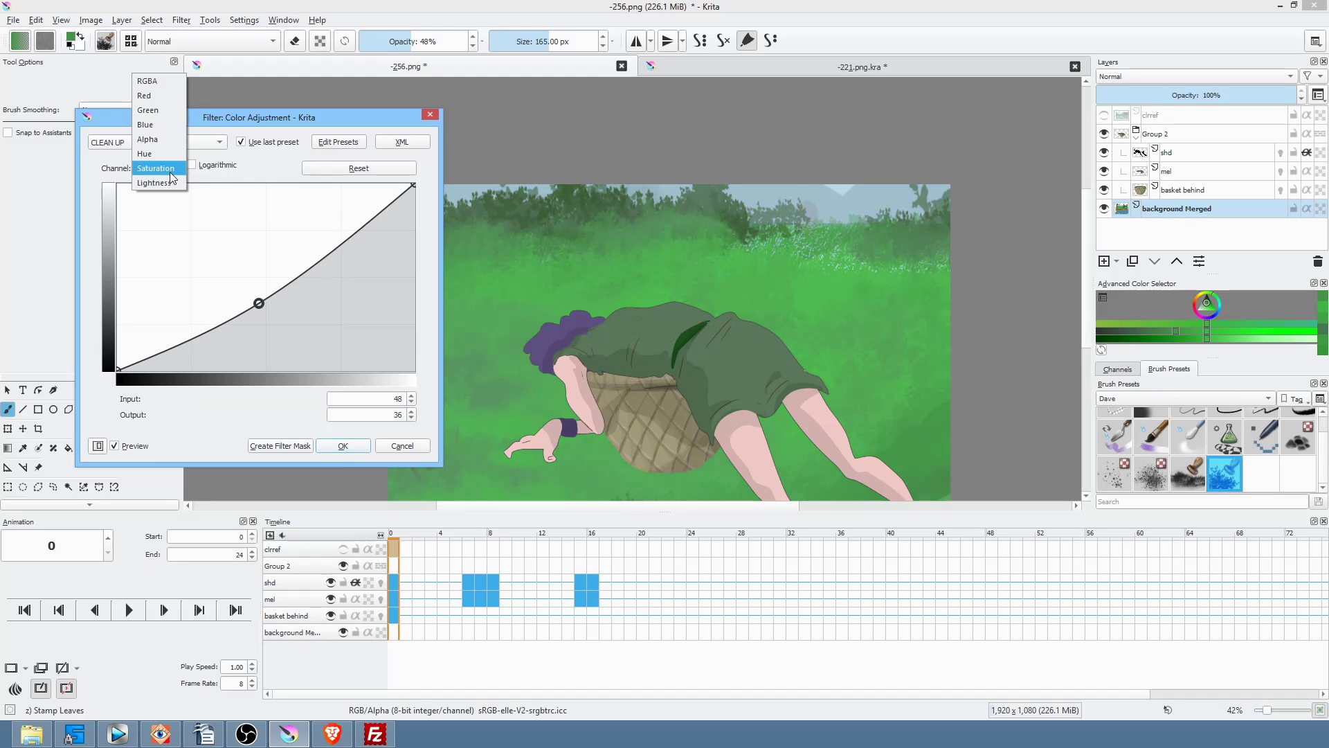
left_click(177, 81)
mouse_move(414, 184)
left_mouse_down()
mouse_move(415, 226)
mouse_move(426, 165)
mouse_move(430, 201)
left_mouse_up()
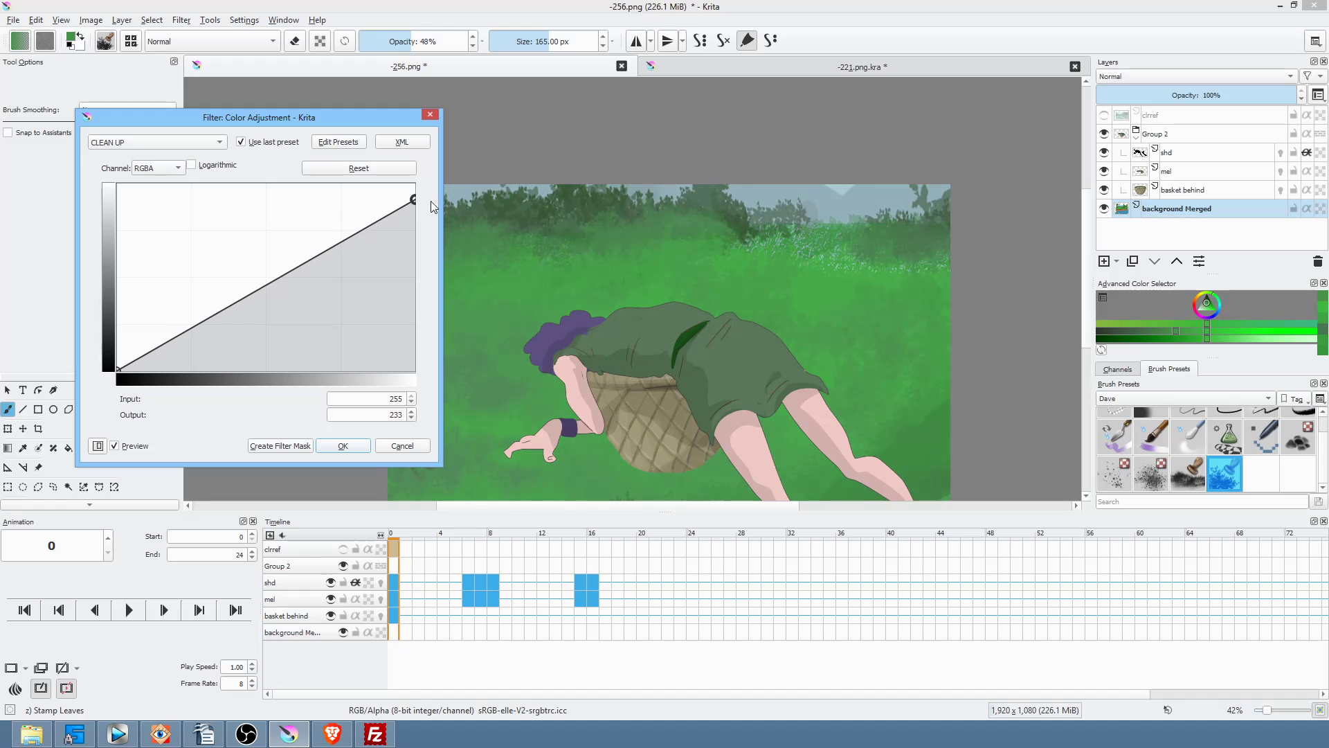
left_click_drag(344, 243, 346, 233)
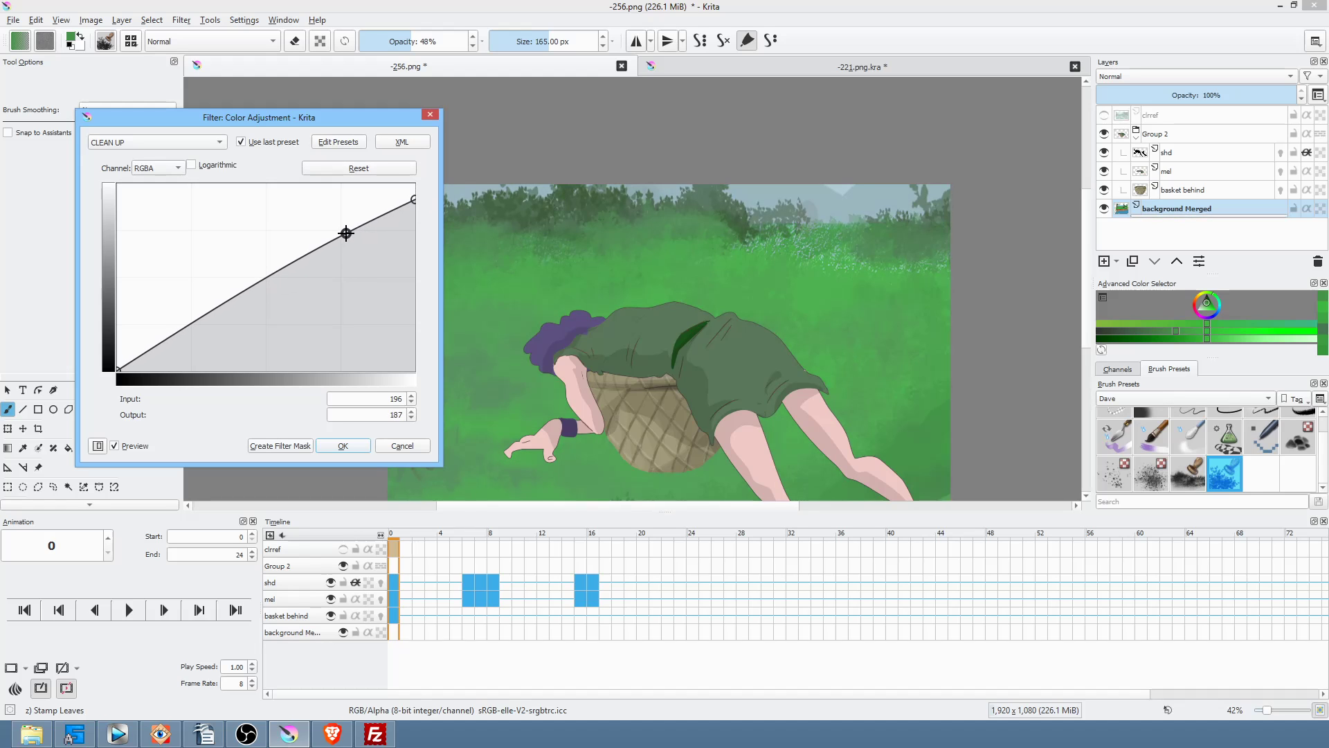
left_click_drag(227, 315, 222, 322)
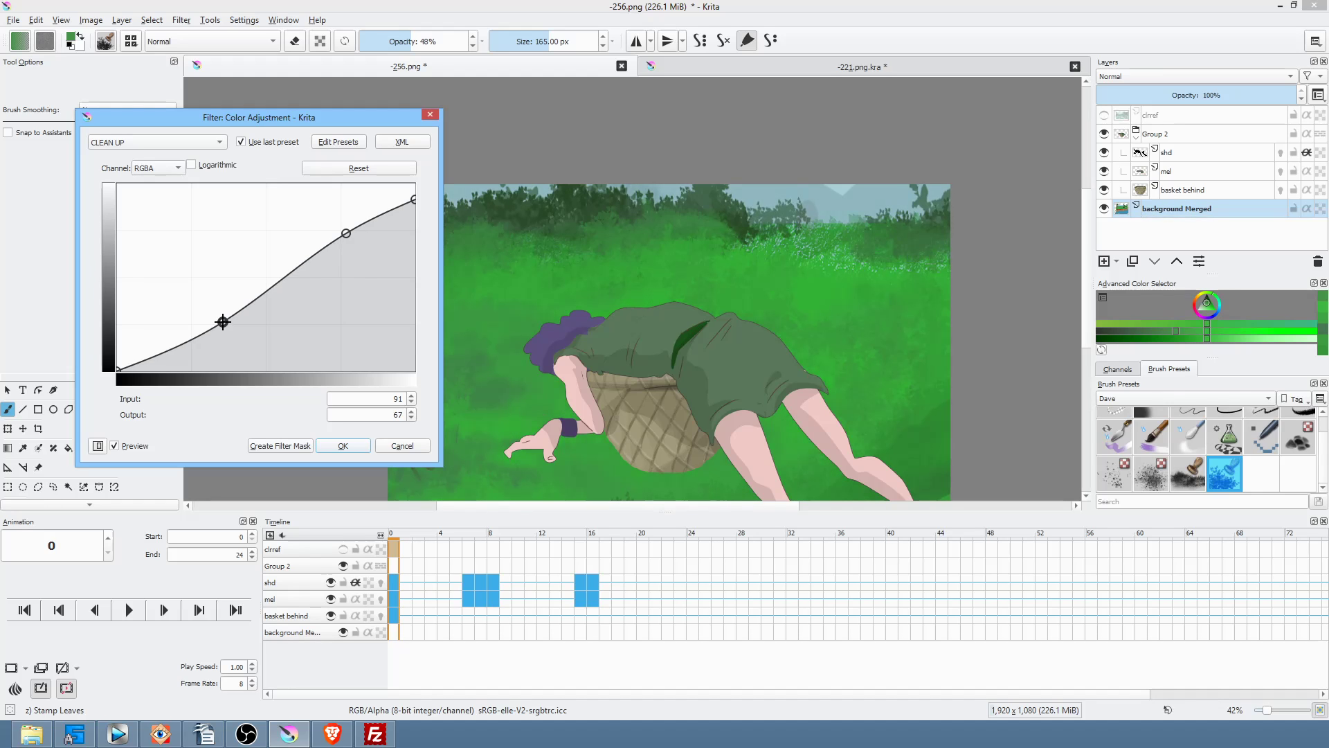
Step: Lower saturation a bit further, compare with Preview, and apply the adjustment
left_click(170, 169)
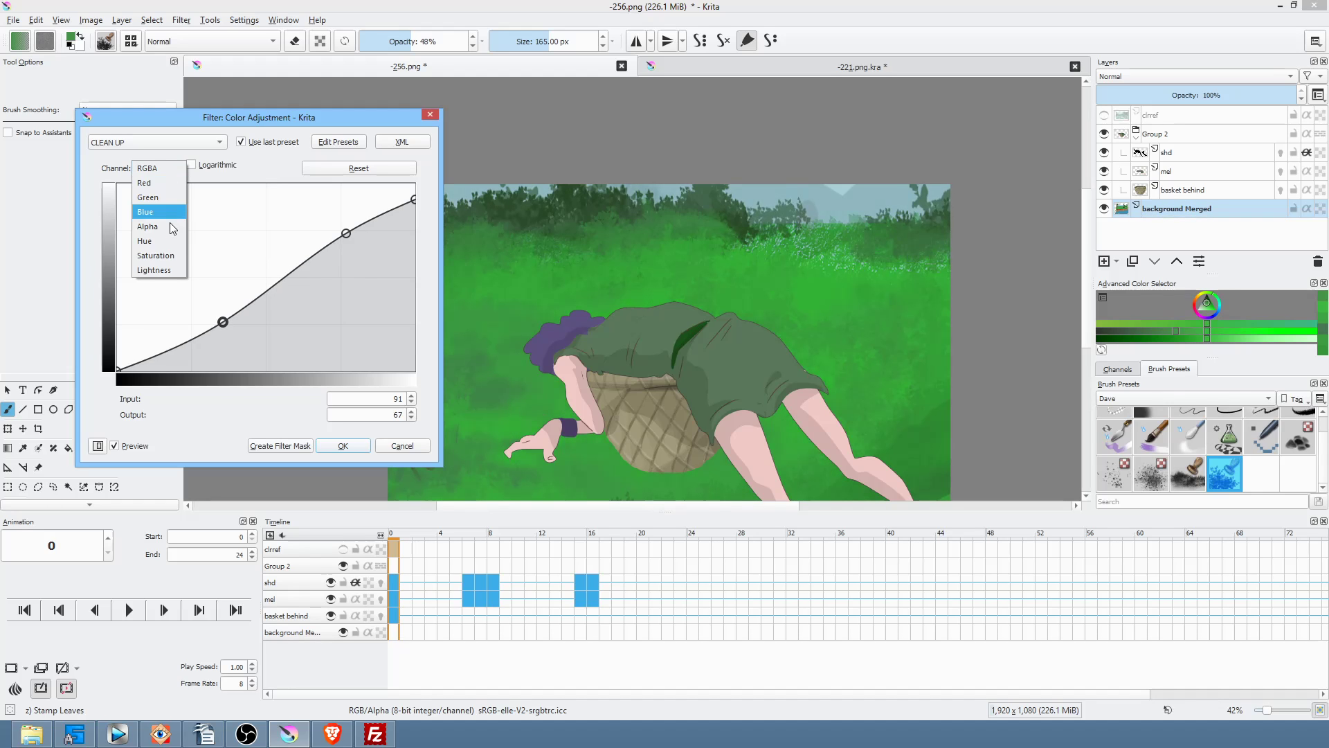
left_click(154, 256)
left_click_drag(260, 303, 254, 332)
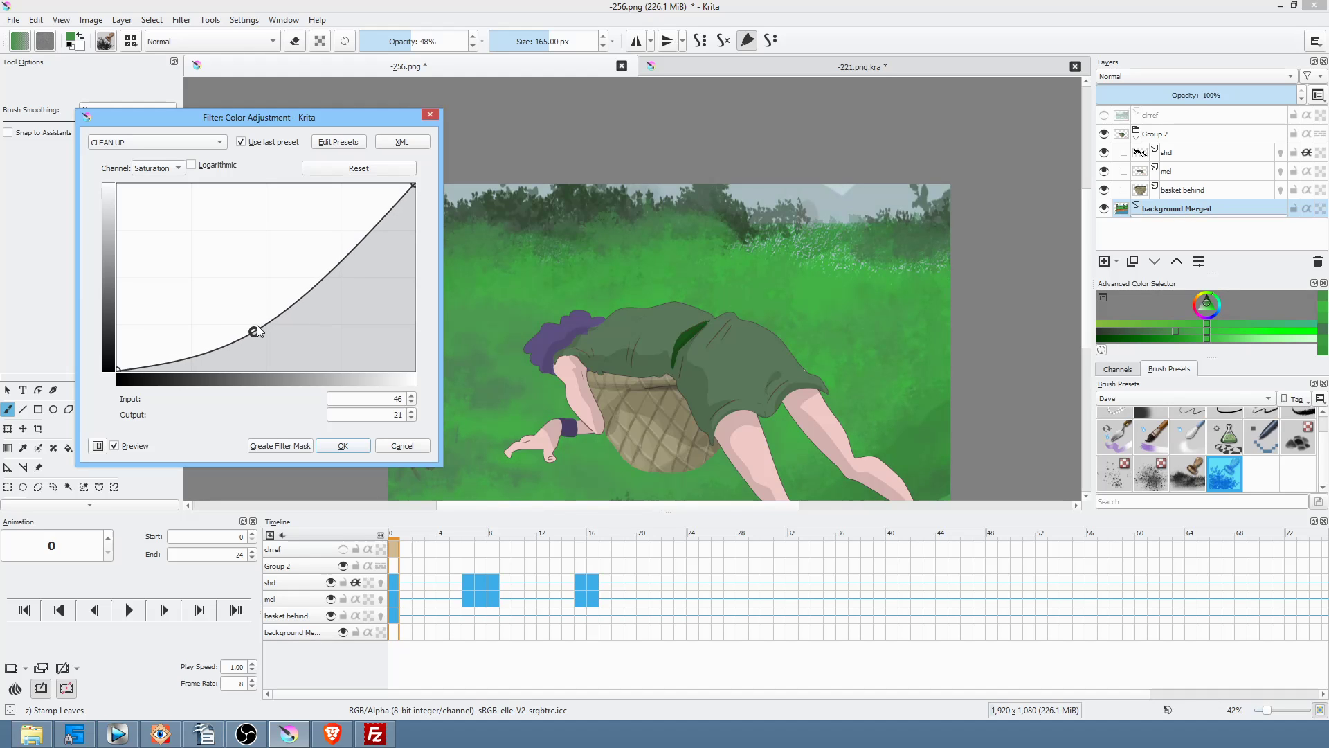
left_click(118, 447)
left_click(118, 447)
left_click(343, 445)
mouse_move(764, 301)
left_mouse_down()
mouse_move(730, 178)
mouse_move(733, 219)
left_mouse_up()
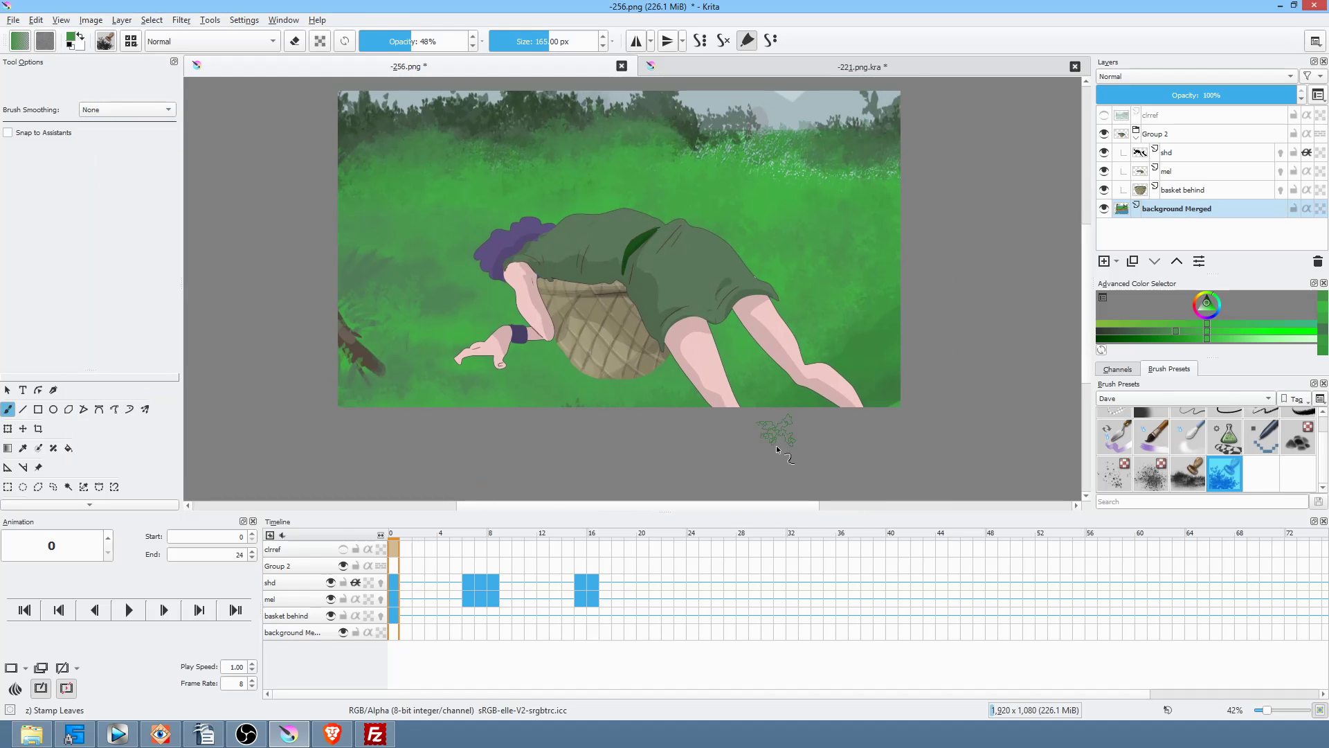
Step: At frame 15, add a paint layer below 'basket behind' and name it 'cast shd'
left_click_drag(437, 531, 556, 511)
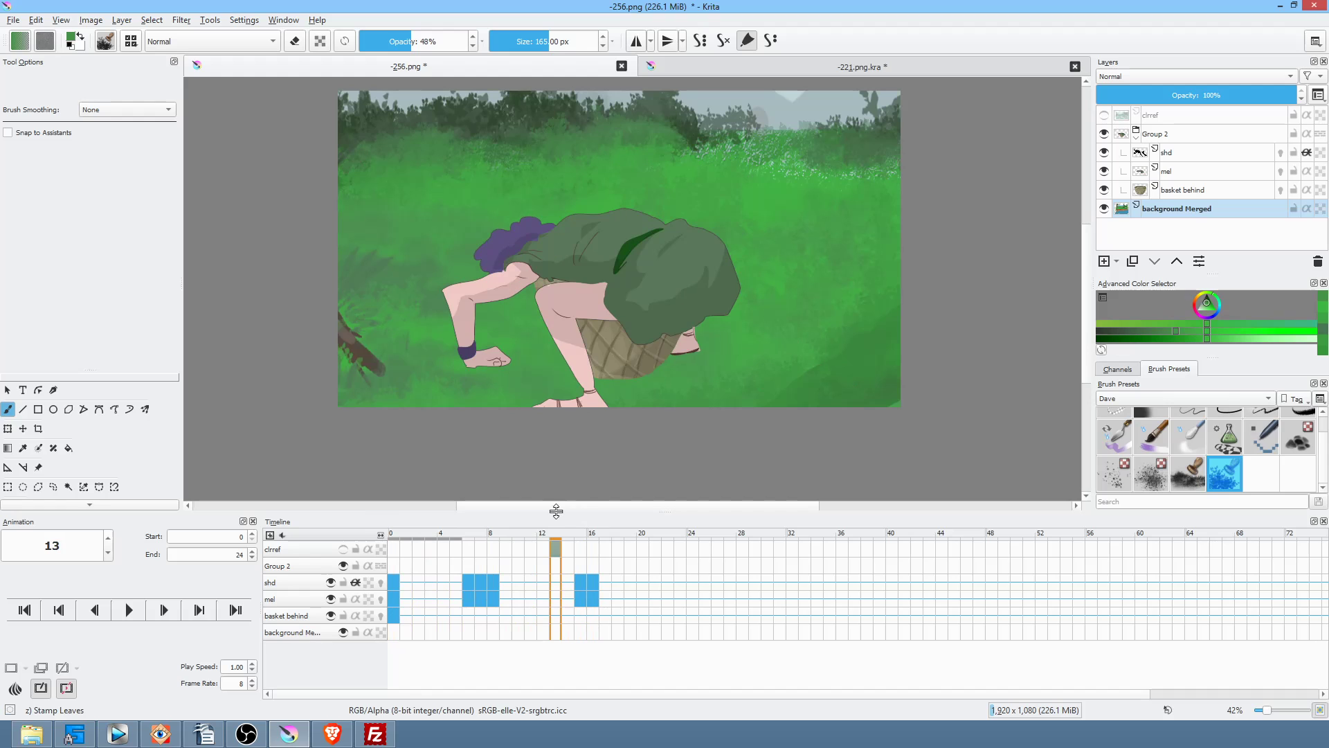
left_click(1194, 192)
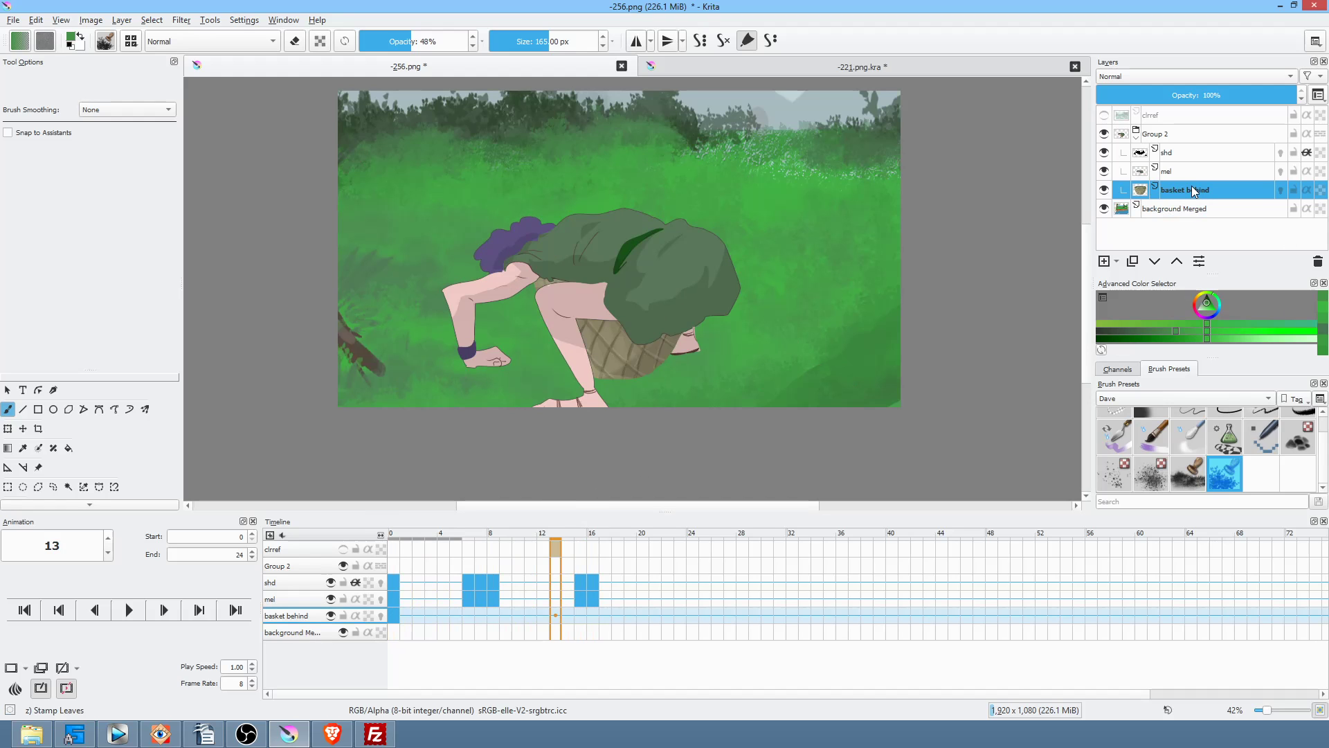
left_click(1105, 261)
left_click(1154, 261)
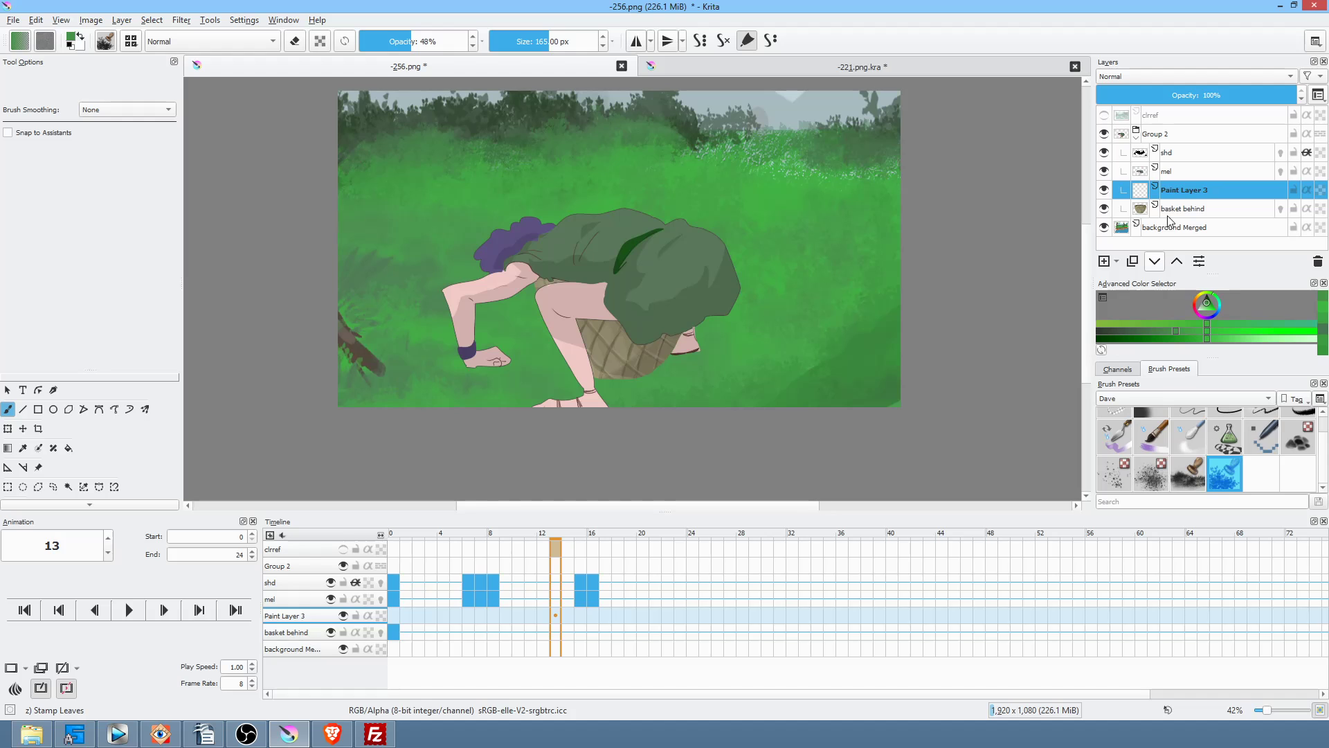
double_click(1182, 210)
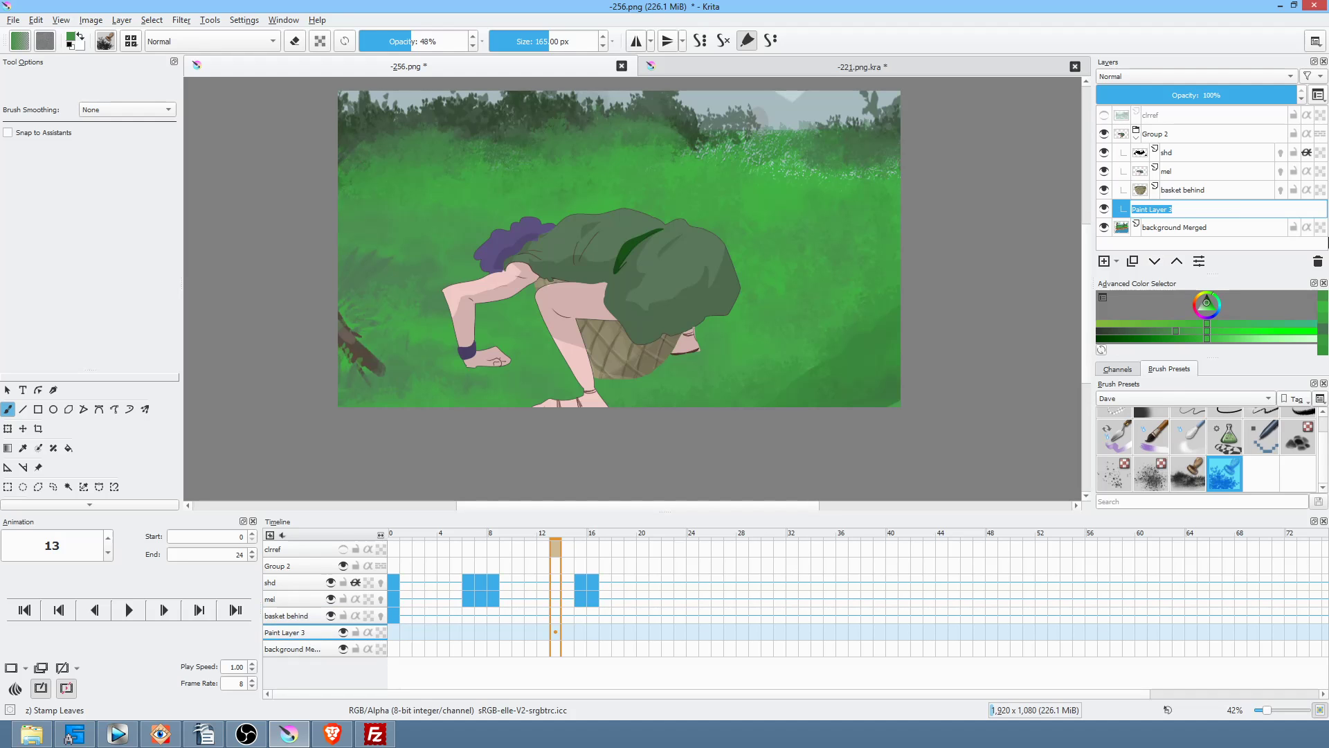
type("cast shd")
key("Return")
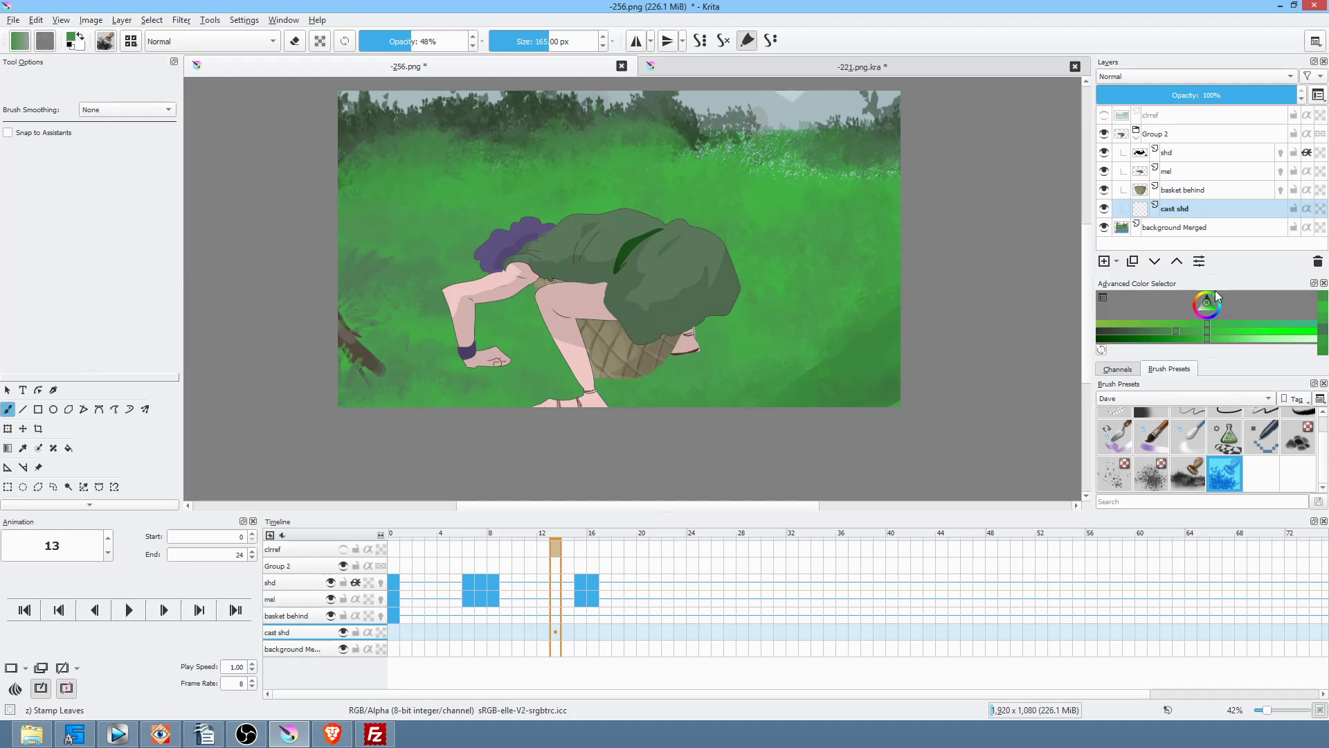
Step: Stamp black leaves below the basket with the brush at 100% opacity
key("d")
mouse_move(640, 384)
left_mouse_down()
mouse_move(596, 381)
mouse_move(663, 384)
left_mouse_up()
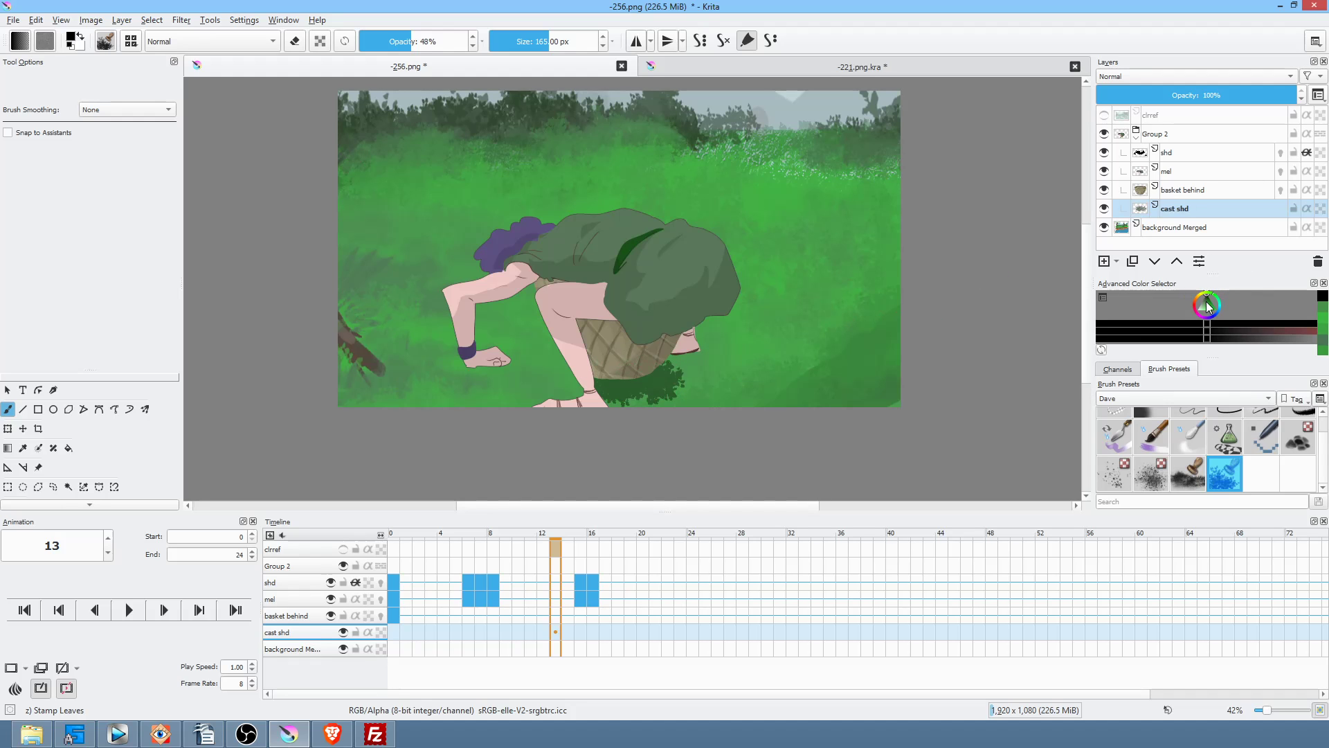
left_click_drag(399, 43, 552, 40)
mouse_move(635, 386)
left_mouse_down()
mouse_move(596, 375)
mouse_move(693, 365)
mouse_move(676, 363)
mouse_move(720, 377)
mouse_move(593, 374)
mouse_move(596, 386)
mouse_move(502, 365)
mouse_move(594, 383)
mouse_move(603, 367)
mouse_move(573, 369)
mouse_move(602, 391)
mouse_move(570, 379)
mouse_move(570, 393)
mouse_move(535, 404)
mouse_move(612, 410)
mouse_move(599, 408)
mouse_move(701, 384)
left_mouse_up()
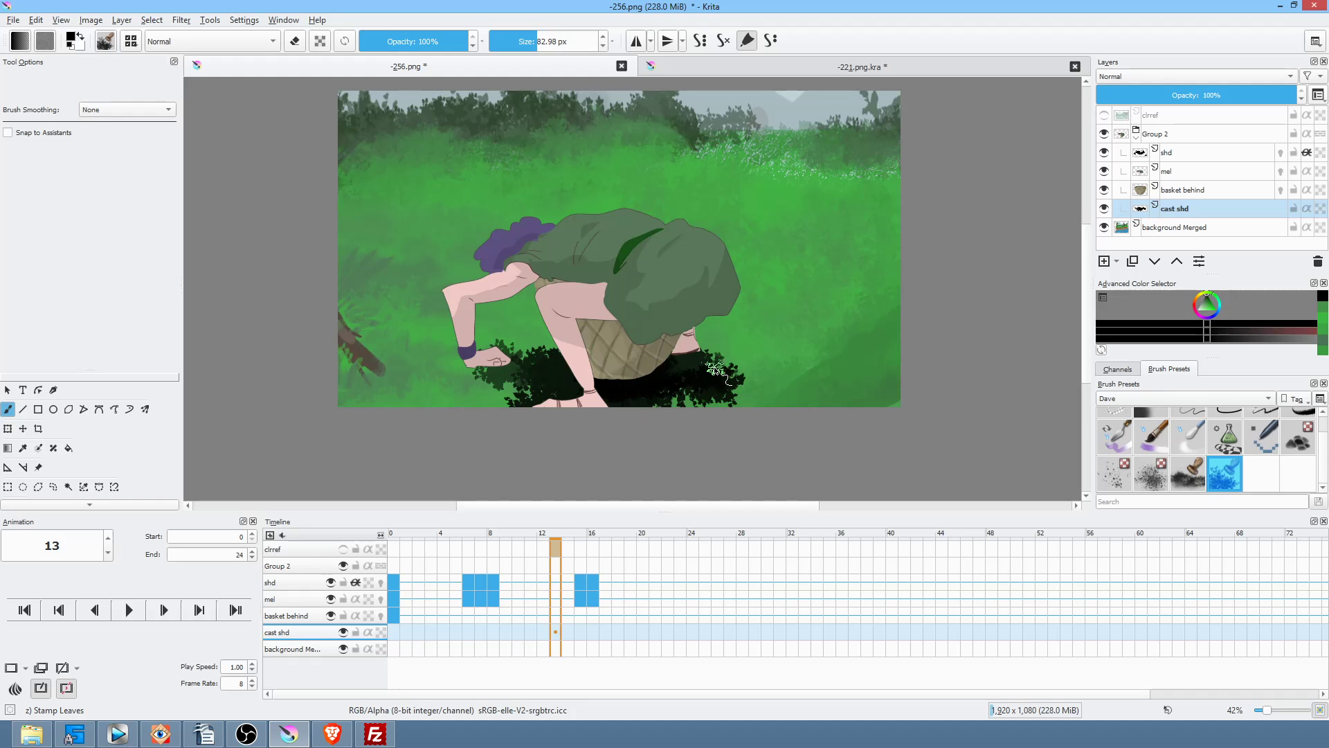
Step: Fill a large leafy shadow beneath the girl with the Freehand Path tool
key("p")
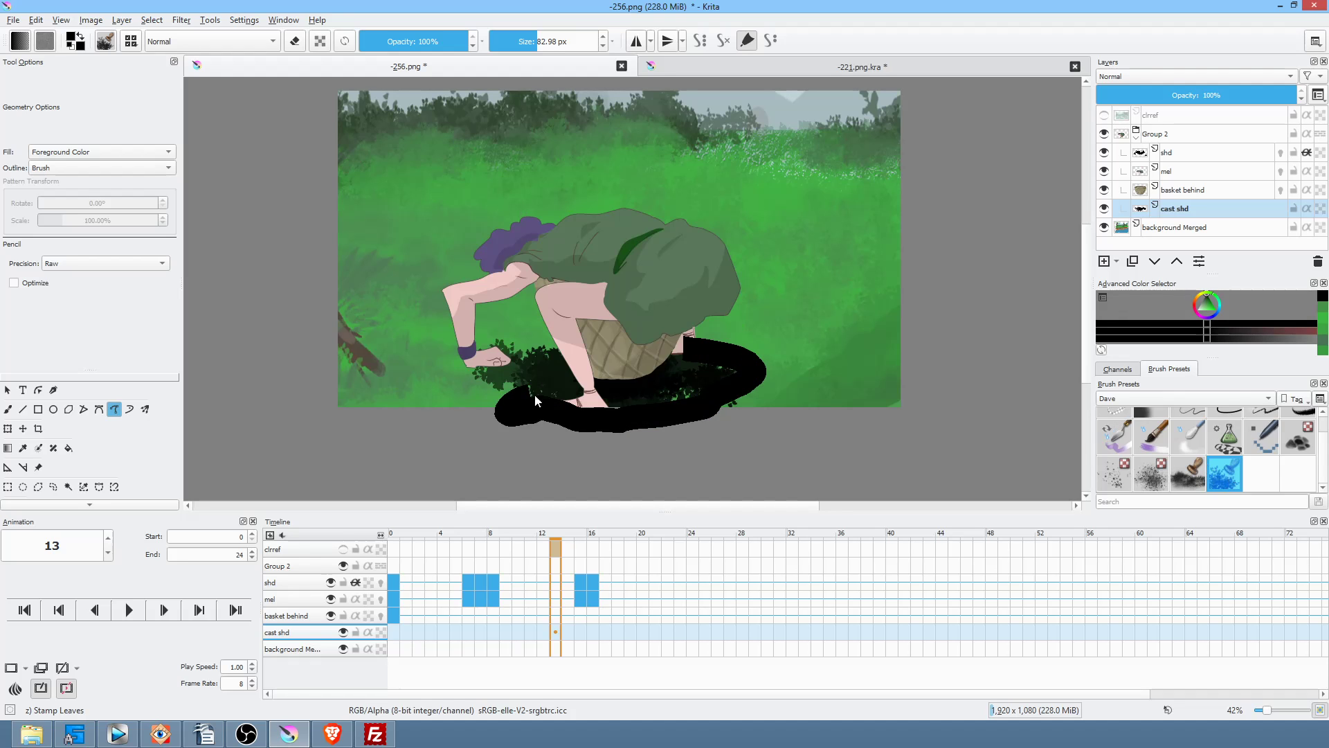
mouse_move(488, 378)
left_mouse_down()
mouse_move(565, 359)
mouse_move(734, 367)
left_mouse_up()
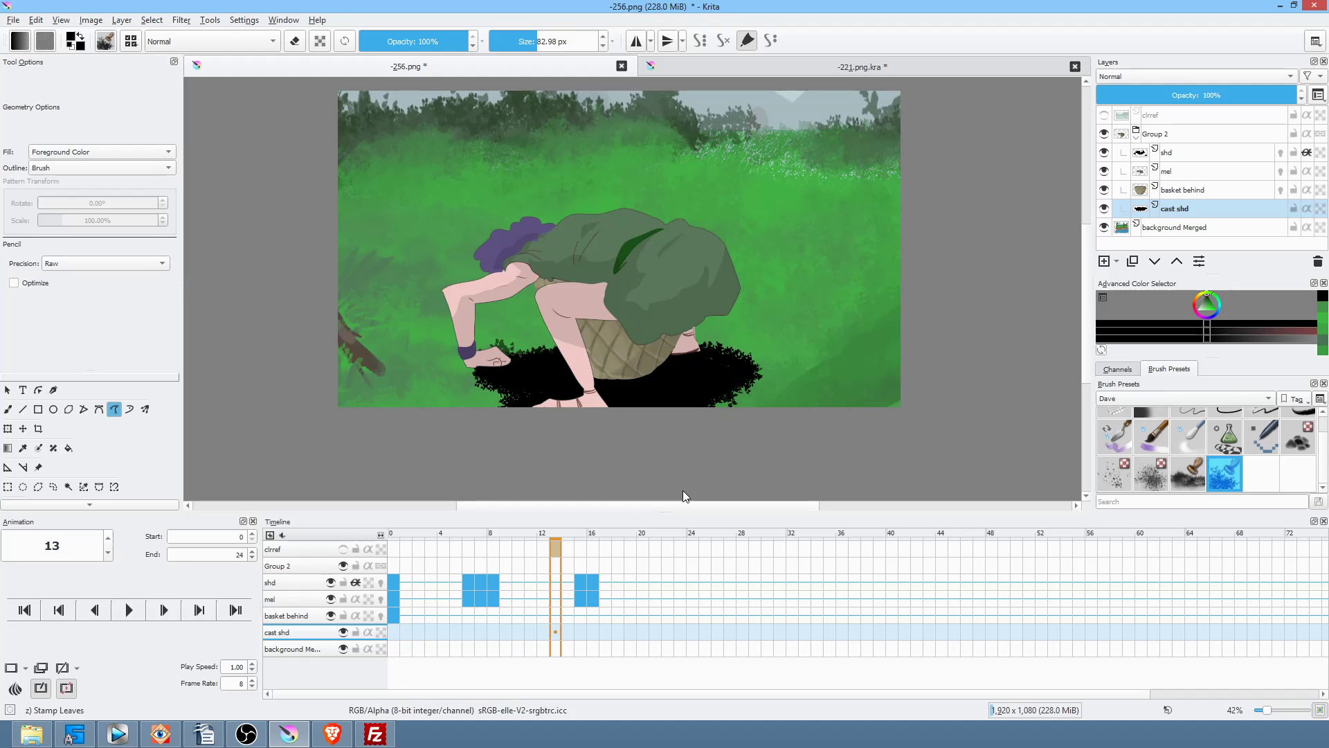
left_click(395, 631)
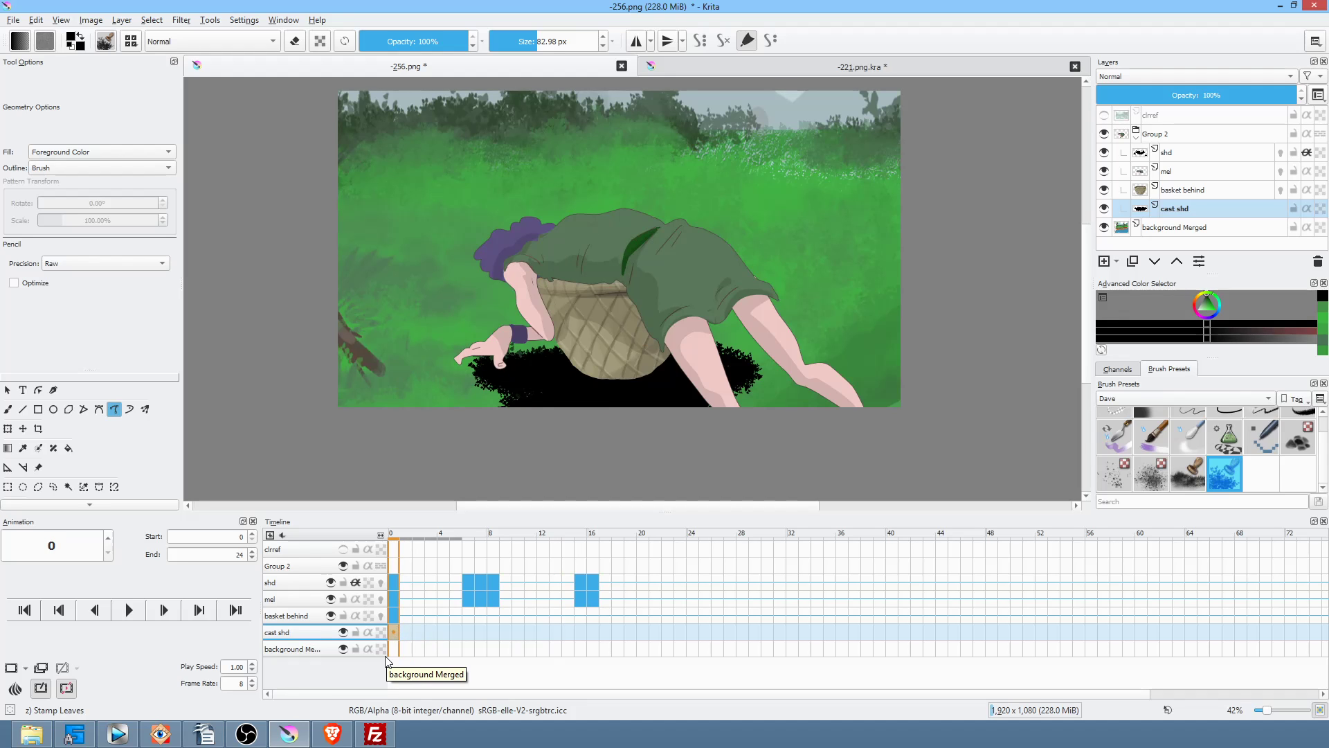
Step: Key frame 0 on cast shd and extend the shadow, undoing the part covering the hand
key("F6")
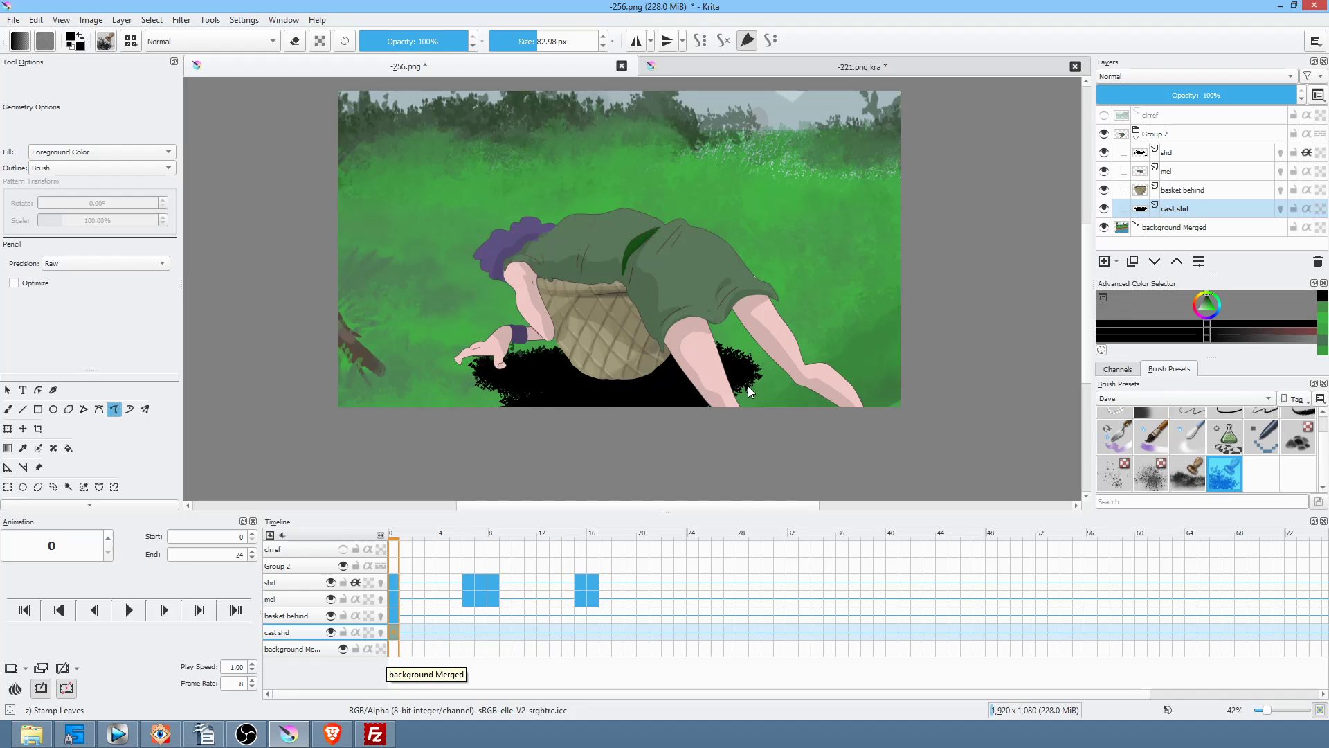
left_click_drag(749, 384, 773, 385)
left_click_drag(858, 411, 603, 413)
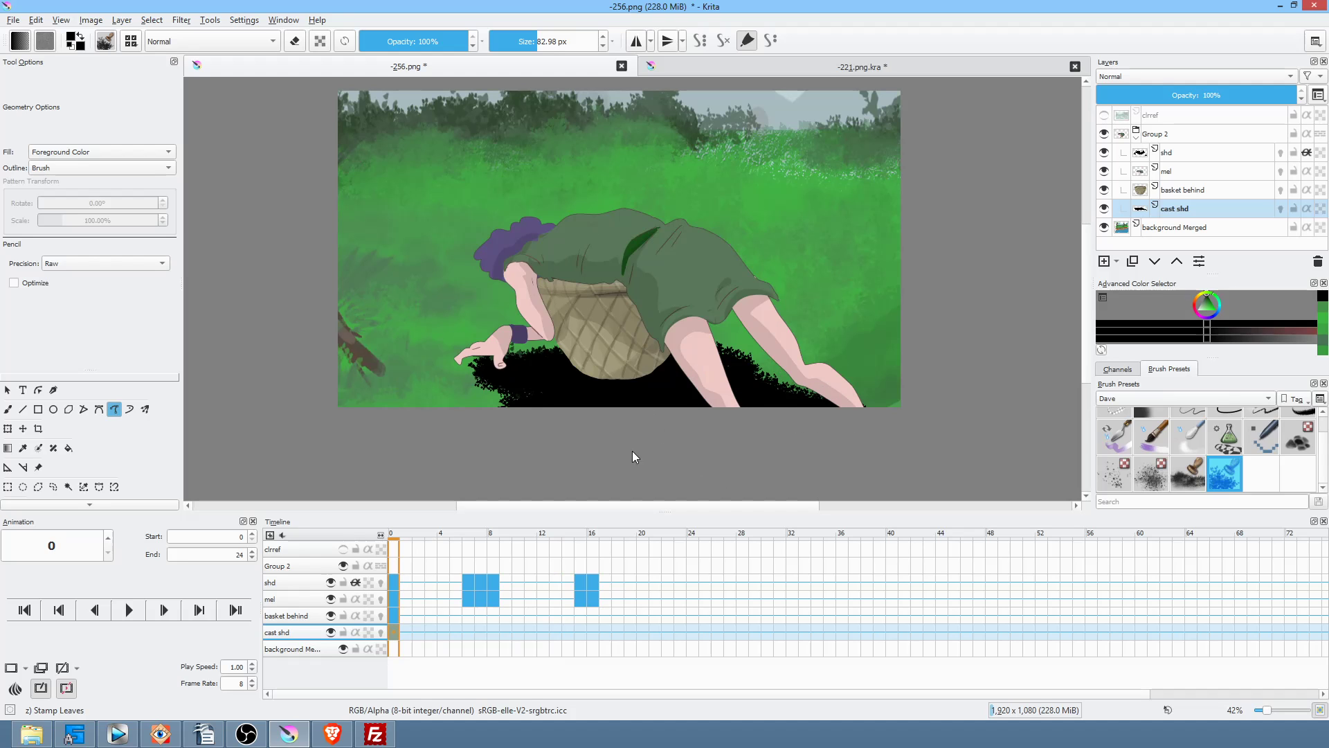
left_click(467, 631)
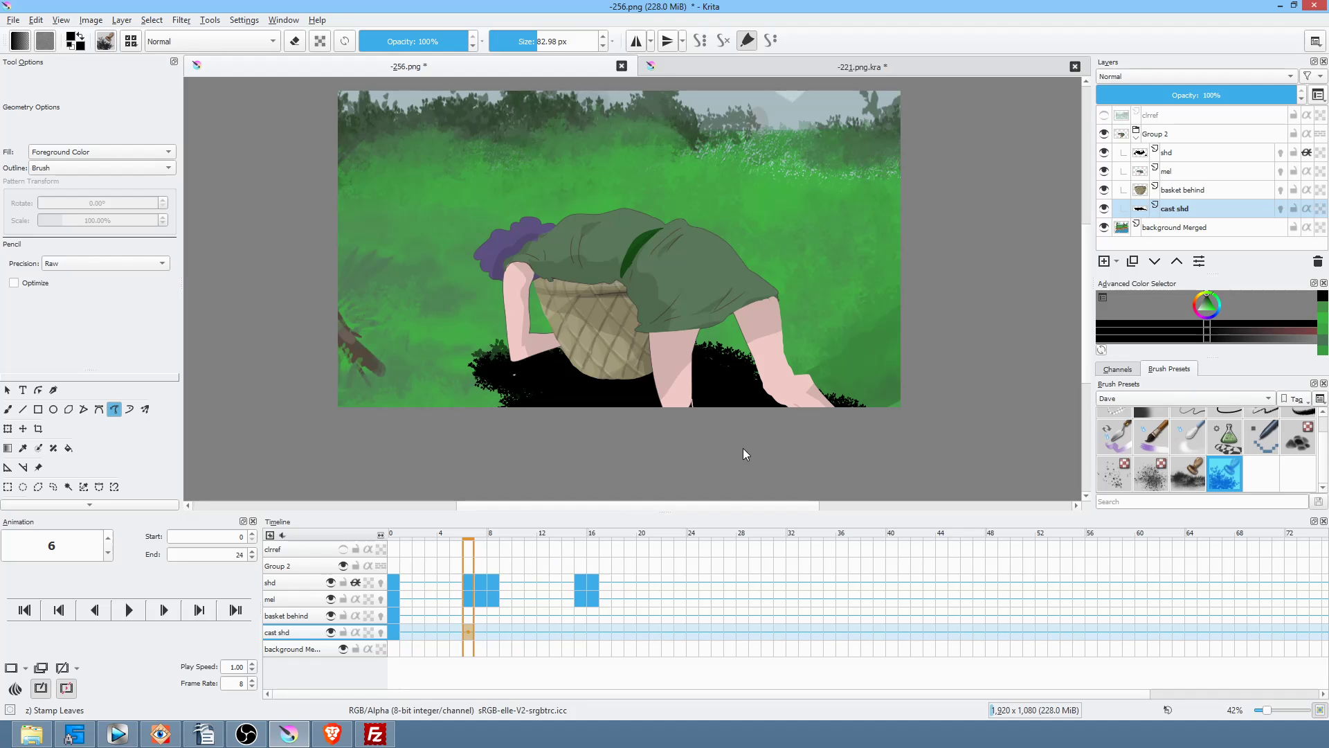
key("ctrl+z")
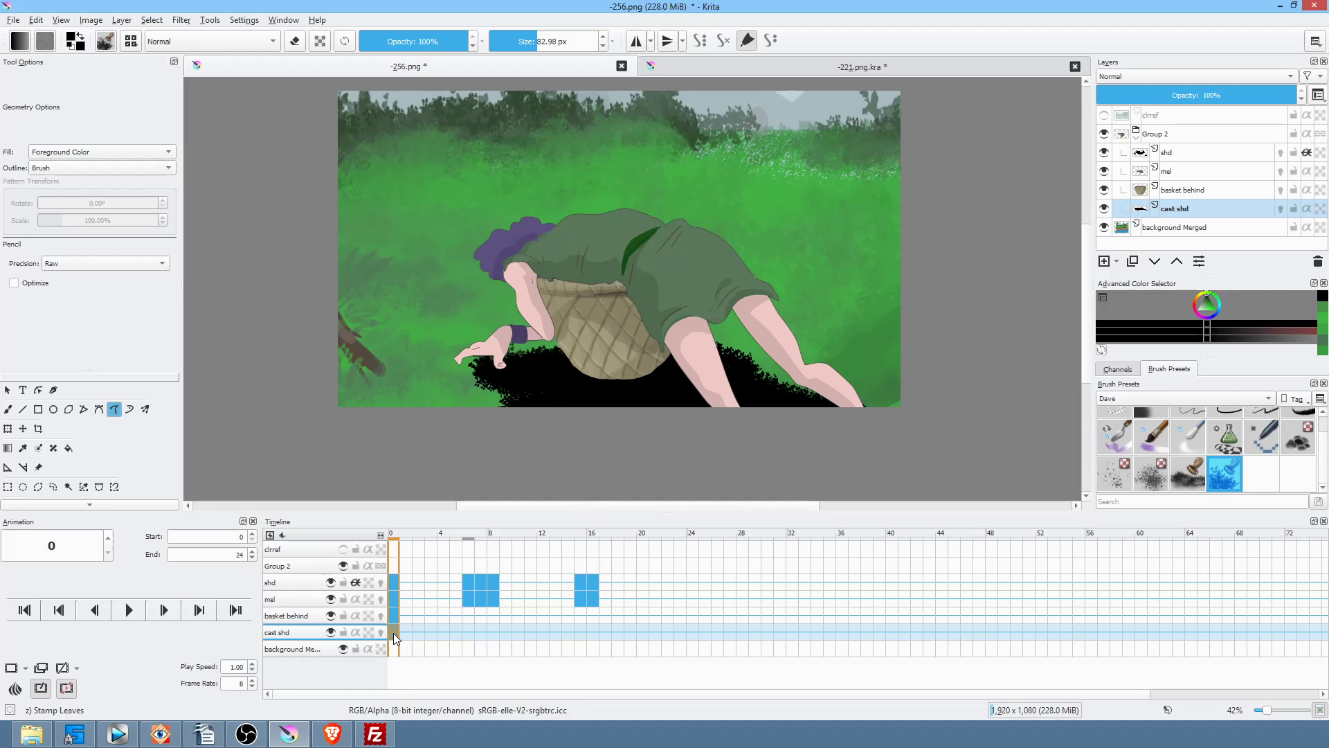
key("ctrl+z")
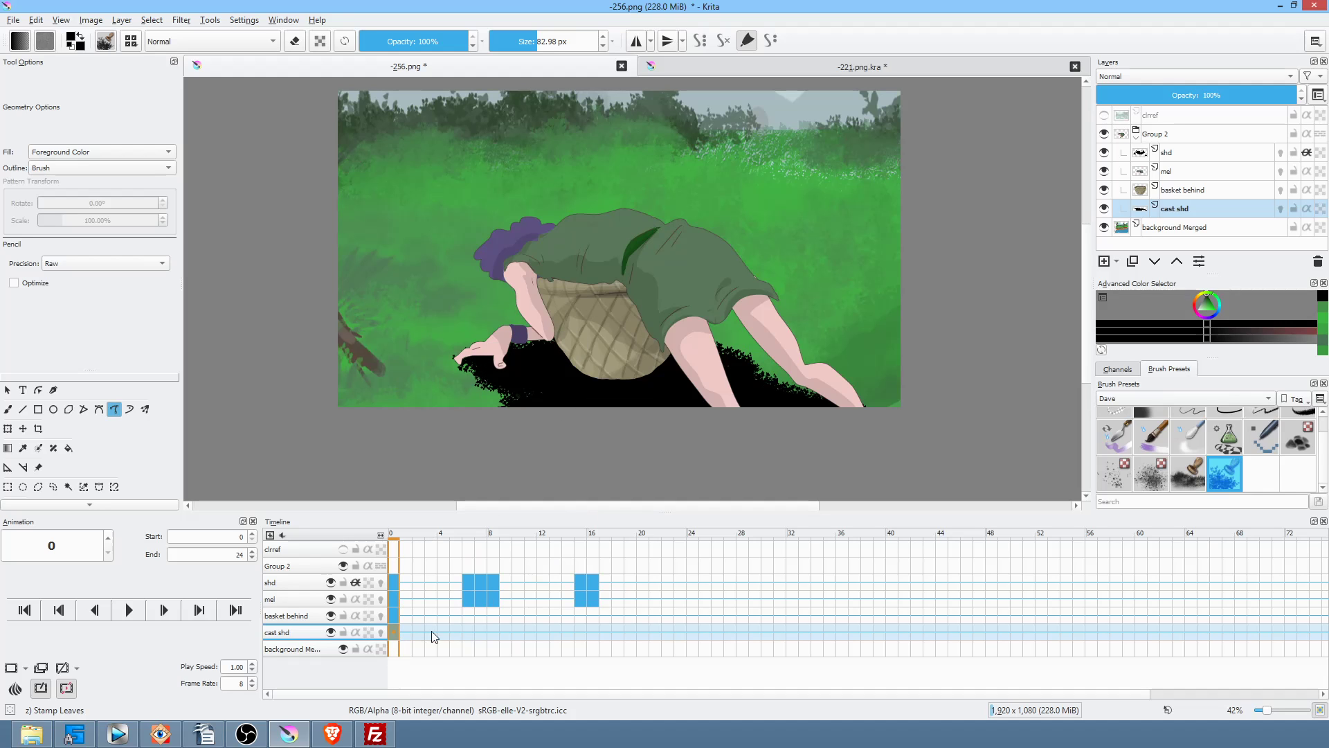
Step: On frame 6, erase the shadow left of the basket and stray specks along its edge
left_click(465, 629)
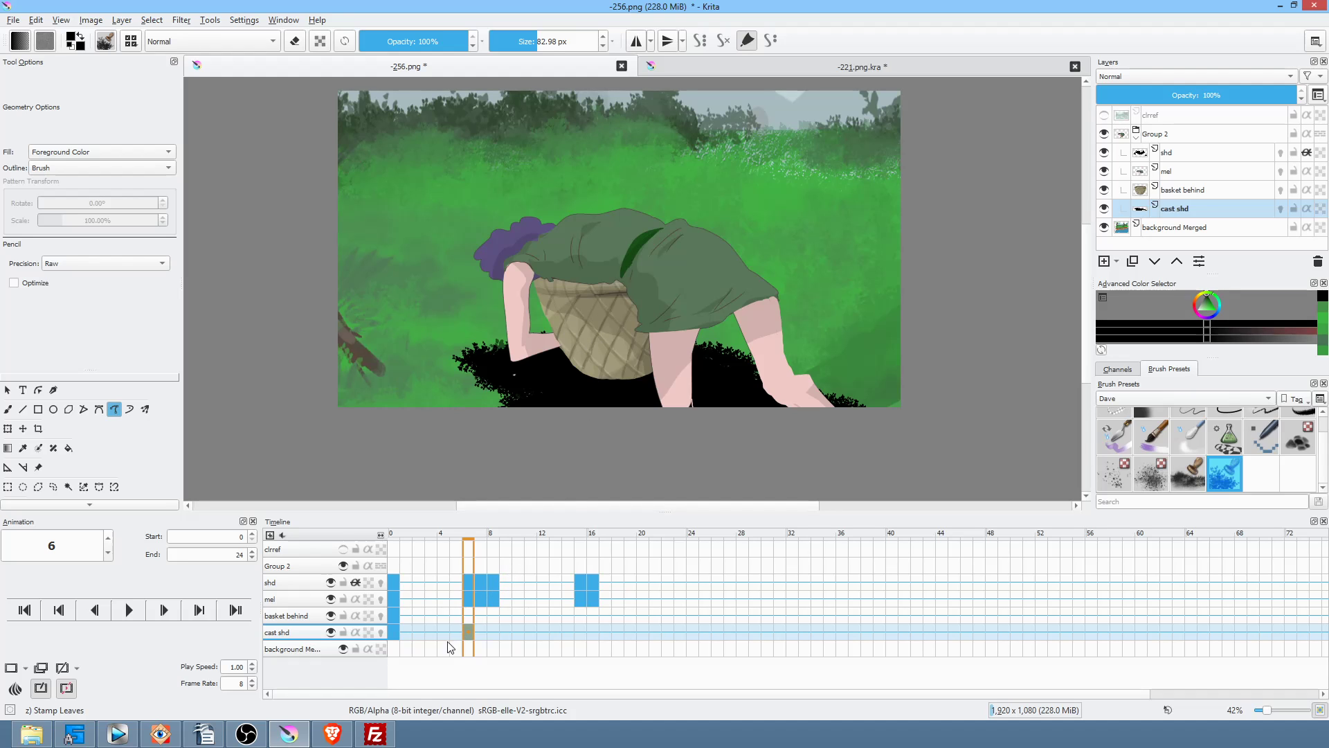
key("e")
left_click_drag(499, 407, 463, 437)
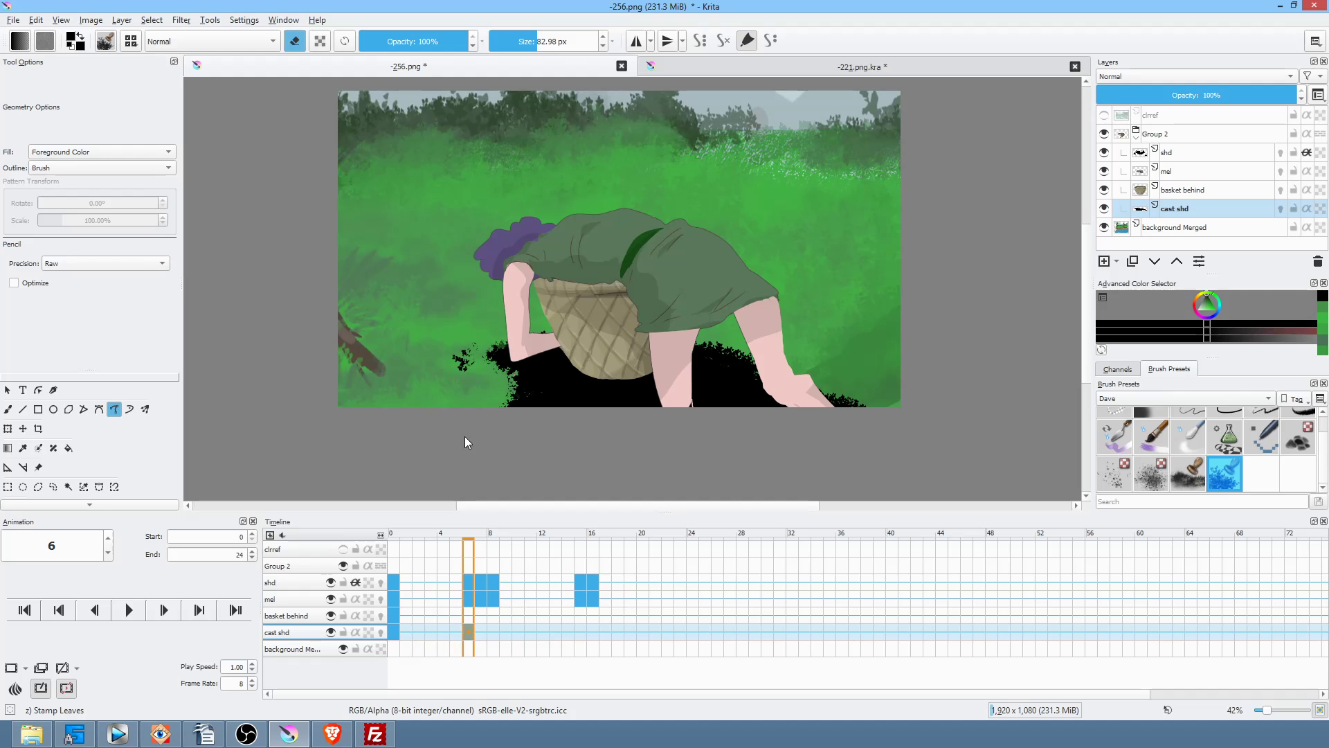
mouse_move(479, 367)
left_mouse_down()
mouse_move(430, 373)
mouse_move(542, 411)
mouse_move(504, 439)
left_mouse_up()
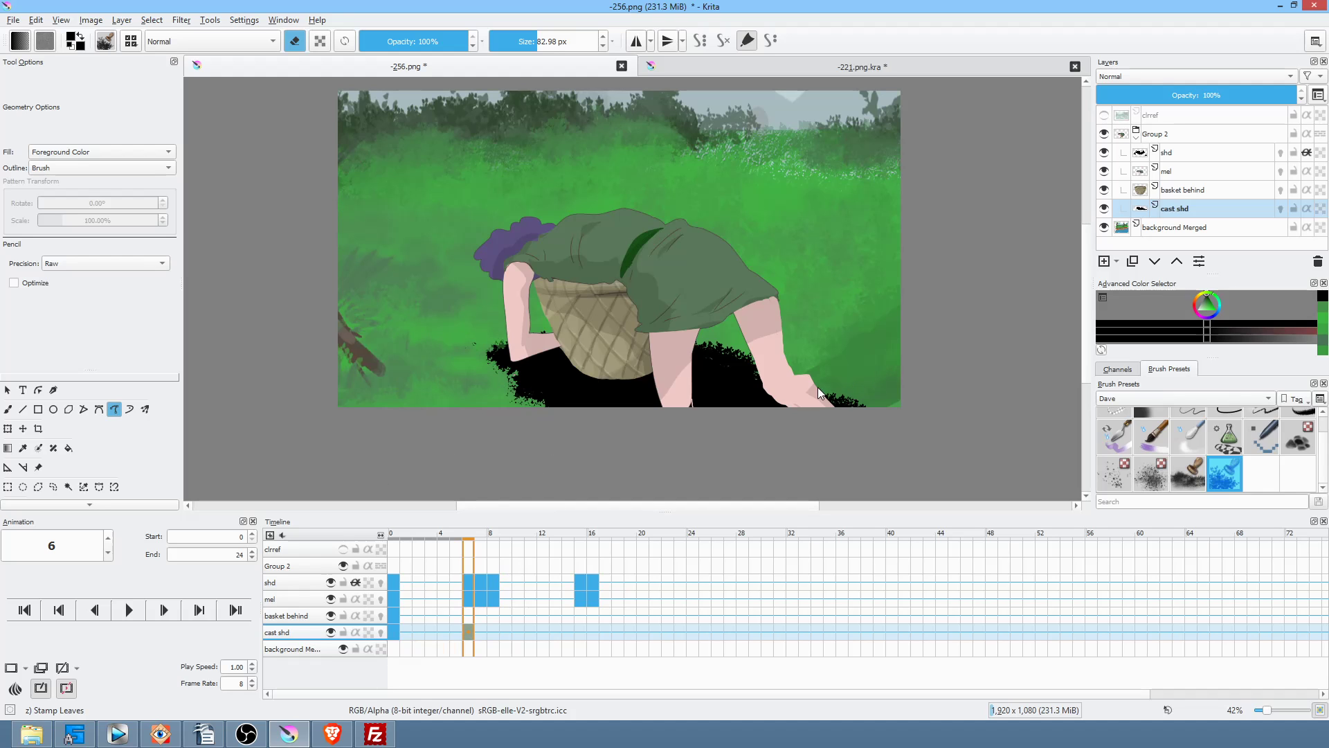
key("Left")
key("Right")
Step: On frame 7, draw and trim a leafy shadow behind the shoe and under the hand
left_click(481, 631)
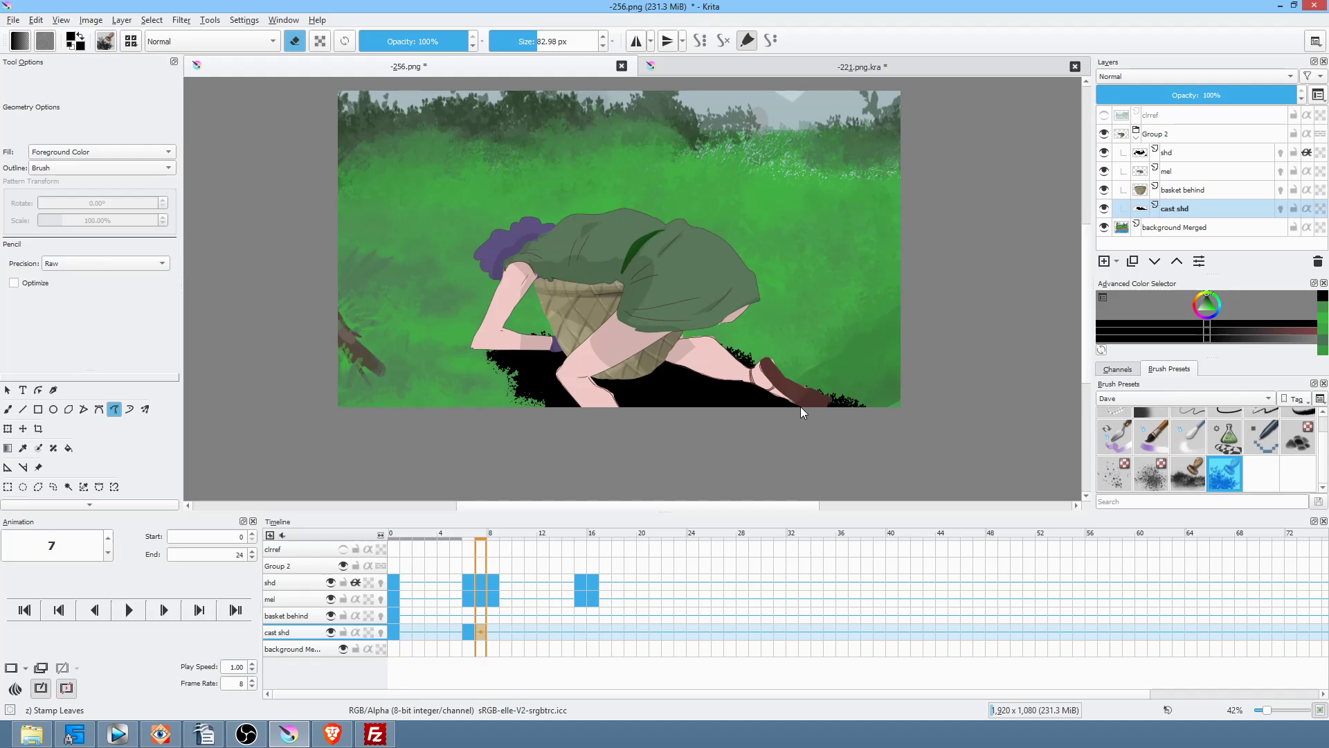
key("e")
left_click_drag(791, 380, 803, 424)
key("e")
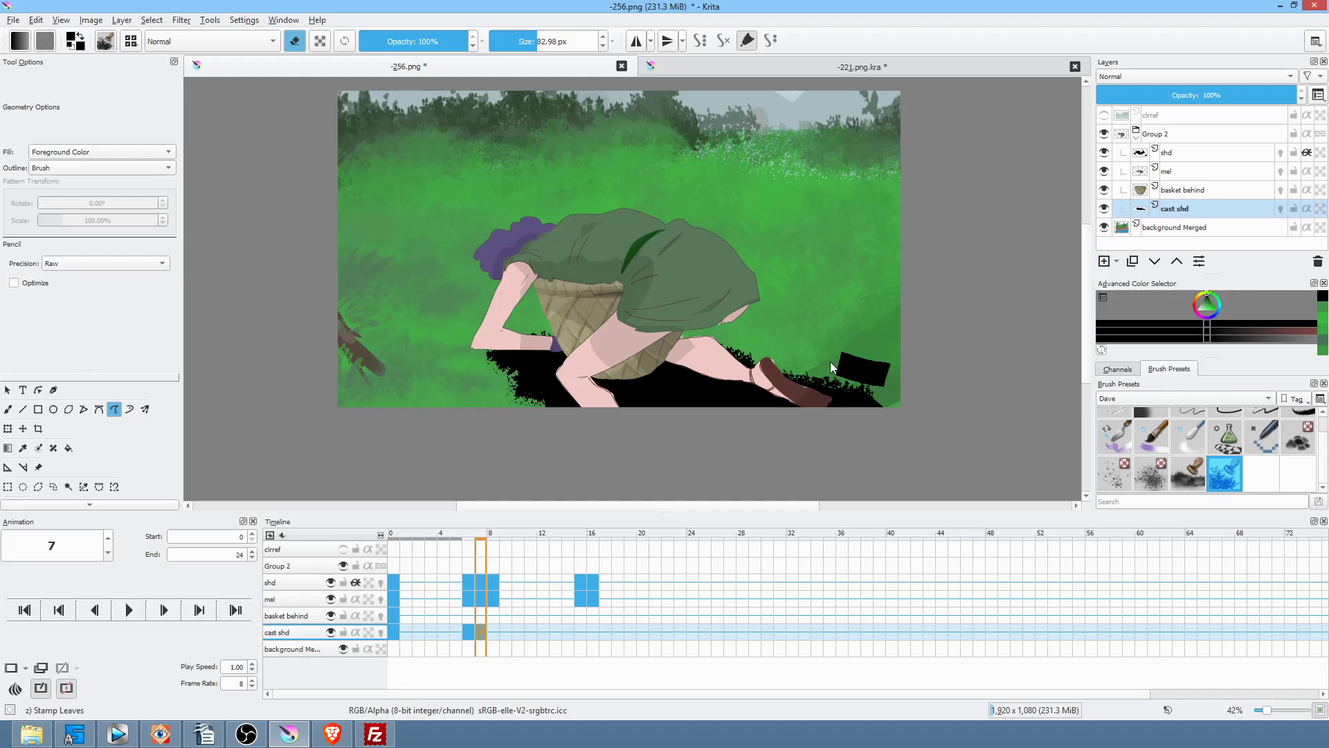
left_click_drag(765, 349, 927, 417)
key("e")
left_click_drag(751, 392, 789, 419)
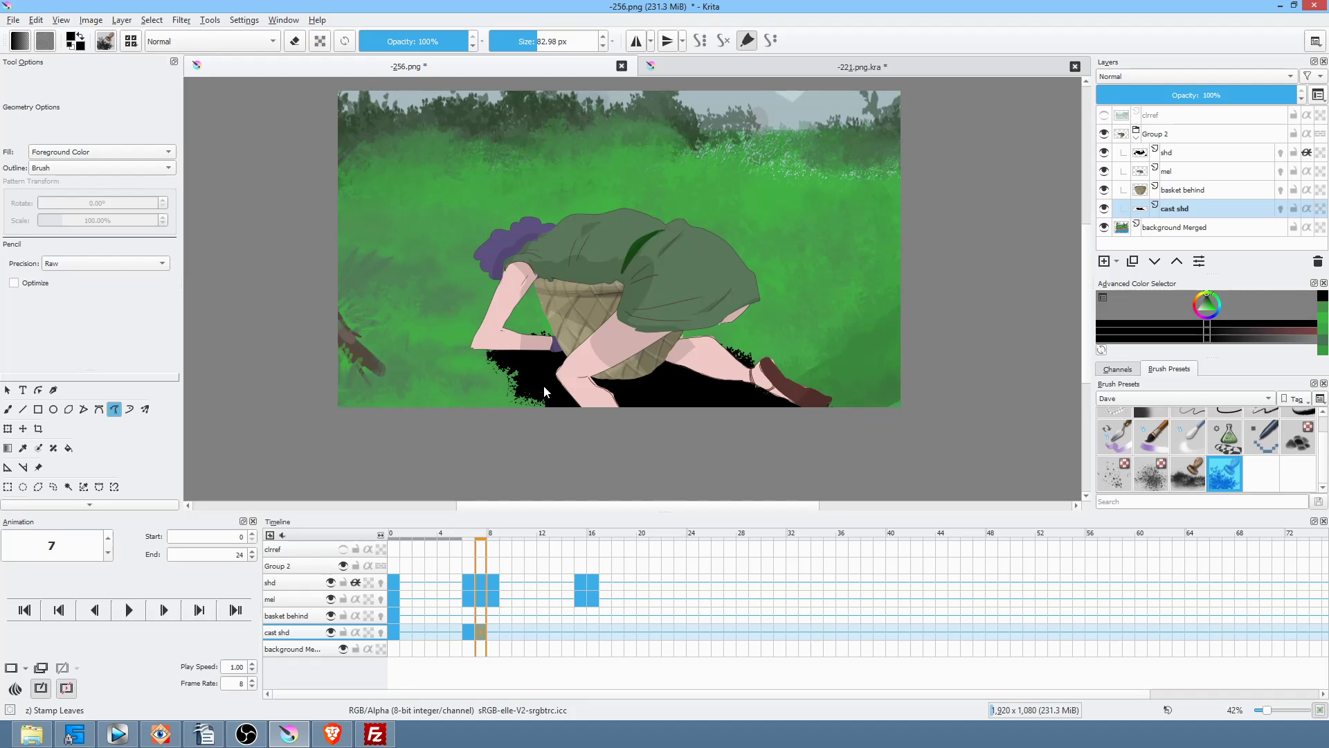
key("e")
key("Left")
key("Right")
key("e")
left_click_drag(515, 349, 483, 354)
Step: On frame 8, erase the shadow's right lobe and tail
left_click(493, 632)
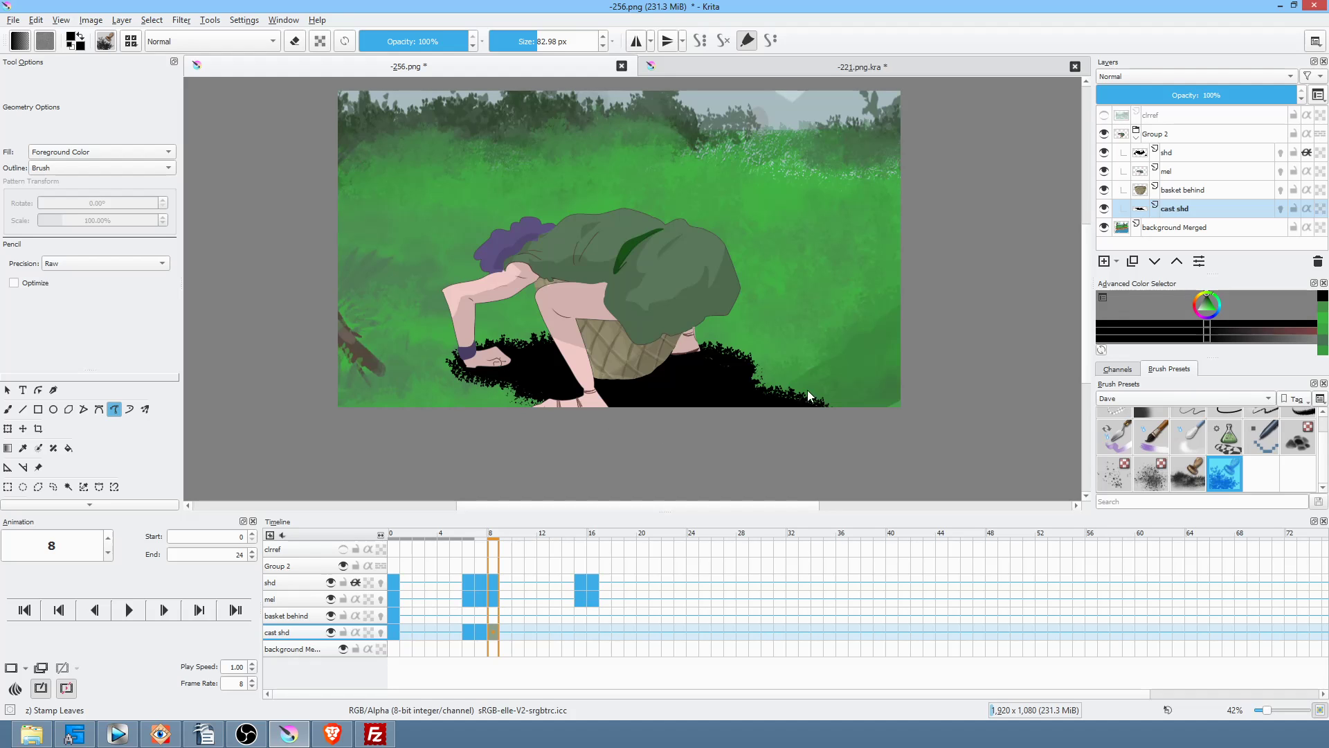
key("e")
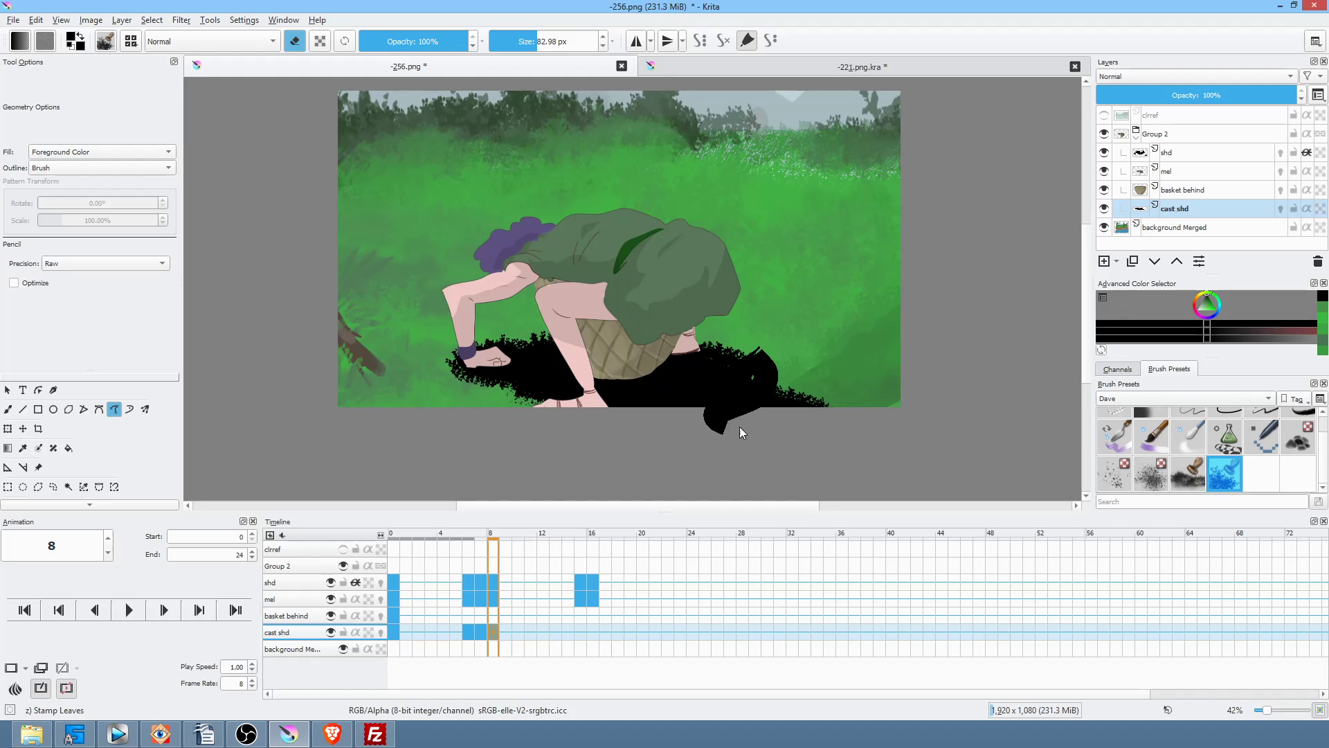
left_click_drag(718, 418, 863, 384)
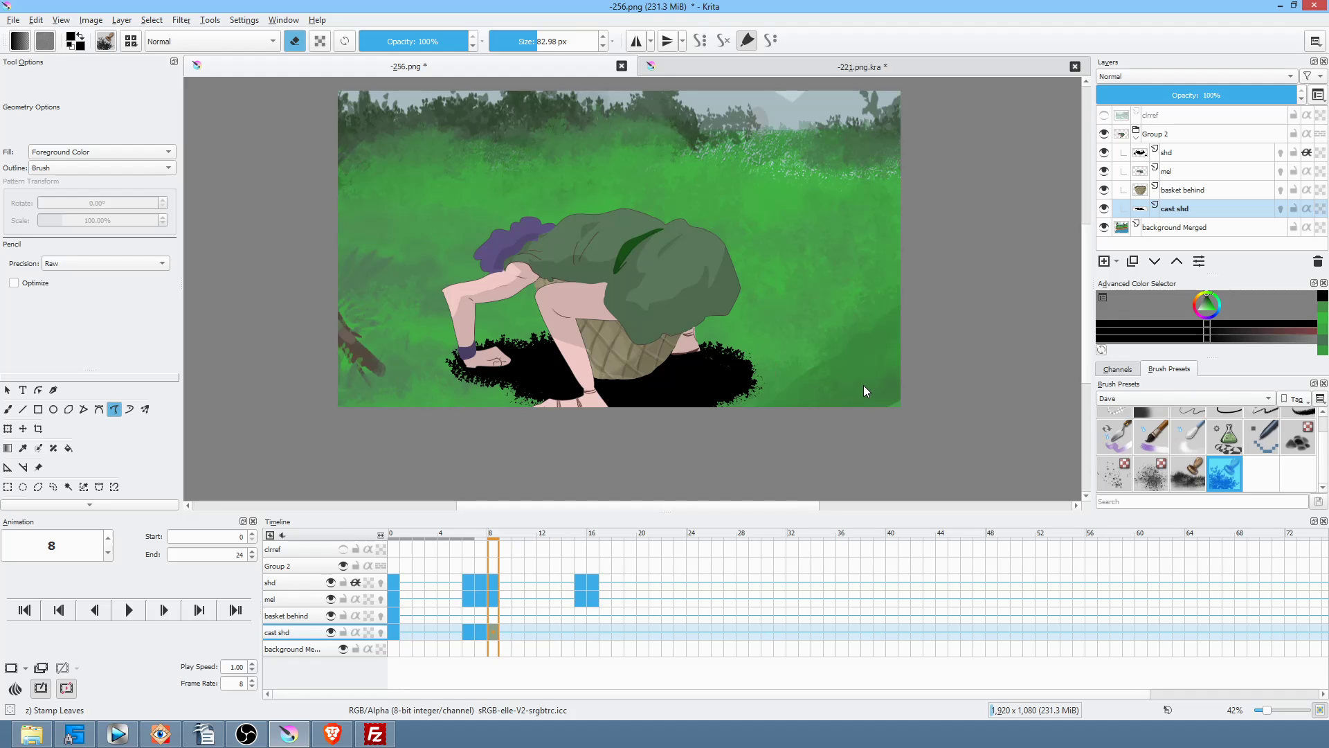
left_click(578, 628)
Step: Draw leaf-edged cast shadows on frames 15 and 16, including over the fingers
key("e")
left_click_drag(714, 412, 713, 415)
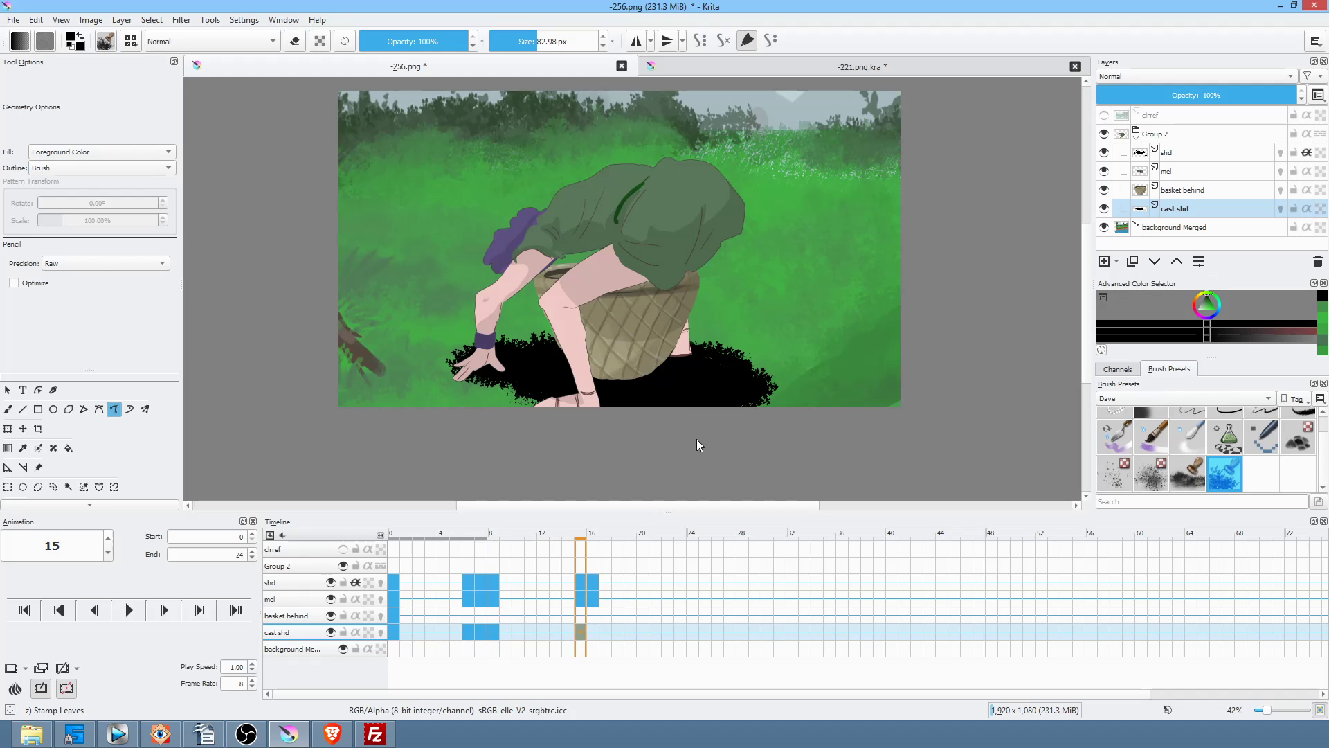
left_click(493, 631)
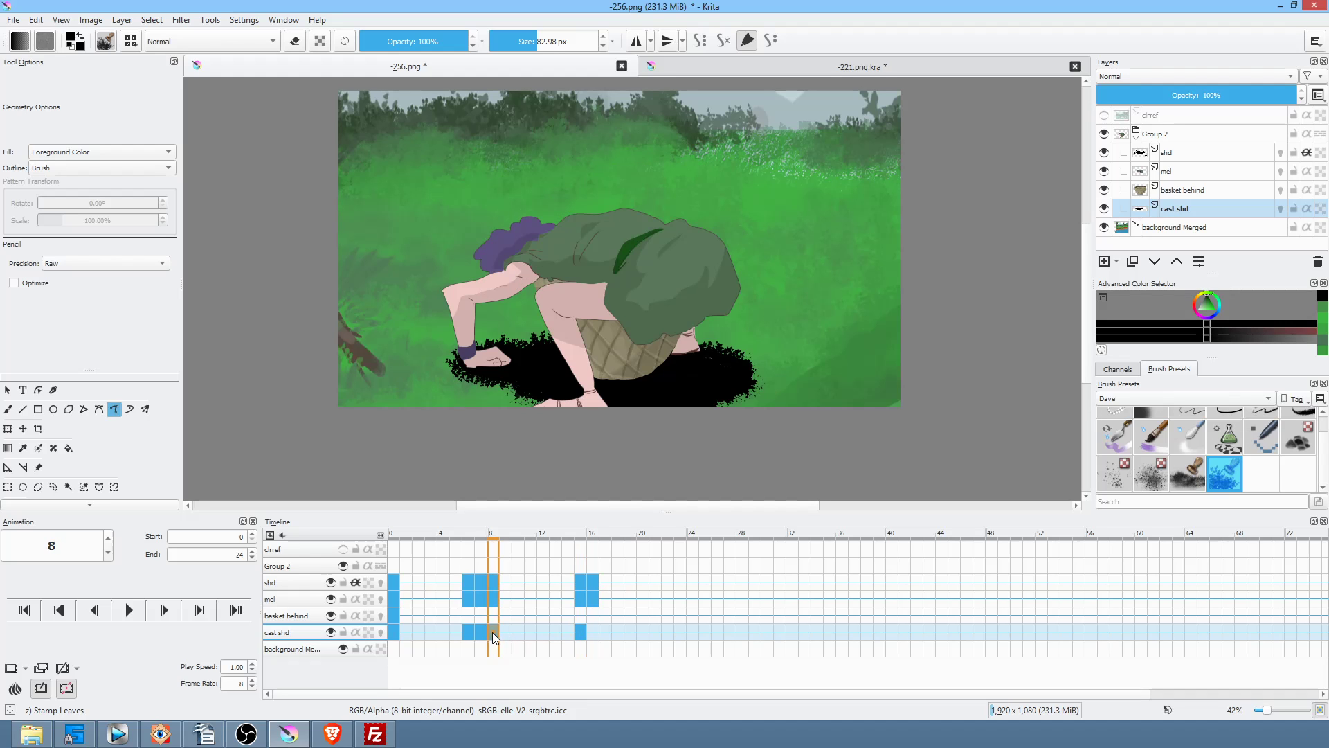
left_click(579, 630)
left_click(593, 631)
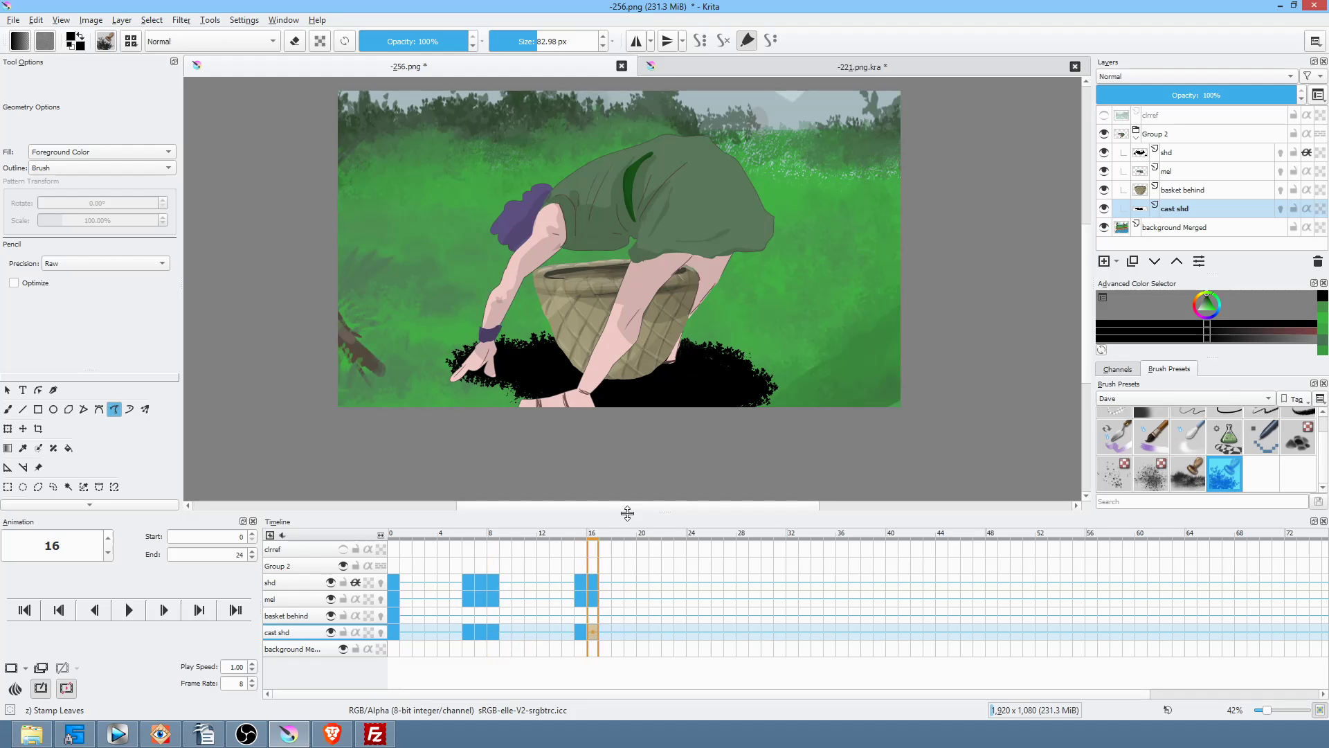
left_click_drag(725, 424, 725, 425)
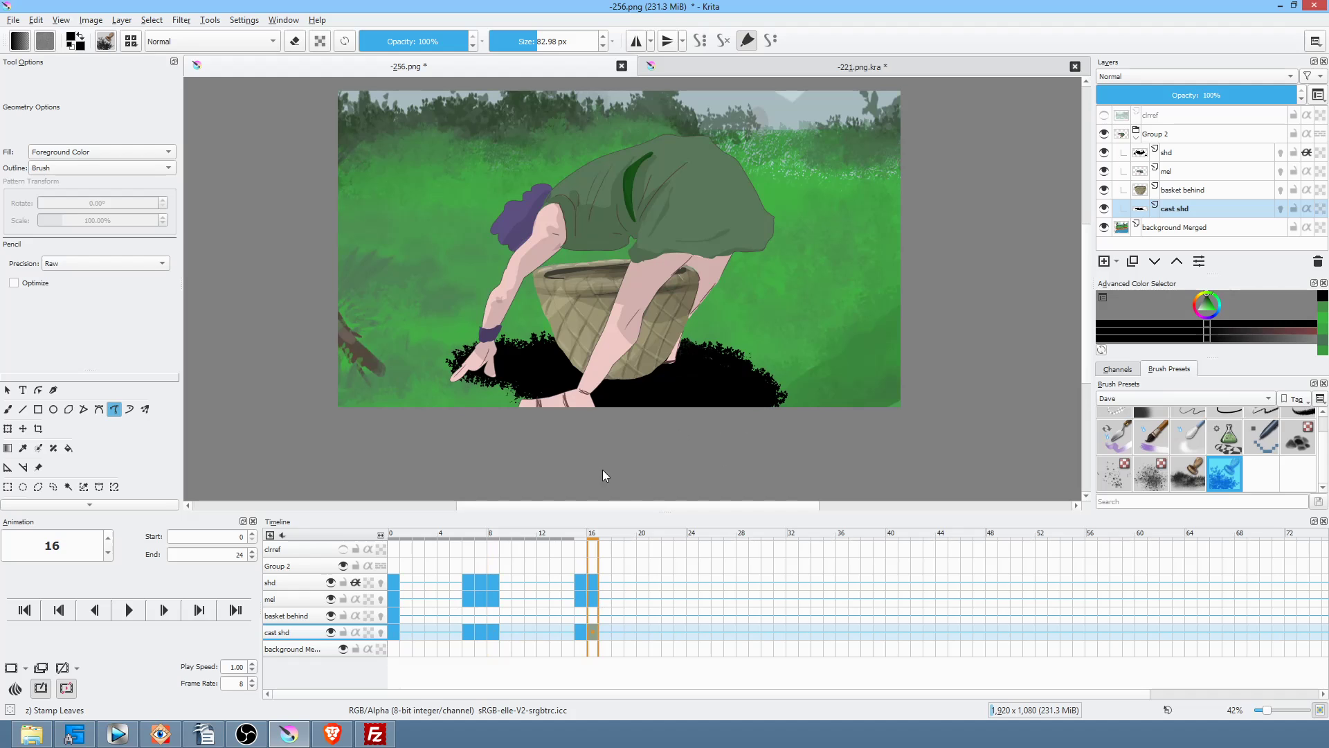
left_click_drag(492, 382, 461, 380)
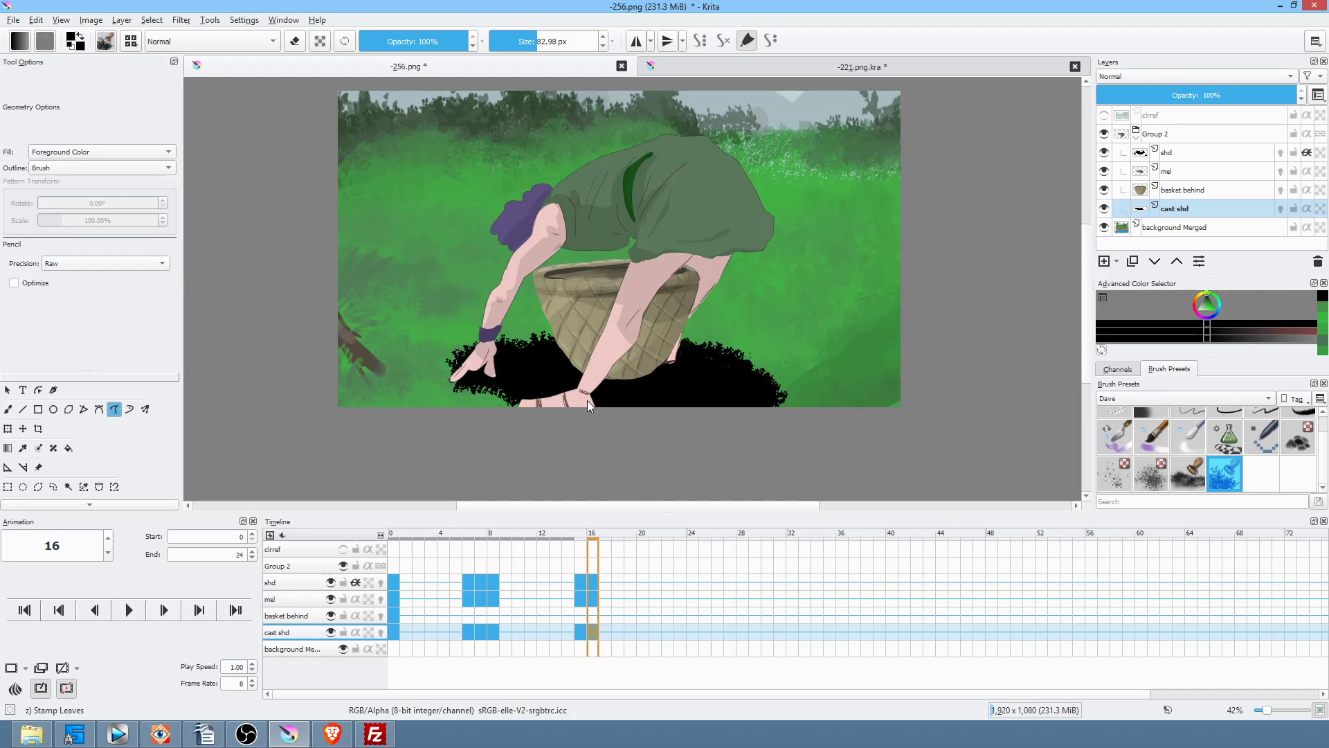
Step: Set the cast shd layer opacity to 28% and play the animation from frame 0
left_click_drag(1260, 97, 1153, 99)
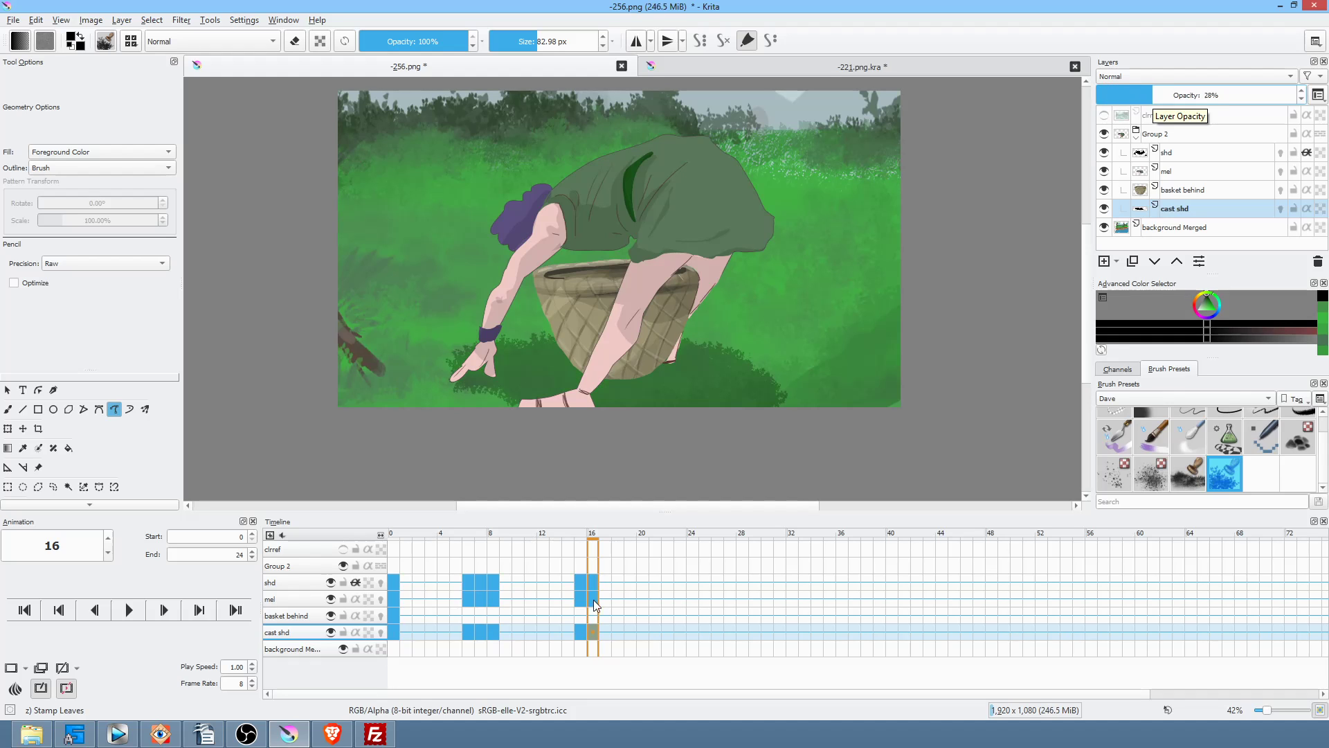
left_click(392, 632)
key("space")
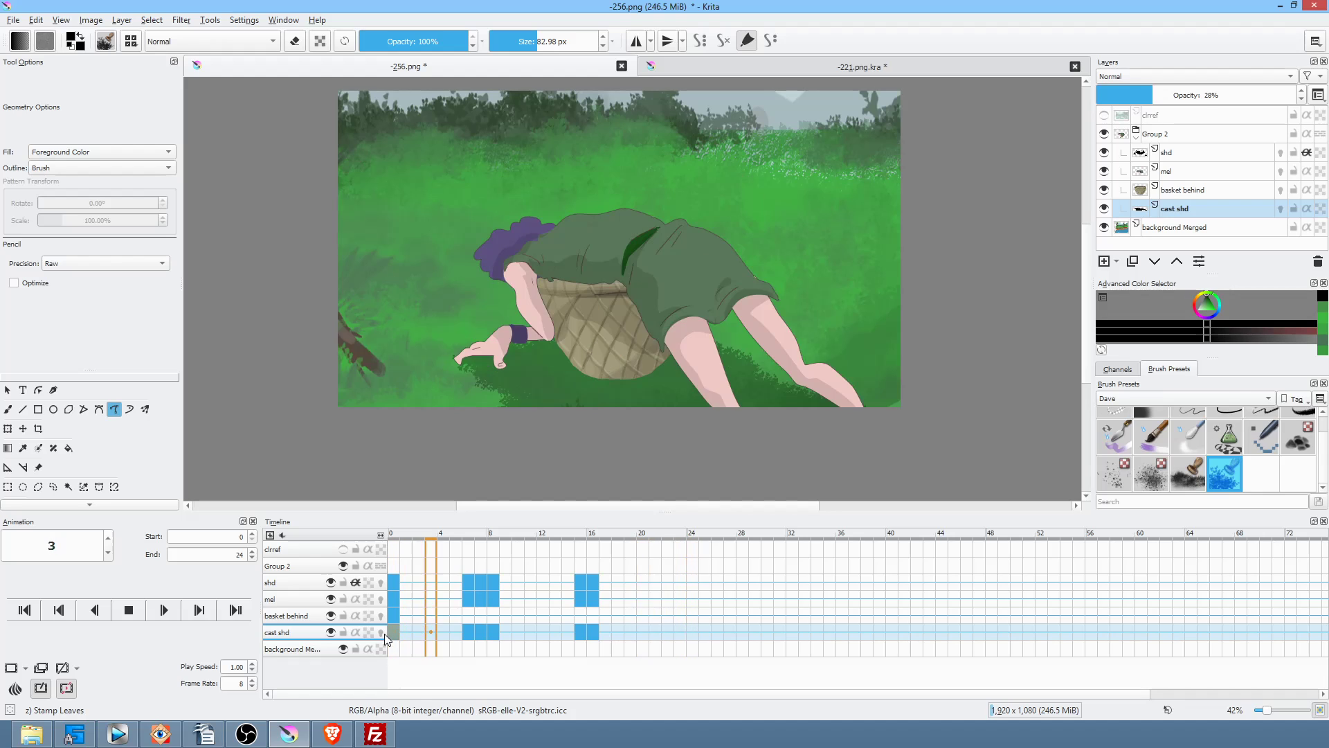
Step: On frame 6's mel layer, sample the leg's skin pink and try a thin-pencil crease, then undo it
key("space")
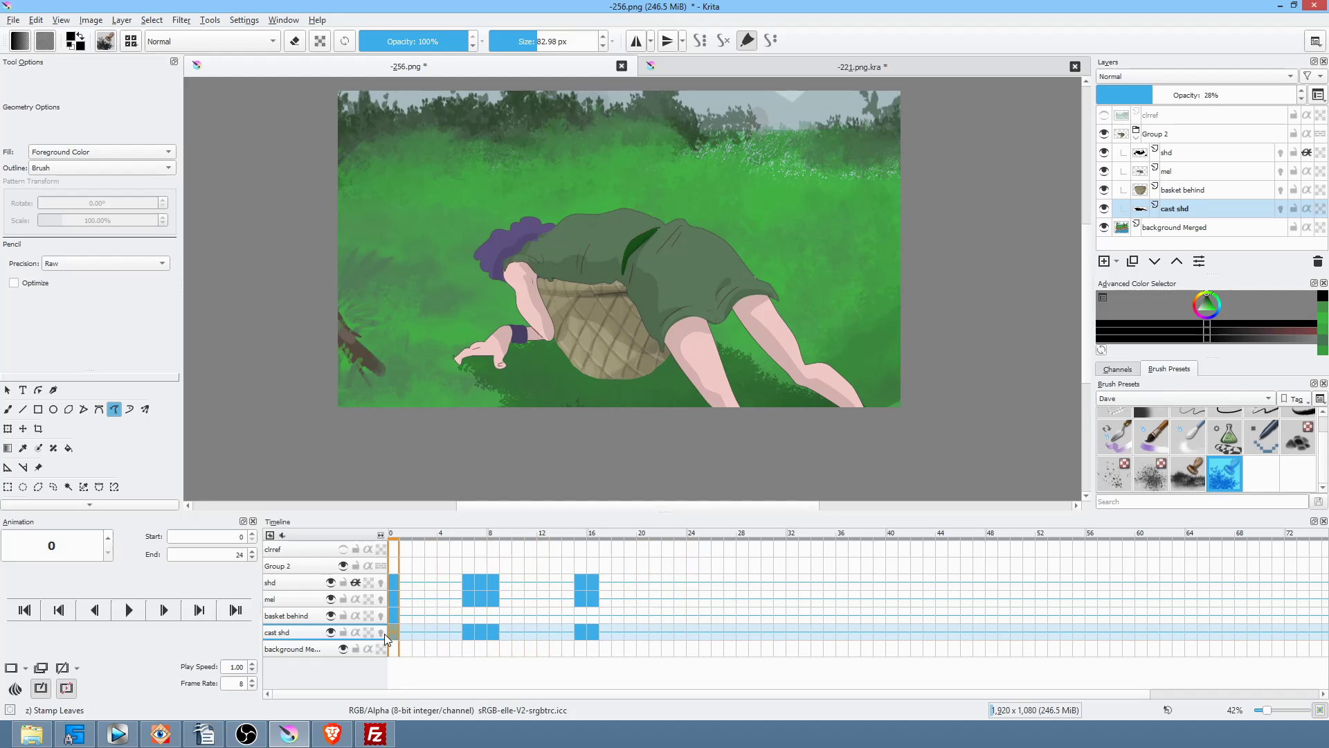
mouse_move(462, 535)
left_mouse_down()
mouse_move(508, 534)
mouse_move(455, 547)
mouse_move(475, 547)
left_mouse_up()
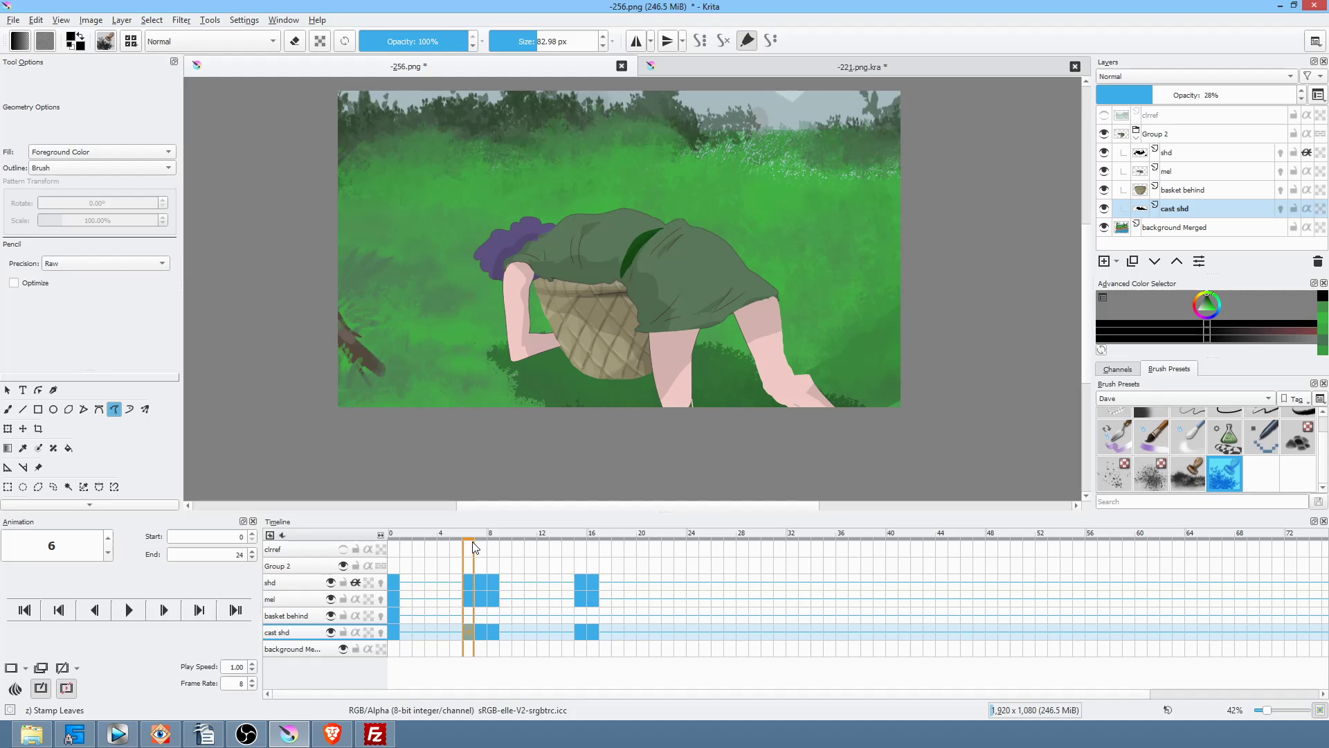
left_click(288, 600)
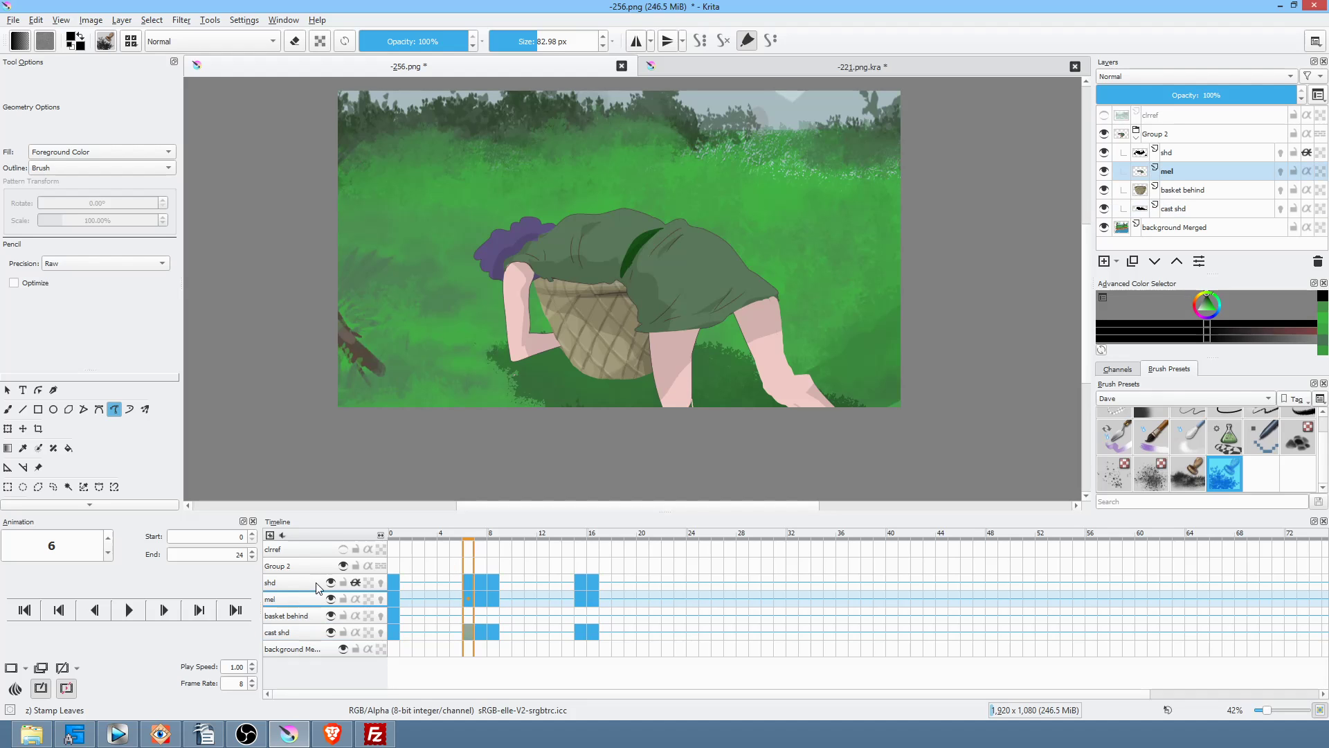
left_click(773, 312, "ctrl")
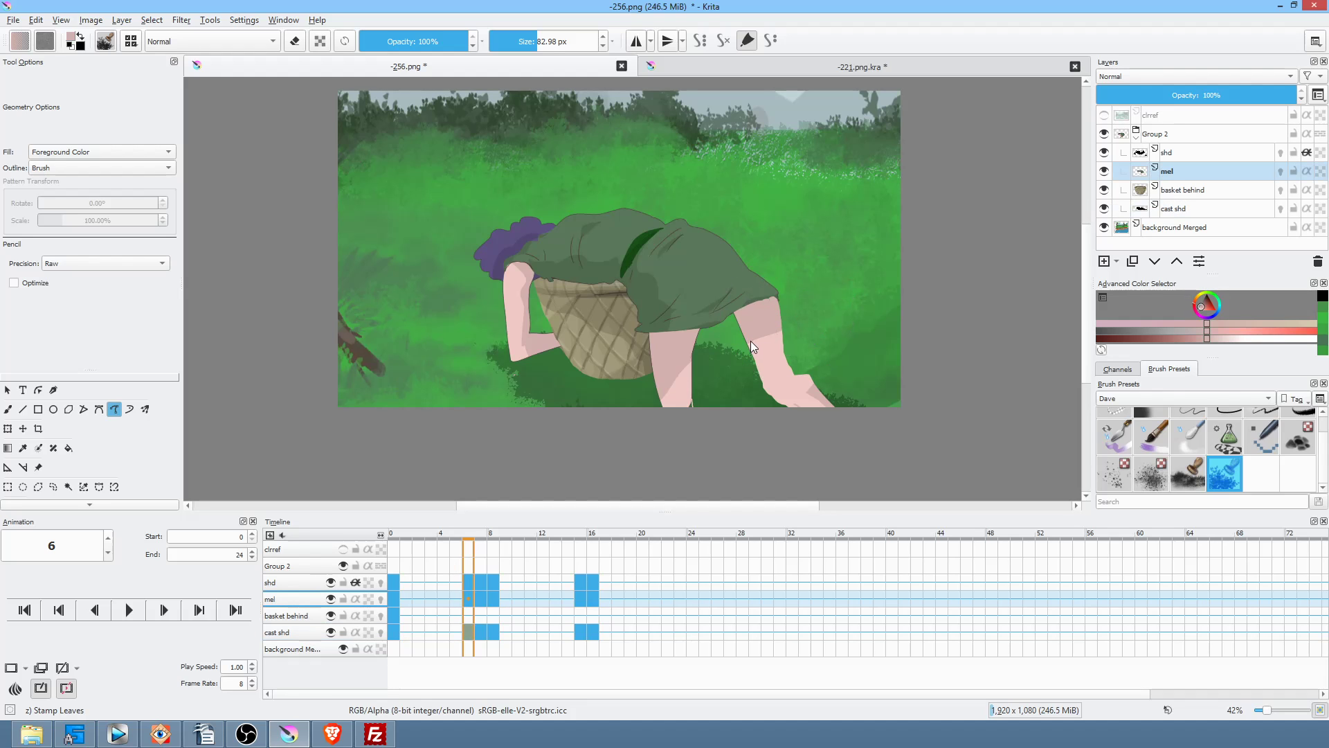
scroll(1222, 415, "up", 2)
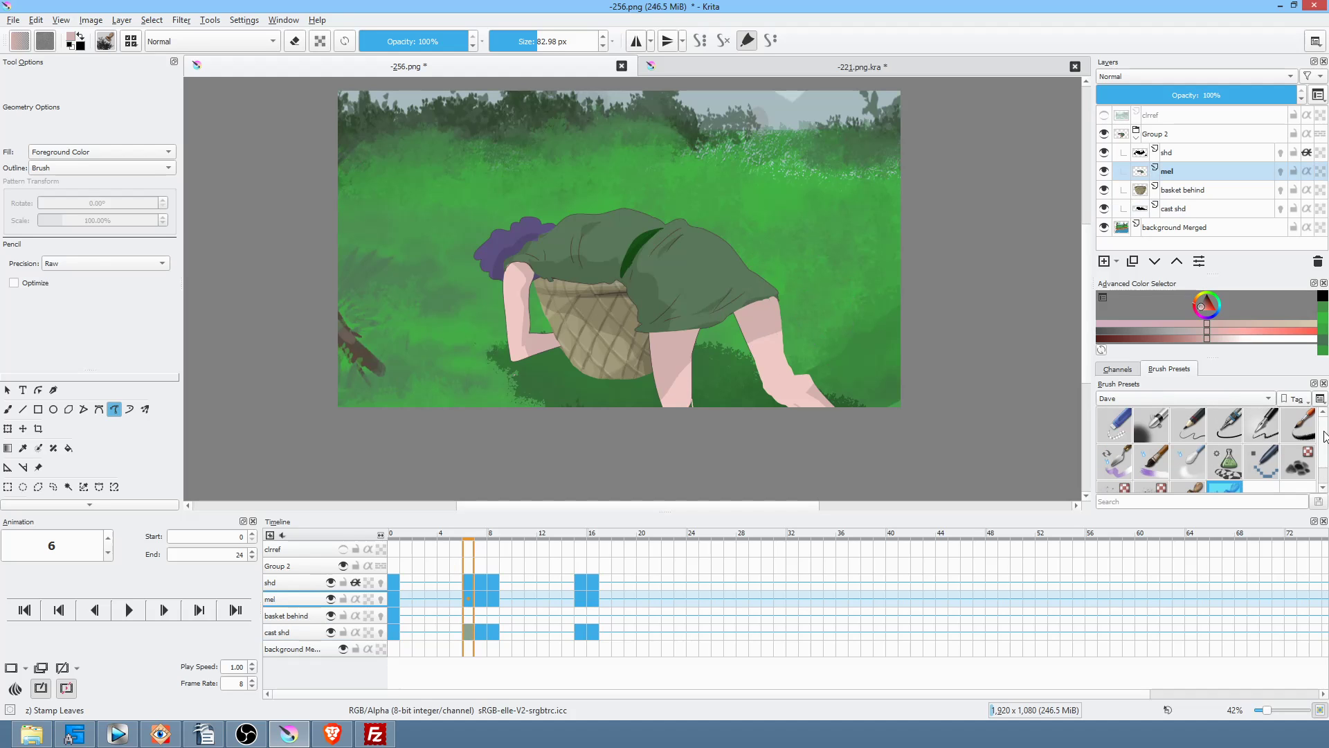
left_click(1187, 415)
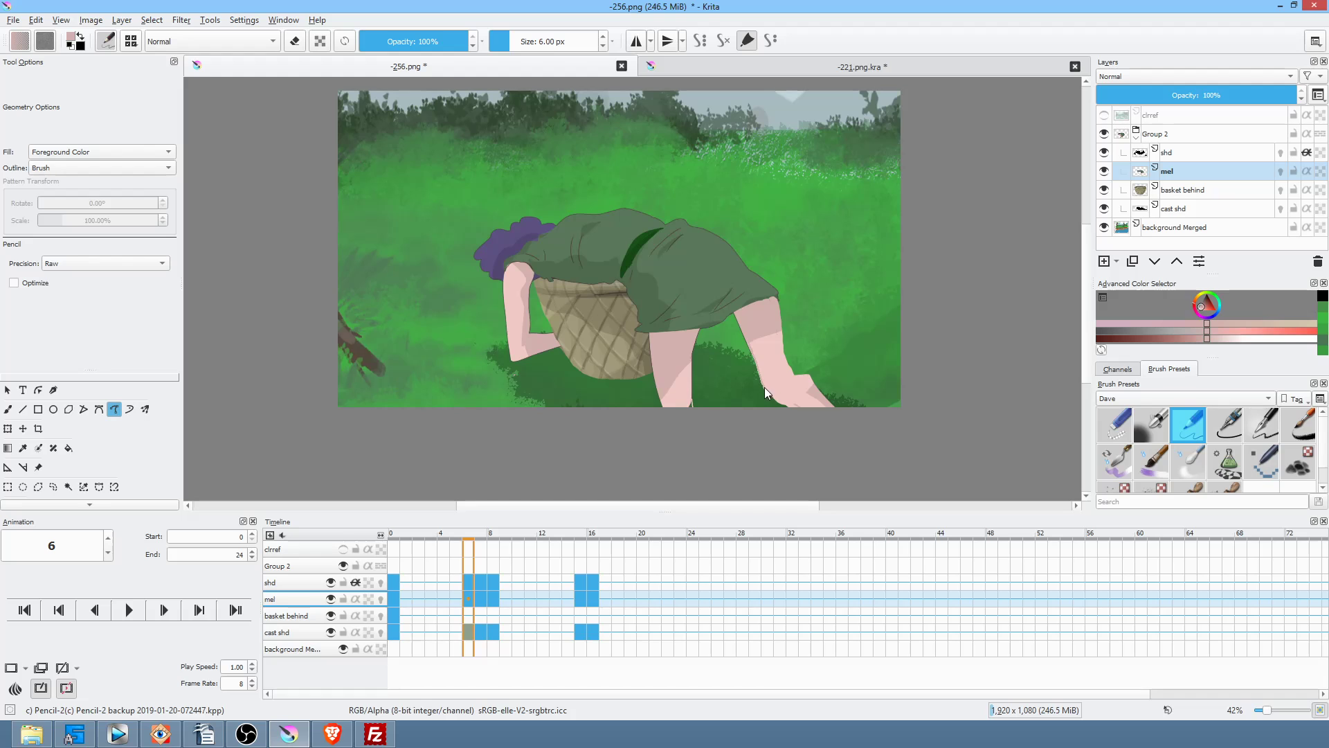
left_click_drag(769, 331, 747, 335)
key("ctrl+z")
left_click(765, 363, "ctrl")
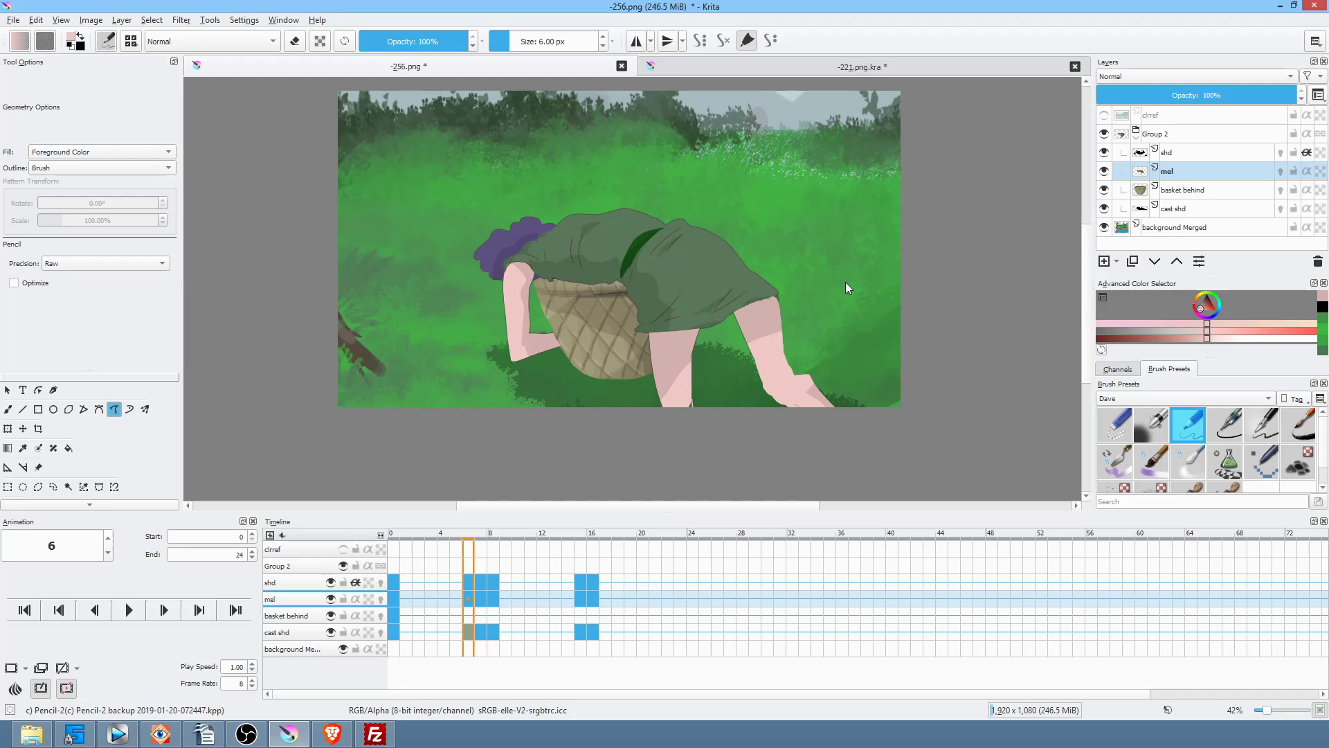
Step: On the shd layer in black, shade the rear leg, front shin and thigh to the knee on frame 7
left_click(1189, 153)
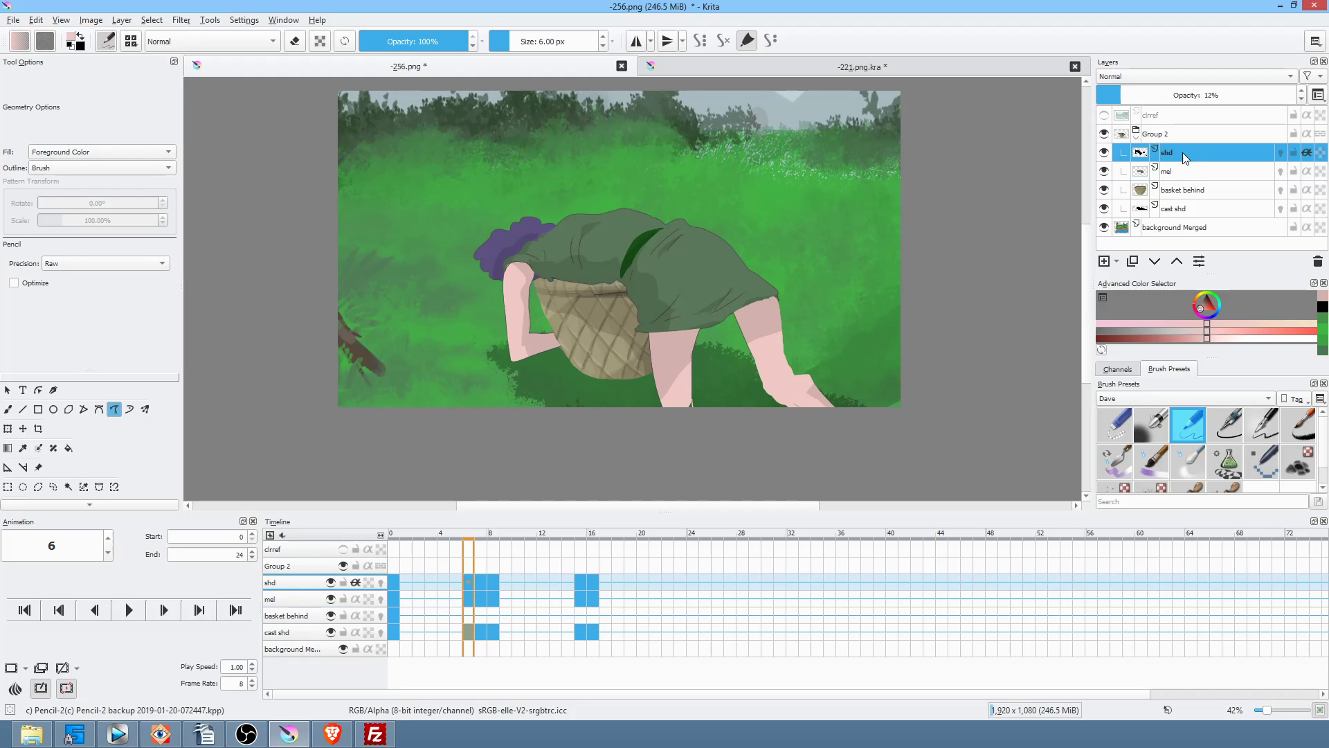
left_click(1061, 341, "ctrl")
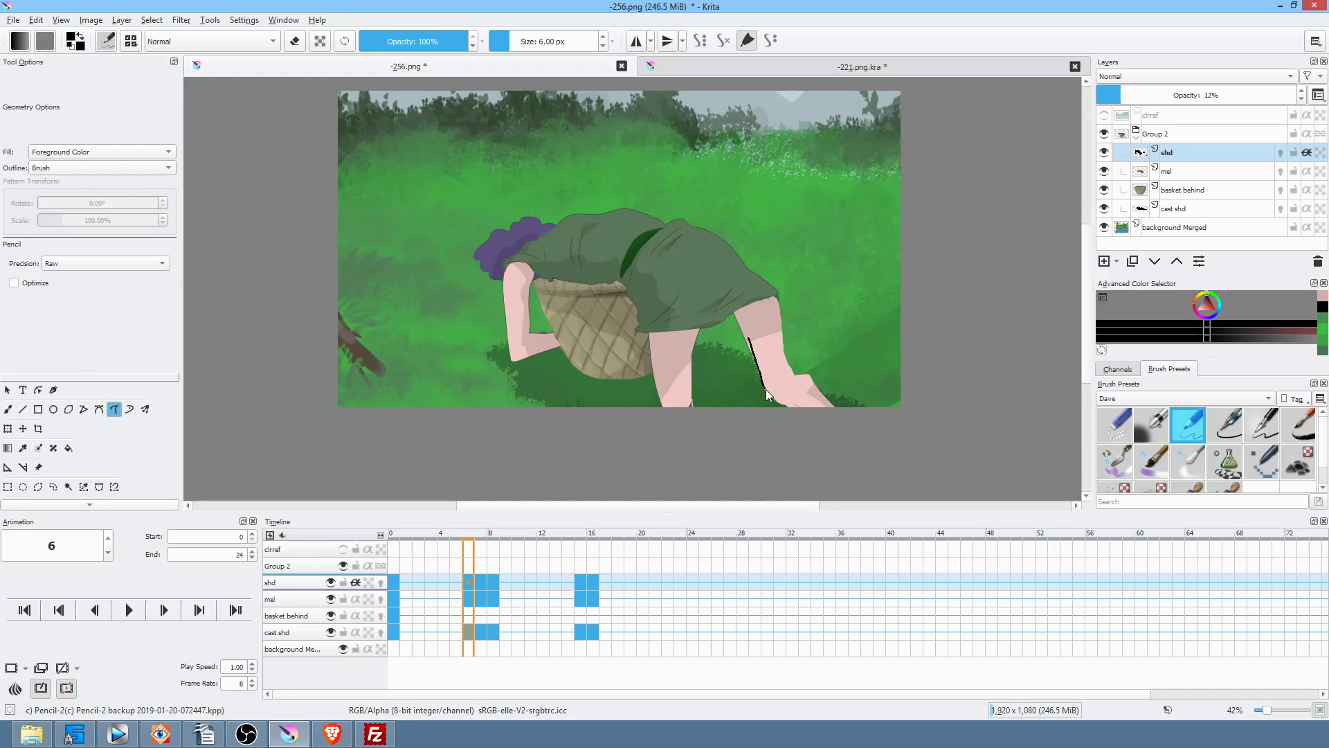
left_click_drag(784, 393, 769, 334)
key("e")
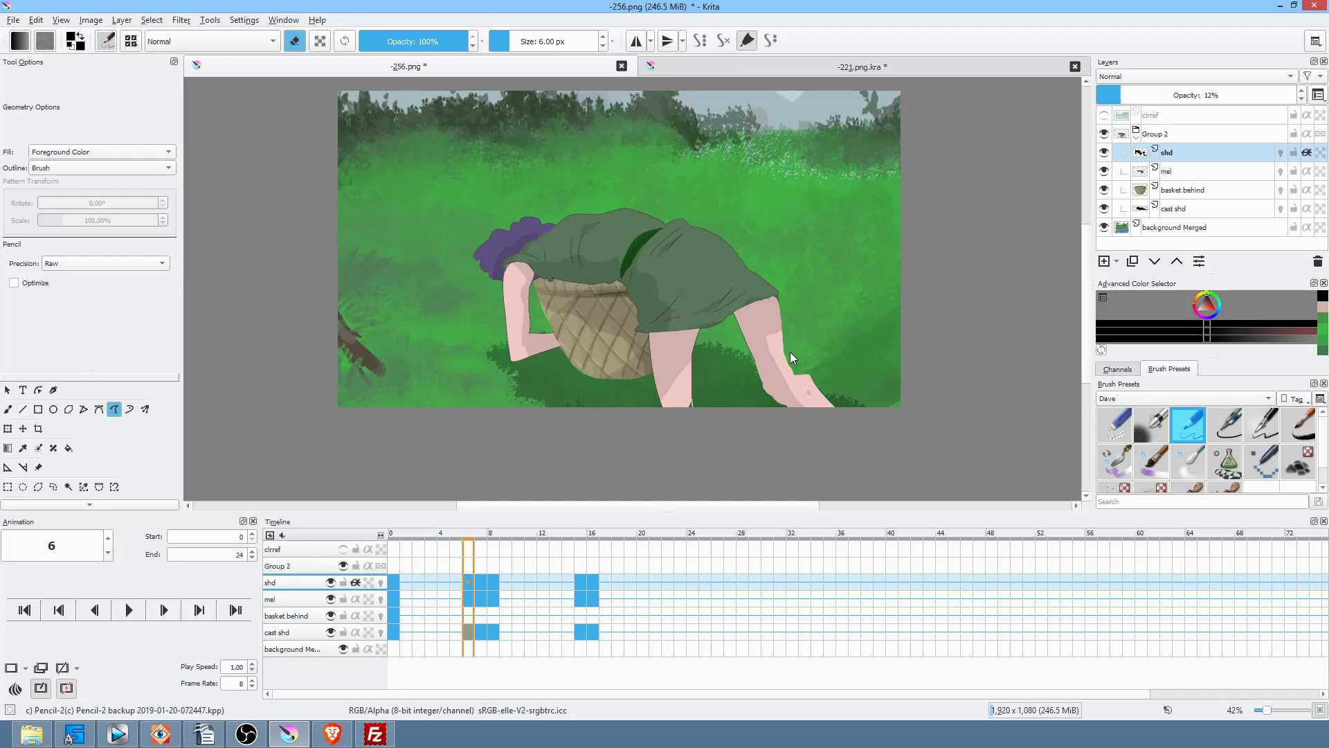
key("Right")
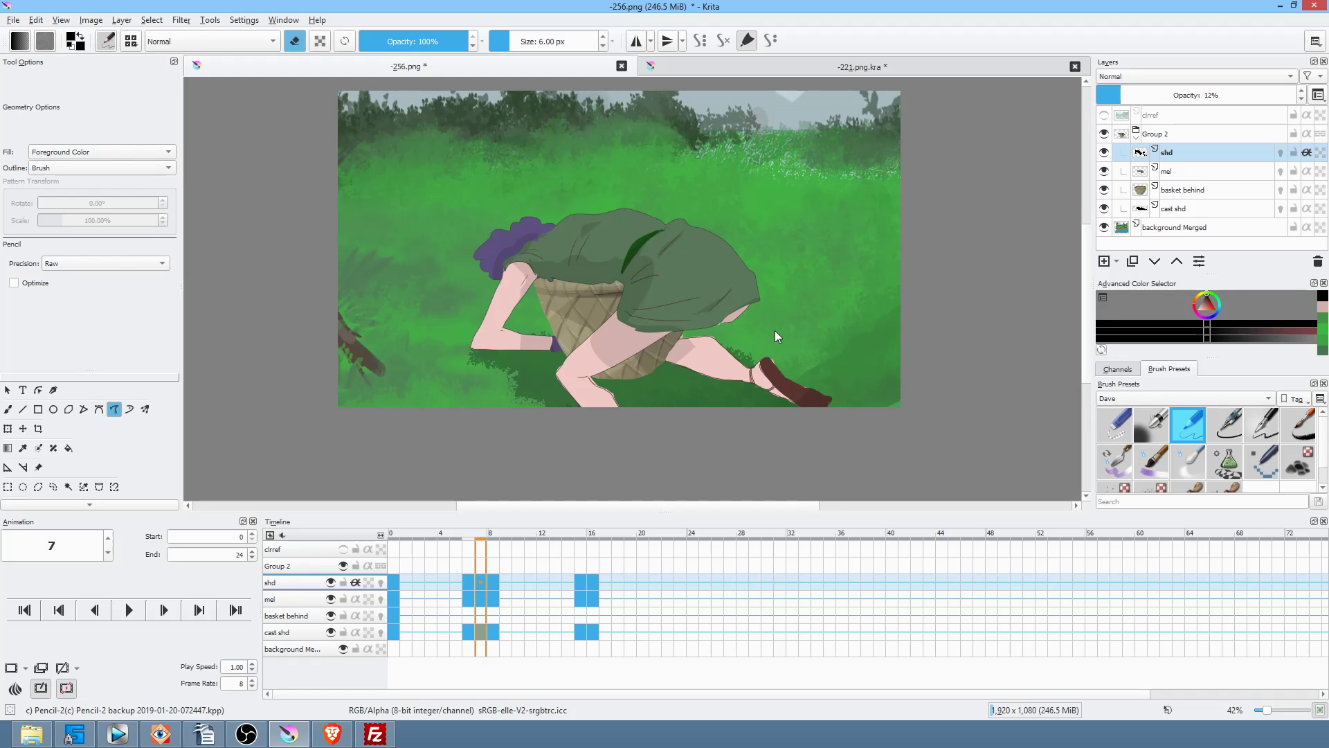
key("e")
left_click_drag(723, 332, 712, 332)
mouse_move(594, 376)
left_mouse_down()
mouse_move(575, 384)
mouse_move(627, 380)
left_mouse_up()
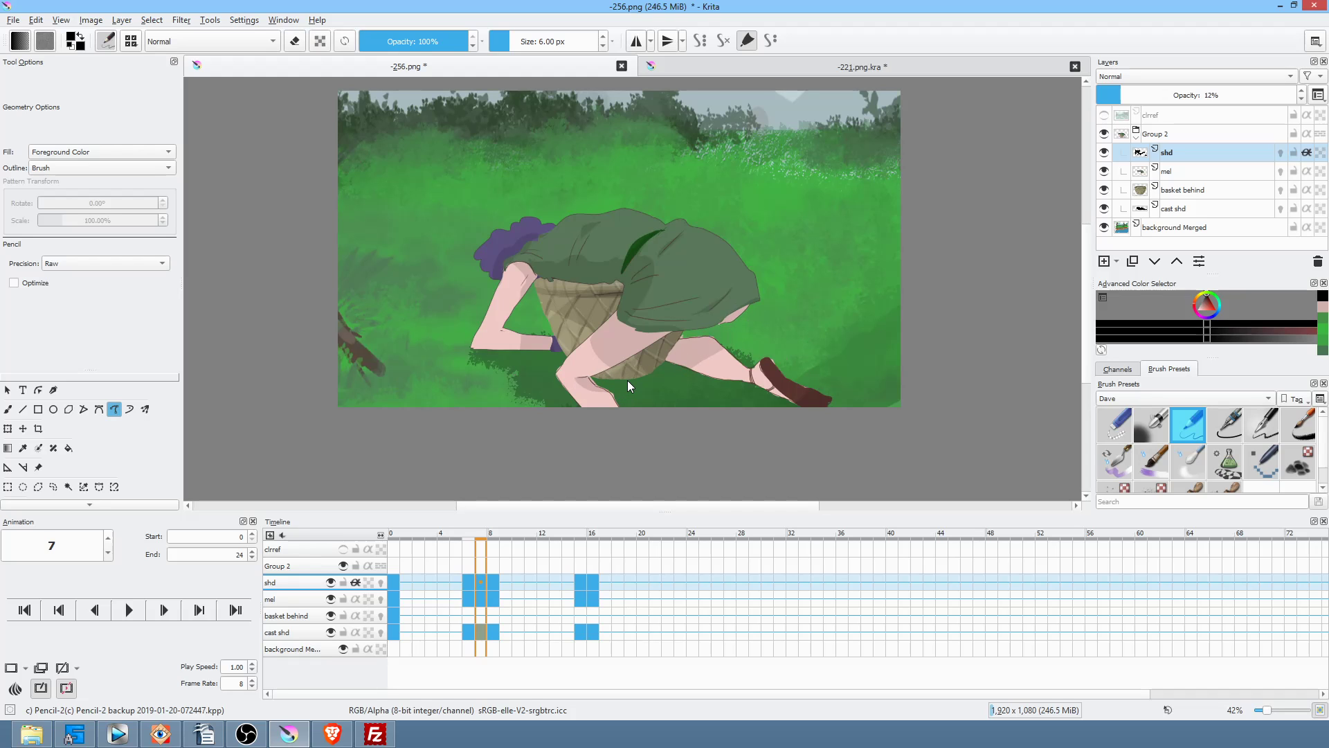
left_click_drag(592, 339, 604, 368)
Step: Add shadow around the back foot and near the basket on frames 15 and 16
key("Right")
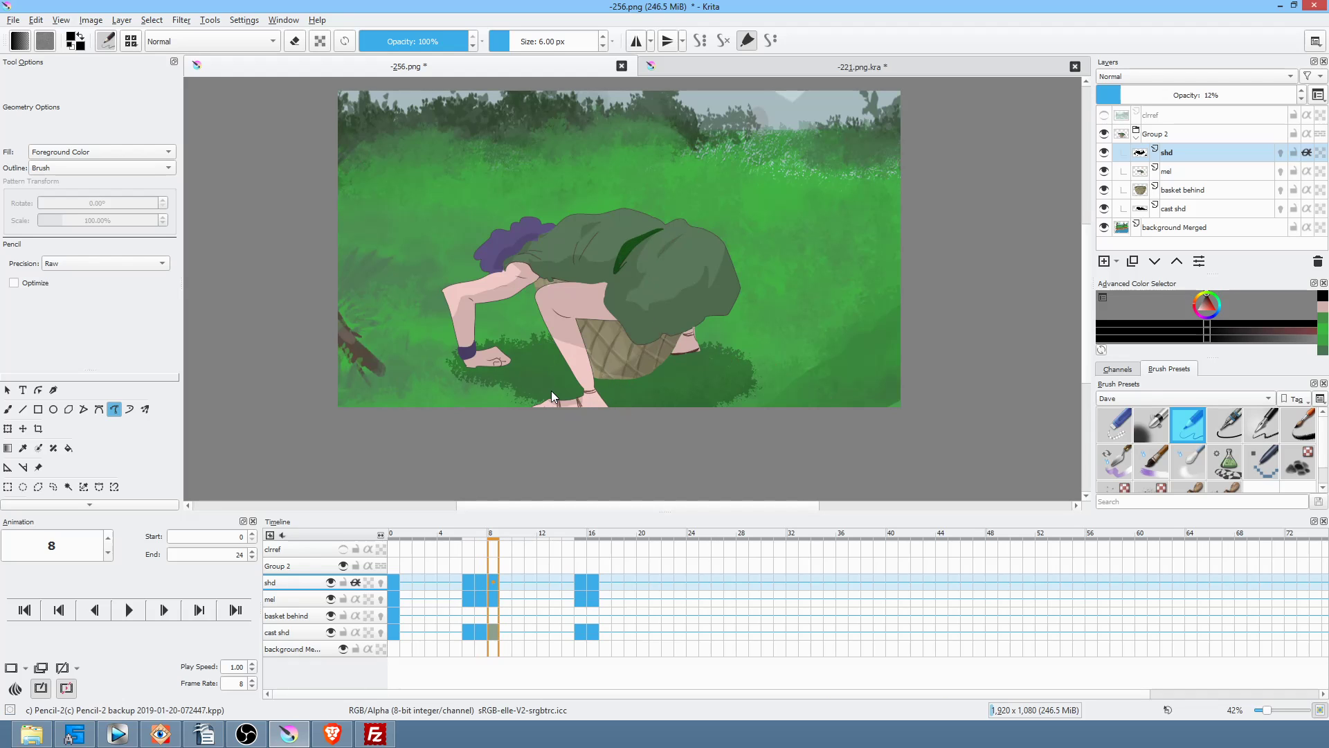
key("period")
key("Right")
key("Left")
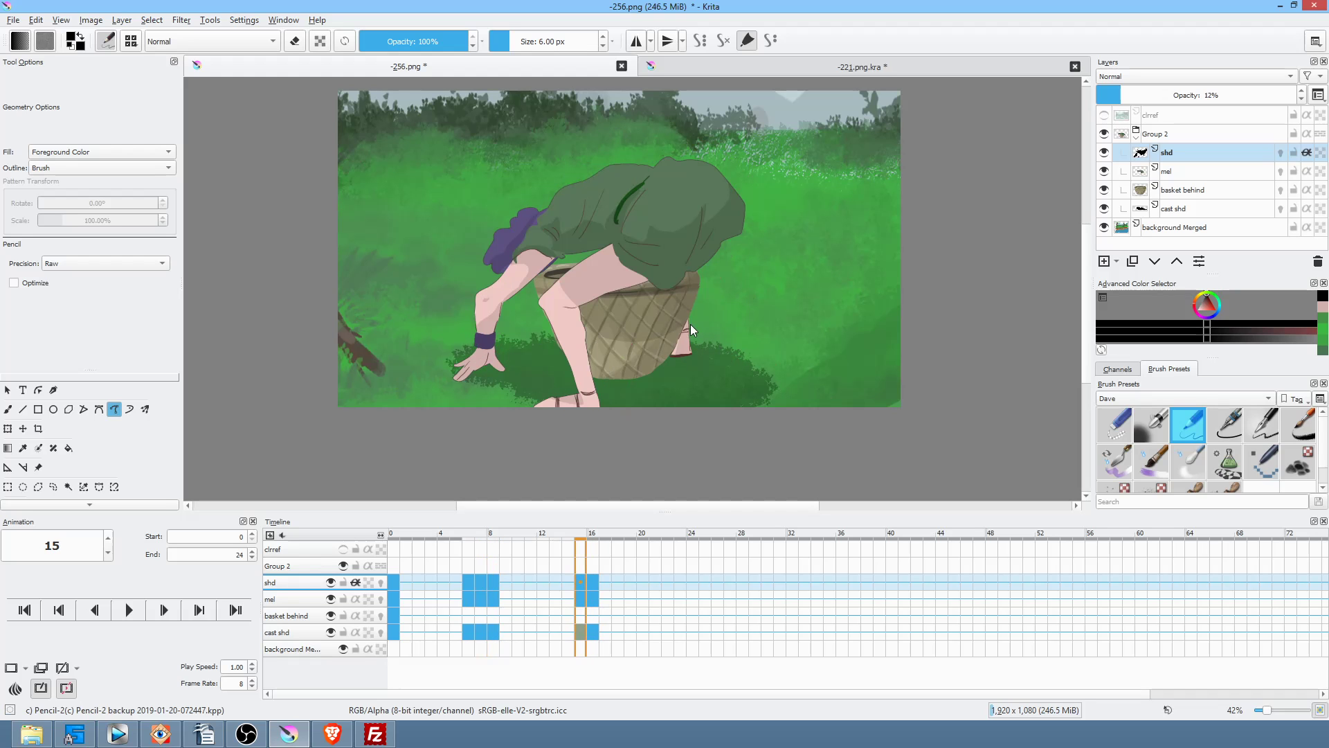
left_click_drag(694, 353, 715, 321)
key("comma")
key("period")
key("period")
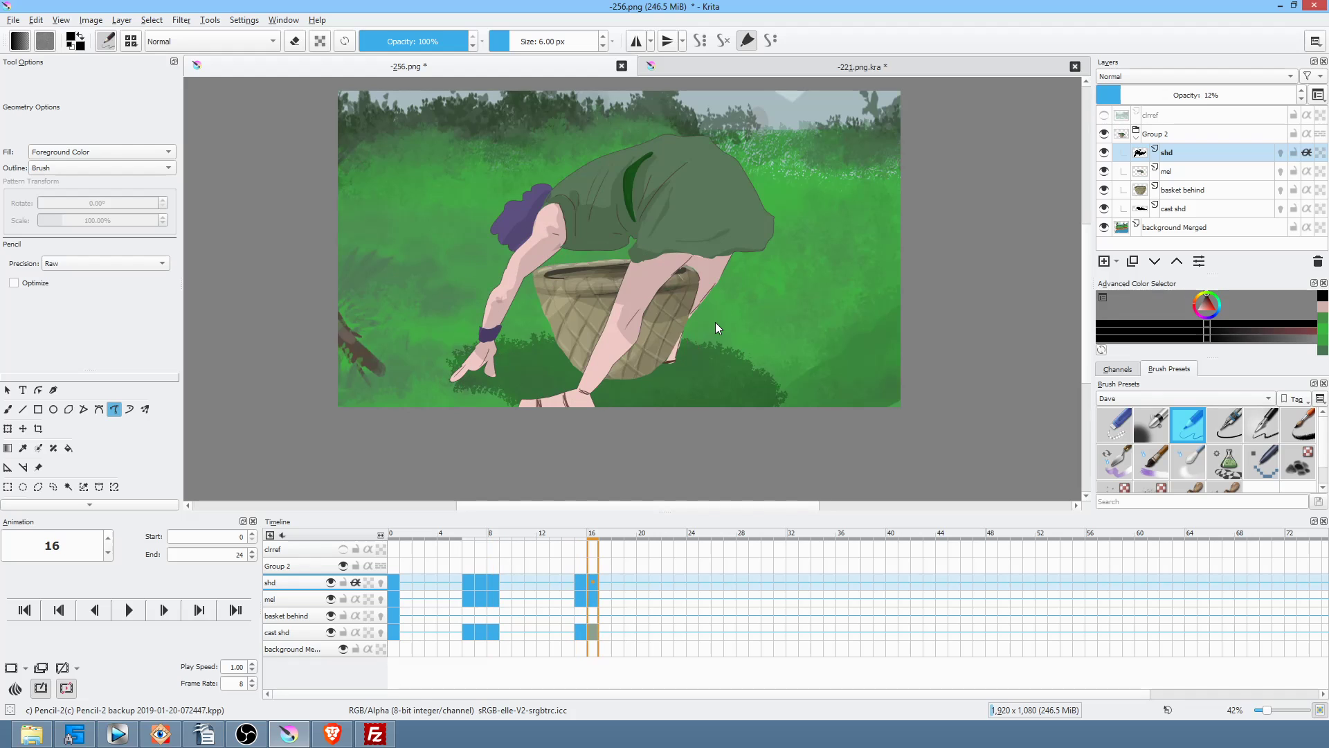
left_click_drag(683, 355, 709, 316)
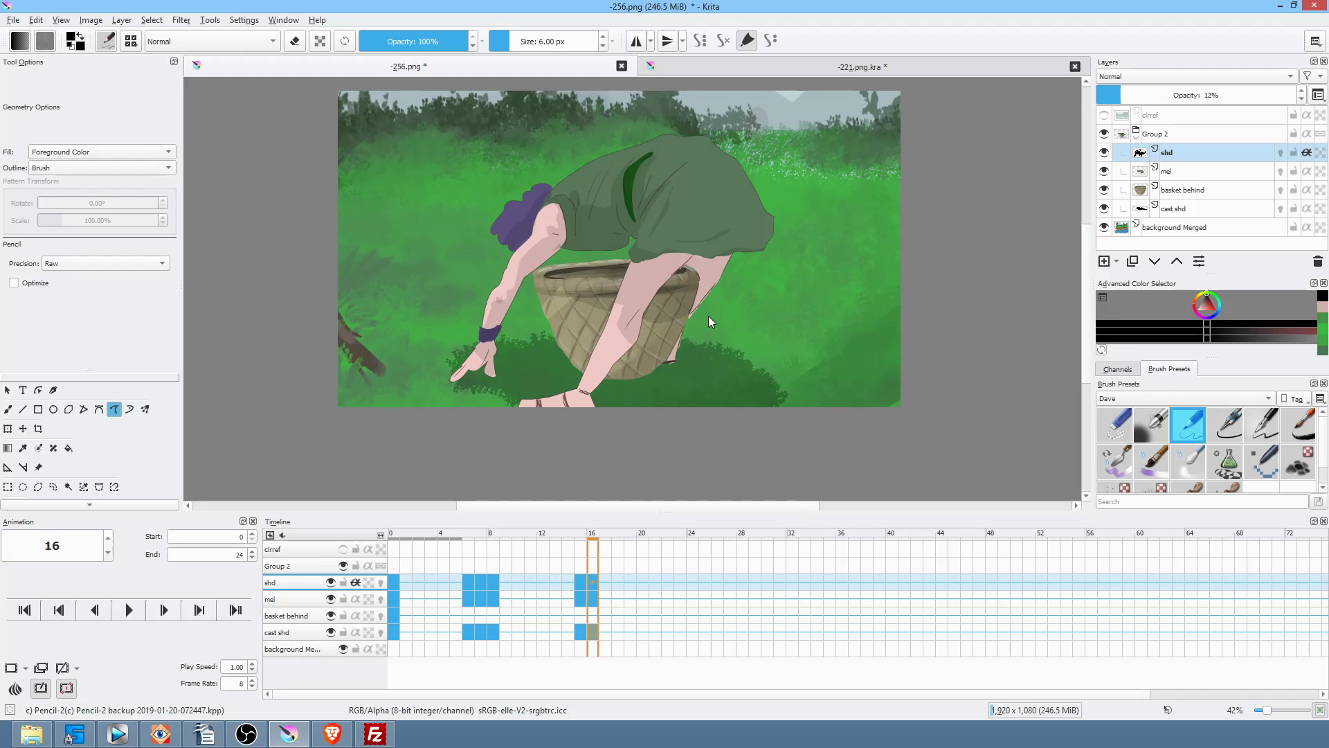
Step: Extend the shadow outline down the back of the leg, comparing frames 15 and 16
key("Left")
key("comma")
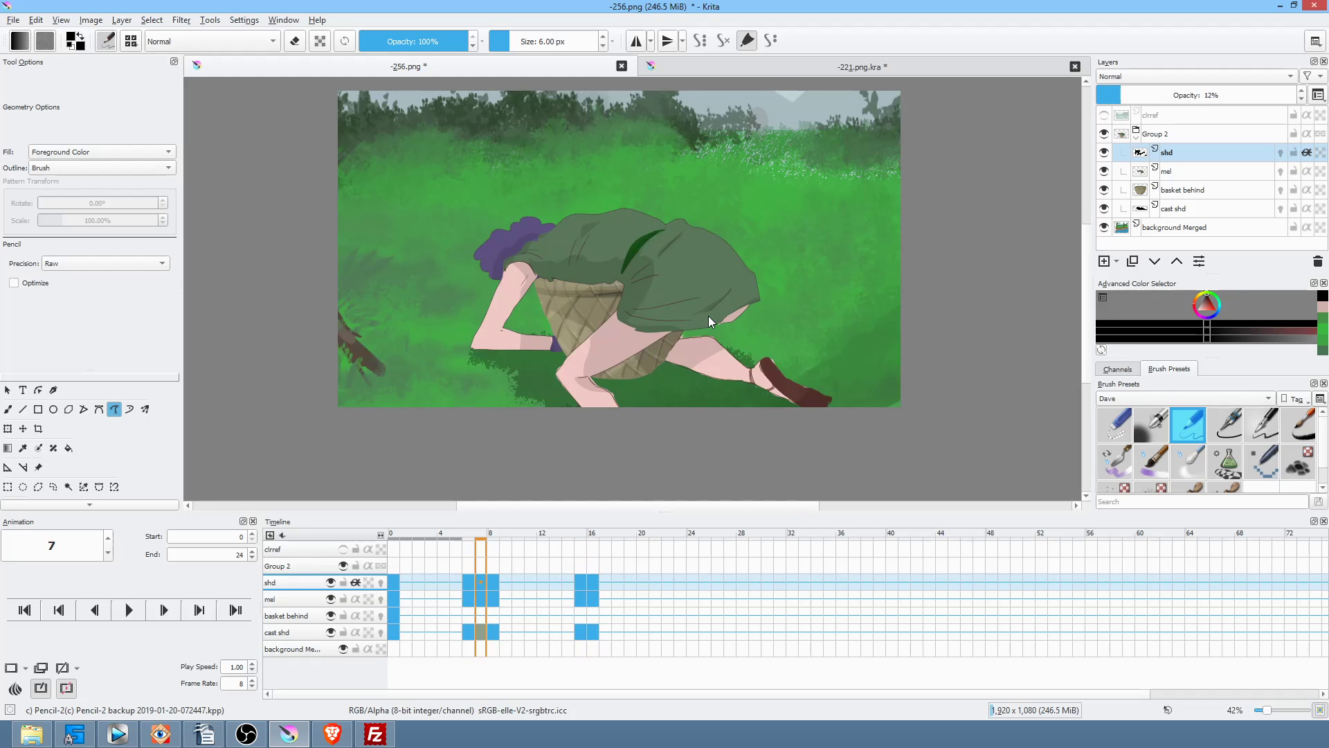
key("period")
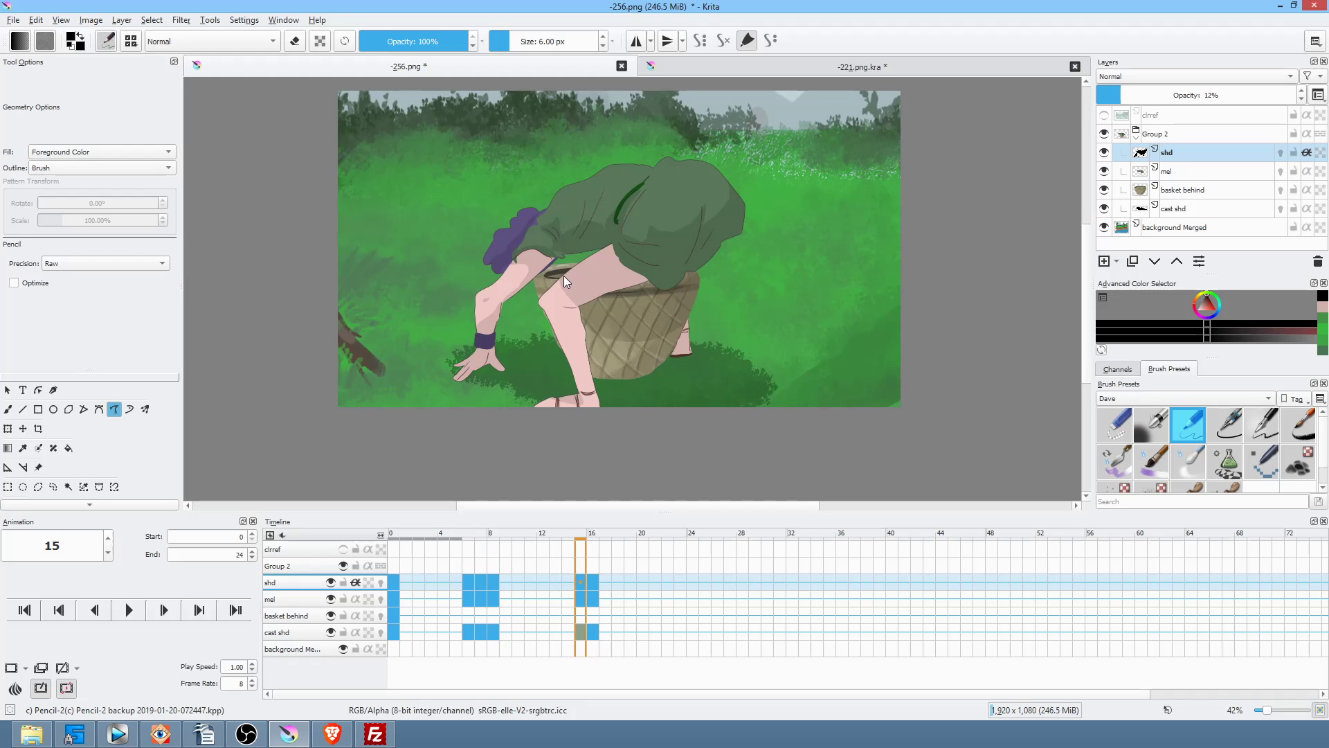
left_click_drag(550, 291, 546, 324)
key("comma")
key("period")
key("Right")
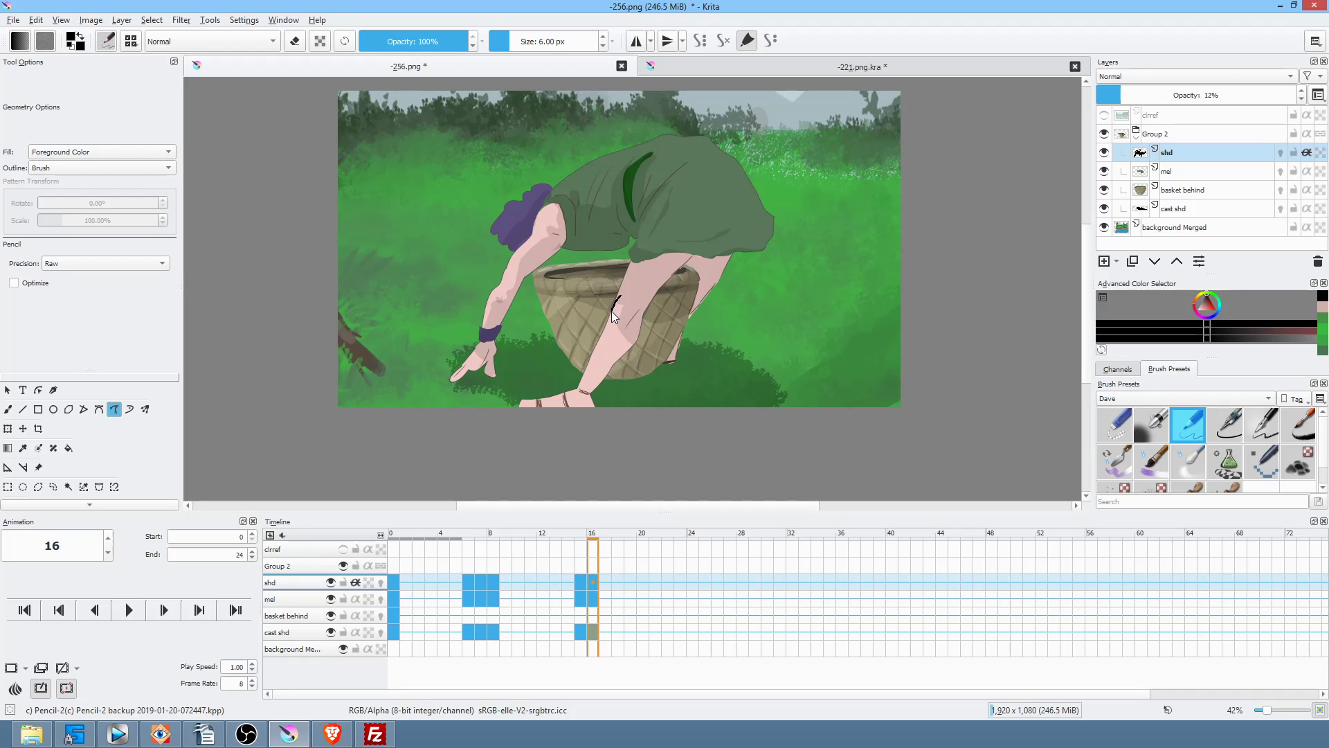
key("Left")
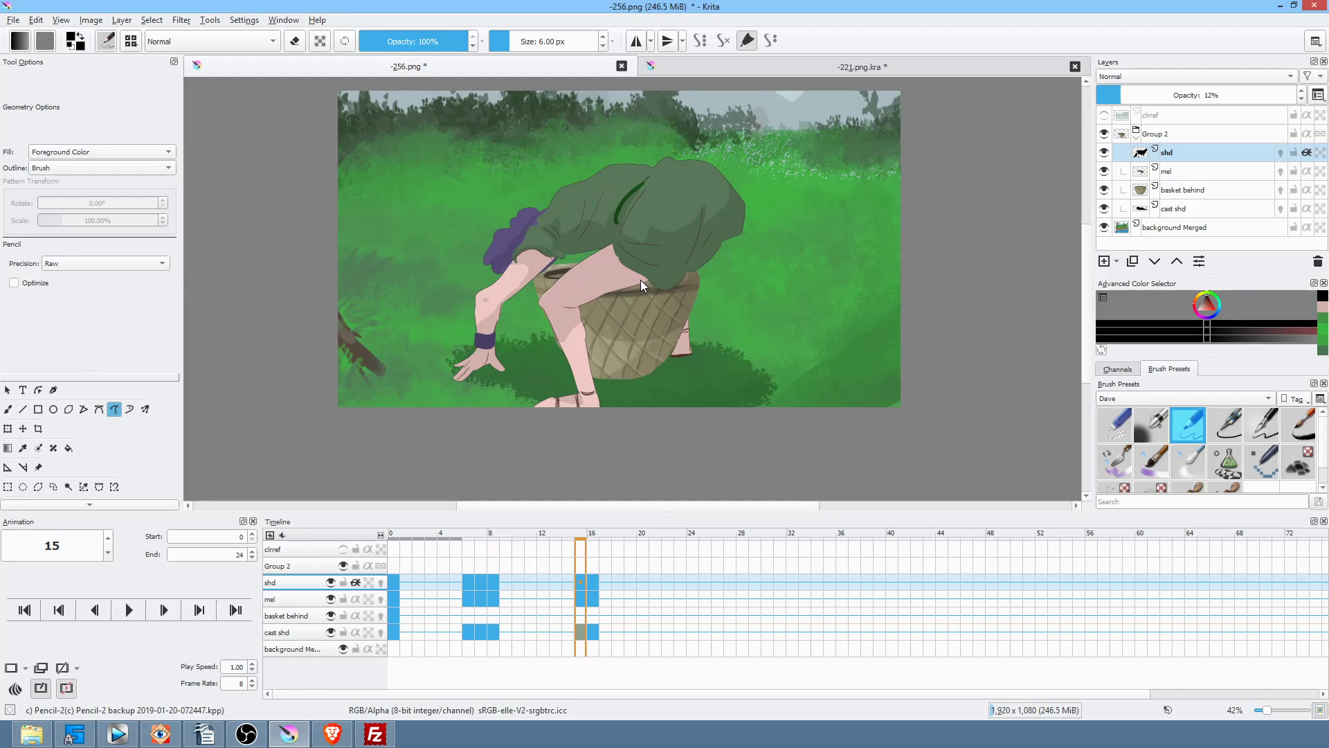
key("Right")
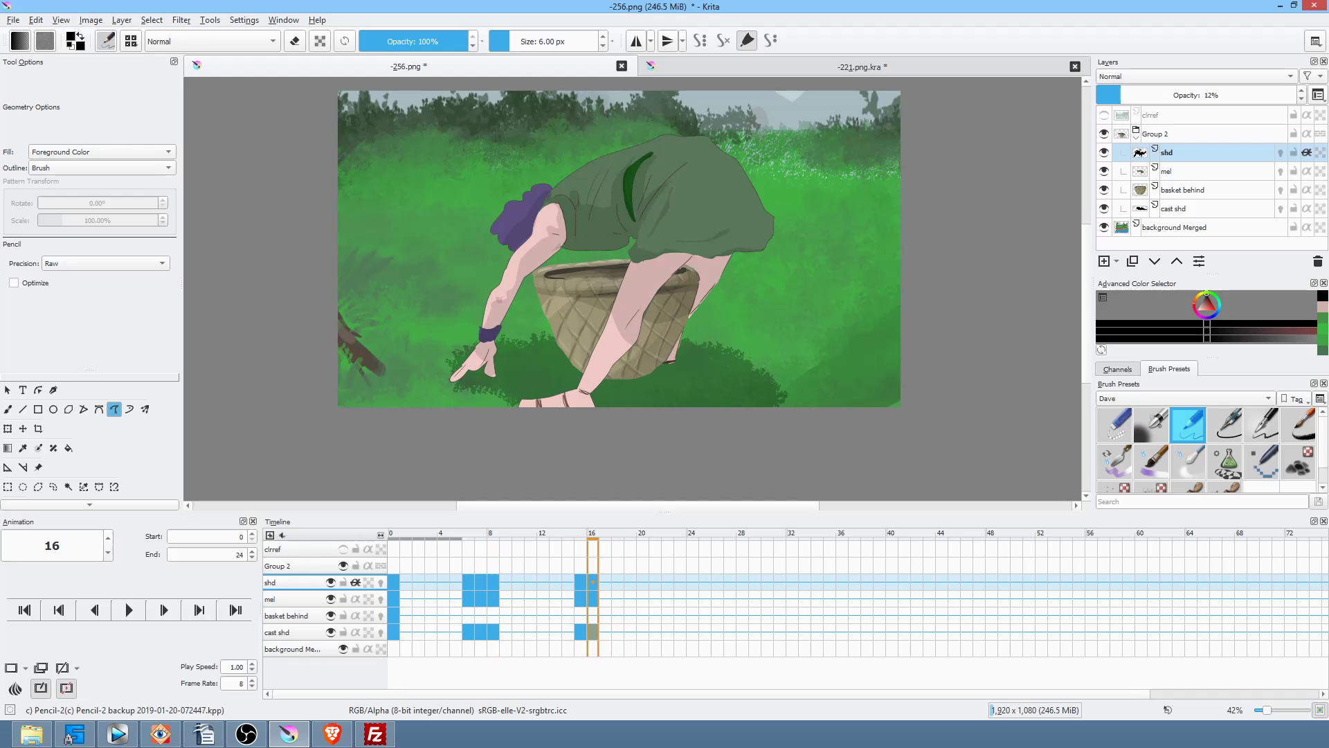
Step: Save -256.png, accepting the PNG save options
left_click(14, 20)
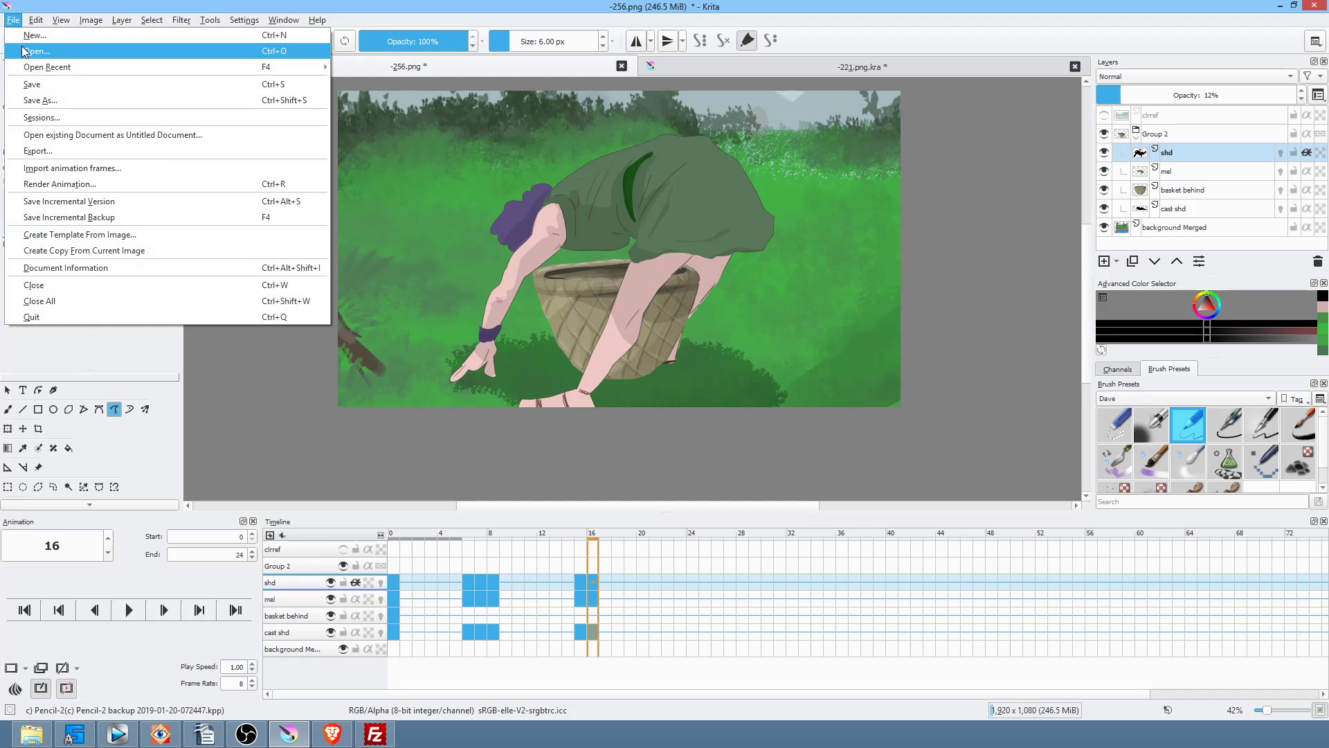
left_click(31, 85)
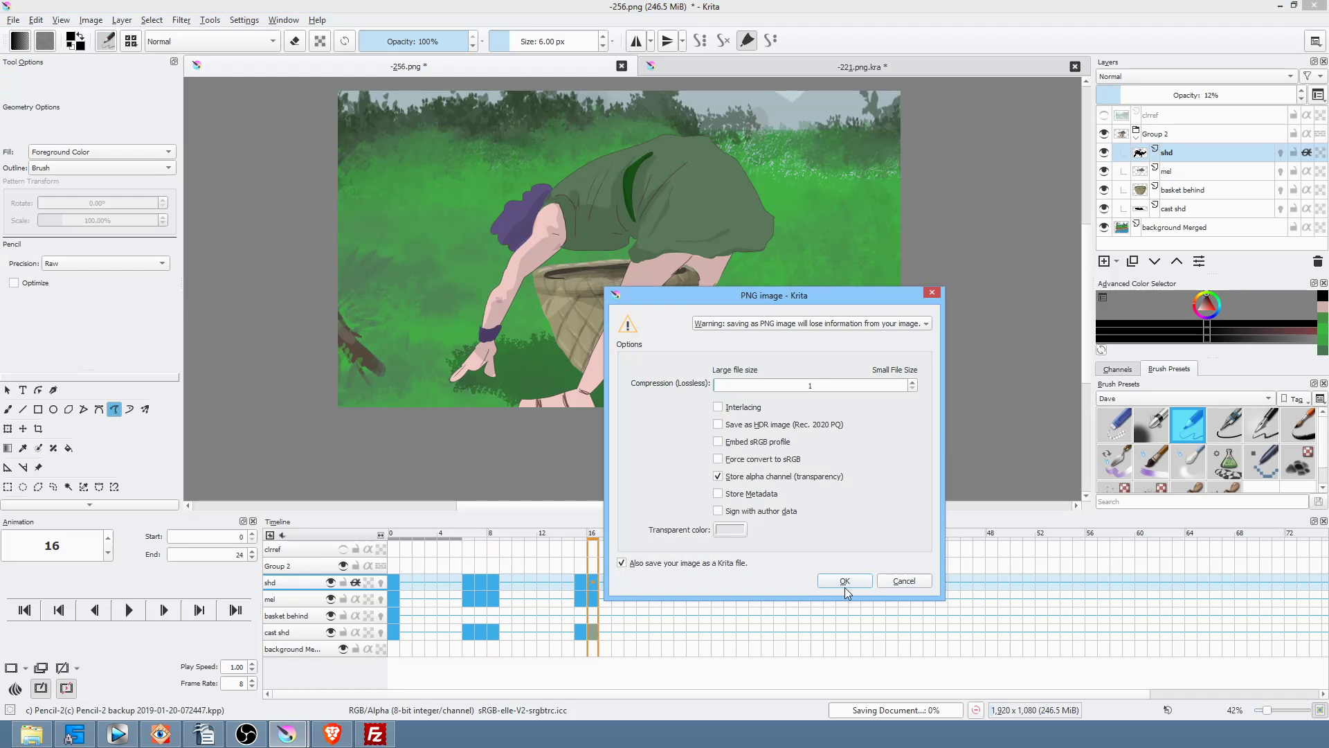
left_click(843, 582)
scroll(747, 364, "down", 2)
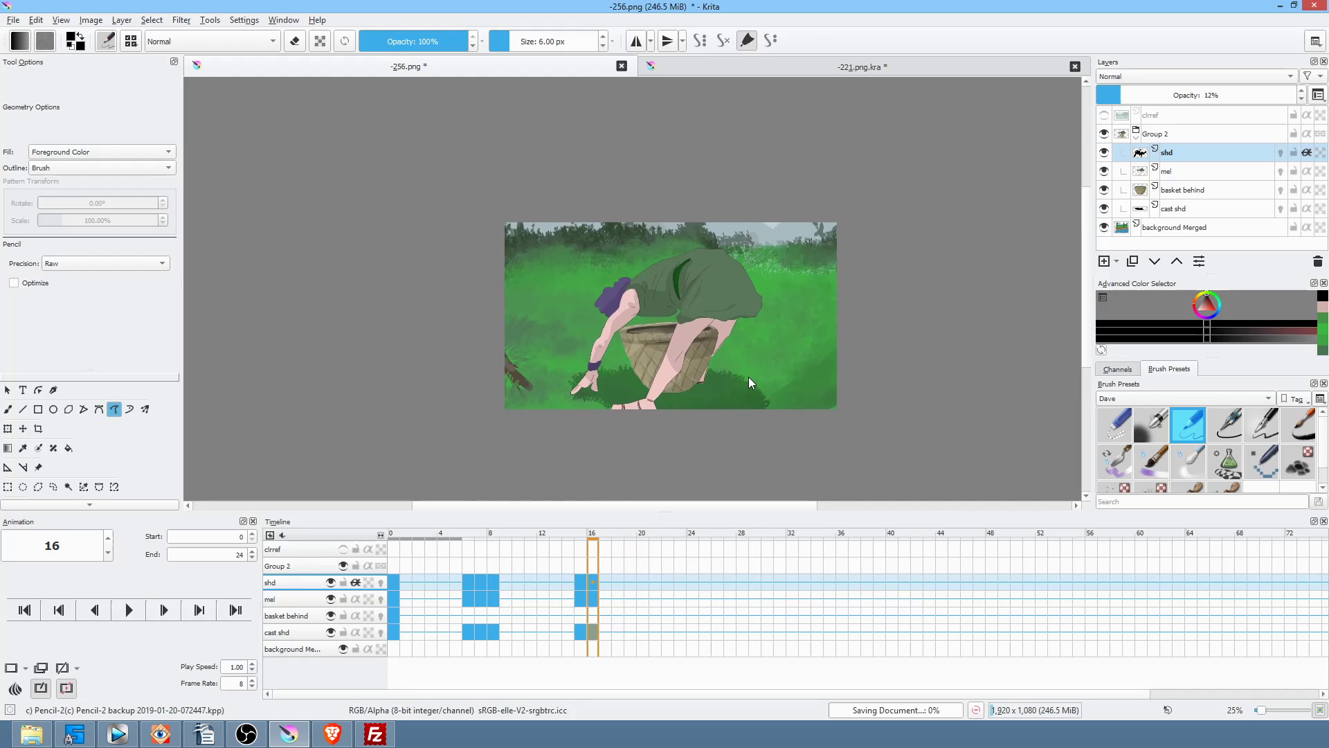
scroll(749, 377, "up", 3)
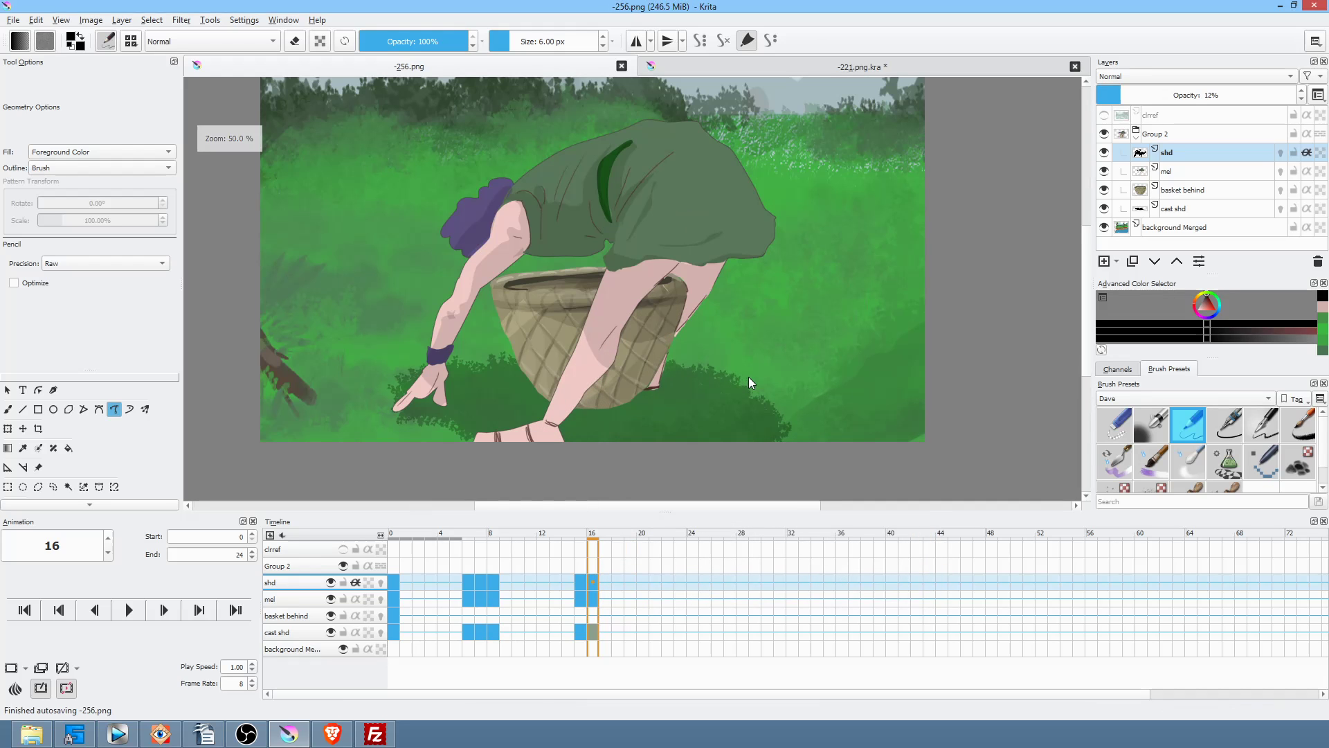
Step: Set the shd layer's opacity from 12% to about 17% and play the animation to check the shadows
left_click(1191, 136)
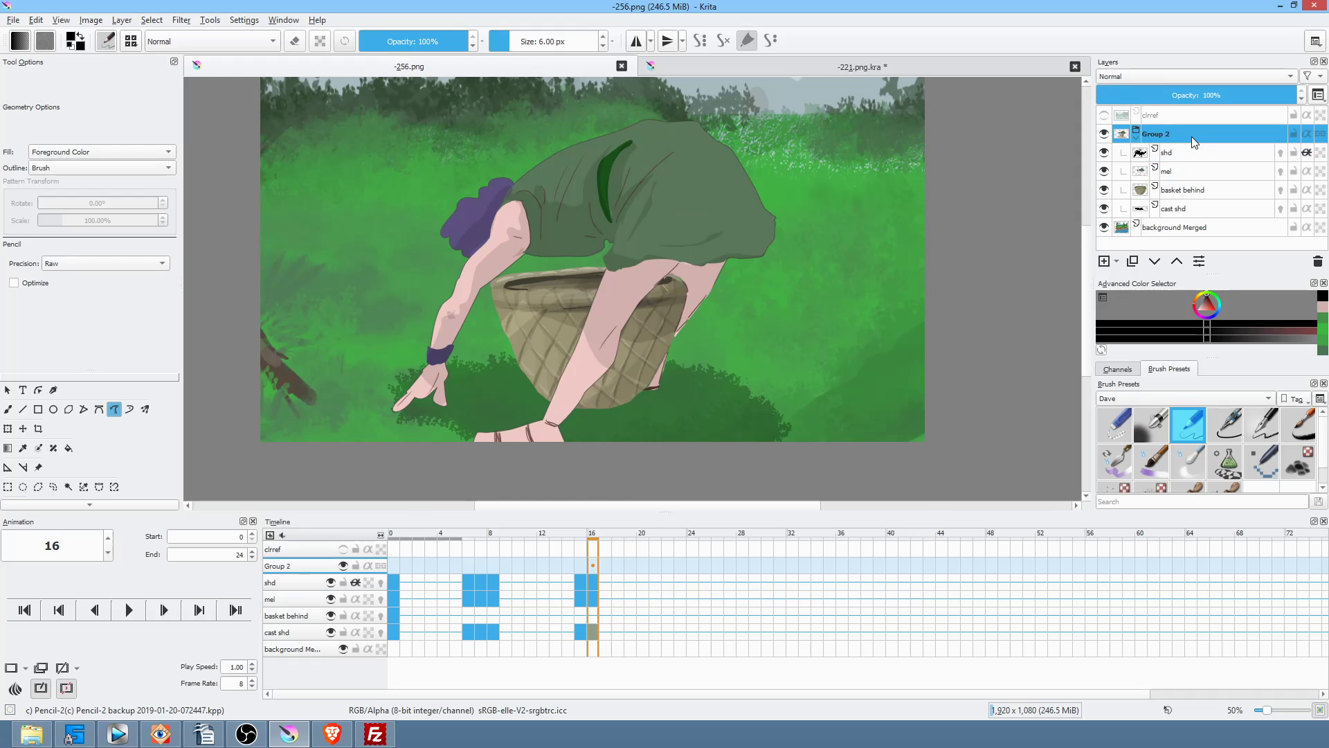
scroll(776, 253, "down", 1)
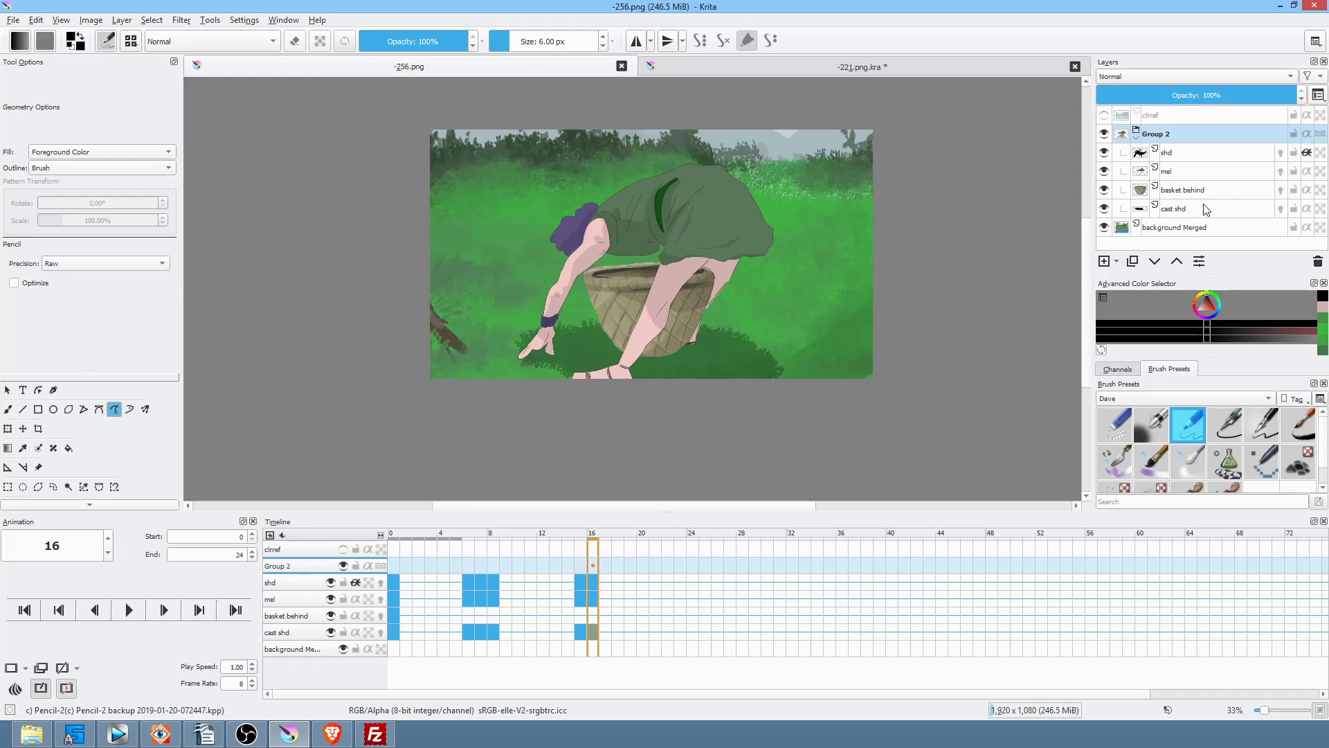
left_click(1205, 154)
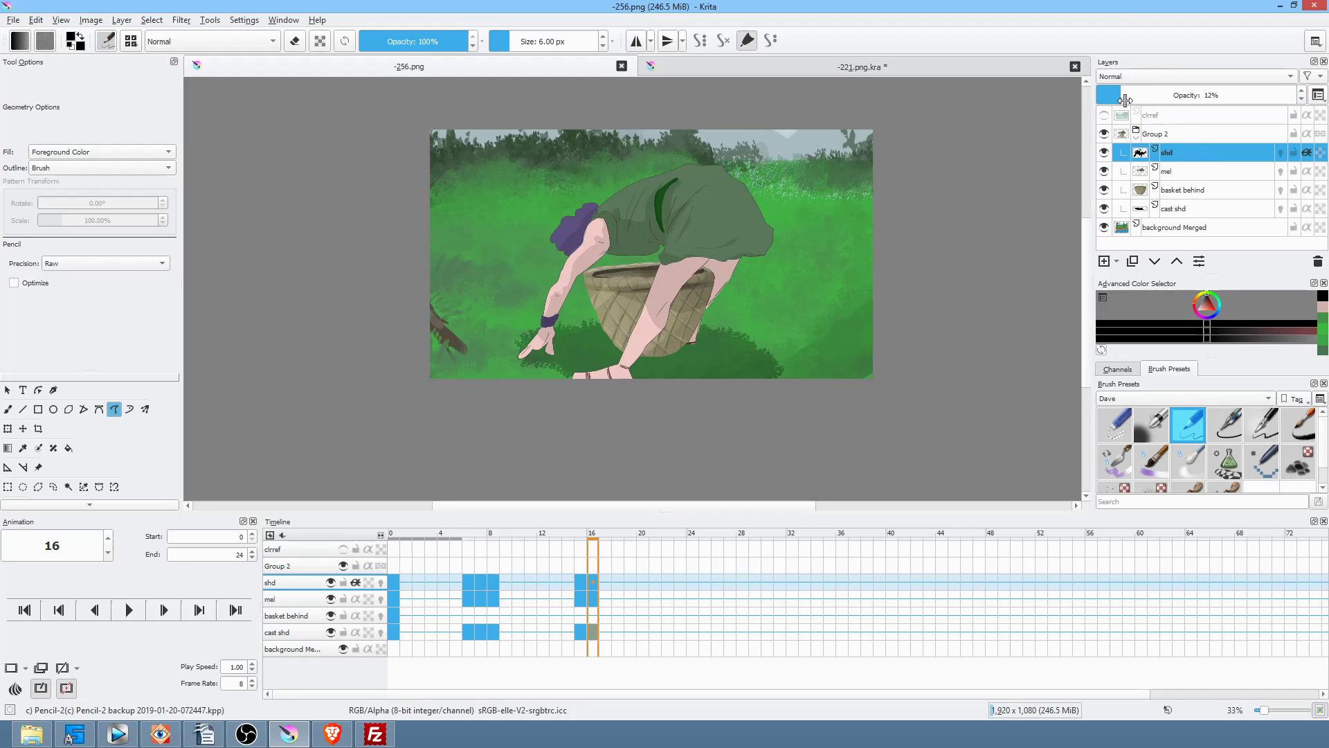
left_click_drag(1125, 101, 1139, 92)
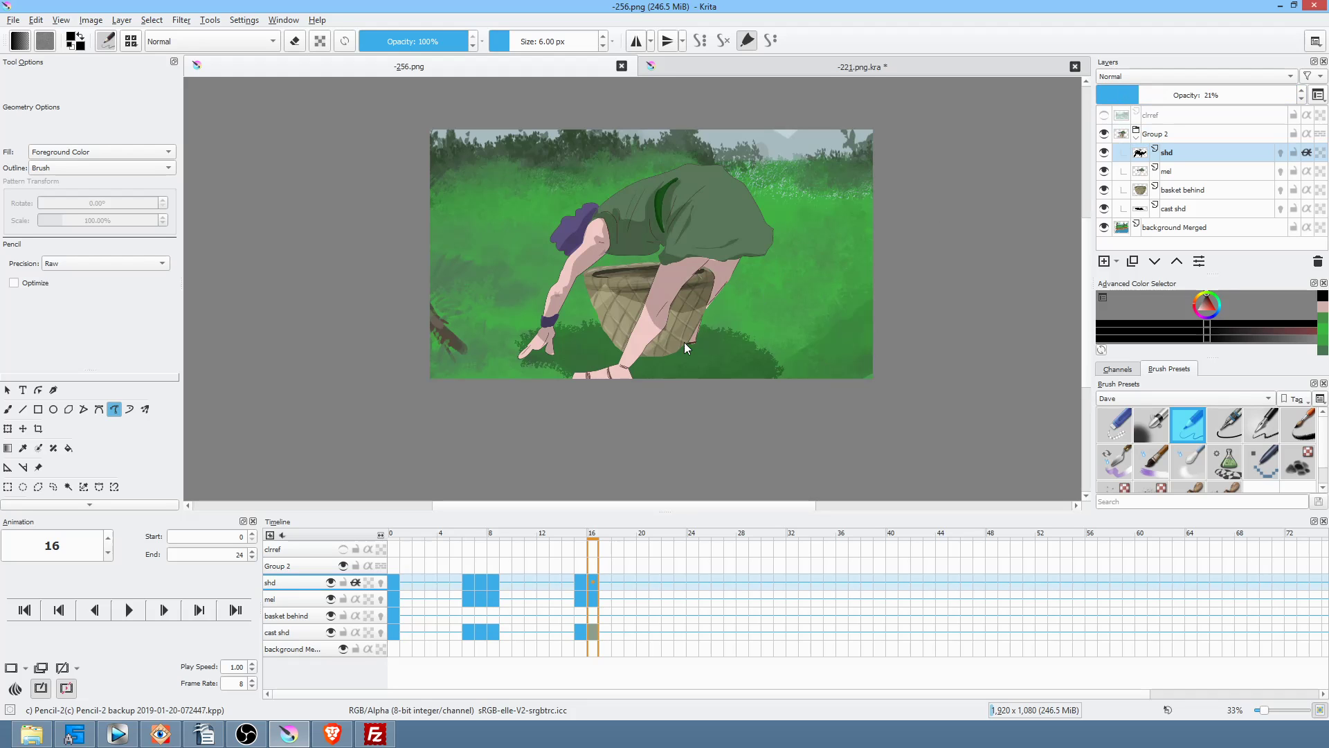
left_click(396, 585)
key("space")
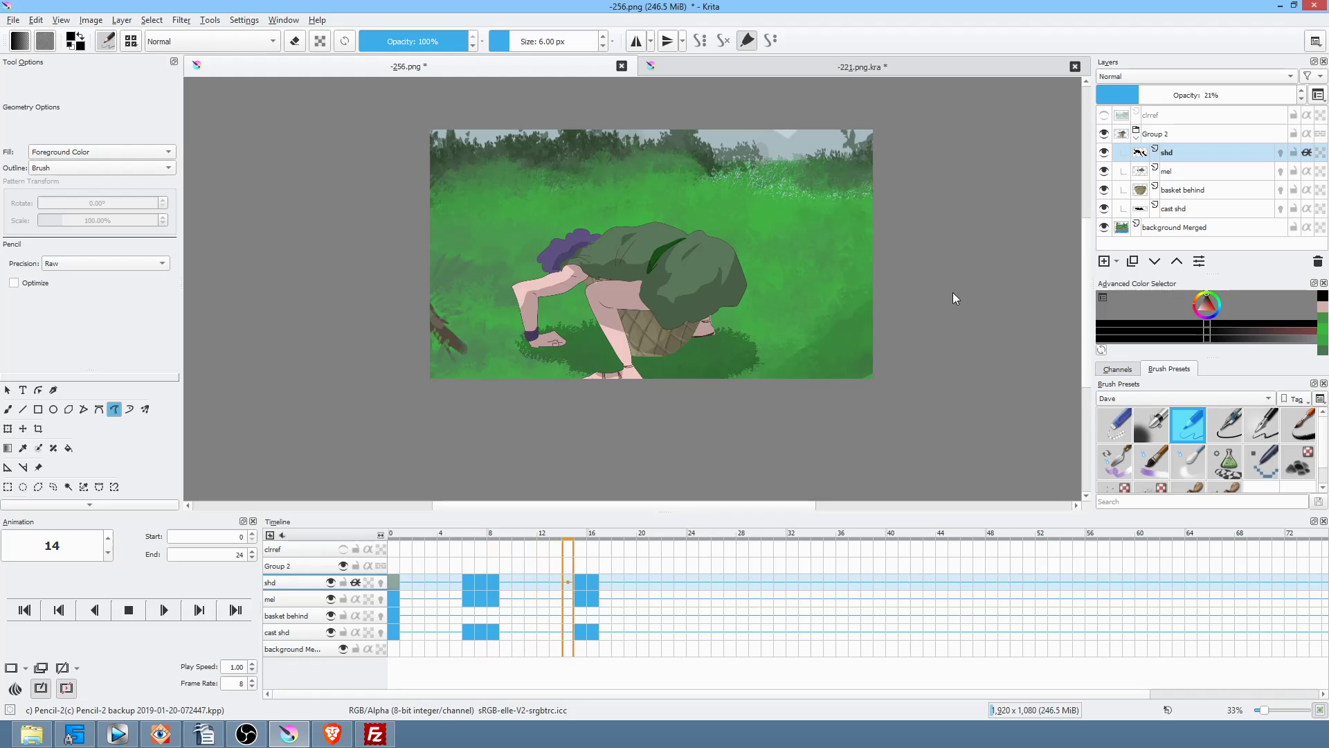
key("space")
left_click_drag(1139, 92, 1135, 92)
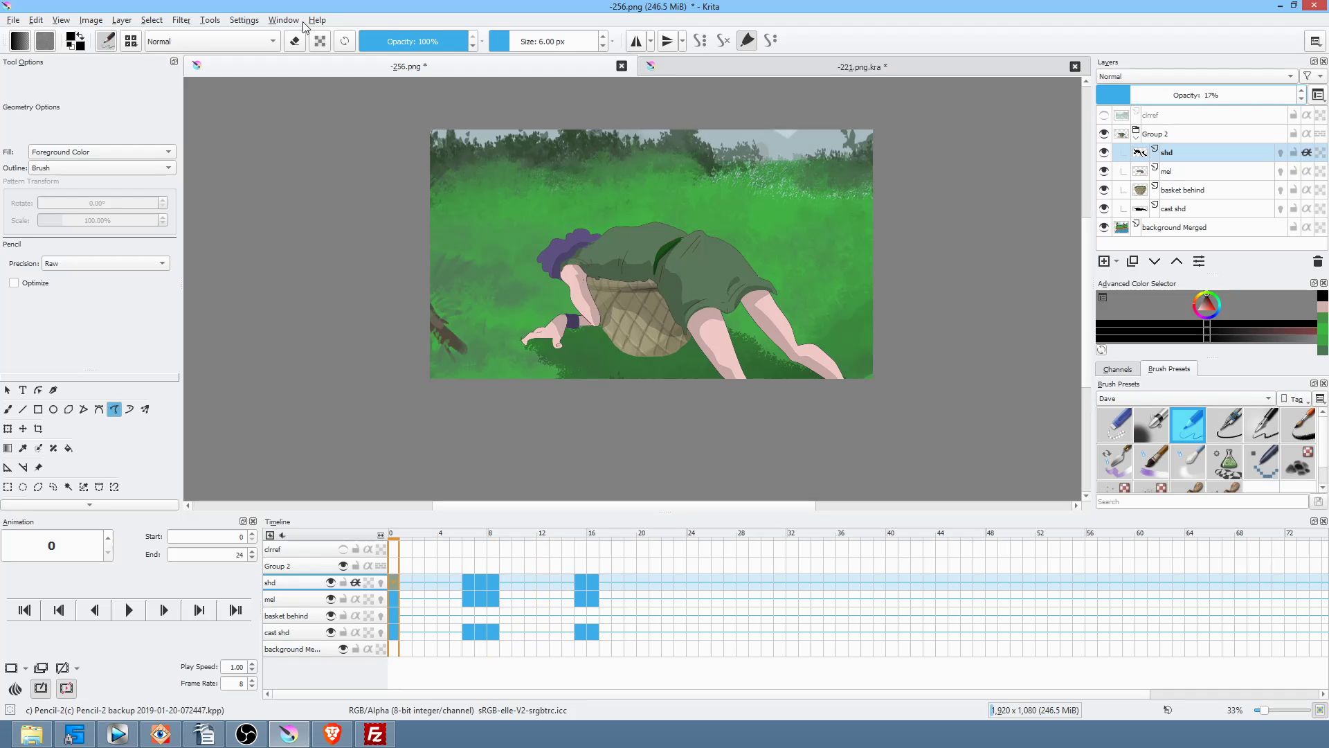
Step: Save -256.png again, accepting the PNG save options
left_click(13, 20)
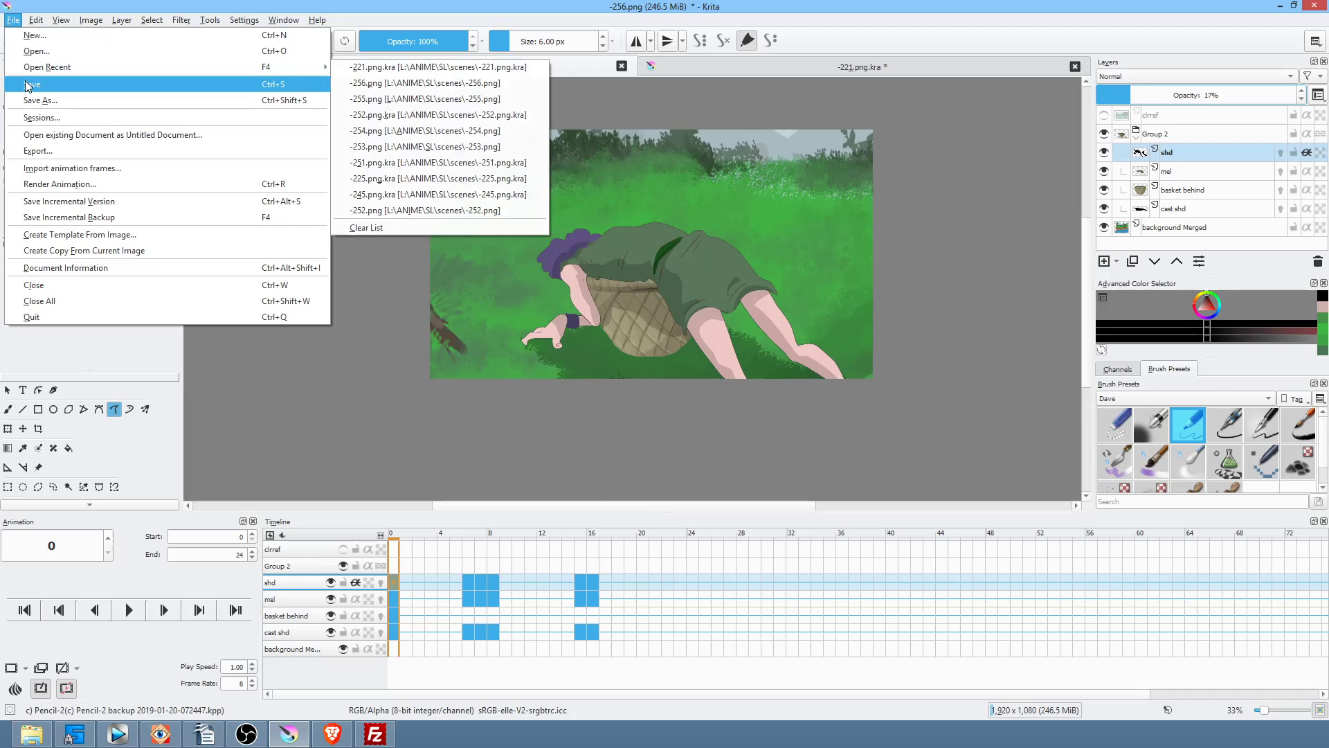
left_click(42, 84)
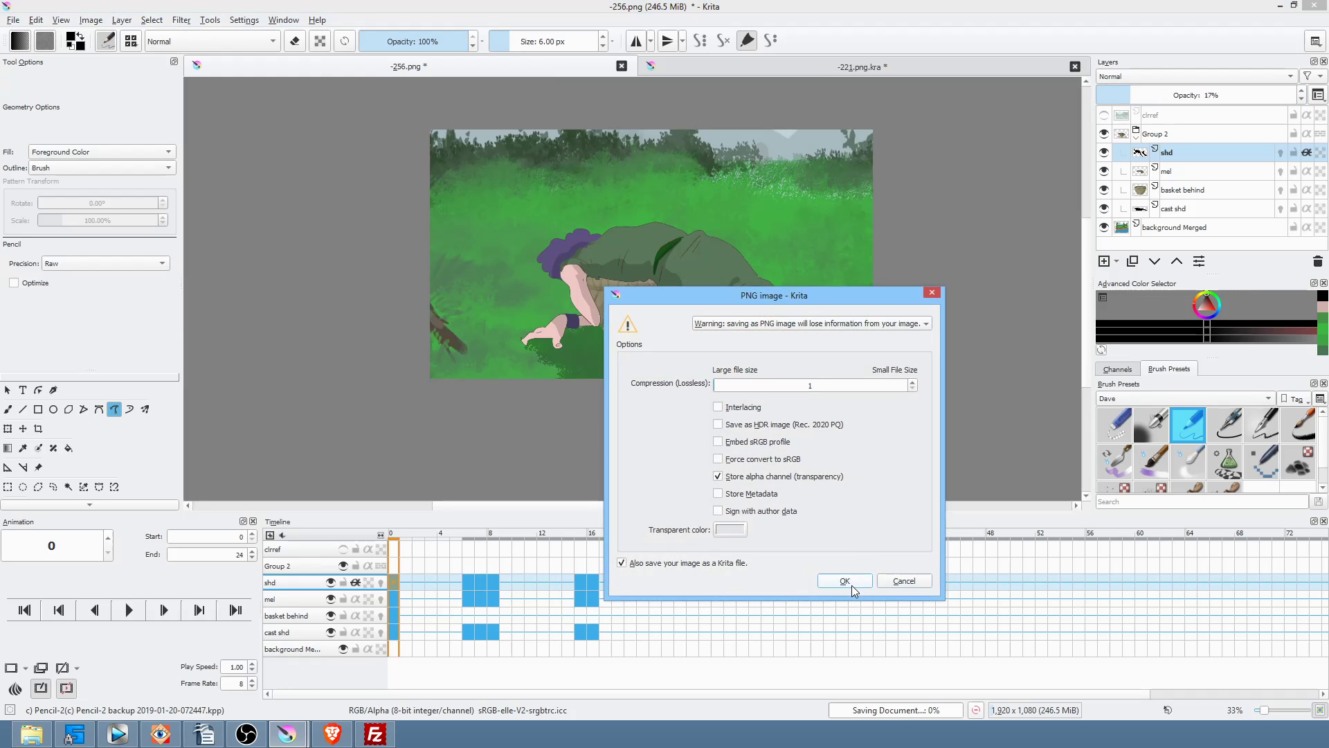
left_click(851, 584)
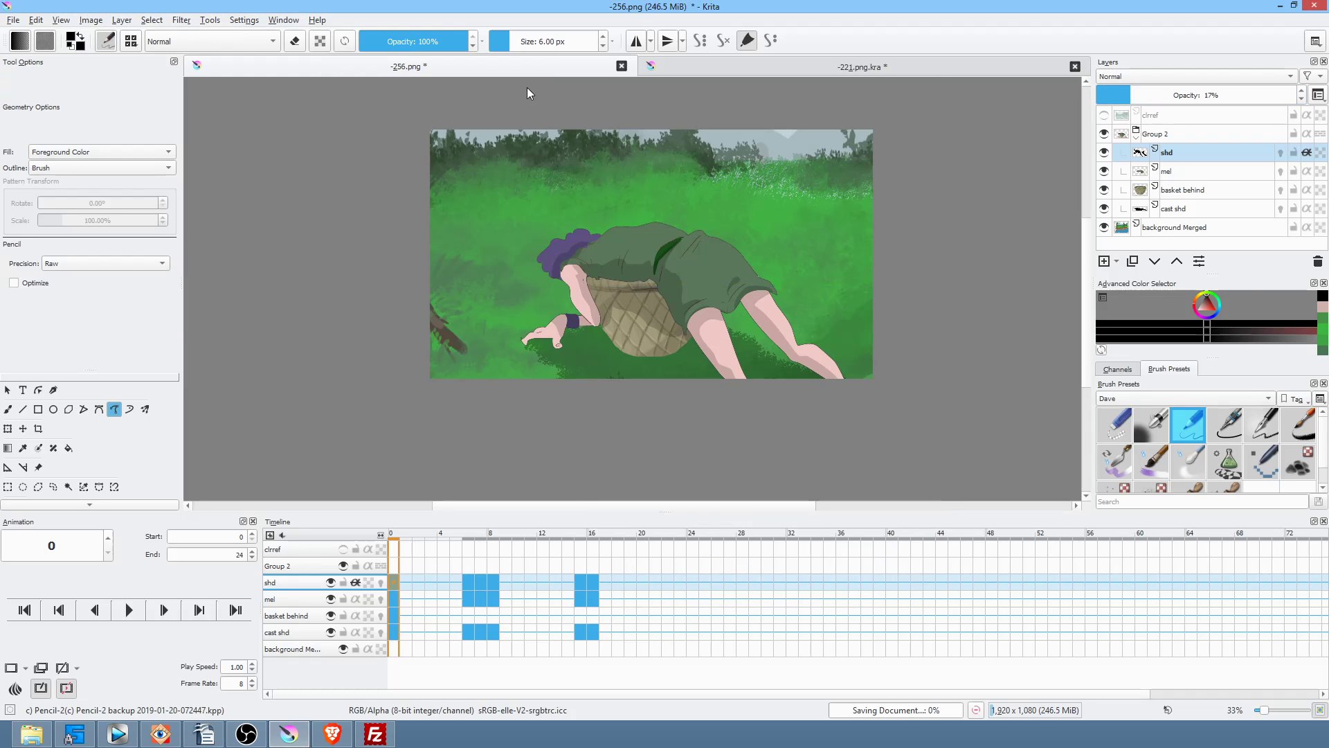
Step: Render frames 0–24 as a PNG sequence named 256. into scenes/256/render
key("ctrl+r")
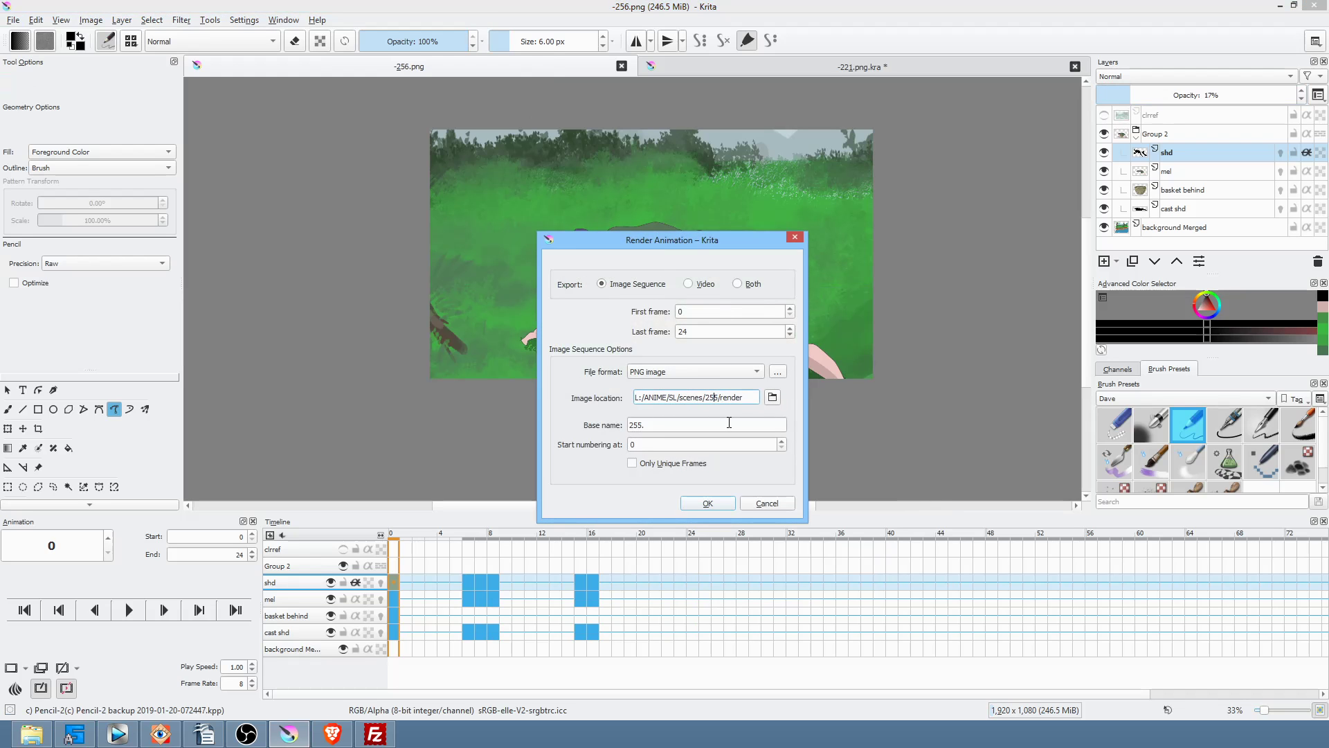
type("6")
left_click(637, 423)
left_click(706, 505)
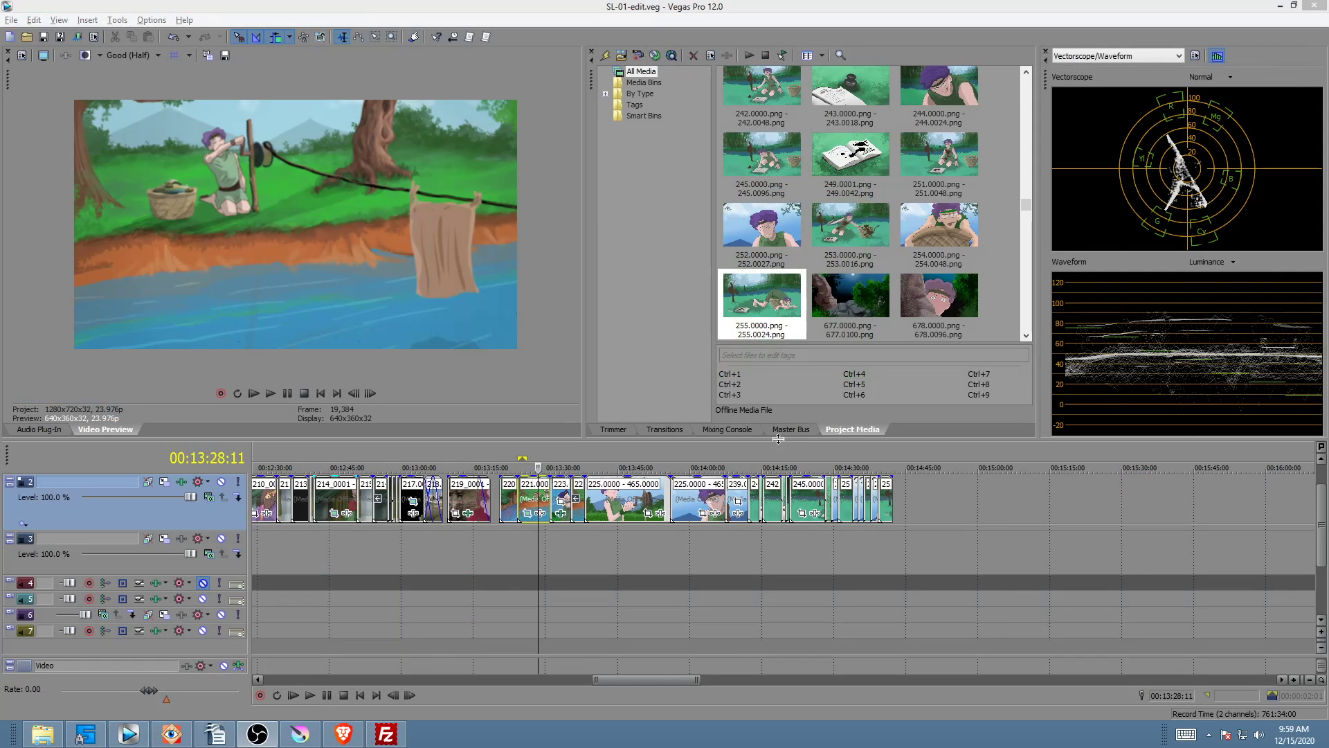
Step: Import 256.0000.png from scenes/256/render as an image sequence and select its frame rate value
left_click(893, 504)
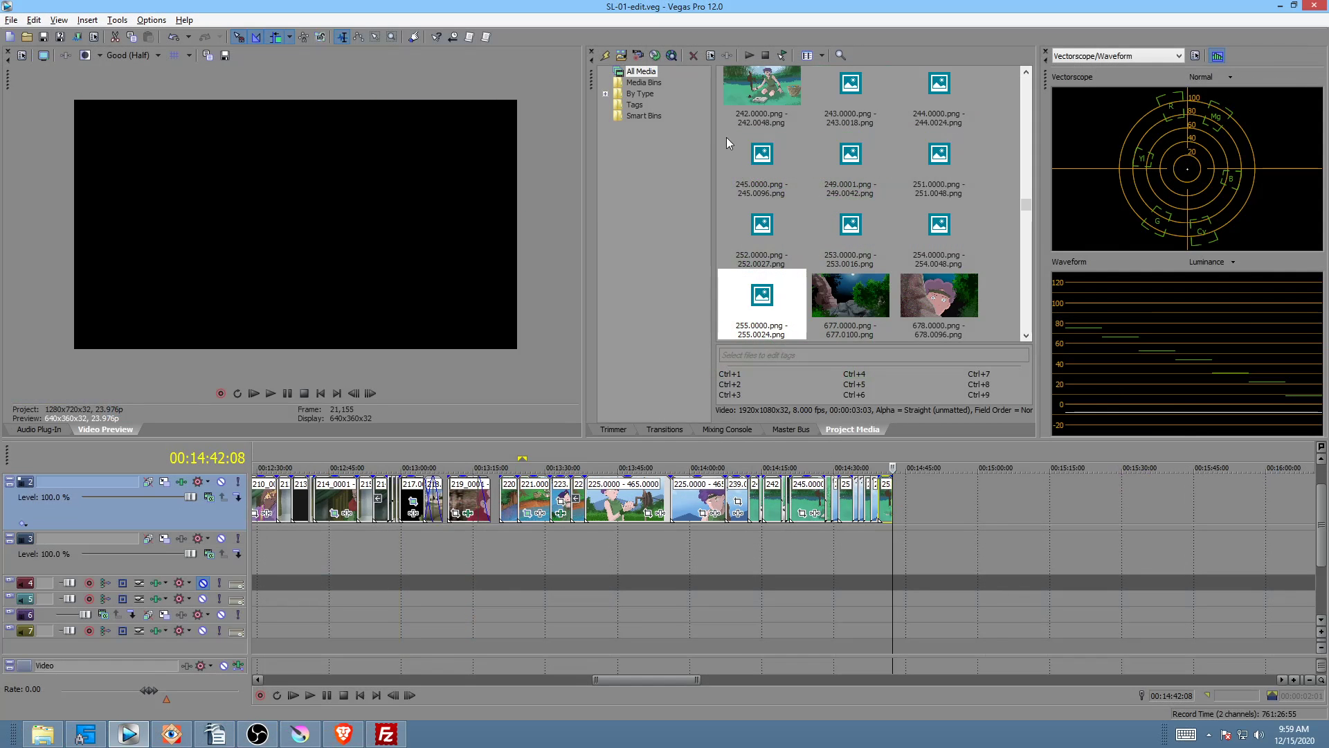
left_click(623, 56)
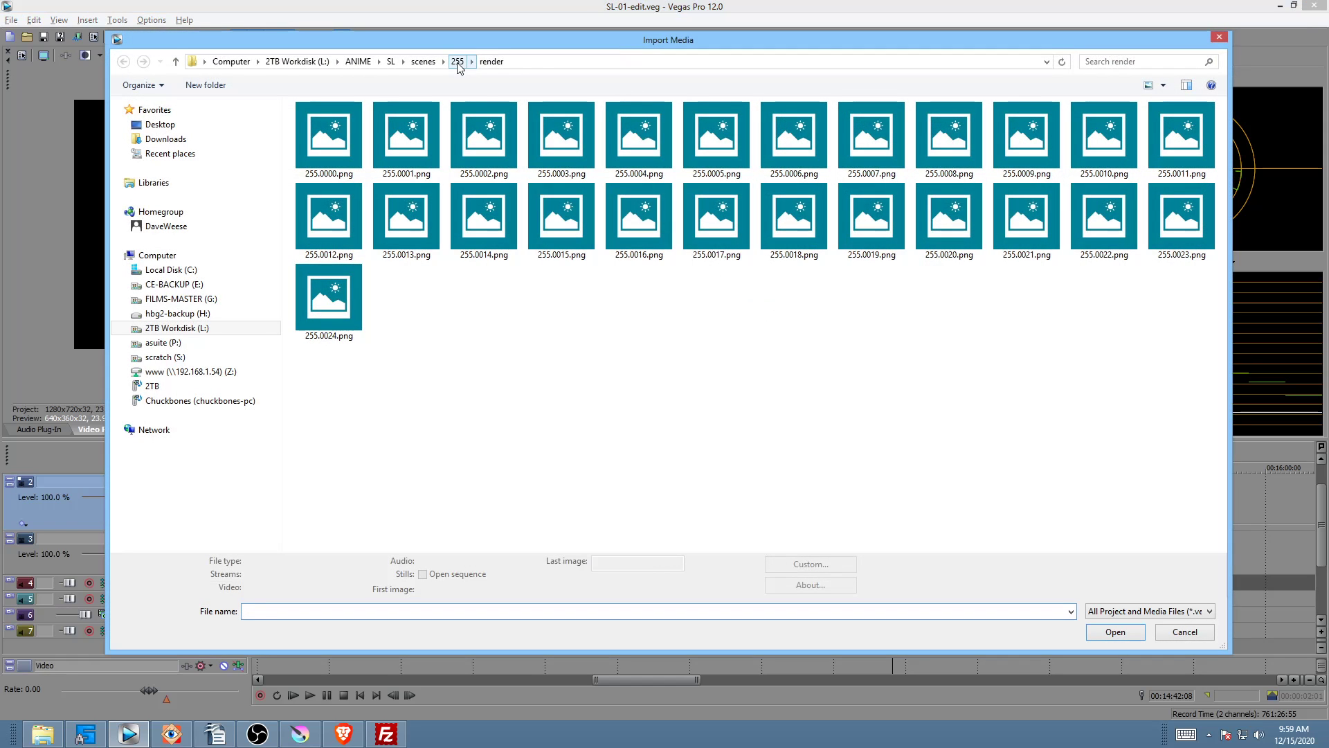
left_click(424, 62)
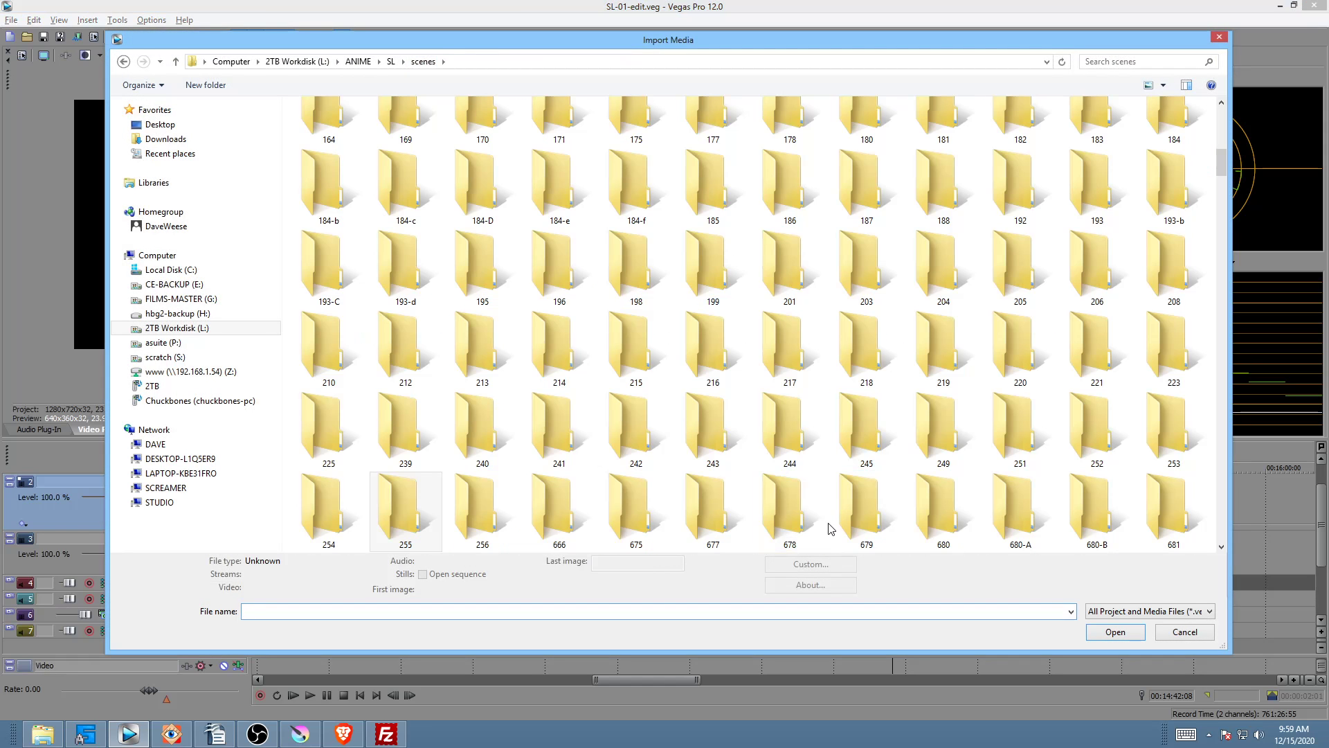
left_click(484, 518)
double_click(483, 518)
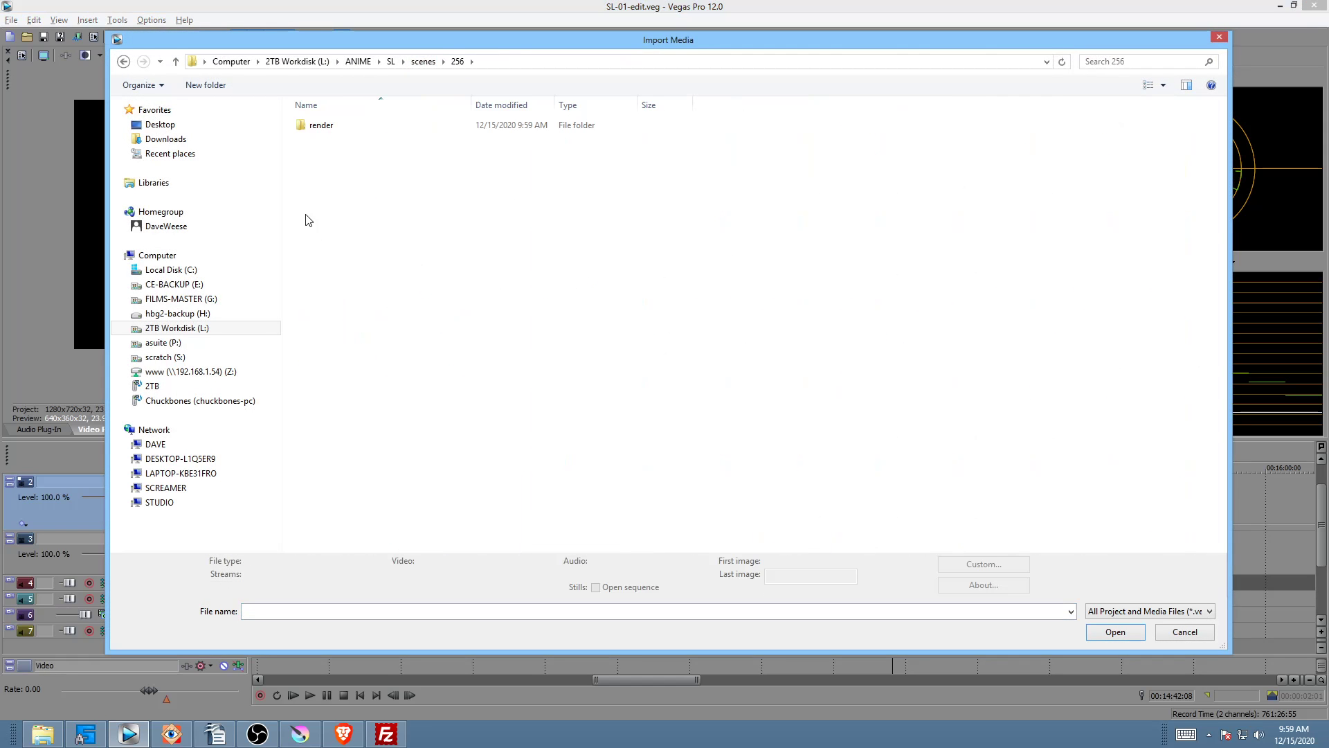
double_click(321, 130)
left_click(321, 130)
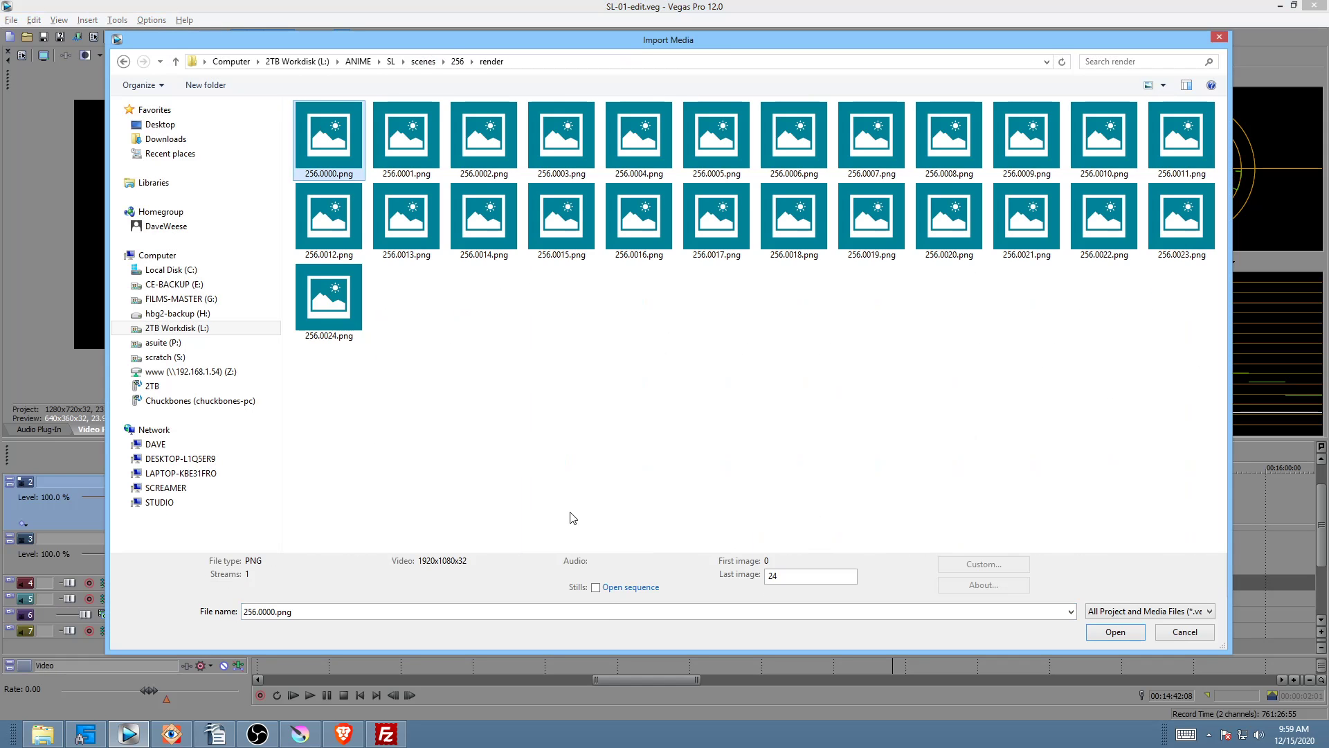
left_click(618, 588)
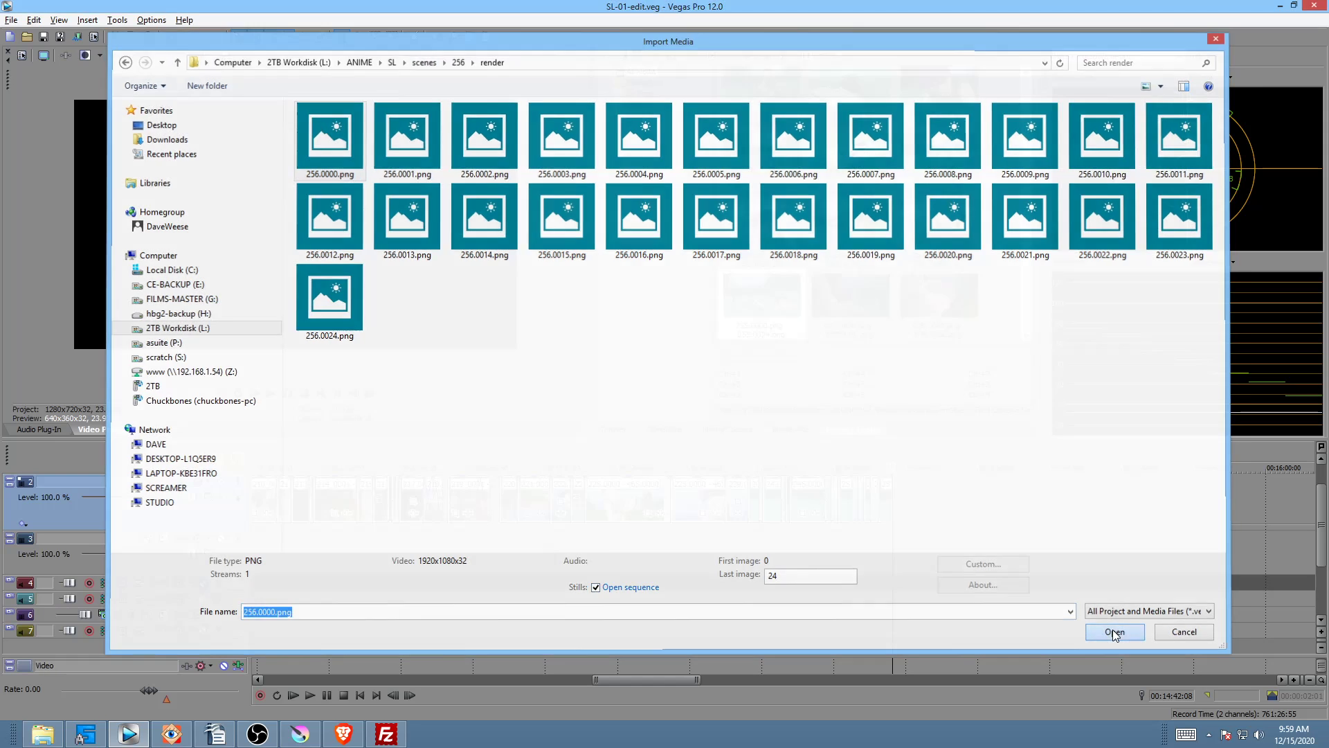
left_click(1116, 635)
double_click(727, 324)
Step: Set the sequence to 8 fps, place it after the 255 clip, and choose a resample option for it
type("8")
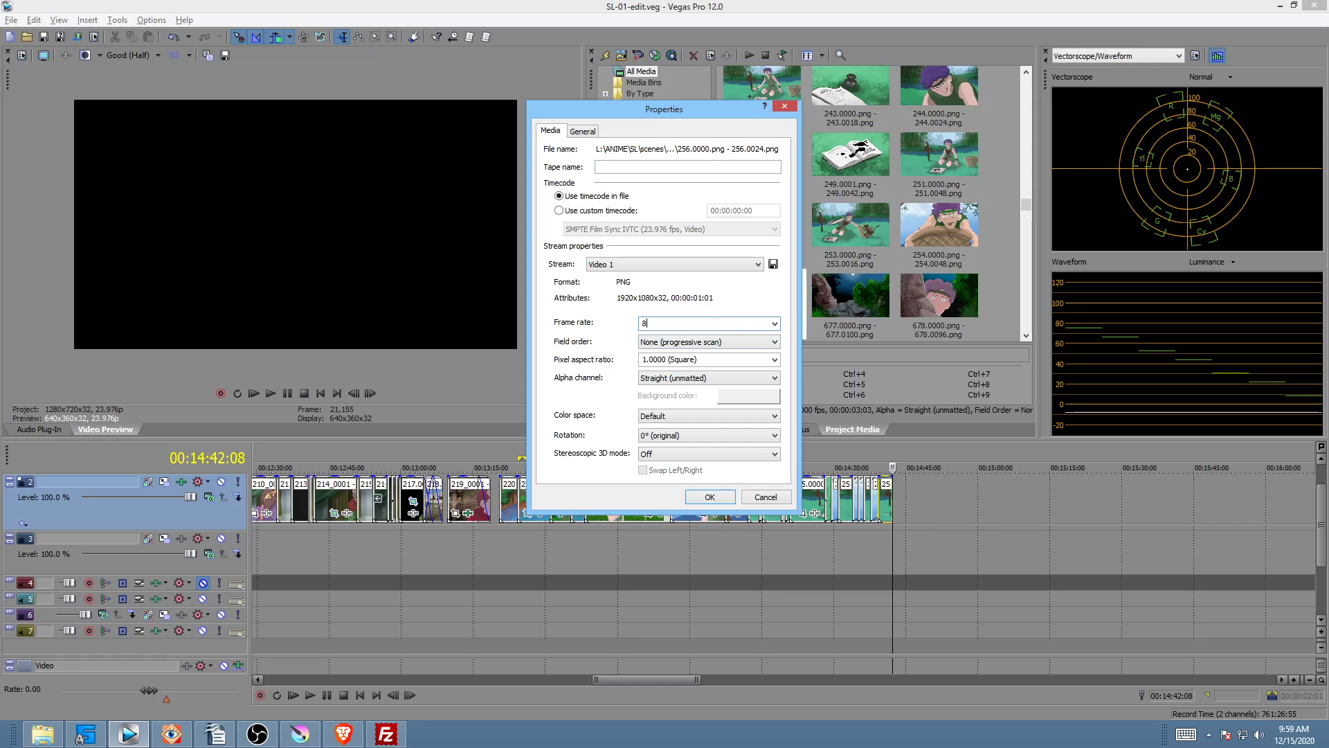
left_click(701, 498)
left_click_drag(929, 489, 903, 500)
right_click(903, 500)
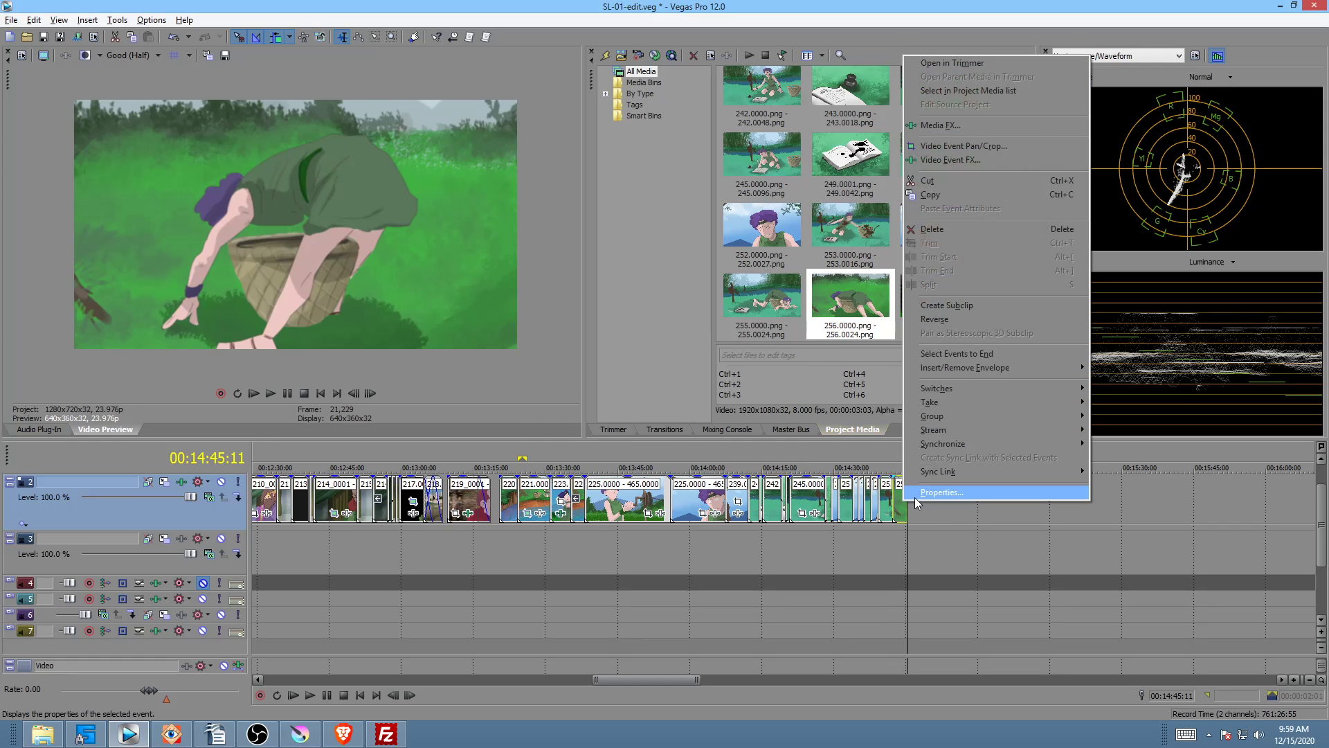
left_click(915, 497)
left_click(575, 287)
left_click(711, 498)
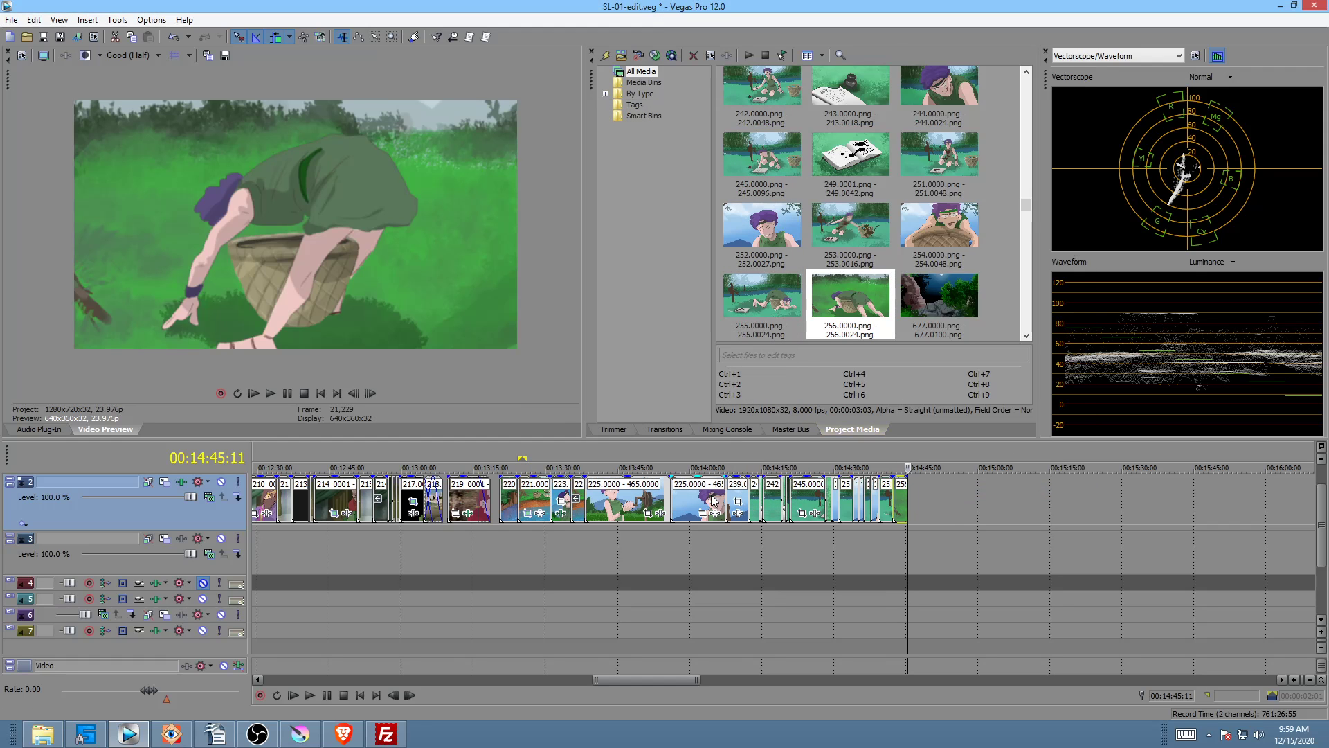
Step: Play back the track from 00:14:34:07 to review the new 256 clip
left_click(917, 542)
scroll(917, 542, "up", 4)
scroll(916, 542, "up", 1)
left_click(437, 526)
key("space")
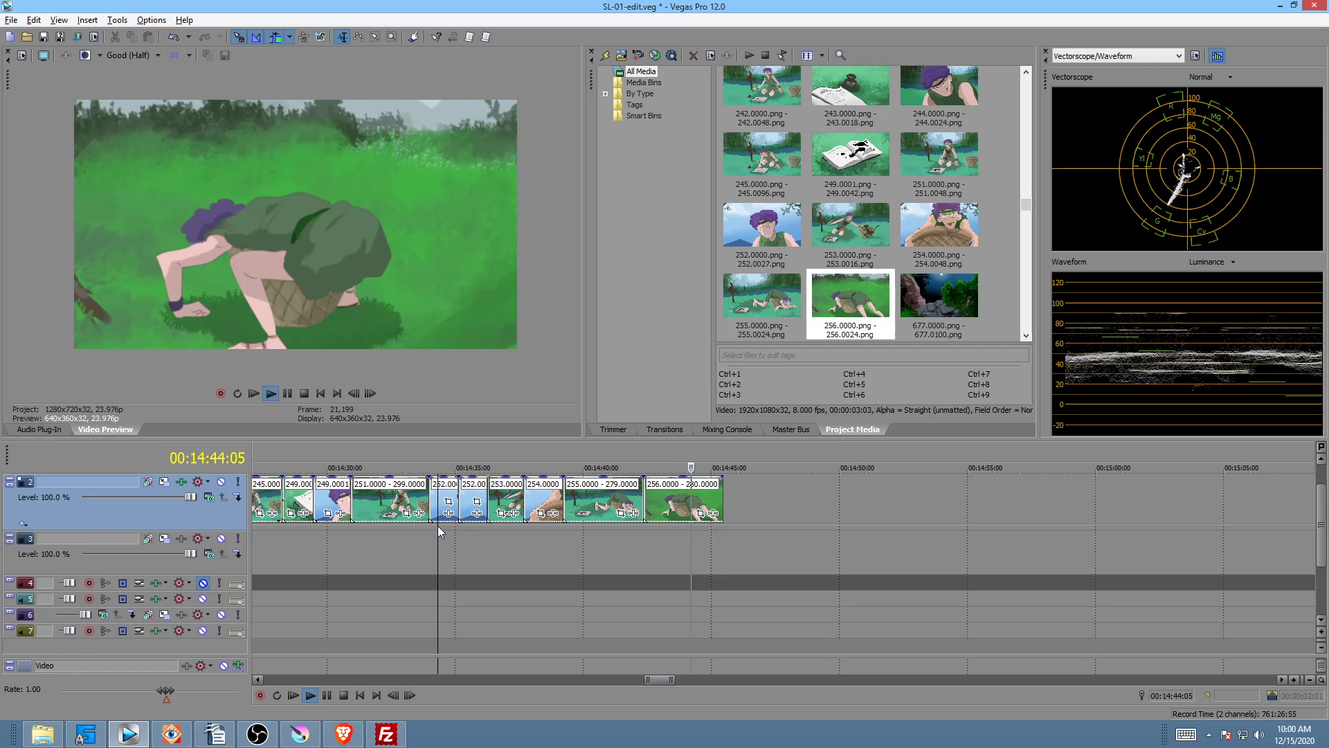
key("space")
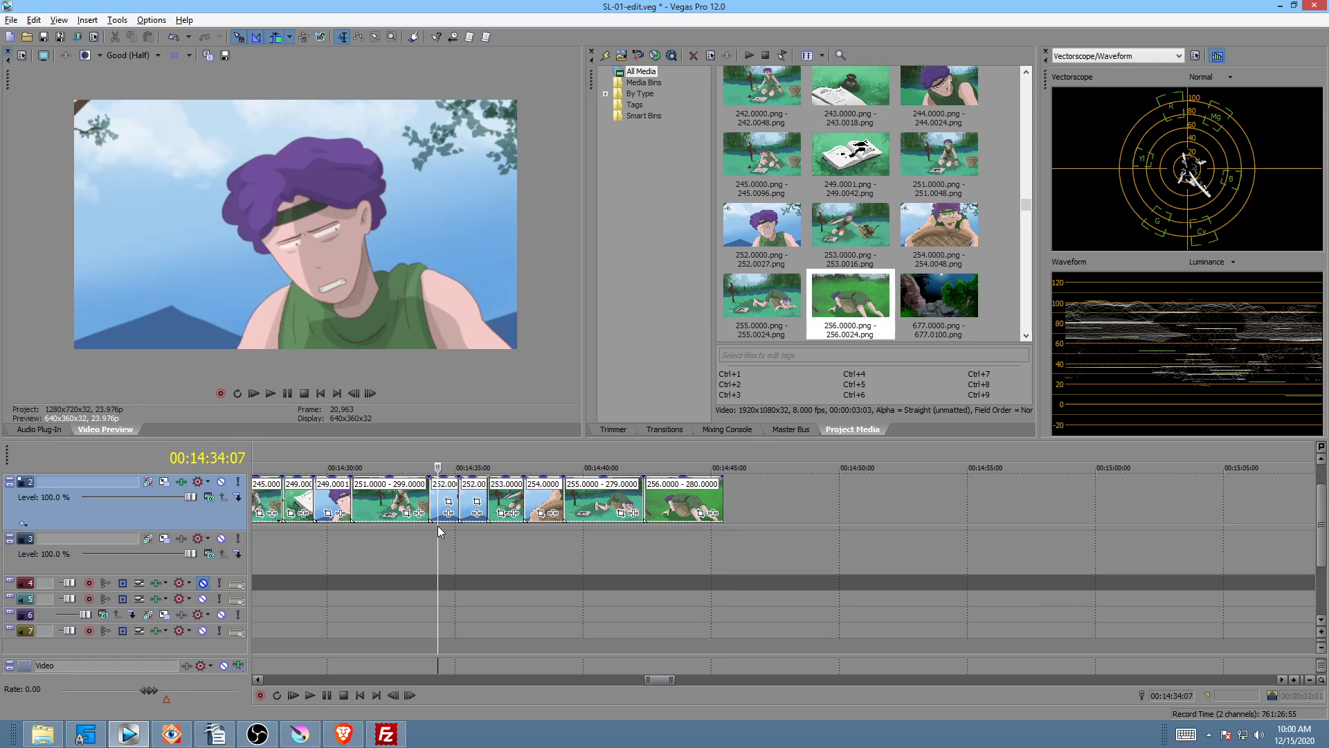